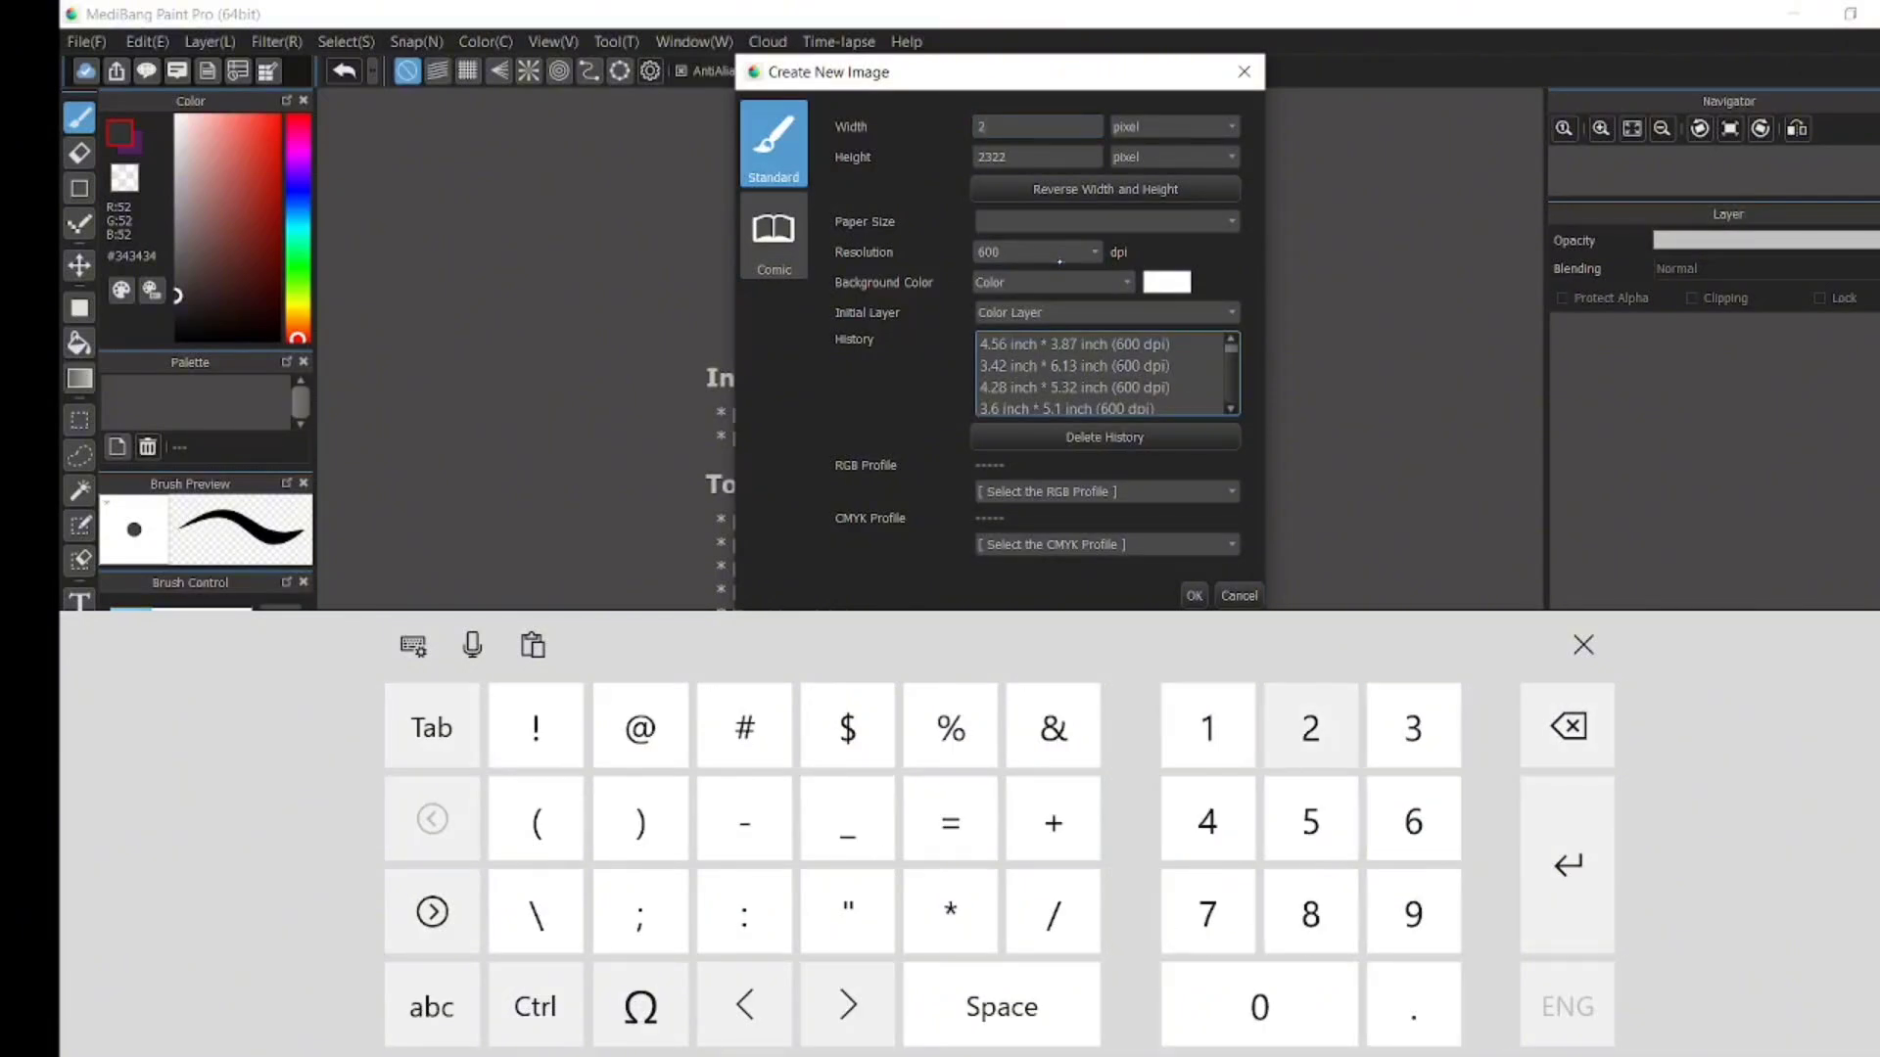
# Create a new 2270 × 3637 pixel image at 600 dpi with a white background.
pyautogui.write('2270')
pyautogui.press('Tab')
pyautogui.press('BackSpace')
pyautogui.write('67')
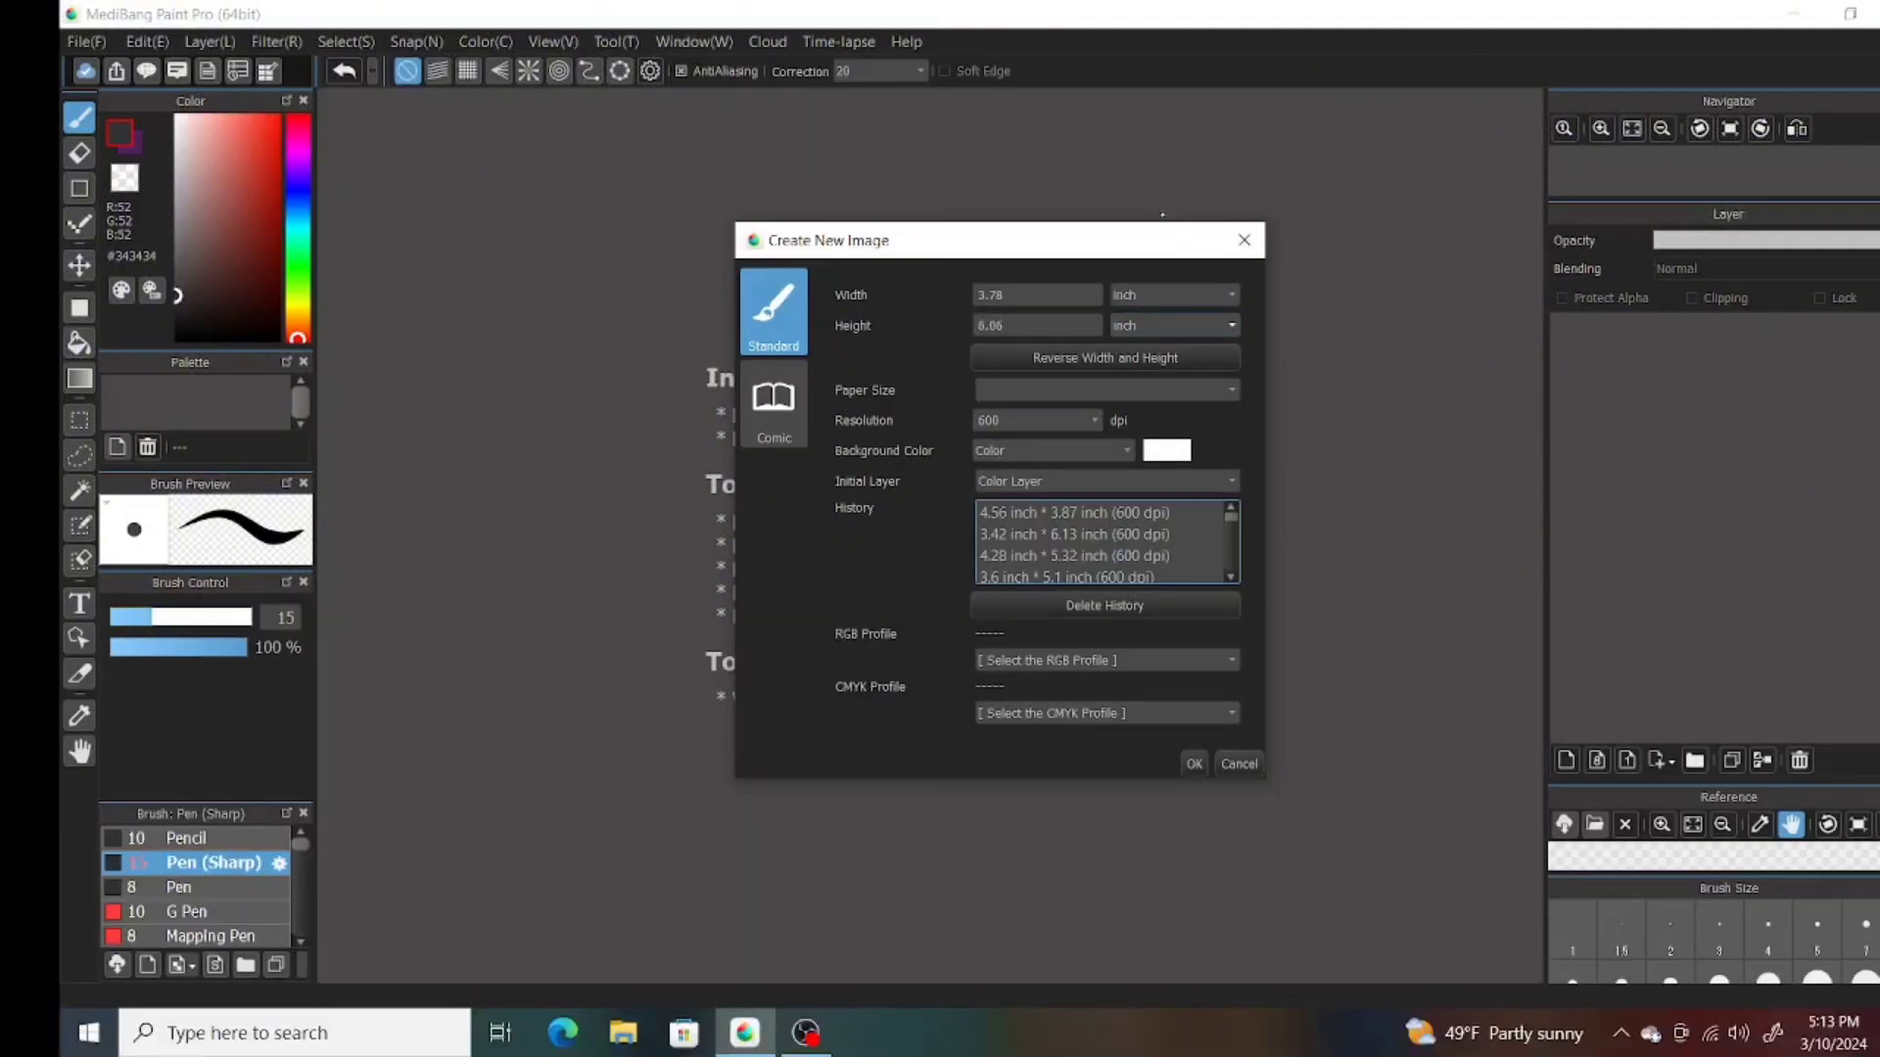
pyautogui.click(1194, 764)
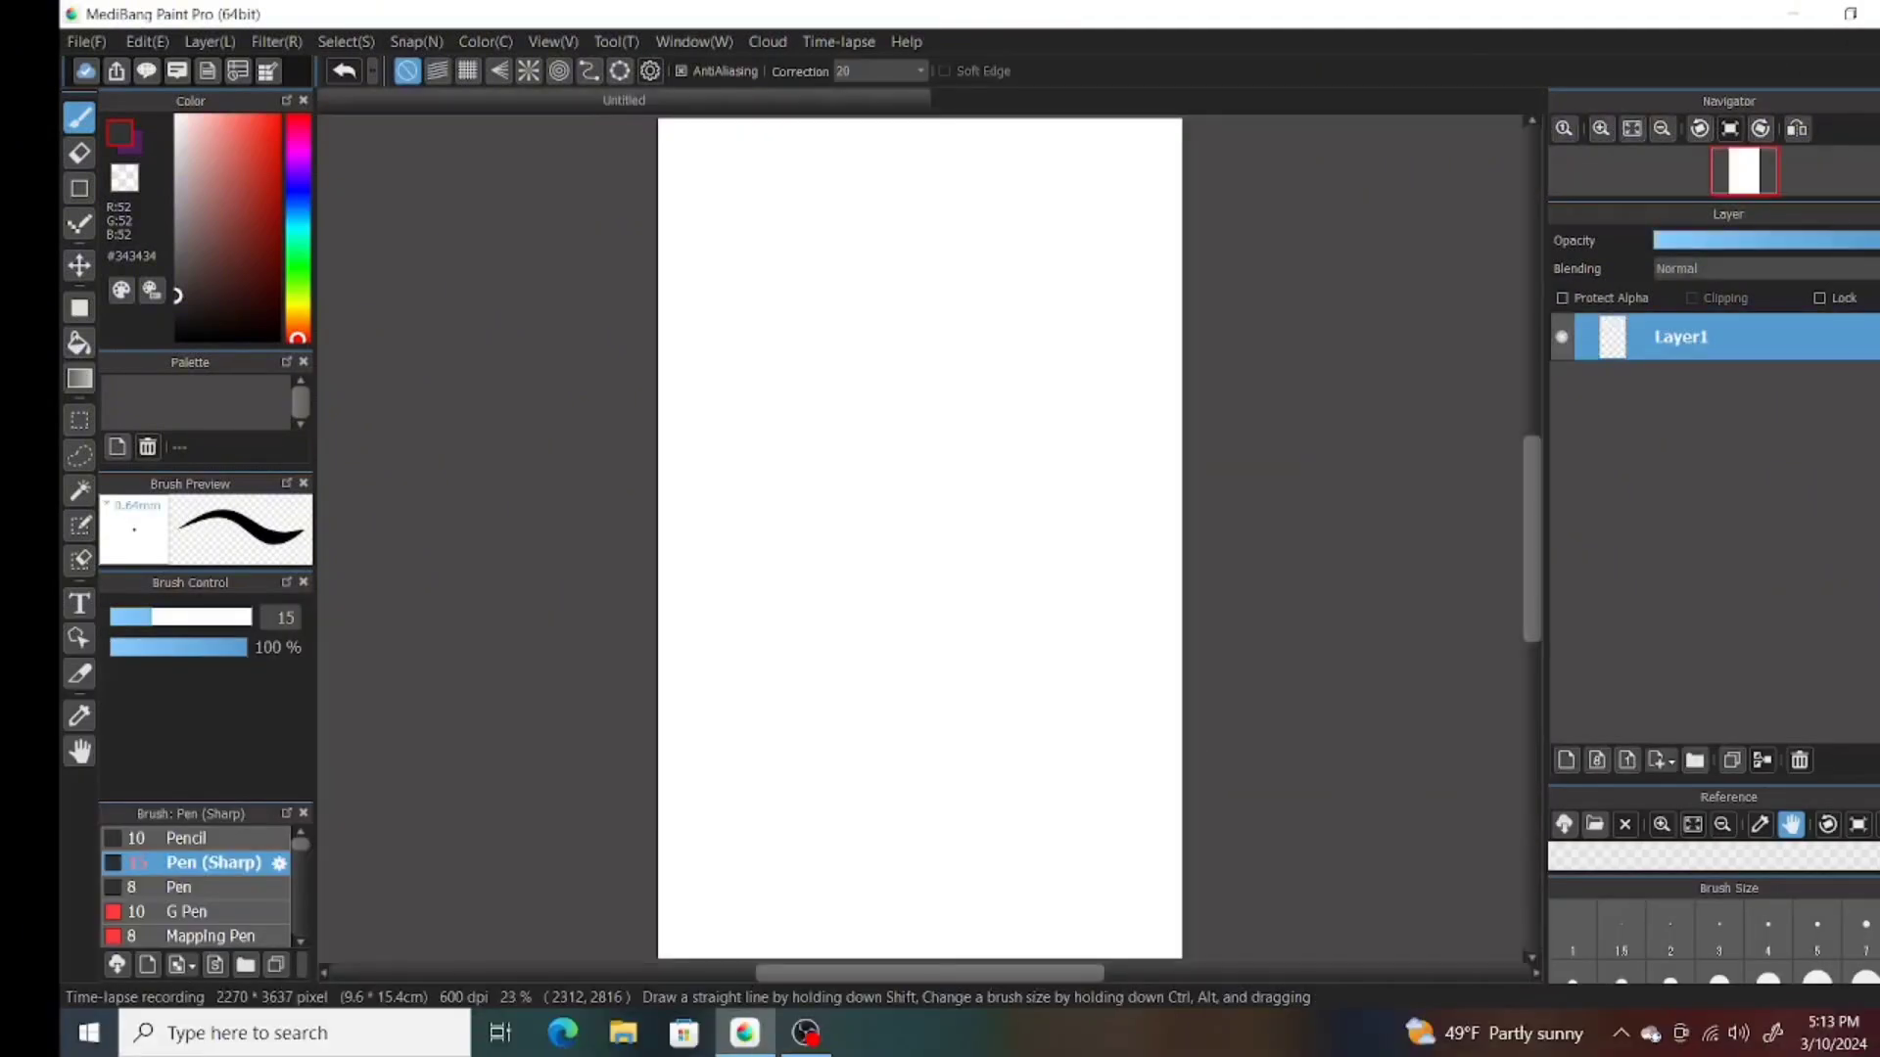
# Import the photographed pencil sketch onto the canvas and load the coloured character picture as the reference image.
pyautogui.click(86, 41)
pyautogui.click(177, 256)
pyautogui.doubleClick(392, 256)
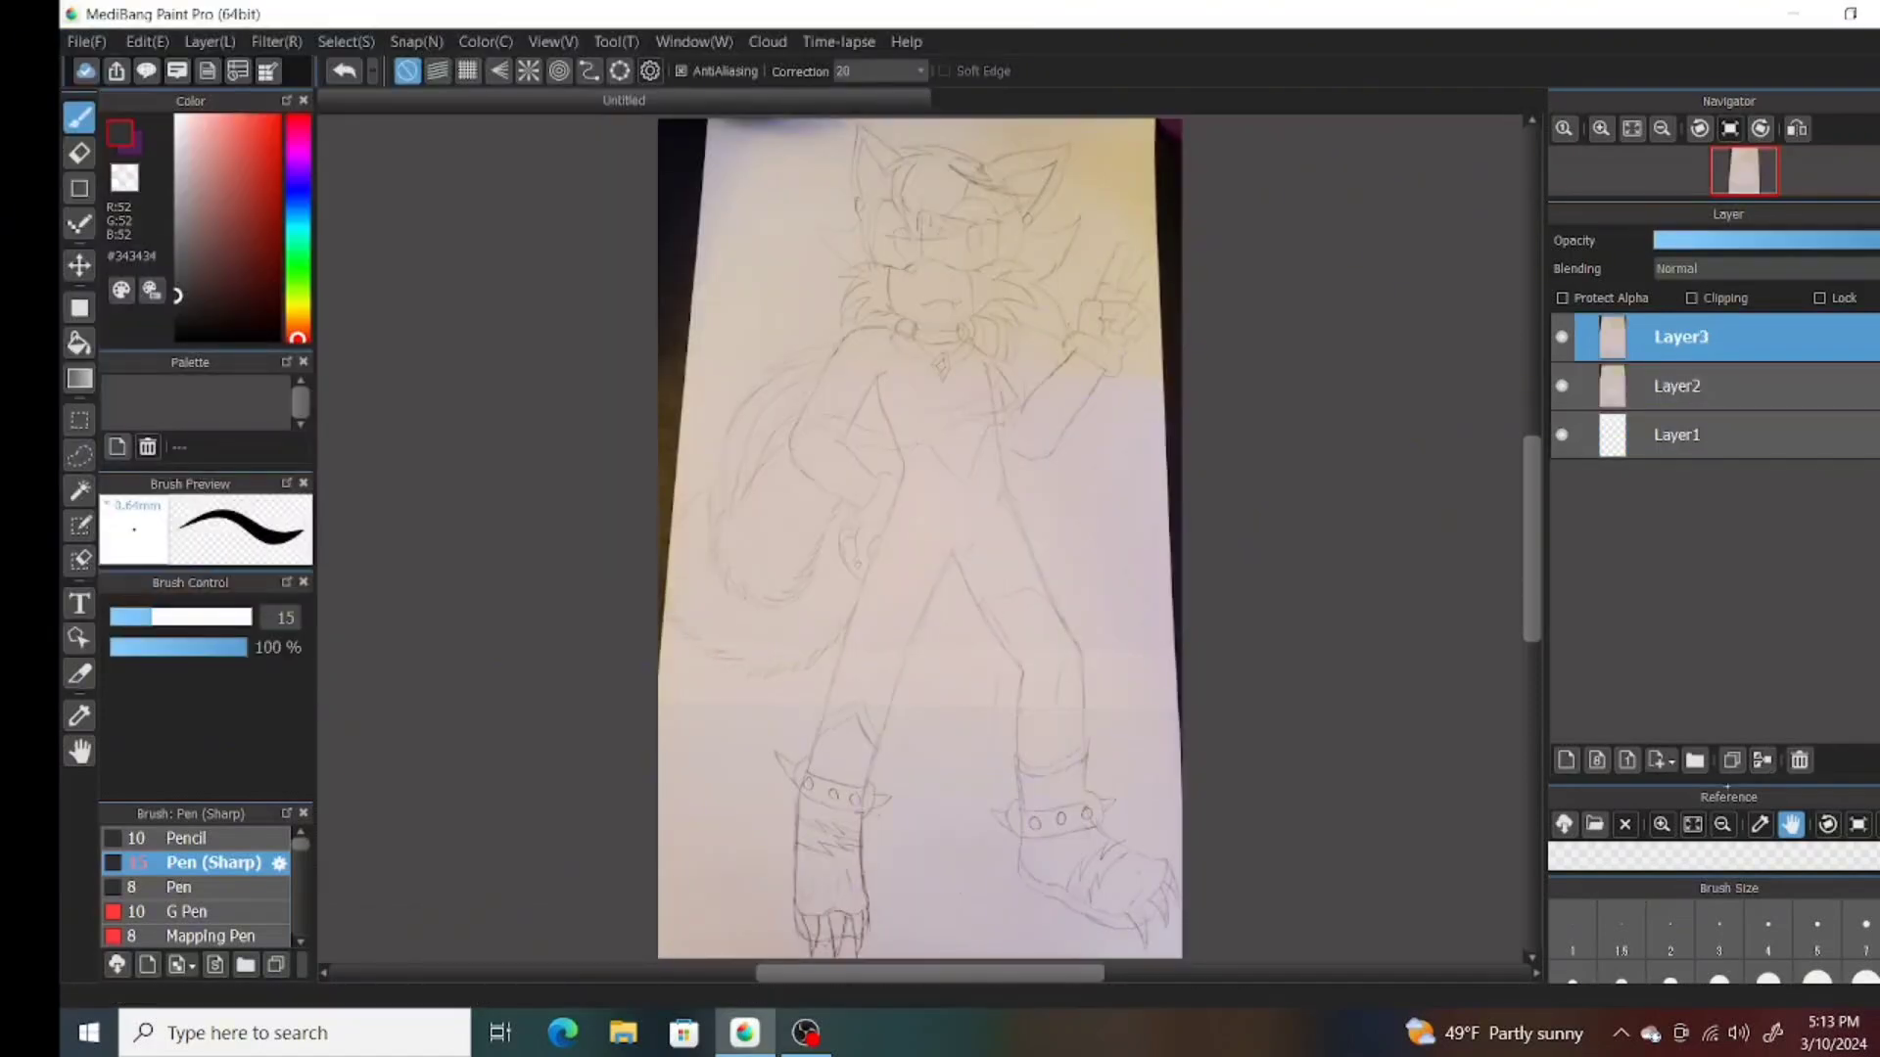
pyautogui.hotkey('ctrl', 'o')
pyautogui.doubleClick(460, 221)
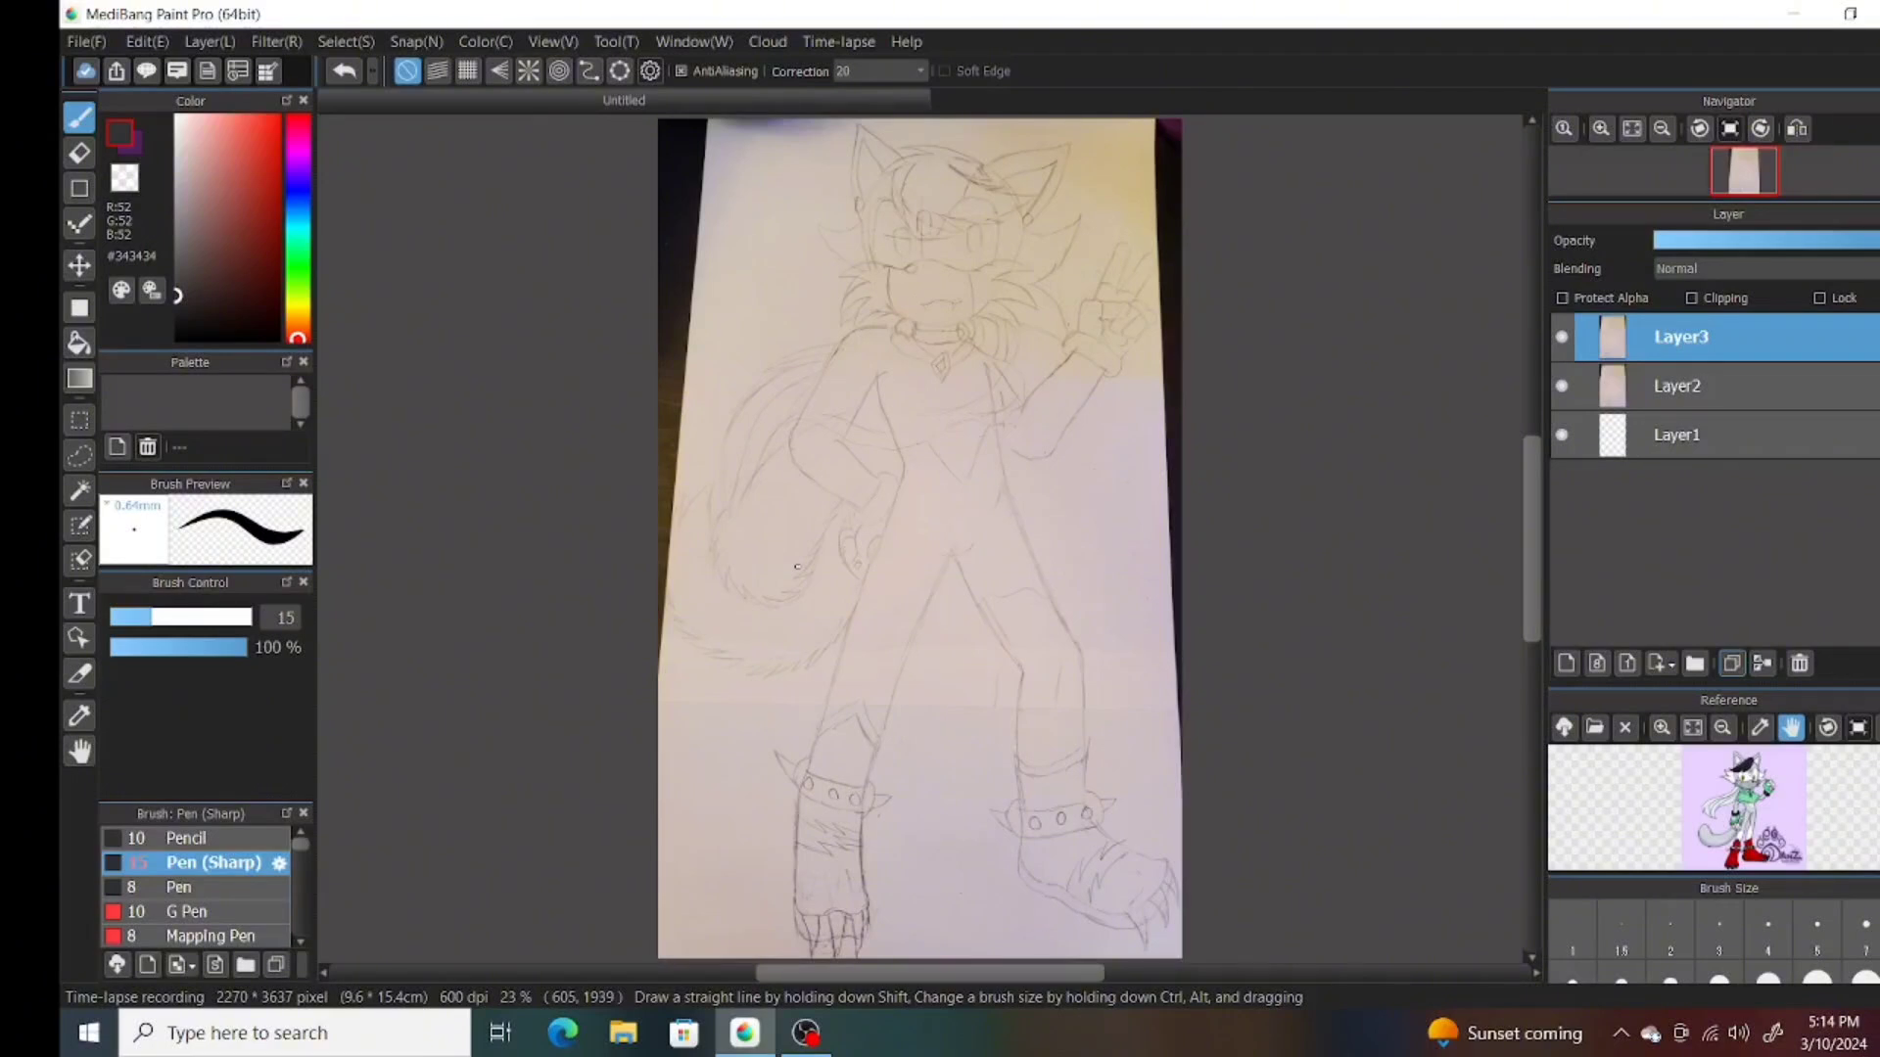
# Add a layer folder above the sketch layers and name it lineart.
pyautogui.click(1695, 664)
pyautogui.doubleClick(1681, 337)
pyautogui.click(1007, 637)
pyautogui.write('lineart')
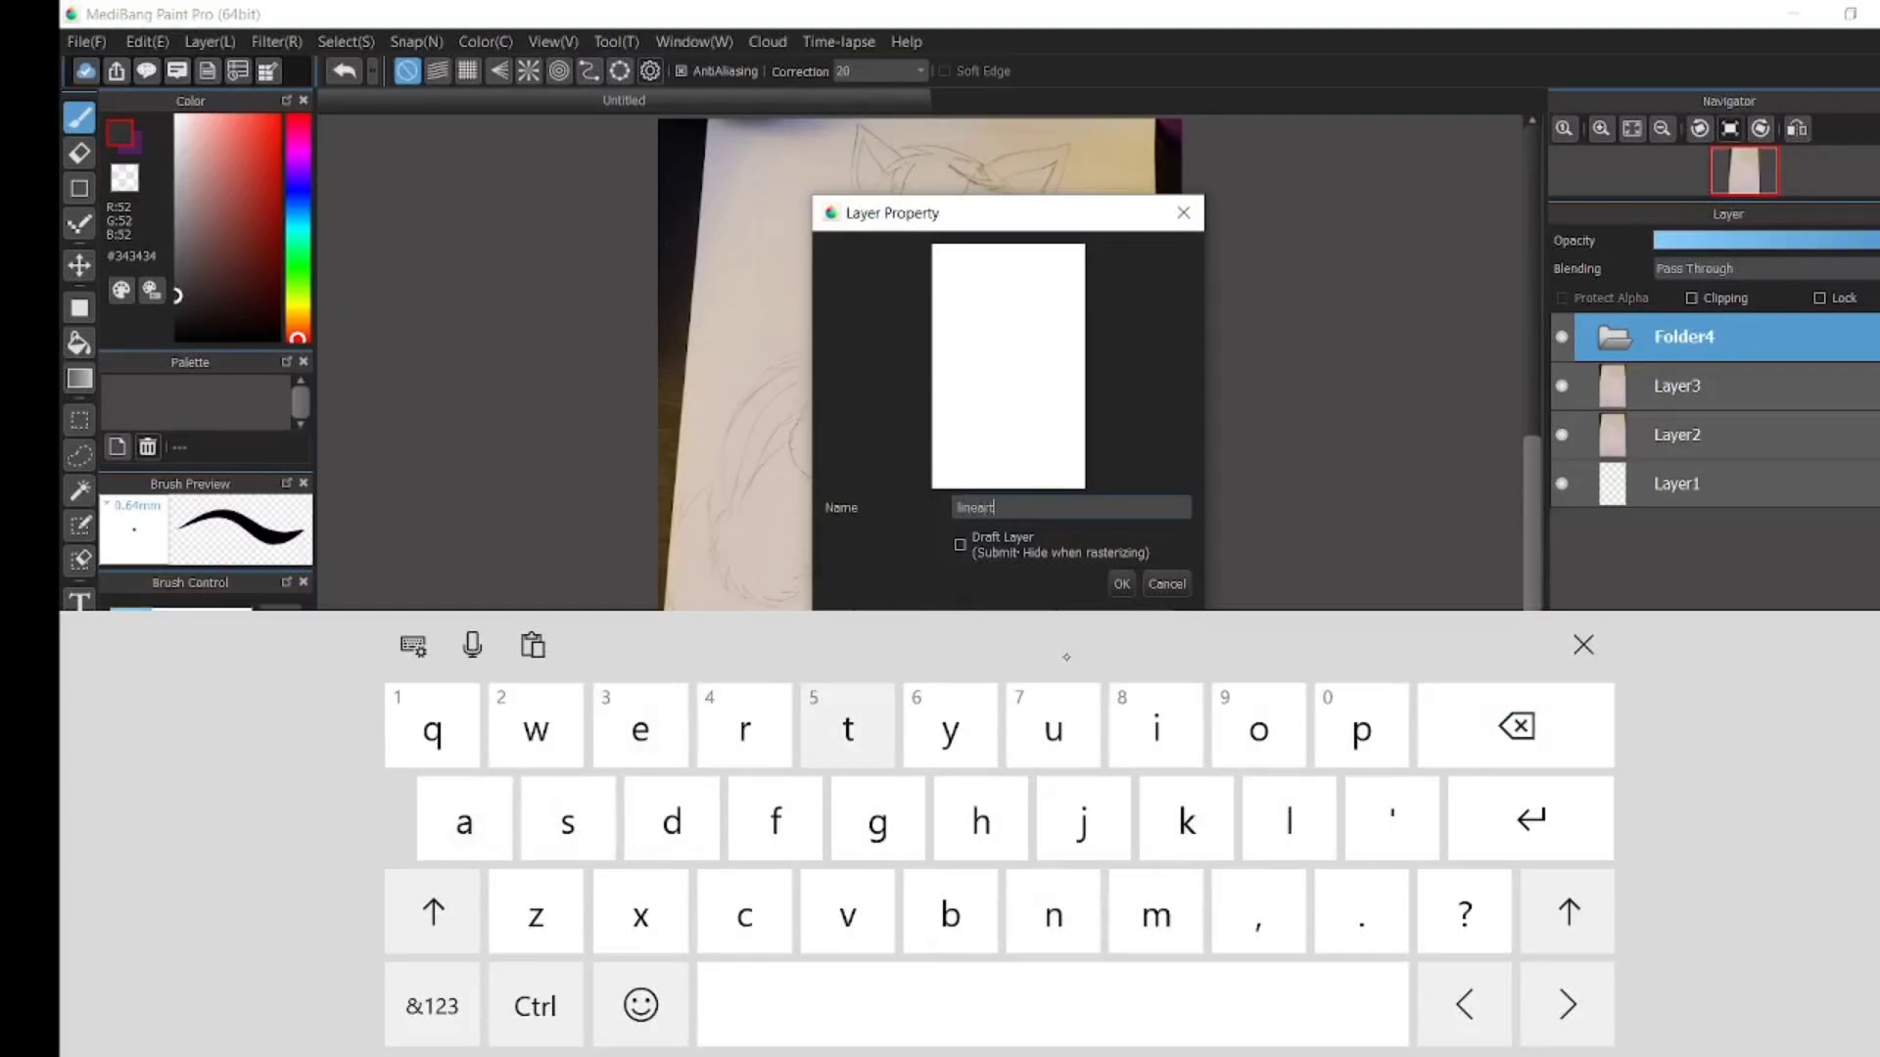
pyautogui.click(1125, 583)
pyautogui.click(805, 1033)
pyautogui.click(805, 1033)
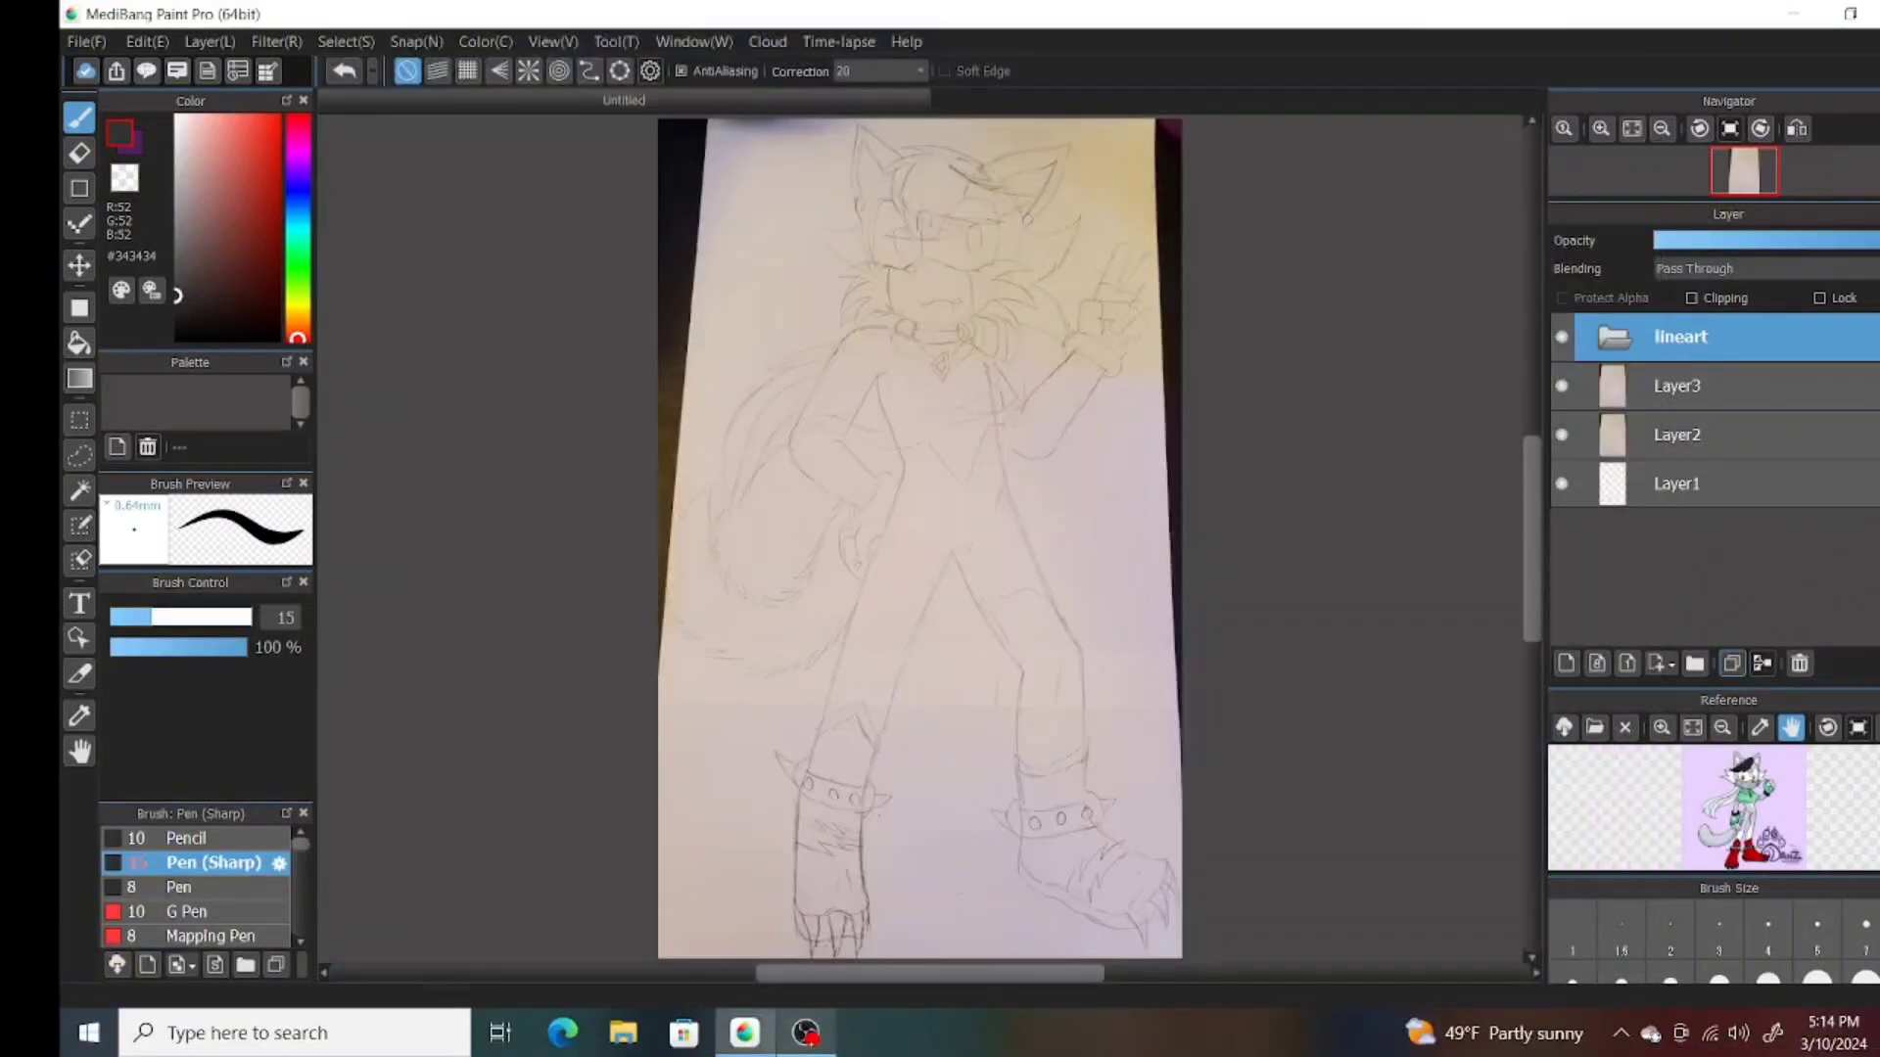
# Add a second layer folder above lineart and name it color.
pyautogui.click(1695, 664)
pyautogui.doubleClick(1680, 336)
pyautogui.click(1007, 638)
pyautogui.write('color')
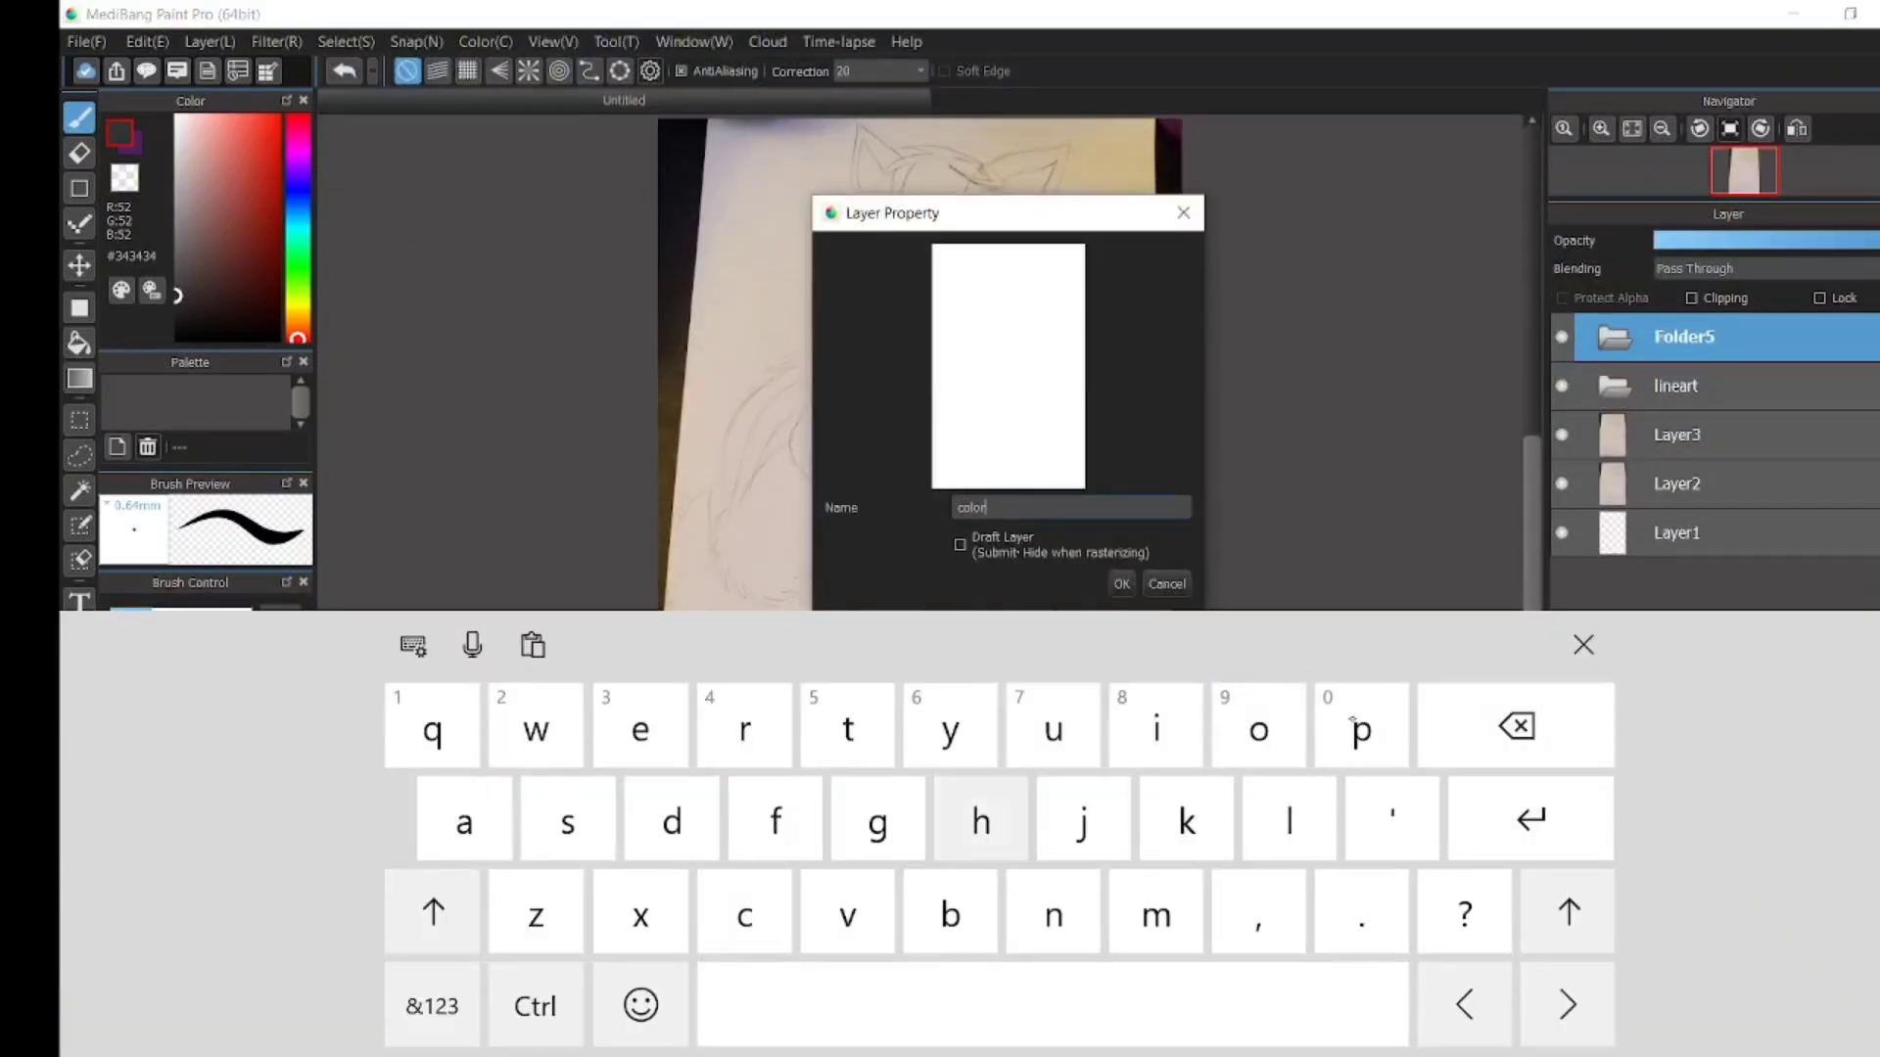
pyautogui.click(1125, 580)
# Add a third layer folder above color and name it shaded.
pyautogui.click(1695, 664)
pyautogui.doubleClick(1680, 336)
pyautogui.click(1038, 507)
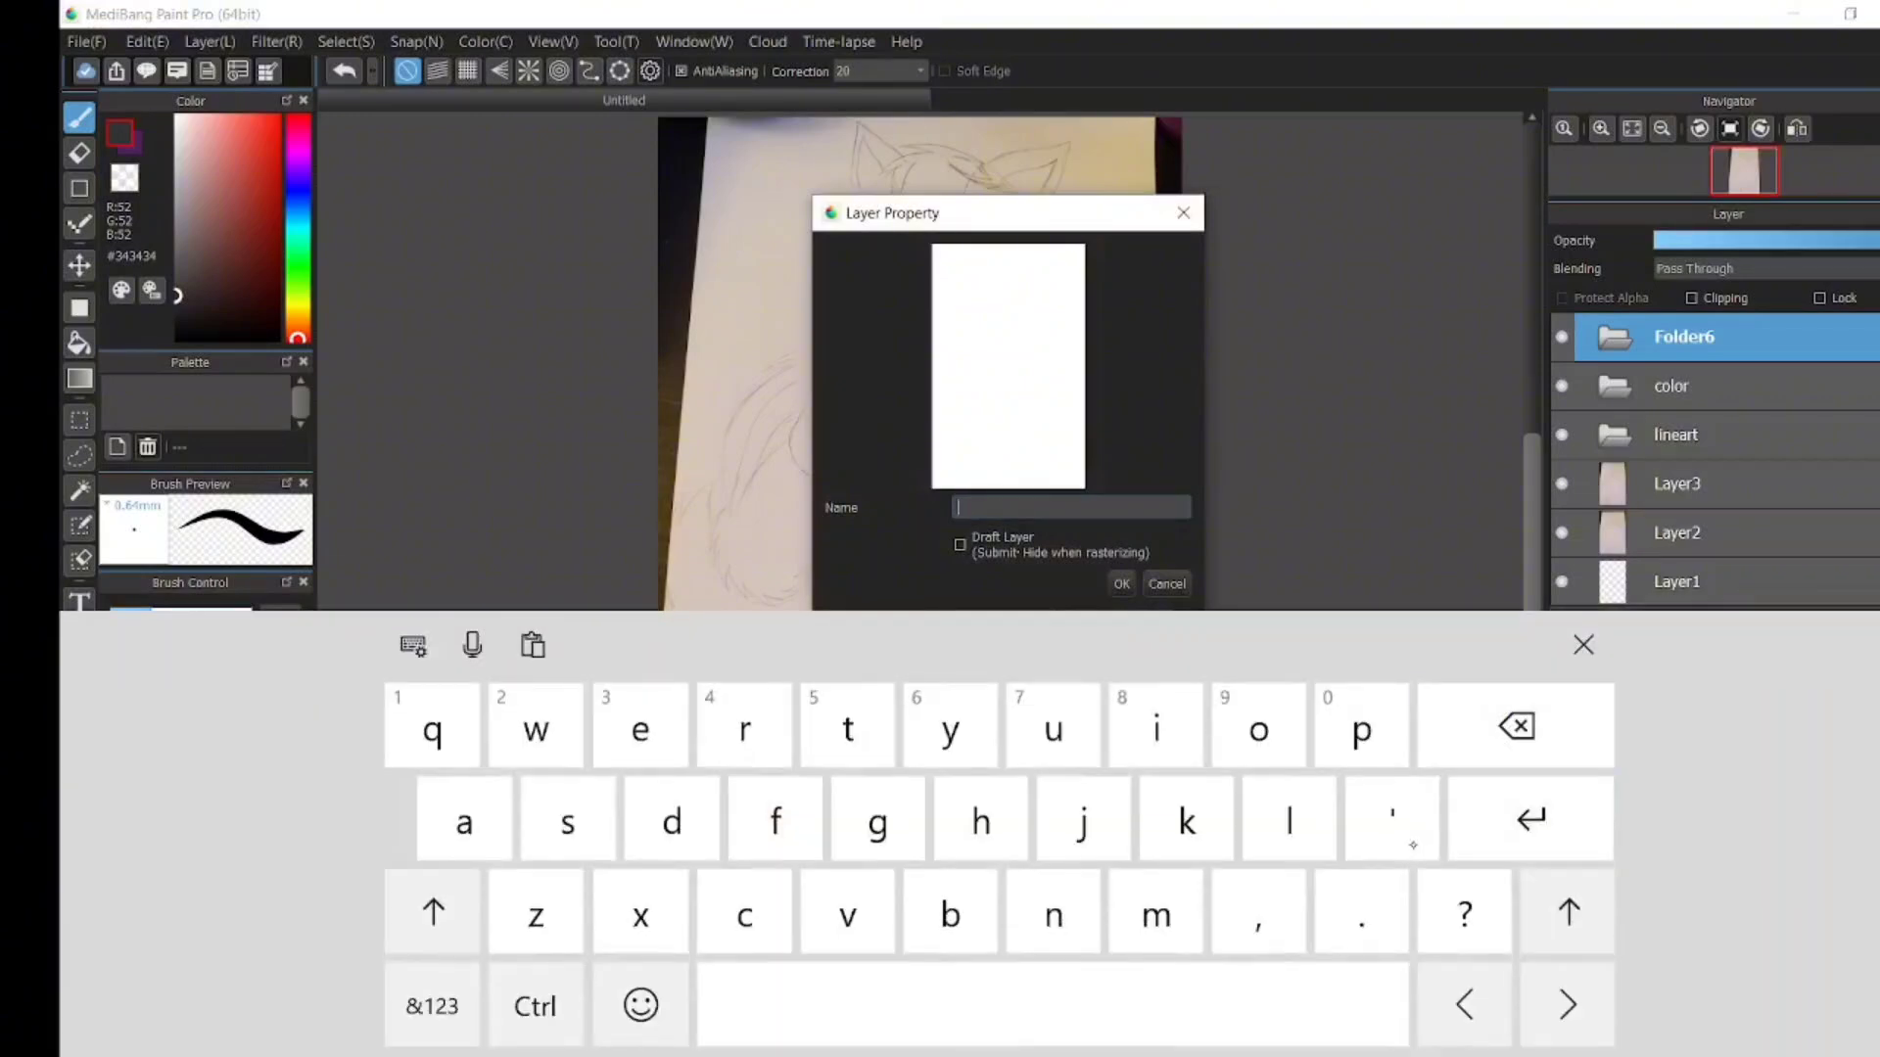
pyautogui.write('shaded')
pyautogui.press('Return')
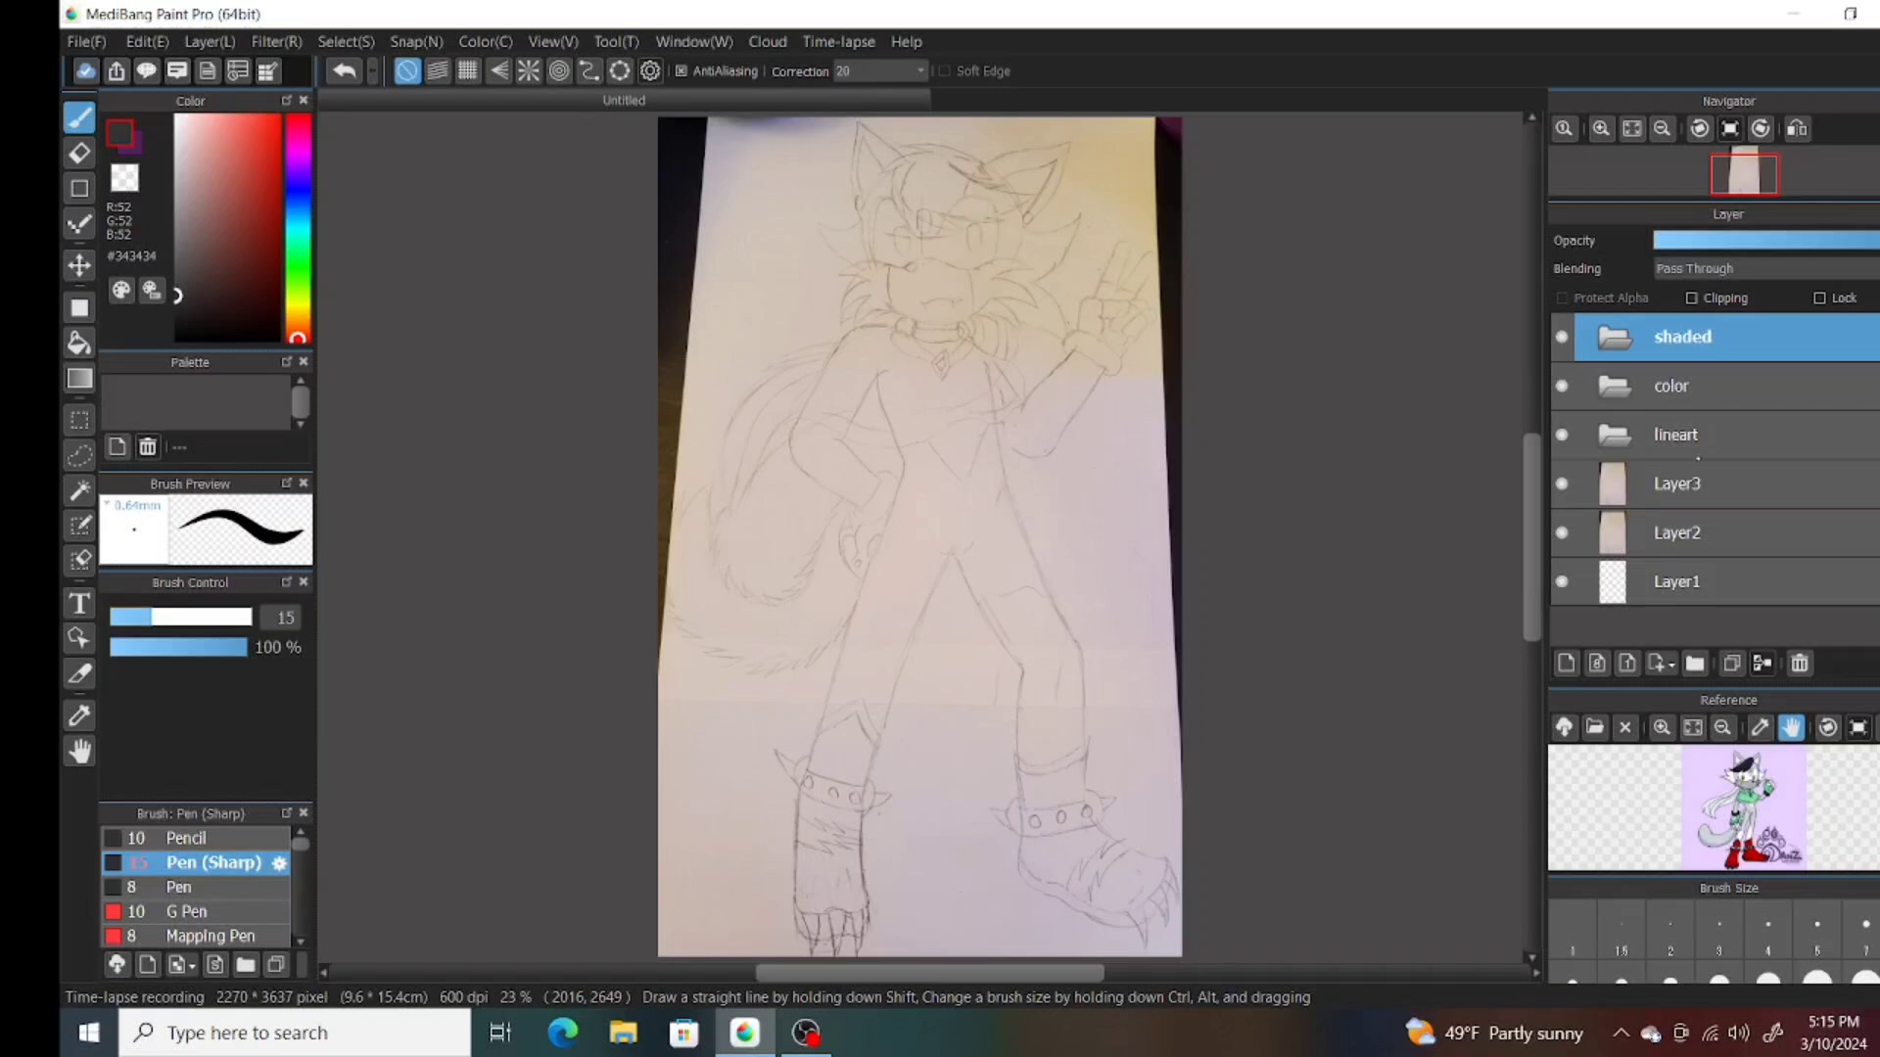
# Add a new drawing layer inside the lineart folder.
pyautogui.click(1566, 663)
pyautogui.doubleClick(1705, 484)
pyautogui.click(1120, 578)
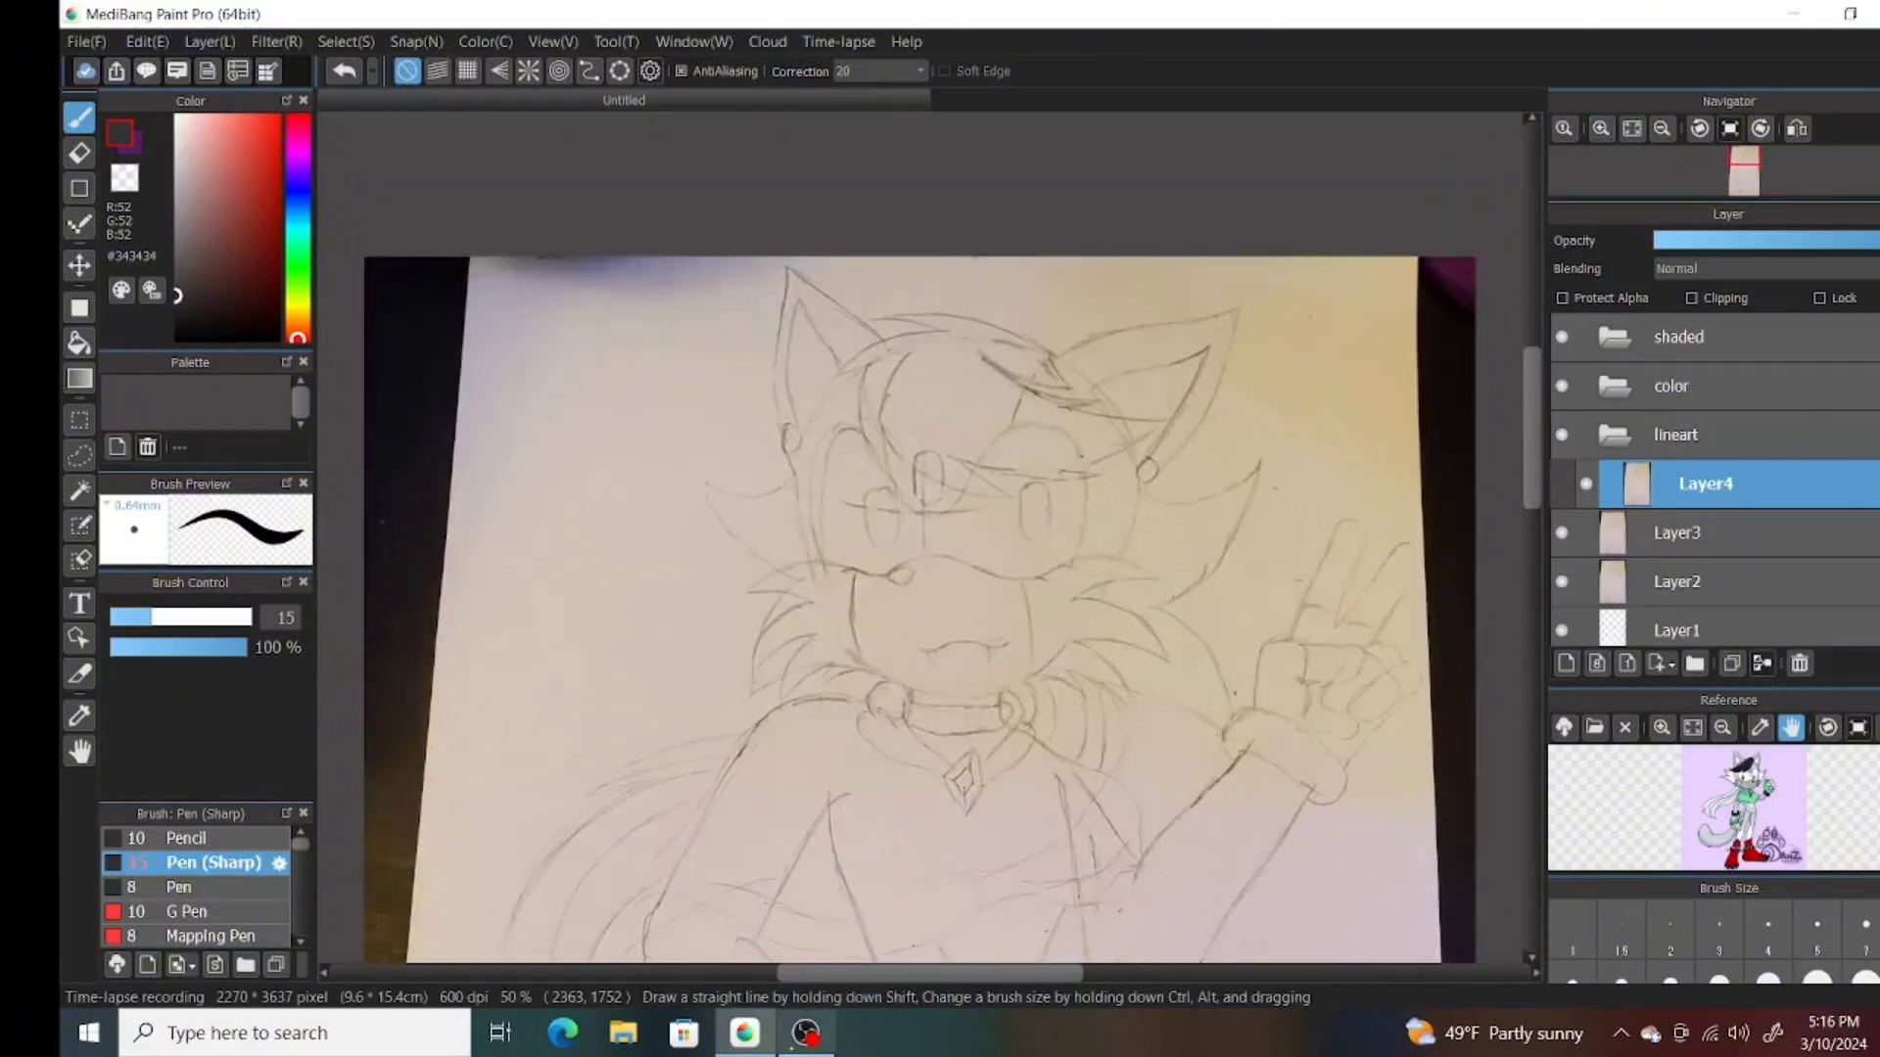
pyautogui.click(804, 1033)
pyautogui.click(805, 1033)
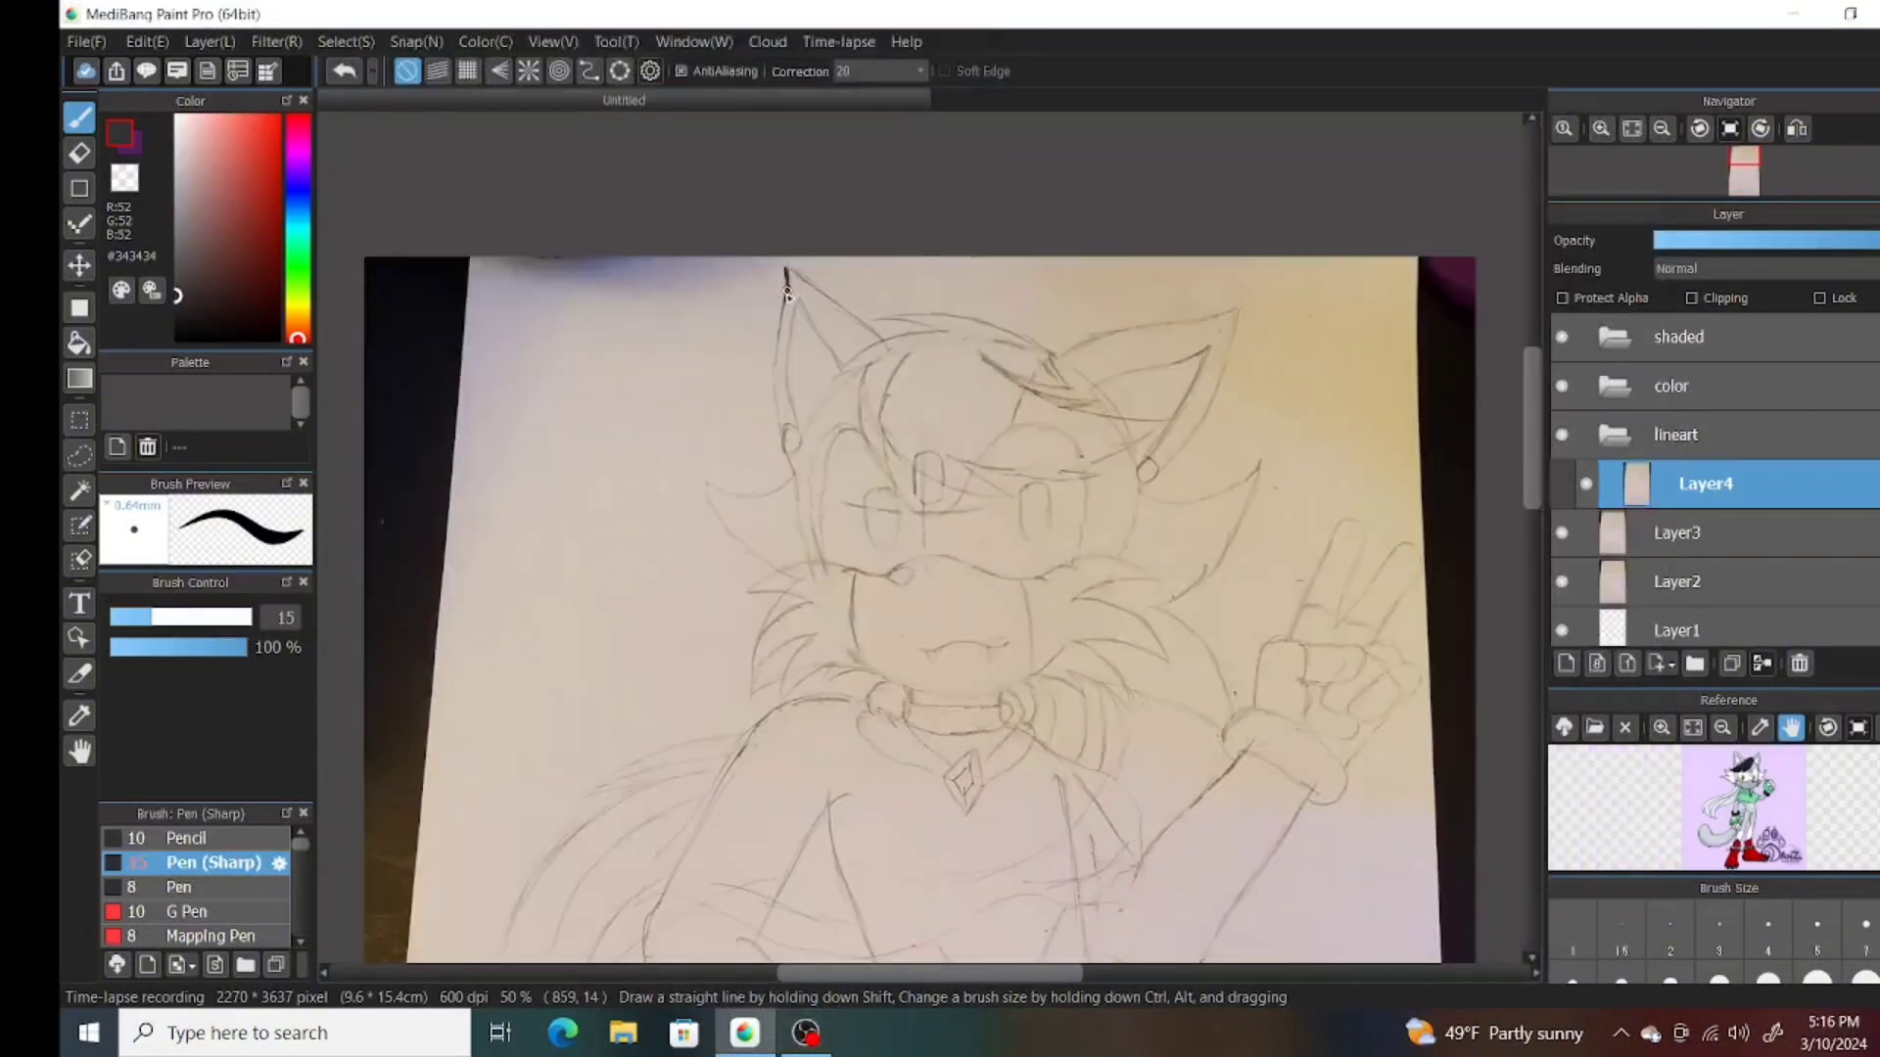
# Trace the left ear with its ring, the left side of the head and the first hair strand with Pen (Sharp).
pyautogui.moveTo(787, 293)
pyautogui.mouseDown()
pyautogui.moveTo(792, 459)
pyautogui.moveTo(798, 299)
pyautogui.mouseUp()
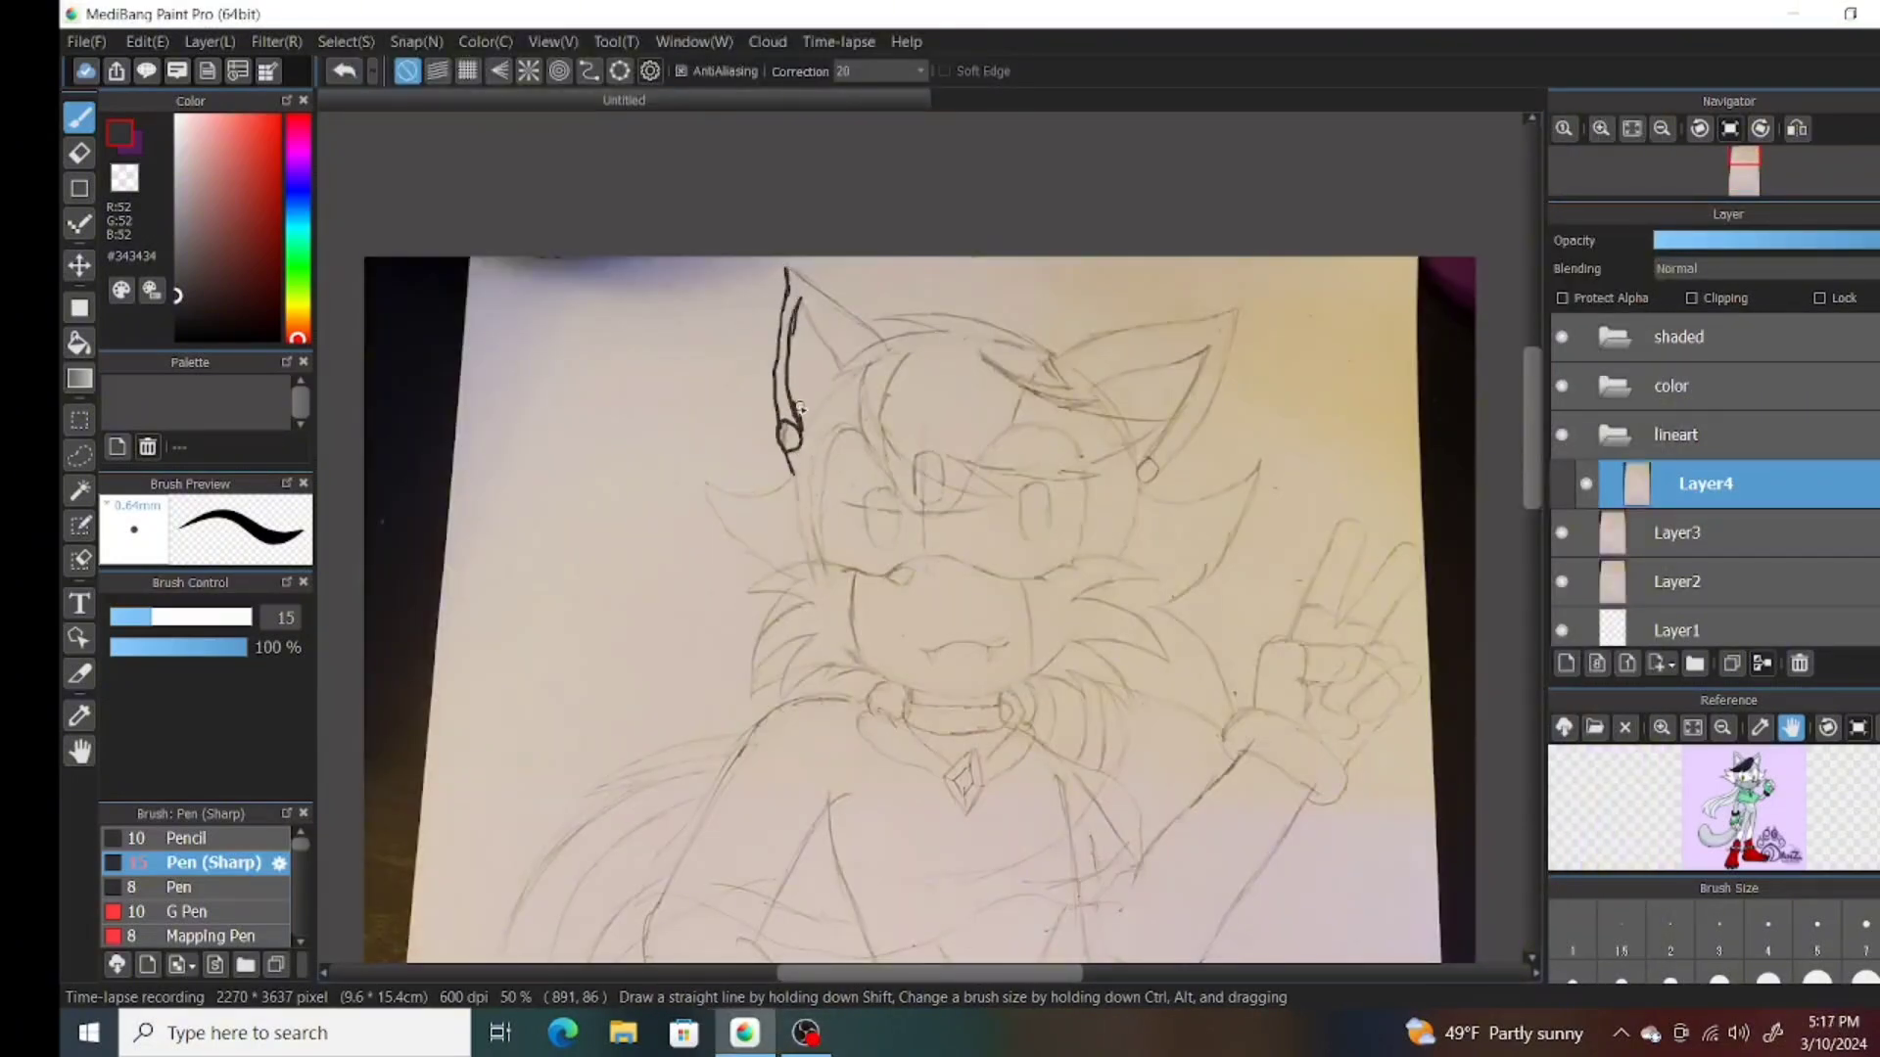
pyautogui.hotkey('ctrl', 'z')
pyautogui.moveTo(790, 441)
pyautogui.mouseDown()
pyautogui.moveTo(798, 299)
pyautogui.moveTo(848, 365)
pyautogui.moveTo(812, 563)
pyautogui.mouseUp()
pyautogui.moveTo(786, 267)
pyautogui.mouseDown()
pyautogui.moveTo(881, 335)
pyautogui.moveTo(851, 403)
pyautogui.moveTo(890, 470)
pyautogui.mouseUp()
pyautogui.hotkey('ctrl', '+')
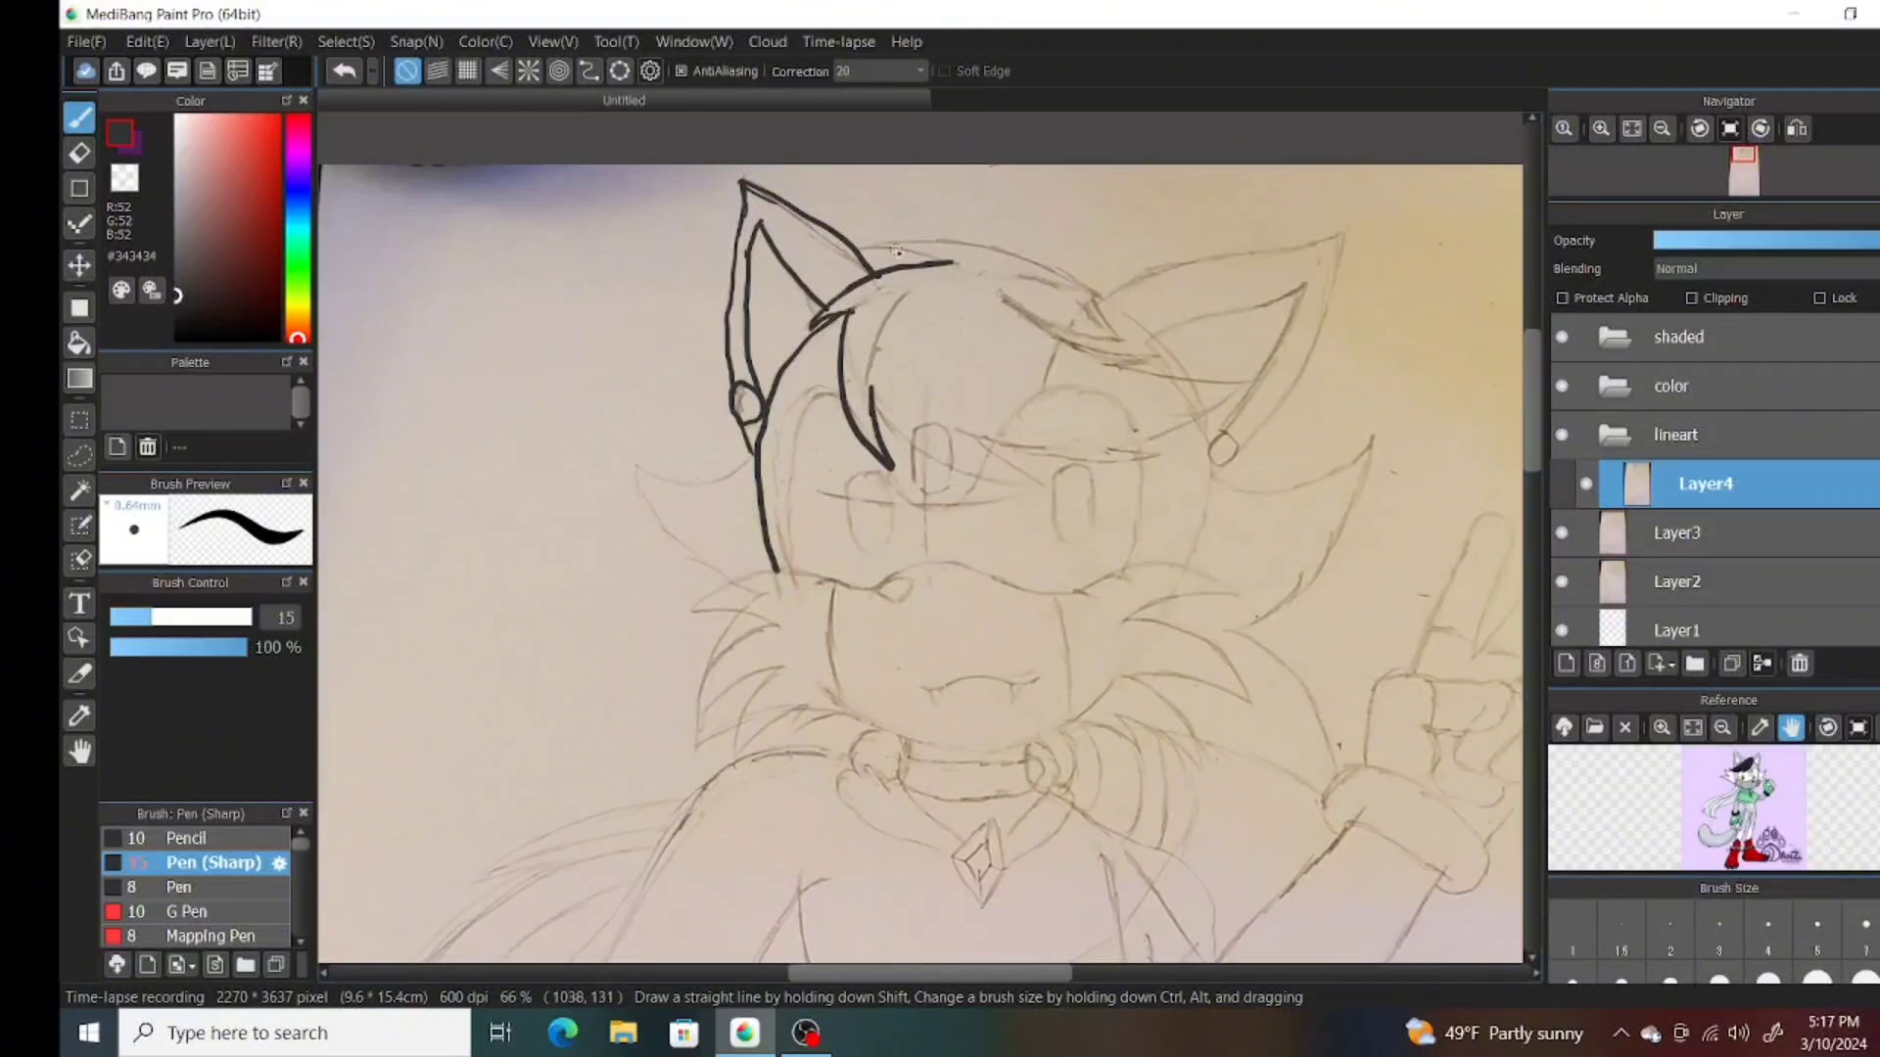
# Trace the top of the hair and the pointed bangs sweeping across the forehead towards the right ear.
pyautogui.moveTo(873, 397); pyautogui.dragTo(1045, 486)
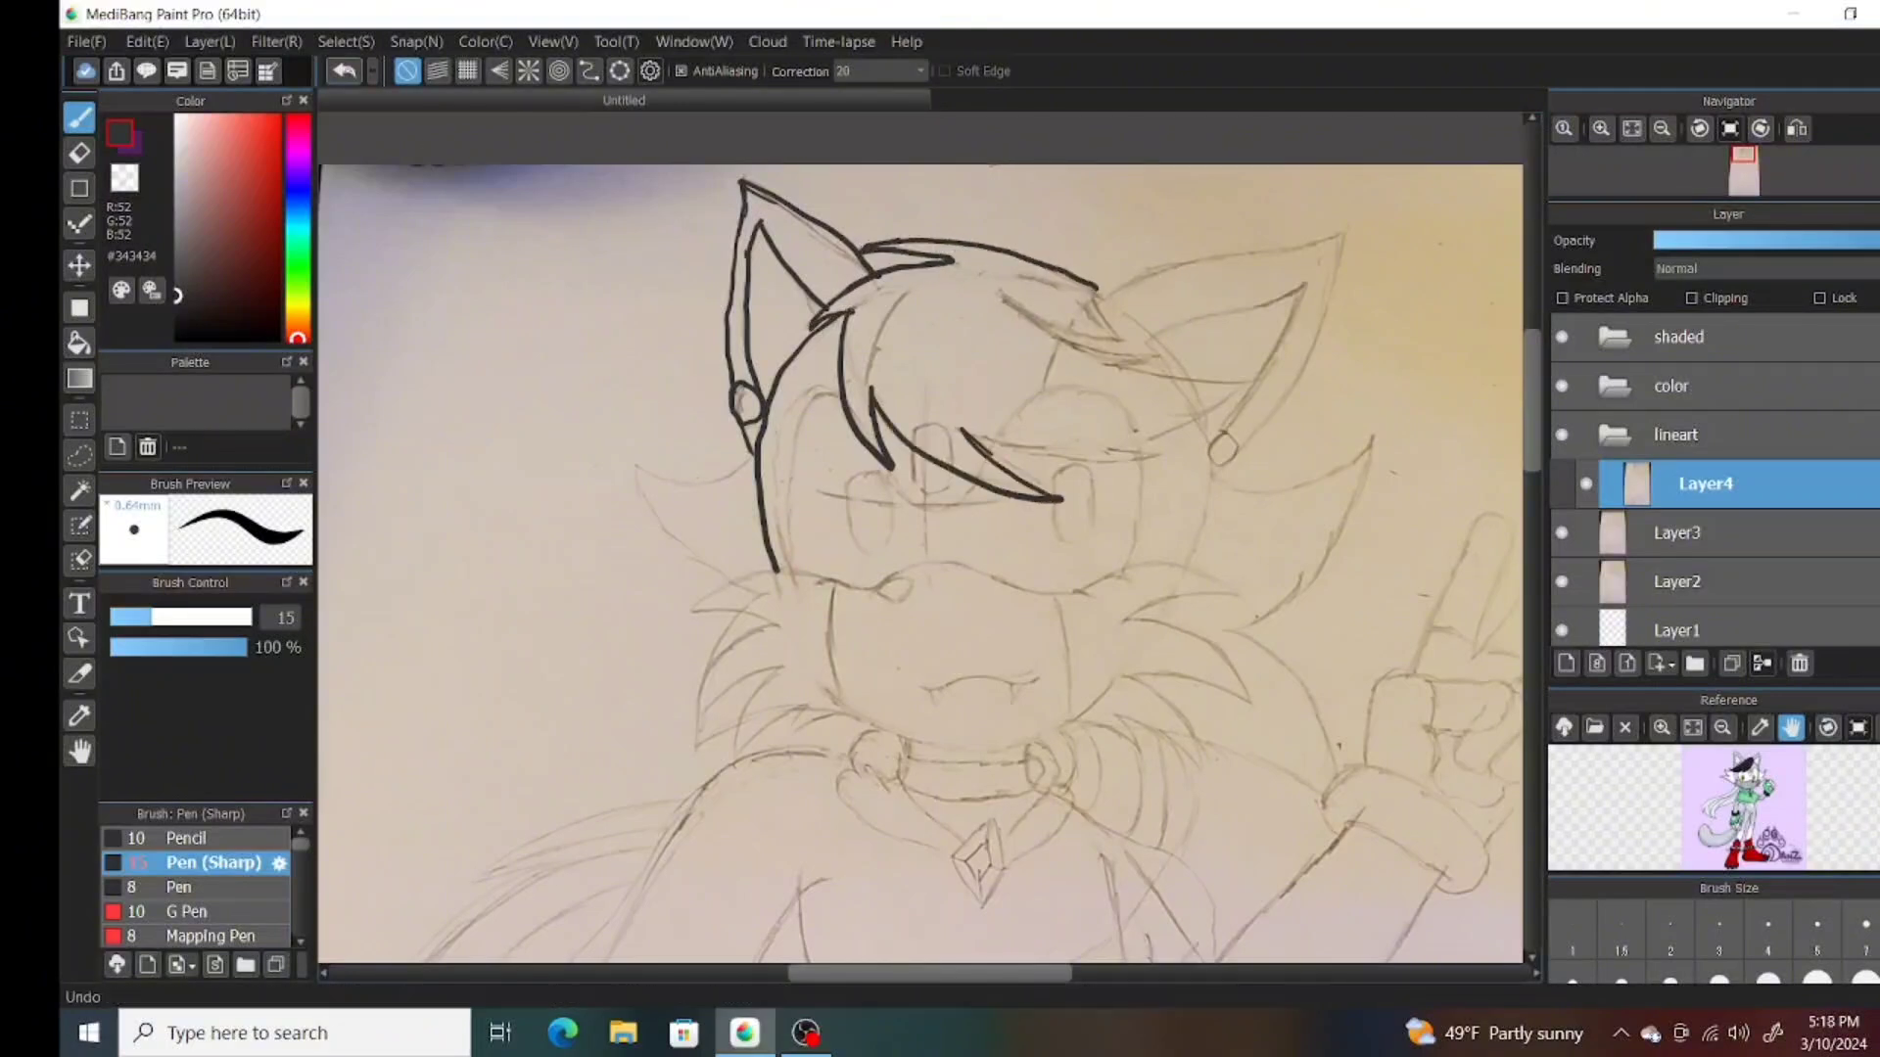
pyautogui.moveTo(959, 426)
pyautogui.mouseDown()
pyautogui.moveTo(1046, 487)
pyautogui.moveTo(1110, 461)
pyautogui.moveTo(1192, 471)
pyautogui.moveTo(1140, 444)
pyautogui.moveTo(1258, 377)
pyautogui.mouseUp()
pyautogui.moveTo(1041, 318)
pyautogui.mouseDown()
pyautogui.moveTo(1076, 296)
pyautogui.moveTo(1122, 343)
pyautogui.mouseUp()
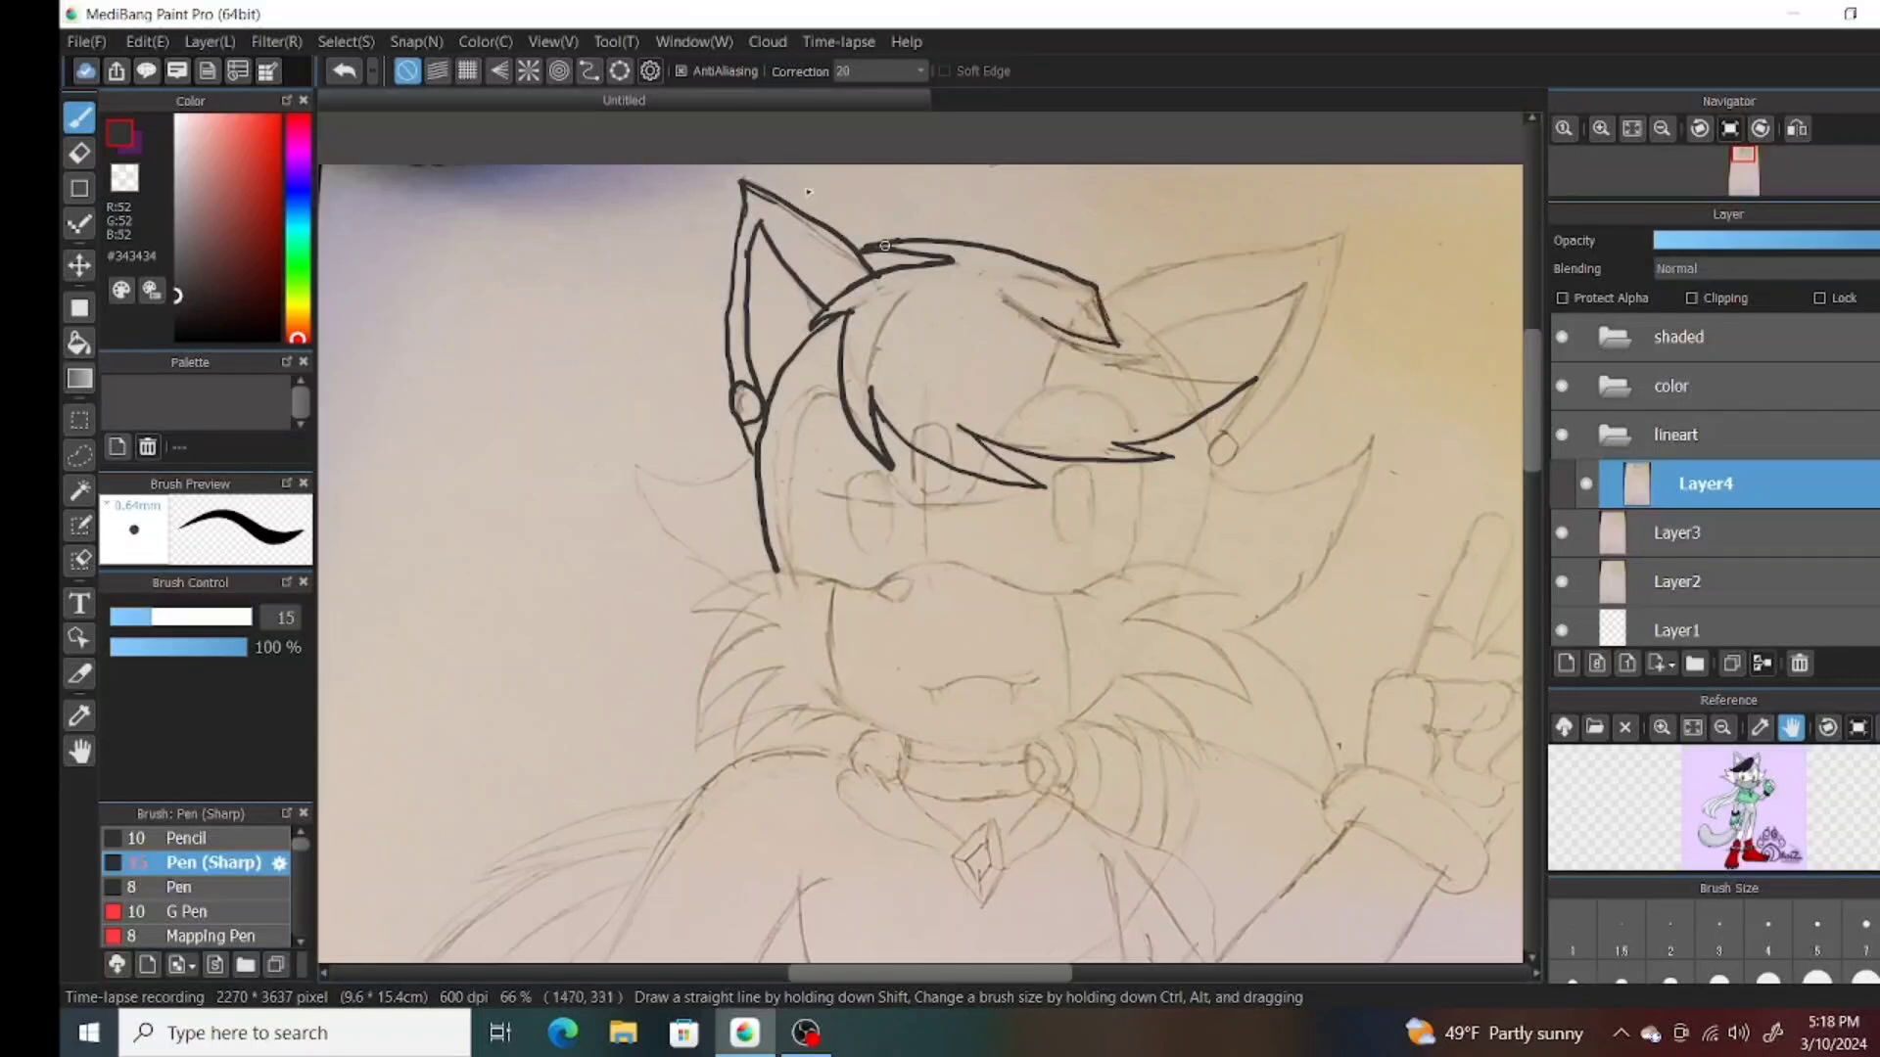
pyautogui.moveTo(1013, 302)
pyautogui.mouseDown()
pyautogui.moveTo(1142, 375)
pyautogui.moveTo(1280, 385)
pyautogui.moveTo(1144, 337)
pyautogui.mouseUp()
pyautogui.hotkey('ctrl', 'z')
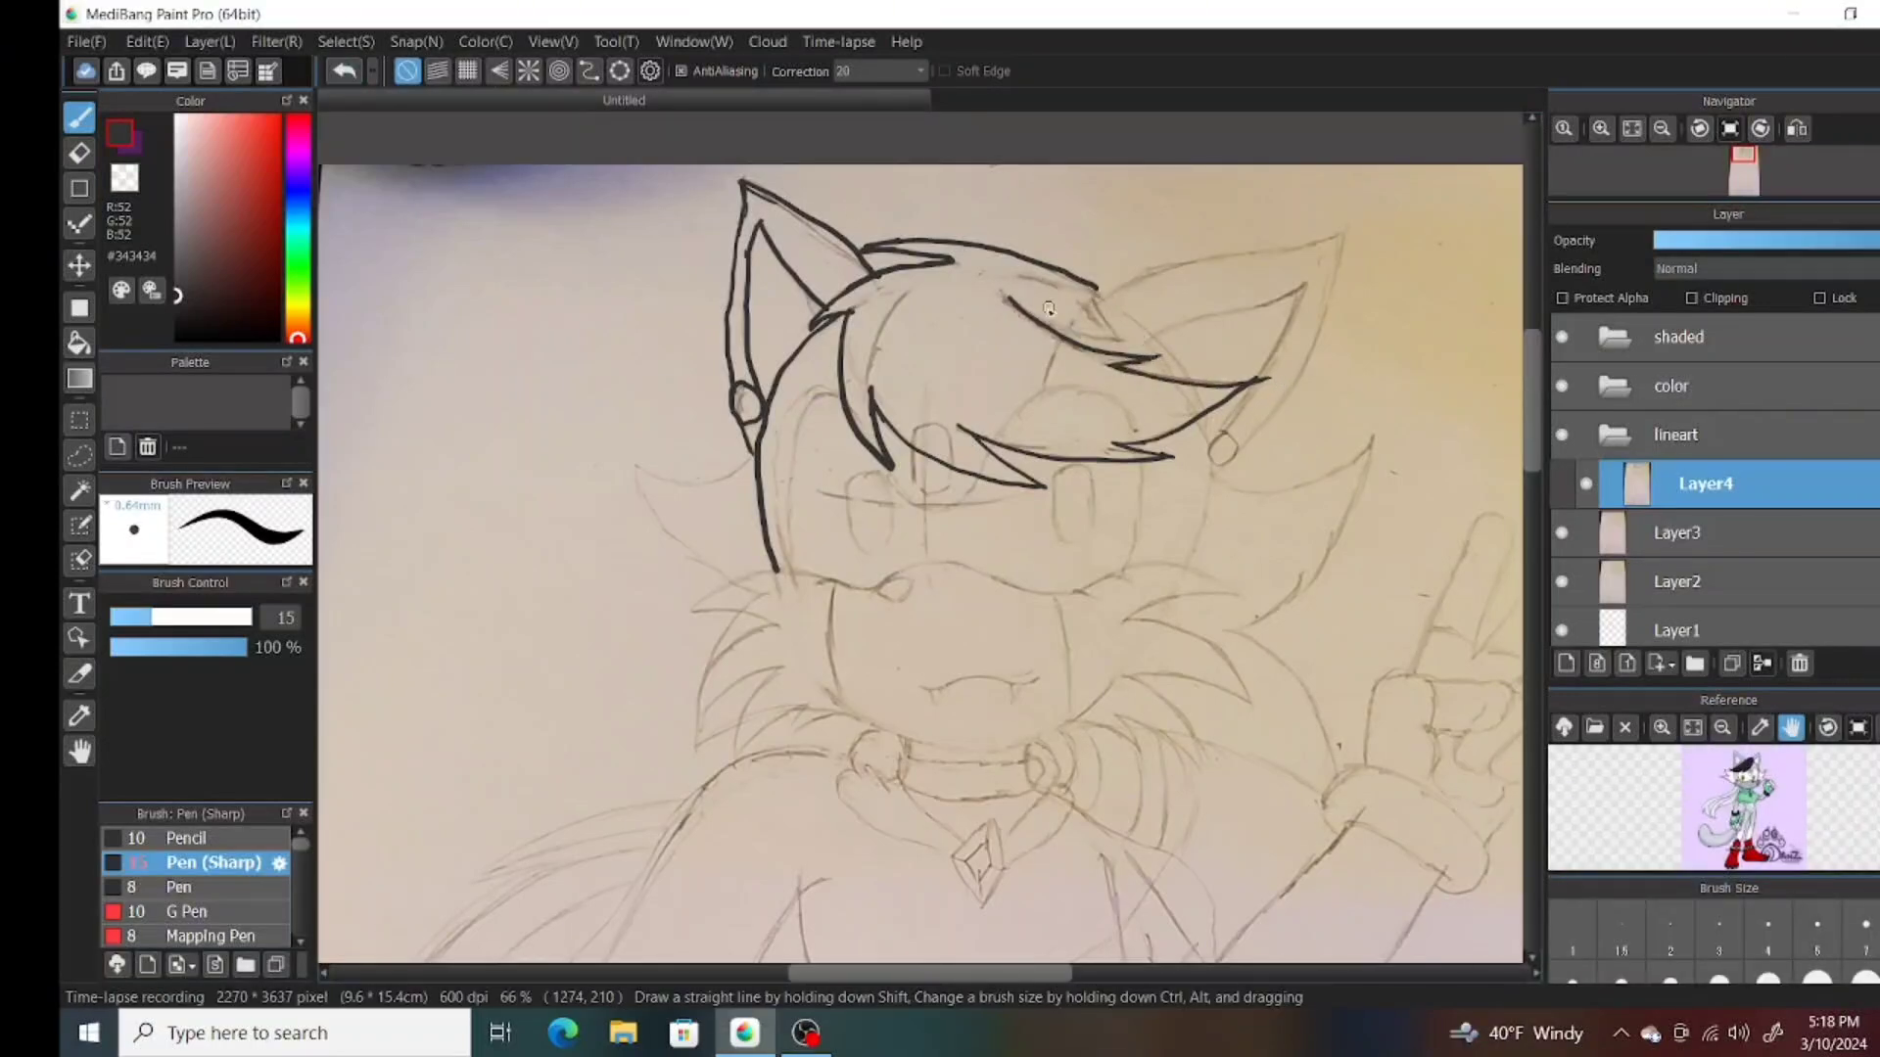
# Trace the upper edge of the right ear and a small zigzag hair tip beneath it.
pyautogui.moveTo(1099, 296); pyautogui.dragTo(1320, 246)
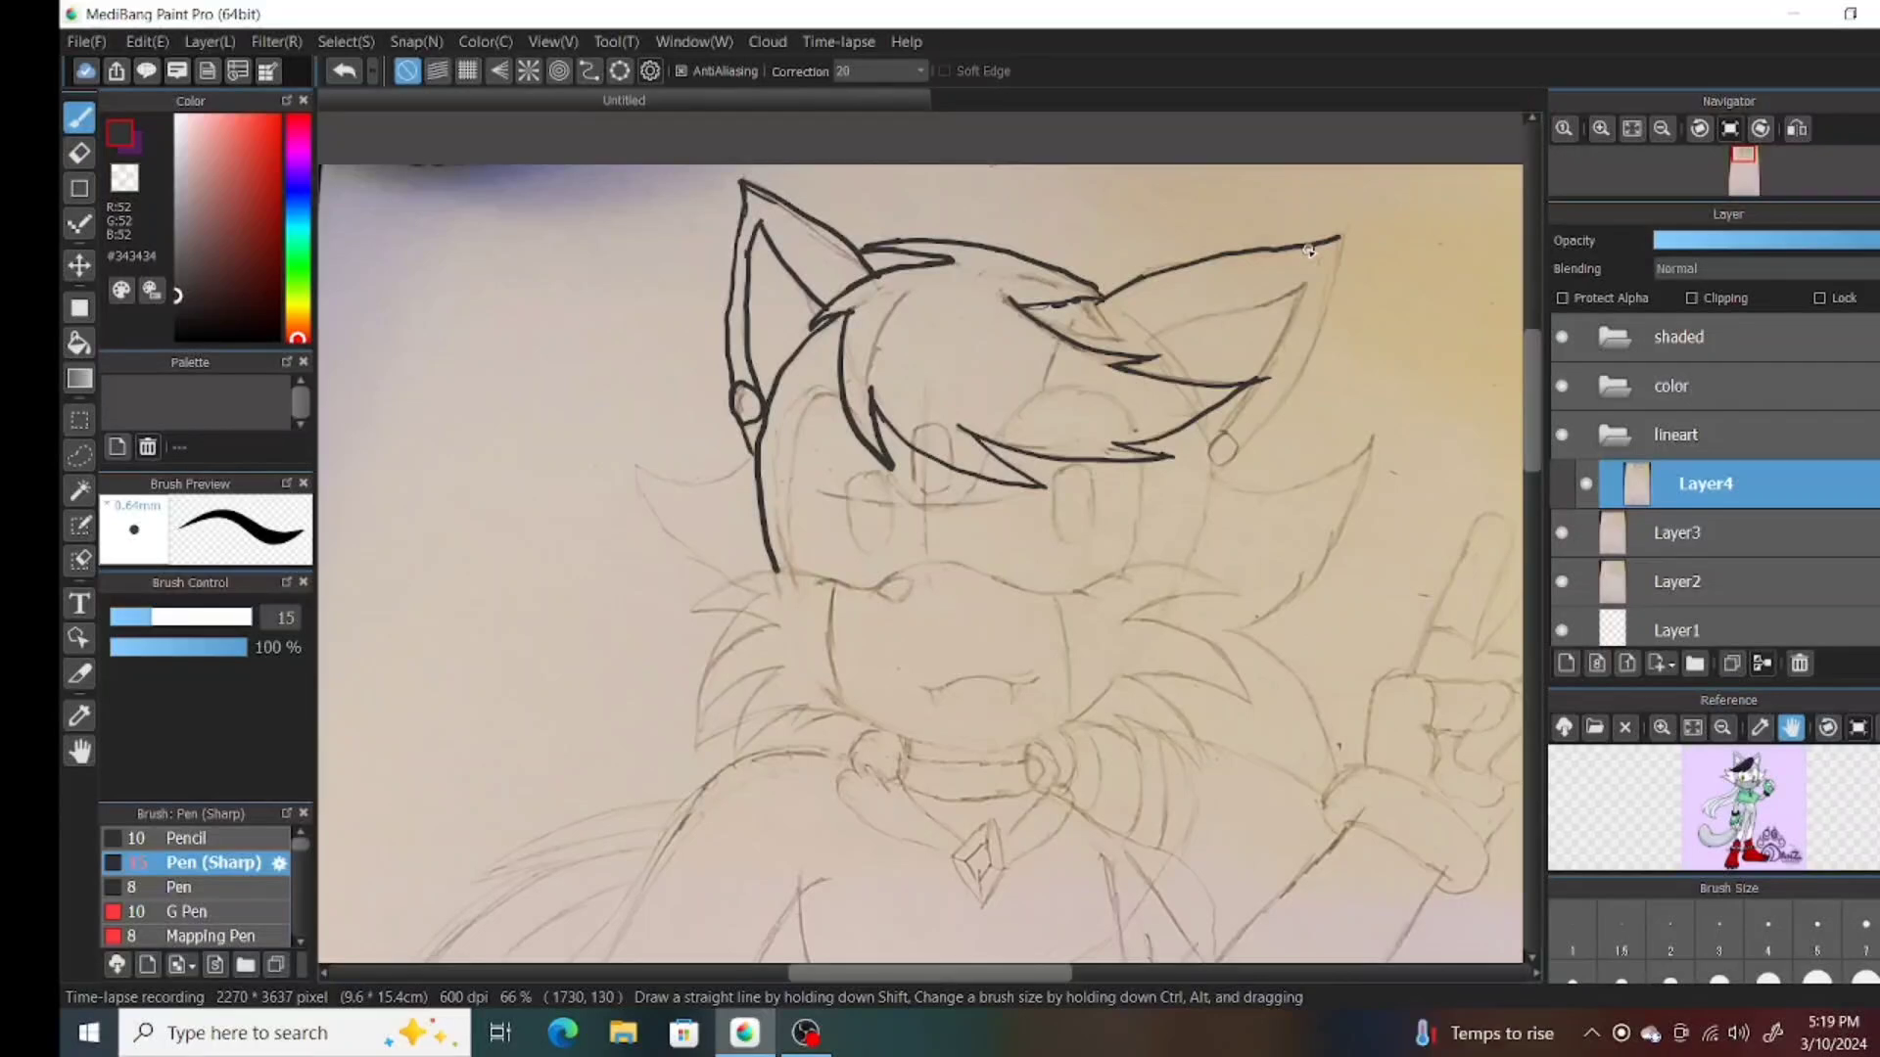
pyautogui.moveTo(1170, 456); pyautogui.dragTo(1203, 466)
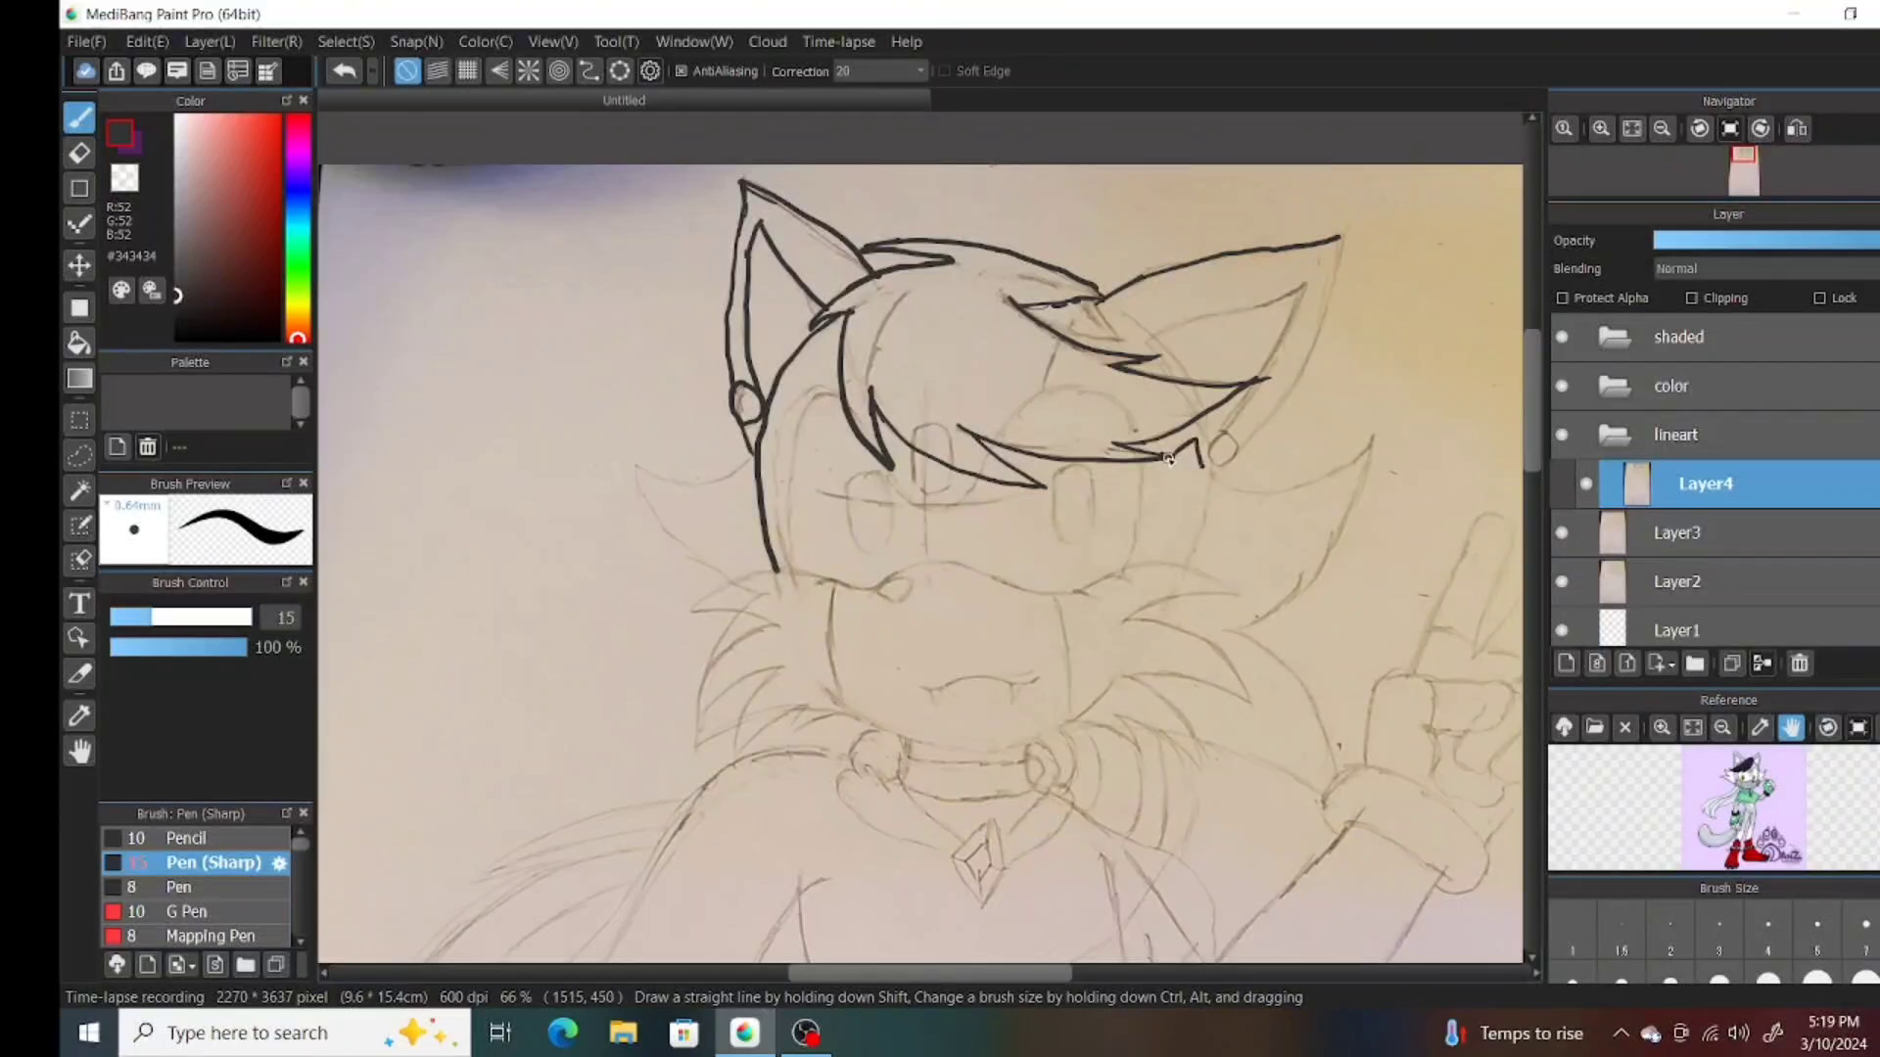
pyautogui.hotkey('ctrl', 'z')
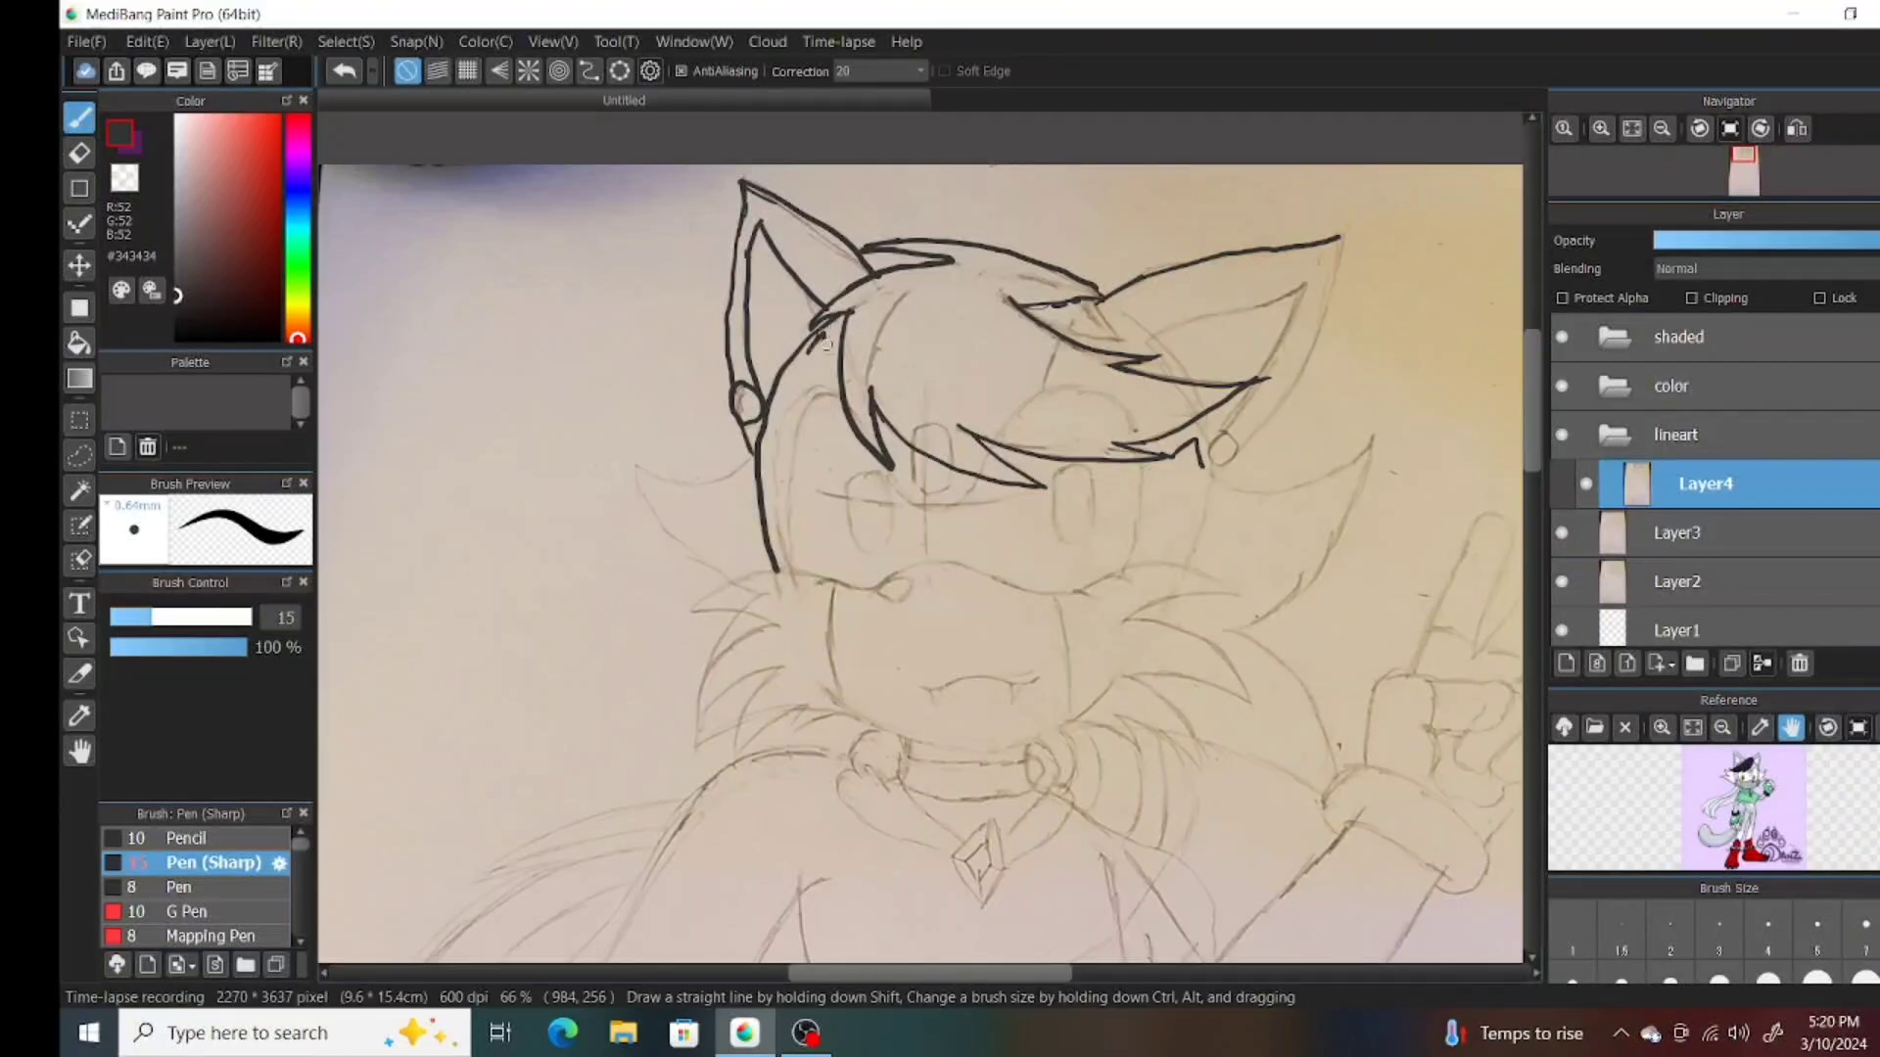
# Draw a small five-pointed star on the hair at the base of the right ear.
pyautogui.hotkey('ctrl', '+')
pyautogui.moveTo(745, 311); pyautogui.dragTo(795, 280)
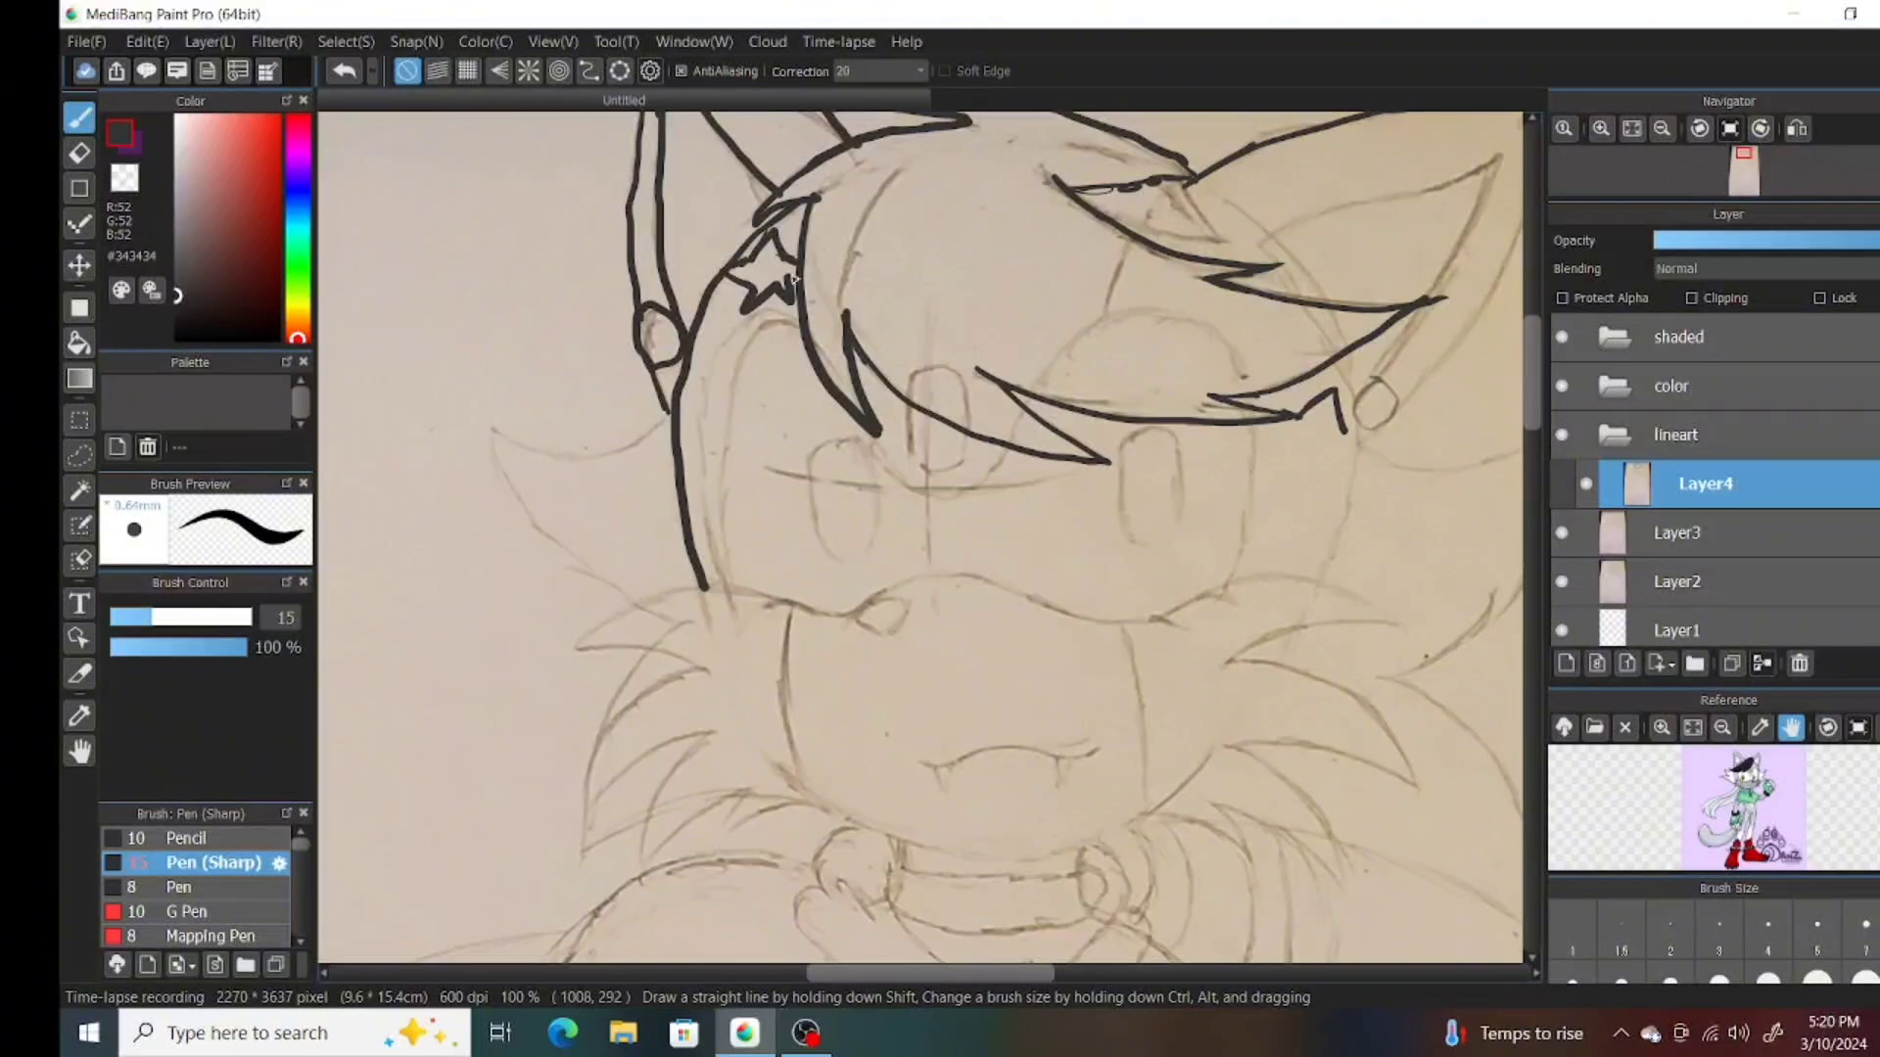
pyautogui.moveTo(1194, 199)
pyautogui.mouseDown()
pyautogui.moveTo(1200, 241)
pyautogui.moveTo(1197, 207)
pyautogui.moveTo(1209, 250)
pyautogui.moveTo(1204, 210)
pyautogui.mouseUp()
pyautogui.hotkey('ctrl', 'z')
pyautogui.hotkey('ctrl', 'z')
# Trace the inner and outer outlines of the right ear and the round ring at its lower edge.
pyautogui.hscroll(3, 1204, 343)
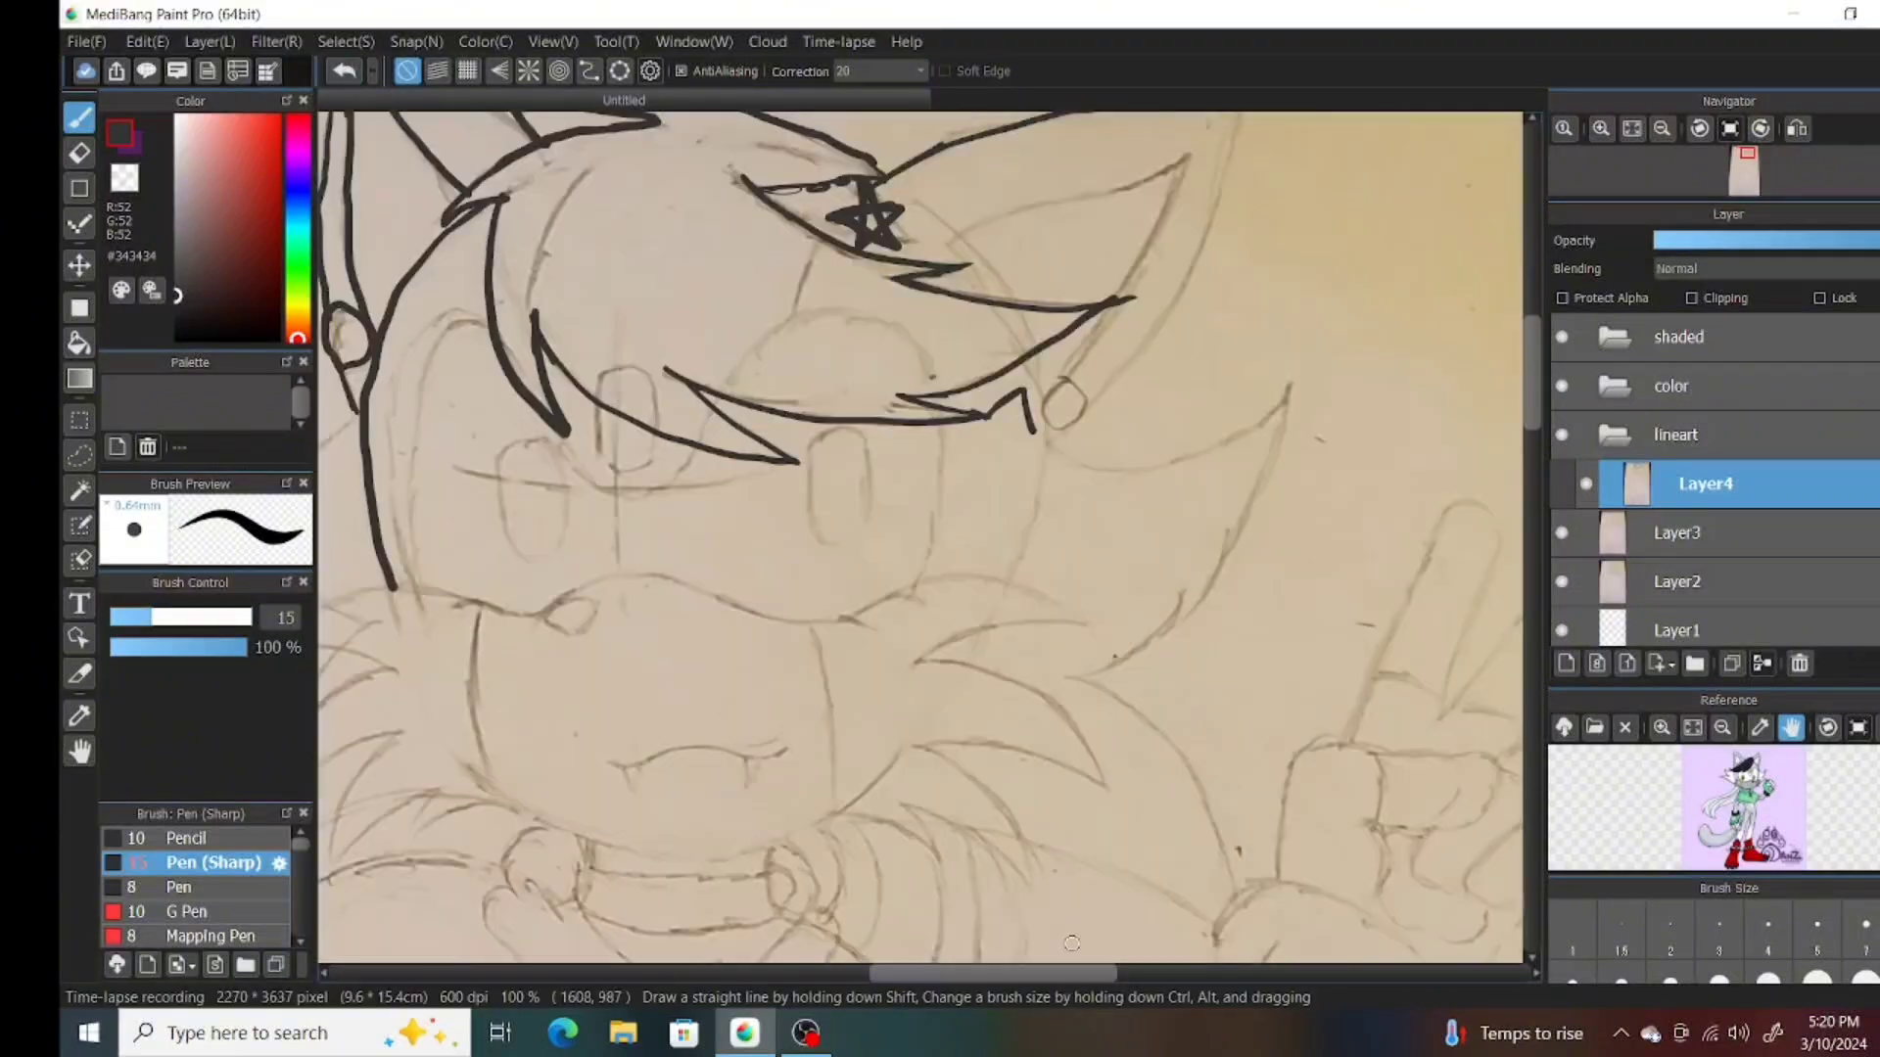
pyautogui.scroll(3, 1195, 367)
pyautogui.moveTo(1195, 367); pyautogui.dragTo(1072, 597)
pyautogui.moveTo(1249, 288); pyautogui.dragTo(1102, 631)
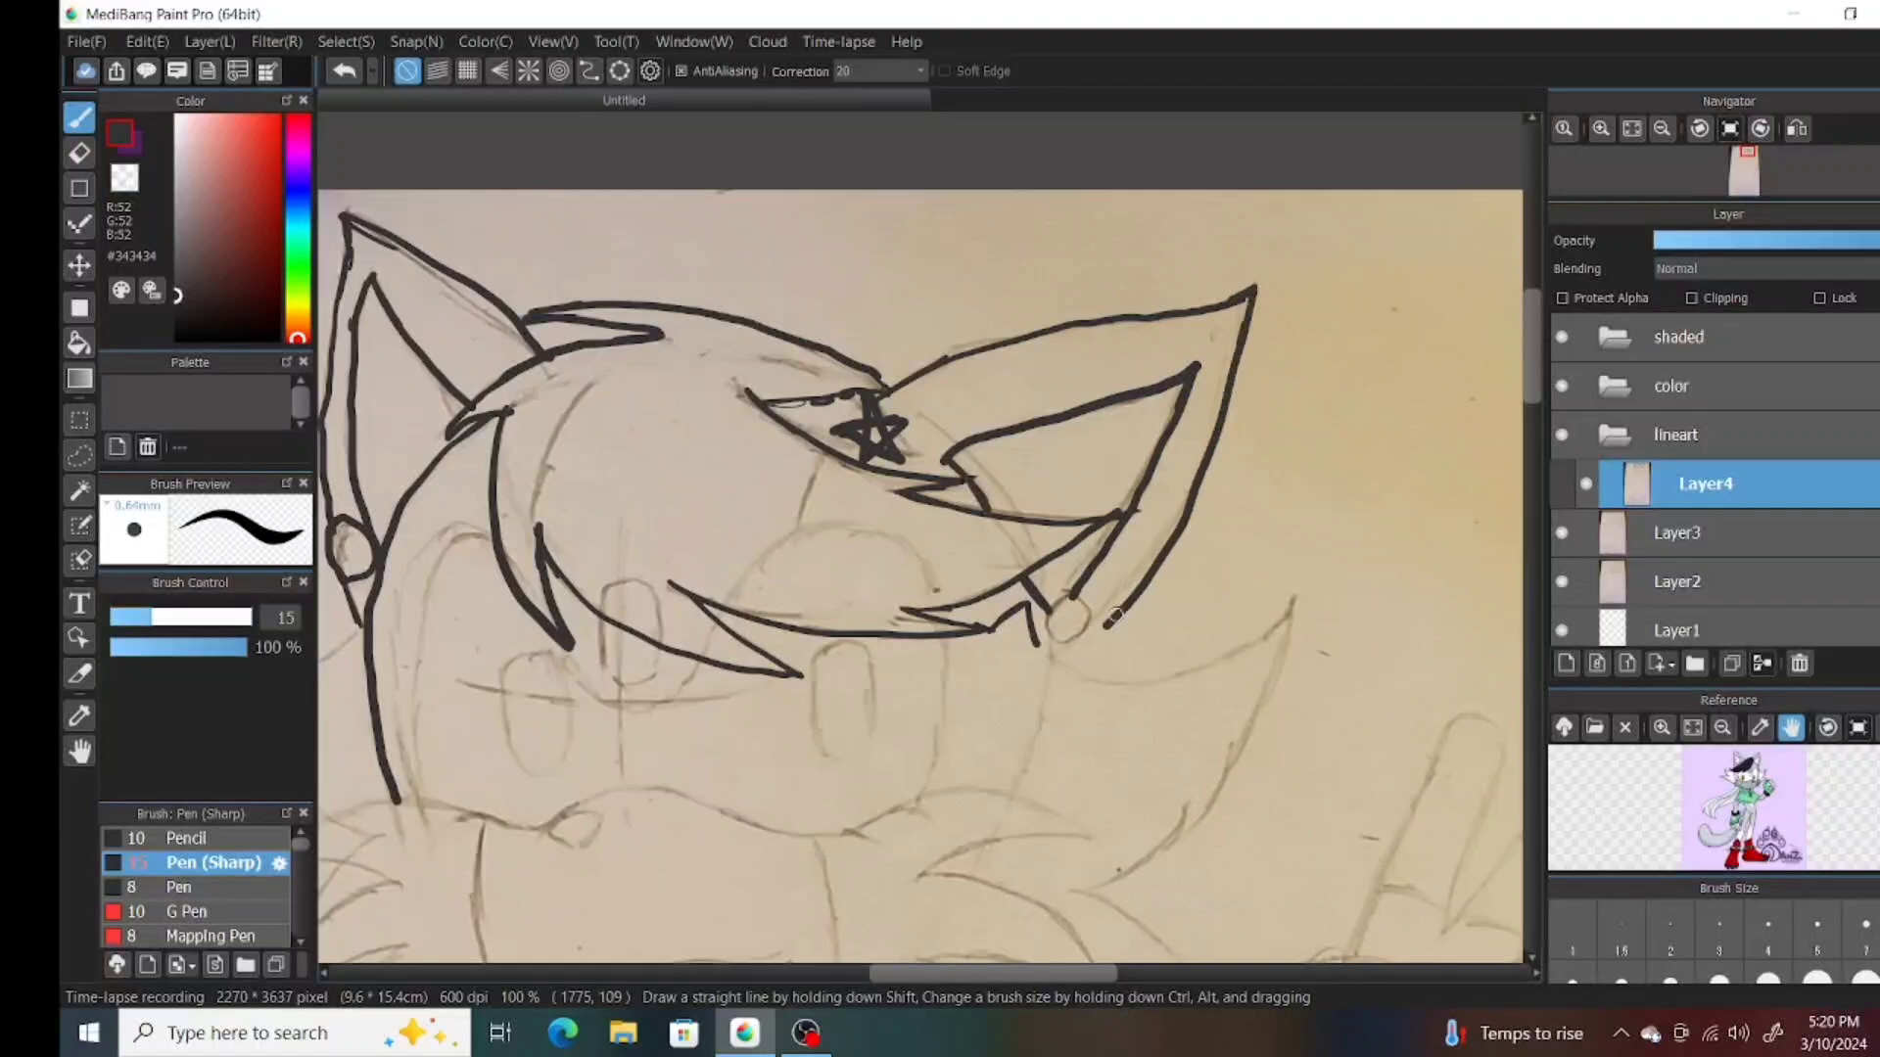
pyautogui.hotkey('ctrl', 'z')
pyautogui.moveTo(1255, 284)
pyautogui.mouseDown()
pyautogui.moveTo(1172, 532)
pyautogui.moveTo(1055, 631)
pyautogui.mouseUp()
pyautogui.scroll(-3, 1056, 631)
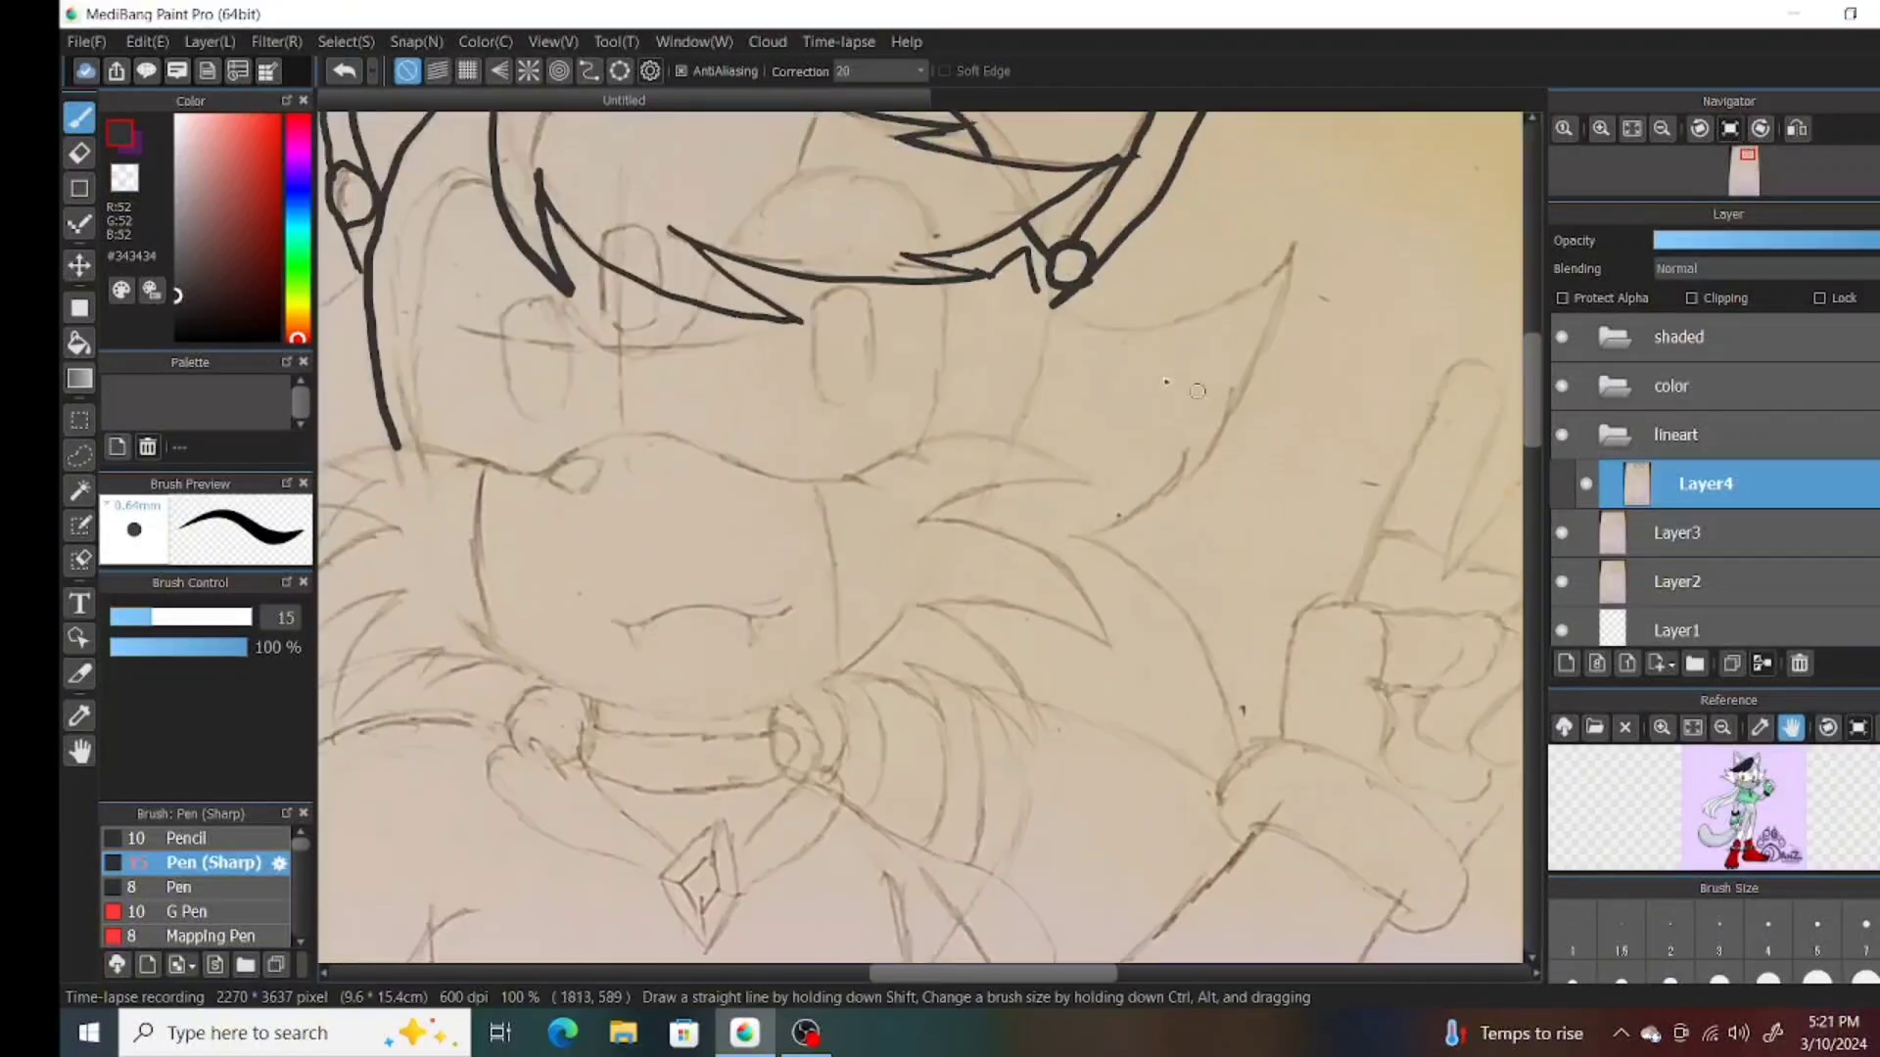
# Trace the curved shape between the eyes and the outer outlines of both eyes.
pyautogui.moveTo(563, 286); pyautogui.dragTo(709, 299)
pyautogui.moveTo(422, 451)
pyautogui.mouseDown()
pyautogui.moveTo(396, 181)
pyautogui.moveTo(495, 169)
pyautogui.mouseUp()
pyautogui.moveTo(945, 284); pyautogui.dragTo(925, 443)
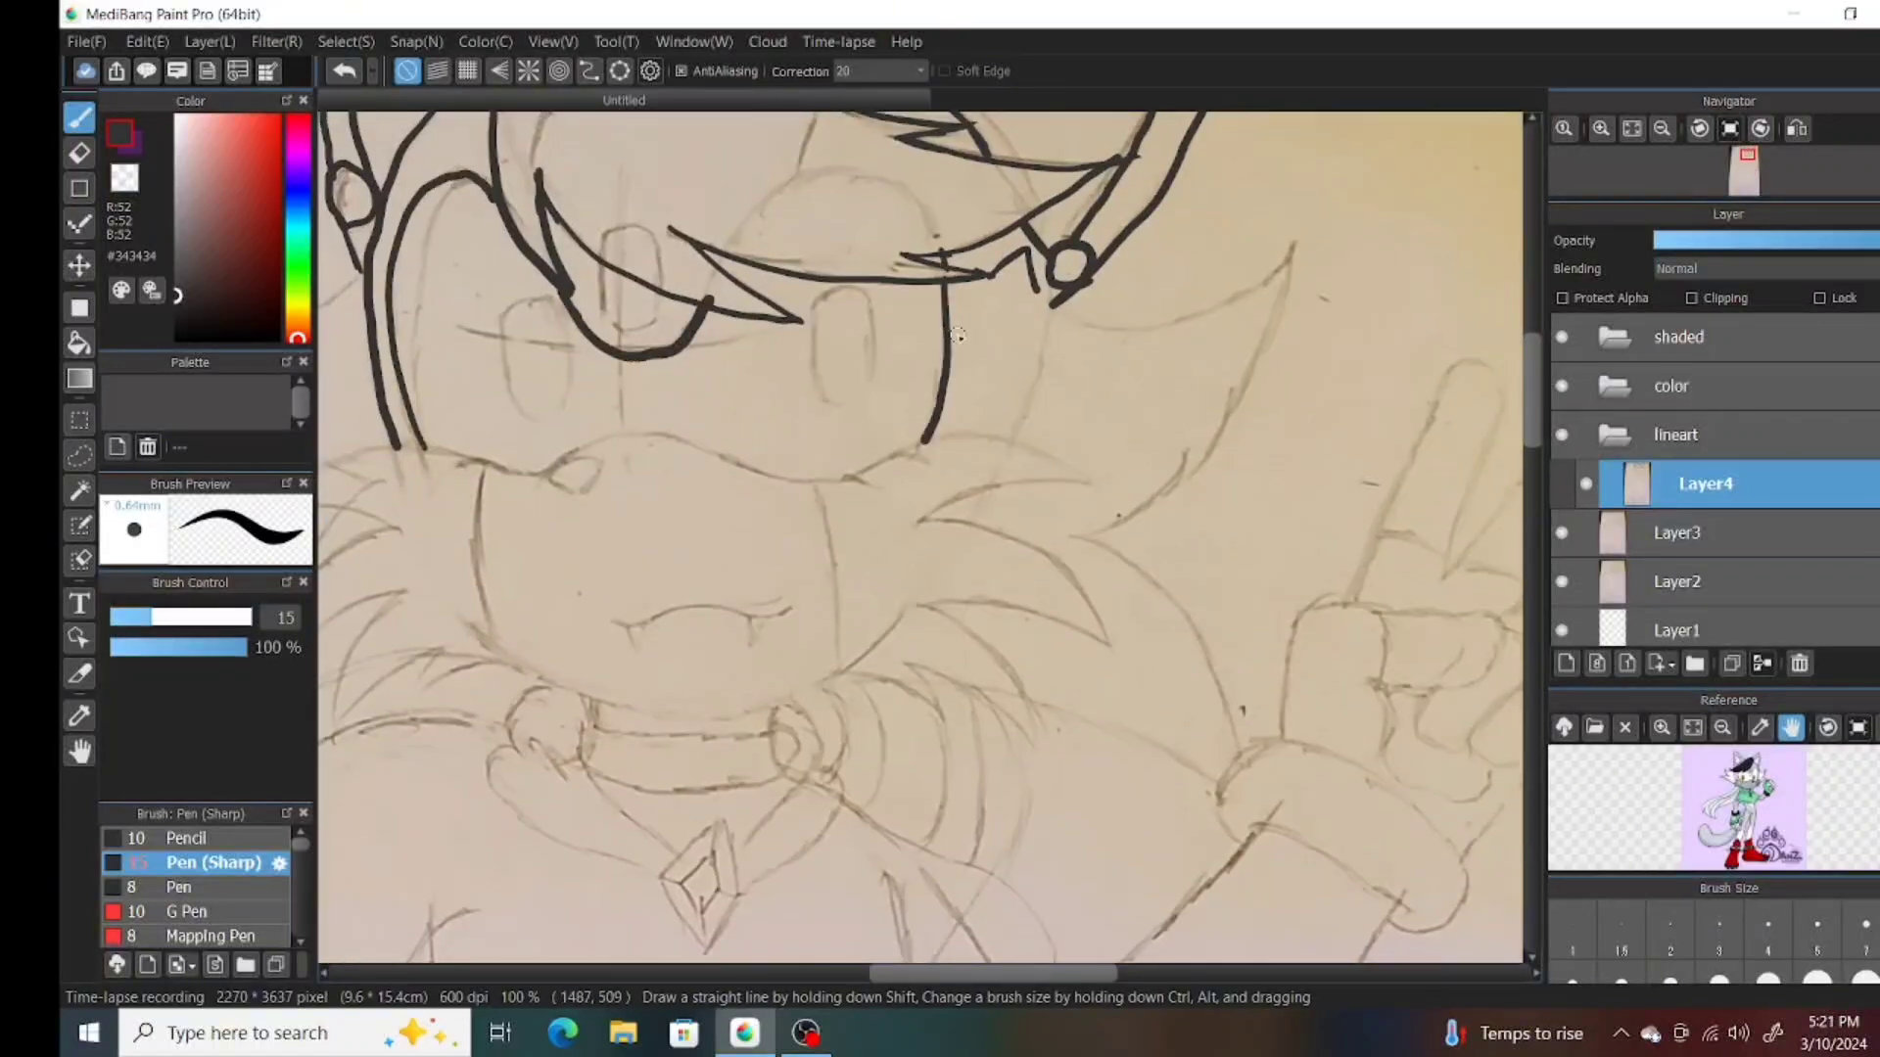
# Draw oval pupils in both eyes and a partial oval on the forehead using the ellipse snap guide.
pyautogui.click(619, 71)
pyautogui.moveTo(512, 408)
pyautogui.mouseDown()
pyautogui.moveTo(566, 416)
pyautogui.moveTo(554, 284)
pyautogui.moveTo(883, 269)
pyautogui.mouseUp()
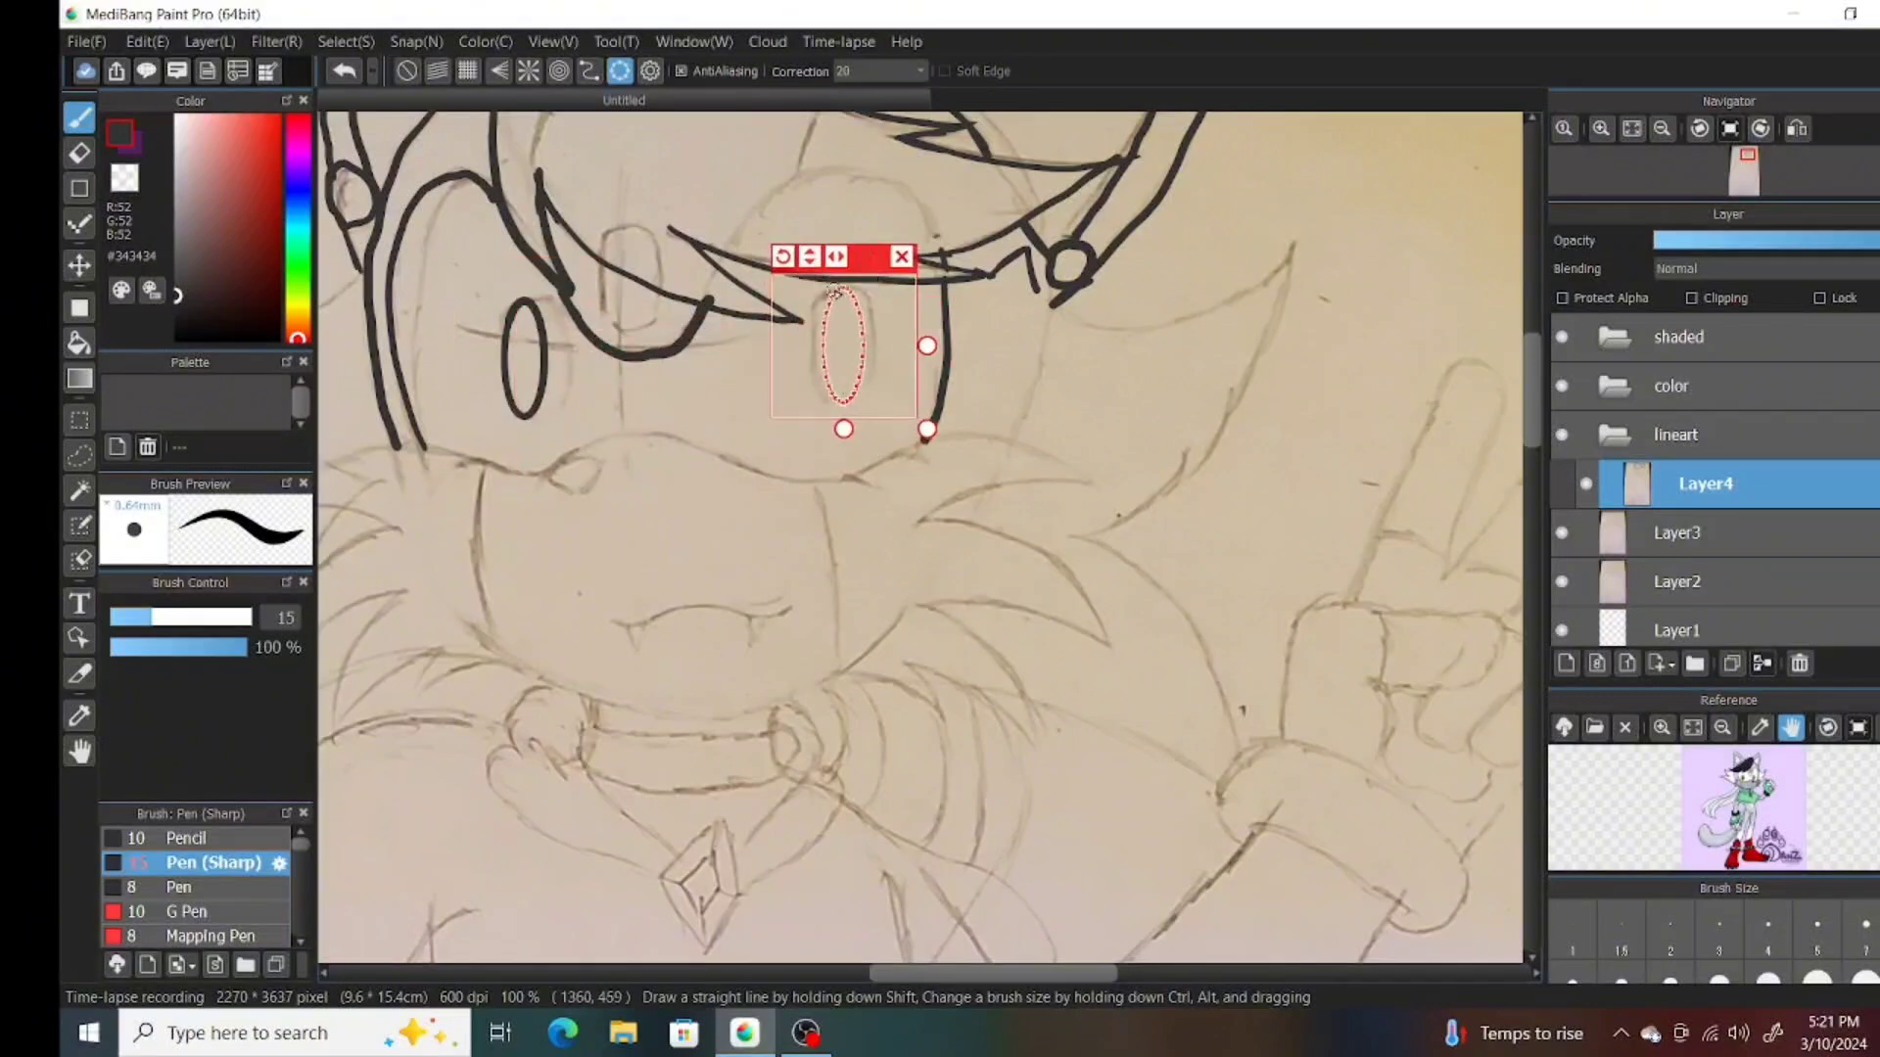
pyautogui.moveTo(822, 347); pyautogui.dragTo(862, 333)
pyautogui.moveTo(883, 268); pyautogui.dragTo(660, 199)
pyautogui.moveTo(604, 284)
pyautogui.mouseDown()
pyautogui.moveTo(658, 289)
pyautogui.moveTo(607, 294)
pyautogui.mouseUp()
pyautogui.moveTo(632, 191); pyautogui.dragTo(719, 462)
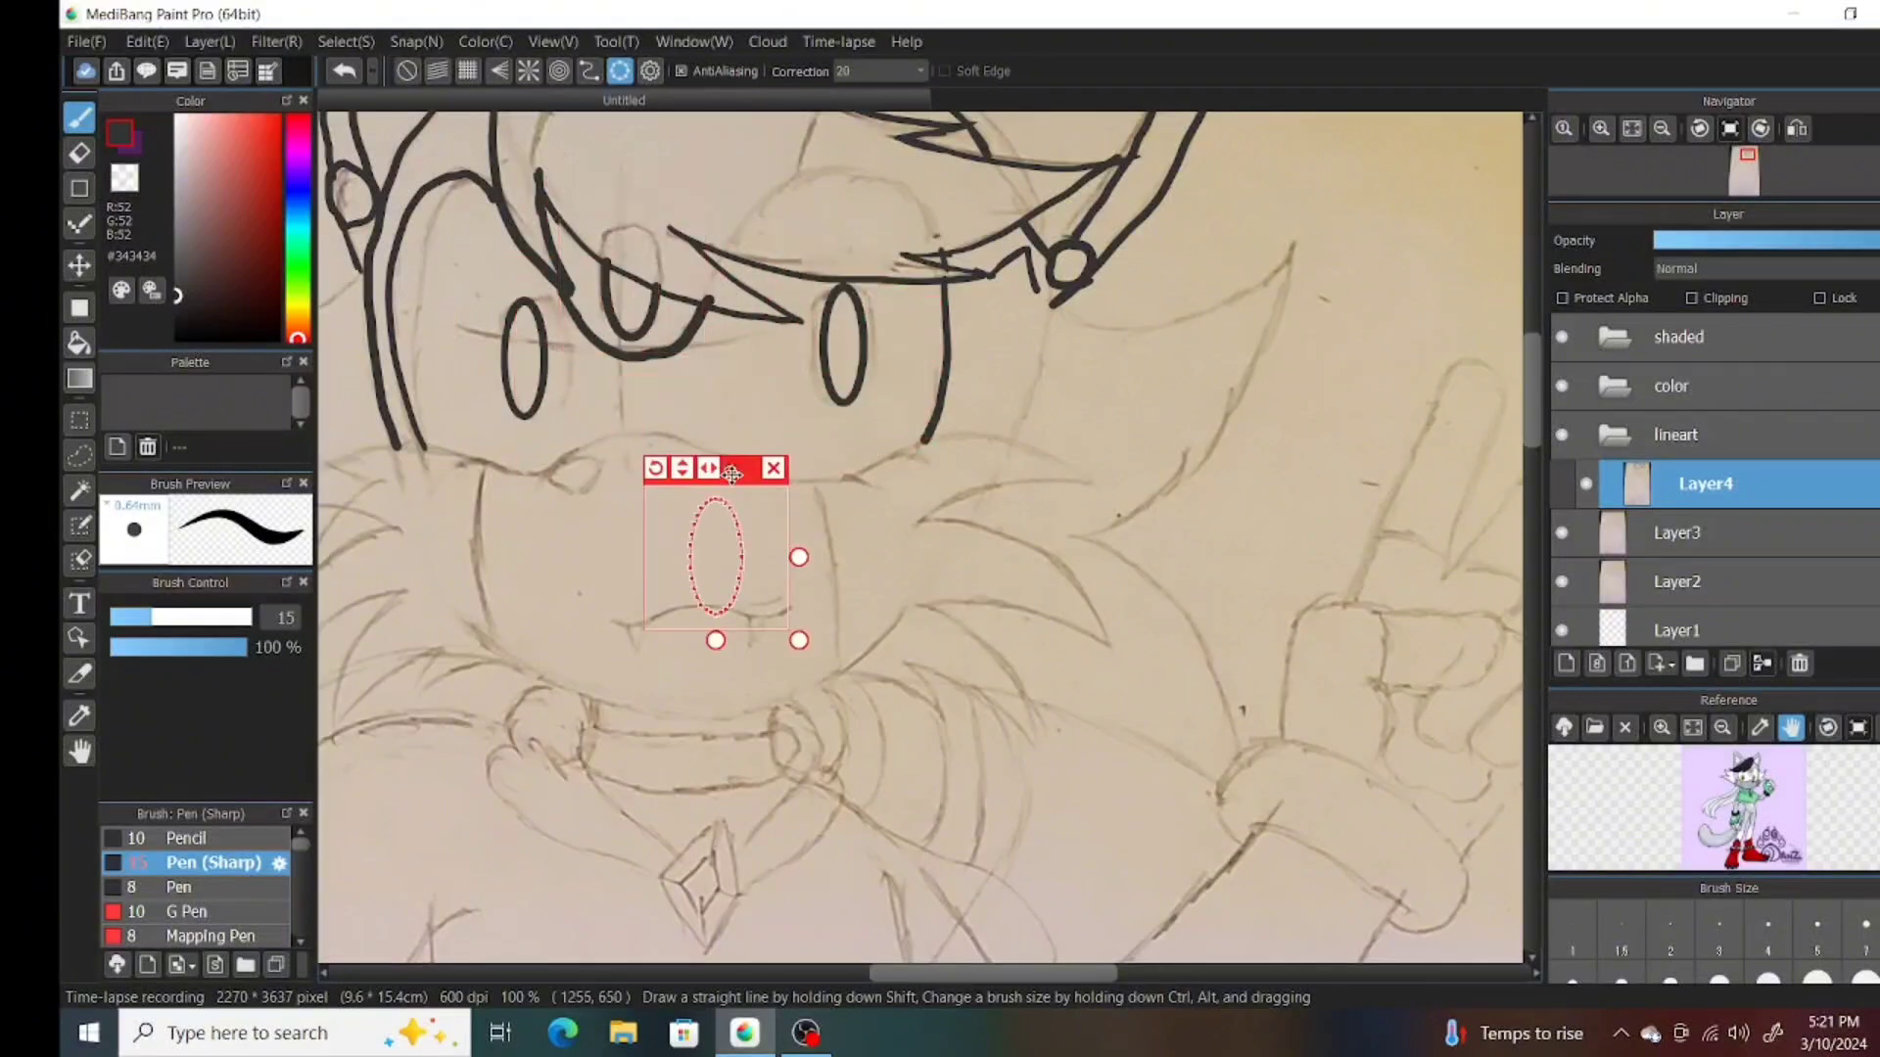
# Turn off snapping and trace the right side of the face and the large spikes running down to the raised hand.
pyautogui.click(406, 71)
pyautogui.moveTo(1053, 309)
pyautogui.mouseDown()
pyautogui.moveTo(1106, 331)
pyautogui.moveTo(1296, 239)
pyautogui.moveTo(1105, 531)
pyautogui.moveTo(1073, 538)
pyautogui.moveTo(1246, 750)
pyautogui.mouseUp()
pyautogui.moveTo(1028, 701); pyautogui.dragTo(1153, 749)
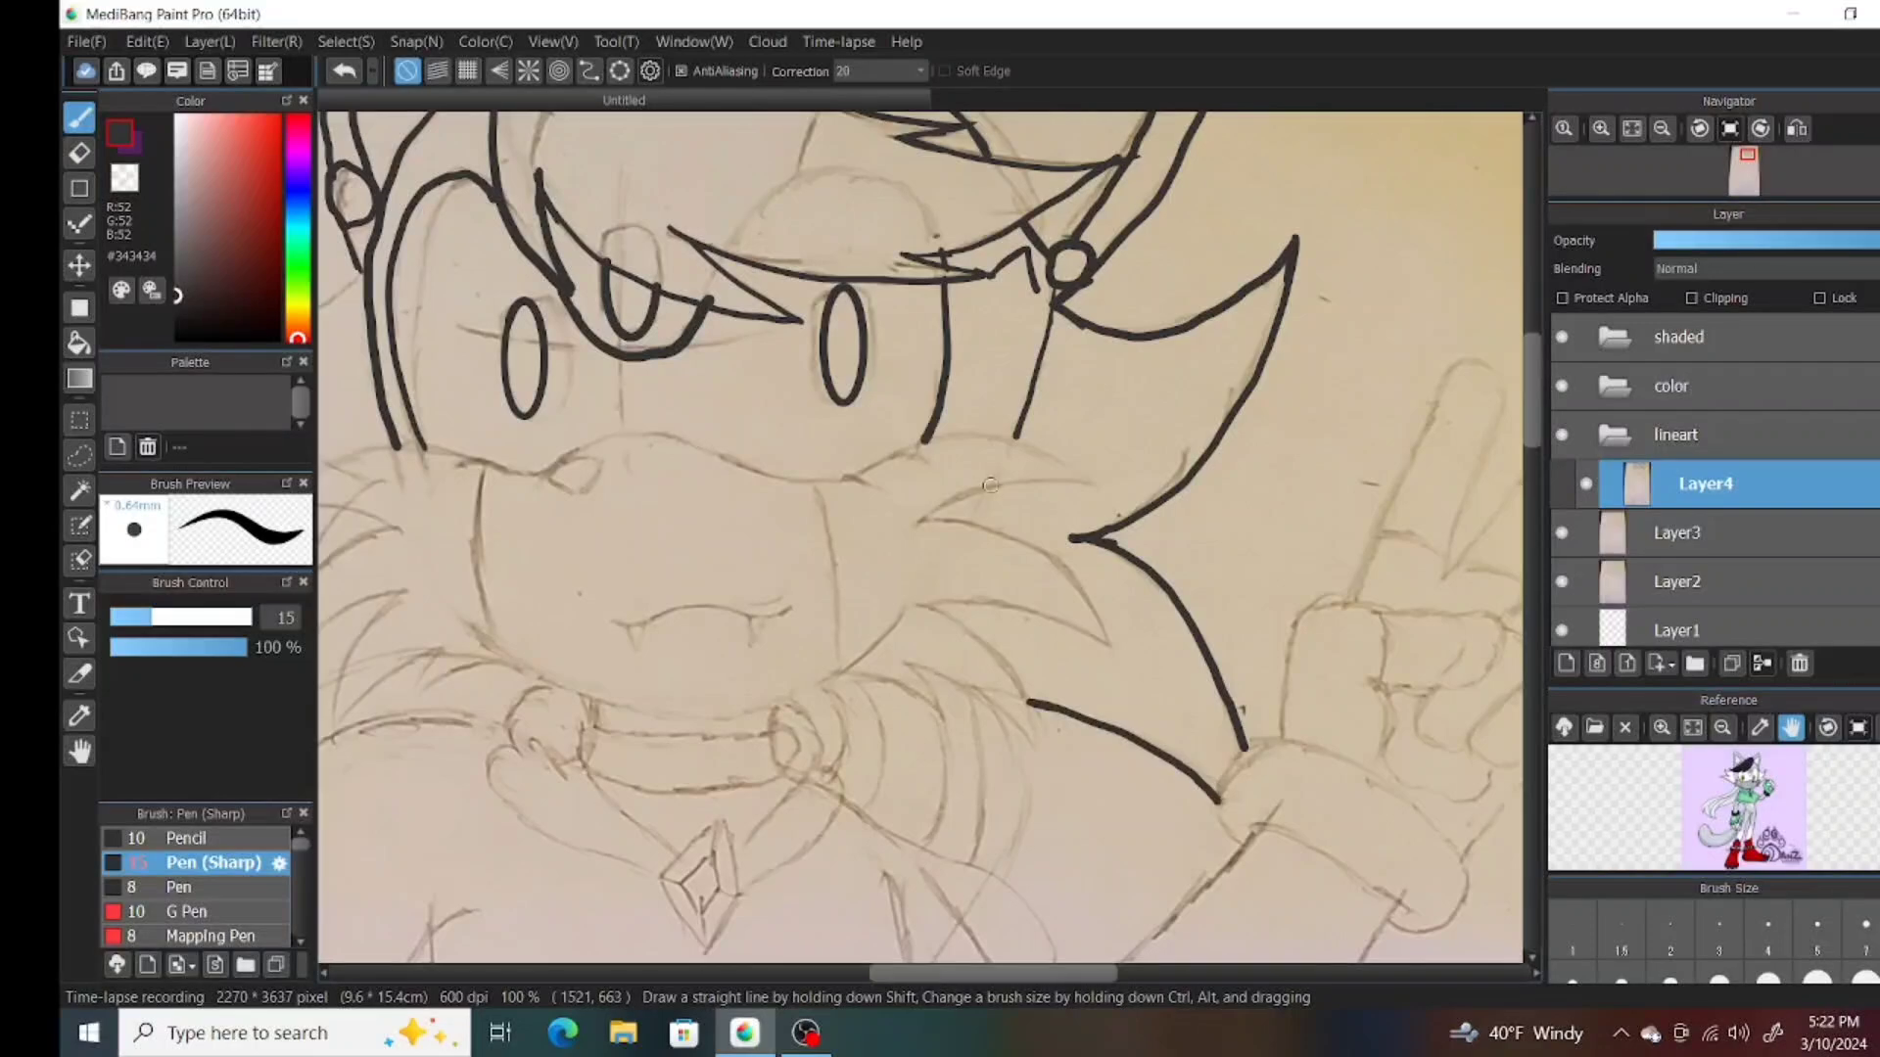
# Trace the pointed spike beside the left cheek and refine the bang strands around the star.
pyautogui.scroll(-5, 914, 529)
pyautogui.scroll(4, 914, 528)
pyautogui.scroll(5, 914, 529)
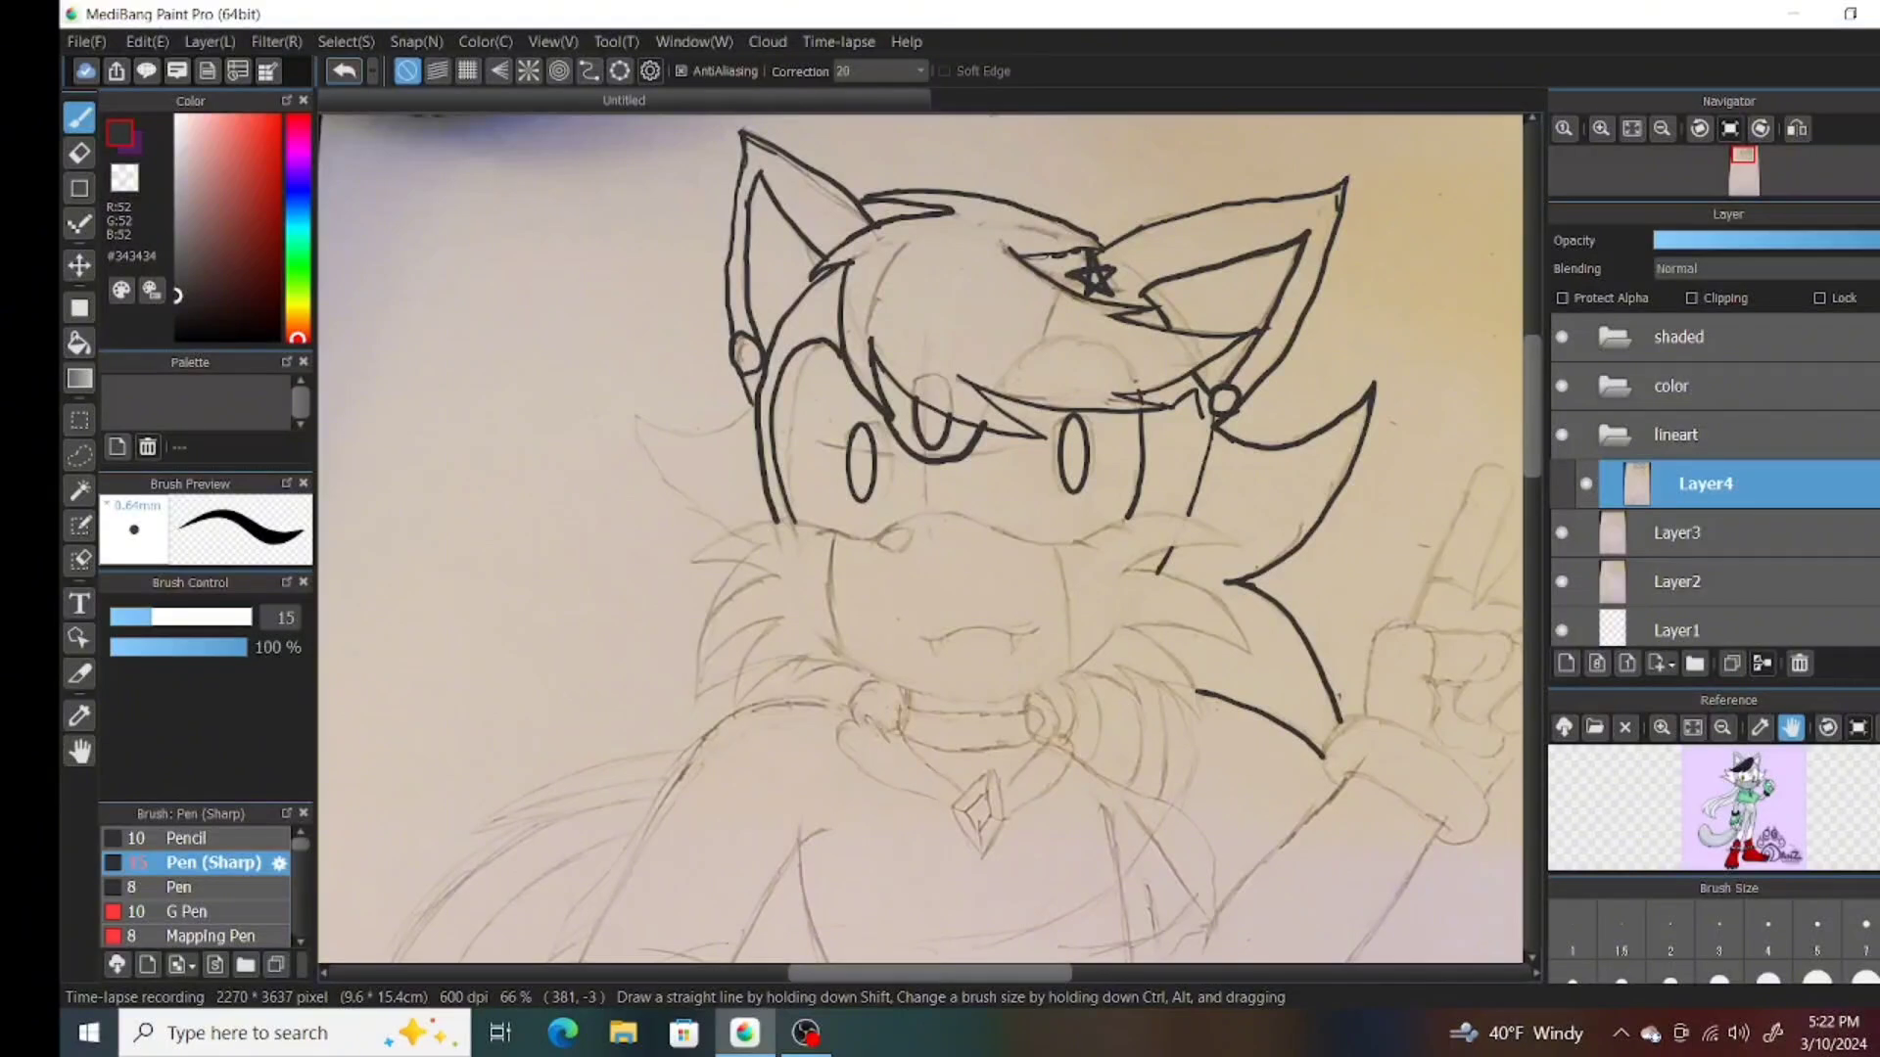
pyautogui.moveTo(635, 416)
pyautogui.mouseDown()
pyautogui.moveTo(729, 433)
pyautogui.moveTo(754, 401)
pyautogui.mouseUp()
pyautogui.moveTo(629, 414); pyautogui.dragTo(739, 527)
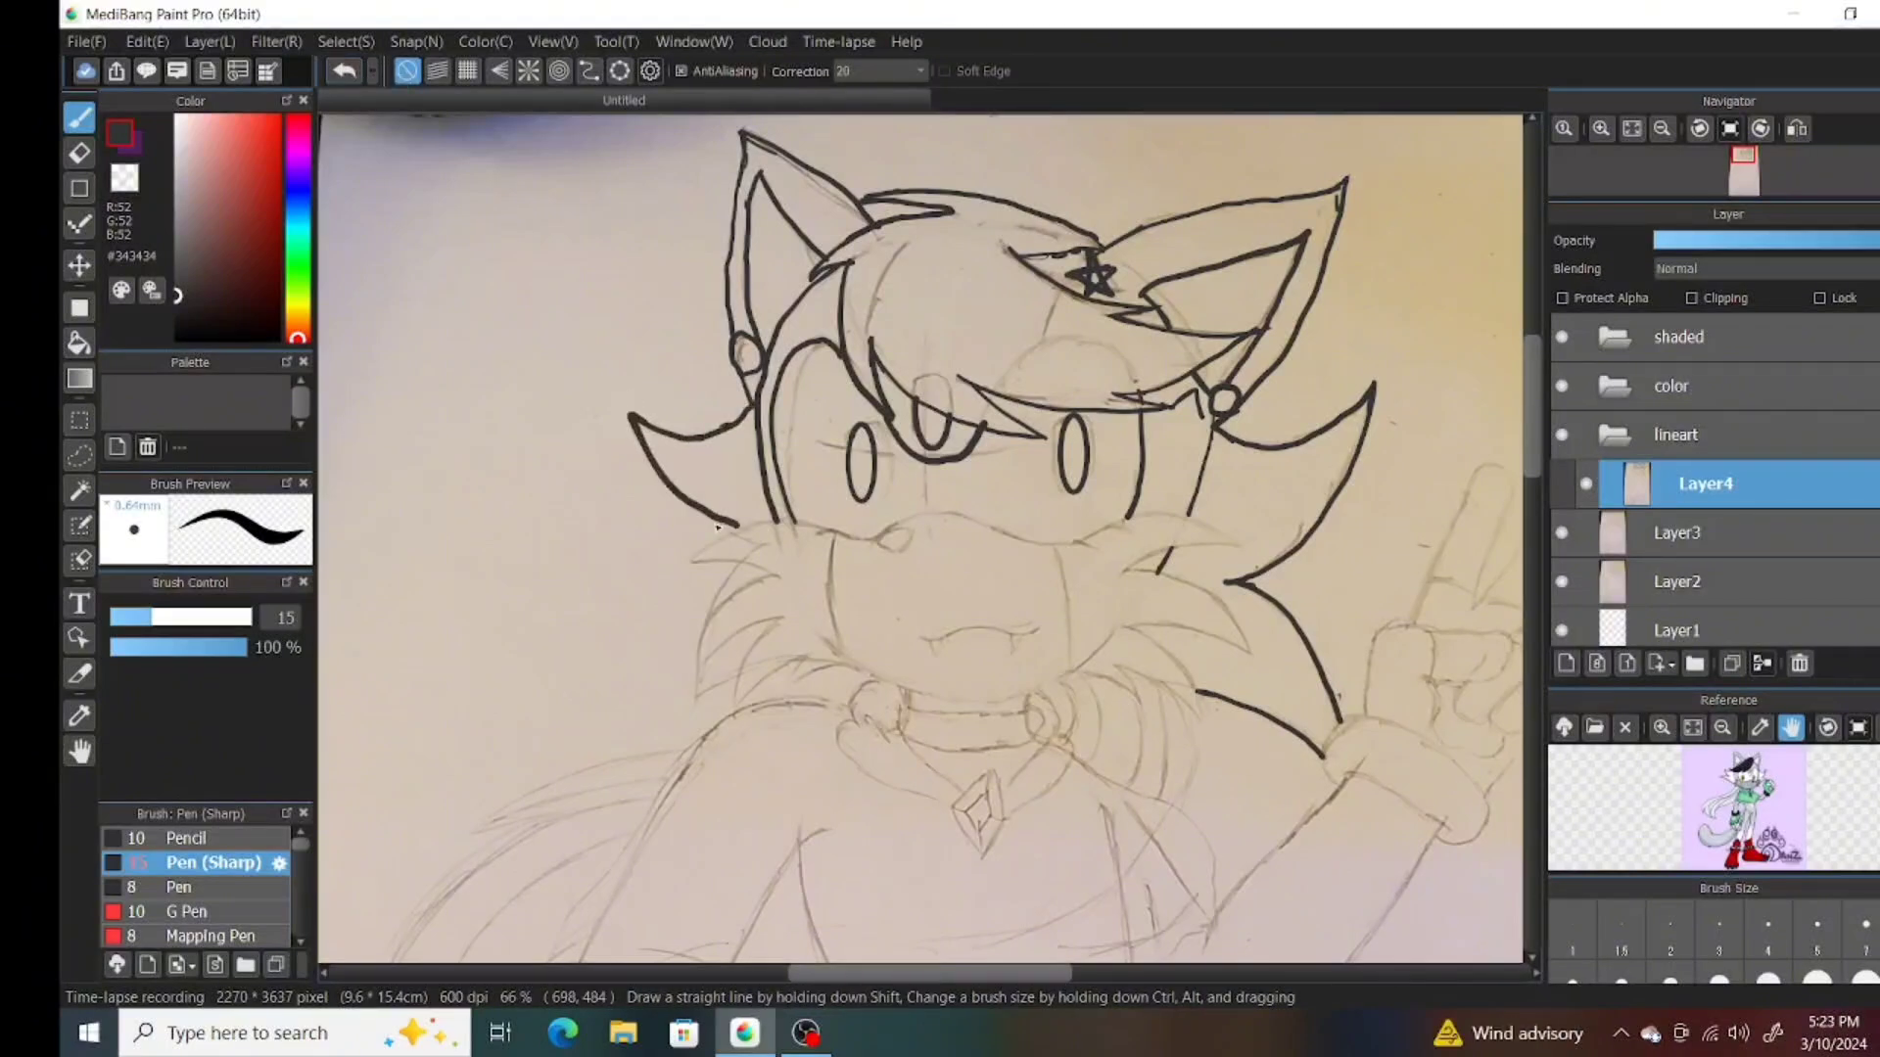
pyautogui.moveTo(1004, 245)
pyautogui.mouseDown()
pyautogui.moveTo(1021, 306)
pyautogui.moveTo(1084, 351)
pyautogui.mouseUp()
pyautogui.moveTo(1106, 397); pyautogui.dragTo(1151, 392)
# Trace the left cheek fur tufts and the curved jawline below the mouth.
pyautogui.moveTo(688, 561)
pyautogui.mouseDown()
pyautogui.moveTo(767, 570)
pyautogui.moveTo(856, 497)
pyautogui.mouseUp()
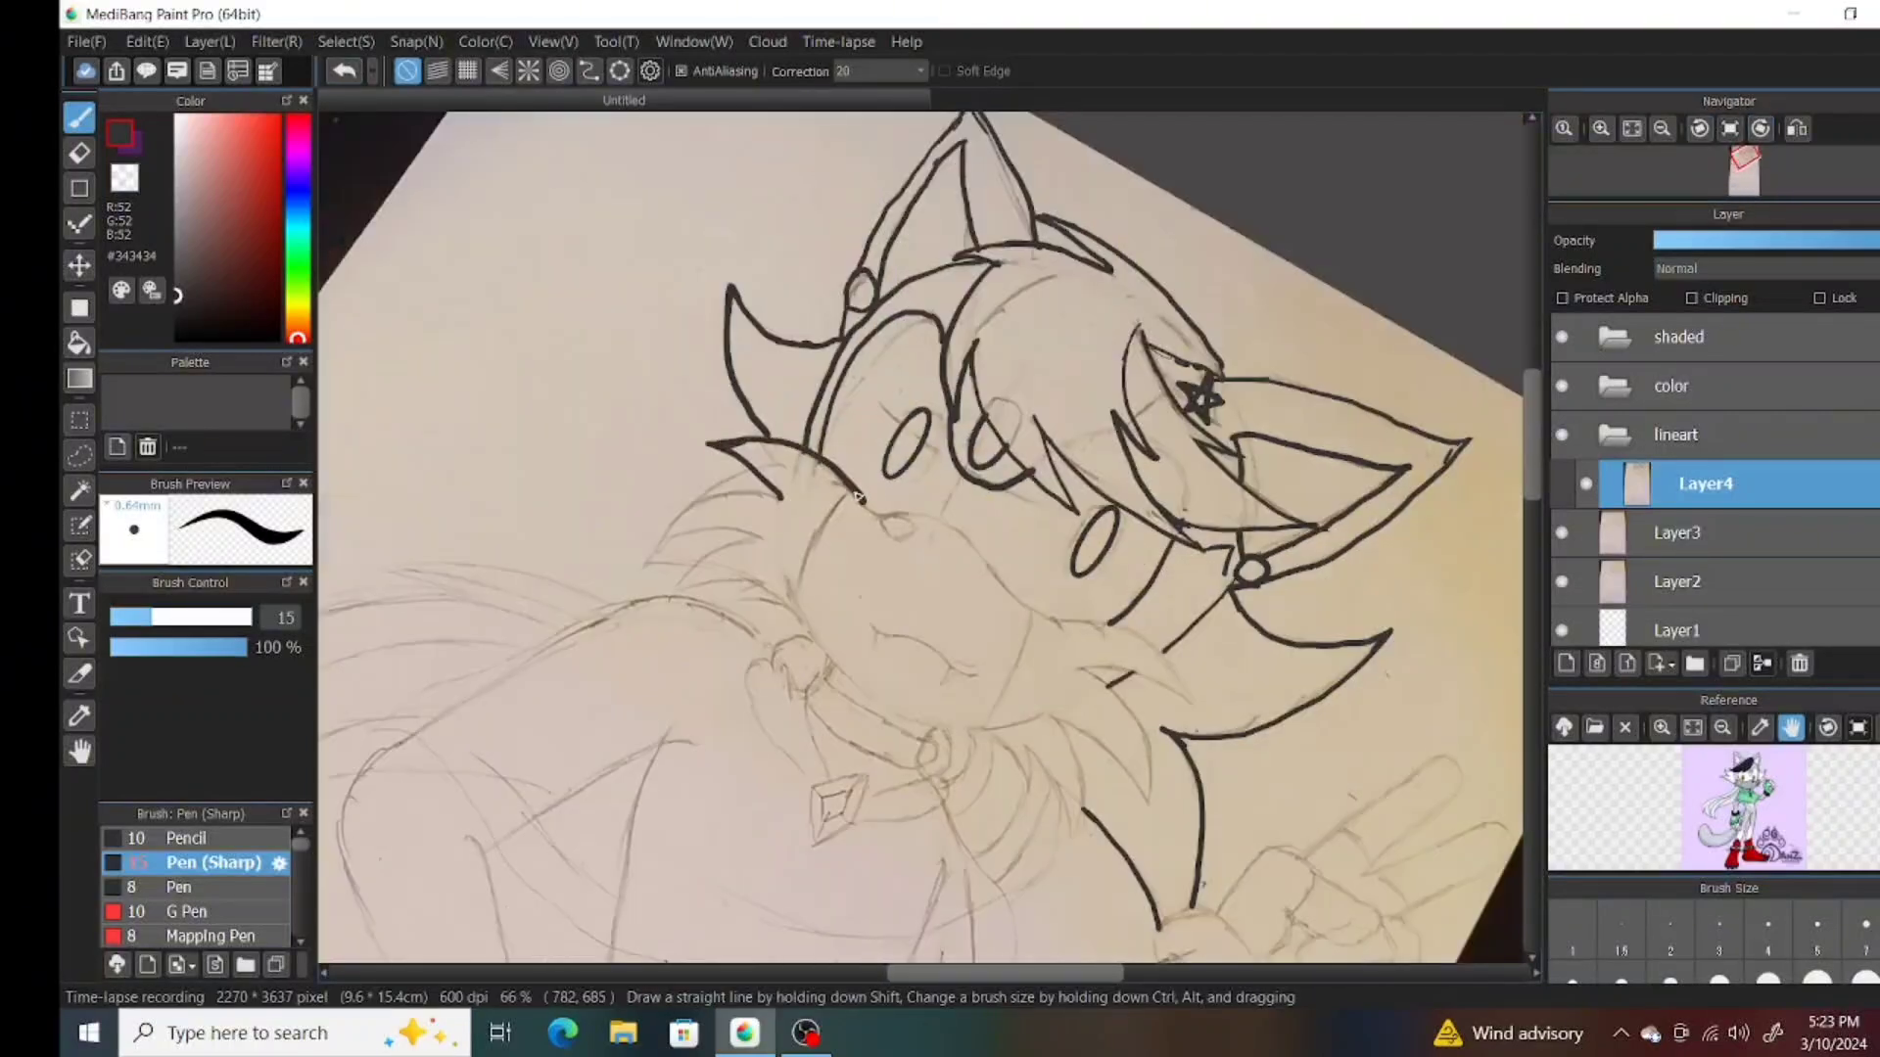
pyautogui.moveTo(663, 545)
pyautogui.mouseDown()
pyautogui.moveTo(757, 540)
pyautogui.moveTo(674, 543)
pyautogui.moveTo(757, 581)
pyautogui.moveTo(744, 605)
pyautogui.moveTo(787, 579)
pyautogui.moveTo(852, 684)
pyautogui.moveTo(1052, 727)
pyautogui.mouseUp()
pyautogui.hotkey('ctrl', 'z')
pyautogui.hotkey('ctrl', 'z')
pyautogui.moveTo(784, 581)
pyautogui.mouseDown()
pyautogui.moveTo(848, 675)
pyautogui.moveTo(1023, 729)
pyautogui.mouseUp()
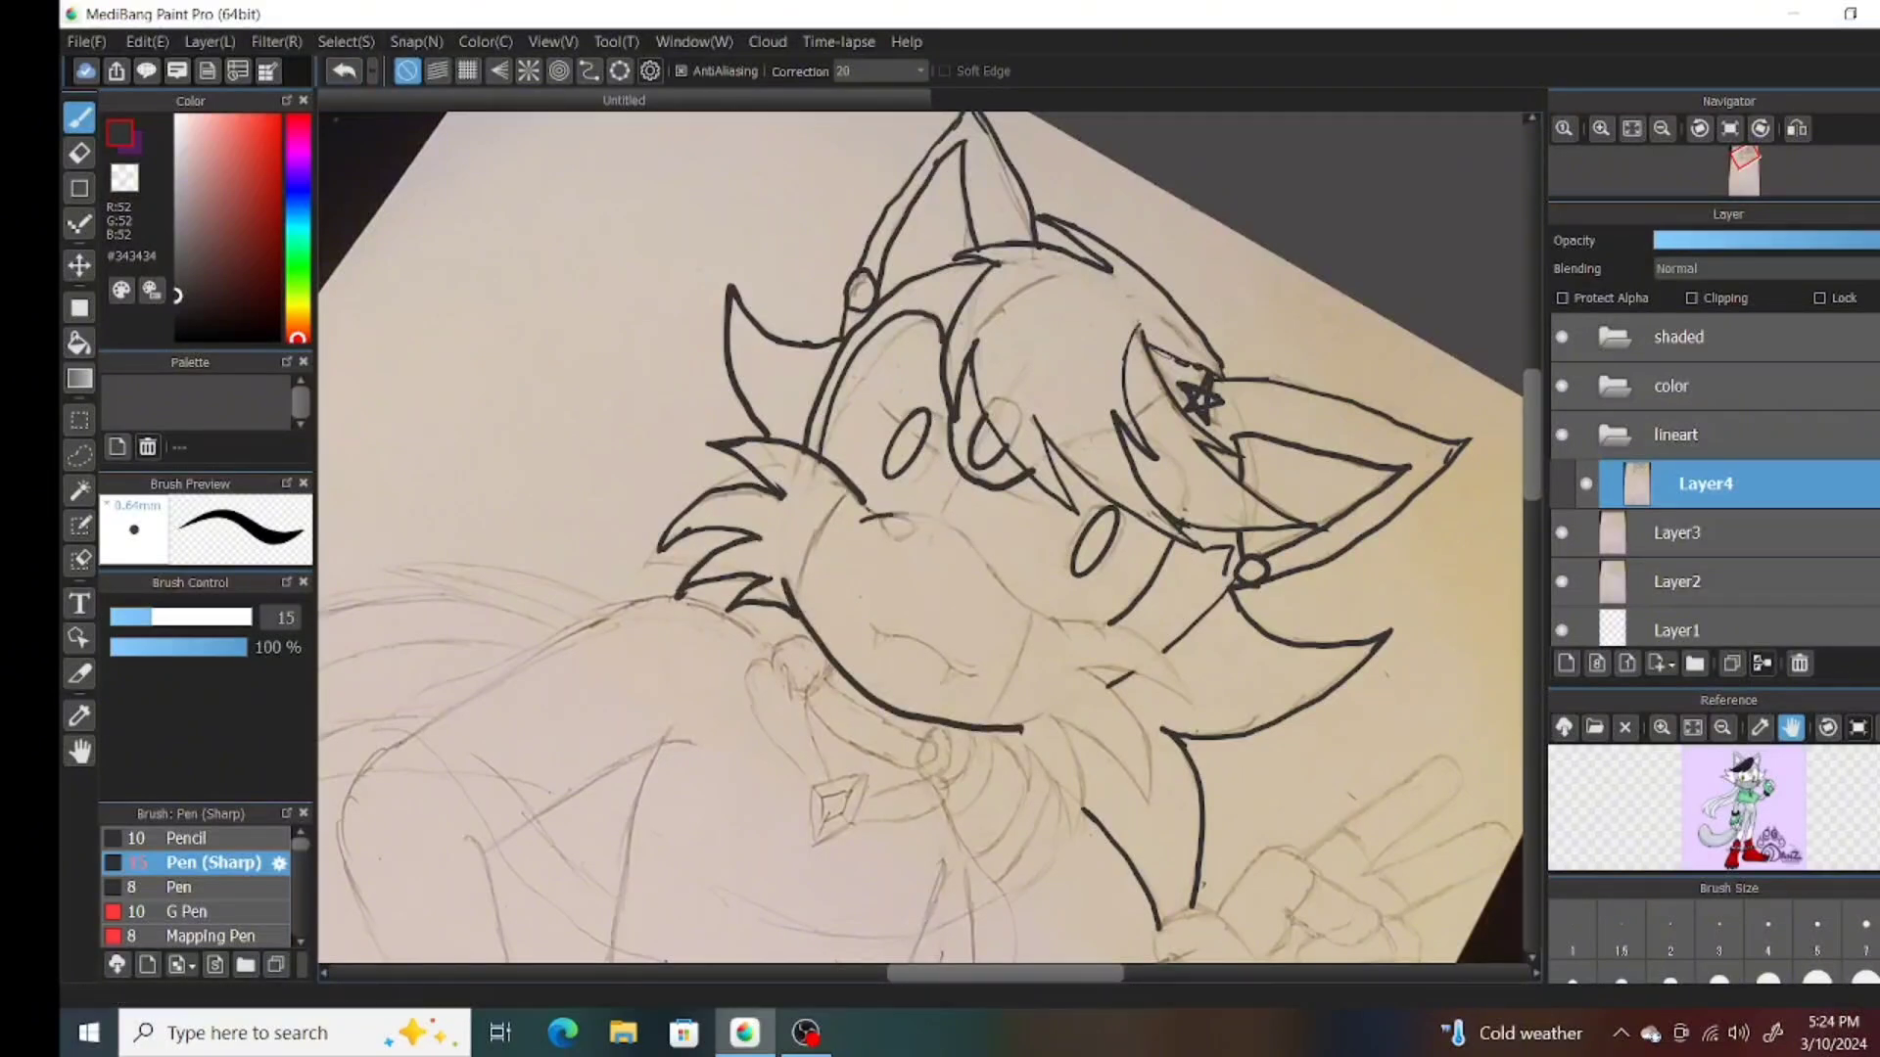
# Trace the upper contour of the muzzle and the first fur tuft on the right cheek.
pyautogui.hotkey('ctrl', '0')
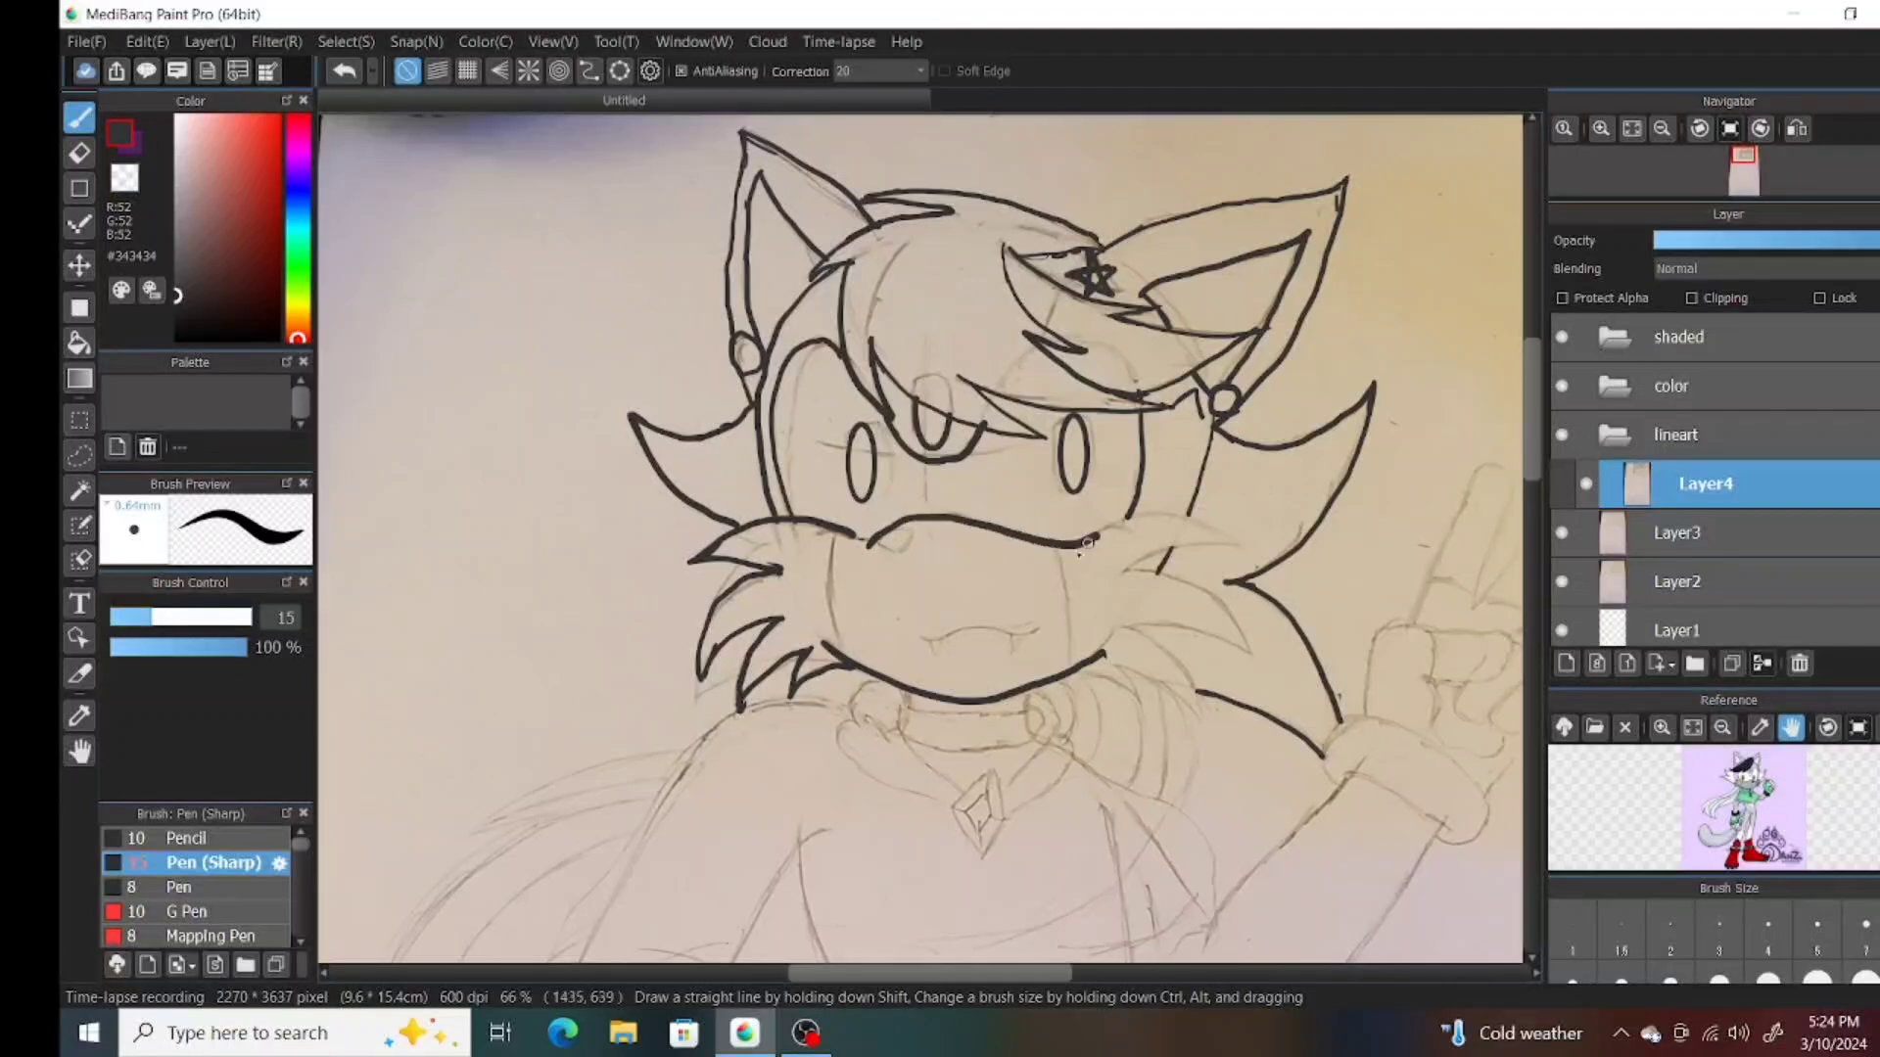
pyautogui.moveTo(1239, 509); pyautogui.dragTo(1121, 576)
pyautogui.hotkey('ctrl', 'z')
pyautogui.moveTo(869, 548)
pyautogui.mouseDown()
pyautogui.moveTo(967, 519)
pyautogui.moveTo(1146, 519)
pyautogui.moveTo(1139, 560)
pyautogui.mouseUp()
pyautogui.hotkey('ctrl', 'z')
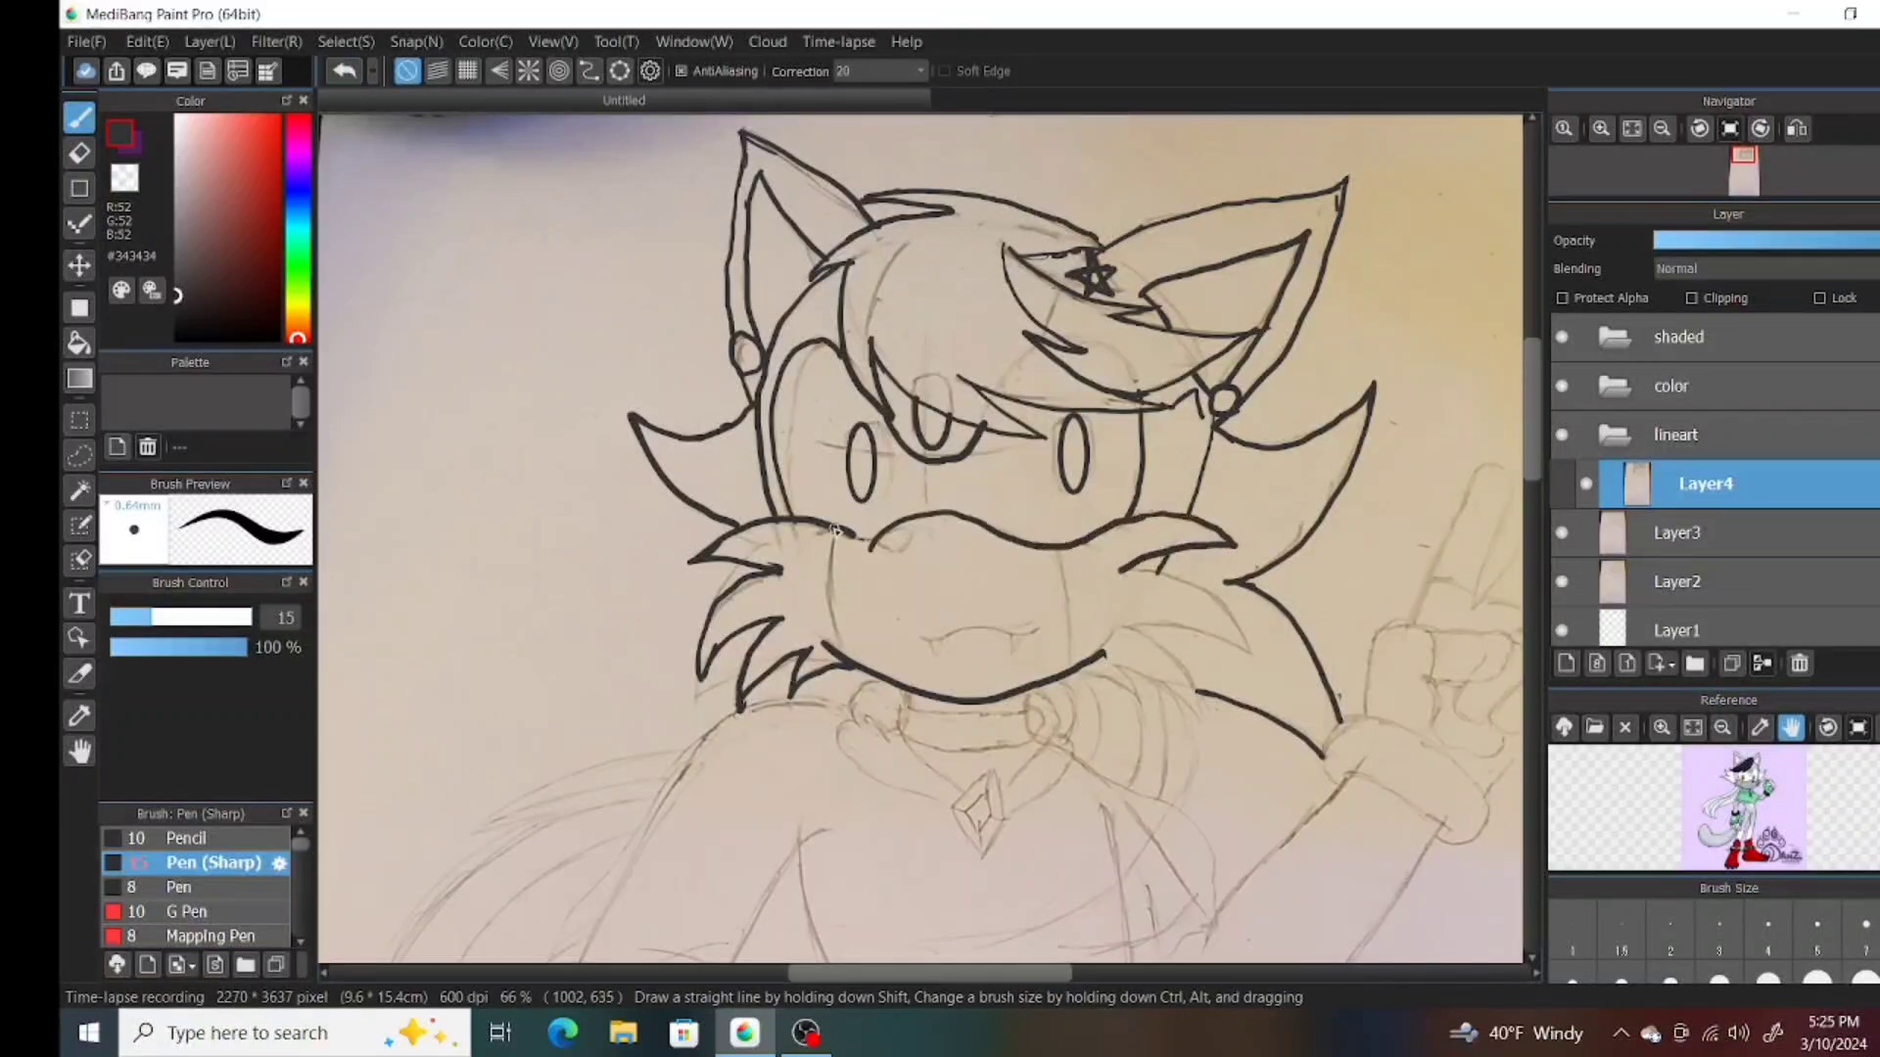
# Trace both sides of the muzzle, the small nose, and the curved mouth with two fangs.
pyautogui.moveTo(833, 530); pyautogui.dragTo(841, 654)
pyautogui.moveTo(1061, 549); pyautogui.dragTo(1076, 670)
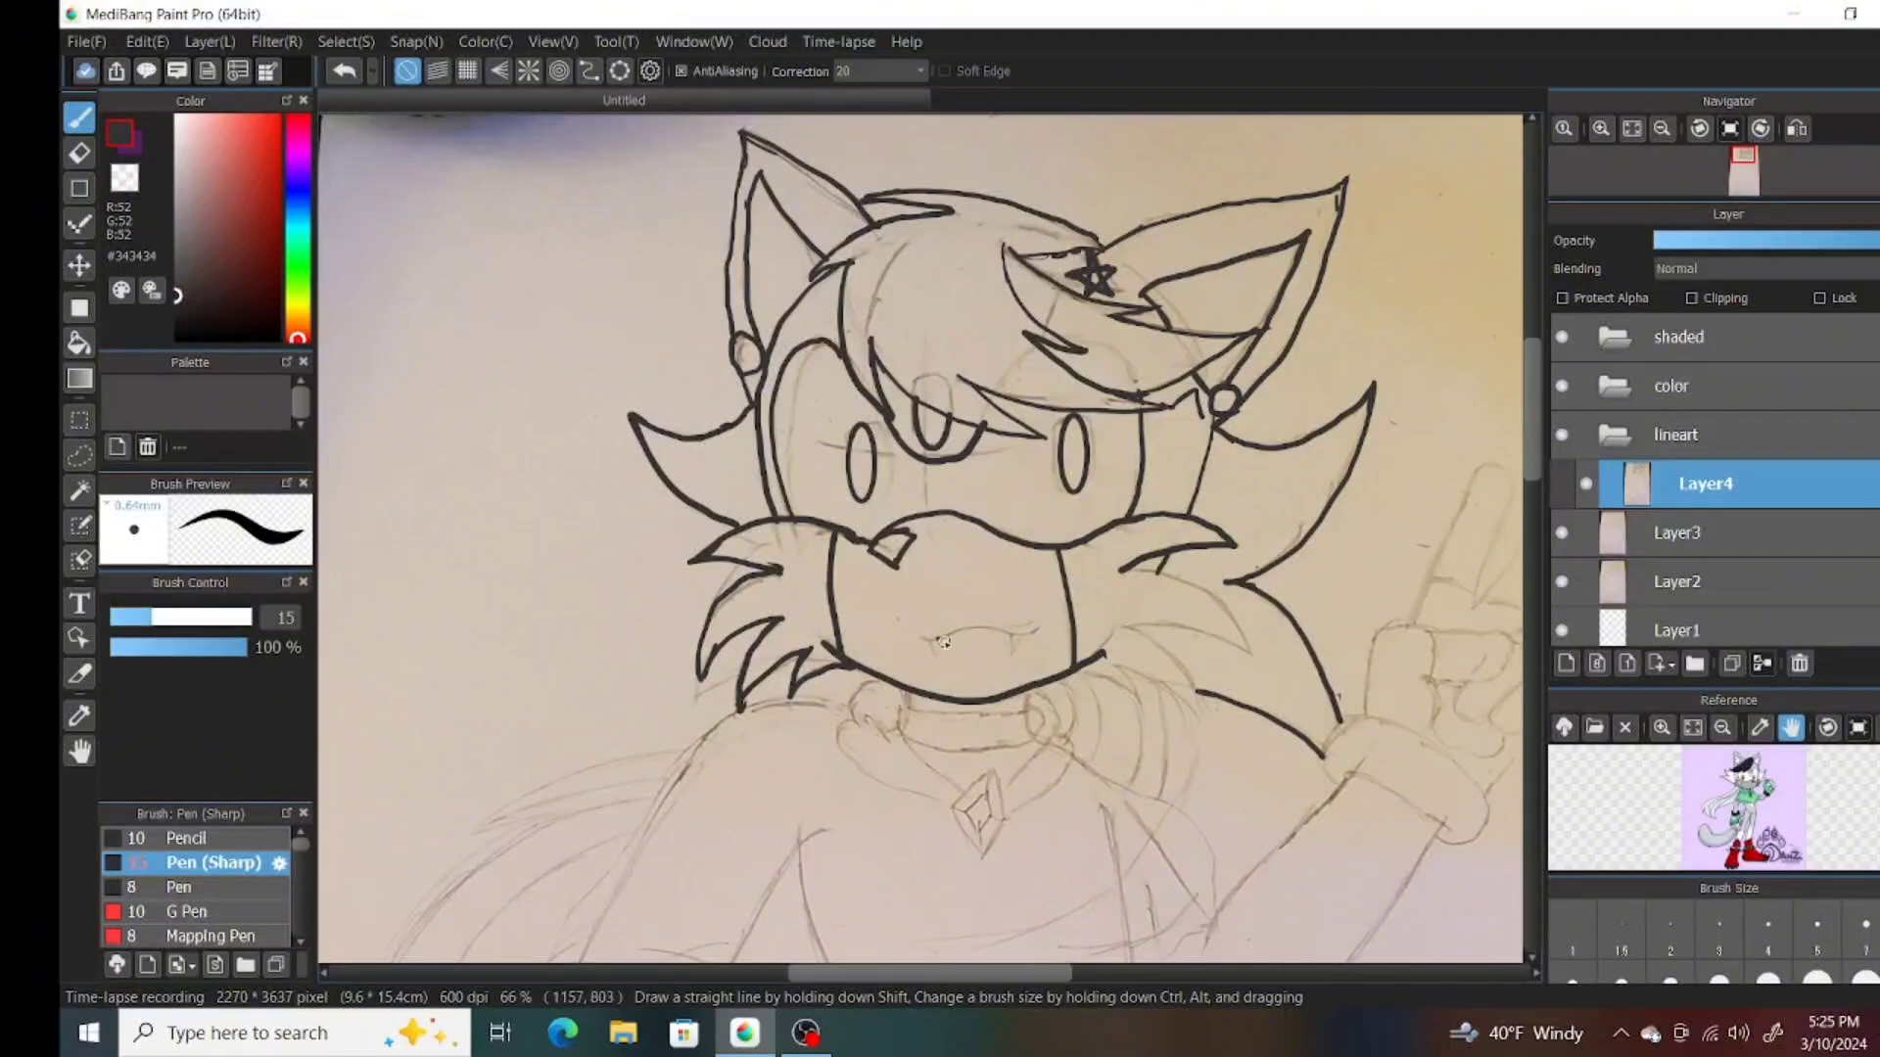
pyautogui.scroll(2, 847, 550)
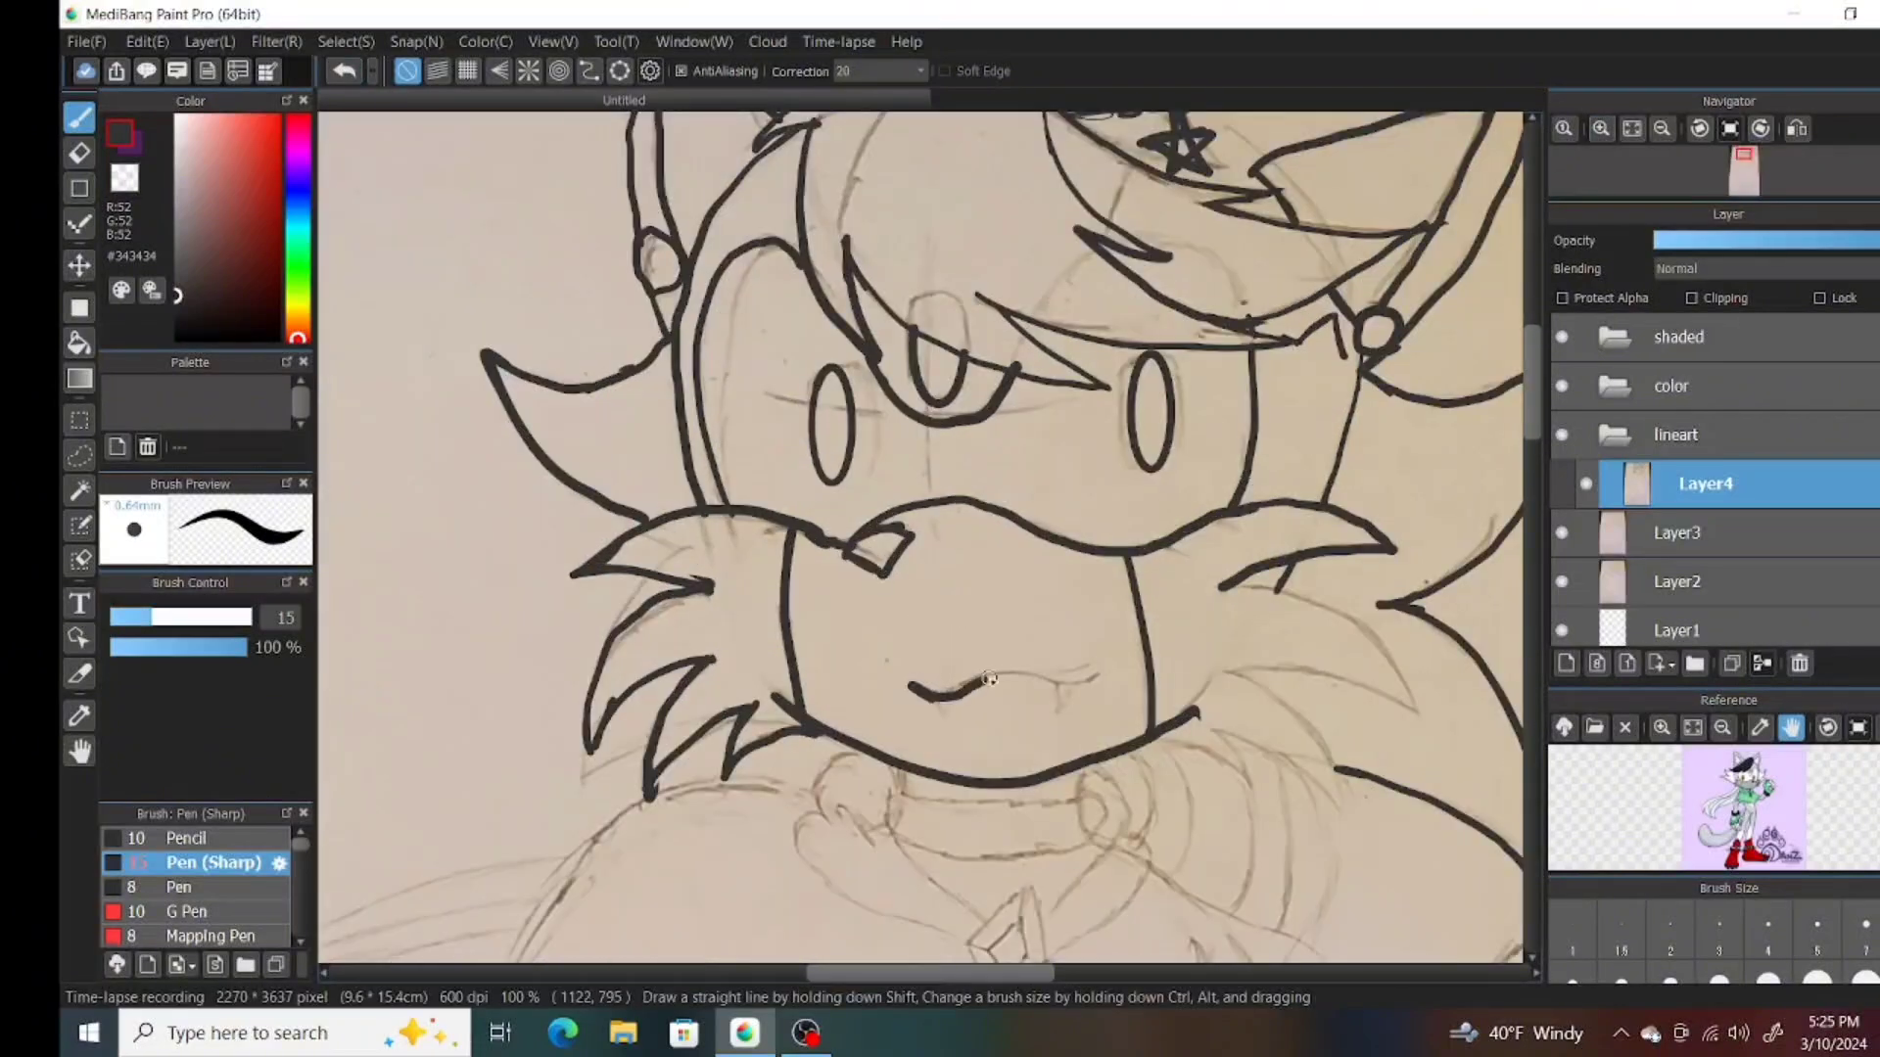
pyautogui.moveTo(989, 679); pyautogui.dragTo(1107, 674)
pyautogui.moveTo(932, 690); pyautogui.dragTo(955, 698)
# Trace the pointed fur tufts on the right cheek and refine the tufts on the left cheek.
pyautogui.moveTo(1154, 733); pyautogui.dragTo(1255, 789)
pyautogui.moveTo(662, 563); pyautogui.dragTo(609, 637)
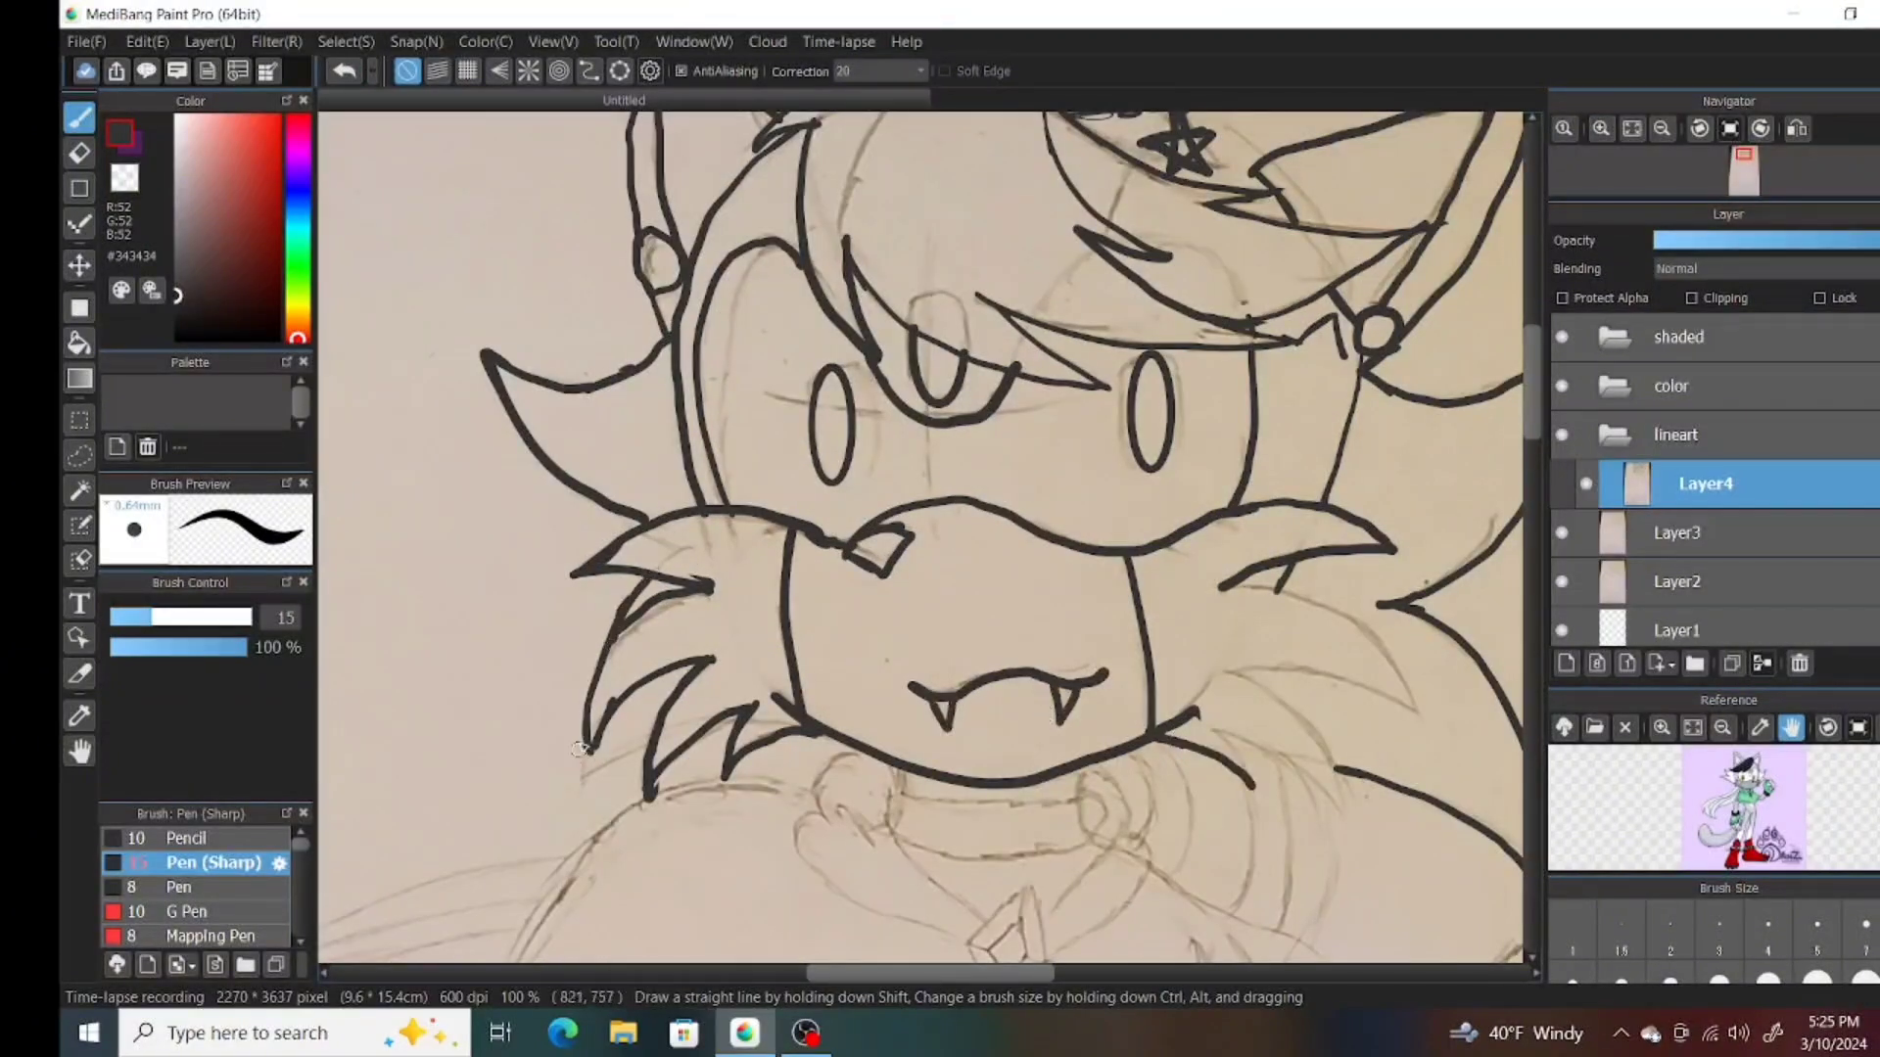
pyautogui.moveTo(670, 736); pyautogui.dragTo(573, 780)
pyautogui.moveTo(1212, 722); pyautogui.dragTo(1323, 800)
pyautogui.moveTo(1224, 670)
pyautogui.mouseDown()
pyautogui.moveTo(1307, 729)
pyautogui.moveTo(1425, 726)
pyautogui.mouseUp()
pyautogui.moveTo(1232, 588)
pyautogui.mouseDown()
pyautogui.moveTo(1402, 668)
pyautogui.moveTo(1429, 727)
pyautogui.mouseUp()
# Trace the neckband and collar folds below the chin and outline the diamond-shaped pendant at their centre.
pyautogui.moveTo(935, 972); pyautogui.dragTo(970, 973)
pyautogui.scroll(-3, 921, 539)
pyautogui.moveTo(504, 416); pyautogui.dragTo(641, 605)
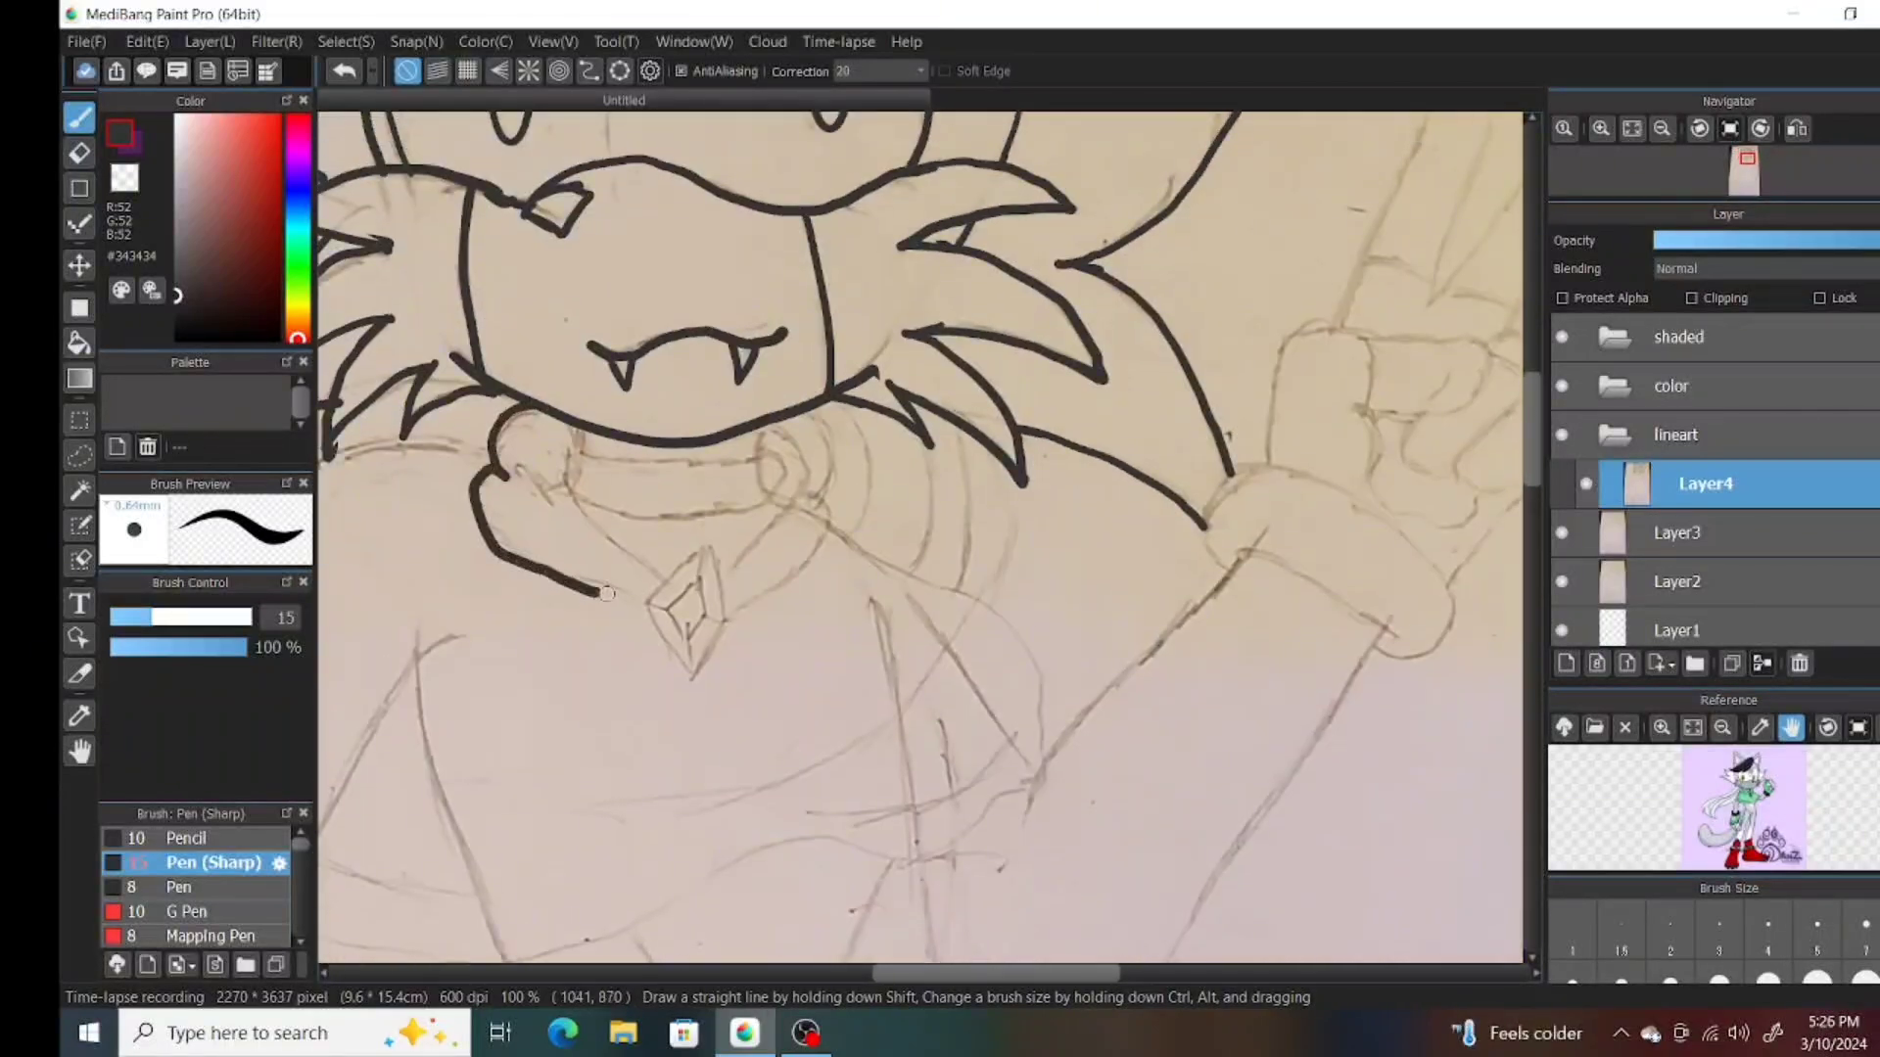
pyautogui.moveTo(572, 440); pyautogui.dragTo(651, 566)
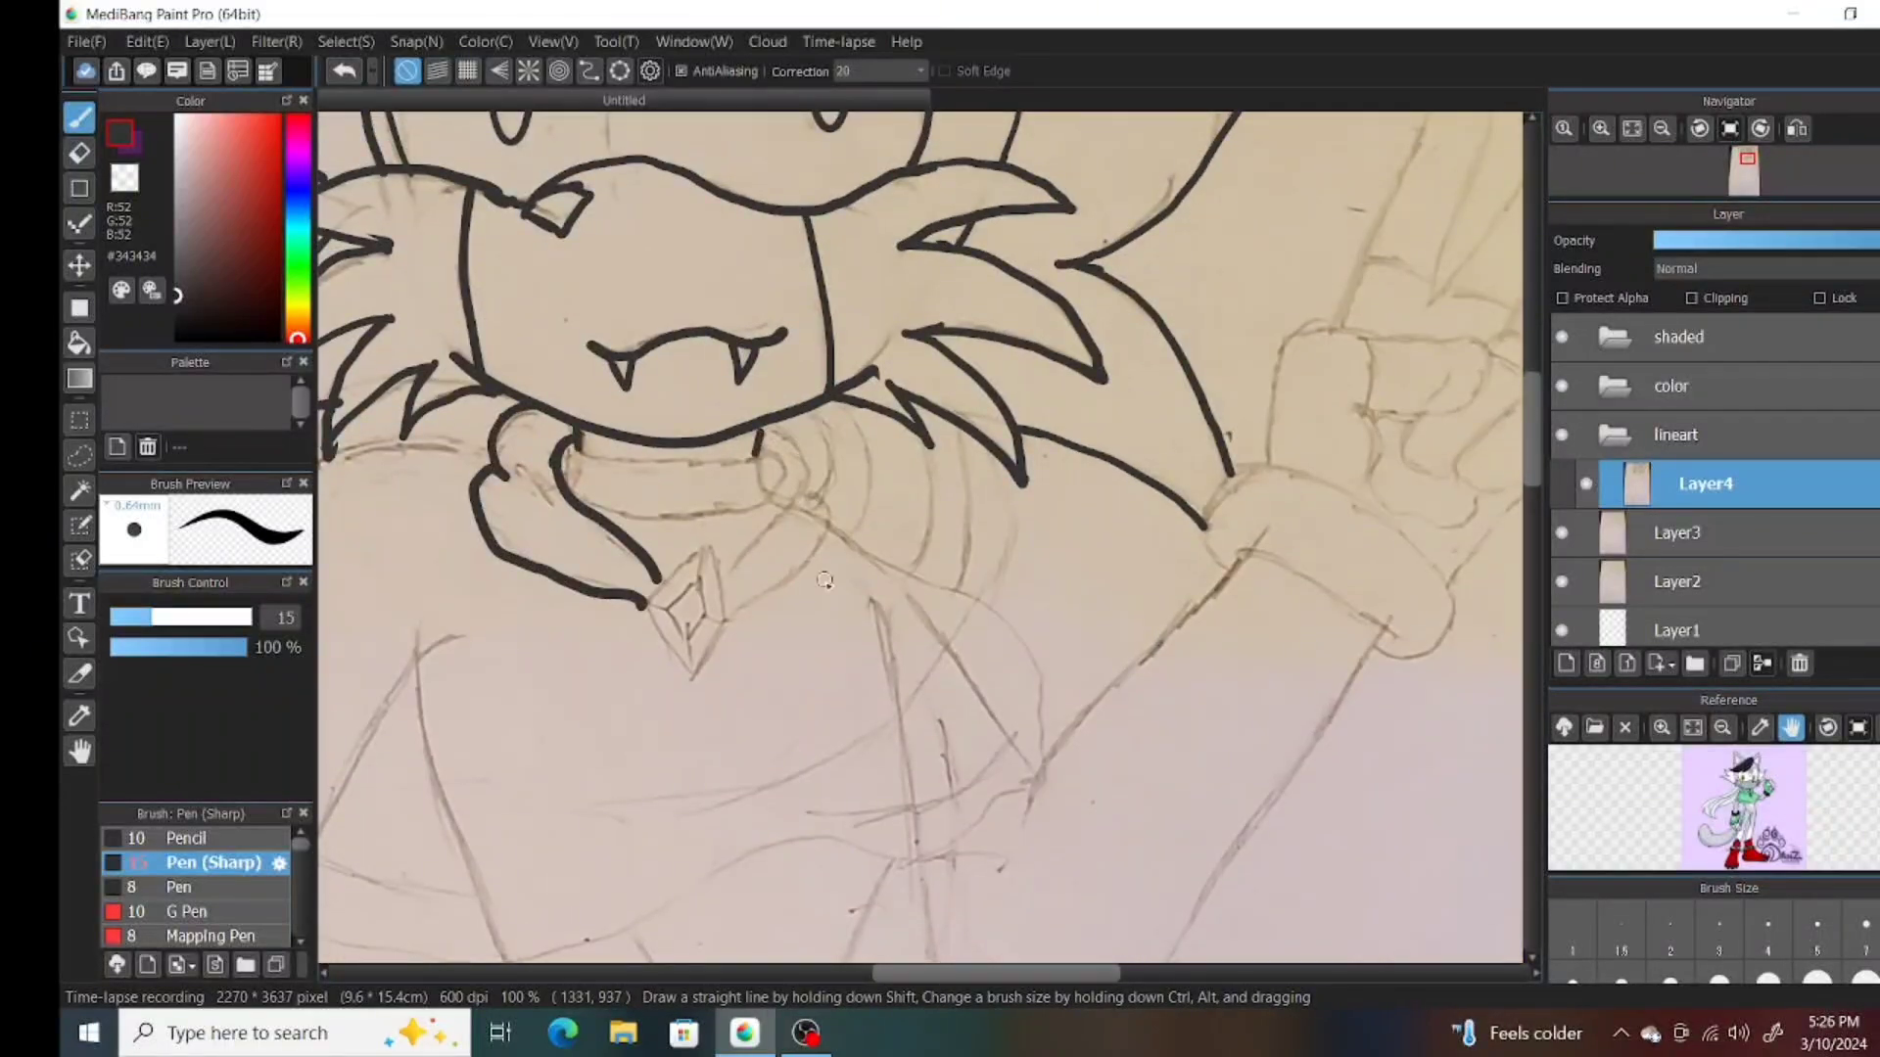
pyautogui.moveTo(772, 429); pyautogui.dragTo(735, 588)
pyautogui.moveTo(821, 412)
pyautogui.mouseDown()
pyautogui.moveTo(807, 578)
pyautogui.moveTo(640, 547)
pyautogui.moveTo(643, 604)
pyautogui.moveTo(708, 553)
pyautogui.moveTo(736, 609)
pyautogui.mouseUp()
pyautogui.moveTo(642, 600); pyautogui.dragTo(729, 627)
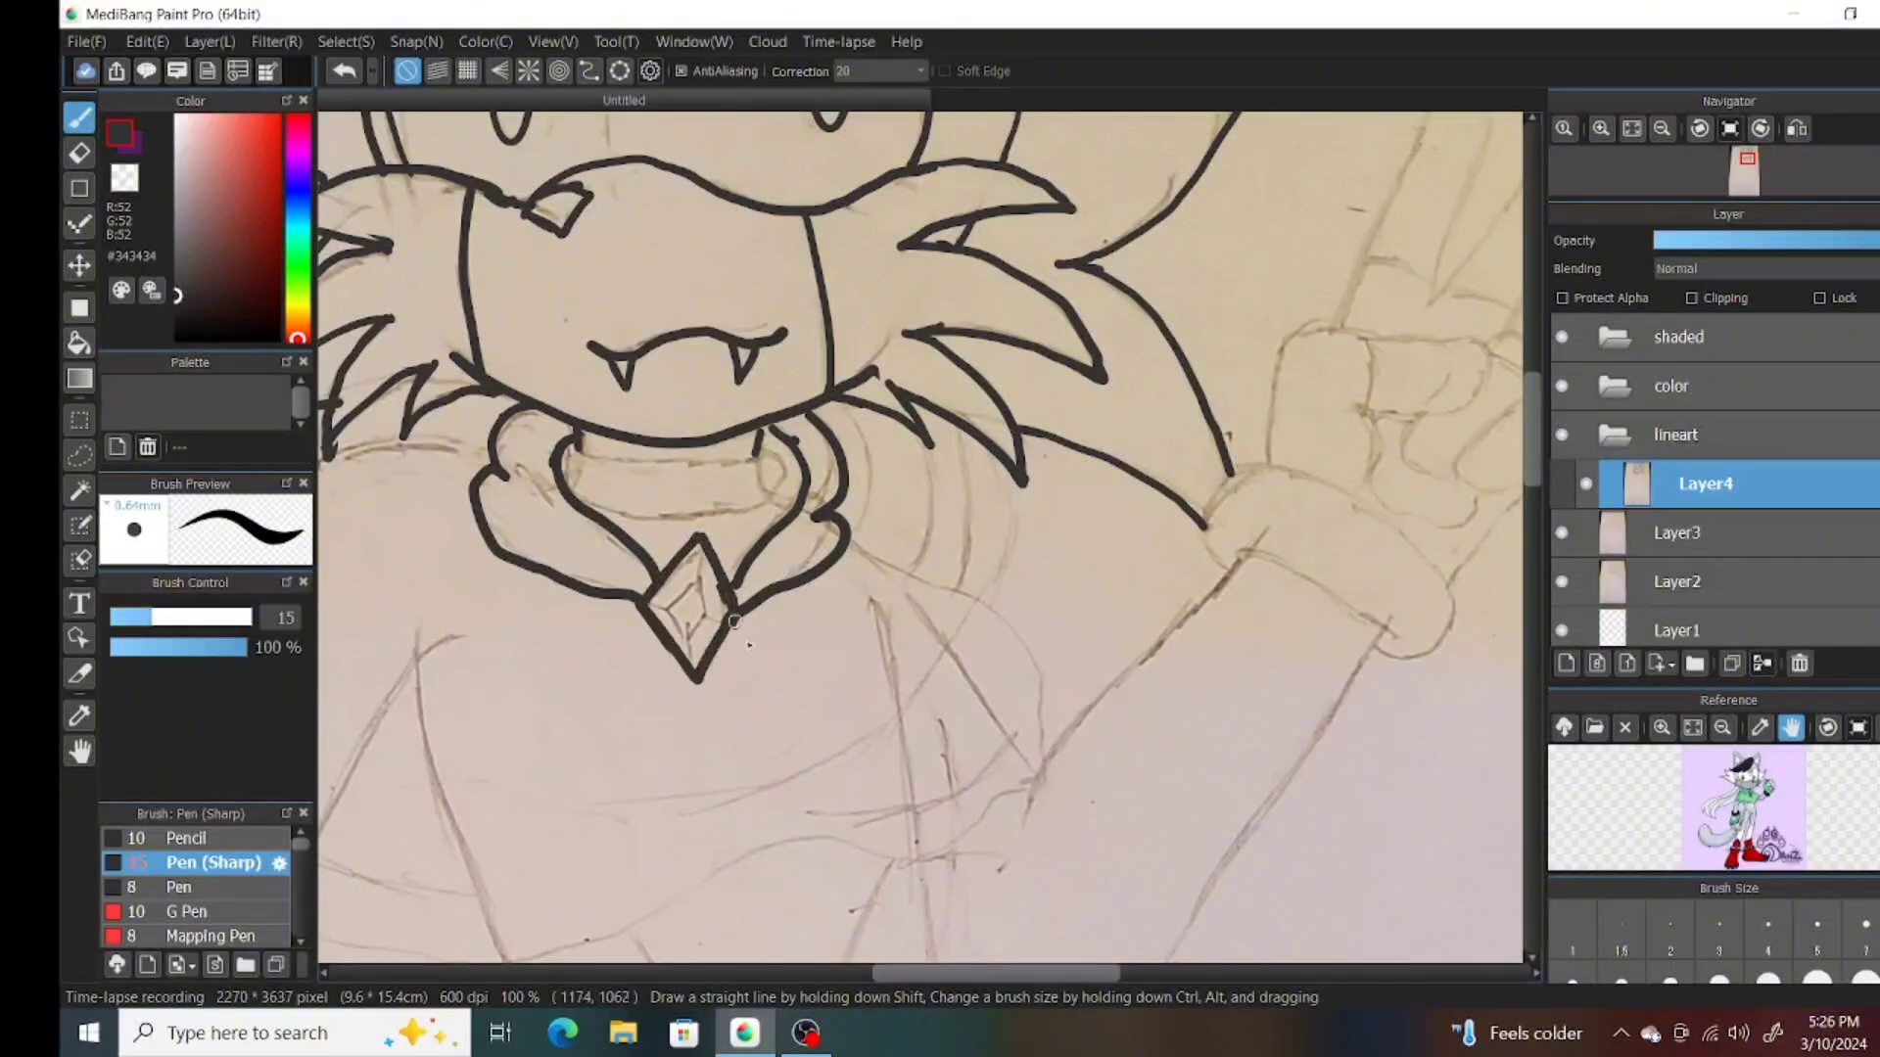
pyautogui.moveTo(758, 548); pyautogui.dragTo(732, 585)
pyautogui.moveTo(576, 453)
pyautogui.mouseDown()
pyautogui.moveTo(756, 443)
pyautogui.moveTo(783, 494)
pyautogui.moveTo(573, 505)
pyautogui.mouseUp()
# Trace the curved strands beside the collar and the cape's right shoulder edge.
pyautogui.moveTo(1018, 455); pyautogui.dragTo(984, 602)
pyautogui.moveTo(840, 401); pyautogui.dragTo(852, 546)
pyautogui.moveTo(886, 384)
pyautogui.mouseDown()
pyautogui.moveTo(935, 460)
pyautogui.moveTo(935, 582)
pyautogui.mouseUp()
pyautogui.moveTo(952, 426)
pyautogui.mouseDown()
pyautogui.moveTo(979, 599)
pyautogui.moveTo(1045, 759)
pyautogui.mouseUp()
# Trace the cape's wavy bottom hem and a short fold line near its right end, redoing the first hem stroke.
pyautogui.scroll(-3, 1038, 744)
pyautogui.moveTo(323, 636)
pyautogui.mouseDown()
pyautogui.moveTo(708, 588)
pyautogui.moveTo(1045, 453)
pyautogui.mouseUp()
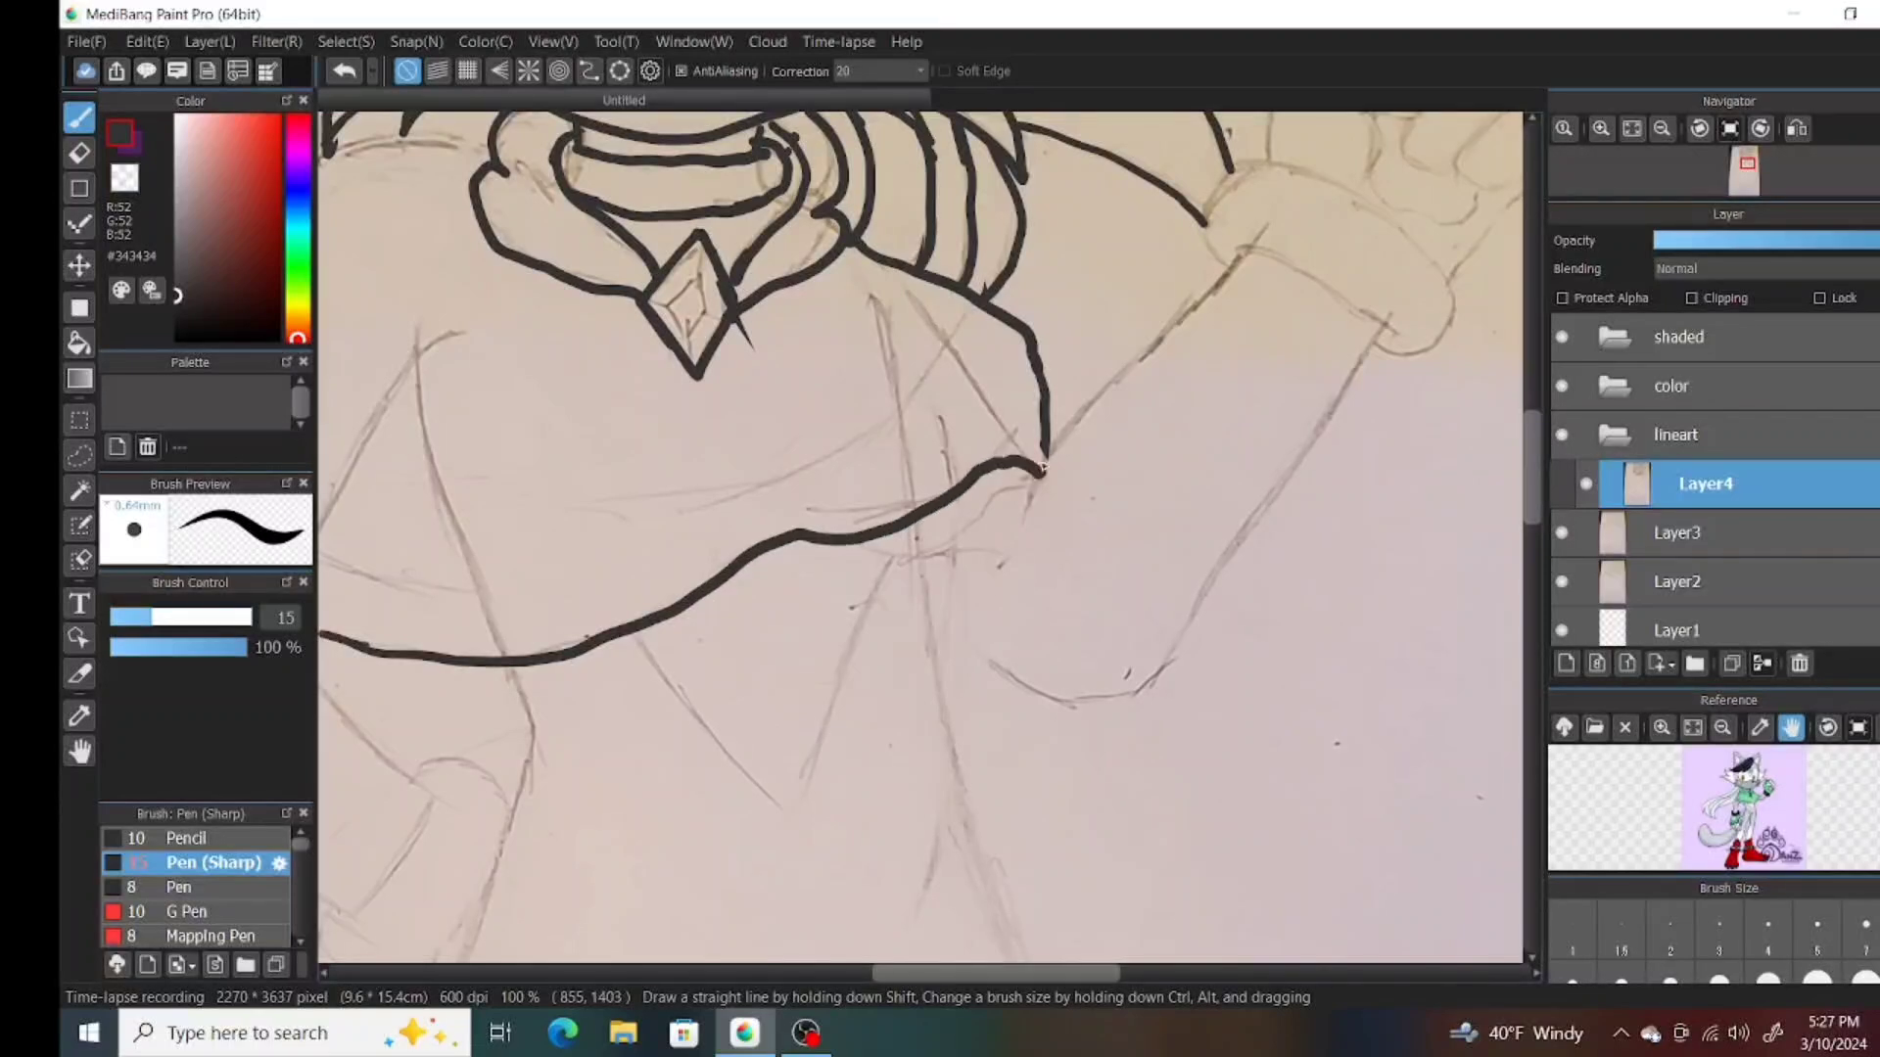
pyautogui.hotkey('ctrl', 'z')
pyautogui.moveTo(319, 636)
pyautogui.mouseDown()
pyautogui.moveTo(671, 617)
pyautogui.moveTo(1023, 504)
pyautogui.mouseUp()
pyautogui.moveTo(805, 550); pyautogui.dragTo(993, 477)
# Trace the bent right arm from beneath the cape up to the glove cuff of the raised hand.
pyautogui.moveTo(931, 566); pyautogui.dragTo(1049, 701)
pyautogui.moveTo(1026, 507); pyautogui.dragTo(1180, 348)
pyautogui.moveTo(1042, 701); pyautogui.dragTo(1369, 321)
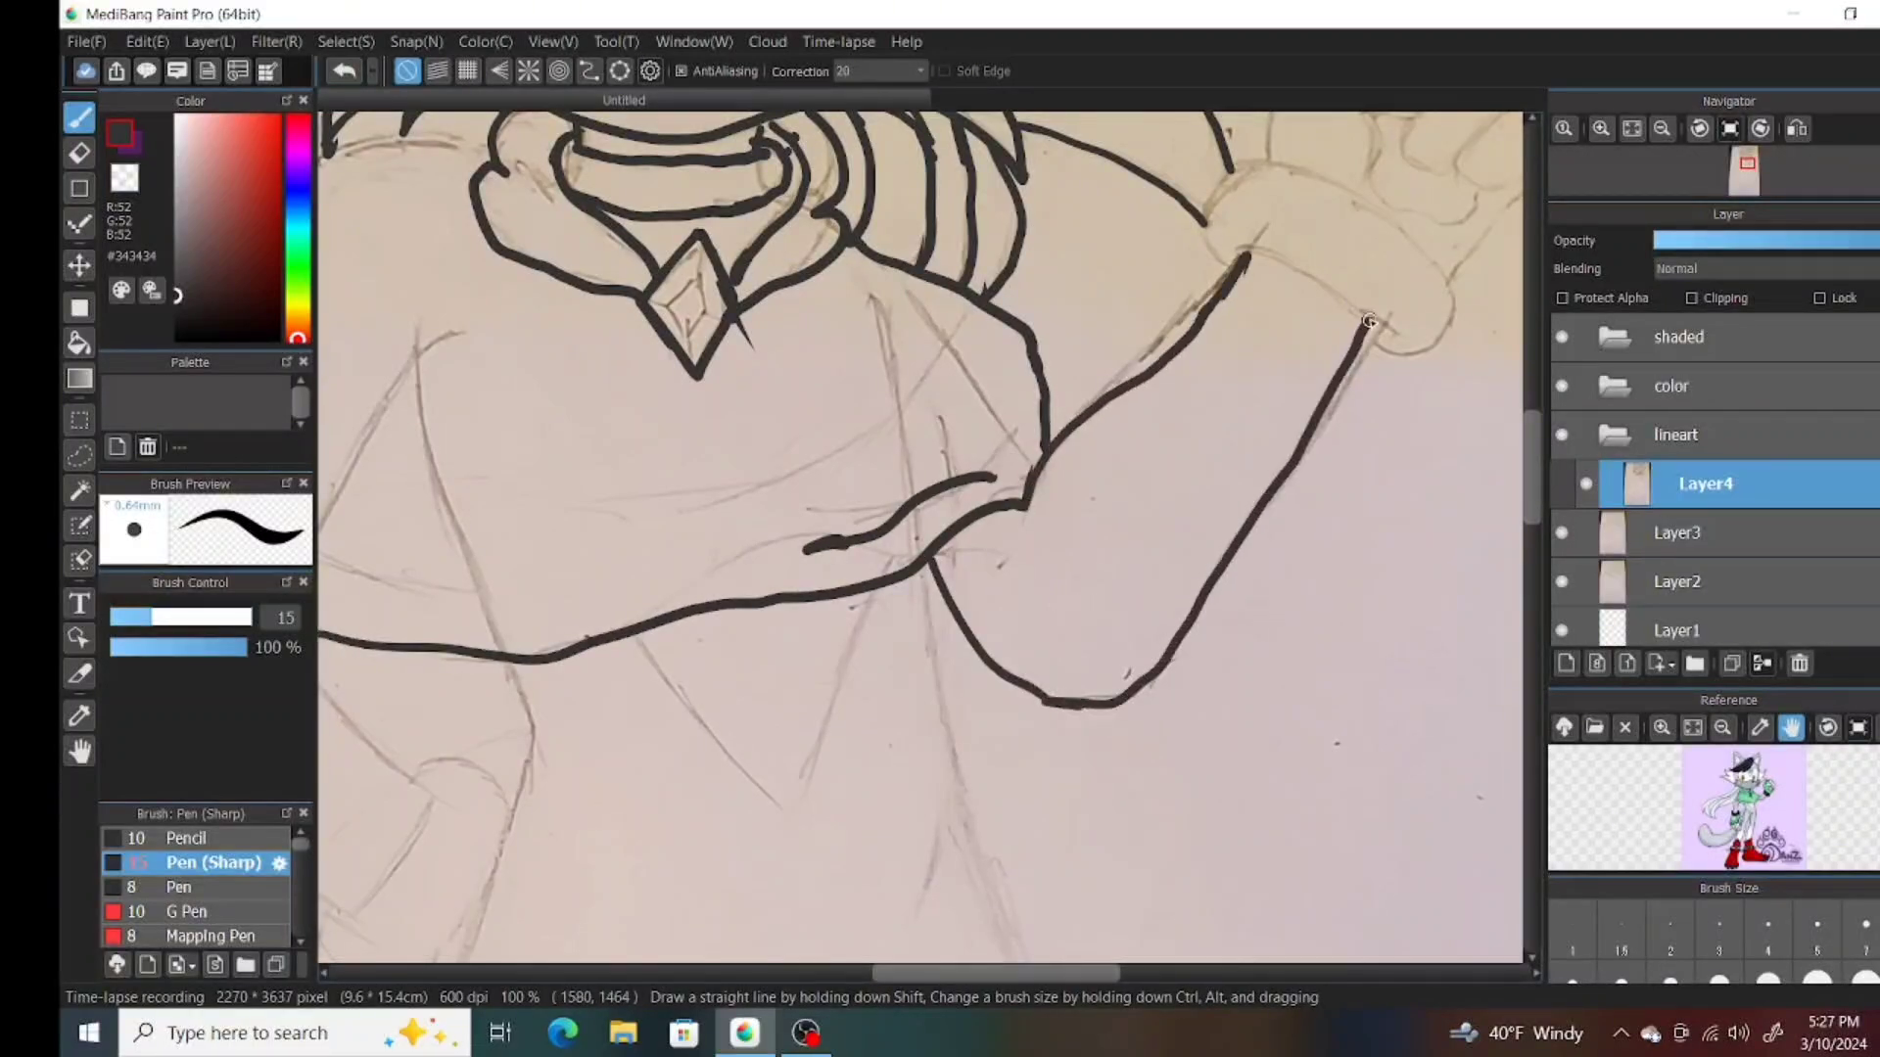
# Extend the cape's hem to its left end and trace the long fold line above it.
pyautogui.moveTo(685, 588); pyautogui.dragTo(938, 602)
pyautogui.moveTo(336, 546)
pyautogui.mouseDown()
pyautogui.moveTo(658, 670)
pyautogui.moveTo(629, 661)
pyautogui.mouseUp()
pyautogui.hotkey('ctrl', 'z')
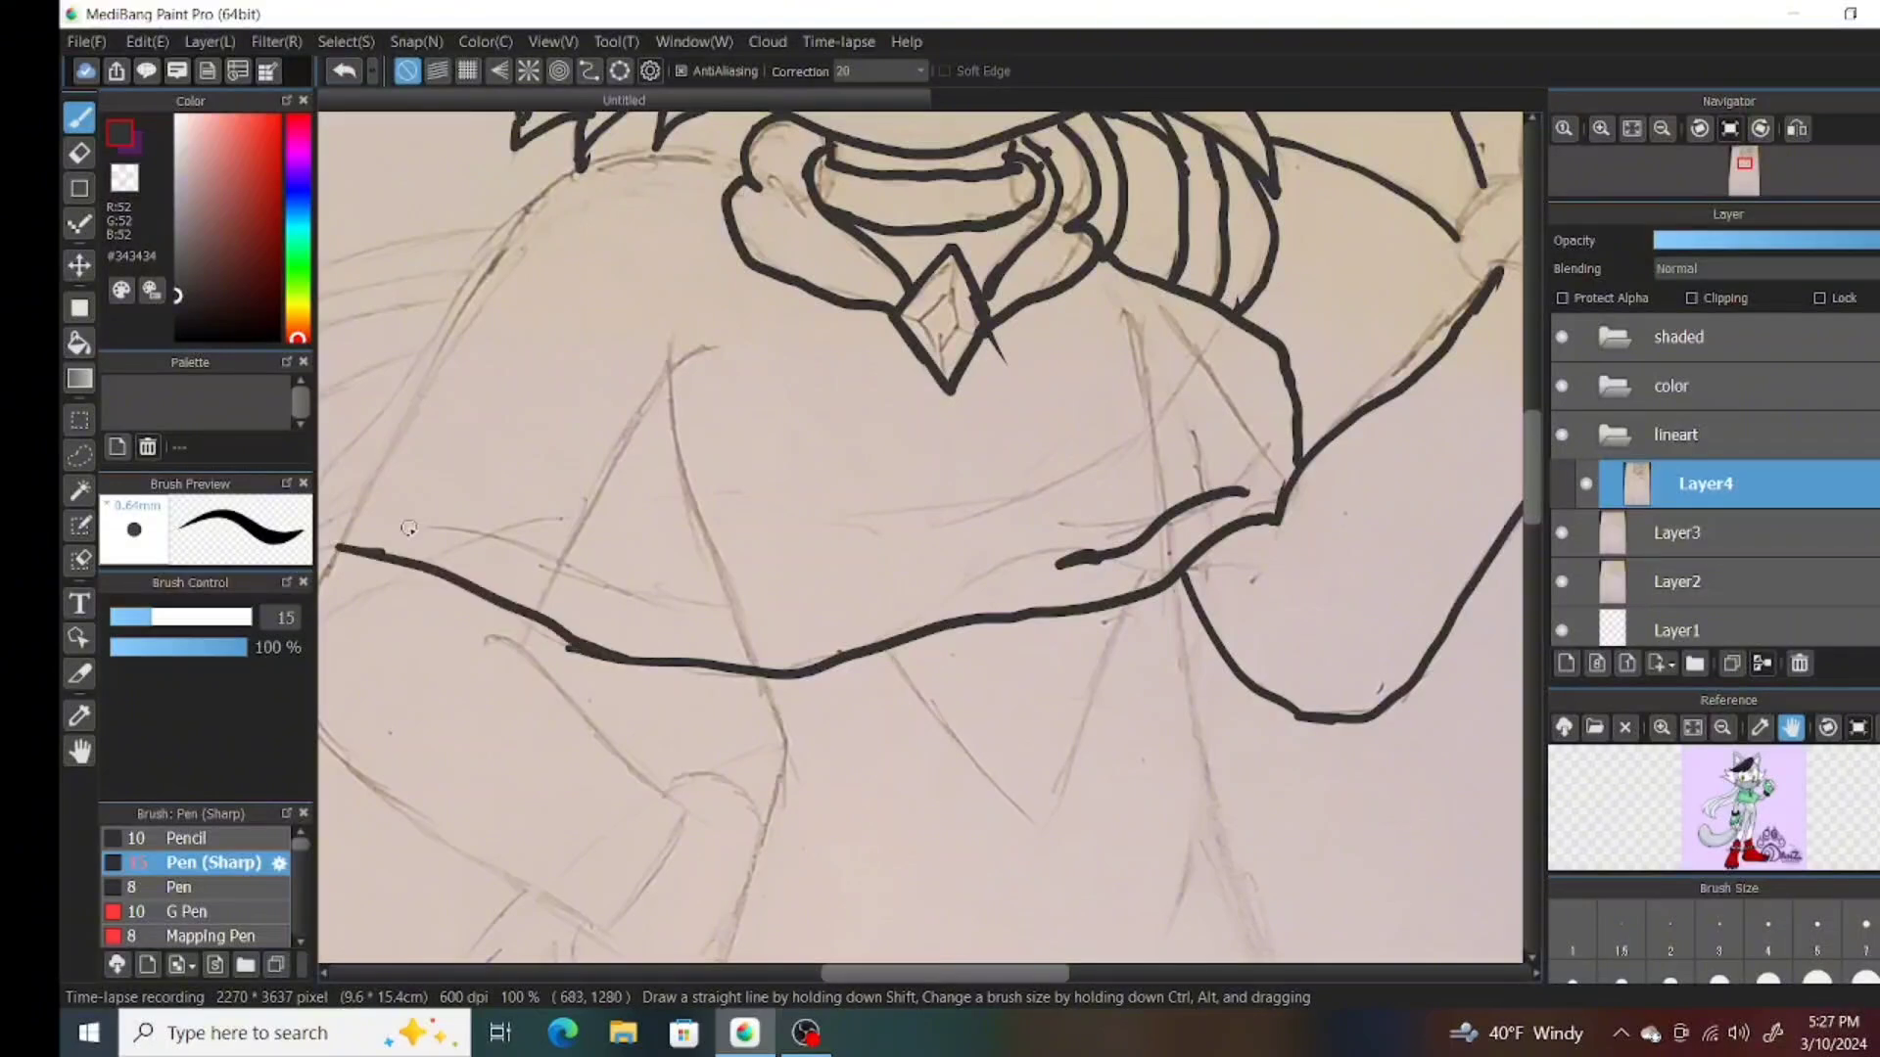
pyautogui.moveTo(427, 529)
pyautogui.mouseDown()
pyautogui.moveTo(778, 605)
pyautogui.moveTo(959, 588)
pyautogui.mouseUp()
# Trace the cape's left shoulder and its sloping outer edge down to the hem.
pyautogui.moveTo(943, 147); pyautogui.dragTo(759, 245)
pyautogui.moveTo(1018, 161); pyautogui.dragTo(925, 147)
pyautogui.moveTo(773, 230); pyautogui.dragTo(568, 607)
pyautogui.moveTo(592, 554); pyautogui.dragTo(641, 554)
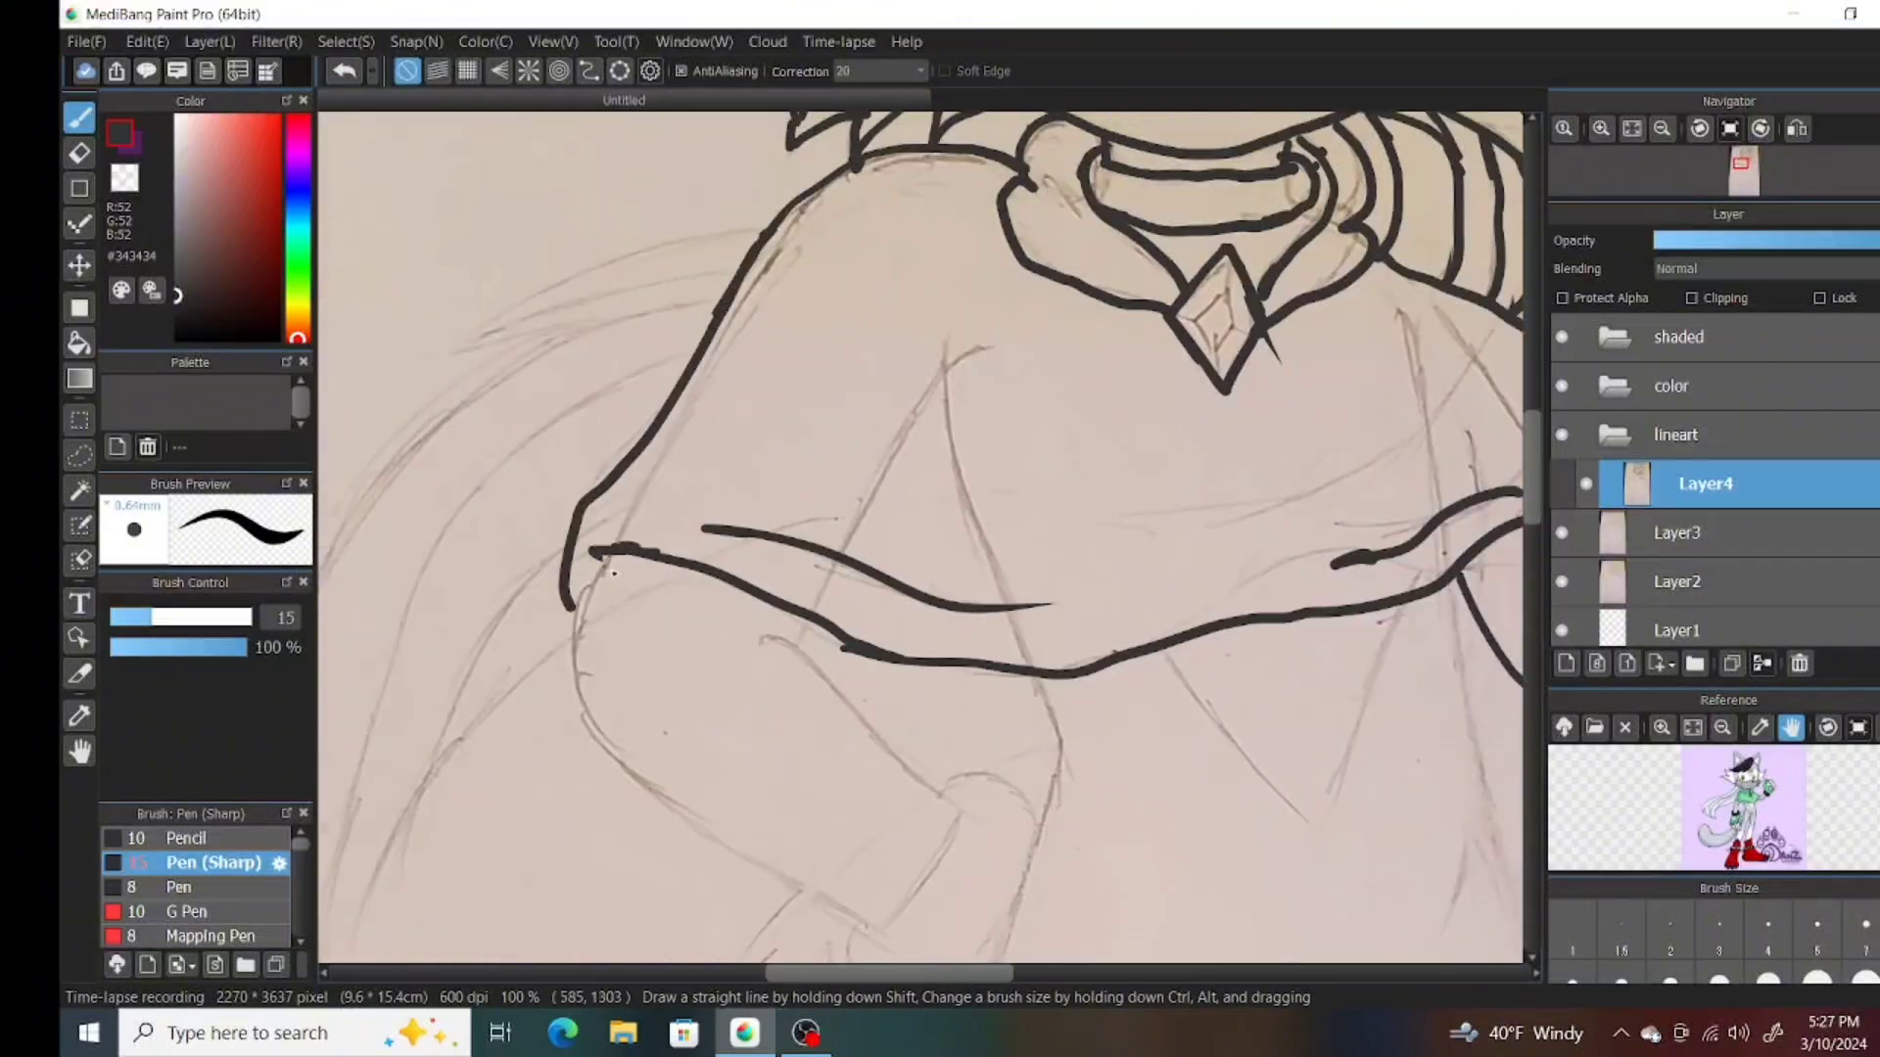
# Trace the bent left arm, its glove cuff, and the adjoining side of the torso and hip.
pyautogui.moveTo(741, 636); pyautogui.dragTo(954, 828)
pyautogui.moveTo(807, 615); pyautogui.dragTo(791, 648)
pyautogui.moveTo(593, 587)
pyautogui.mouseDown()
pyautogui.moveTo(884, 920)
pyautogui.moveTo(882, 536)
pyautogui.moveTo(969, 586)
pyautogui.mouseUp()
pyautogui.moveTo(948, 441); pyautogui.dragTo(1031, 451)
pyautogui.moveTo(1039, 313)
pyautogui.mouseDown()
pyautogui.moveTo(1031, 446)
pyautogui.moveTo(861, 931)
pyautogui.mouseUp()
# Trace the clawed fingers and small round detail of the left hand resting on the hip.
pyautogui.moveTo(955, 411)
pyautogui.mouseDown()
pyautogui.moveTo(872, 566)
pyautogui.moveTo(850, 733)
pyautogui.mouseUp()
pyautogui.moveTo(778, 642)
pyautogui.mouseDown()
pyautogui.moveTo(876, 864)
pyautogui.moveTo(838, 646)
pyautogui.mouseUp()
pyautogui.moveTo(773, 656); pyautogui.dragTo(834, 648)
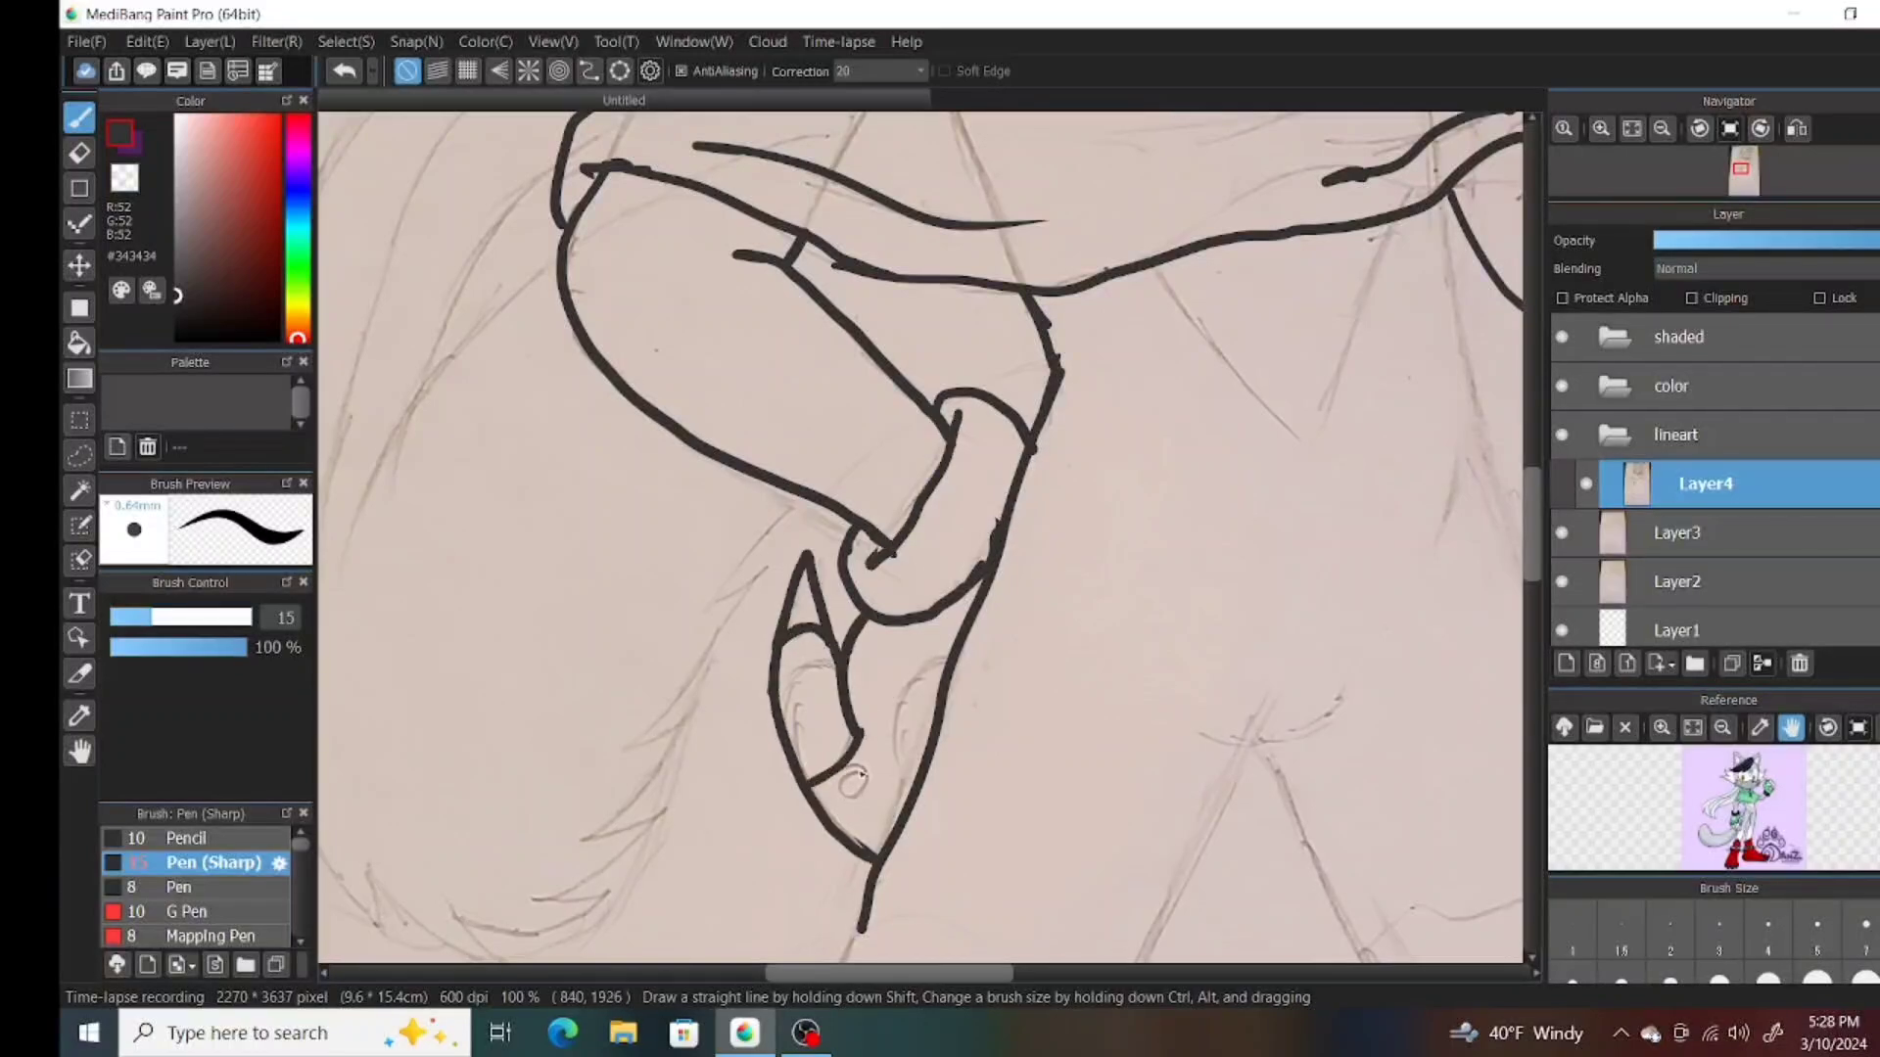
pyautogui.moveTo(860, 778); pyautogui.dragTo(950, 652)
pyautogui.moveTo(916, 759); pyautogui.dragTo(886, 805)
# Trace the triangular flap under the cape, the right hip and outer thigh, and the curved crotch line.
pyautogui.moveTo(910, 813); pyautogui.dragTo(872, 58)
pyautogui.moveTo(780, 186); pyautogui.dragTo(688, 416)
pyautogui.moveTo(822, 162); pyautogui.dragTo(1075, 956)
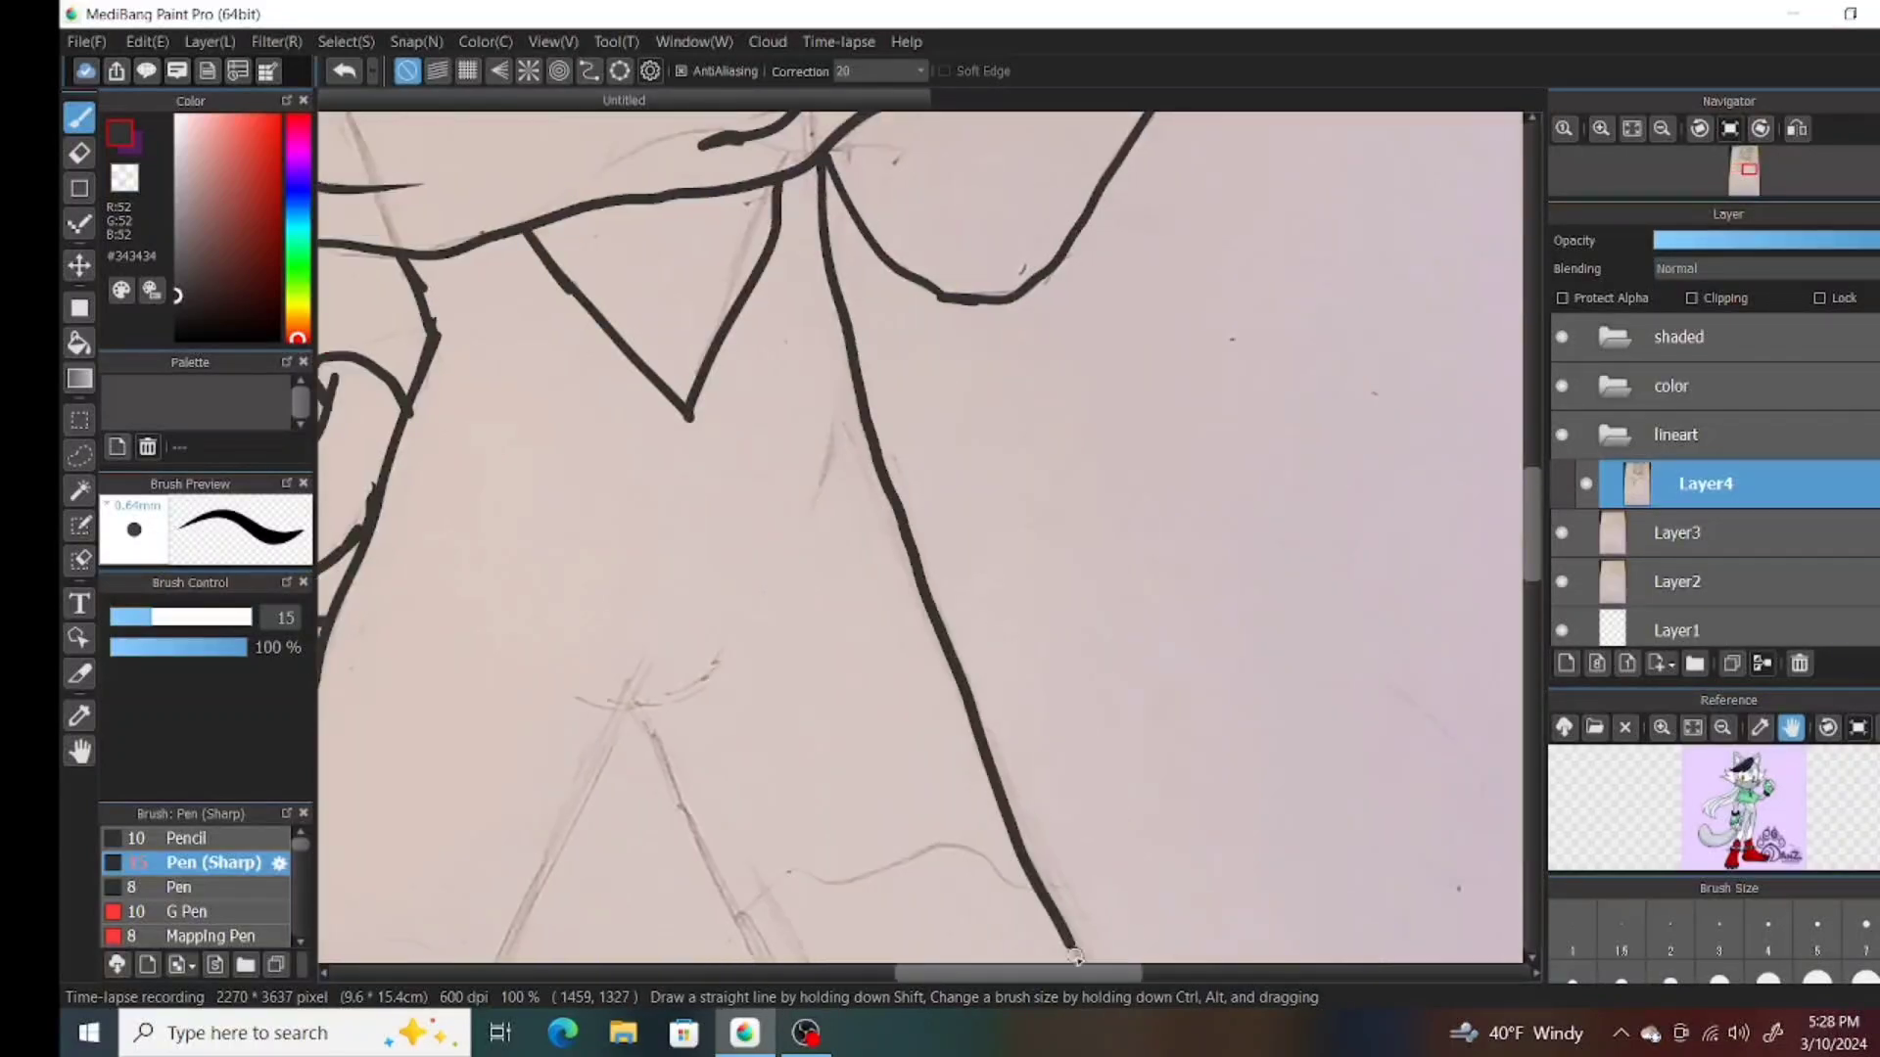
pyautogui.moveTo(636, 707); pyautogui.dragTo(754, 631)
pyautogui.hotkey('ctrl', 'z')
pyautogui.moveTo(633, 713); pyautogui.dragTo(729, 625)
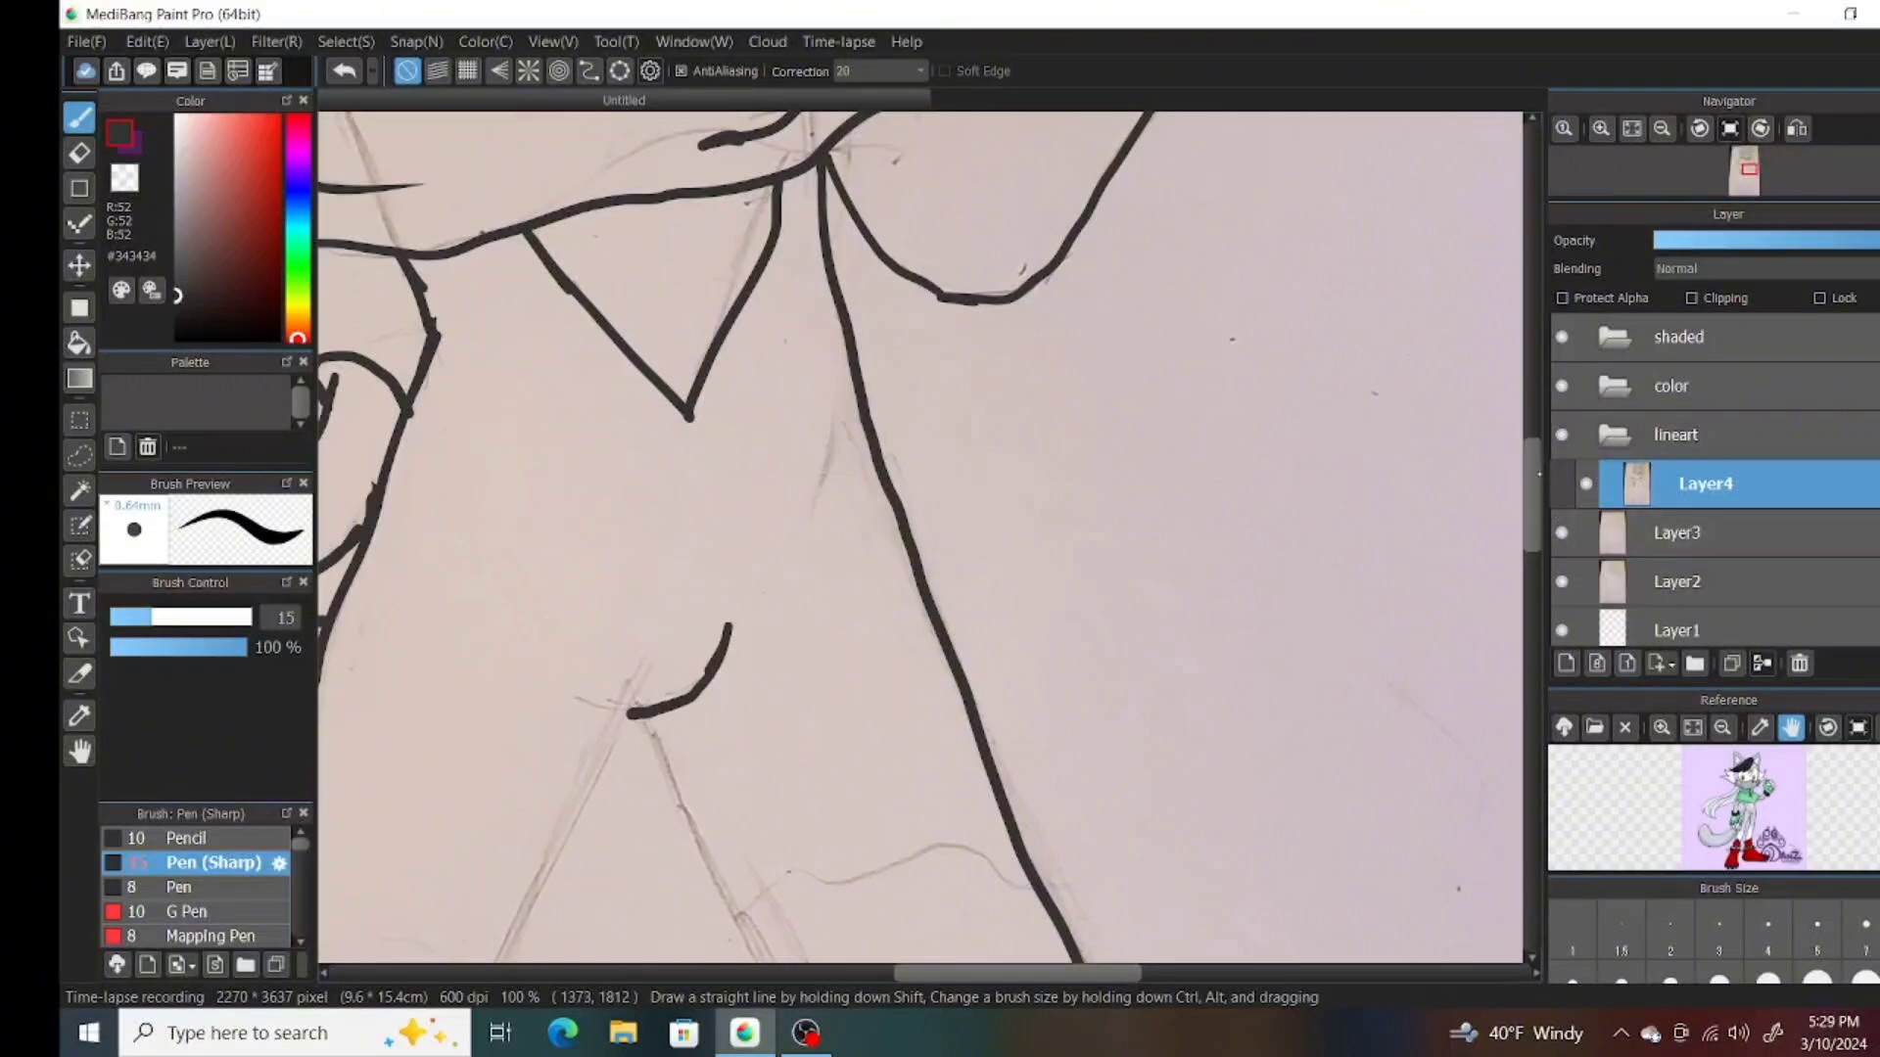
# Trace the raised hand's glove cuff, palm, curled fingers and the two extended clawed fingers.
pyautogui.click(1661, 129)
pyautogui.click(1661, 128)
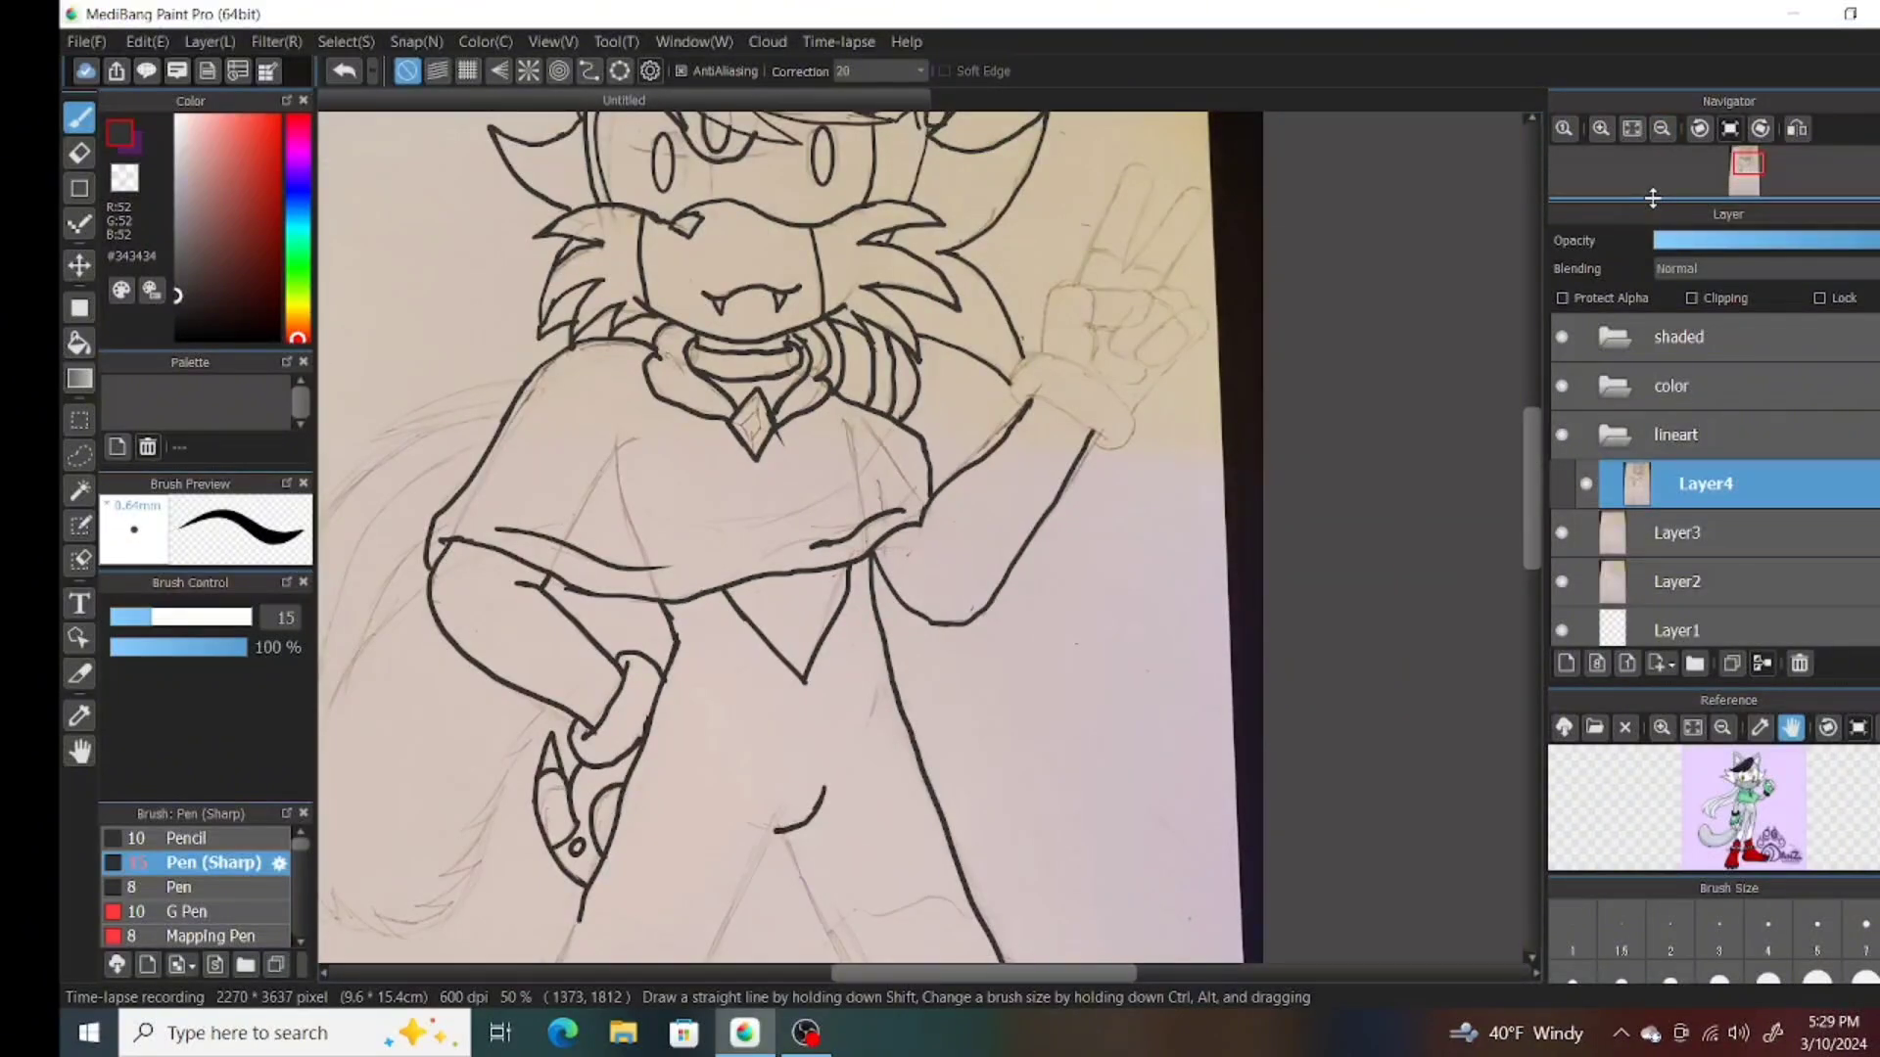
pyautogui.scroll(1, 1021, 395)
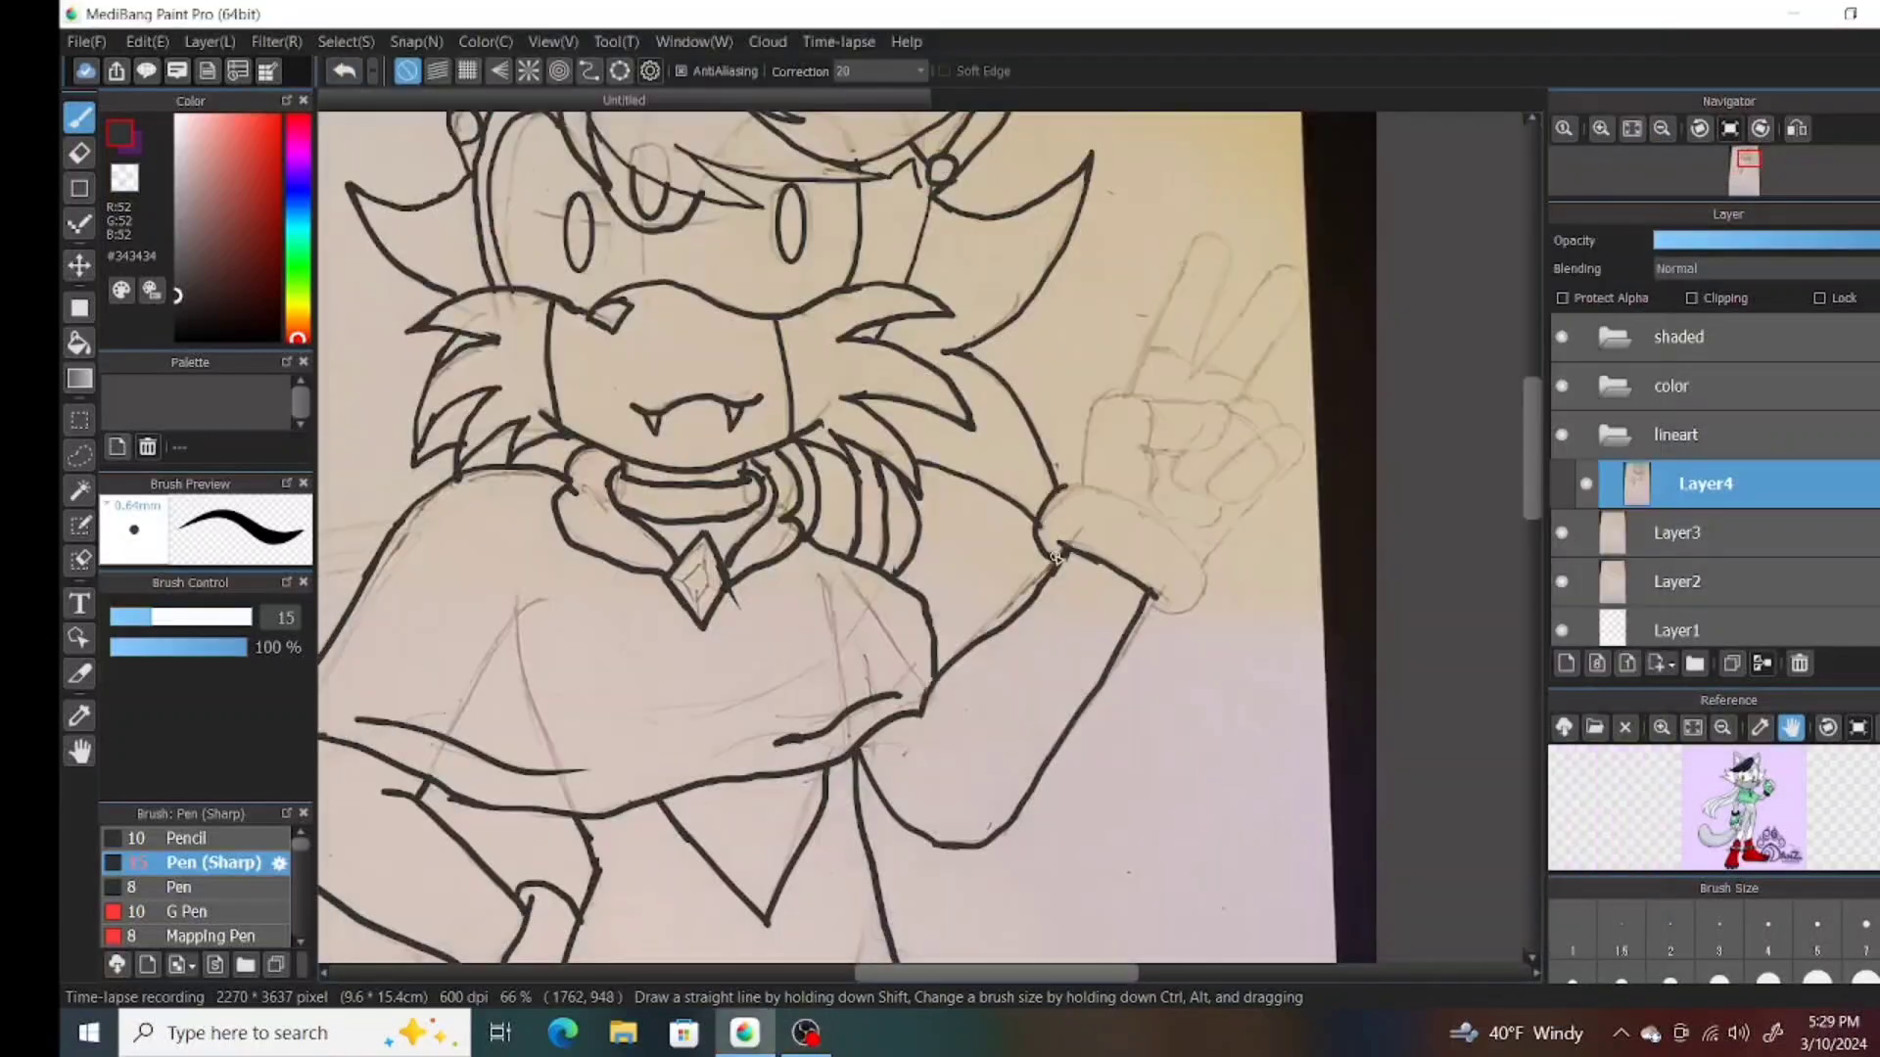
pyautogui.moveTo(1063, 486)
pyautogui.mouseDown()
pyautogui.moveTo(1204, 573)
pyautogui.moveTo(1155, 603)
pyautogui.mouseUp()
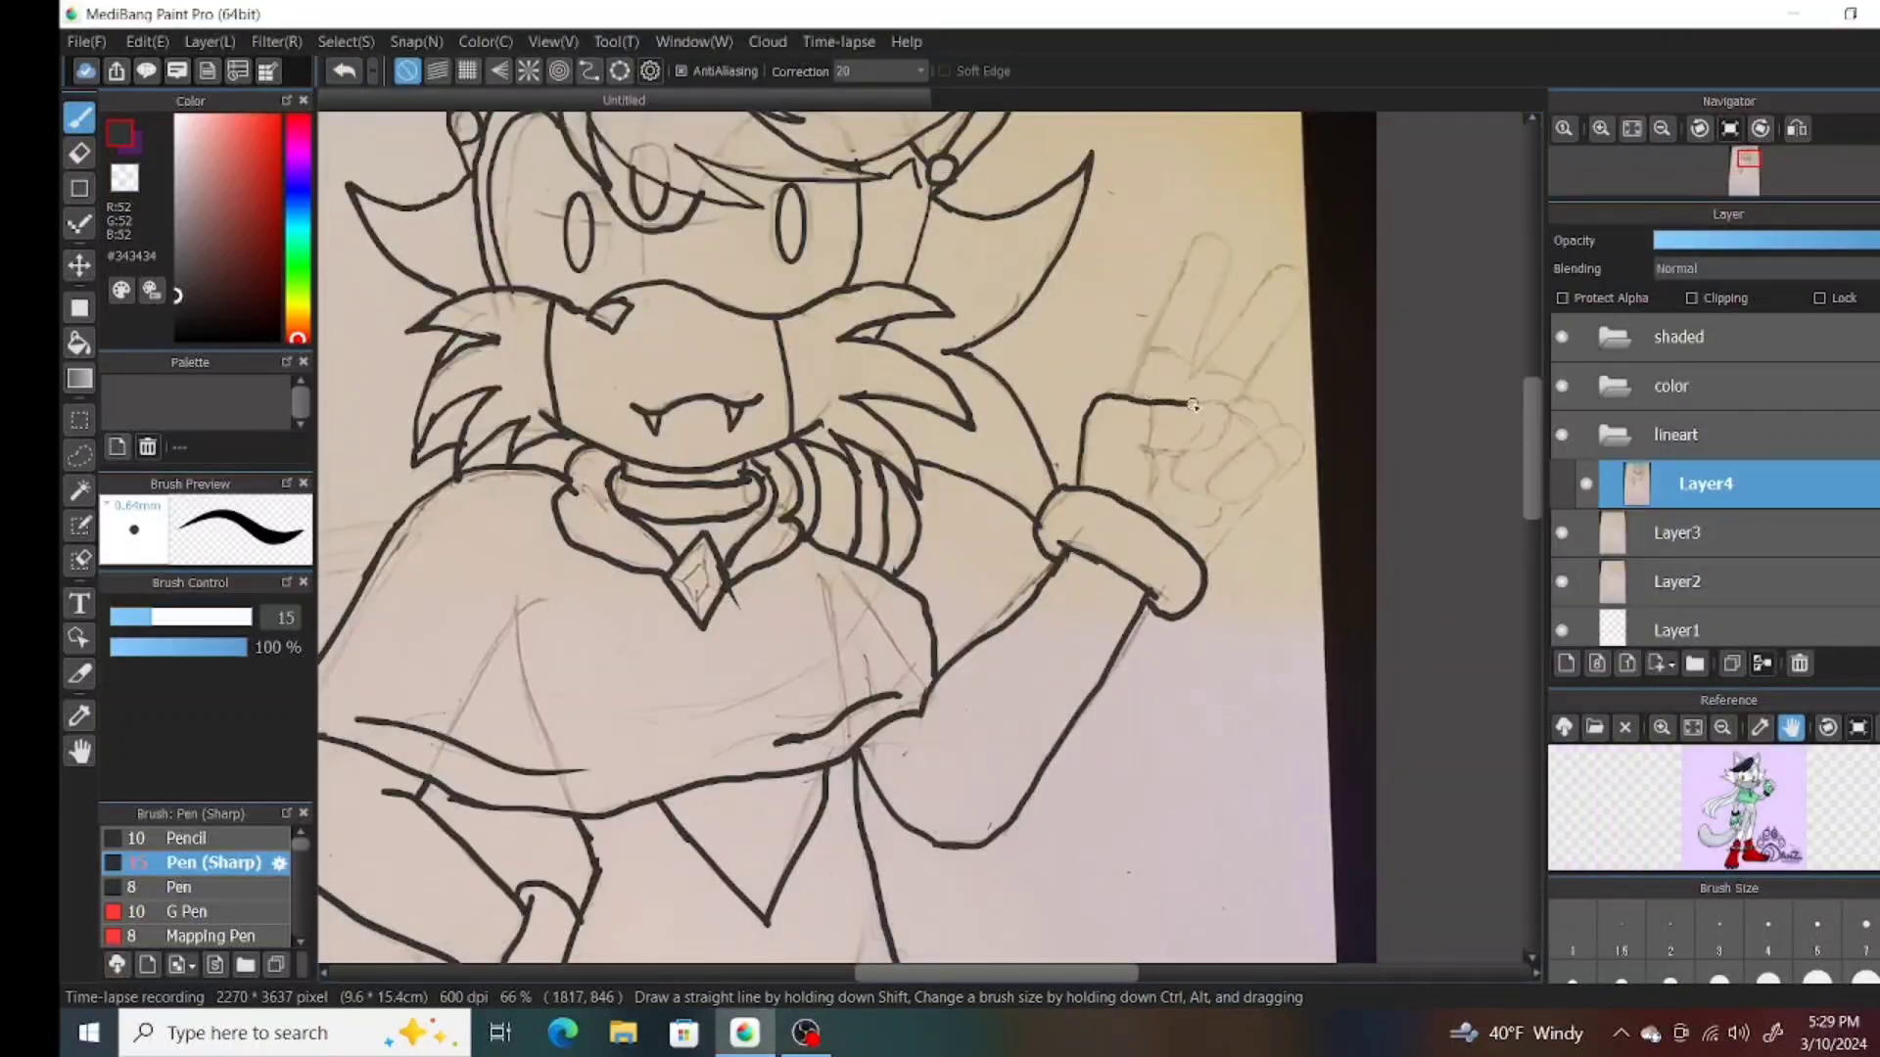
pyautogui.moveTo(1082, 485)
pyautogui.mouseDown()
pyautogui.moveTo(1151, 514)
pyautogui.moveTo(1155, 453)
pyautogui.moveTo(1263, 454)
pyautogui.moveTo(1281, 474)
pyautogui.mouseUp()
pyautogui.hotkey('ctrl', 'z')
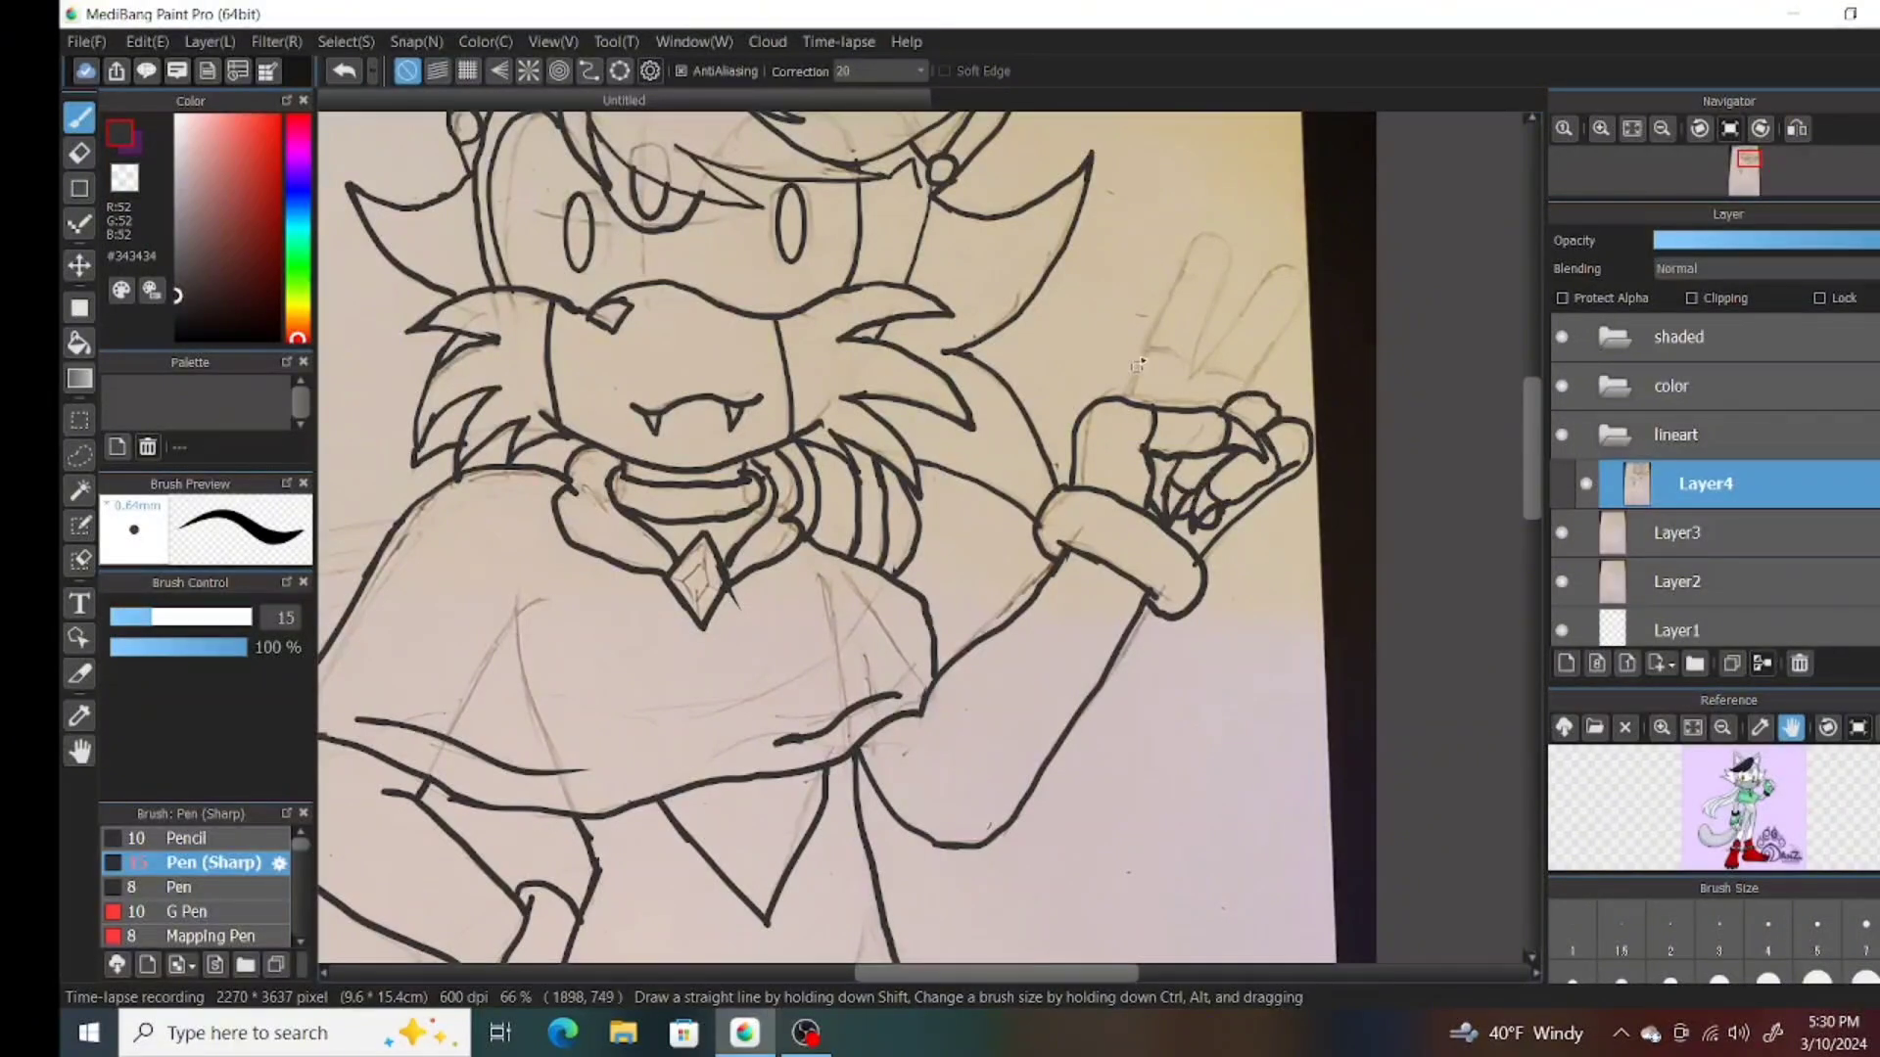
pyautogui.moveTo(1124, 396); pyautogui.dragTo(1210, 224)
pyautogui.moveTo(1185, 378); pyautogui.dragTo(1237, 398)
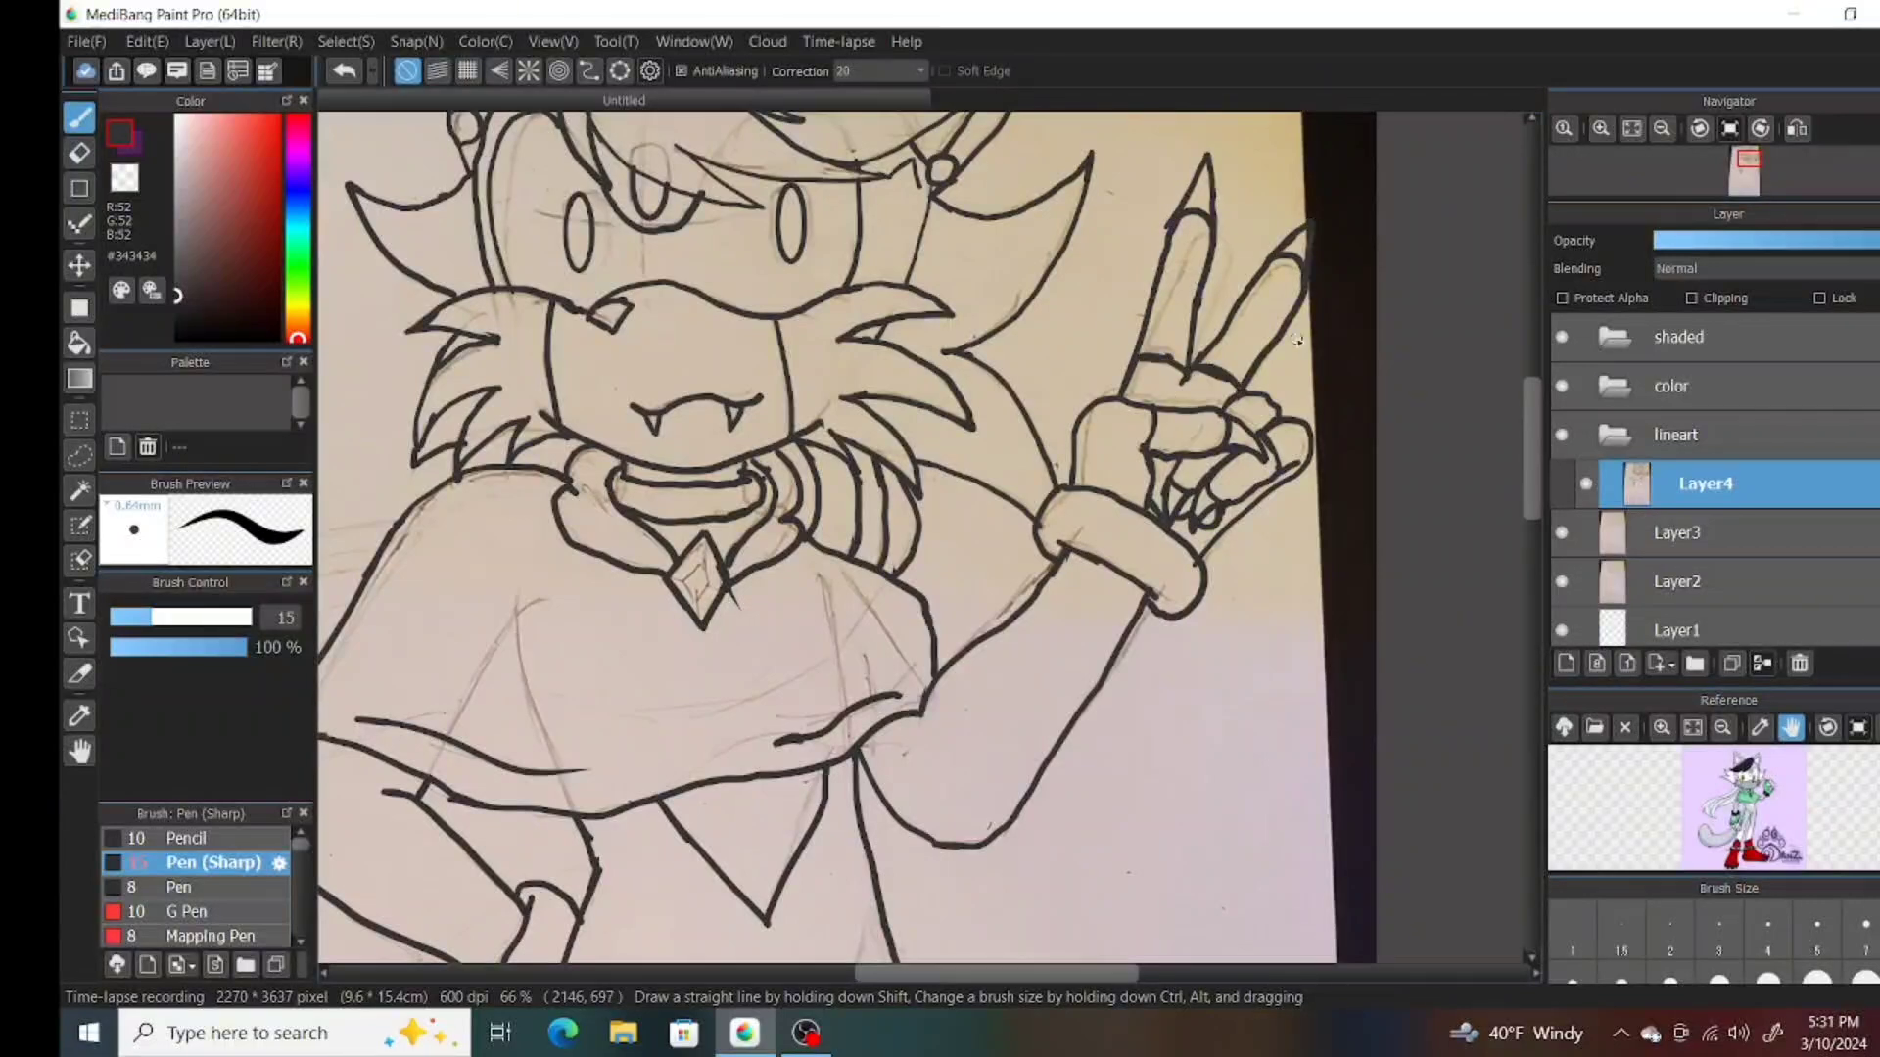
# Trace the long pointed hair spikes that sweep down behind the cape's left side.
pyautogui.moveTo(881, 735)
pyautogui.mouseDown()
pyautogui.moveTo(1014, 233)
pyautogui.moveTo(1091, 343)
pyautogui.moveTo(1234, 348)
pyautogui.mouseUp()
pyautogui.moveTo(599, 208)
pyautogui.mouseDown()
pyautogui.moveTo(563, 231)
pyautogui.moveTo(464, 654)
pyautogui.mouseUp()
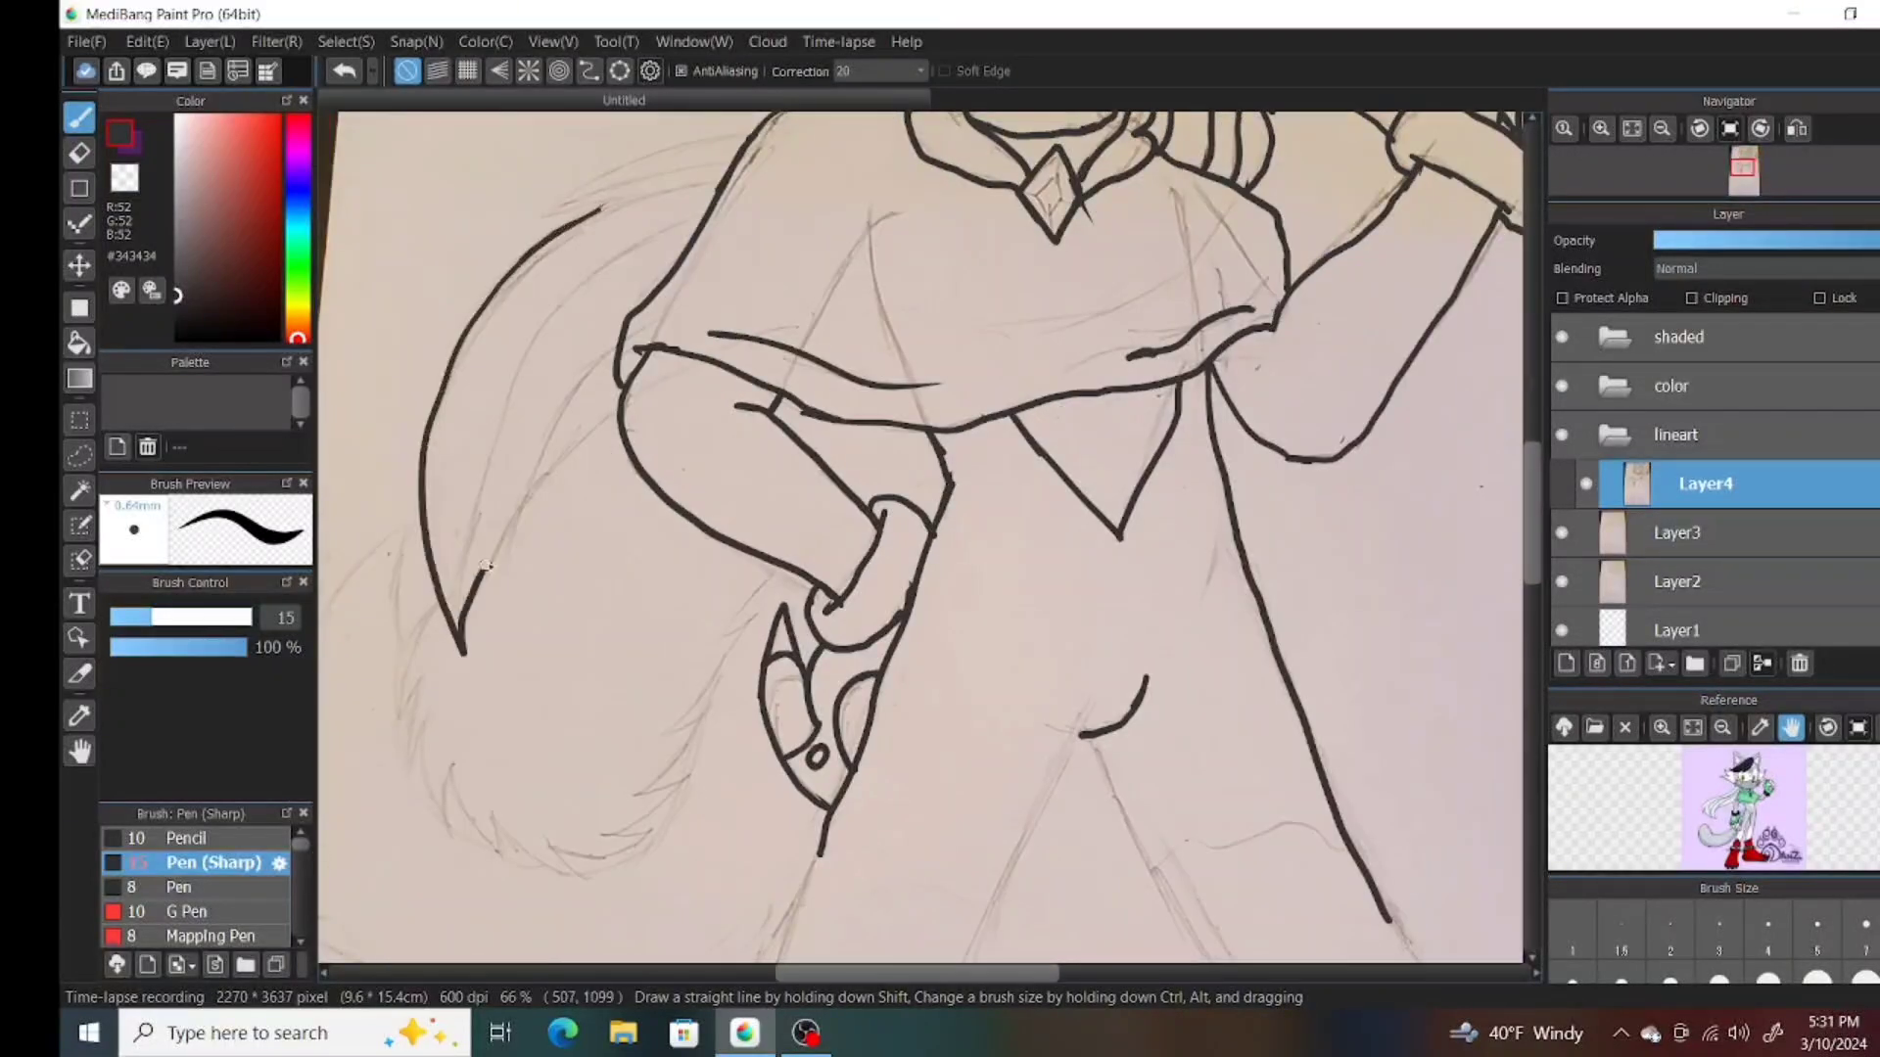
pyautogui.moveTo(483, 565); pyautogui.dragTo(620, 405)
pyautogui.moveTo(541, 224); pyautogui.dragTo(752, 132)
pyautogui.moveTo(458, 632)
pyautogui.mouseDown()
pyautogui.moveTo(452, 587)
pyautogui.moveTo(705, 211)
pyautogui.mouseUp()
pyautogui.moveTo(533, 495); pyautogui.dragTo(623, 350)
pyautogui.moveTo(722, 178); pyautogui.dragTo(553, 240)
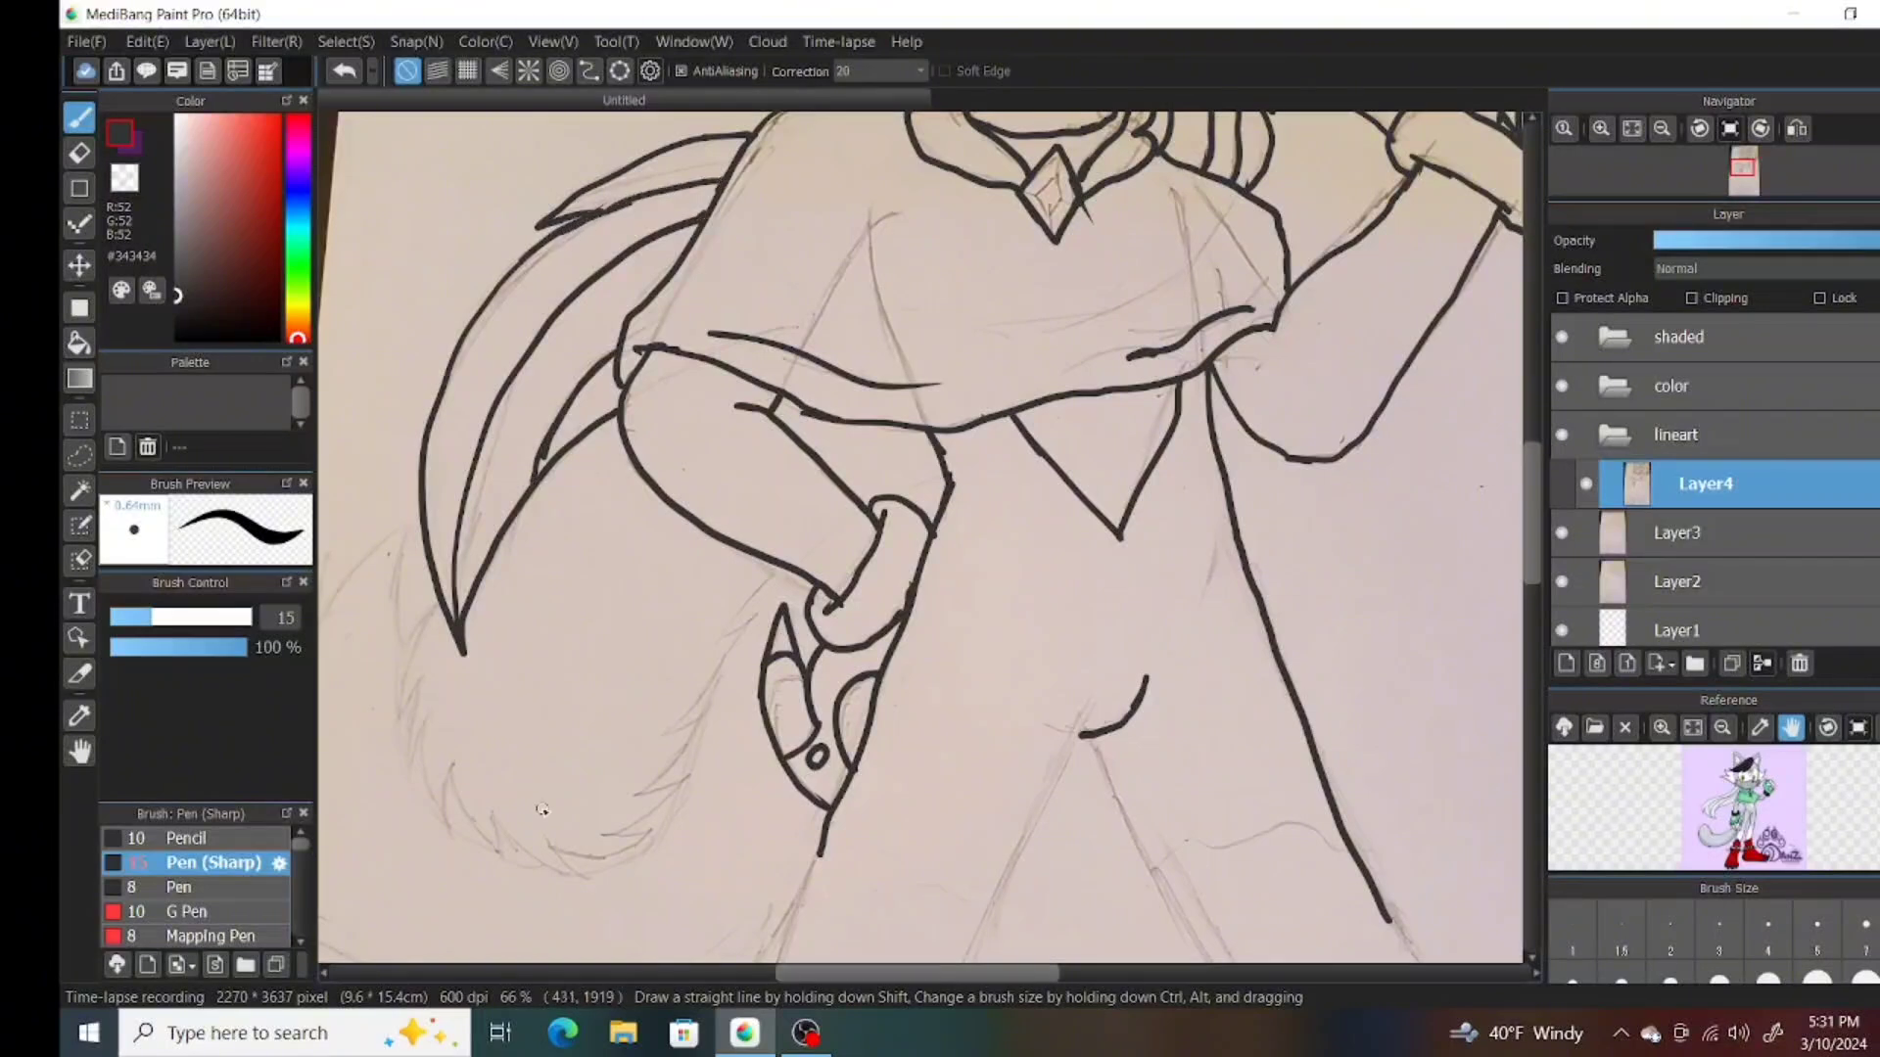
# Trace both sides of the left leg and the pointed two-line cuff at its shin.
pyautogui.moveTo(542, 810); pyautogui.dragTo(527, 426)
pyautogui.moveTo(1077, 338); pyautogui.dragTo(862, 896)
pyautogui.hotkey('ctrl', 'z')
pyautogui.moveTo(810, 441); pyautogui.dragTo(700, 808)
pyautogui.moveTo(1077, 337); pyautogui.dragTo(862, 860)
pyautogui.moveTo(682, 815)
pyautogui.mouseDown()
pyautogui.moveTo(813, 754)
pyautogui.moveTo(842, 963)
pyautogui.mouseUp()
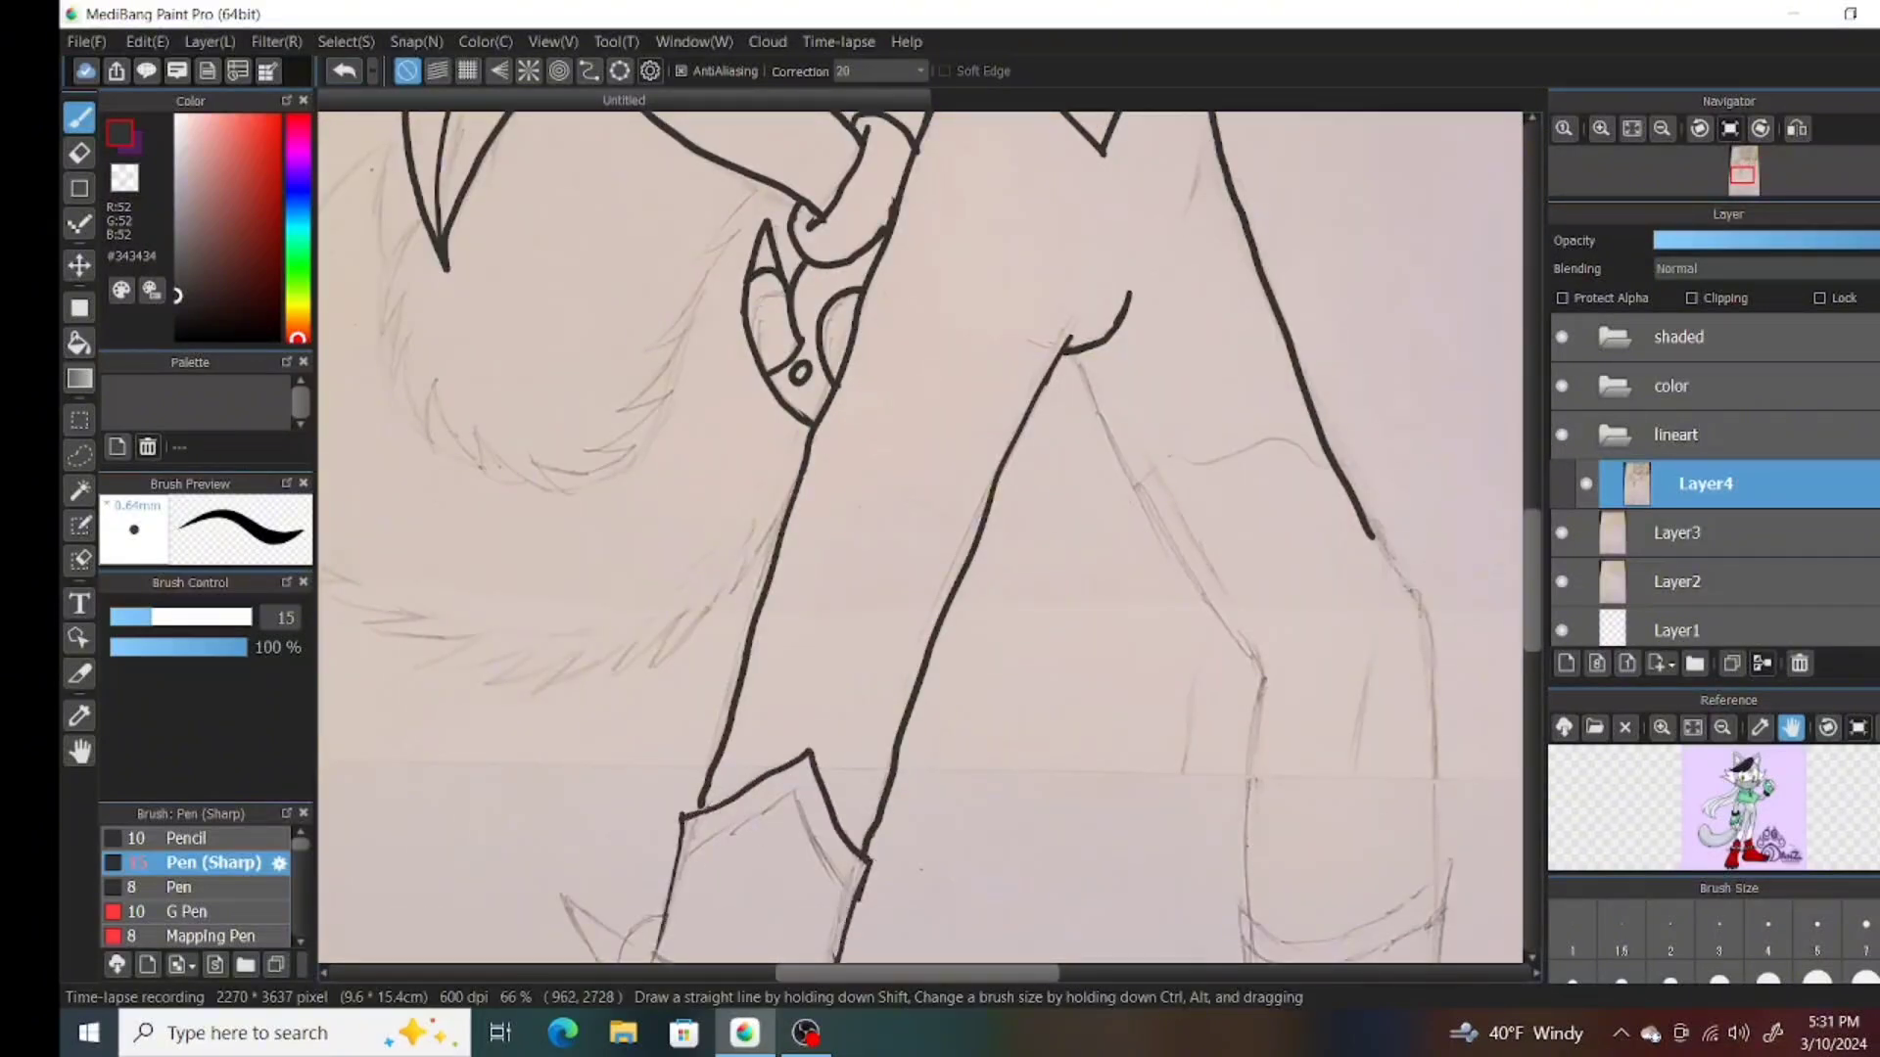
pyautogui.moveTo(683, 850); pyautogui.dragTo(846, 923)
# Trace the right leg's inner and outer contours and the curved double-line cuff above its ankle.
pyautogui.moveTo(1072, 347)
pyautogui.mouseDown()
pyautogui.moveTo(1258, 695)
pyautogui.moveTo(1251, 930)
pyautogui.mouseUp()
pyautogui.moveTo(1361, 519)
pyautogui.mouseDown()
pyautogui.moveTo(1399, 573)
pyautogui.moveTo(1424, 676)
pyautogui.moveTo(1420, 881)
pyautogui.moveTo(1402, 607)
pyautogui.moveTo(1407, 887)
pyautogui.mouseUp()
pyautogui.hotkey('ctrl', 'z')
pyautogui.scroll(-3, 1407, 887)
pyautogui.moveTo(1410, 600)
pyautogui.mouseDown()
pyautogui.moveTo(1438, 560)
pyautogui.moveTo(1417, 717)
pyautogui.mouseUp()
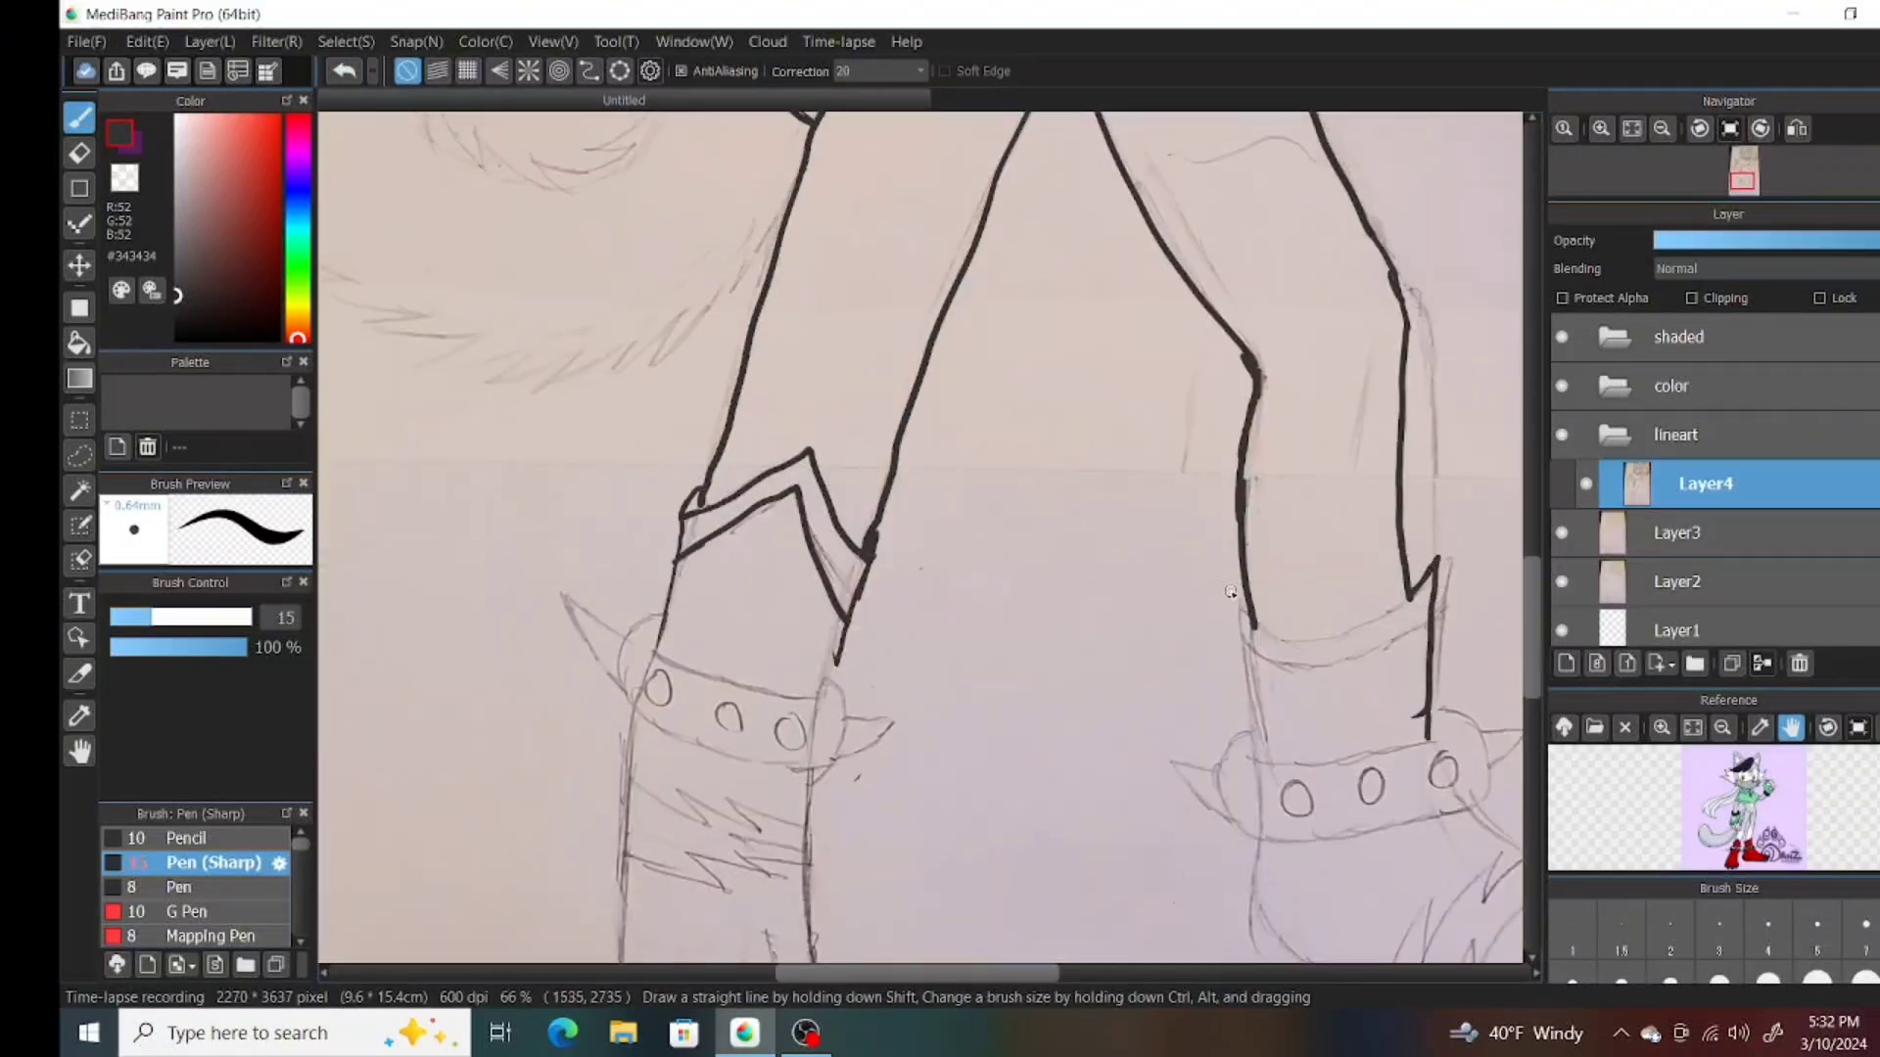
pyautogui.moveTo(1231, 592); pyautogui.dragTo(1253, 769)
pyautogui.moveTo(1254, 632)
pyautogui.mouseDown()
pyautogui.moveTo(1429, 575)
pyautogui.moveTo(1434, 651)
pyautogui.mouseUp()
# Duplicate Layer4 within the lineart folder and name the copy Layer5.
pyautogui.click(1662, 128)
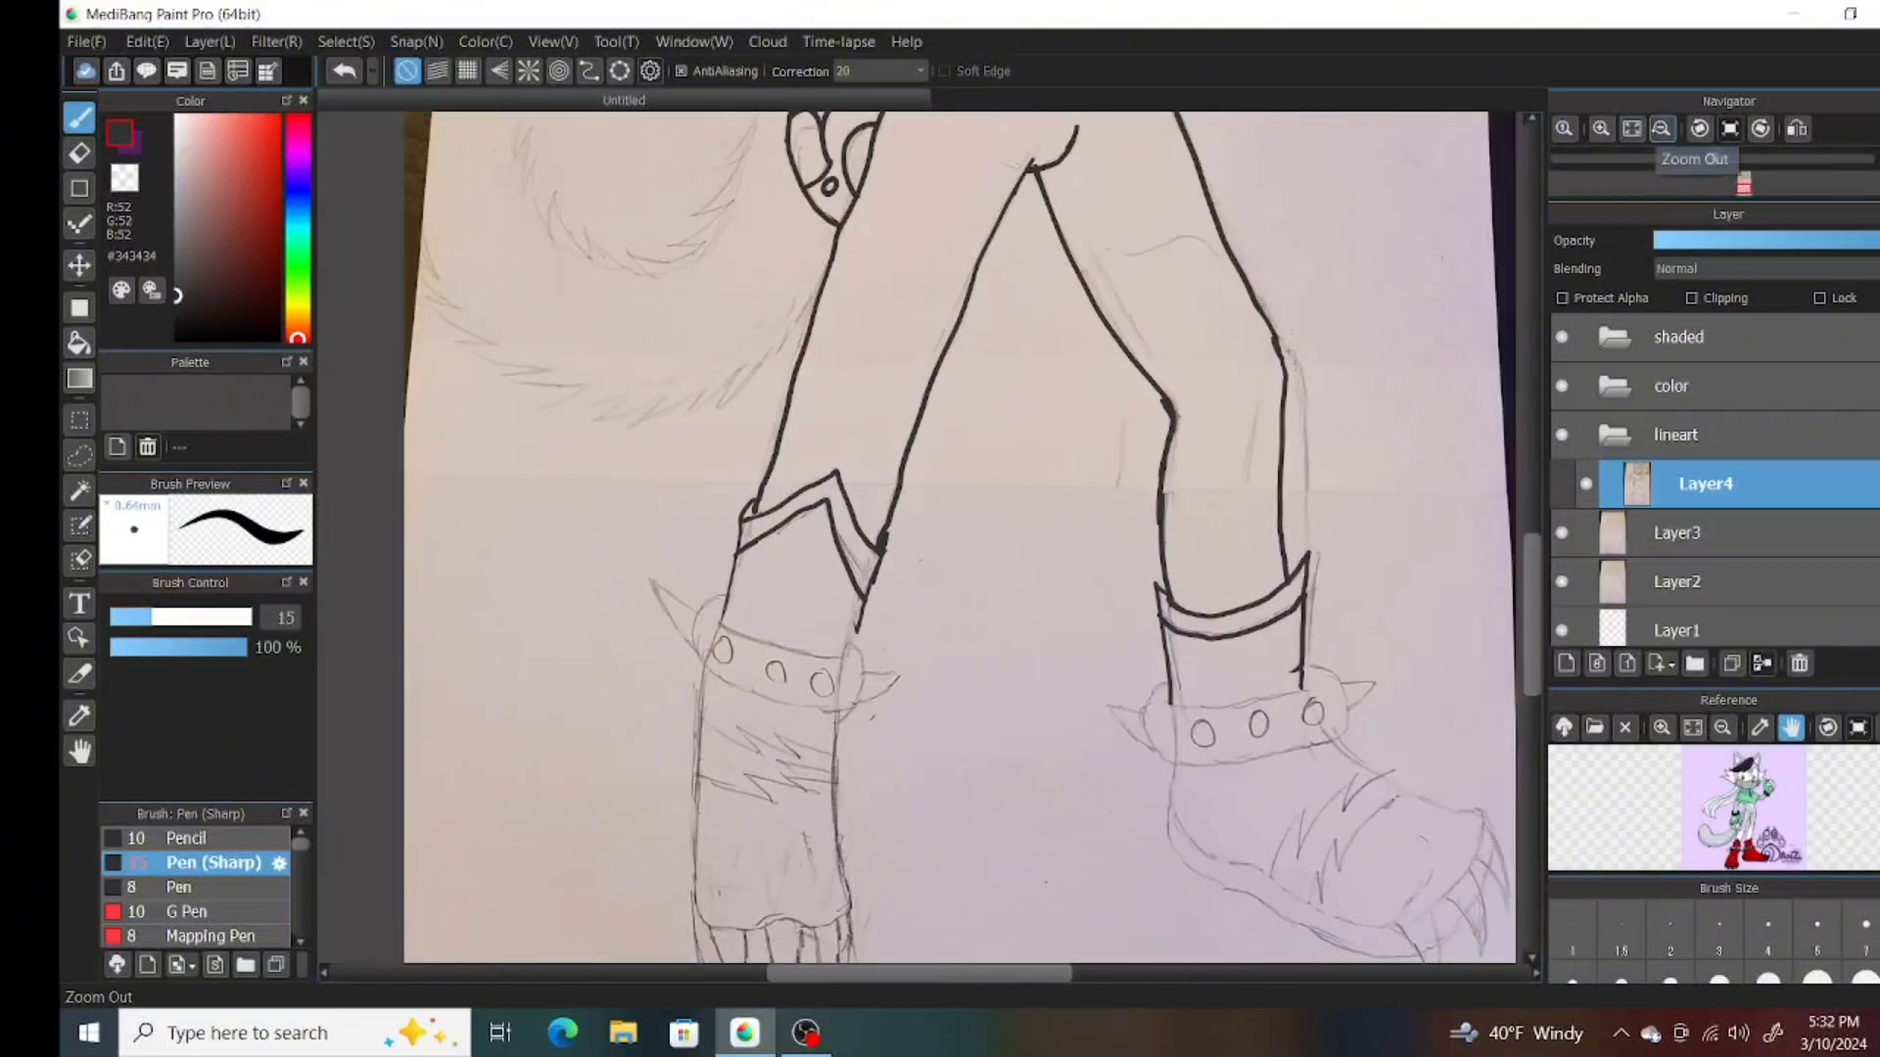
pyautogui.click(1565, 663)
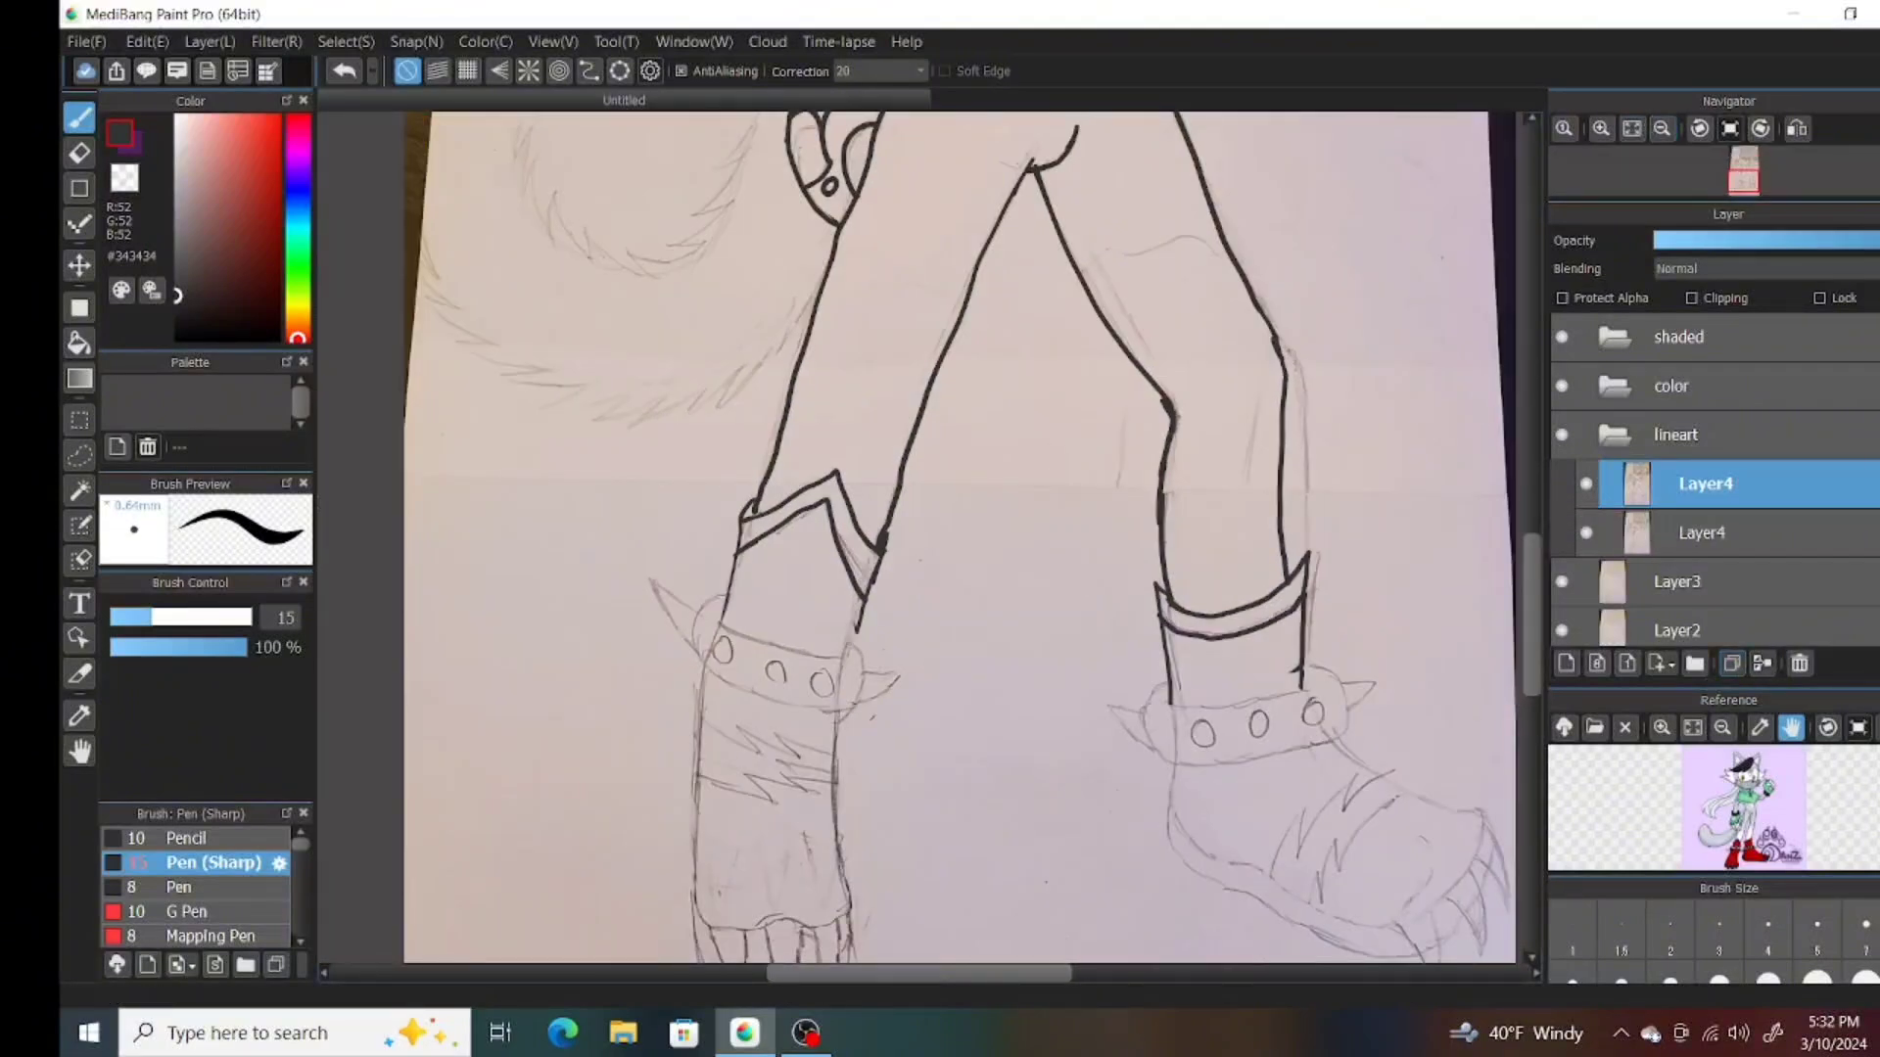
pyautogui.doubleClick(1706, 484)
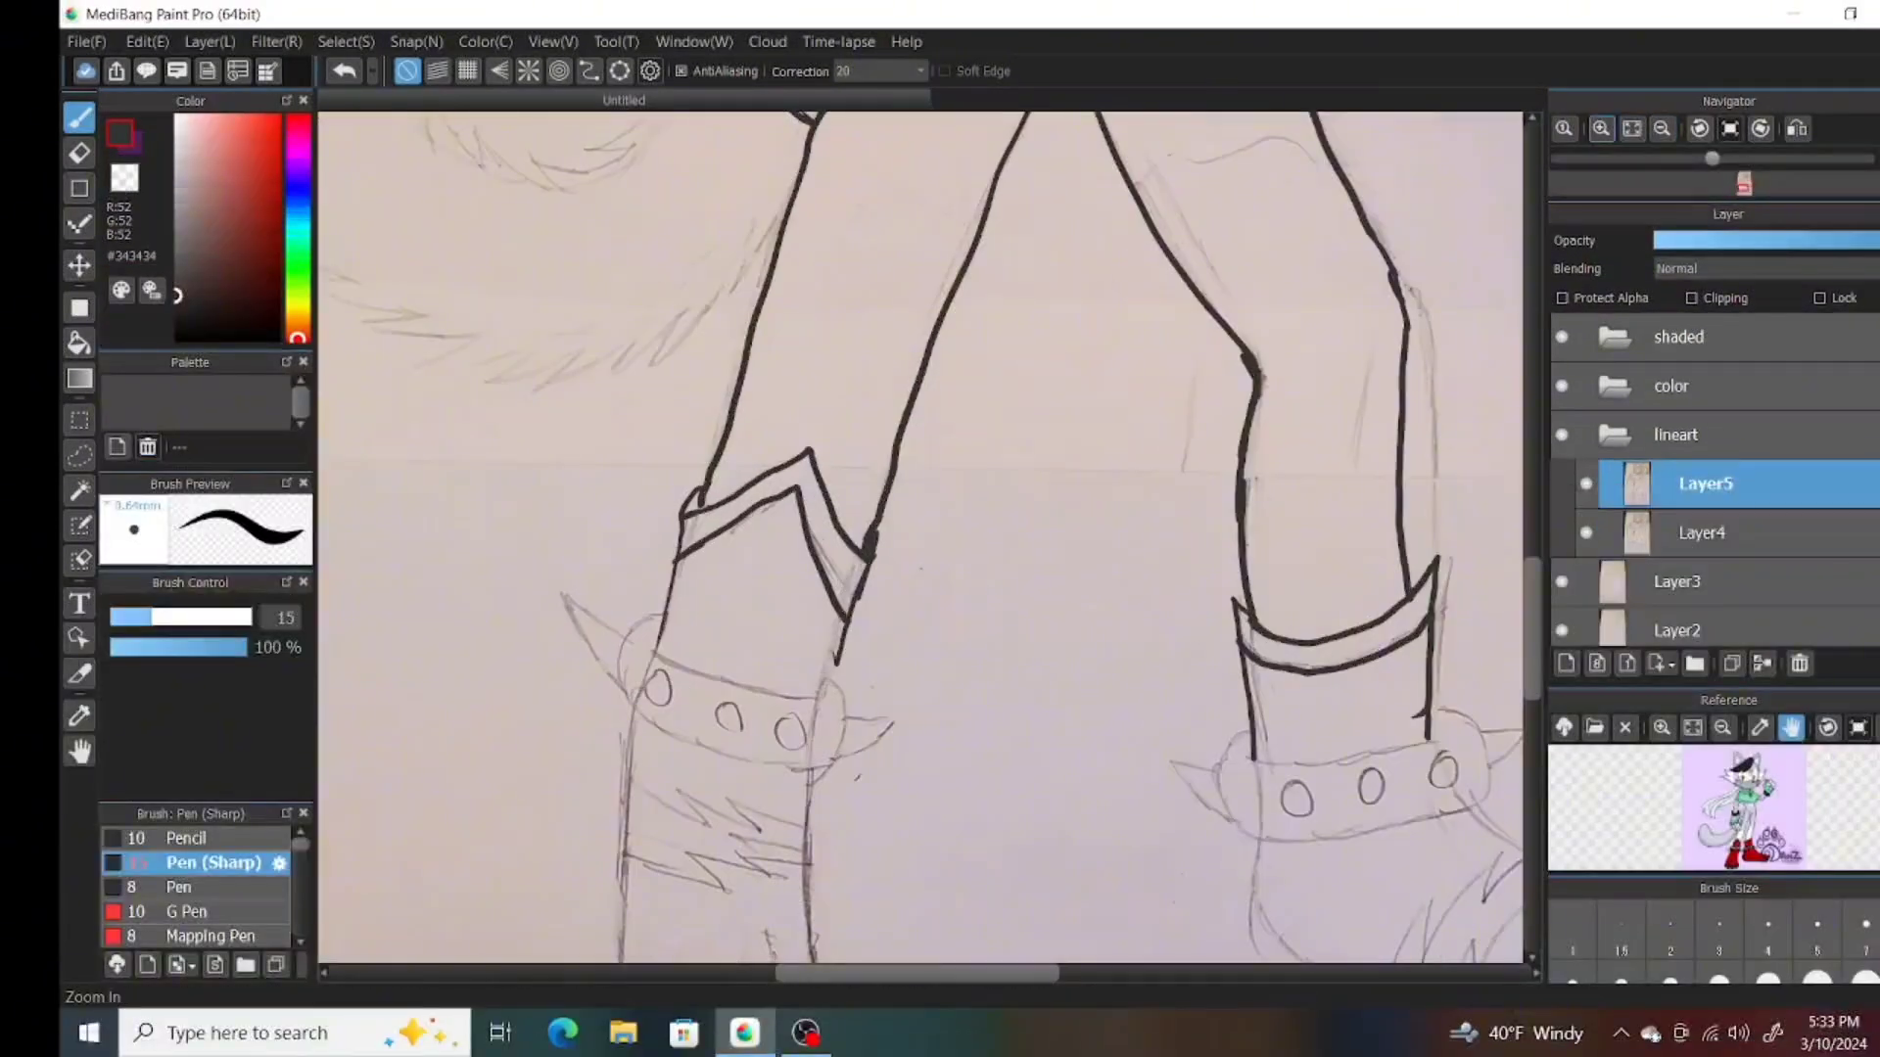
# Trace the right ankle band with its two side spikes and outline the matching band on the left ankle.
pyautogui.moveTo(1241, 760)
pyautogui.mouseDown()
pyautogui.moveTo(1435, 729)
pyautogui.moveTo(1469, 810)
pyautogui.moveTo(1445, 815)
pyautogui.mouseUp()
pyautogui.moveTo(998, 970); pyautogui.dragTo(1088, 969)
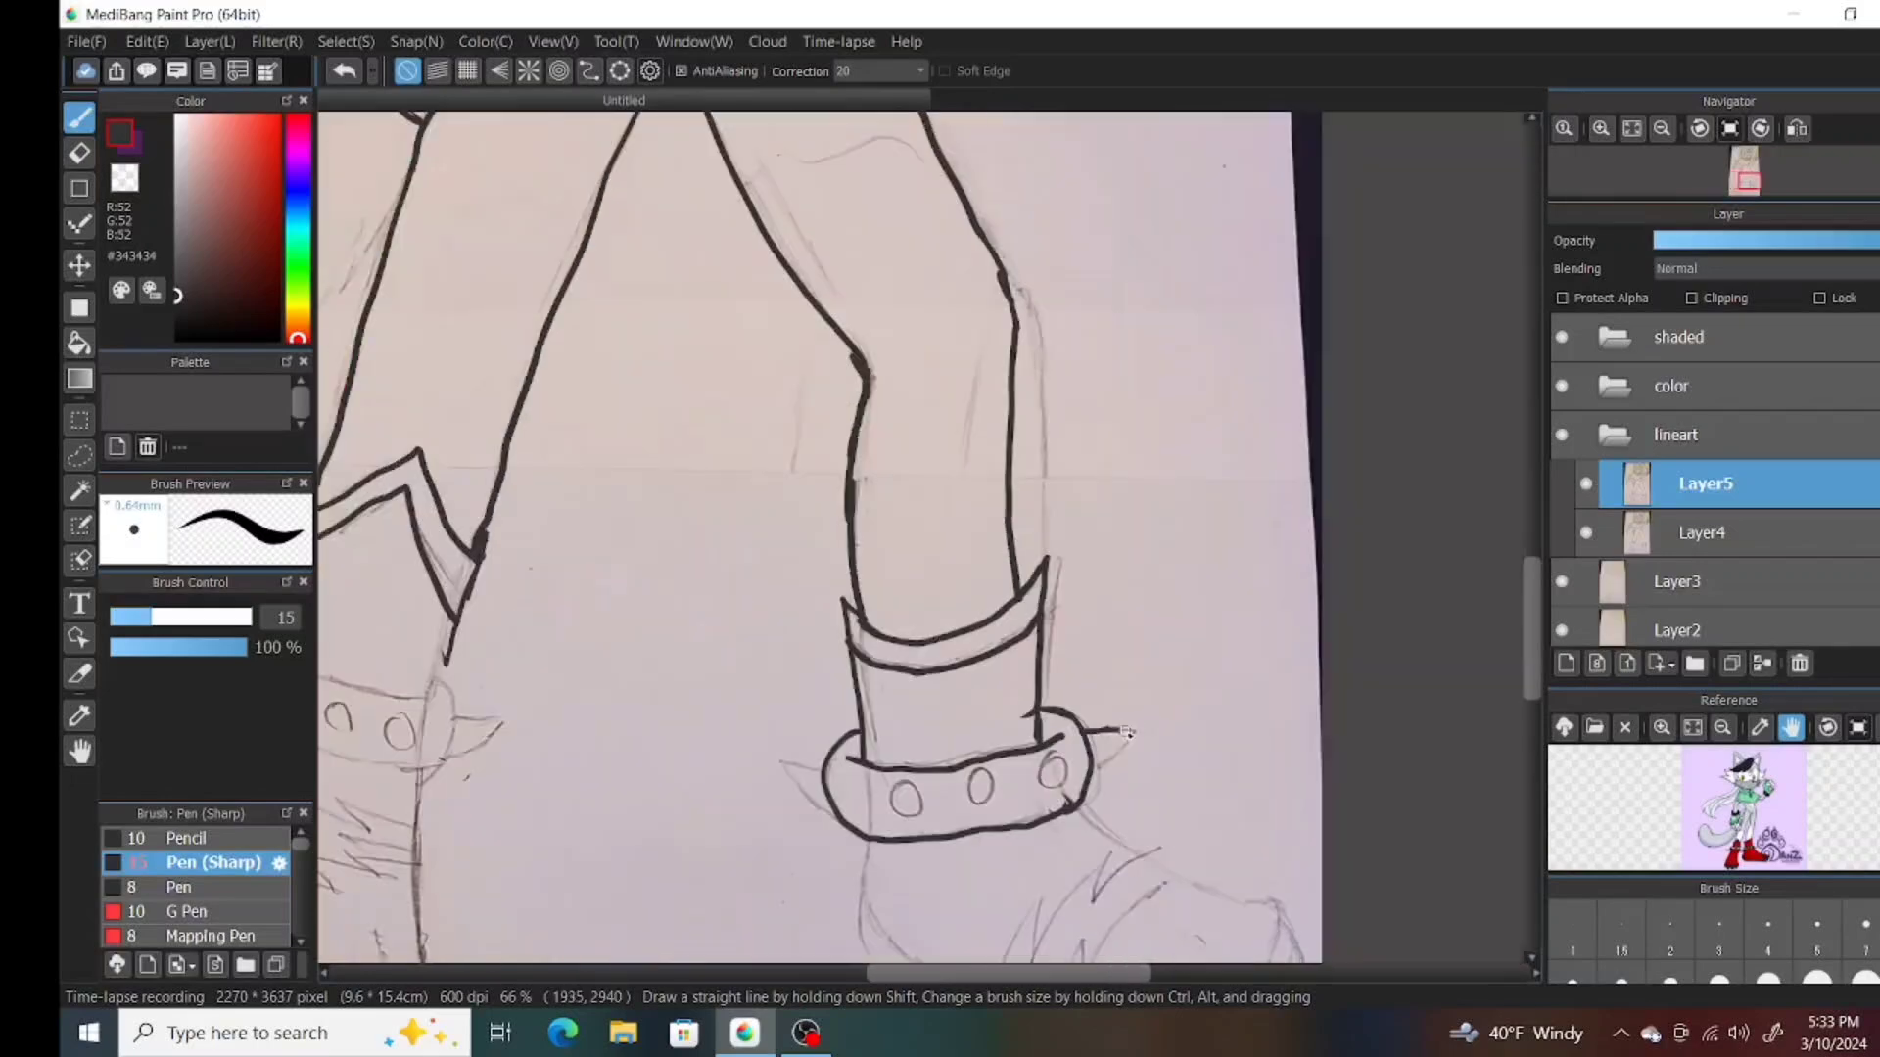
pyautogui.moveTo(971, 972); pyautogui.dragTo(913, 972)
pyautogui.moveTo(553, 566); pyautogui.dragTo(530, 651)
pyautogui.moveTo(519, 654); pyautogui.dragTo(701, 701)
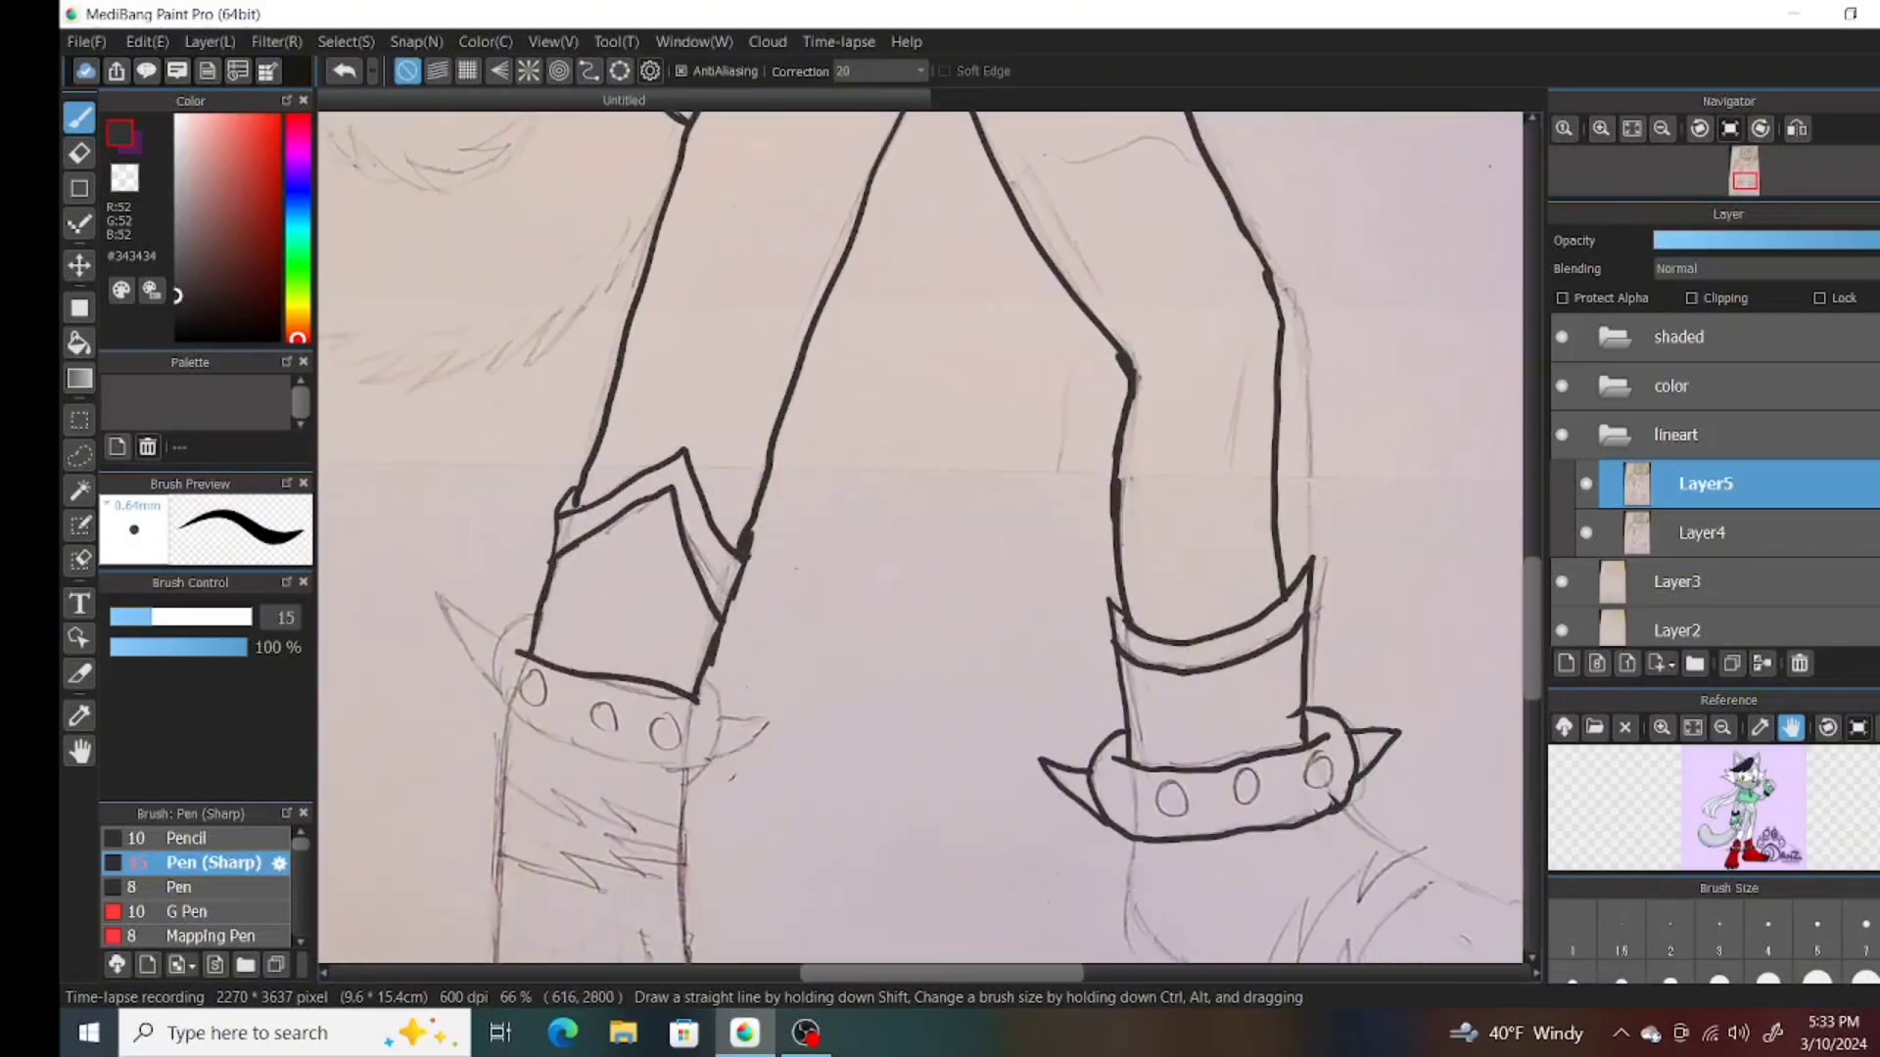
pyautogui.moveTo(502, 634)
pyautogui.mouseDown()
pyautogui.moveTo(684, 777)
pyautogui.moveTo(499, 689)
pyautogui.moveTo(680, 771)
pyautogui.moveTo(705, 674)
pyautogui.moveTo(550, 735)
pyautogui.moveTo(712, 697)
pyautogui.moveTo(535, 612)
pyautogui.mouseUp()
pyautogui.moveTo(703, 673); pyautogui.dragTo(690, 766)
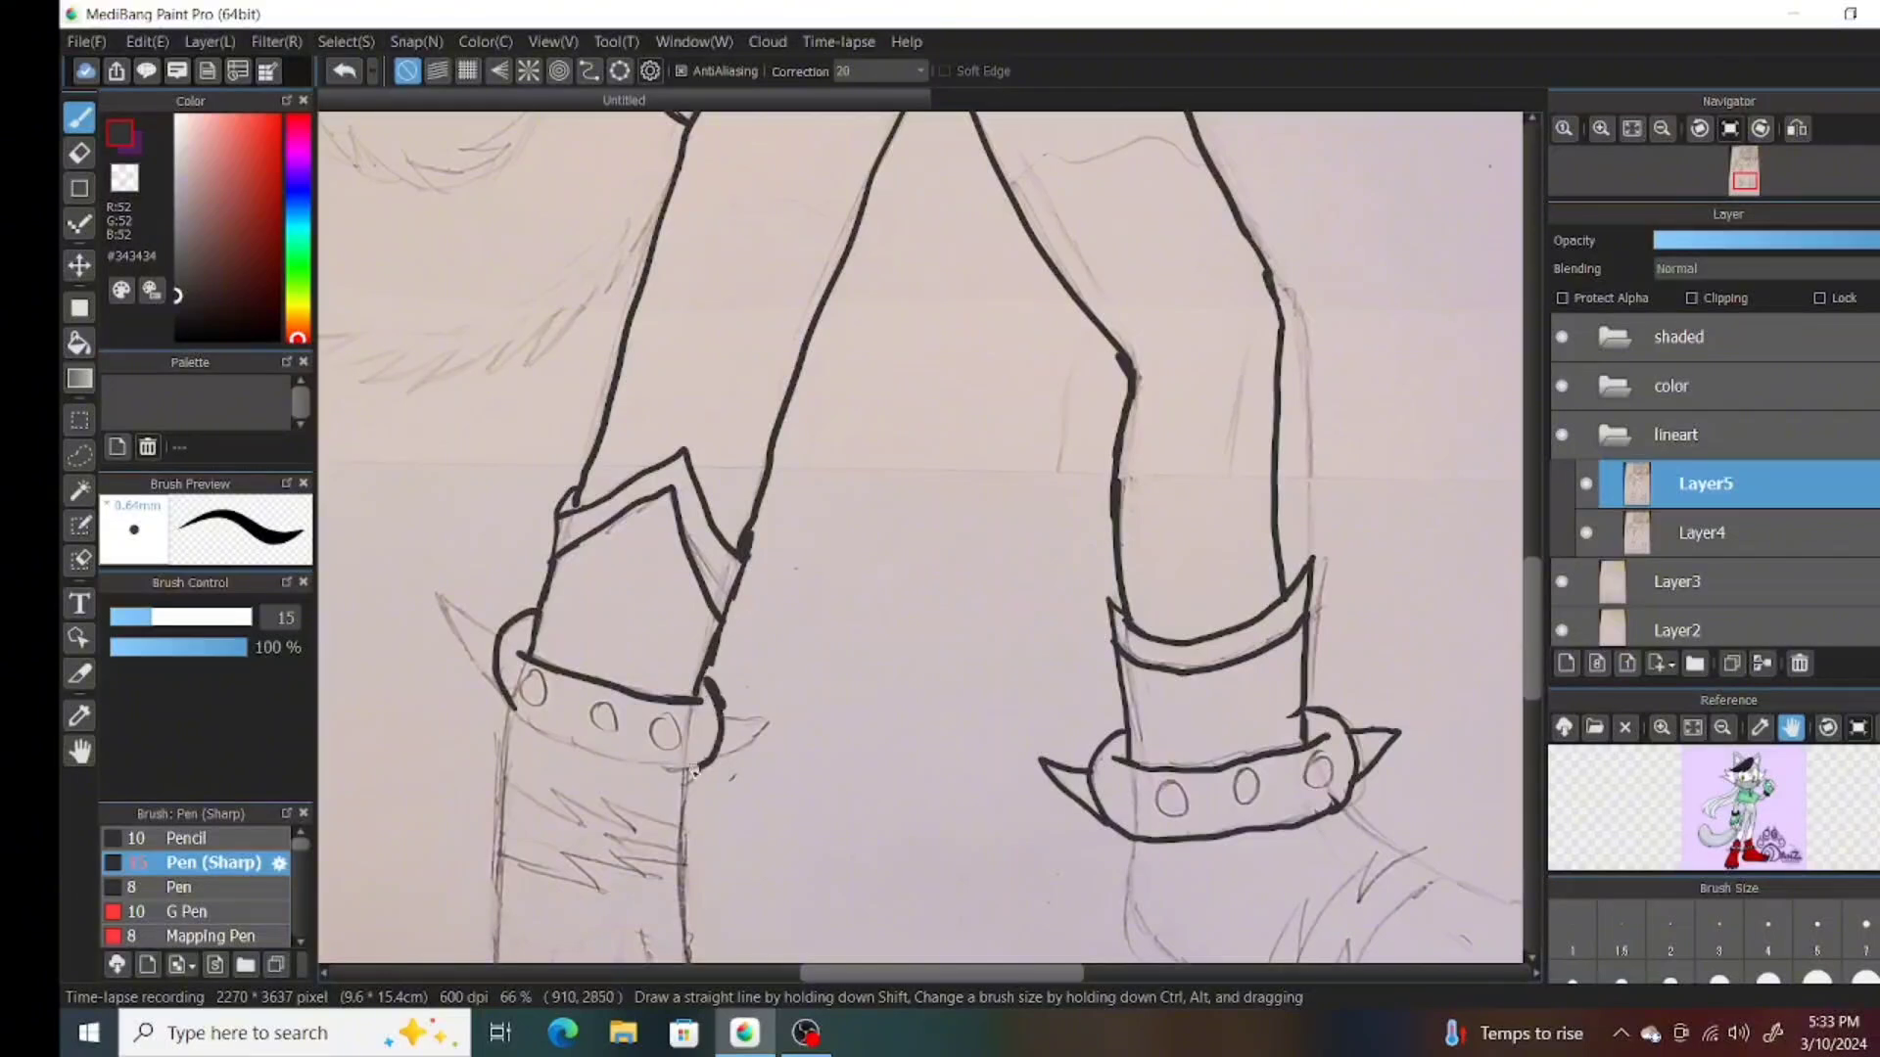
pyautogui.moveTo(516, 709); pyautogui.dragTo(690, 763)
# Trace the round studs on both ankle bands and the two side spikes on the left one.
pyautogui.moveTo(537, 680); pyautogui.dragTo(538, 681)
pyautogui.moveTo(1175, 782); pyautogui.dragTo(1250, 773)
pyautogui.moveTo(1322, 757); pyautogui.dragTo(1323, 757)
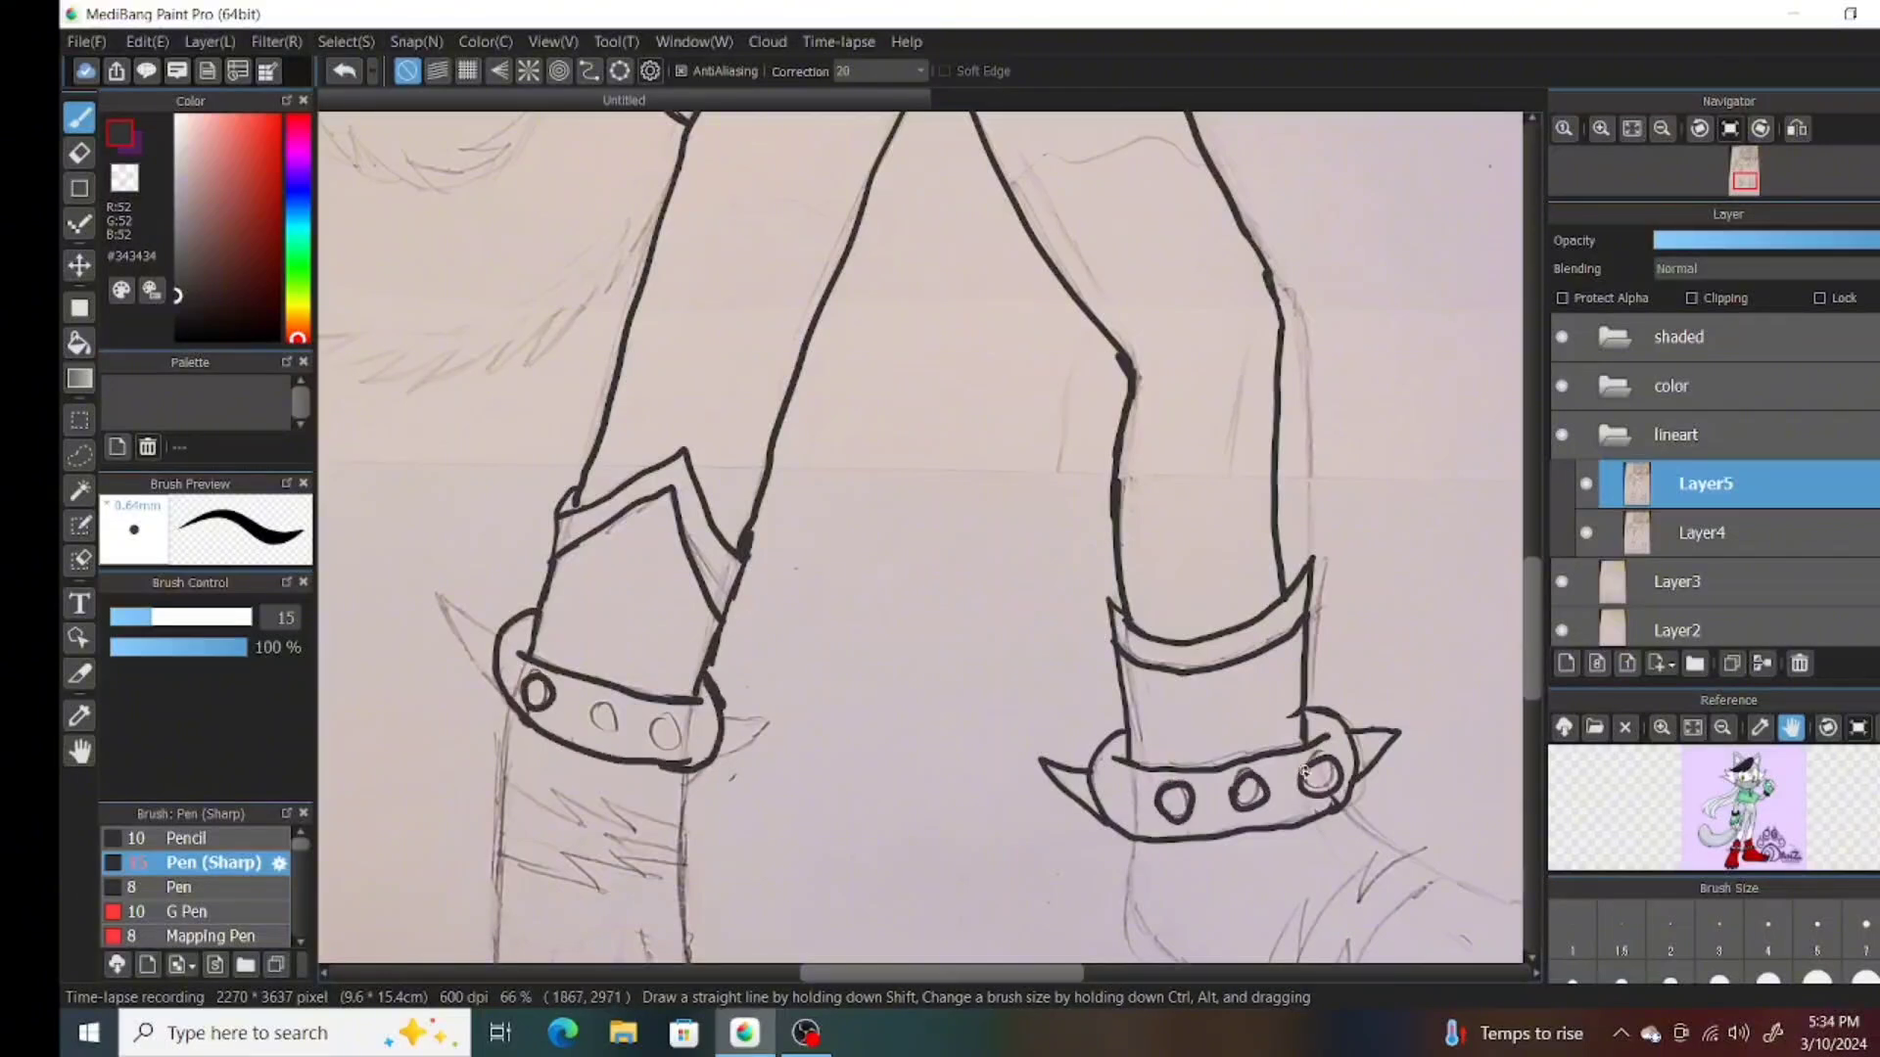
pyautogui.moveTo(605, 705); pyautogui.dragTo(604, 729)
pyautogui.moveTo(499, 626); pyautogui.dragTo(502, 691)
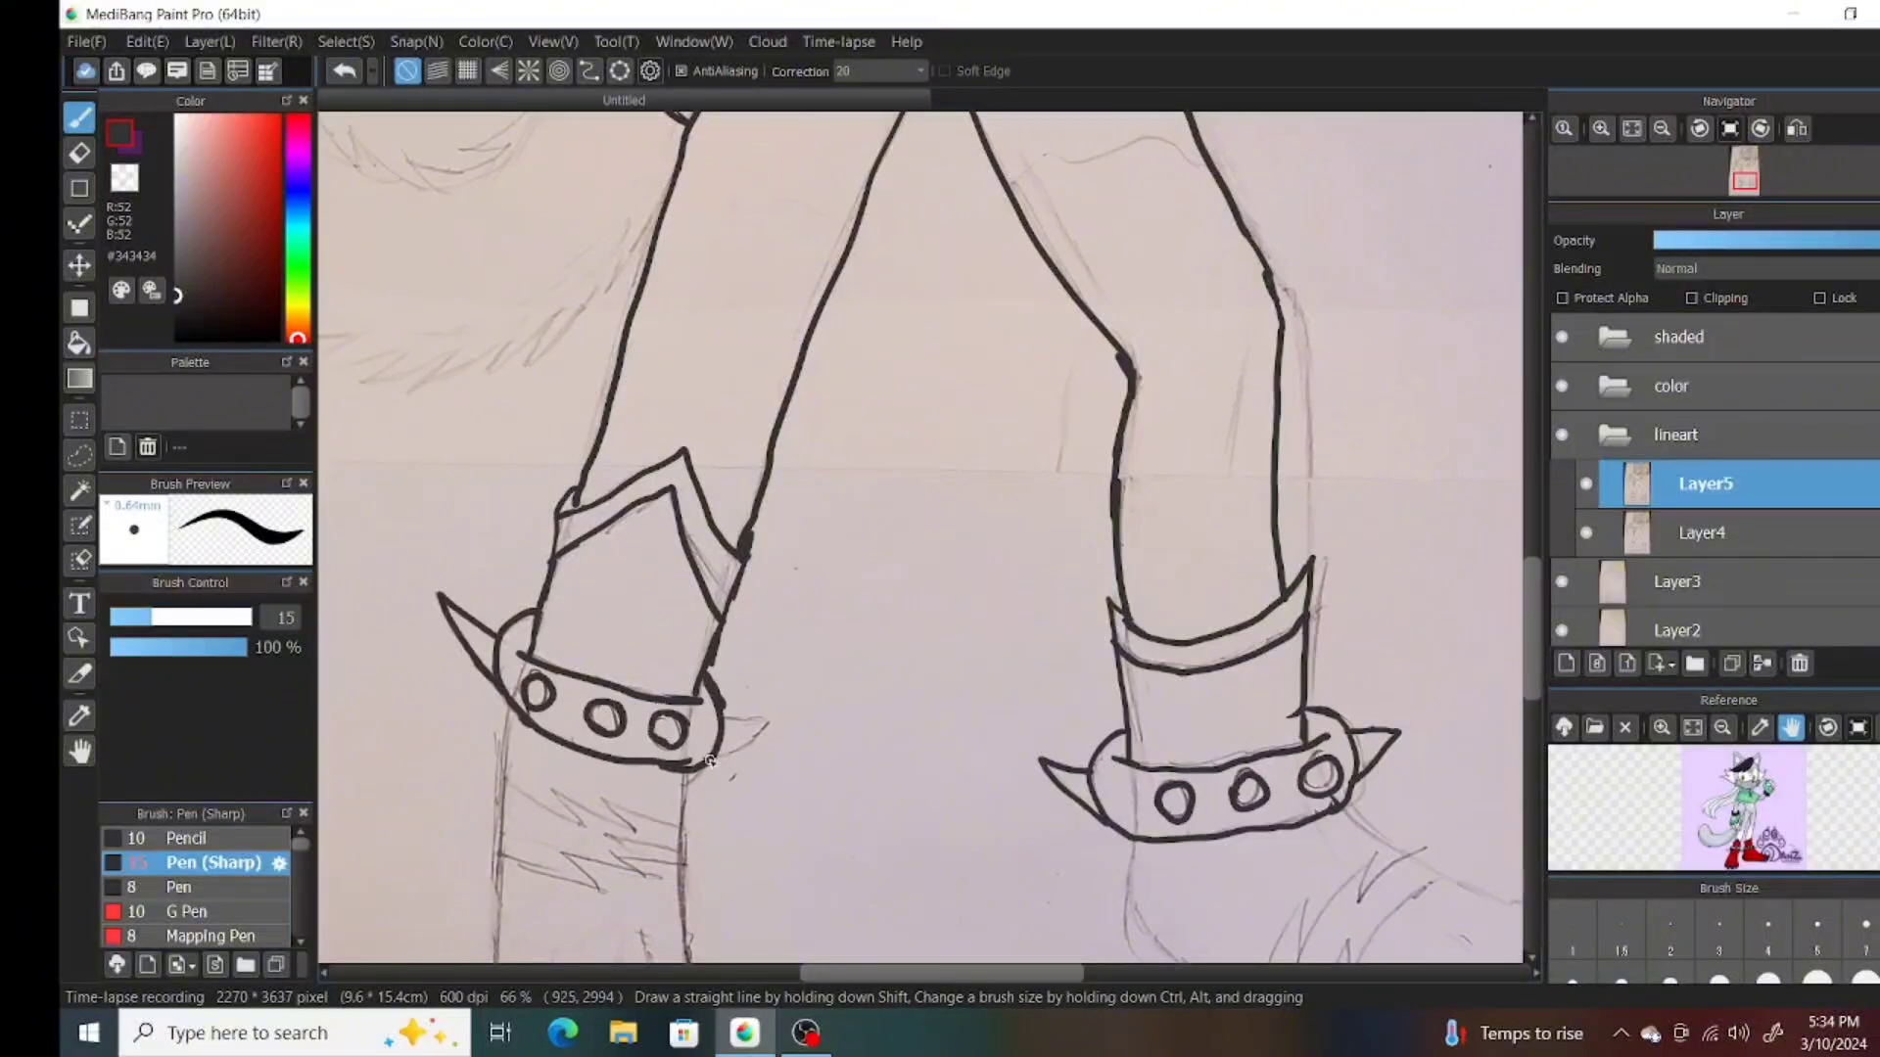
pyautogui.moveTo(720, 705); pyautogui.dragTo(705, 766)
# Trace the right foot with its sole, claws and zigzag markings.
pyautogui.scroll(-3, 1075, 422)
pyautogui.scroll(6, 1075, 421)
pyautogui.scroll(-5, 1075, 421)
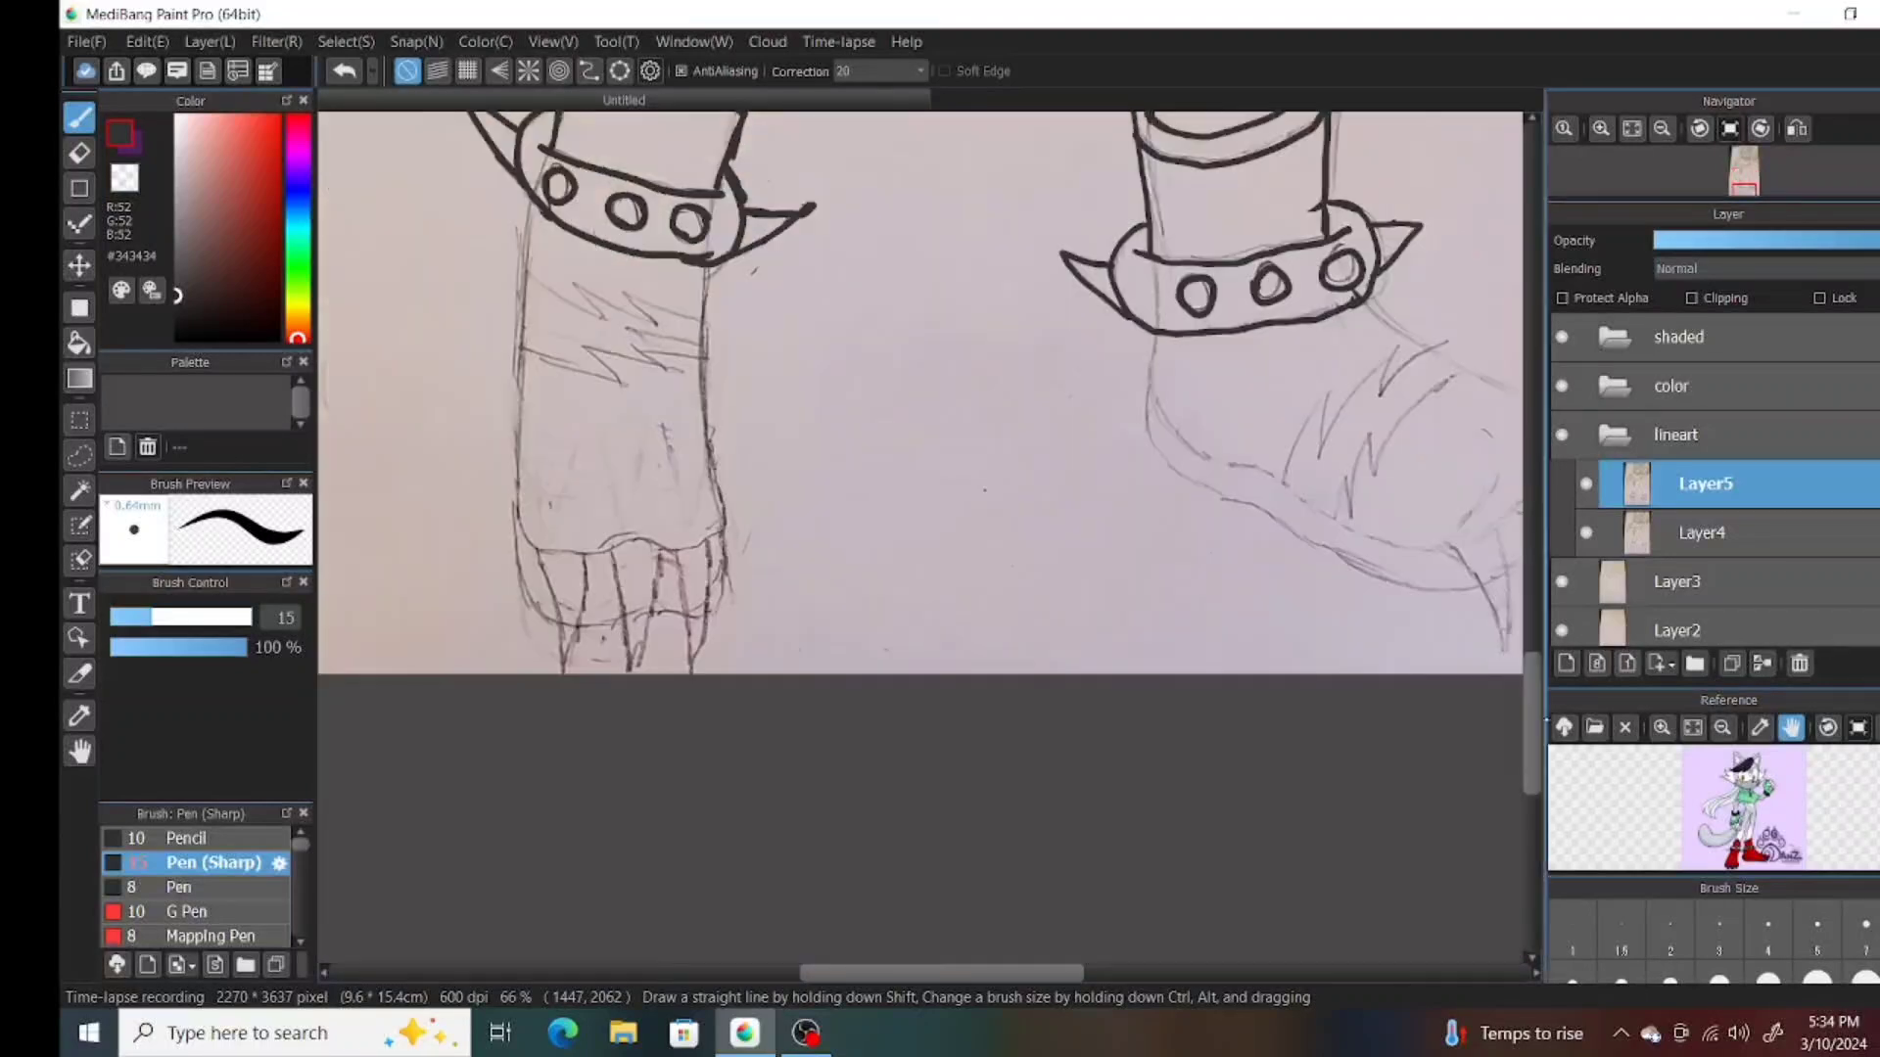
pyautogui.hscroll(2, 1076, 421)
pyautogui.moveTo(869, 384)
pyautogui.mouseDown()
pyautogui.moveTo(984, 529)
pyautogui.moveTo(1160, 599)
pyautogui.mouseUp()
pyautogui.moveTo(1079, 344)
pyautogui.mouseDown()
pyautogui.moveTo(1273, 448)
pyautogui.moveTo(1265, 538)
pyautogui.moveTo(1164, 597)
pyautogui.mouseUp()
pyautogui.moveTo(863, 430)
pyautogui.mouseDown()
pyautogui.moveTo(1160, 636)
pyautogui.moveTo(1218, 609)
pyautogui.moveTo(1275, 541)
pyautogui.moveTo(1301, 548)
pyautogui.moveTo(1253, 587)
pyautogui.moveTo(1287, 455)
pyautogui.mouseUp()
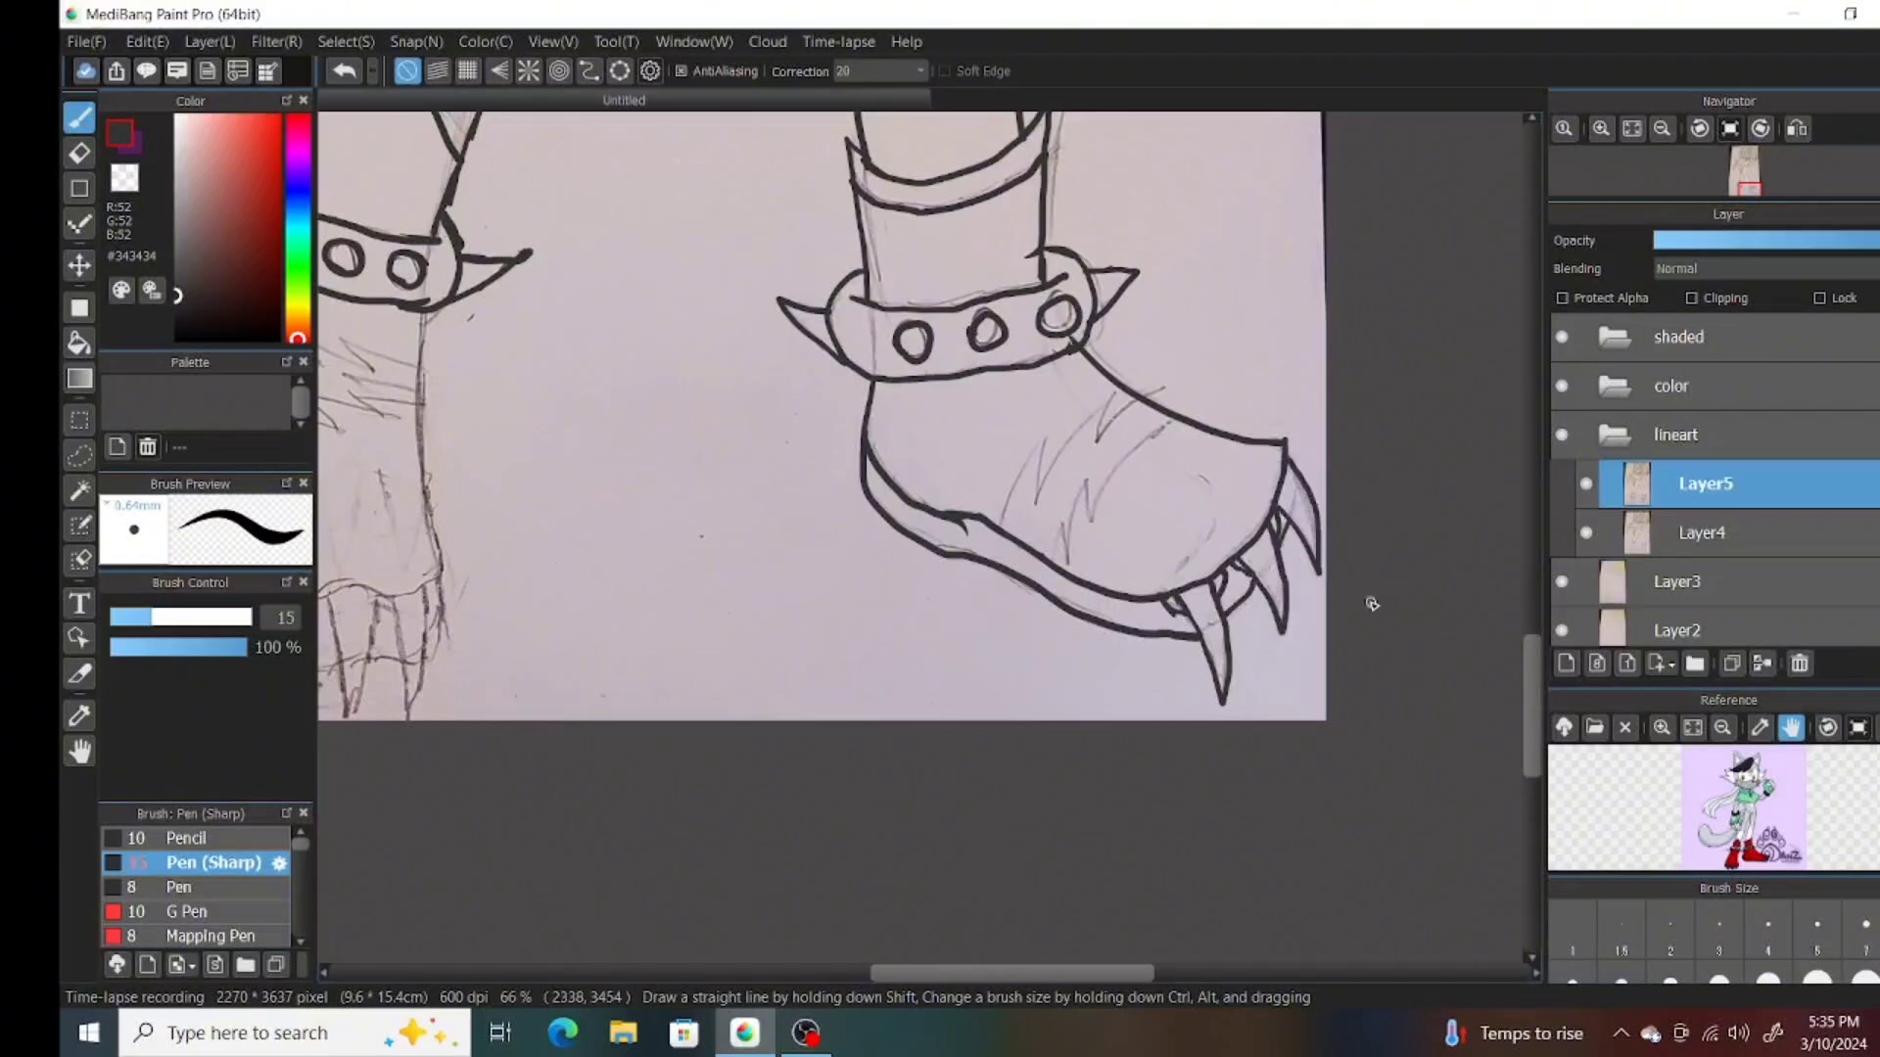
pyautogui.moveTo(1063, 538)
pyautogui.mouseDown()
pyautogui.moveTo(1036, 507)
pyautogui.moveTo(1131, 428)
pyautogui.moveTo(1061, 533)
pyautogui.moveTo(1185, 413)
pyautogui.mouseUp()
# Trace the left foot's outline, the zigzag markings across it, and its claws.
pyautogui.hscroll(-3, 1002, 789)
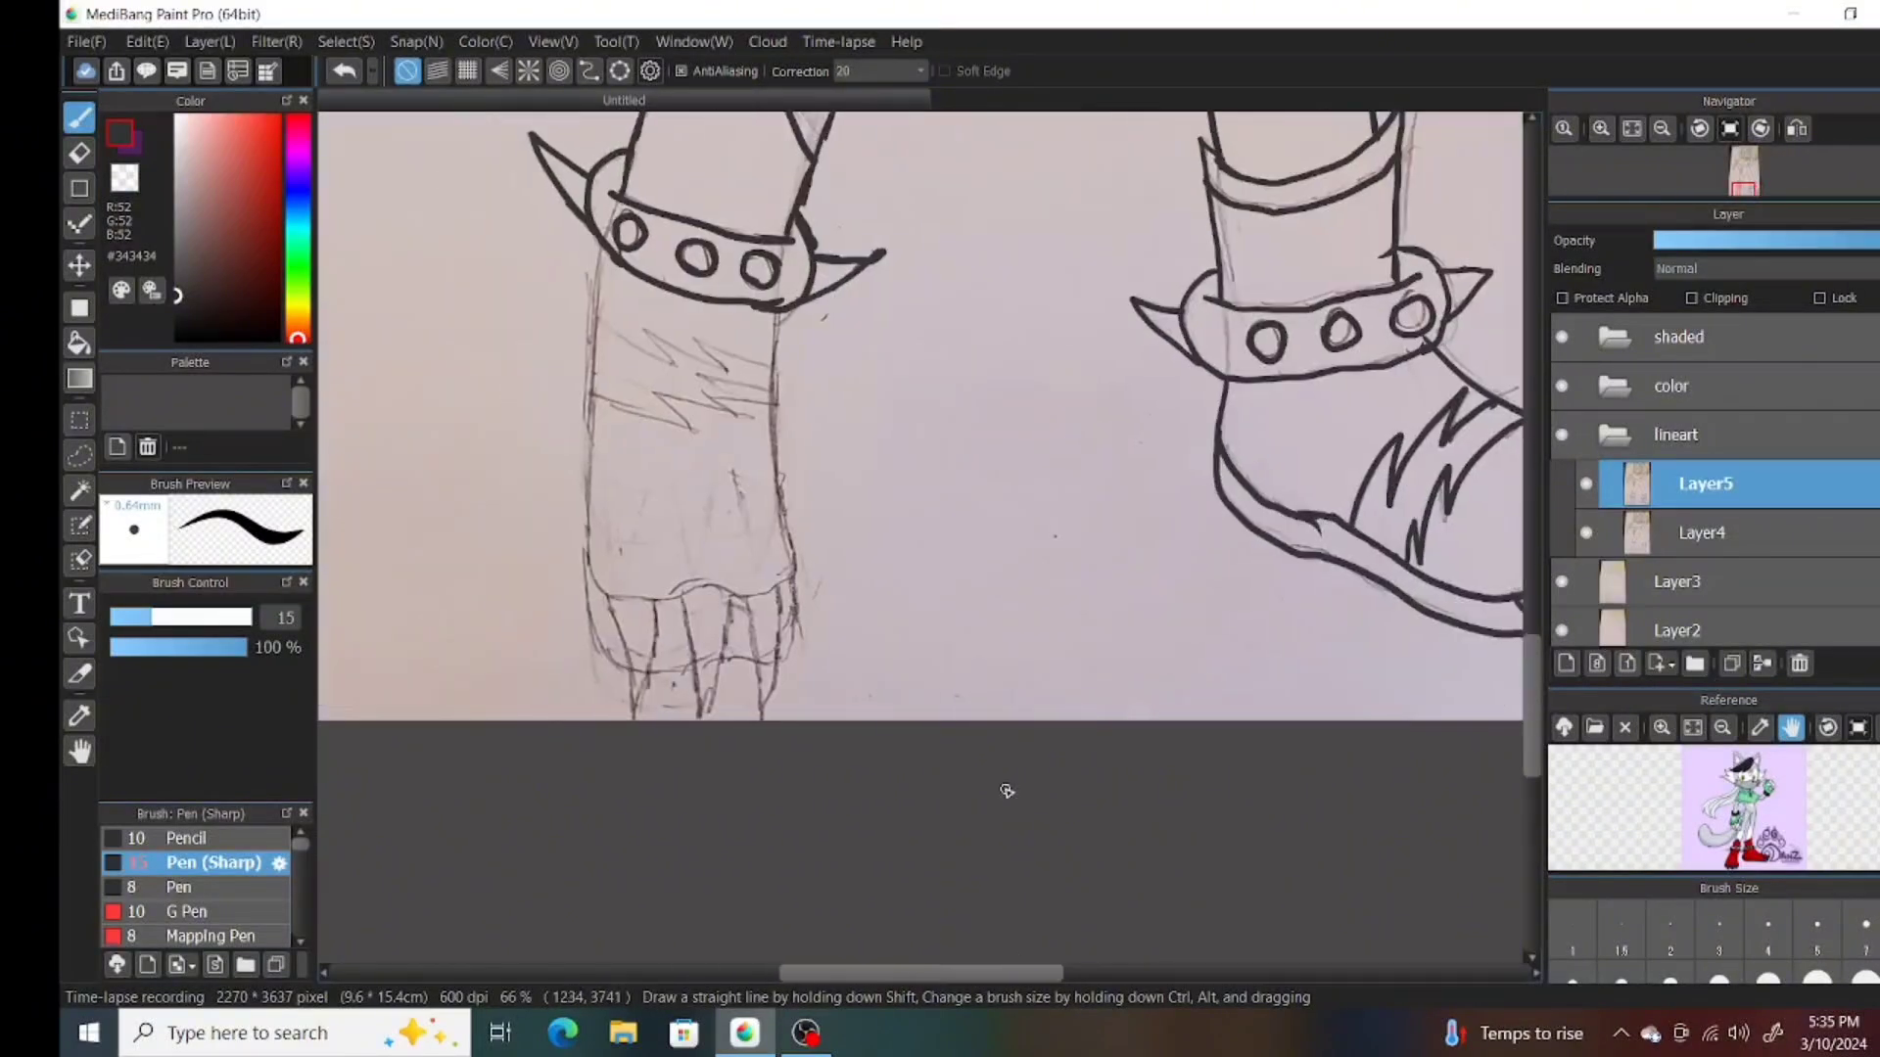
pyautogui.moveTo(587, 405); pyautogui.dragTo(794, 587)
pyautogui.moveTo(779, 313); pyautogui.dragTo(795, 578)
pyautogui.moveTo(599, 399)
pyautogui.mouseDown()
pyautogui.moveTo(690, 431)
pyautogui.moveTo(765, 411)
pyautogui.mouseUp()
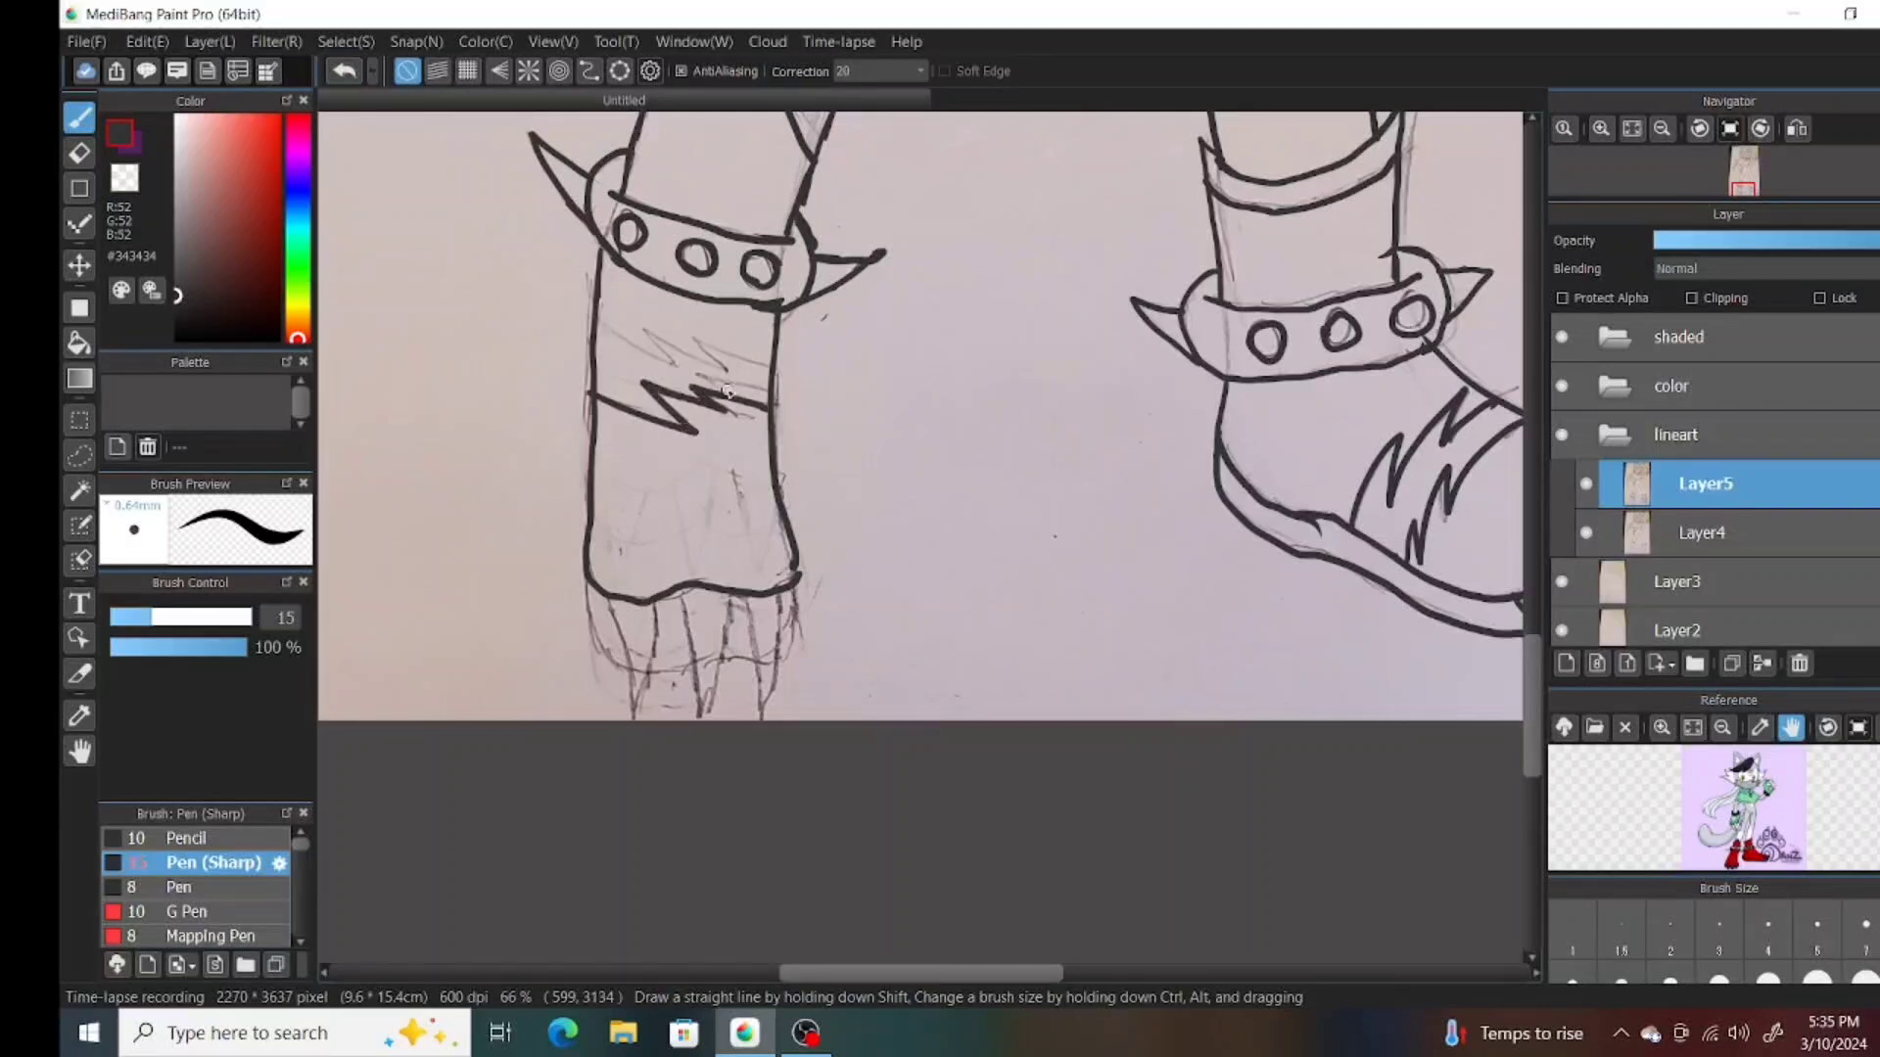
pyautogui.moveTo(599, 315); pyautogui.dragTo(750, 373)
pyautogui.moveTo(588, 587)
pyautogui.mouseDown()
pyautogui.moveTo(631, 656)
pyautogui.moveTo(669, 656)
pyautogui.moveTo(632, 711)
pyautogui.moveTo(640, 605)
pyautogui.moveTo(741, 584)
pyautogui.moveTo(682, 586)
pyautogui.moveTo(725, 638)
pyautogui.moveTo(796, 576)
pyautogui.moveTo(782, 616)
pyautogui.moveTo(785, 617)
pyautogui.mouseUp()
pyautogui.scroll(-5, 803, 678)
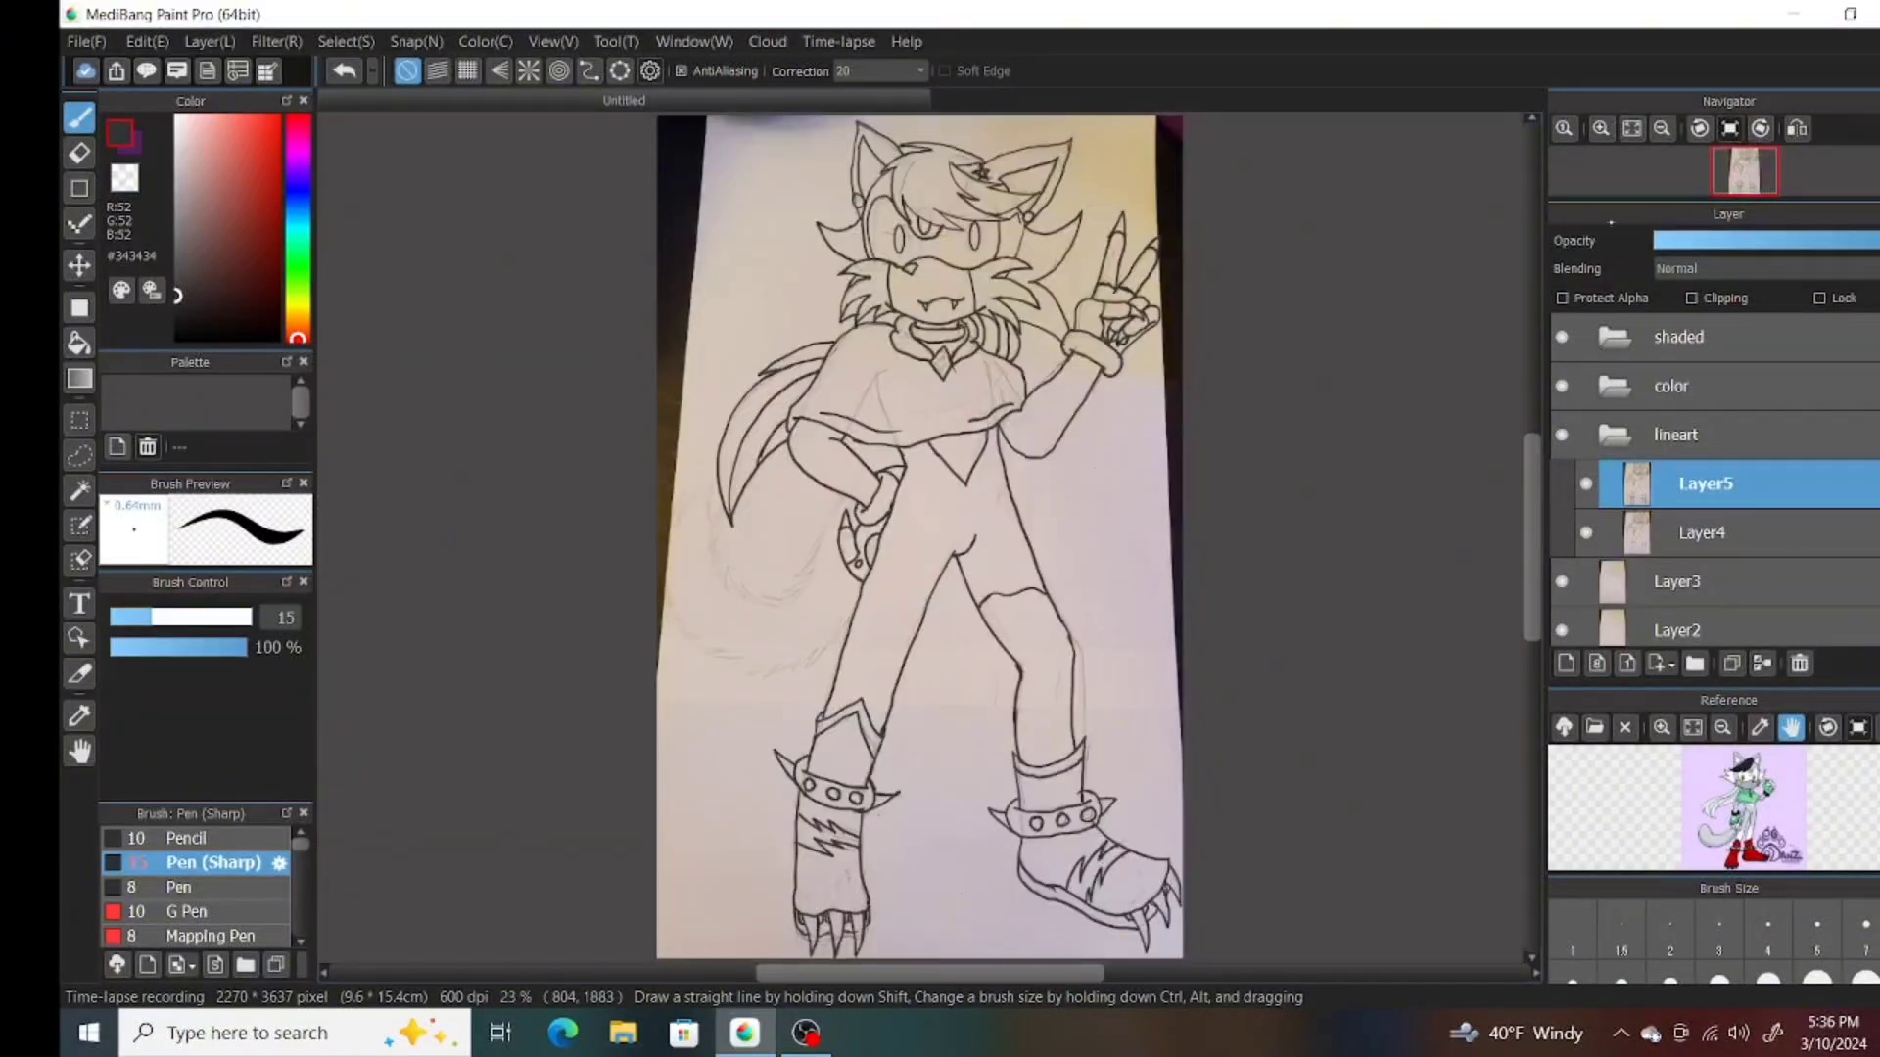
# Trace the inner and outer edges of the bushy tail with jagged fur strokes.
pyautogui.scroll(4, 625, 480)
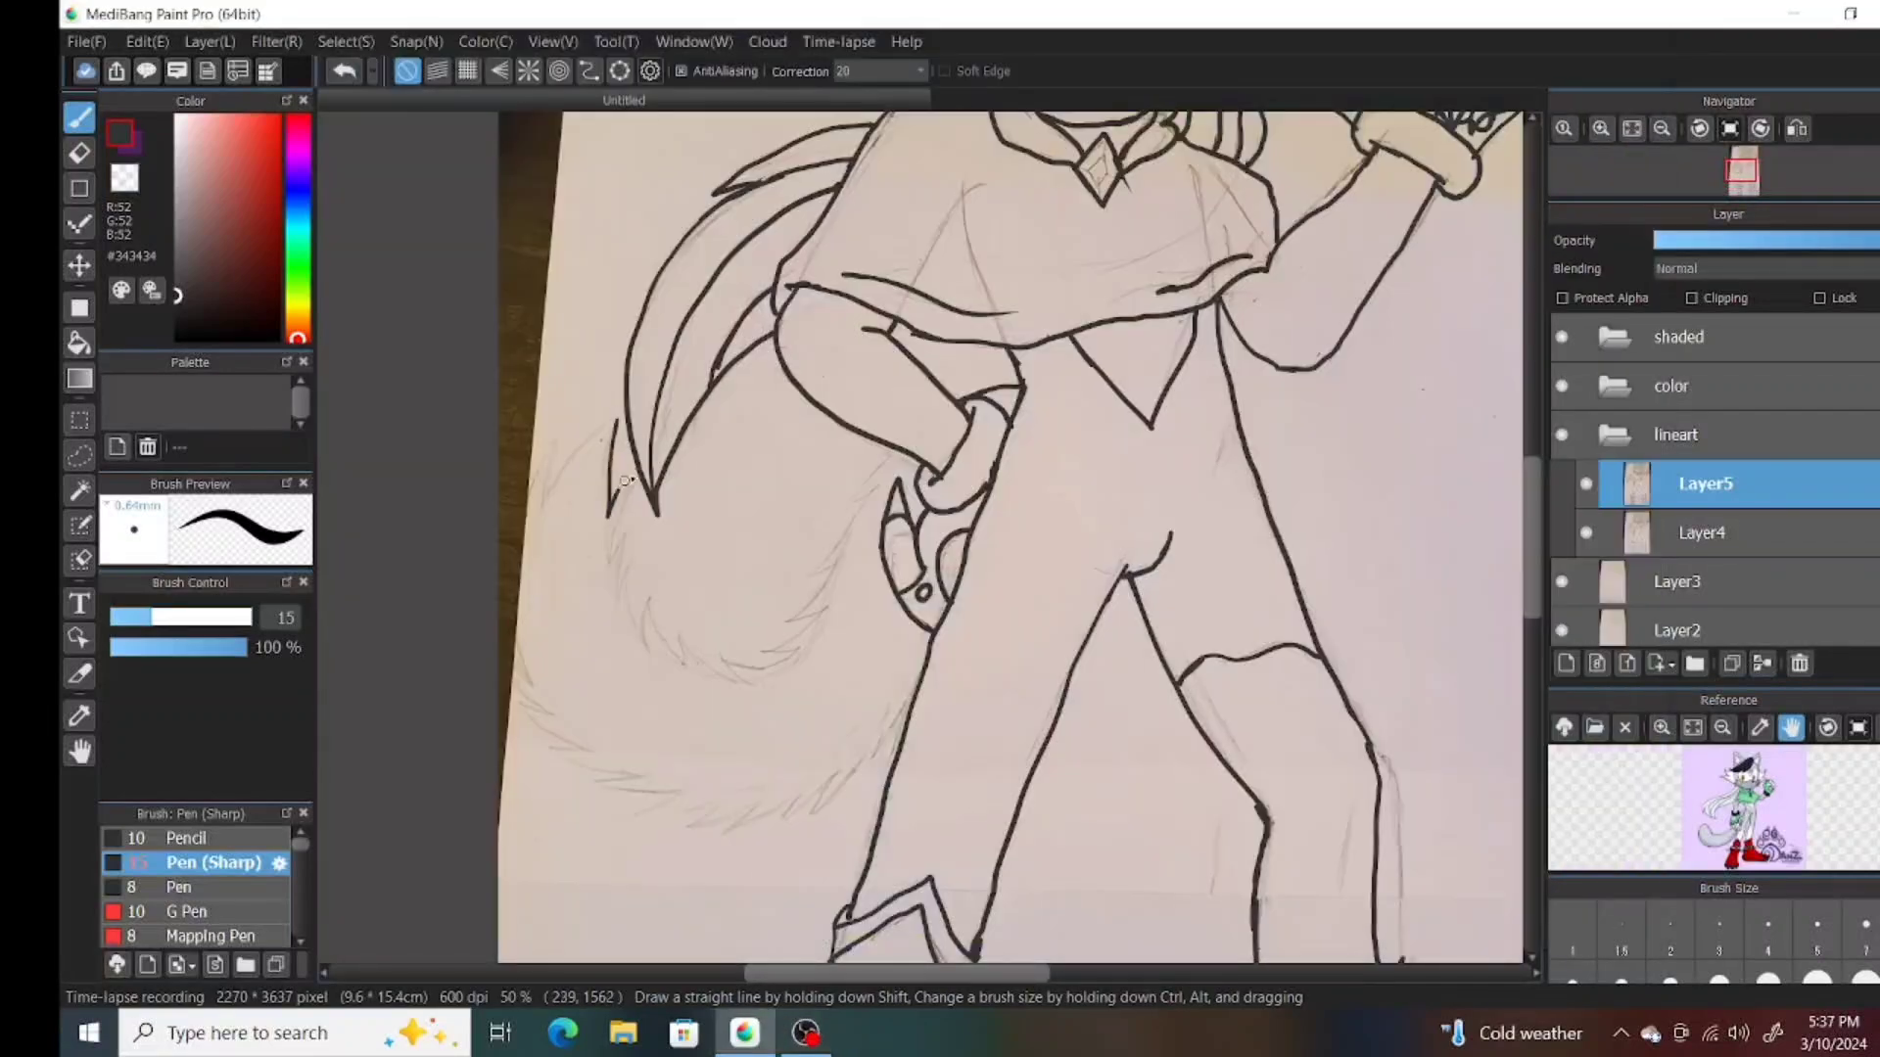
pyautogui.moveTo(625, 481)
pyautogui.mouseDown()
pyautogui.moveTo(622, 583)
pyautogui.moveTo(676, 665)
pyautogui.moveTo(749, 681)
pyautogui.mouseUp()
pyautogui.click(1761, 128)
pyautogui.click(1762, 128)
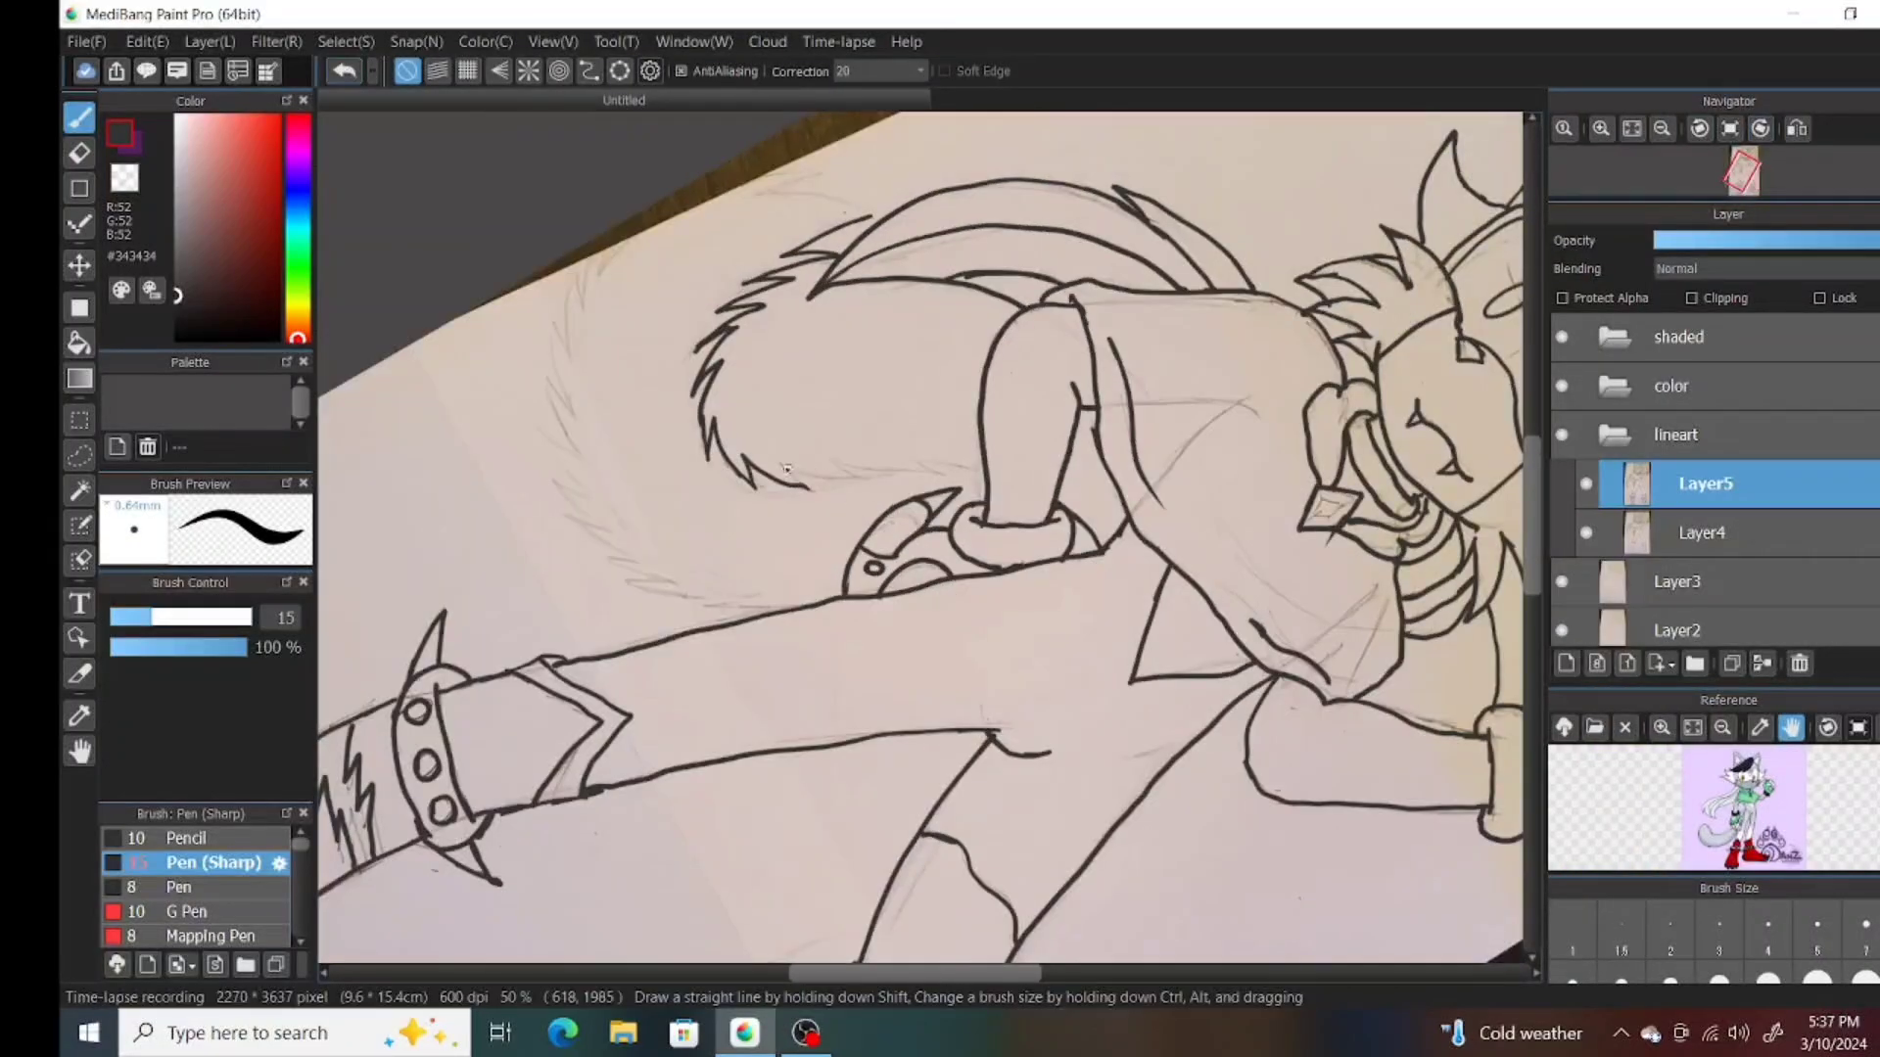
pyautogui.moveTo(783, 596)
pyautogui.mouseDown()
pyautogui.moveTo(649, 591)
pyautogui.moveTo(544, 489)
pyautogui.moveTo(524, 323)
pyautogui.moveTo(634, 230)
pyautogui.mouseUp()
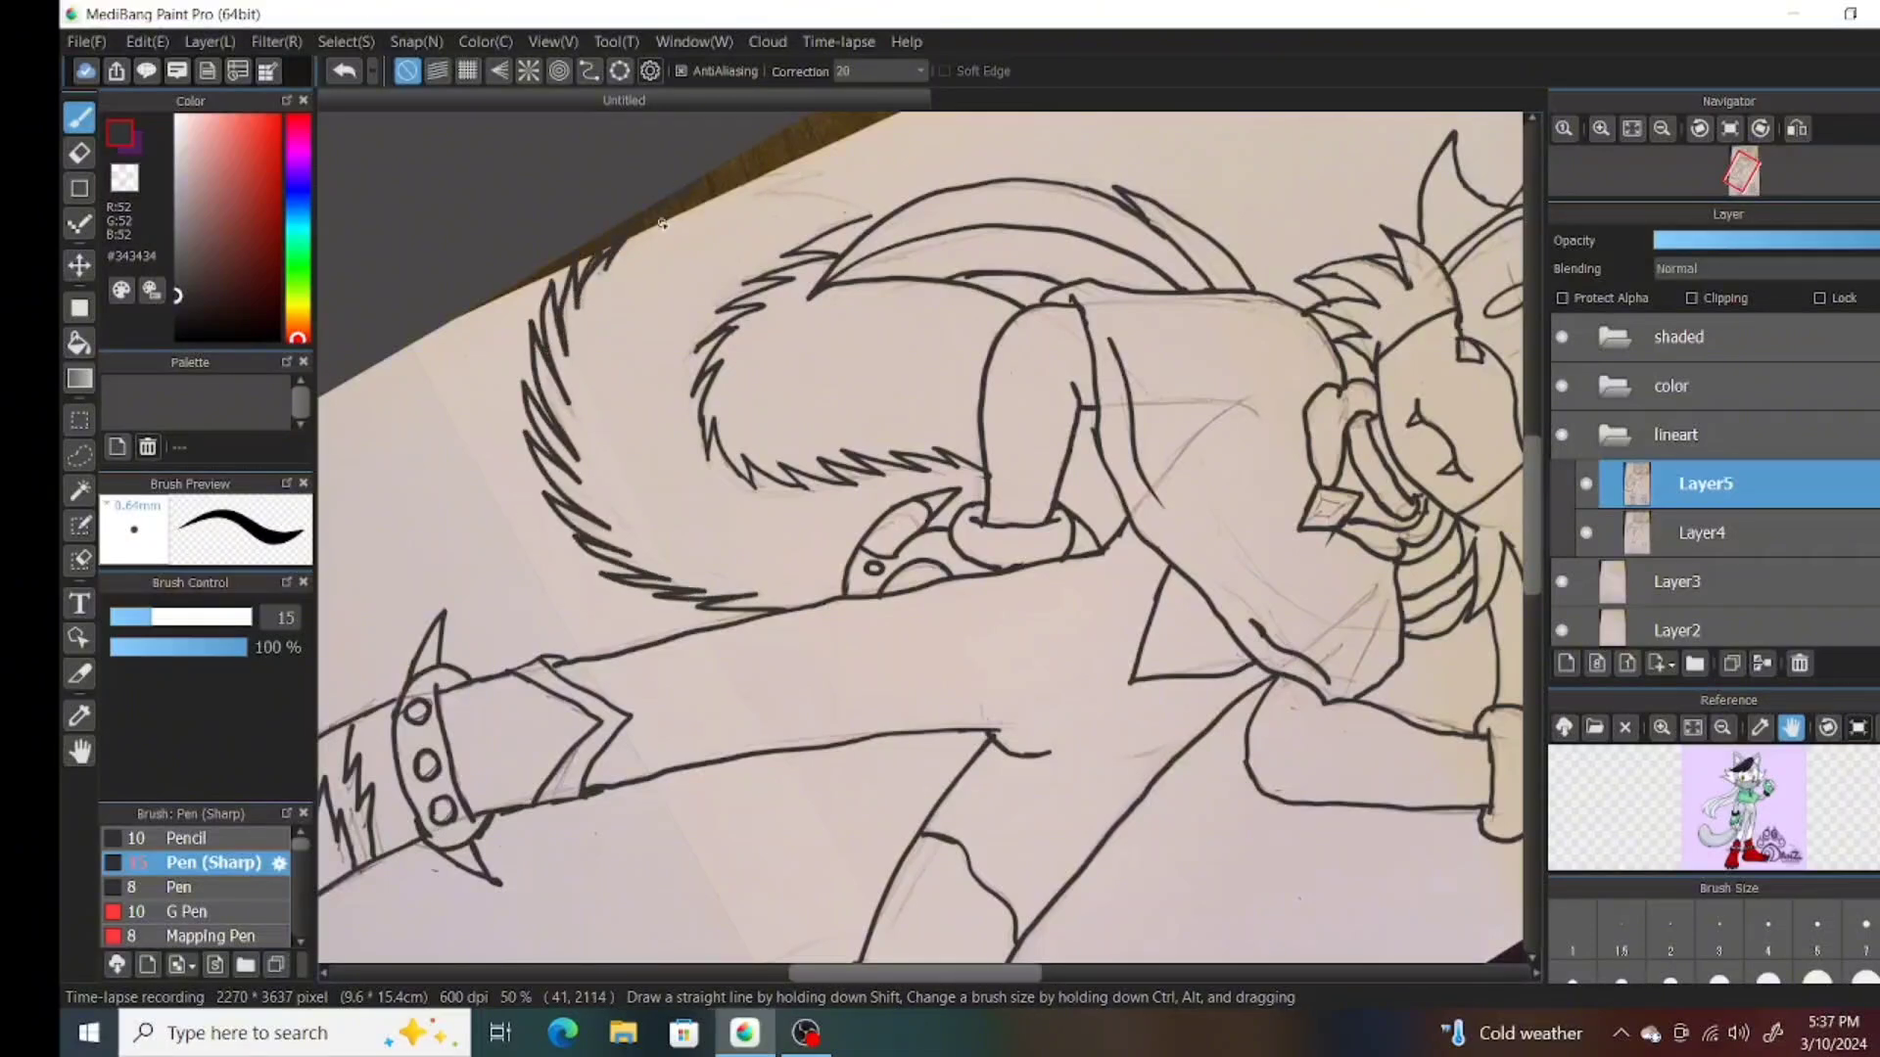
pyautogui.click(1761, 128)
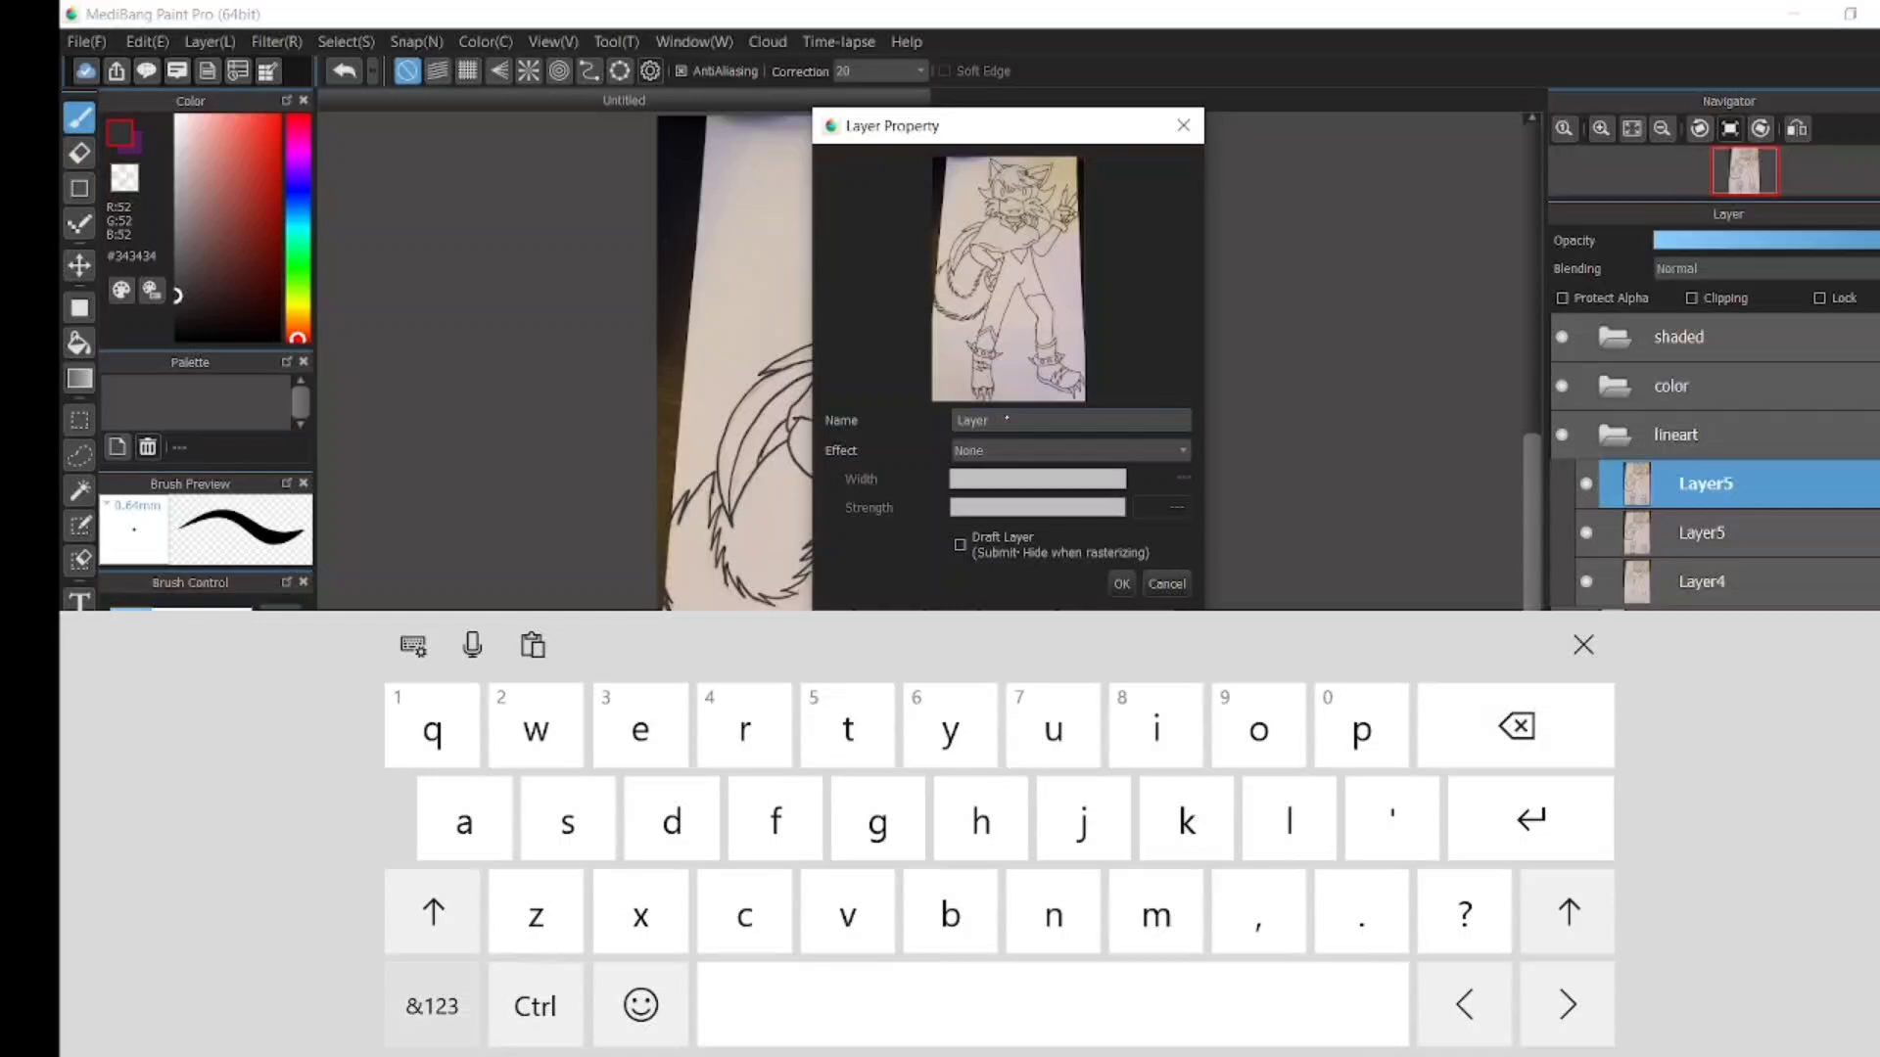
# Name the duplicated inked layer Layer6 and convert it to black-and-white line art with Extracting Lines.
pyautogui.click(1123, 577)
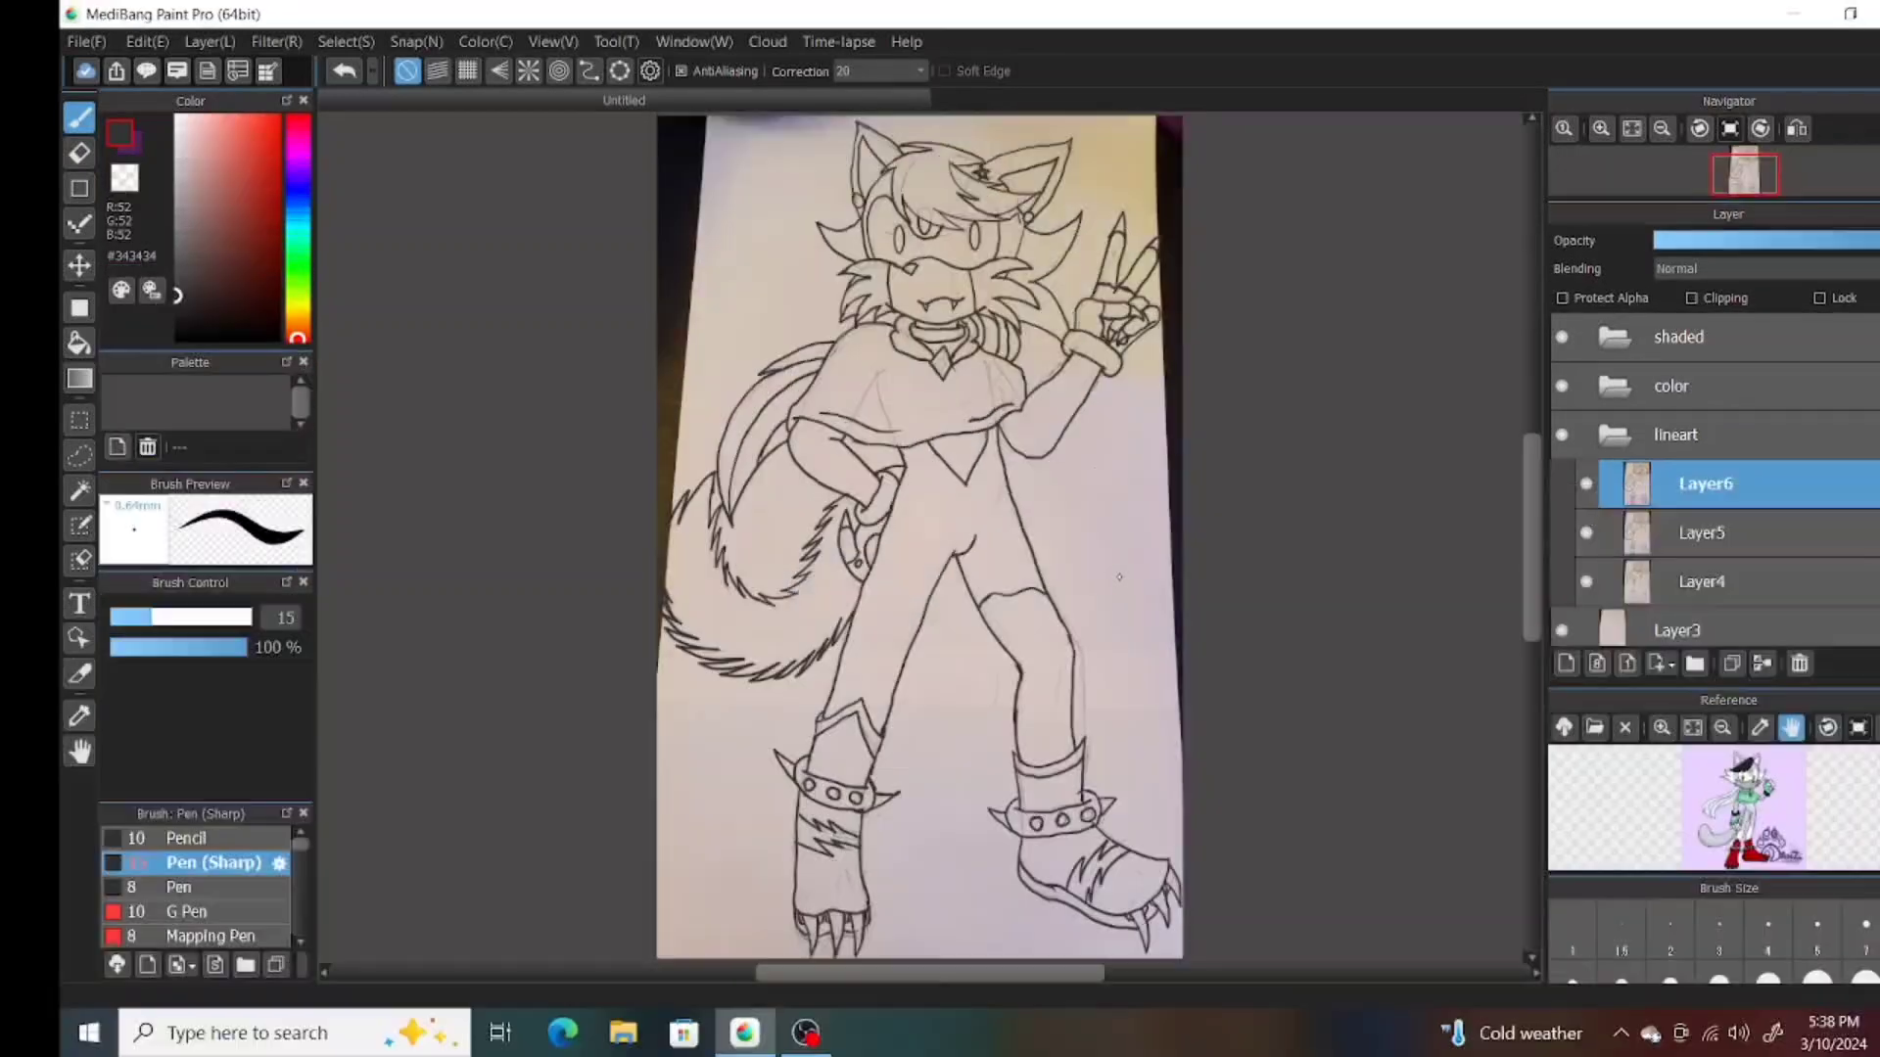
pyautogui.scroll(-2, 1713, 489)
pyautogui.click(276, 42)
pyautogui.click(294, 71)
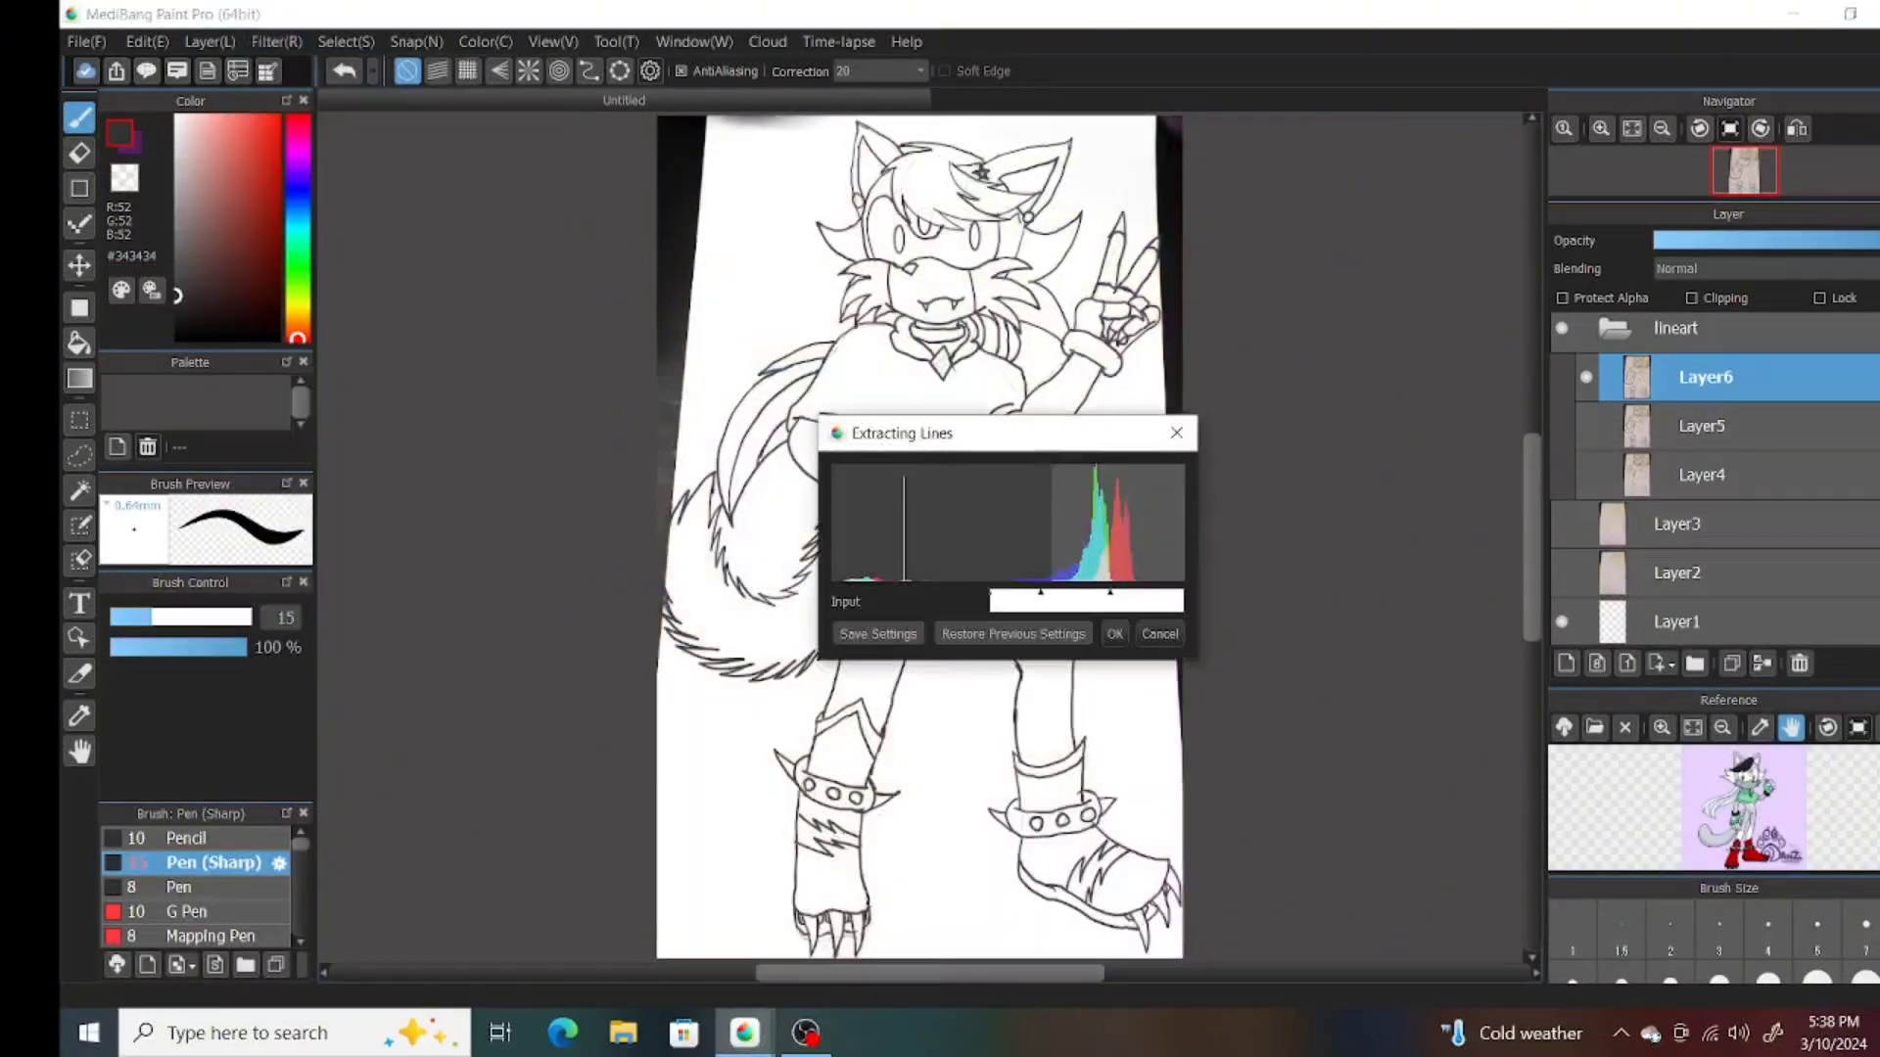
pyautogui.click(1116, 634)
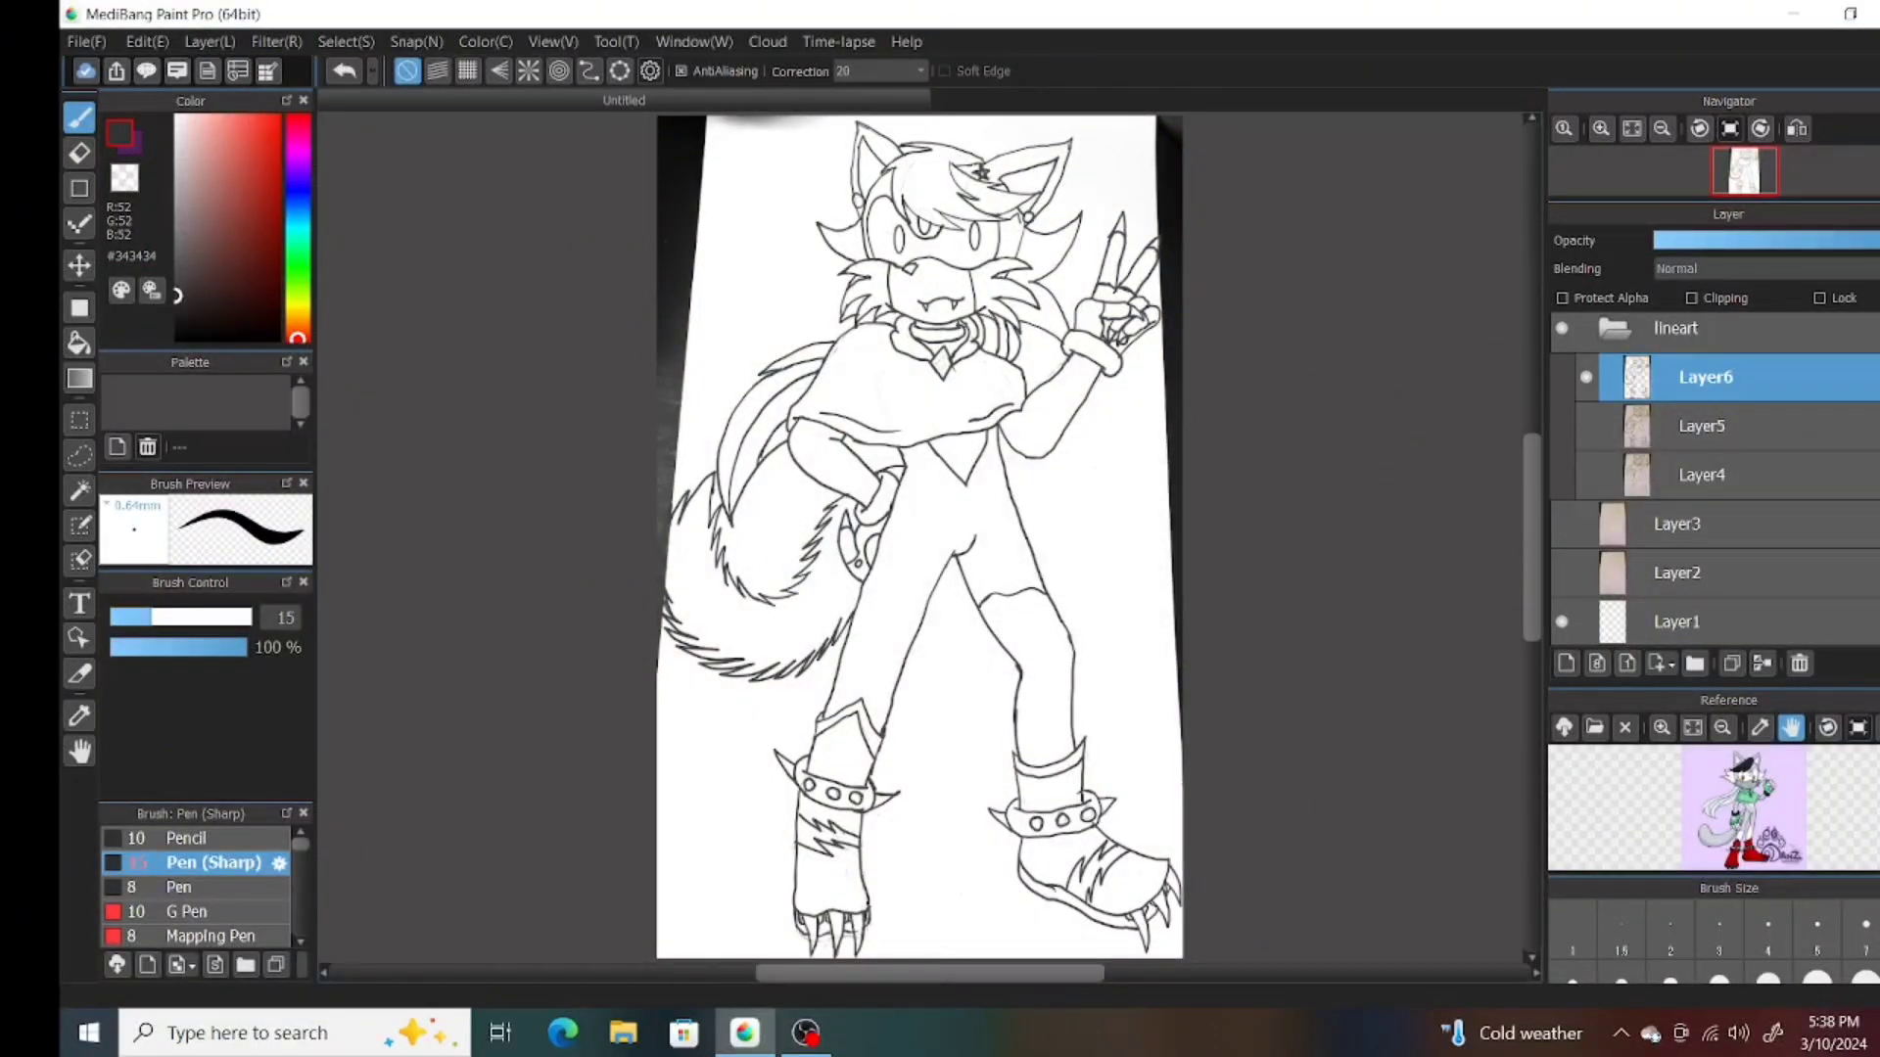
# Duplicate the extracted line art as Layer7 in the color folder and add an empty layer above it.
pyautogui.click(1732, 663)
pyautogui.doubleClick(1706, 377)
pyautogui.click(1116, 579)
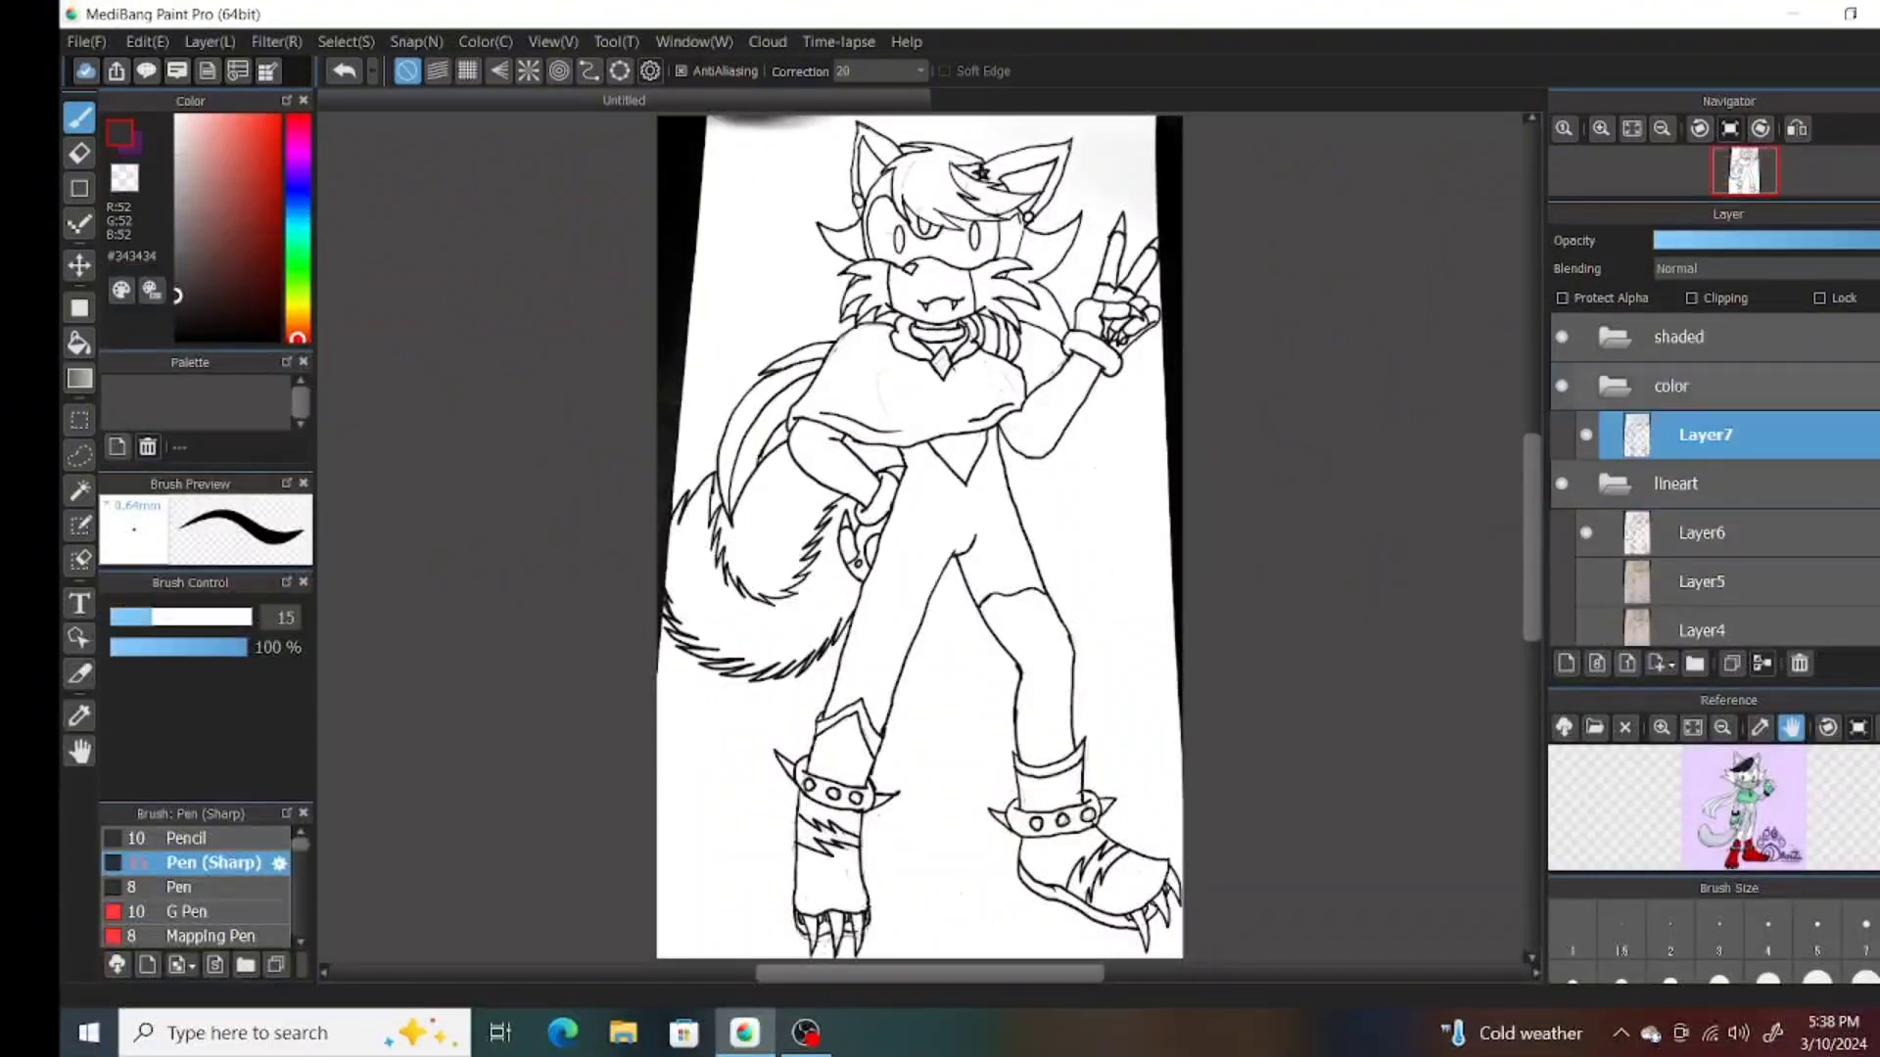
pyautogui.click(1565, 663)
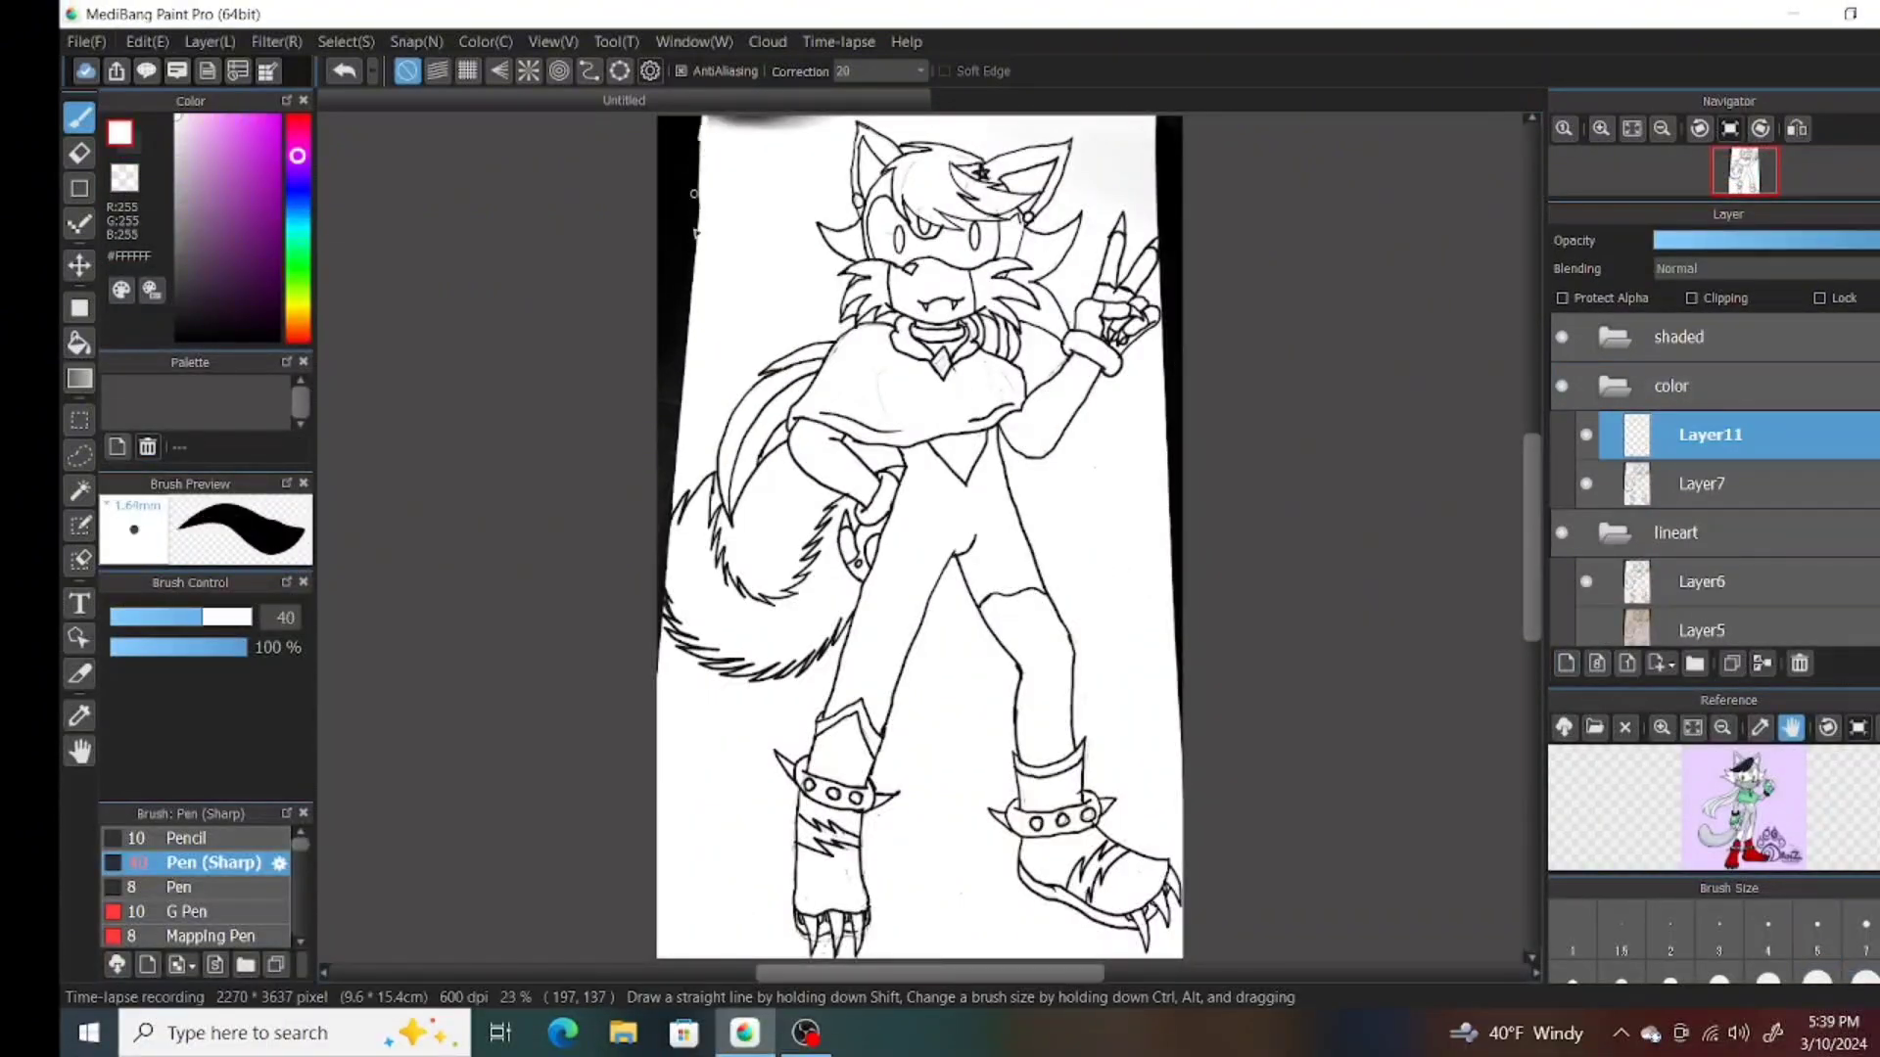
# Paint white (#FFFFFF) over the dark photo margins on both sides of the character and undo the last stroke.
pyautogui.moveTo(696, 232)
pyautogui.mouseDown()
pyautogui.moveTo(822, 121)
pyautogui.moveTo(675, 338)
pyautogui.moveTo(674, 511)
pyautogui.mouseUp()
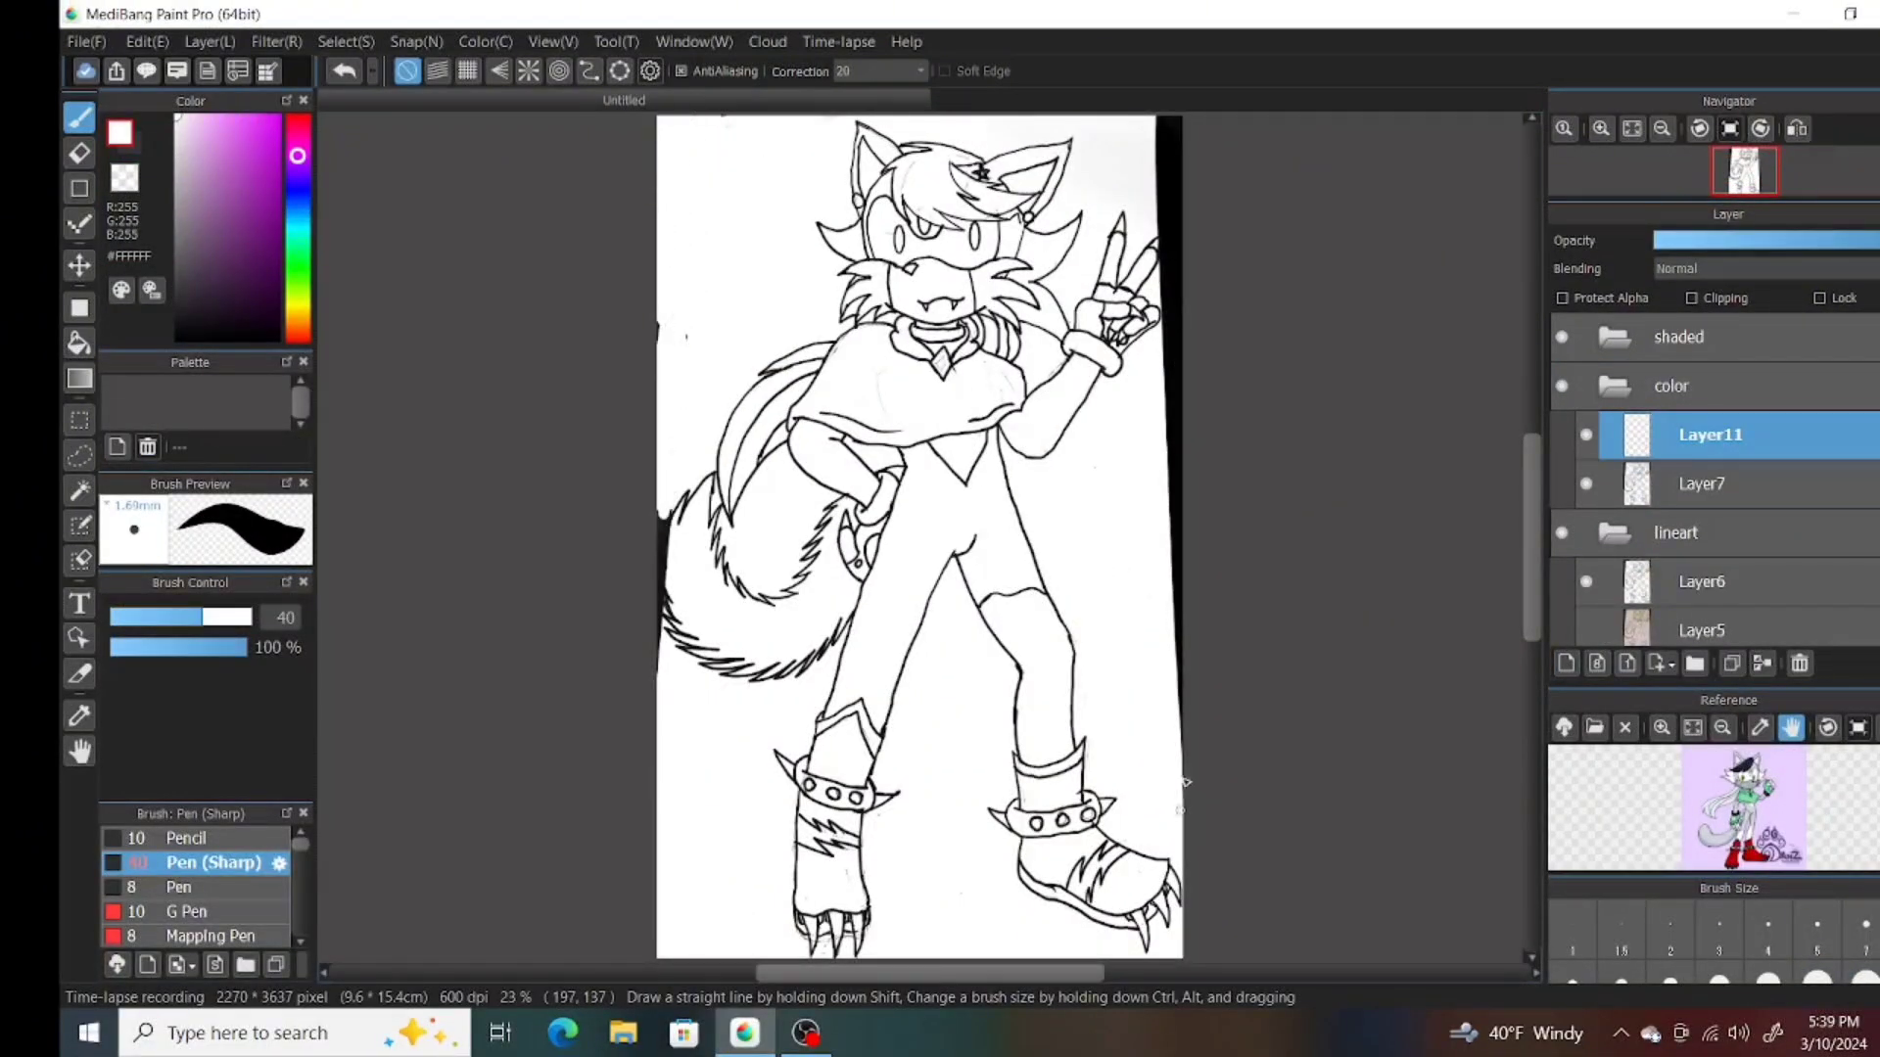
pyautogui.moveTo(1185, 781)
pyautogui.mouseDown()
pyautogui.moveTo(1163, 137)
pyautogui.moveTo(1167, 284)
pyautogui.mouseUp()
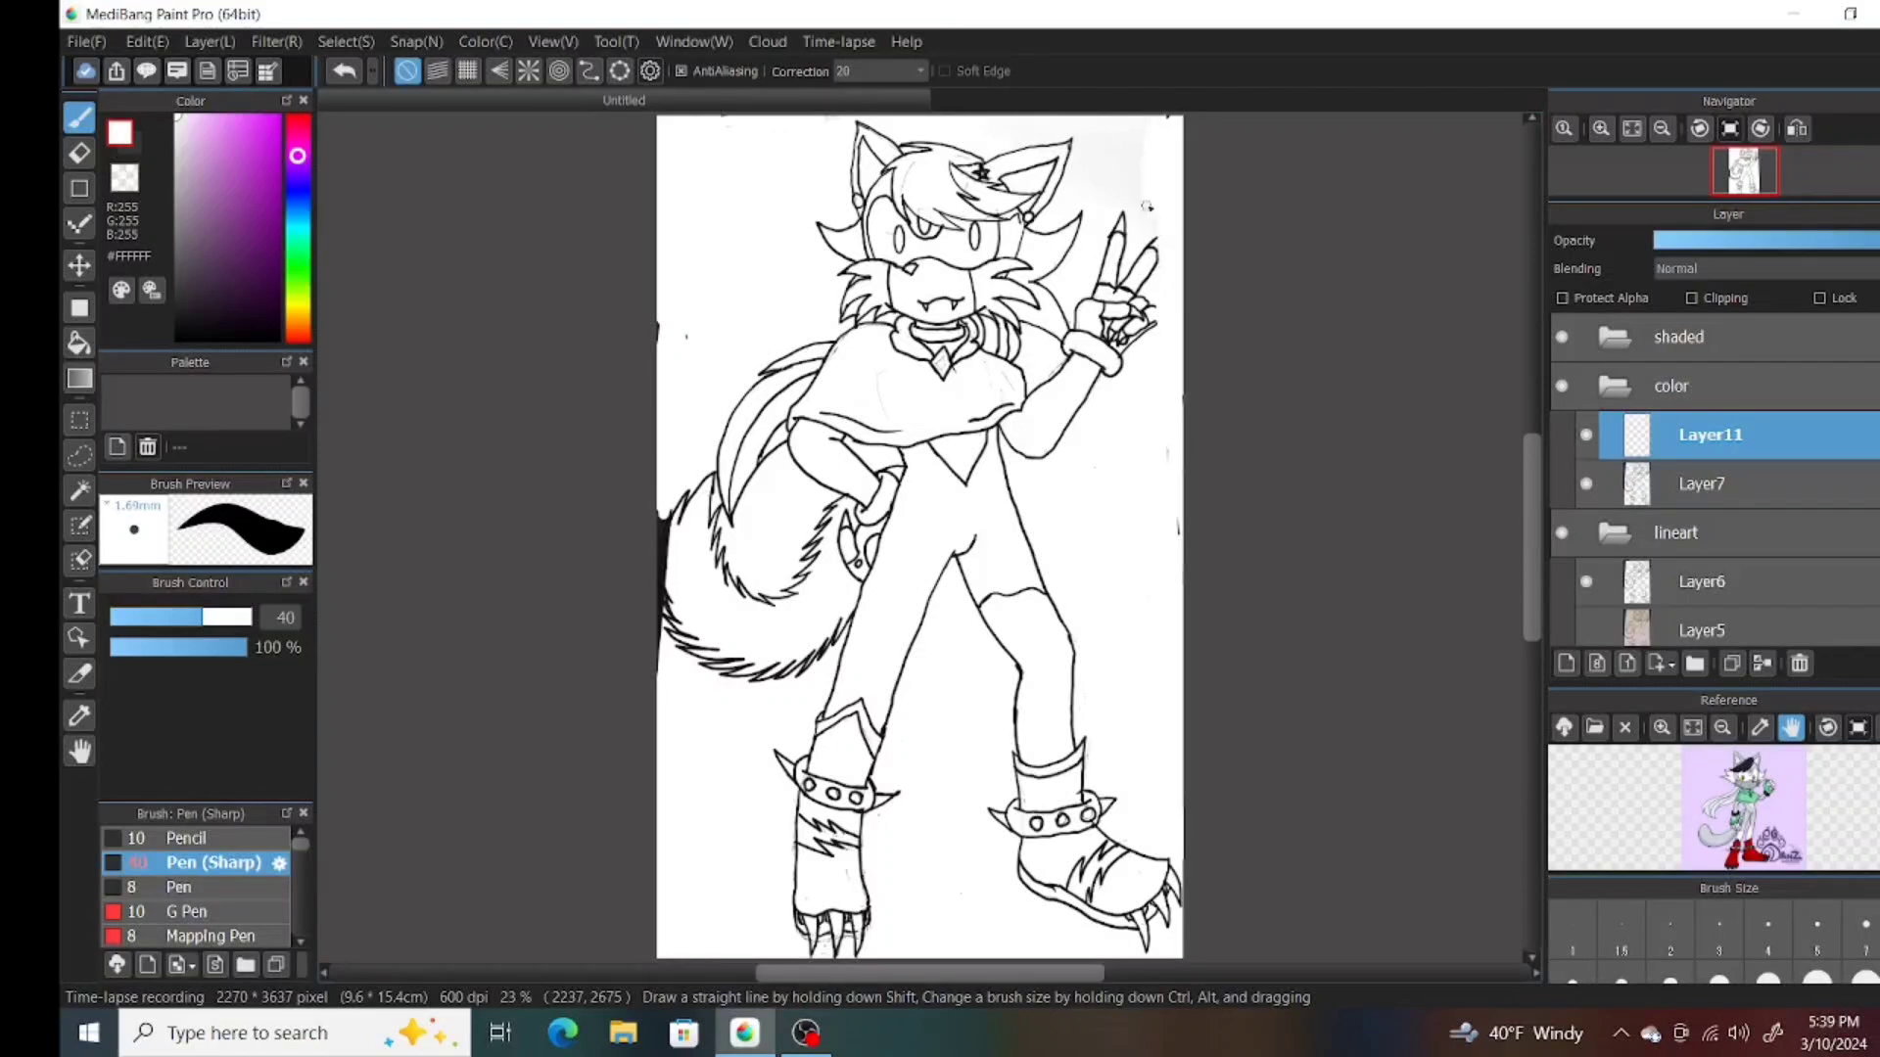
pyautogui.moveTo(1147, 206)
pyautogui.mouseDown()
pyautogui.moveTo(1129, 165)
pyautogui.moveTo(1185, 940)
pyautogui.mouseUp()
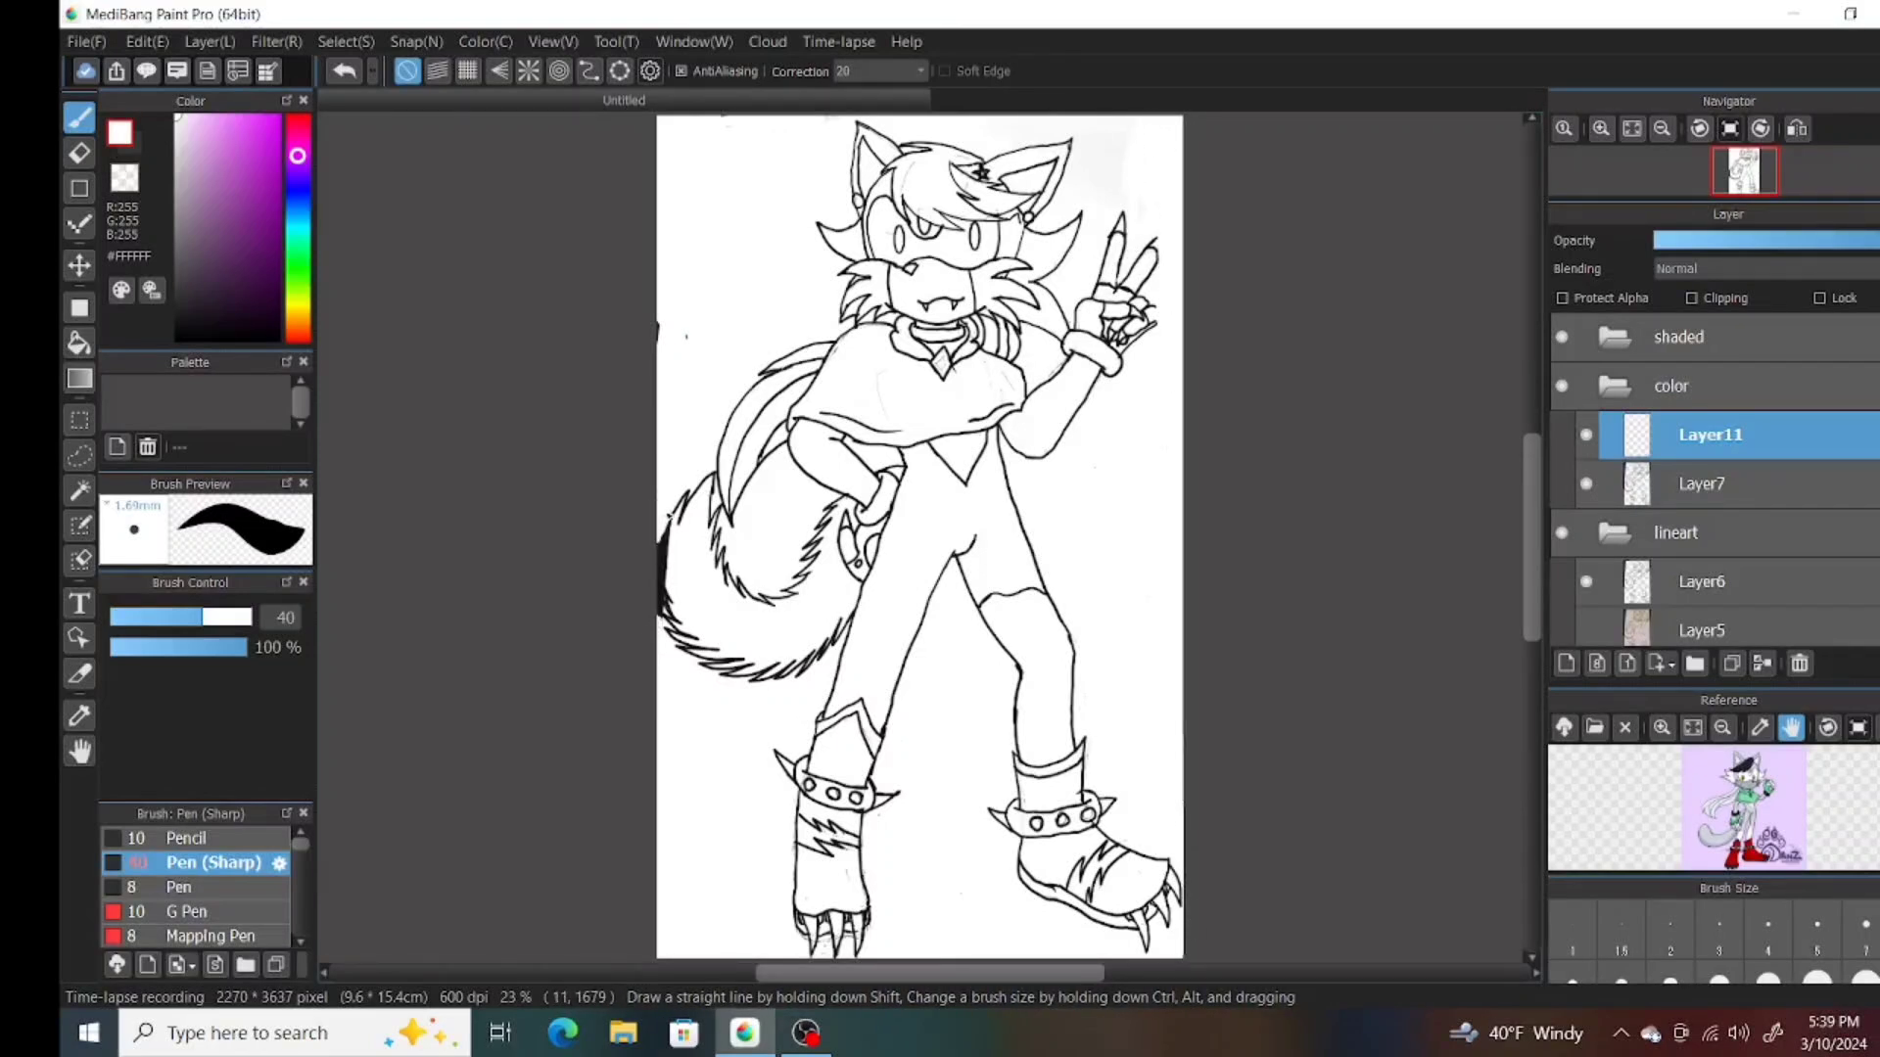
pyautogui.hotkey('ctrl', 'z')
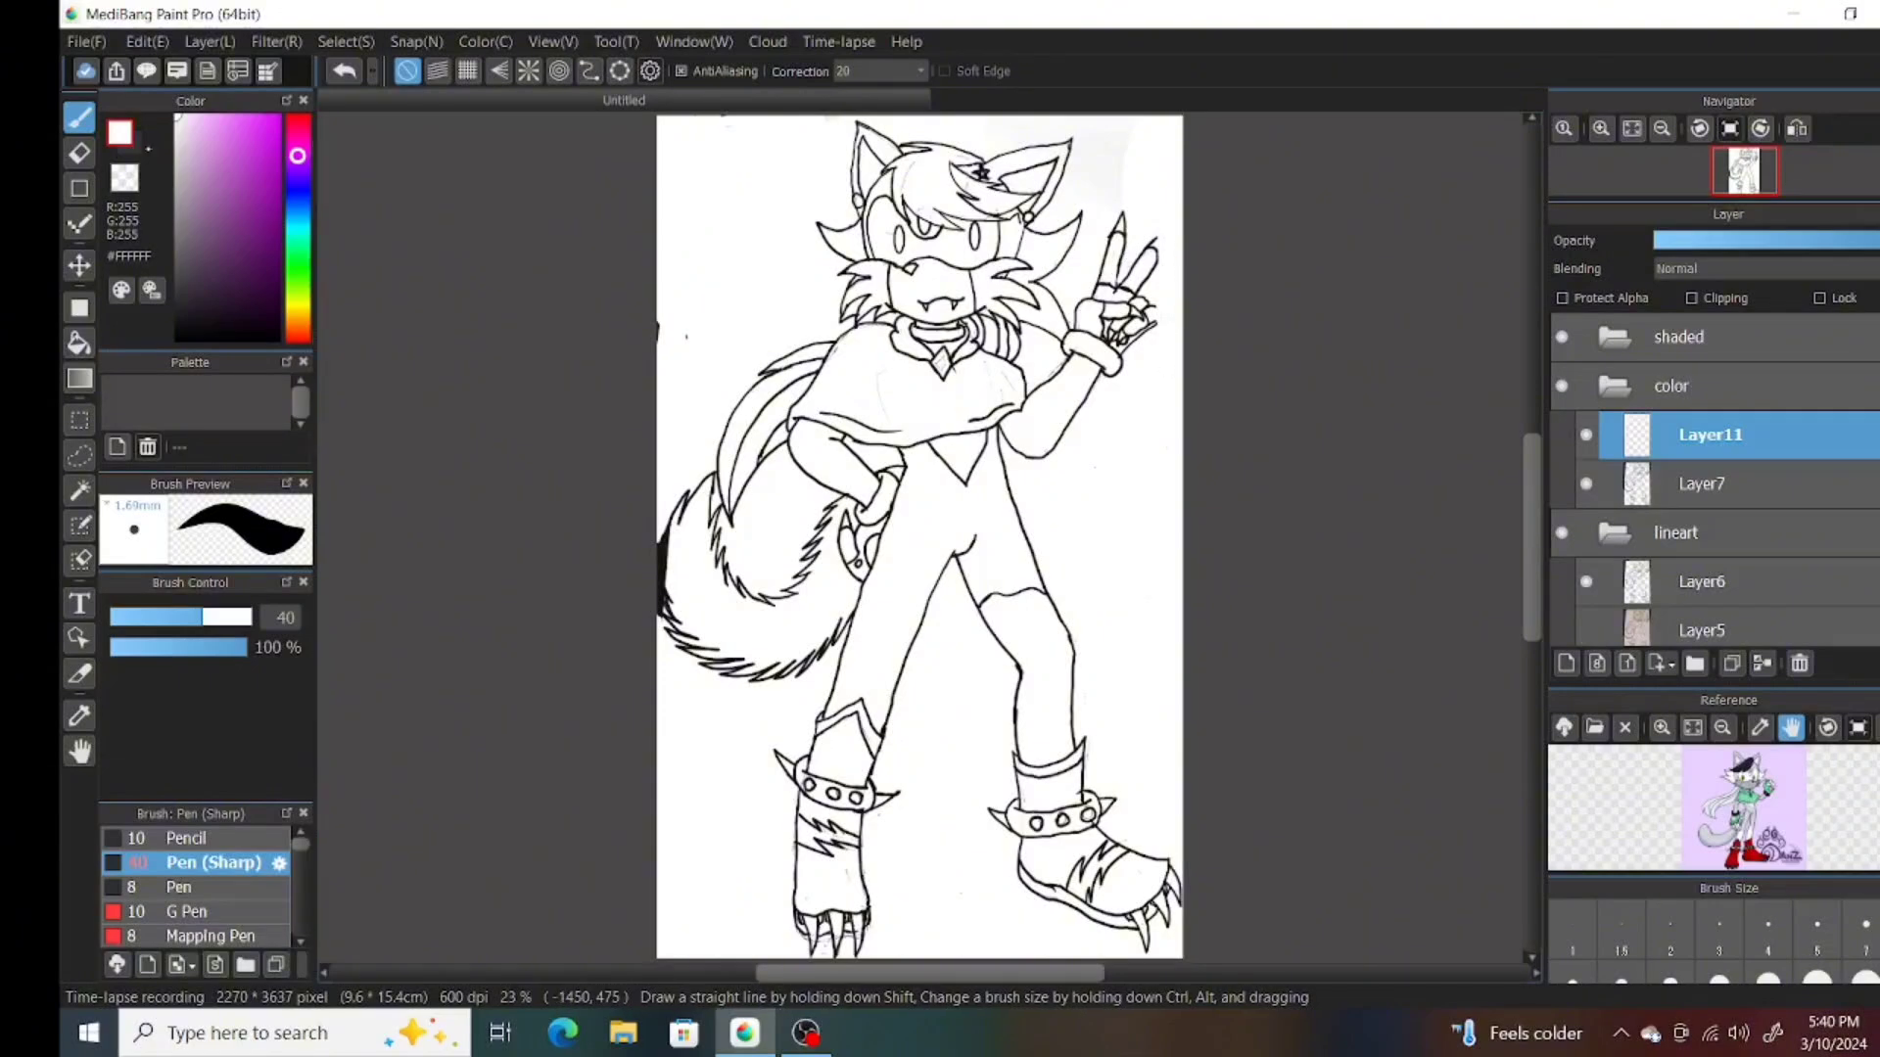
# Touch up the raised hand's finger and claw outlines, sampling the ink colour and comparing with the original inked layer.
pyautogui.scroll(2, 920, 536)
pyautogui.scroll(3, 920, 537)
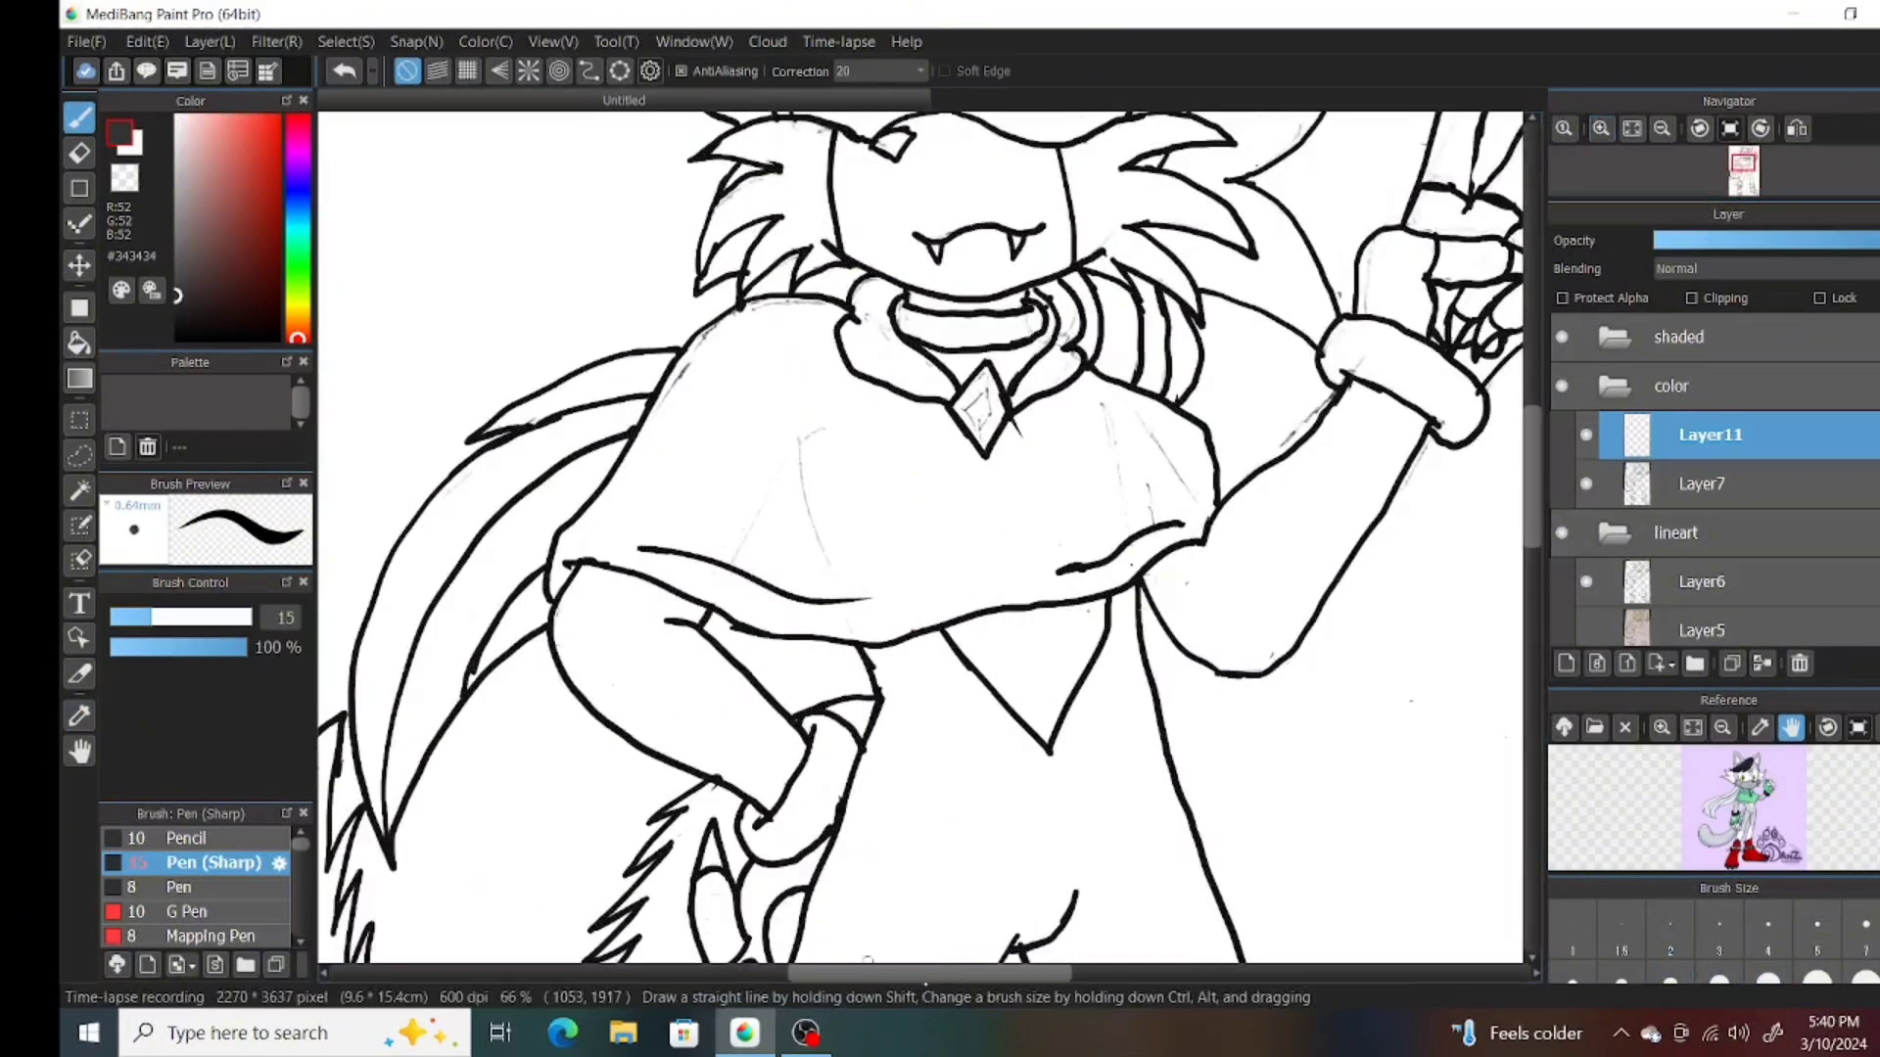
pyautogui.scroll(4, 867, 962)
pyautogui.hscroll(5, 867, 961)
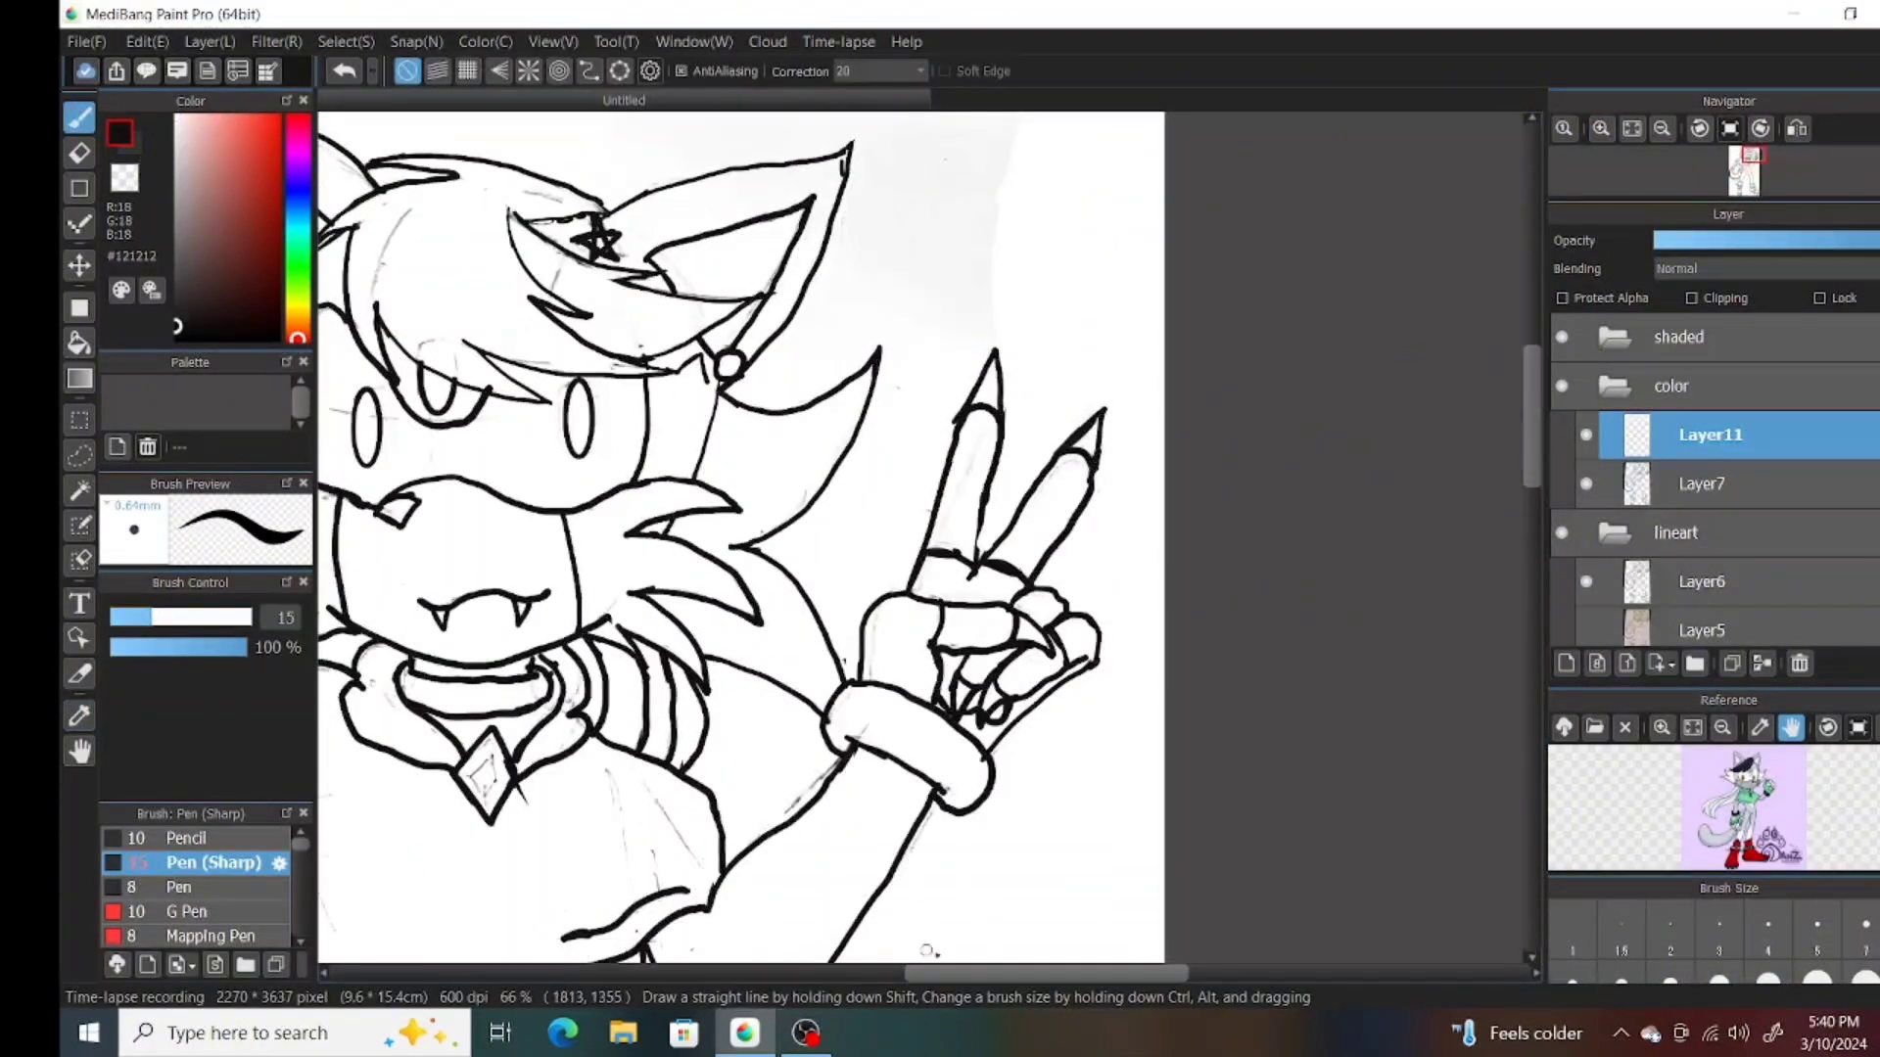
pyautogui.scroll(-4, 925, 950)
pyautogui.hscroll(-5, 925, 950)
pyautogui.click(1632, 128)
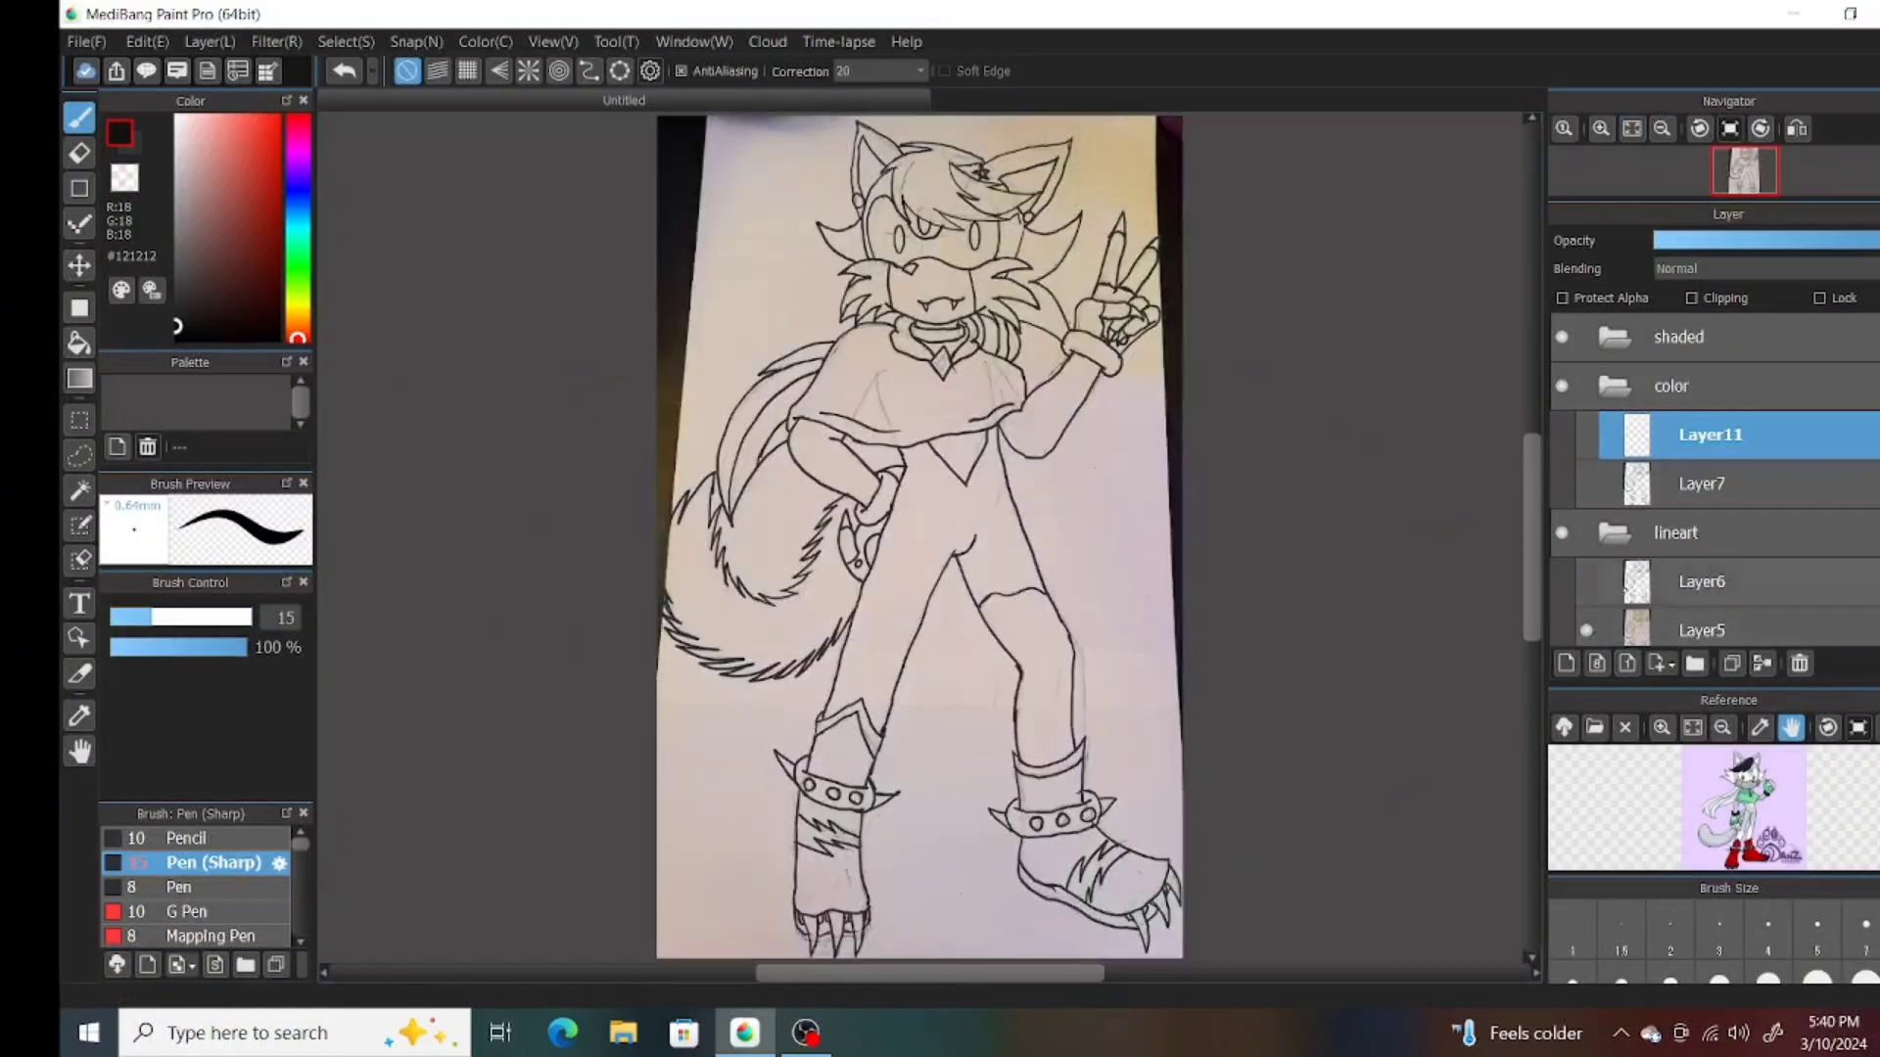
pyautogui.keyDown('alt'); pyautogui.click(1116, 192); pyautogui.keyUp('alt')
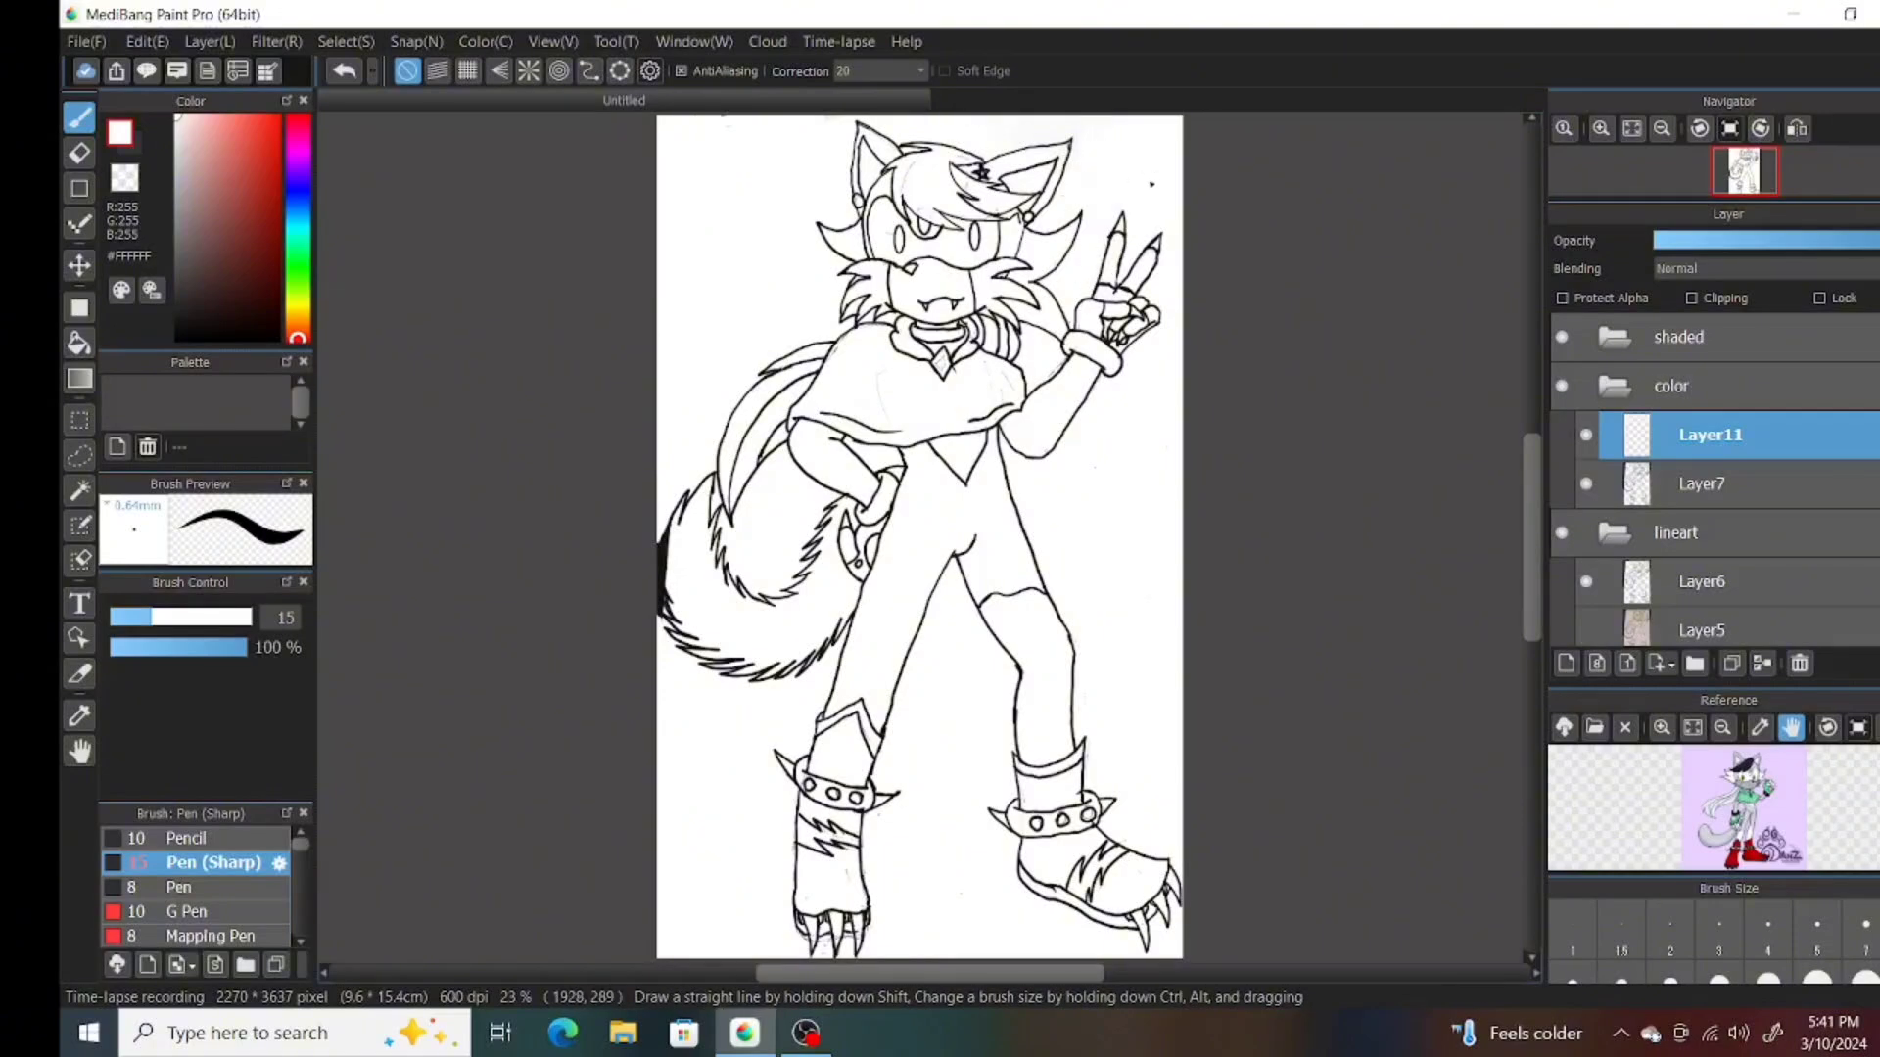
# Add another layer at the top of the color folder and name it Layer9.
pyautogui.click(1565, 662)
pyautogui.doubleClick(1710, 434)
pyautogui.click(432, 1007)
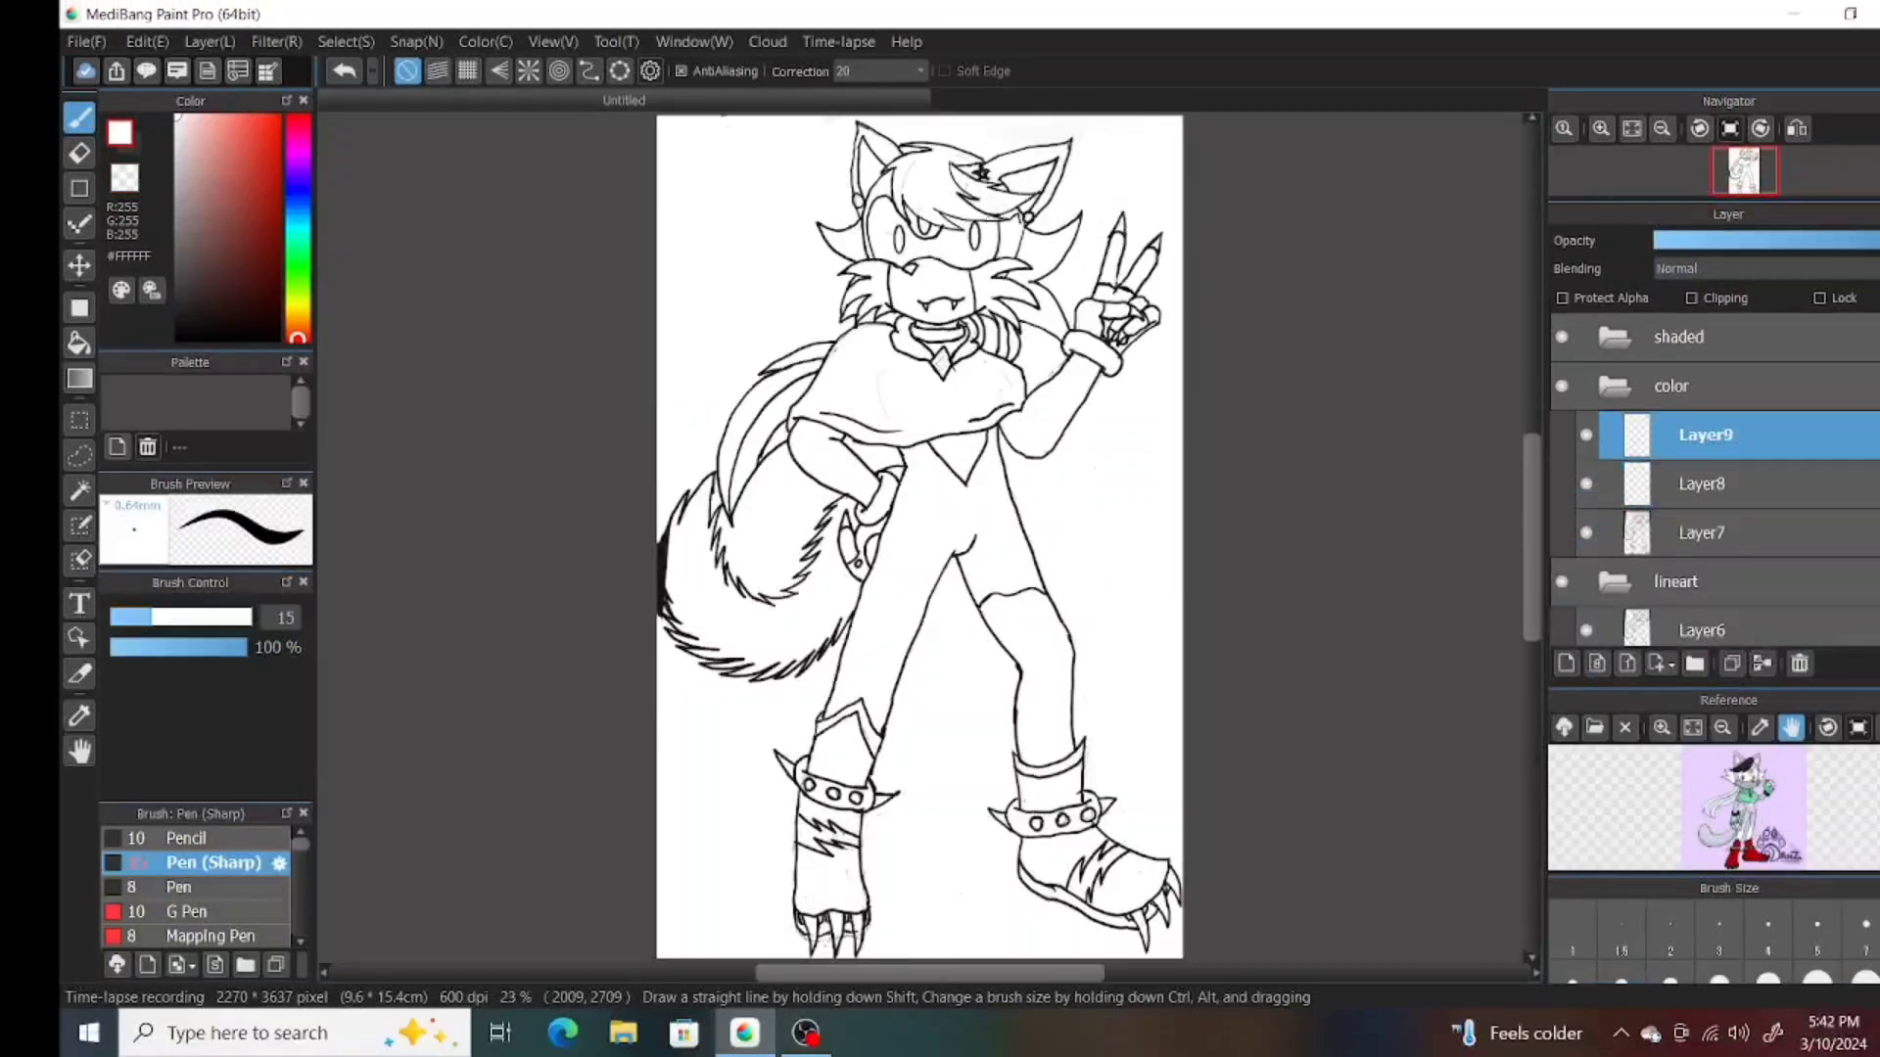
# Sample light grey #D2D4DA from the reference character and fill the tail, torso and upper legs with it.
pyautogui.press('g')
pyautogui.click(1760, 727)
pyautogui.click(1724, 837)
pyautogui.click(754, 587)
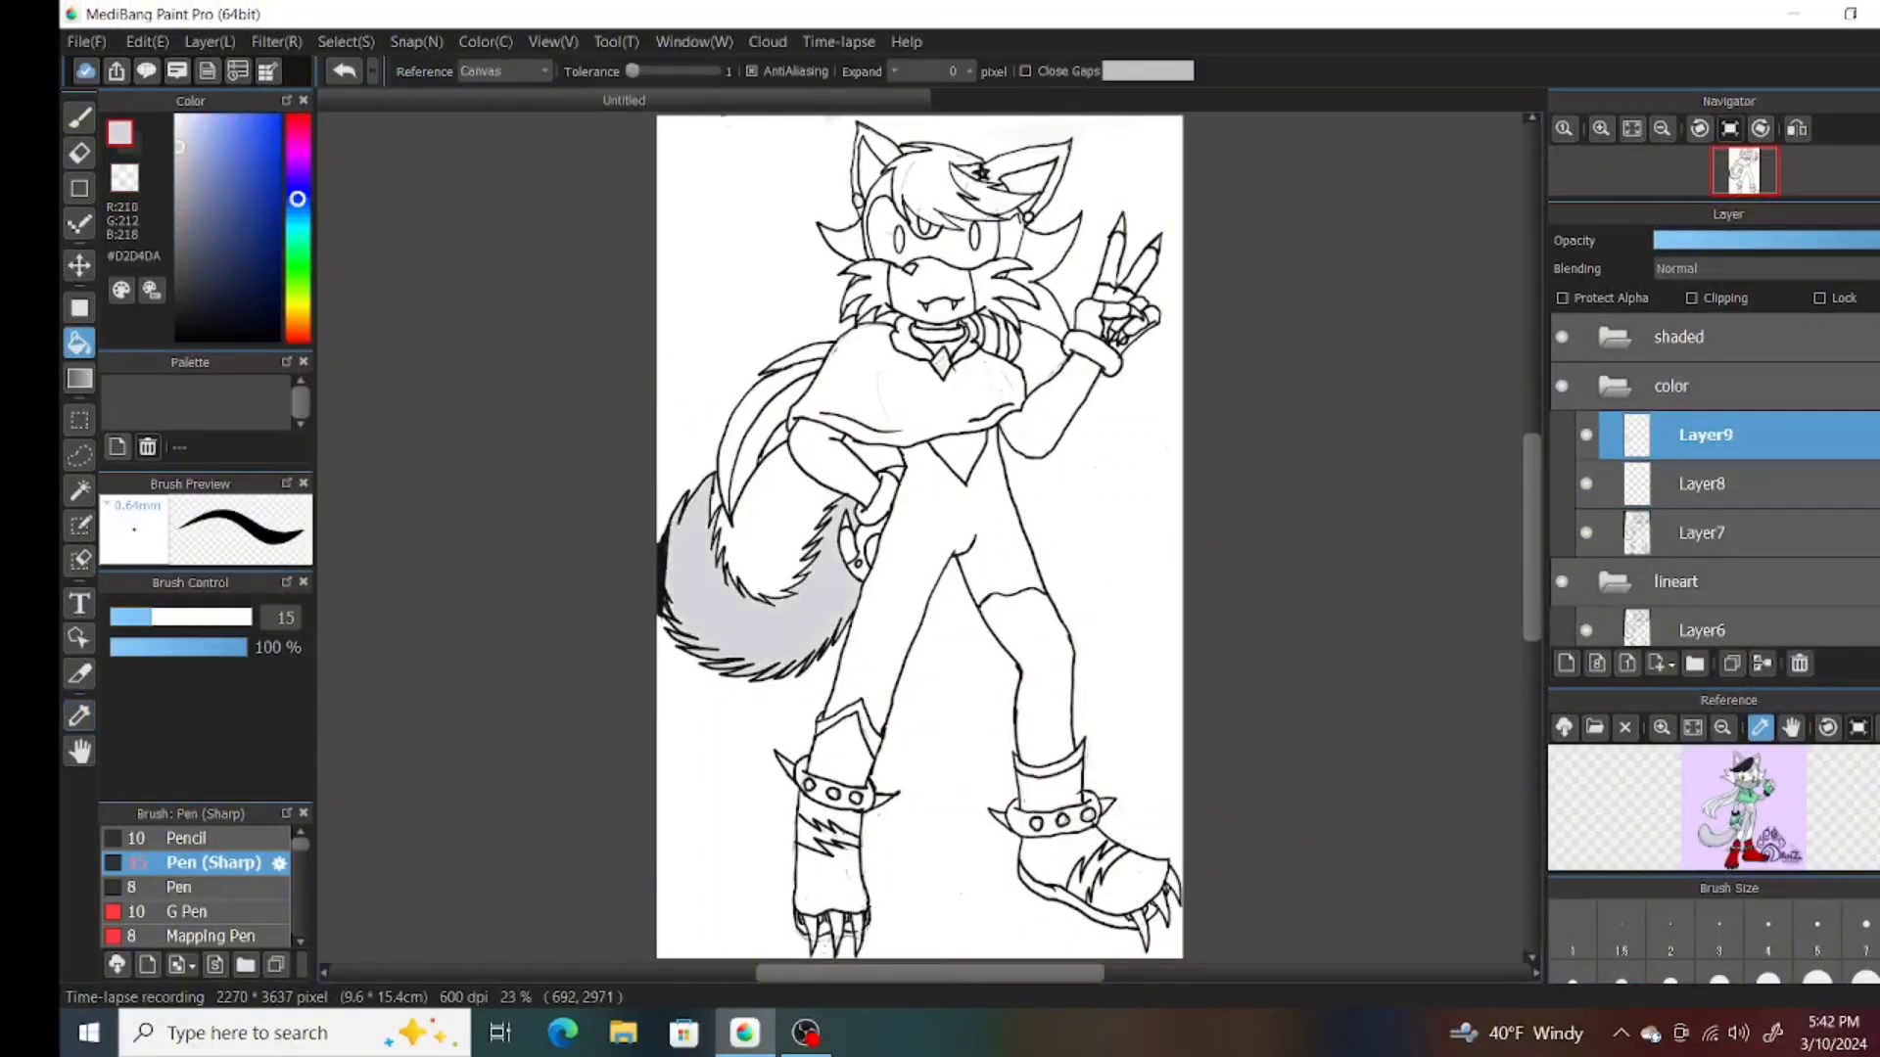
pyautogui.click(881, 607)
# Clean up the dark patch on the tail's outer edge with grey and white, and redraw its fur outline in black.
pyautogui.press('b')
pyautogui.click(1600, 128)
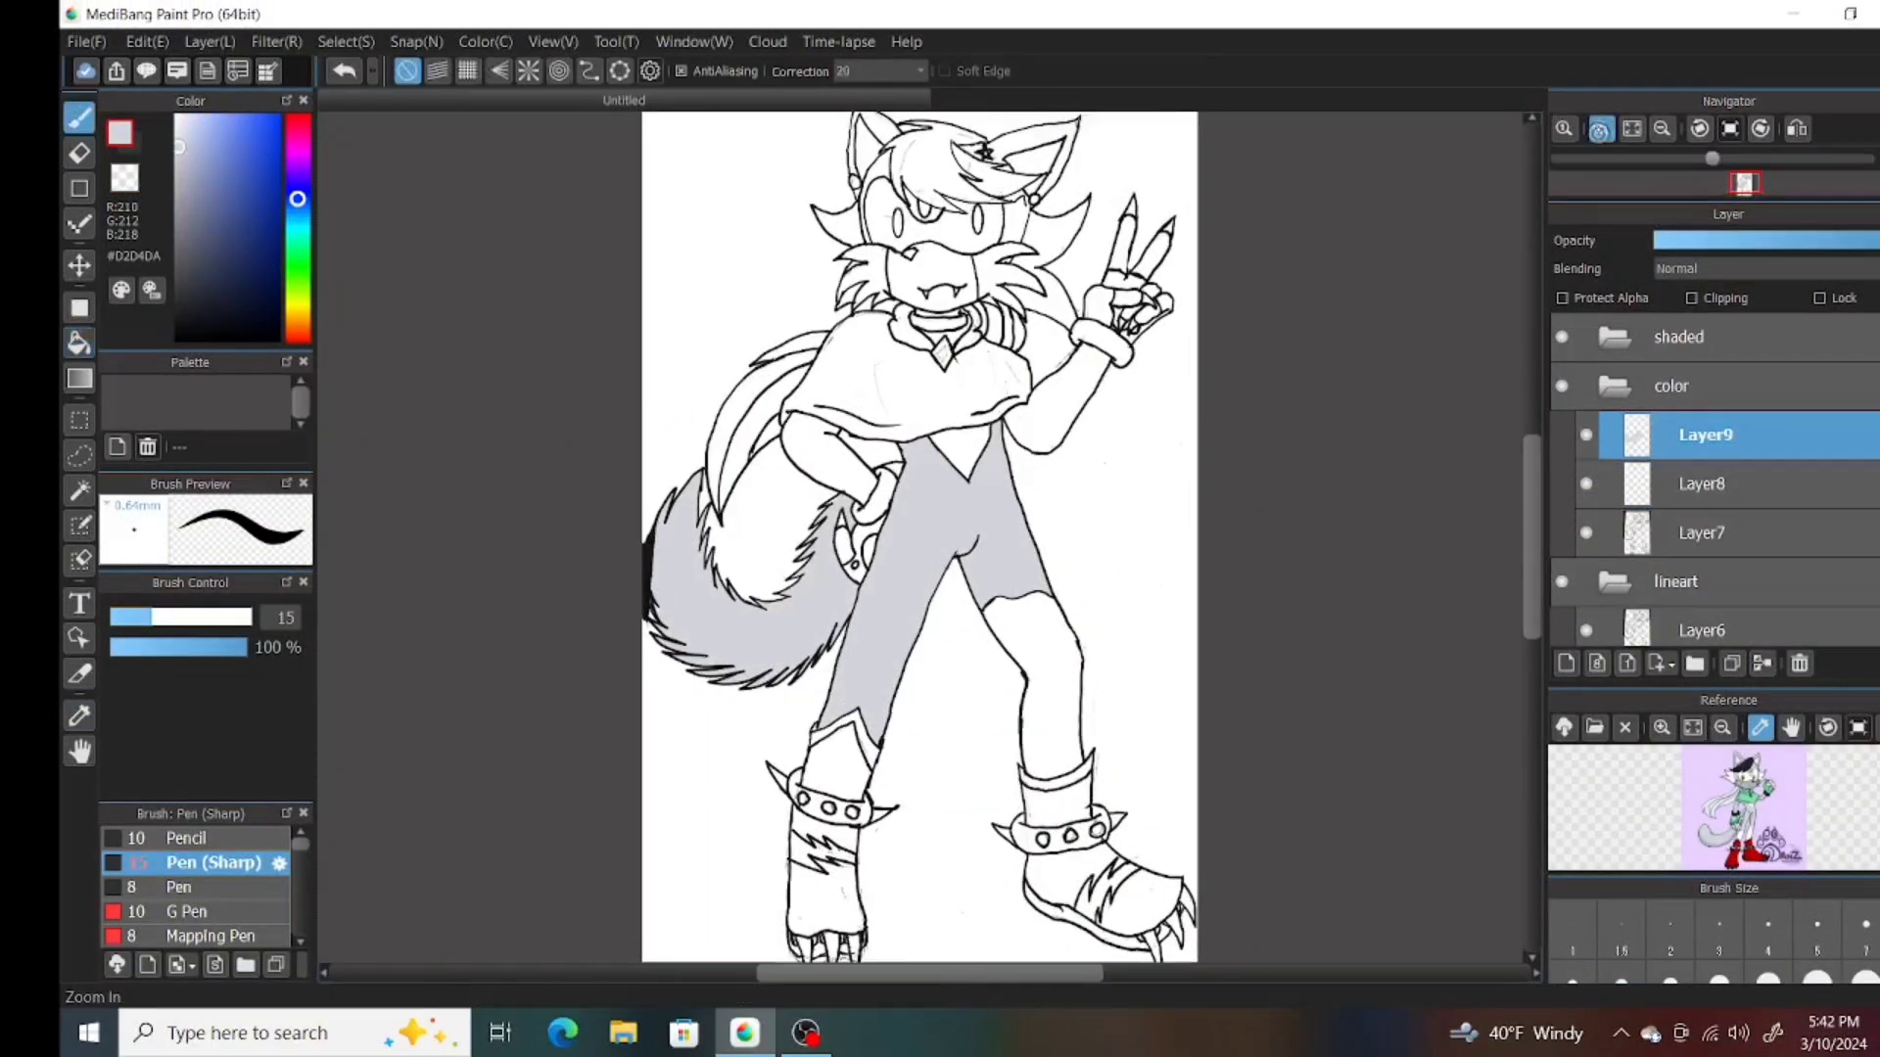
pyautogui.click(1600, 129)
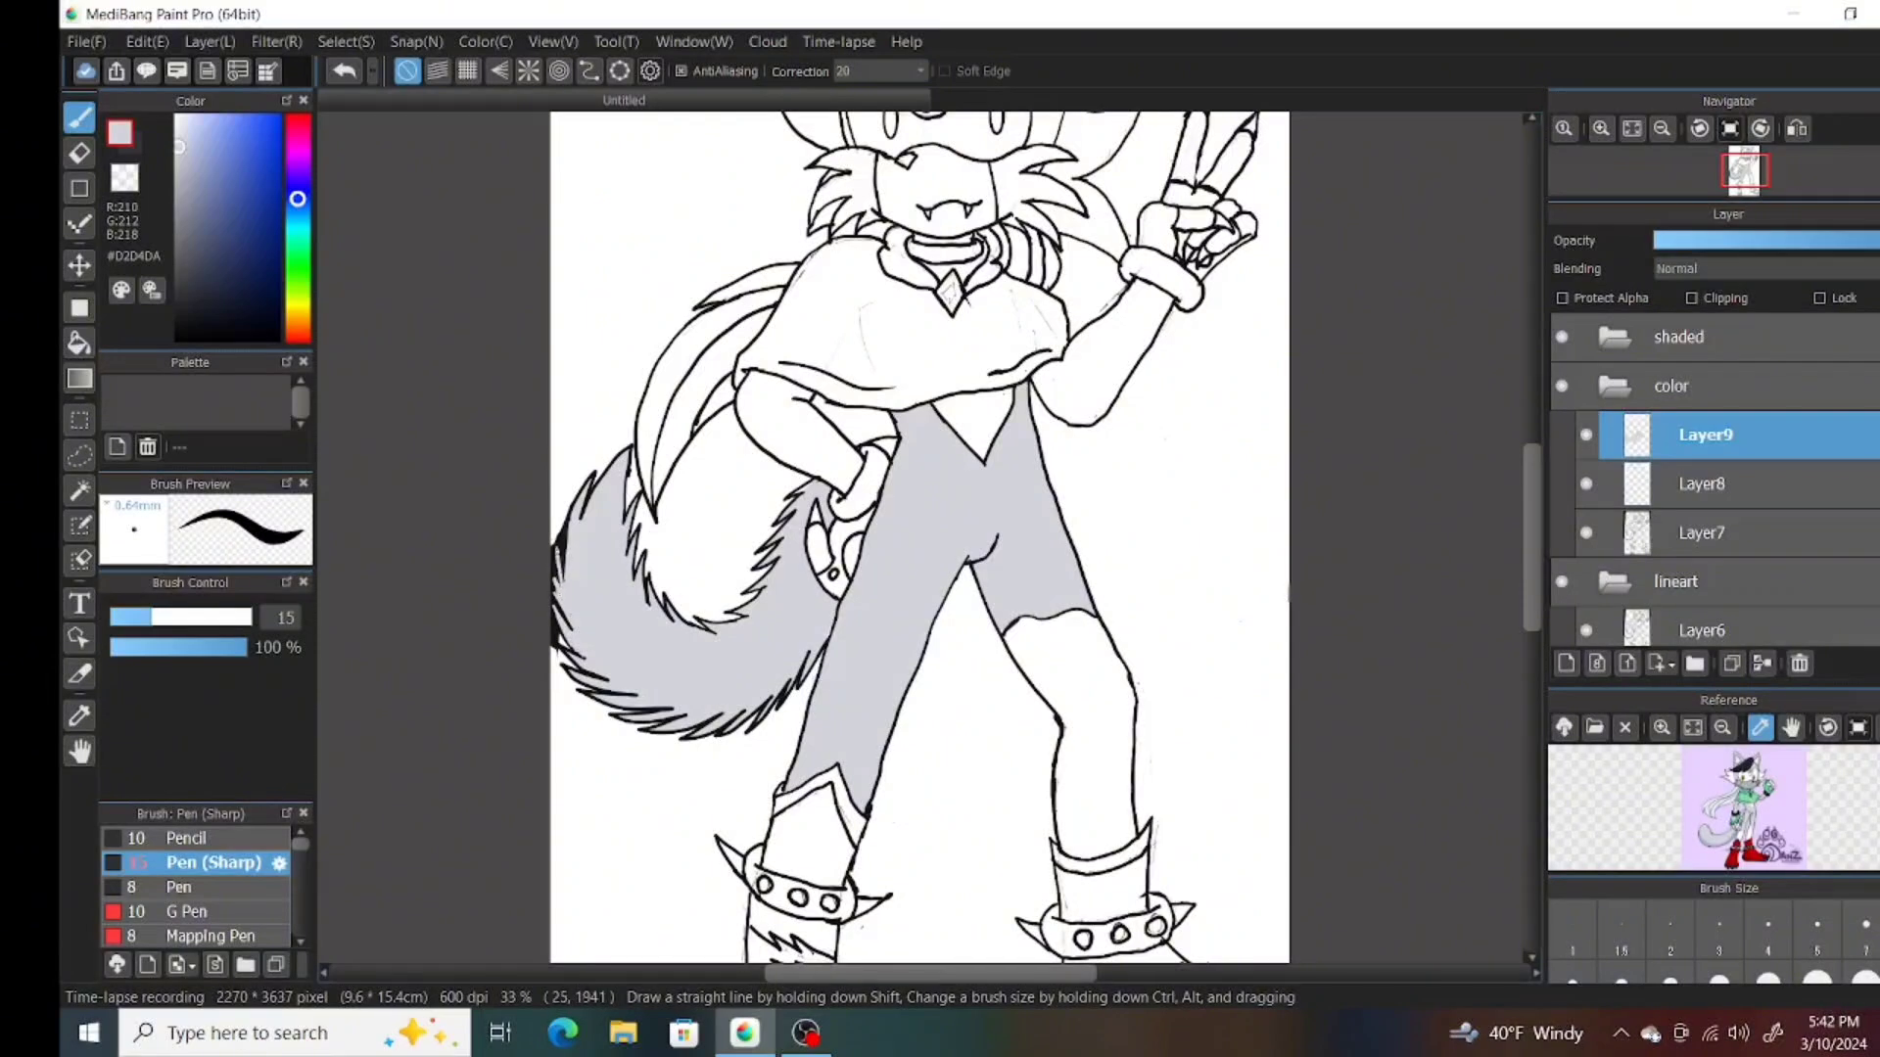
pyautogui.moveTo(554, 524)
pyautogui.mouseDown()
pyautogui.moveTo(573, 587)
pyautogui.moveTo(554, 654)
pyautogui.mouseUp()
pyautogui.keyDown('alt'); pyautogui.click(575, 590); pyautogui.keyUp('alt')
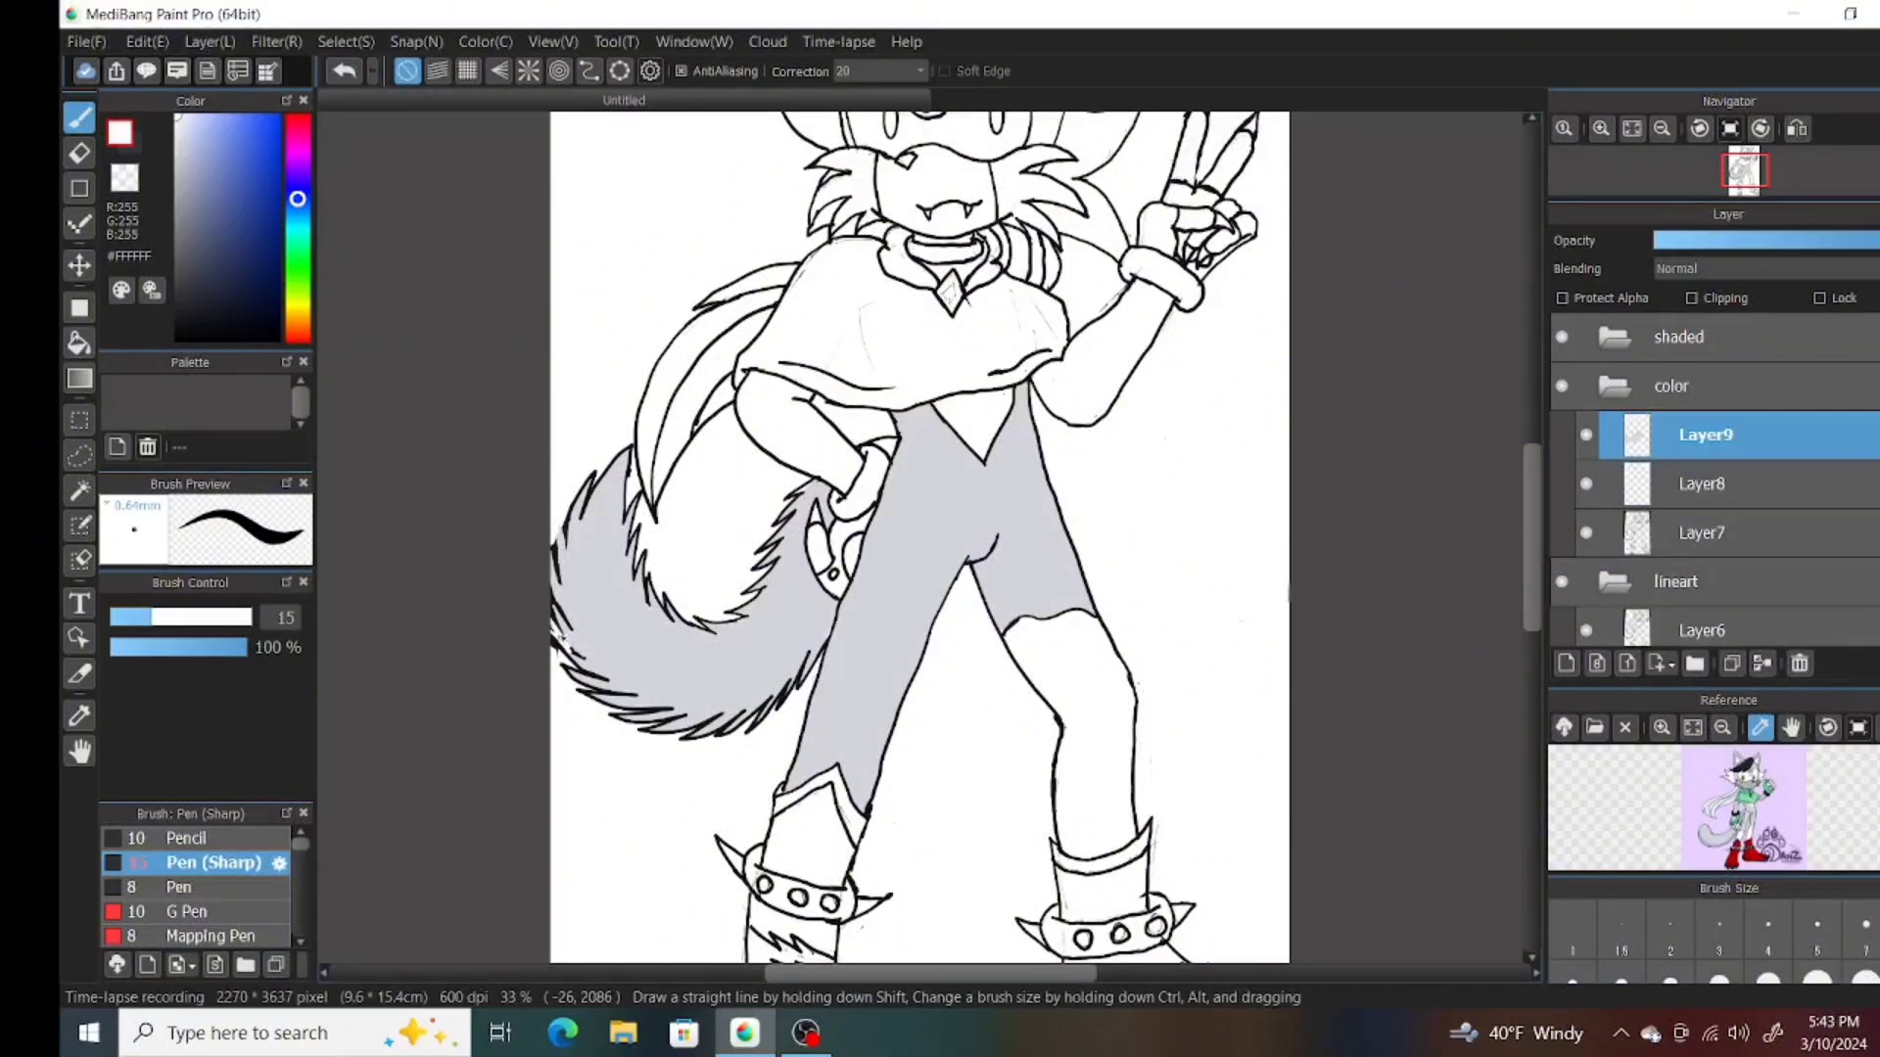
pyautogui.moveTo(568, 587); pyautogui.dragTo(552, 635)
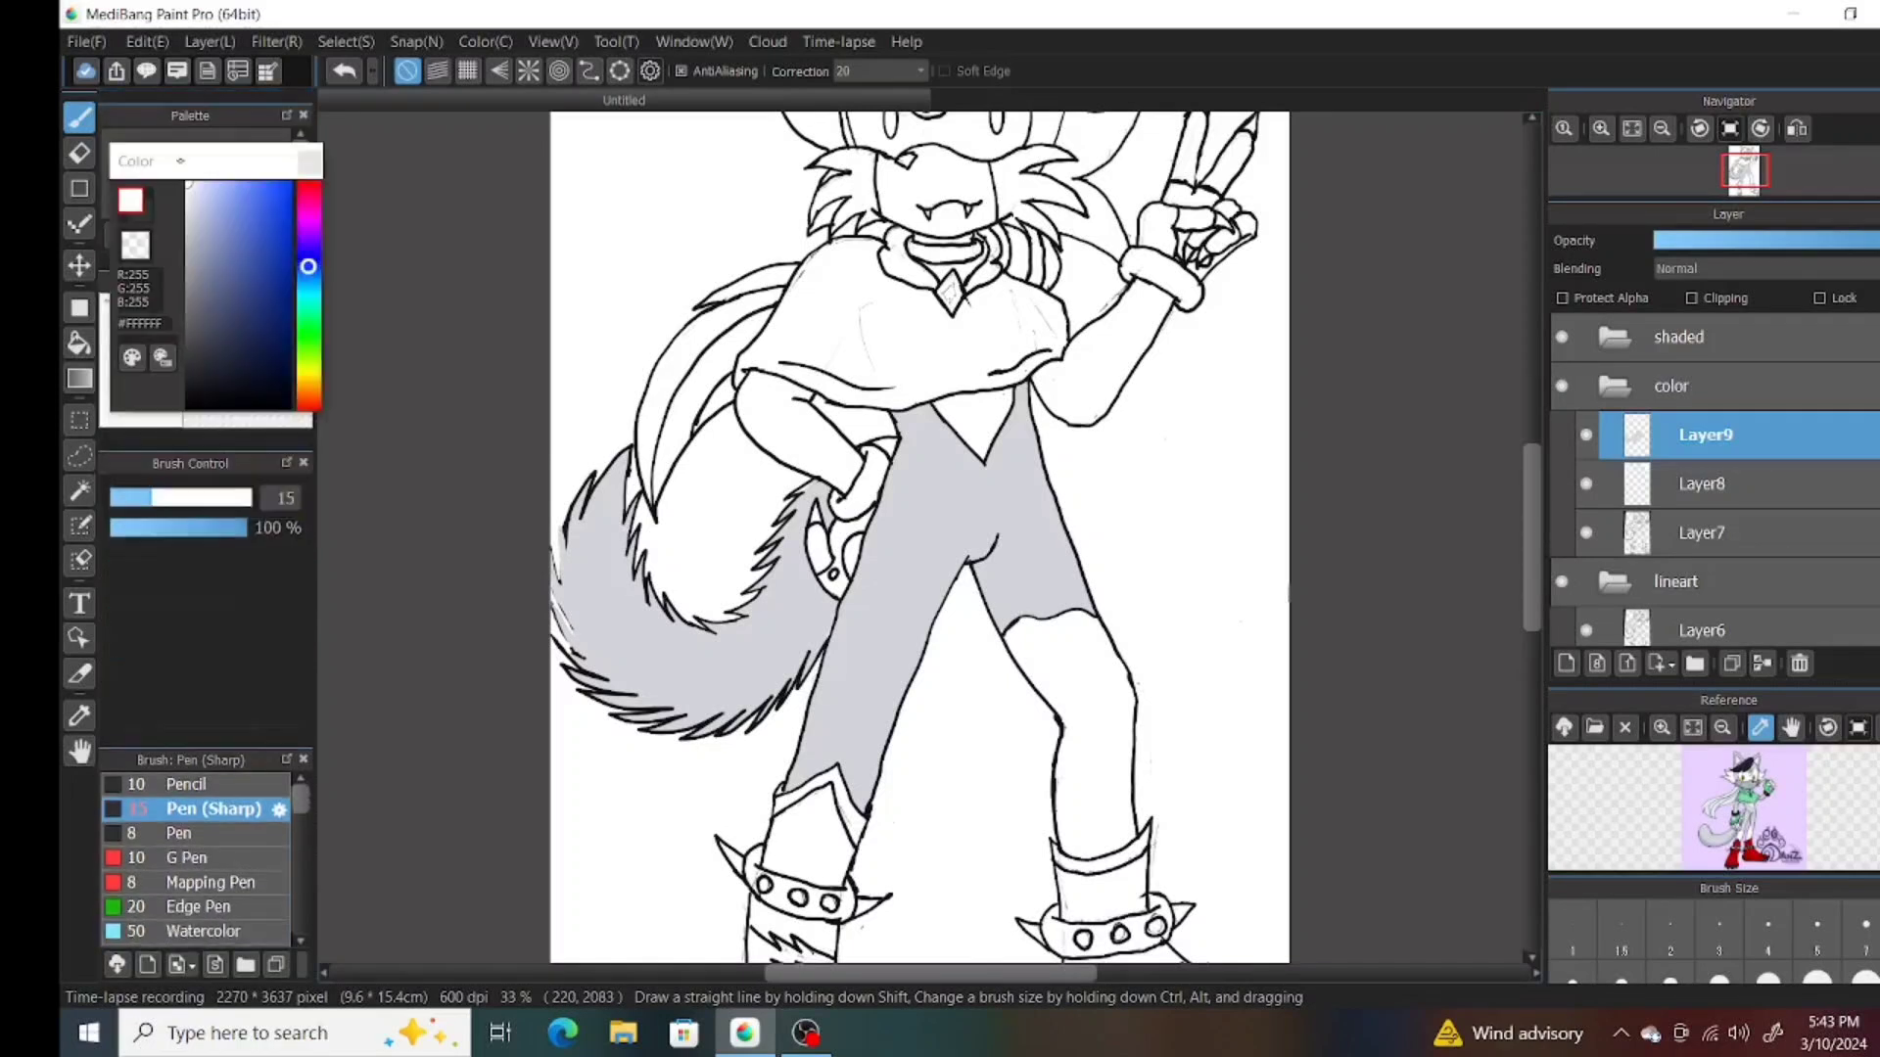
pyautogui.keyDown('alt'); pyautogui.click(549, 632); pyautogui.keyUp('alt')
pyautogui.moveTo(553, 529); pyautogui.dragTo(570, 588)
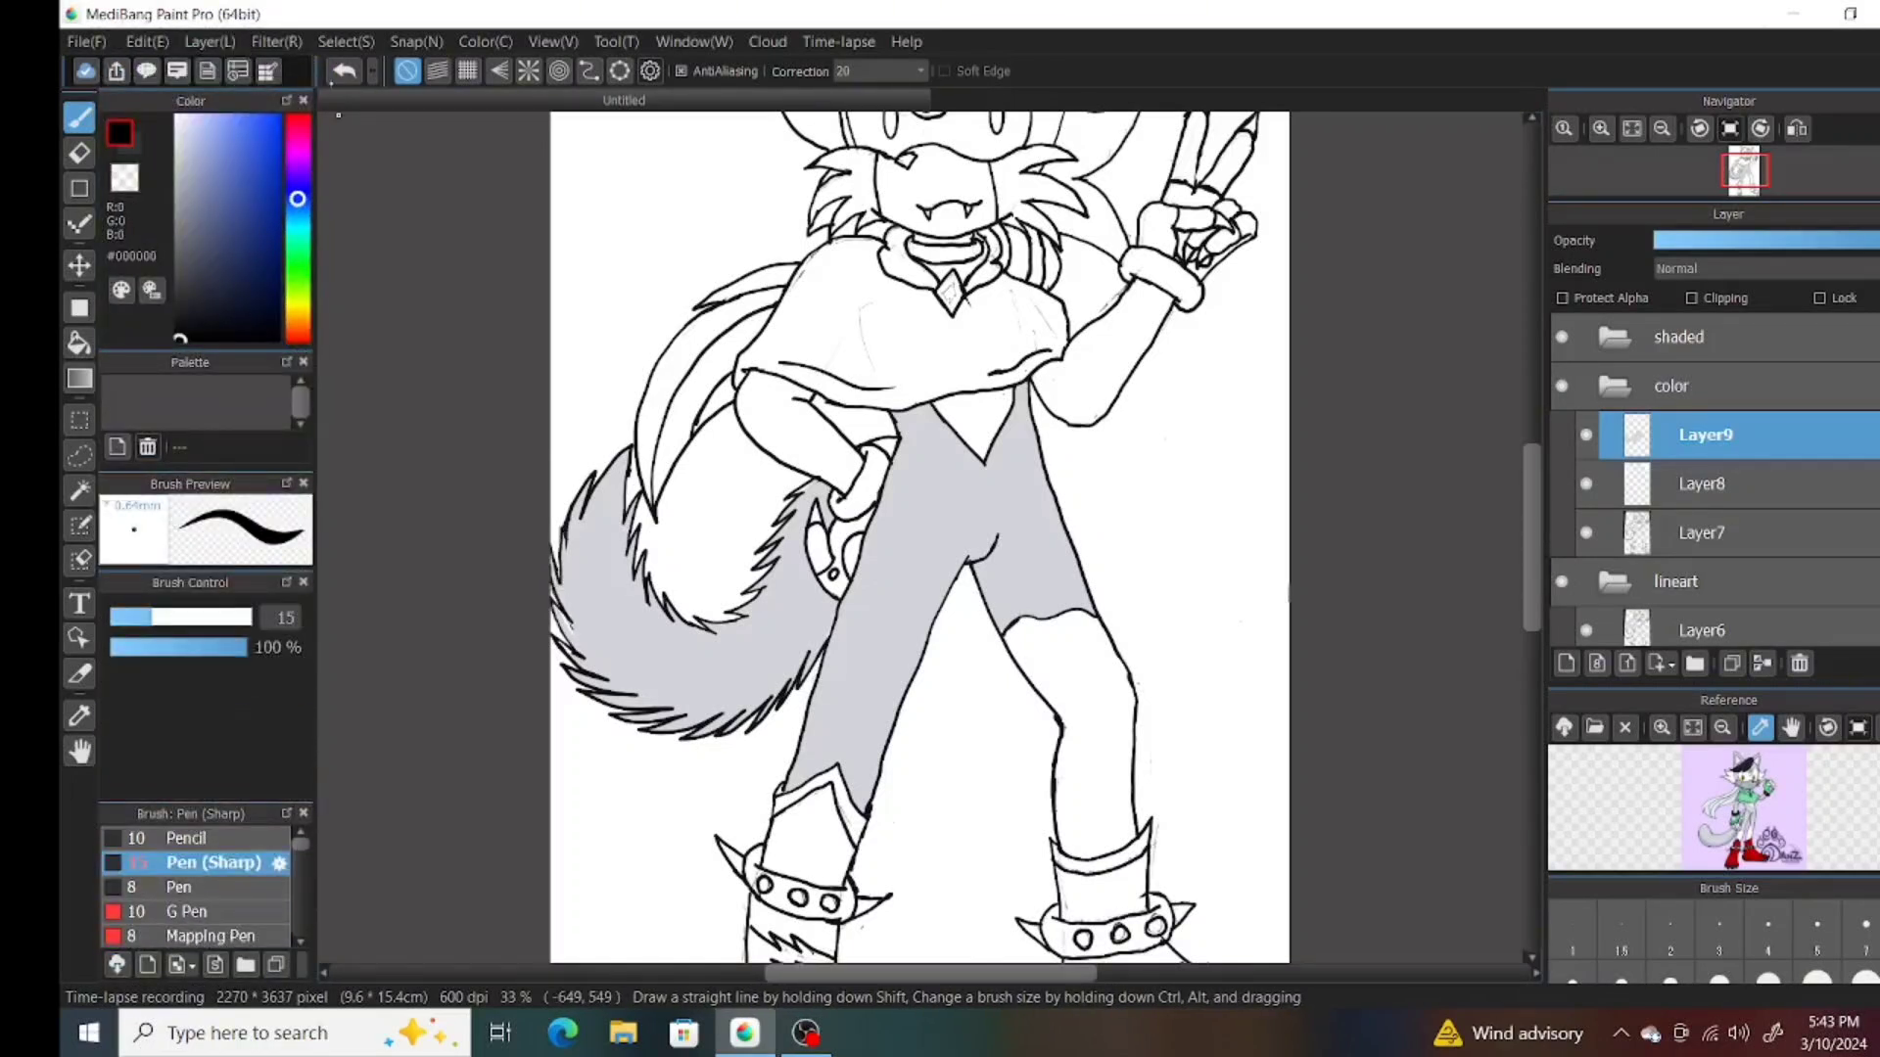
# Fill both arms with light grey #D2D4DA sampled from the tail.
pyautogui.keyDown('alt'); pyautogui.click(586, 588); pyautogui.keyUp('alt')
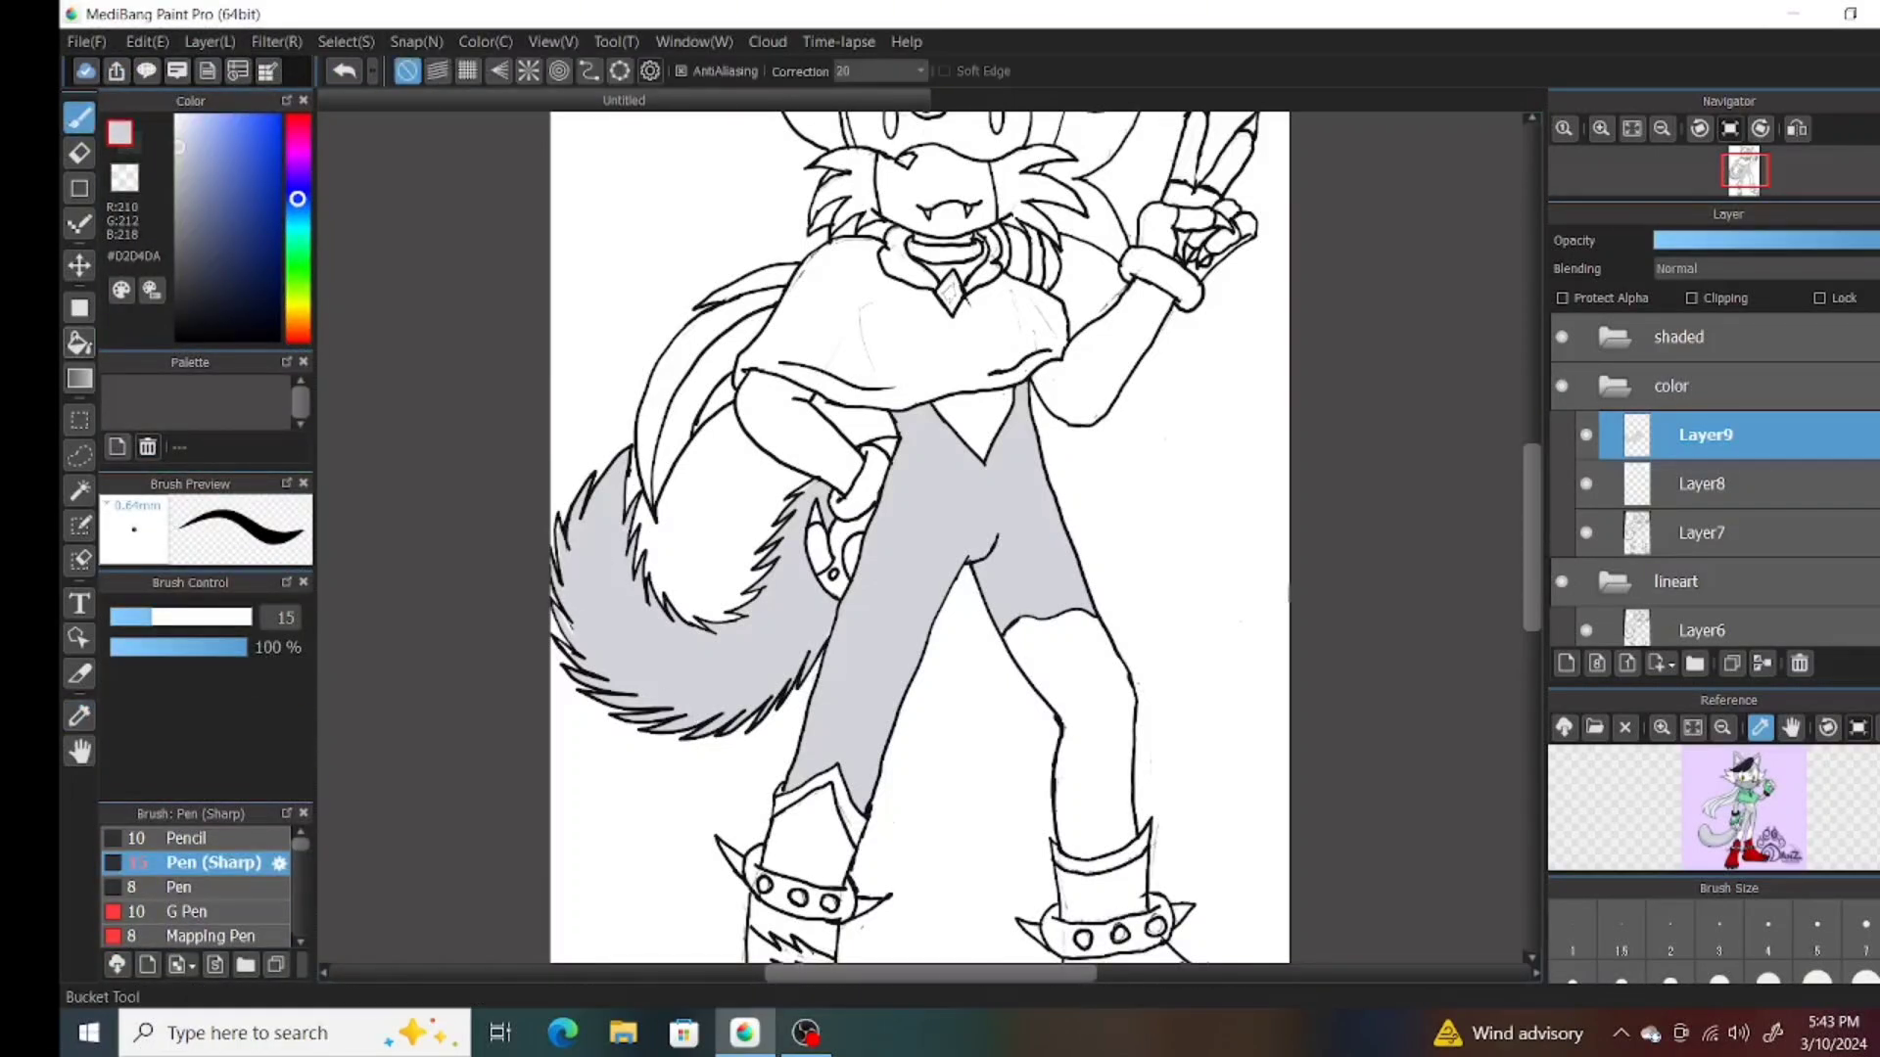
pyautogui.press('g')
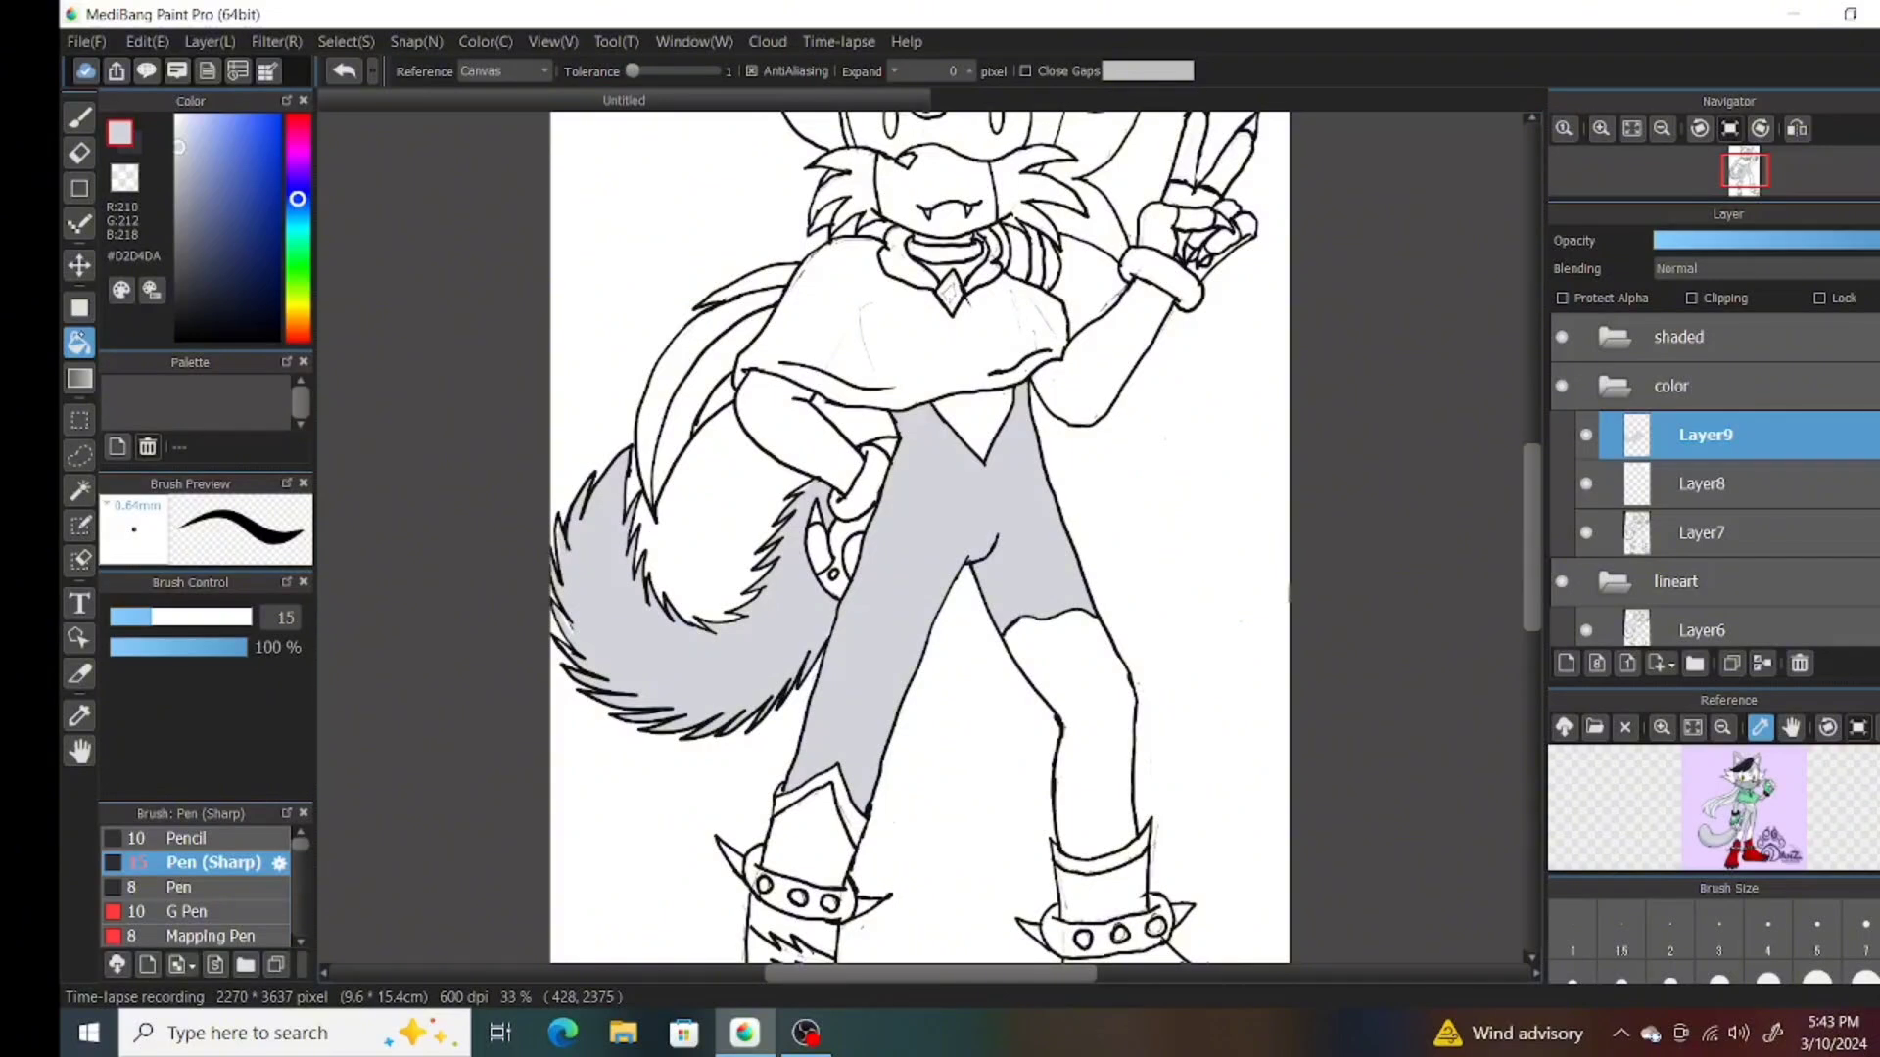
pyautogui.scroll(3, 920, 539)
pyautogui.click(1096, 529)
pyautogui.click(784, 597)
# Fill the muzzle and the cheek fur on both sides with darker grey #ADAEB5.
pyautogui.click(180, 180)
pyautogui.click(965, 357)
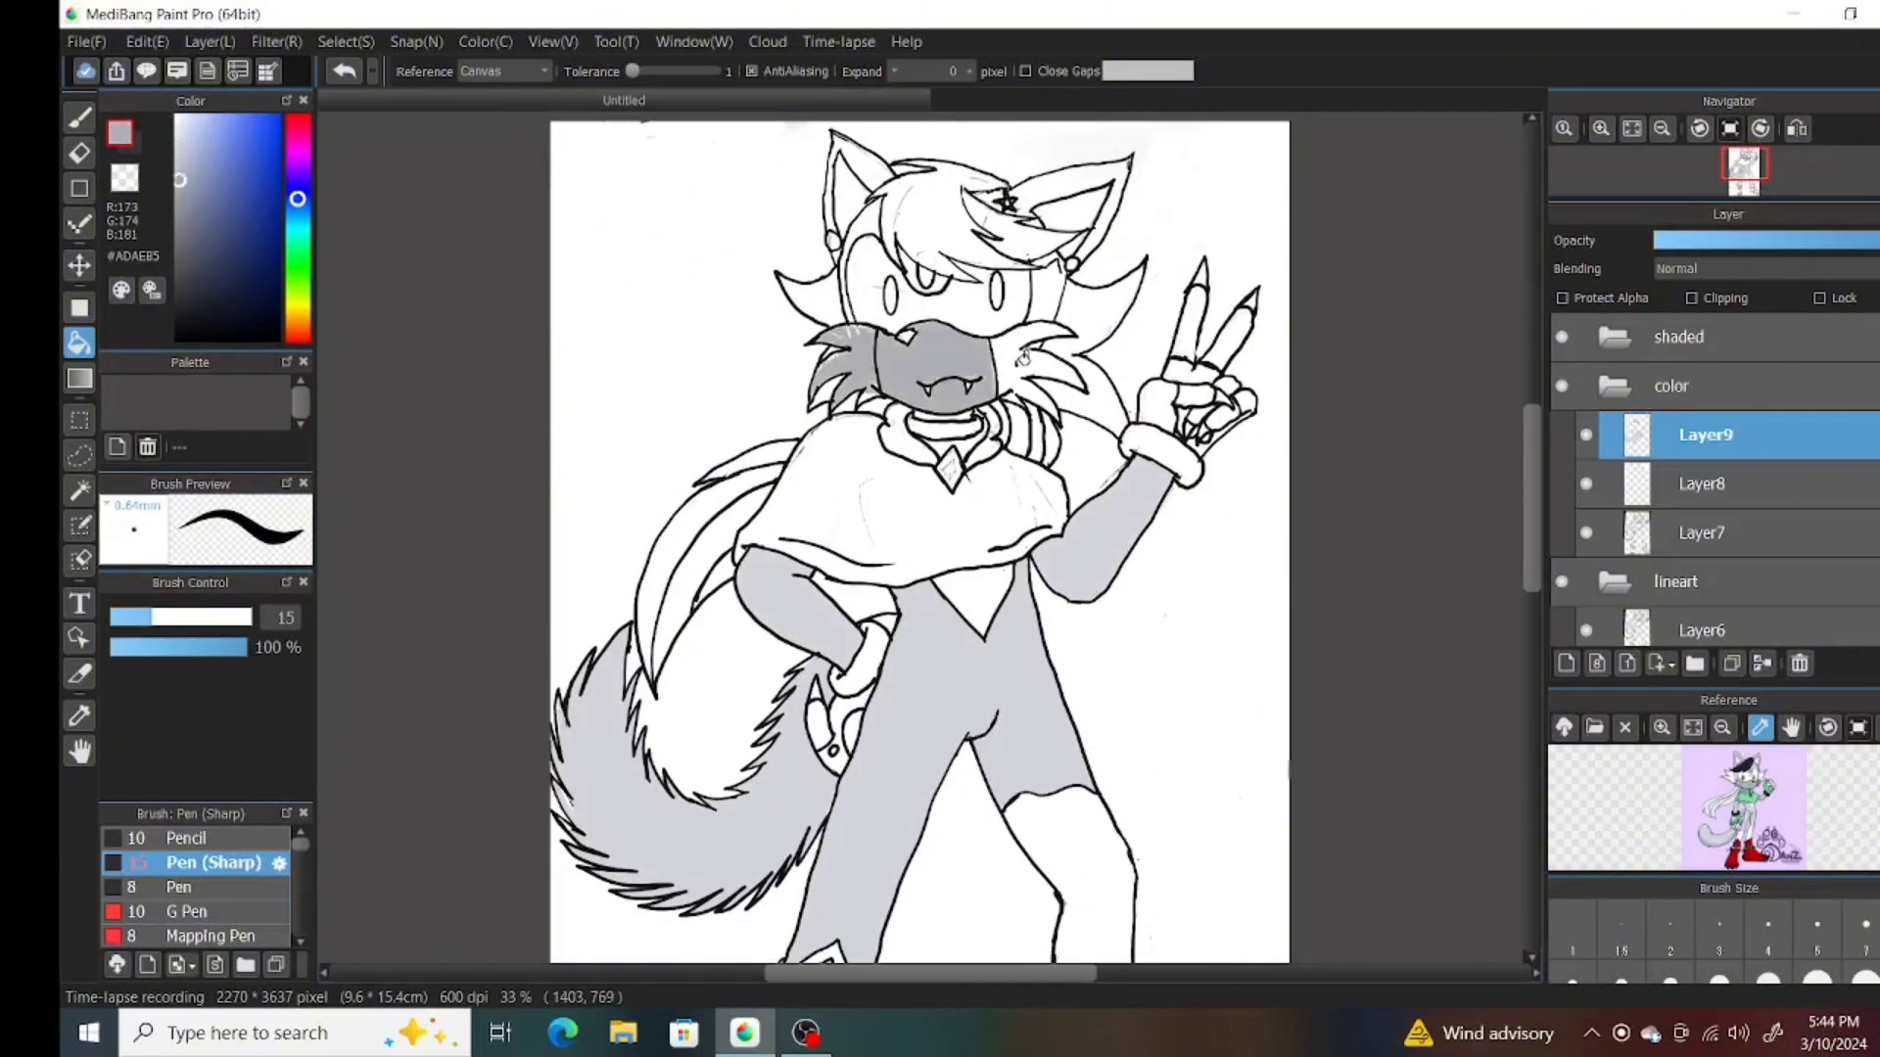
pyautogui.click(1022, 358)
# Fill the sides of the head, the outer ears and the area around the middle eye with light grey #D2D4DA.
pyautogui.click(179, 146)
pyautogui.click(1045, 284)
pyautogui.click(903, 224)
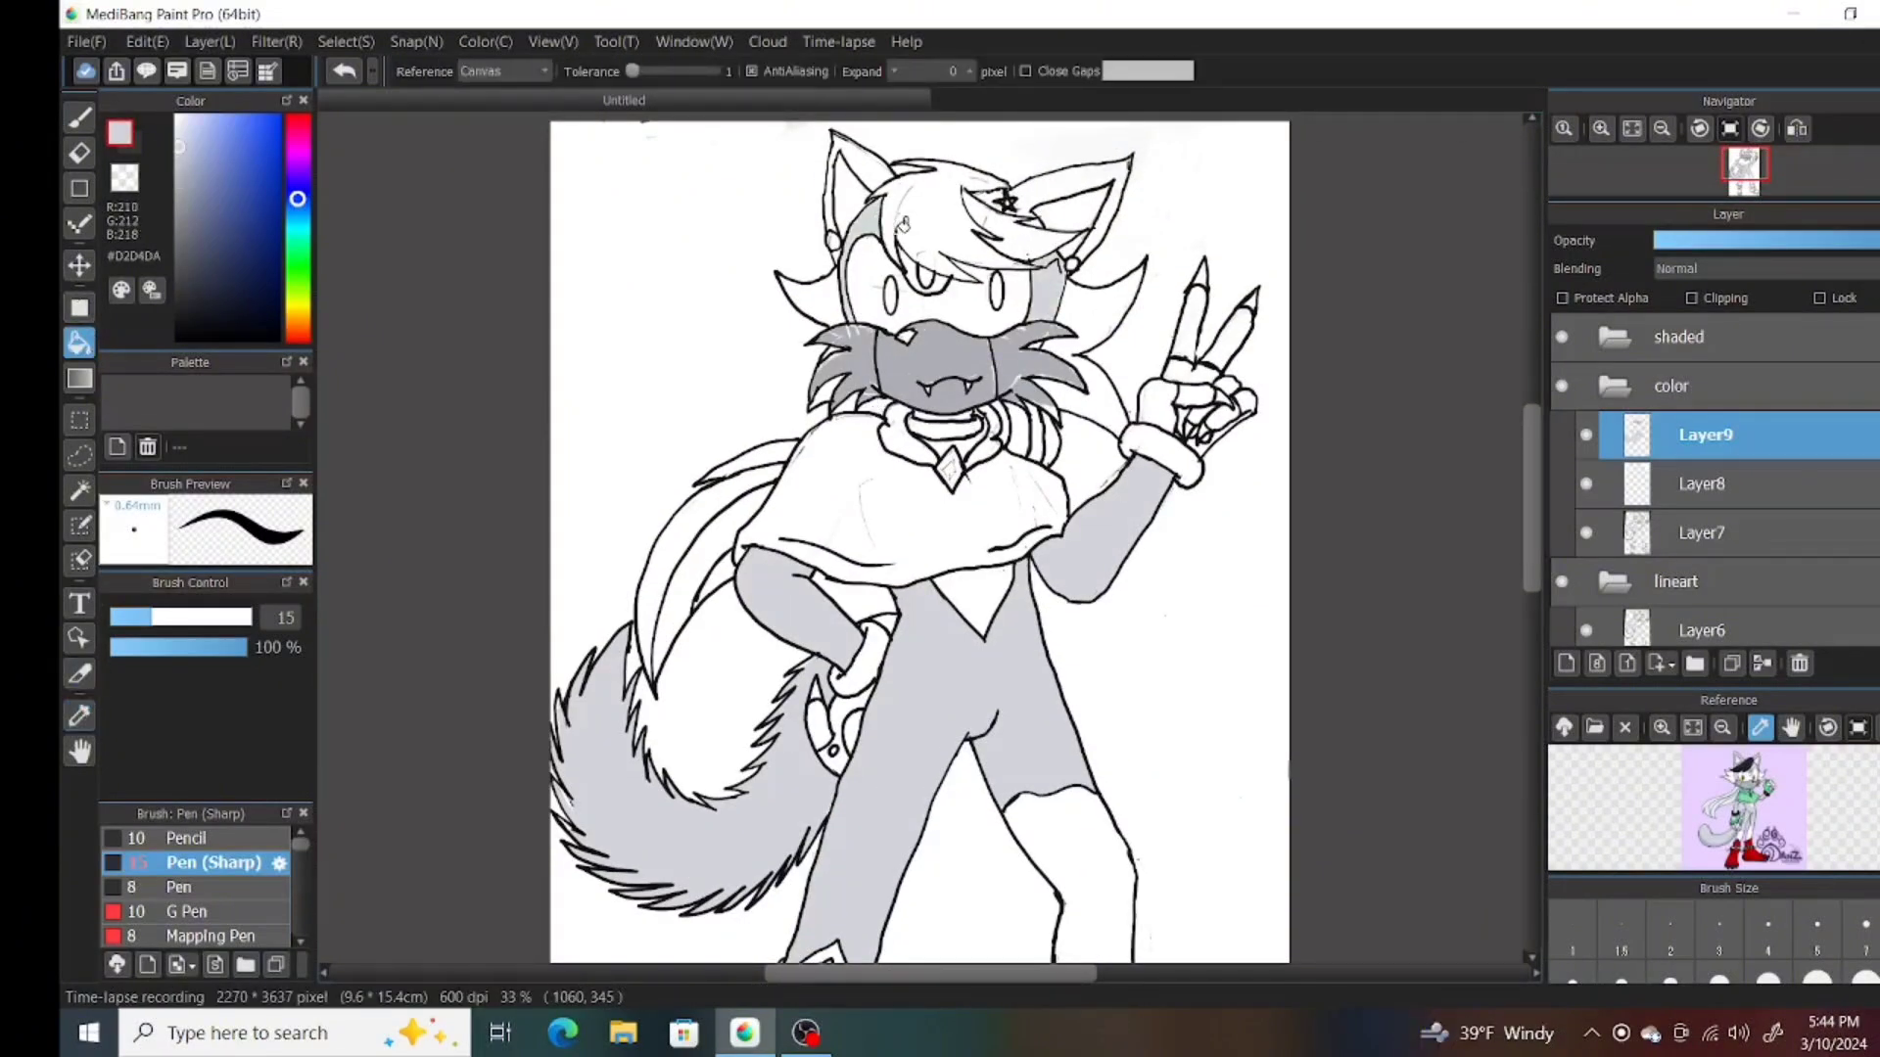
pyautogui.click(1055, 179)
pyautogui.click(852, 163)
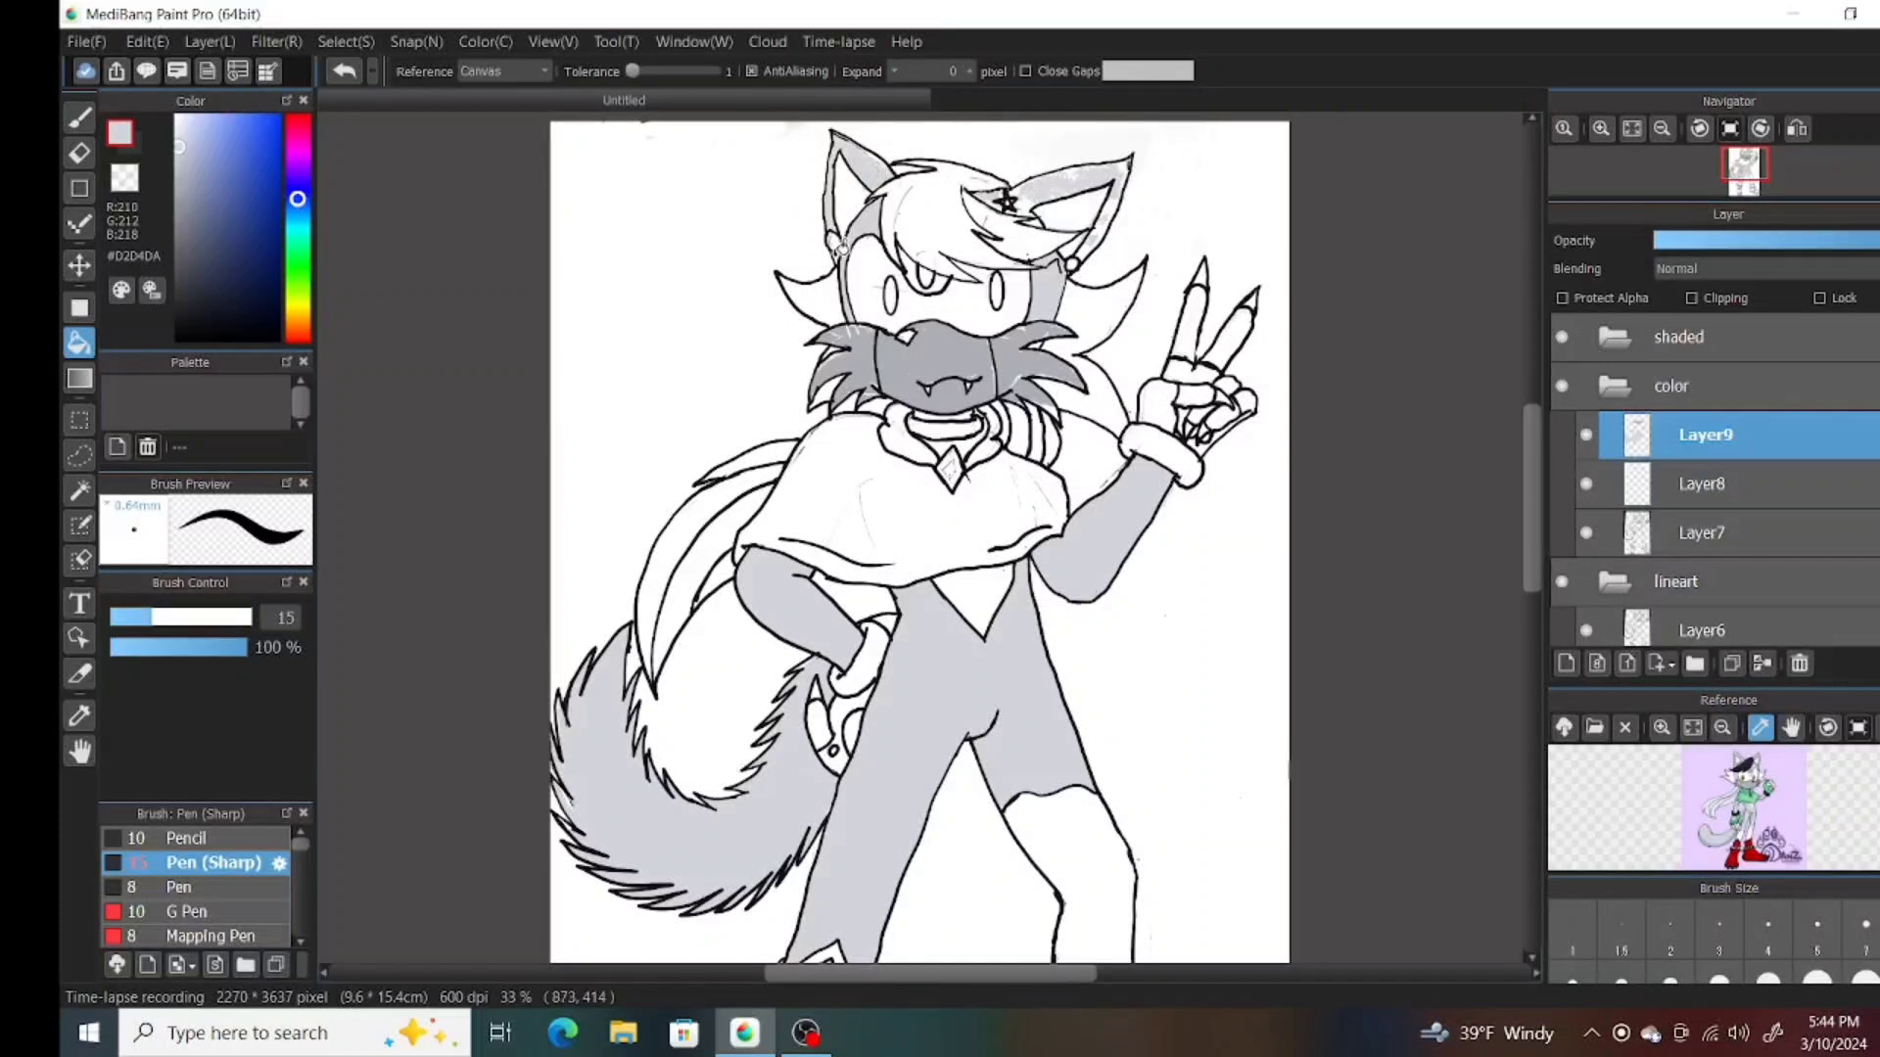
pyautogui.click(914, 254)
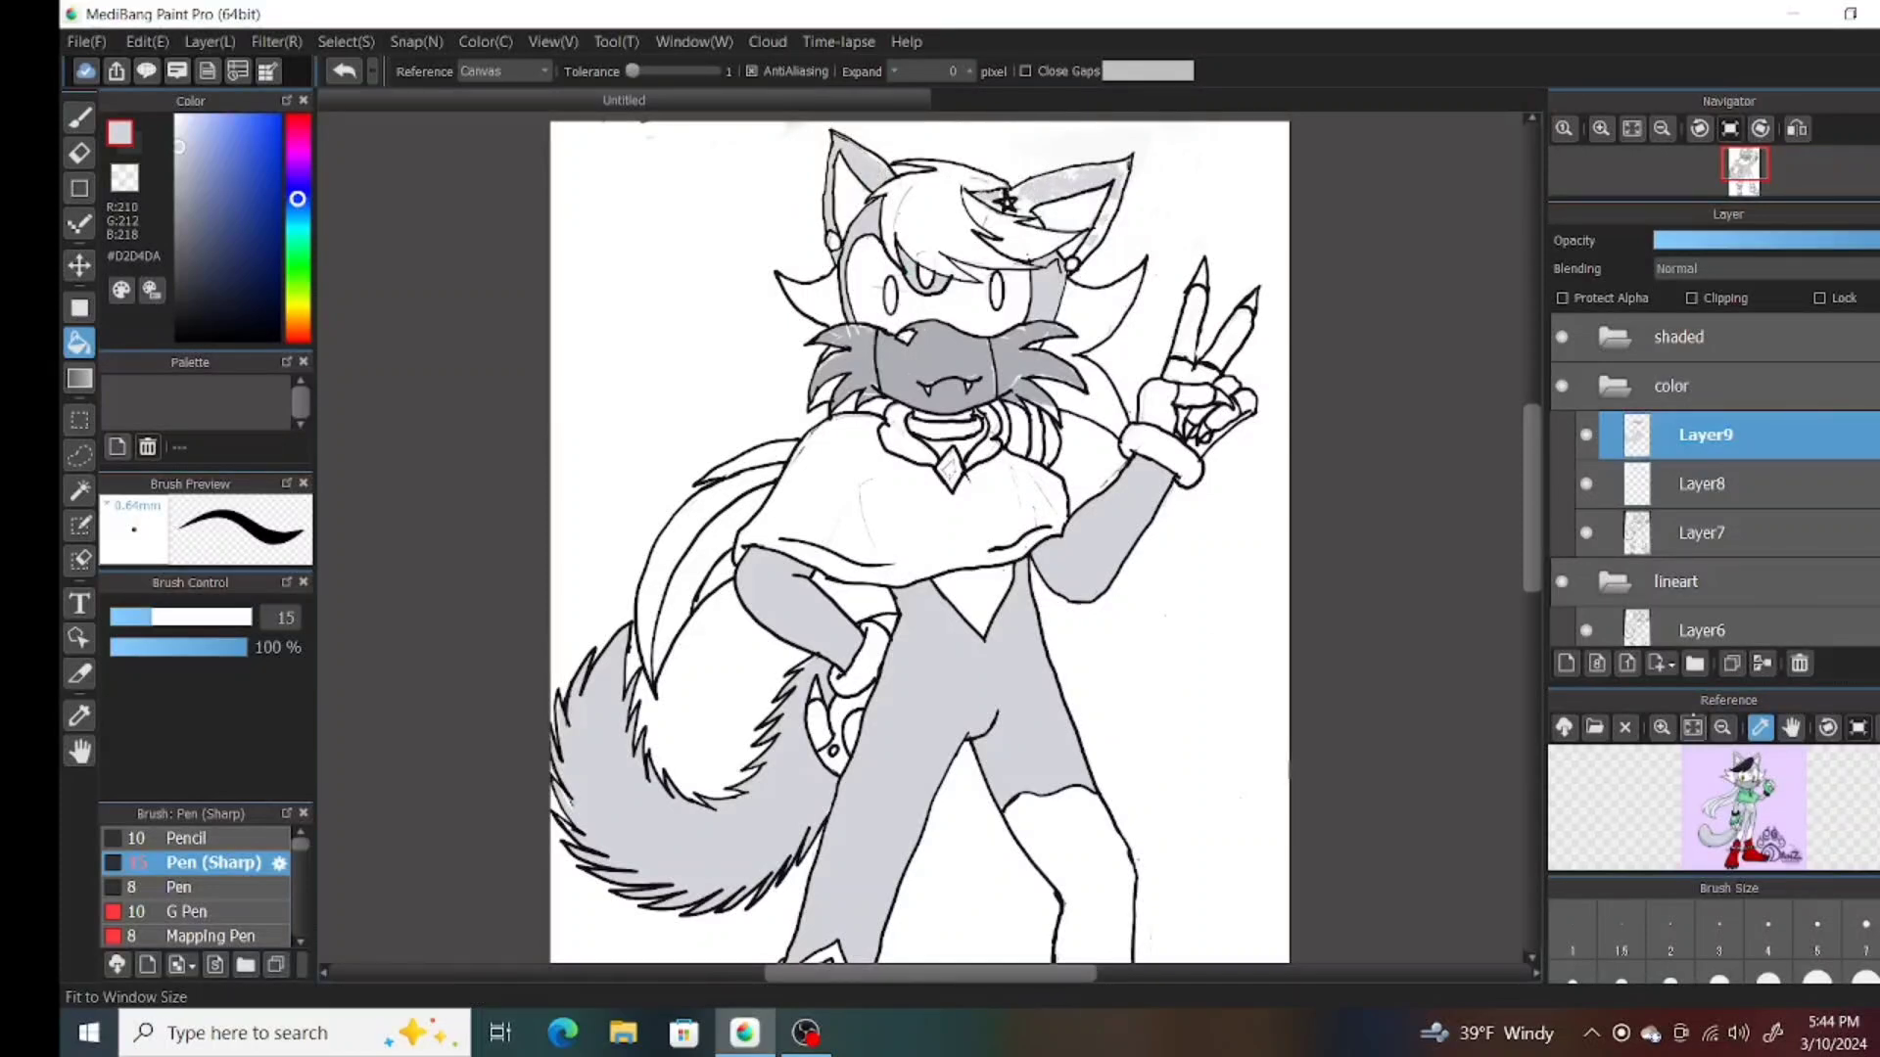
# Sample yellow #FCC700 from the reference character's eyes and fill all three irises with it.
pyautogui.scroll(3, 1714, 807)
pyautogui.moveTo(1723, 813); pyautogui.dragTo(1704, 783)
pyautogui.click(1717, 767)
pyautogui.click(1753, 771)
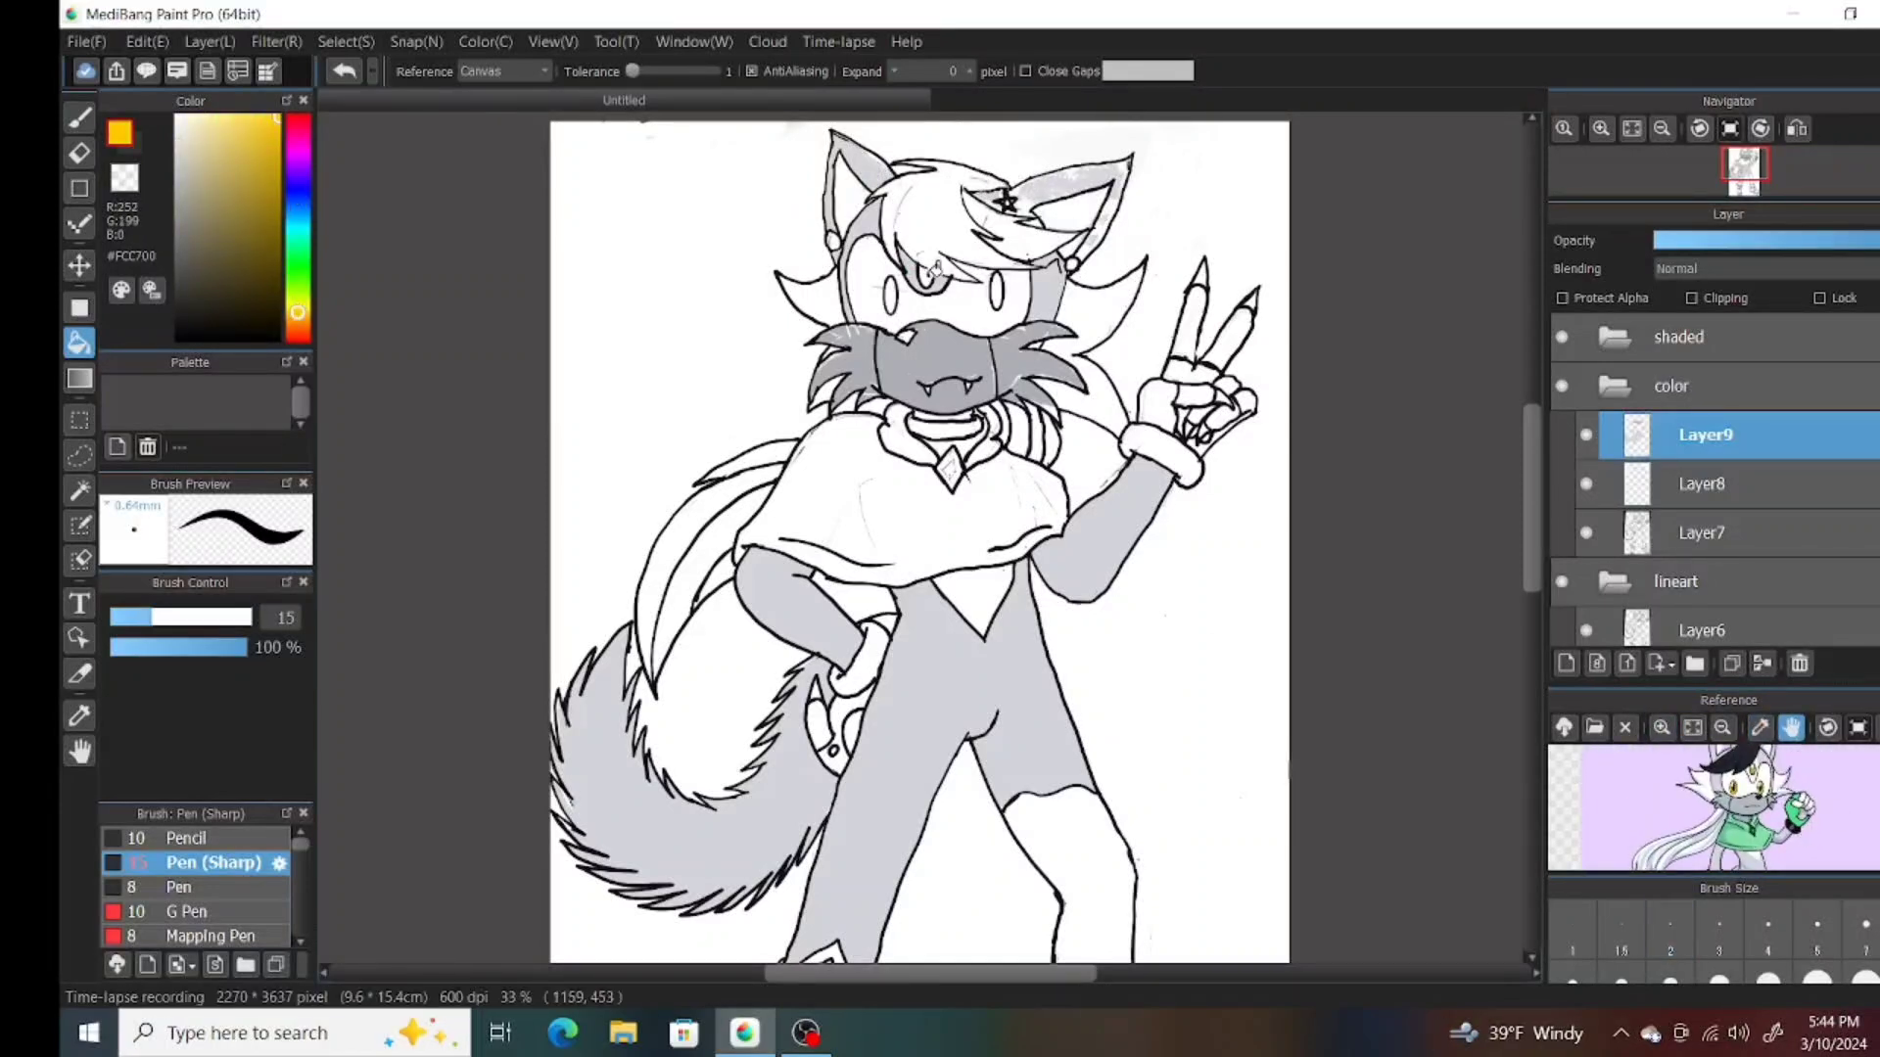
pyautogui.click(891, 295)
pyautogui.click(997, 291)
# Fill the hair, the nose and both wrist cuffs with dark grey #343434.
pyautogui.keyDown('alt'); pyautogui.click(940, 268); pyautogui.keyUp('alt')
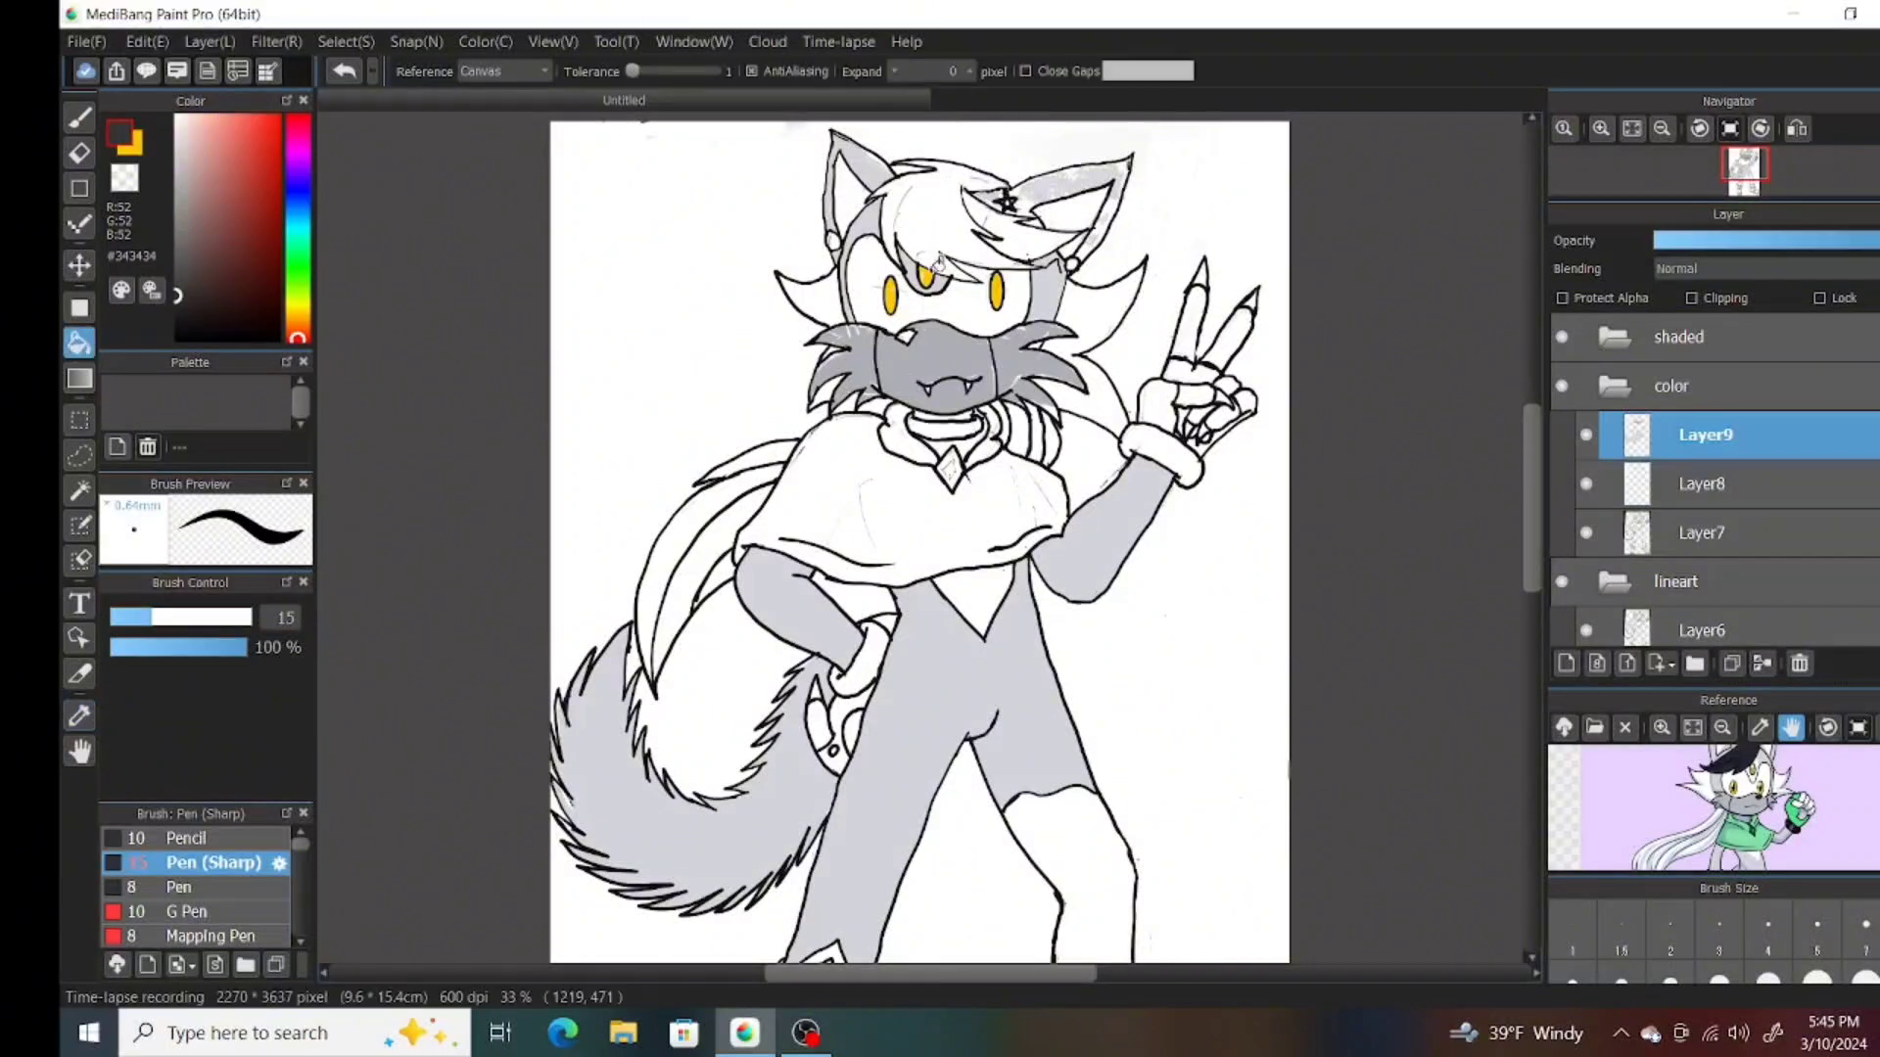
pyautogui.click(940, 201)
pyautogui.click(930, 256)
pyautogui.click(869, 662)
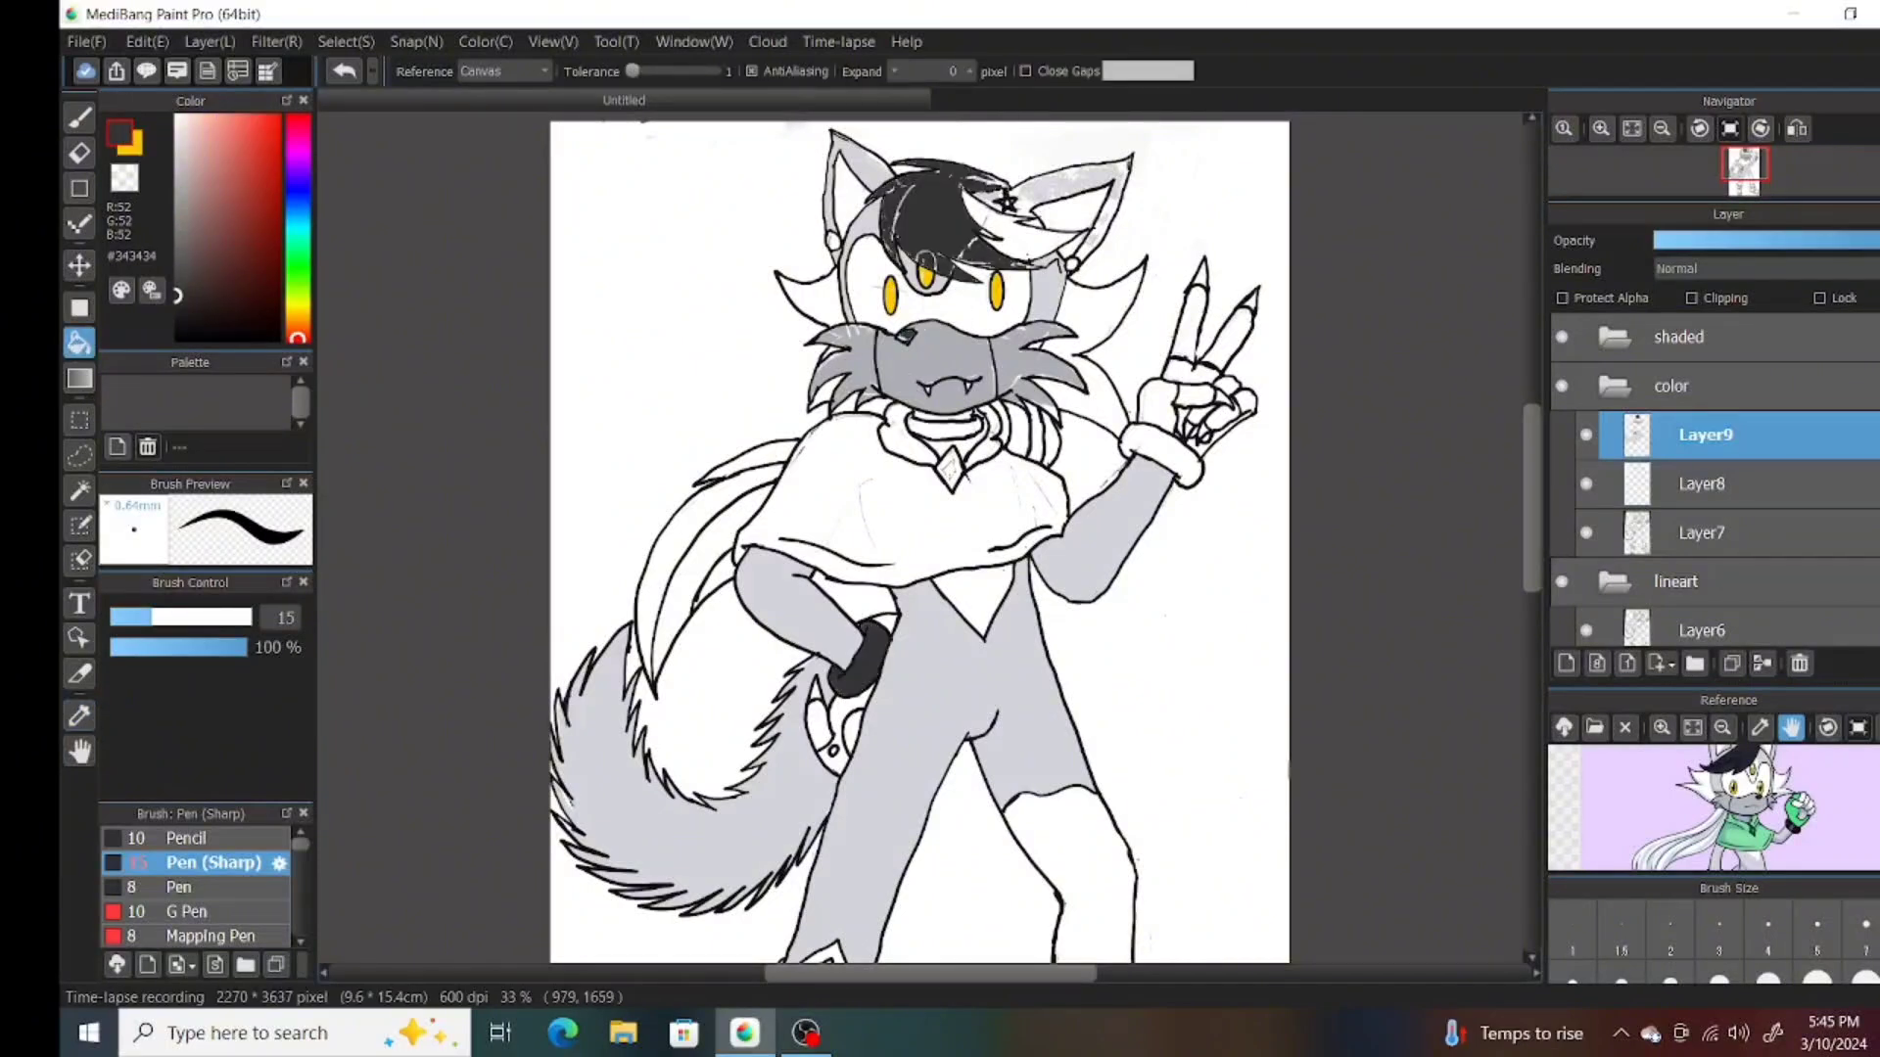
pyautogui.click(1142, 444)
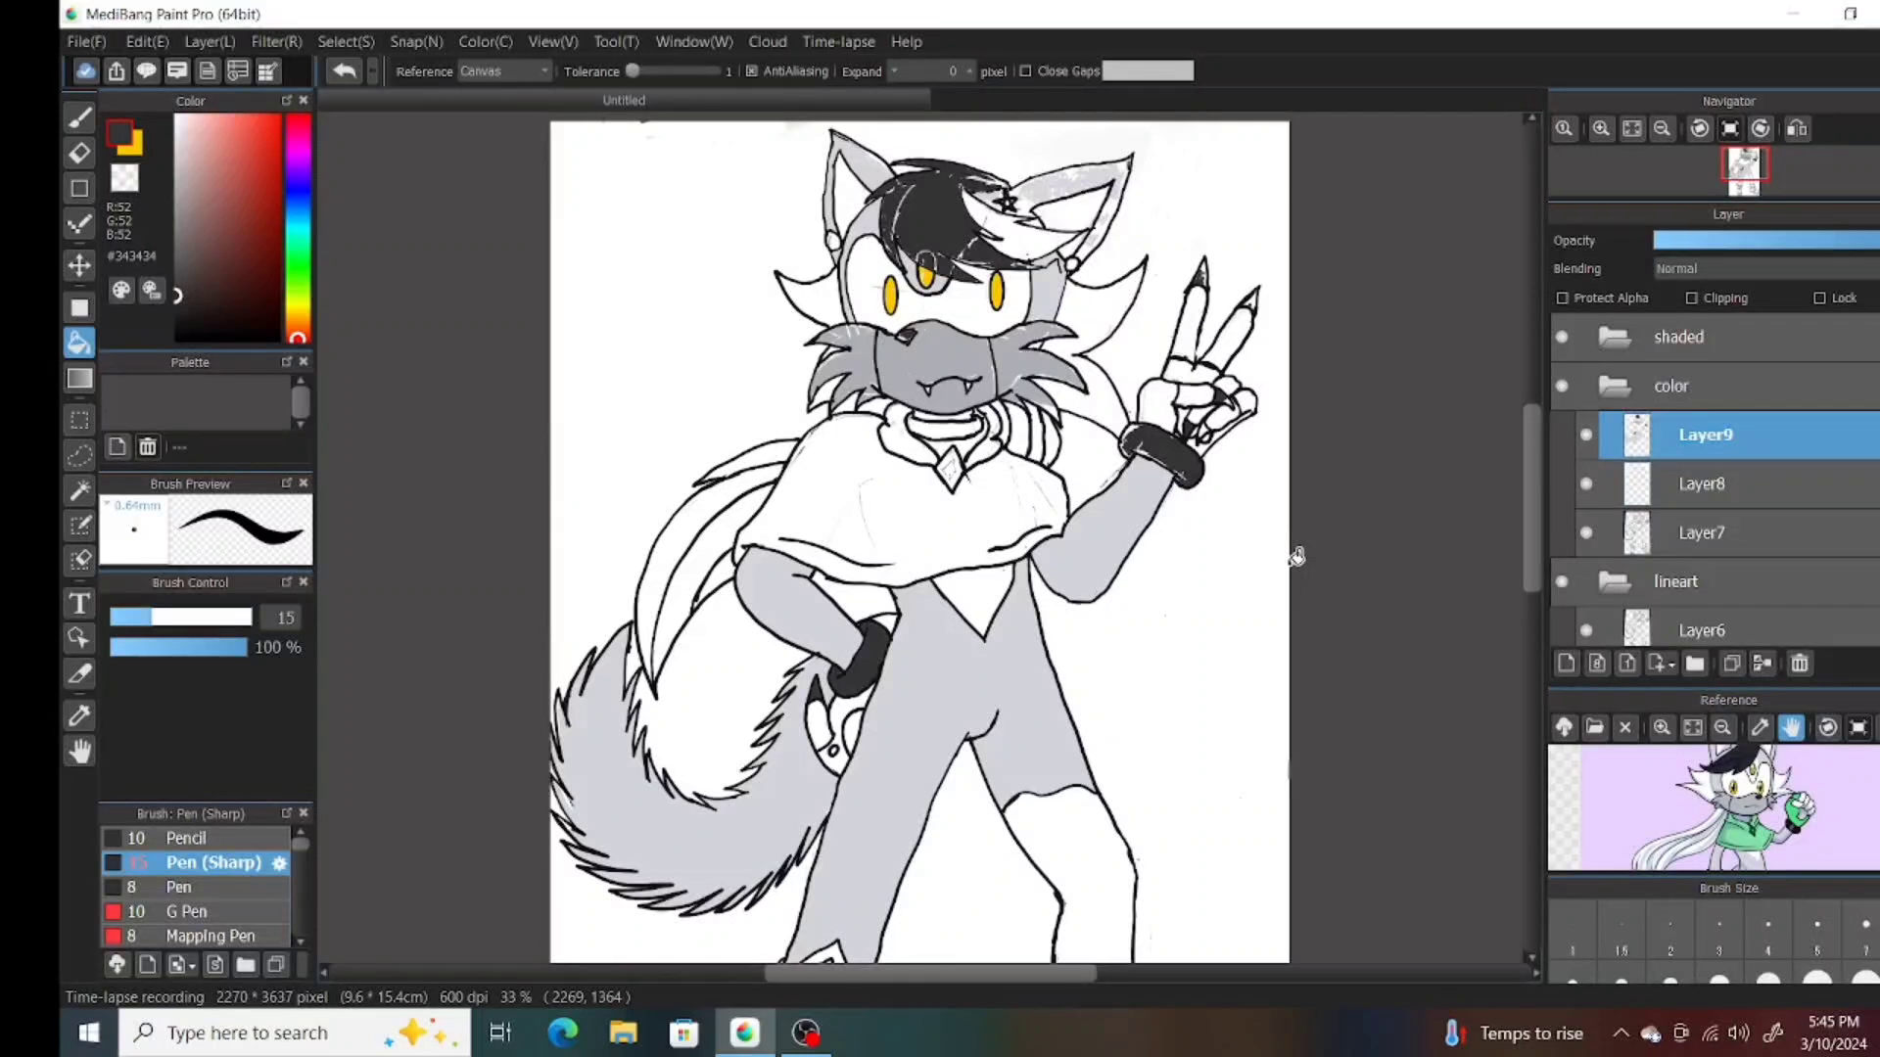
# Sample green #23AB59 from the reference for the diamond pendant, and fill the neck collar with darker green #378A37.
pyautogui.click(1759, 727)
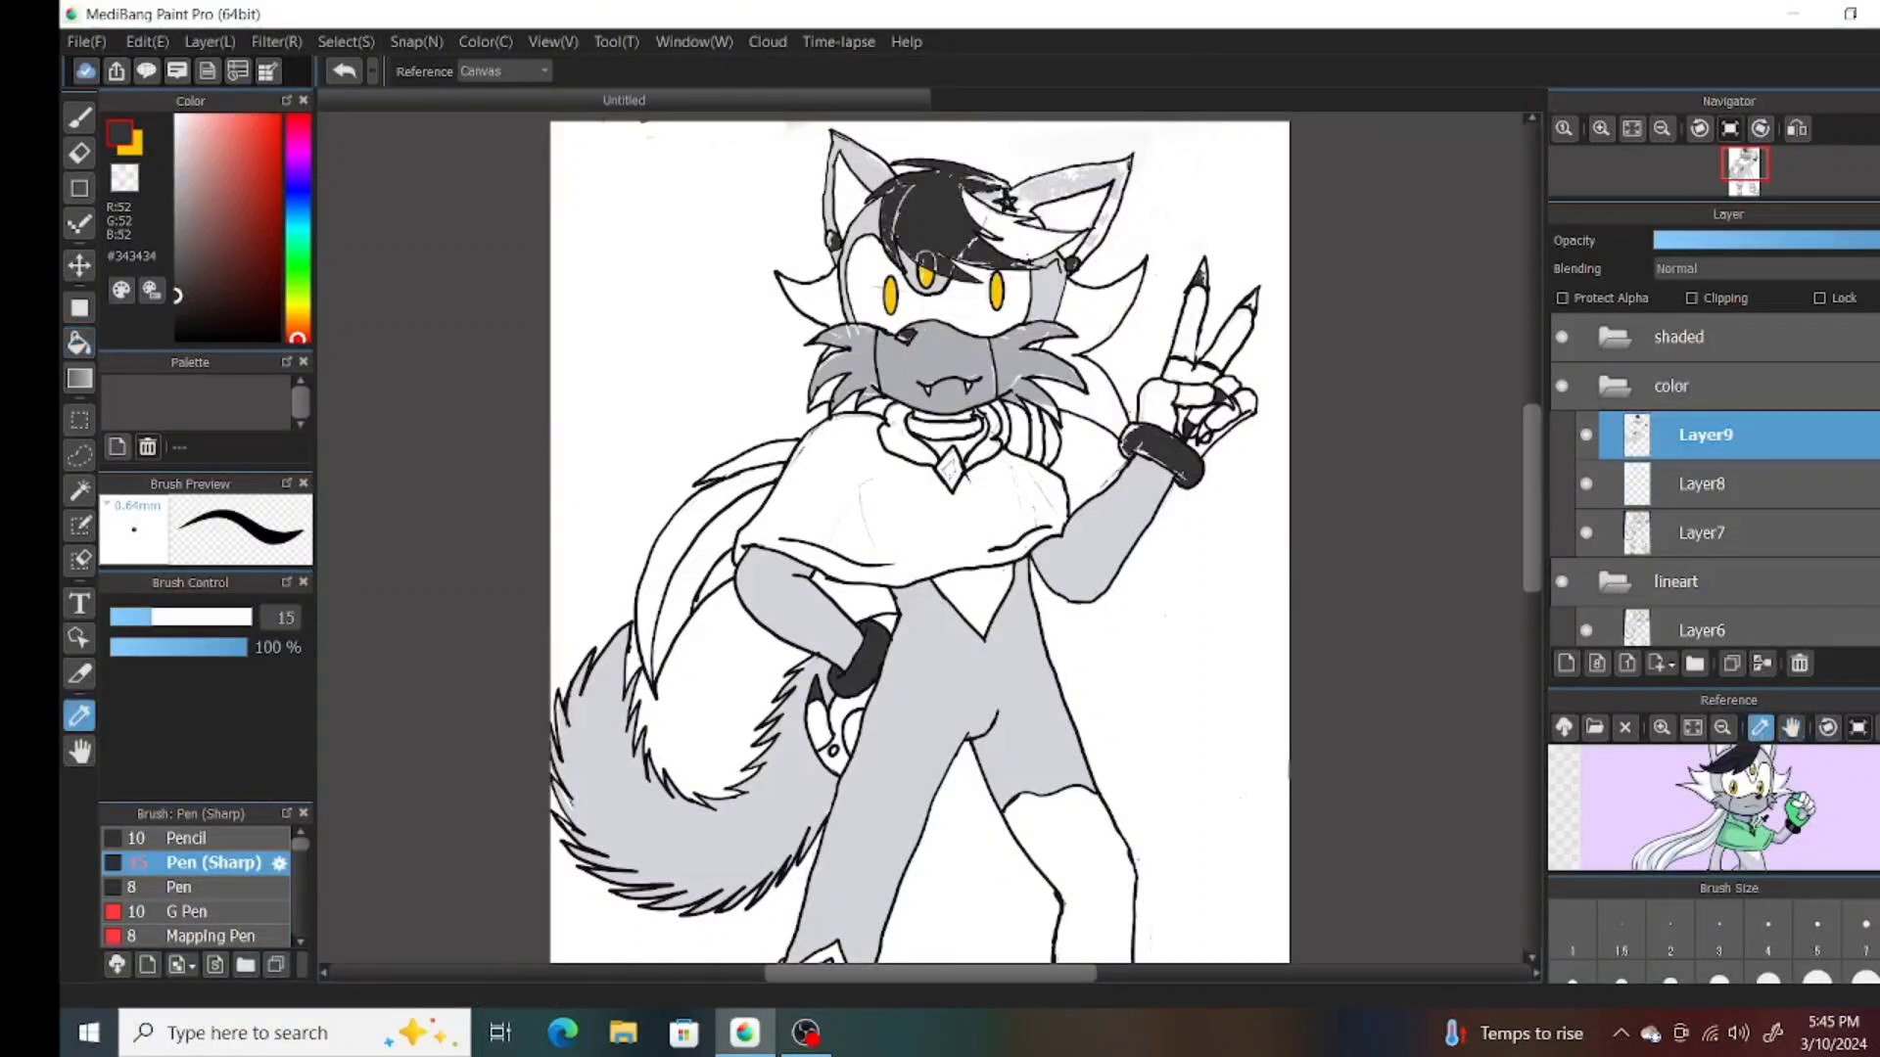
pyautogui.click(1800, 808)
pyautogui.click(961, 468)
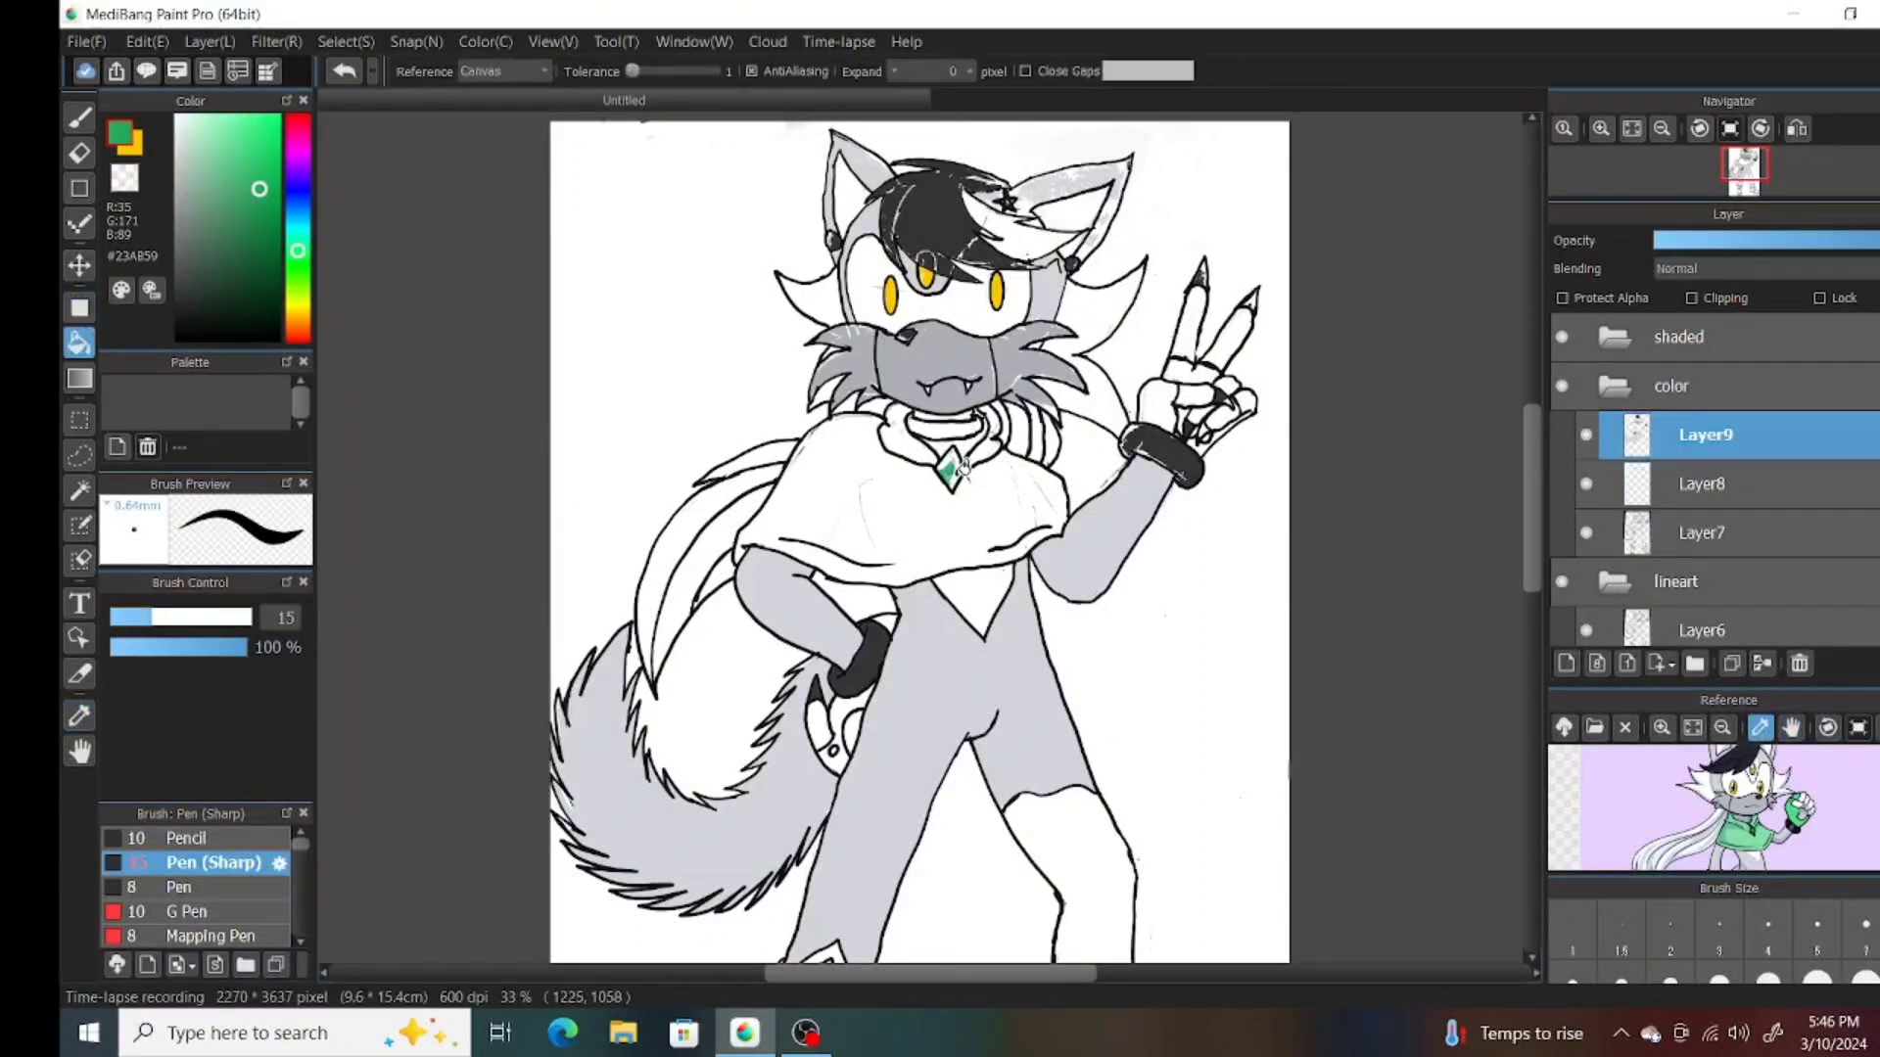
pyautogui.click(238, 219)
pyautogui.click(965, 428)
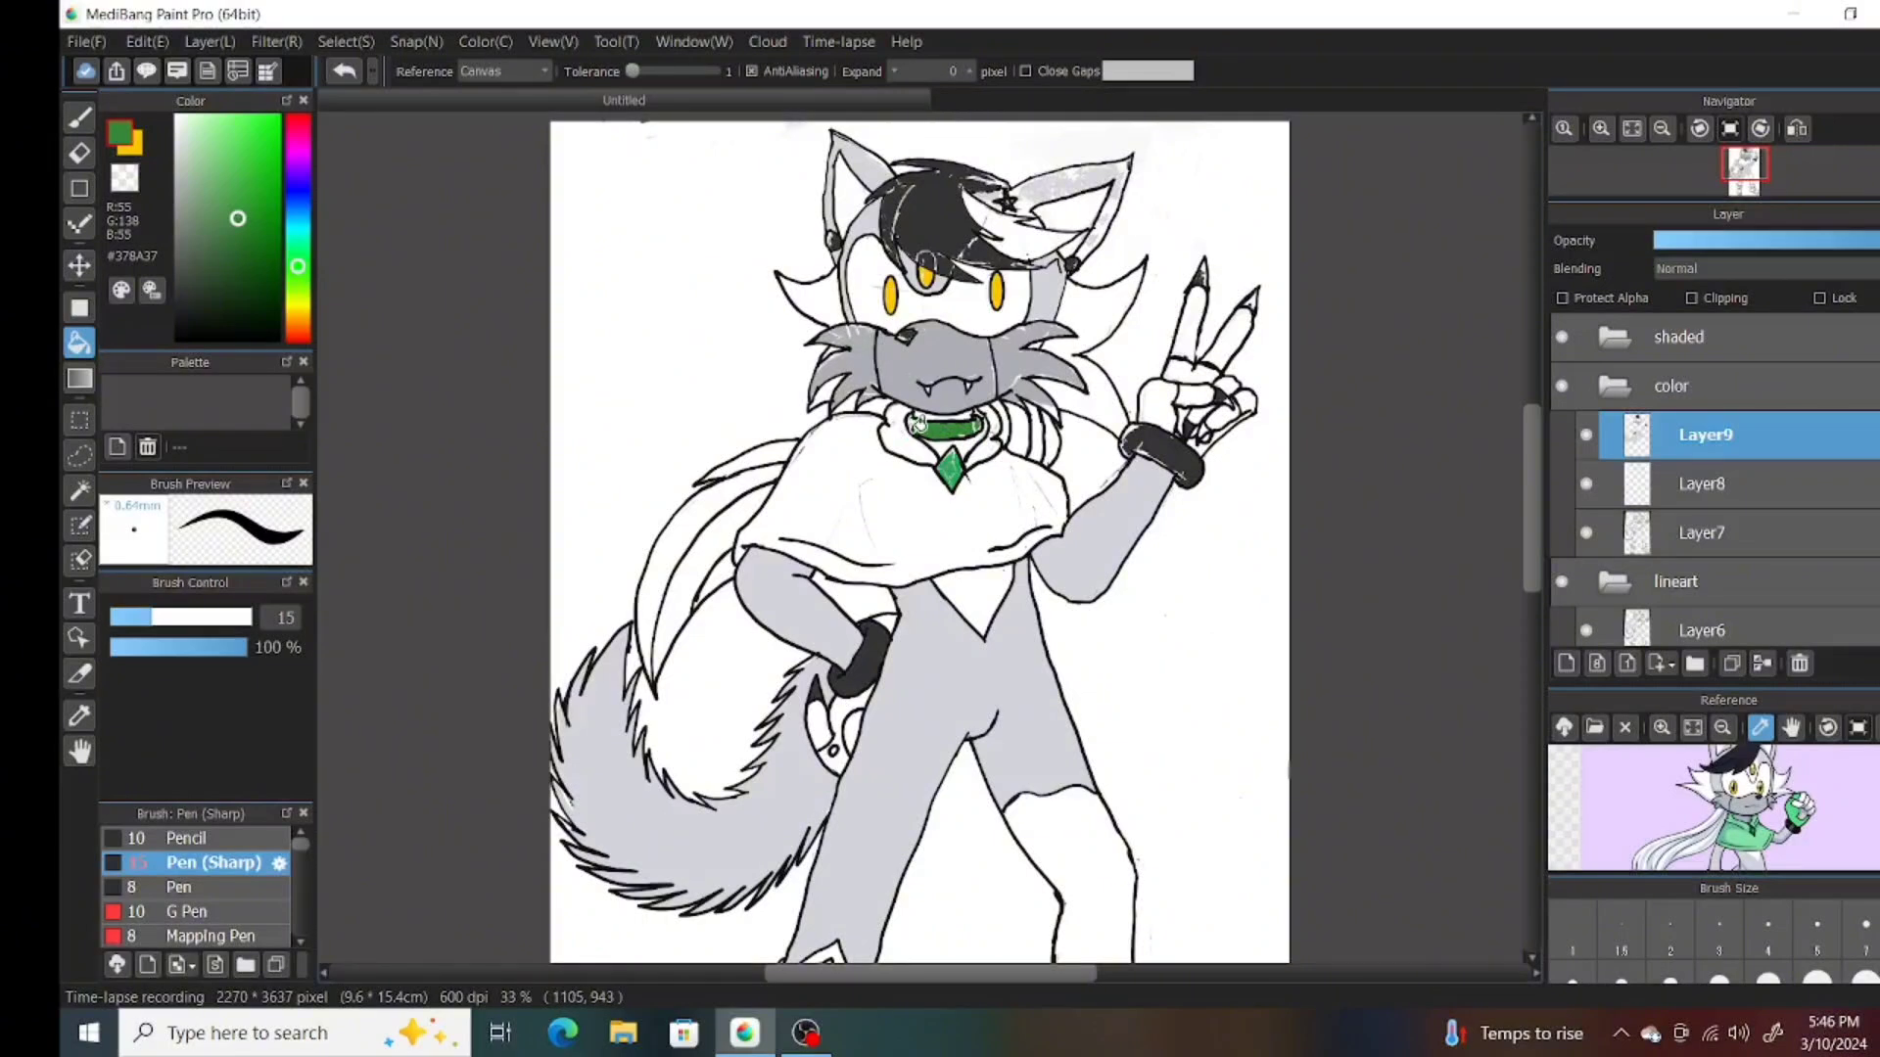
# Fill the cape and its neckline with mint #83E1A8 and both gloves with green #50DE89.
pyautogui.click(1738, 837)
pyautogui.click(881, 509)
pyautogui.click(1210, 374)
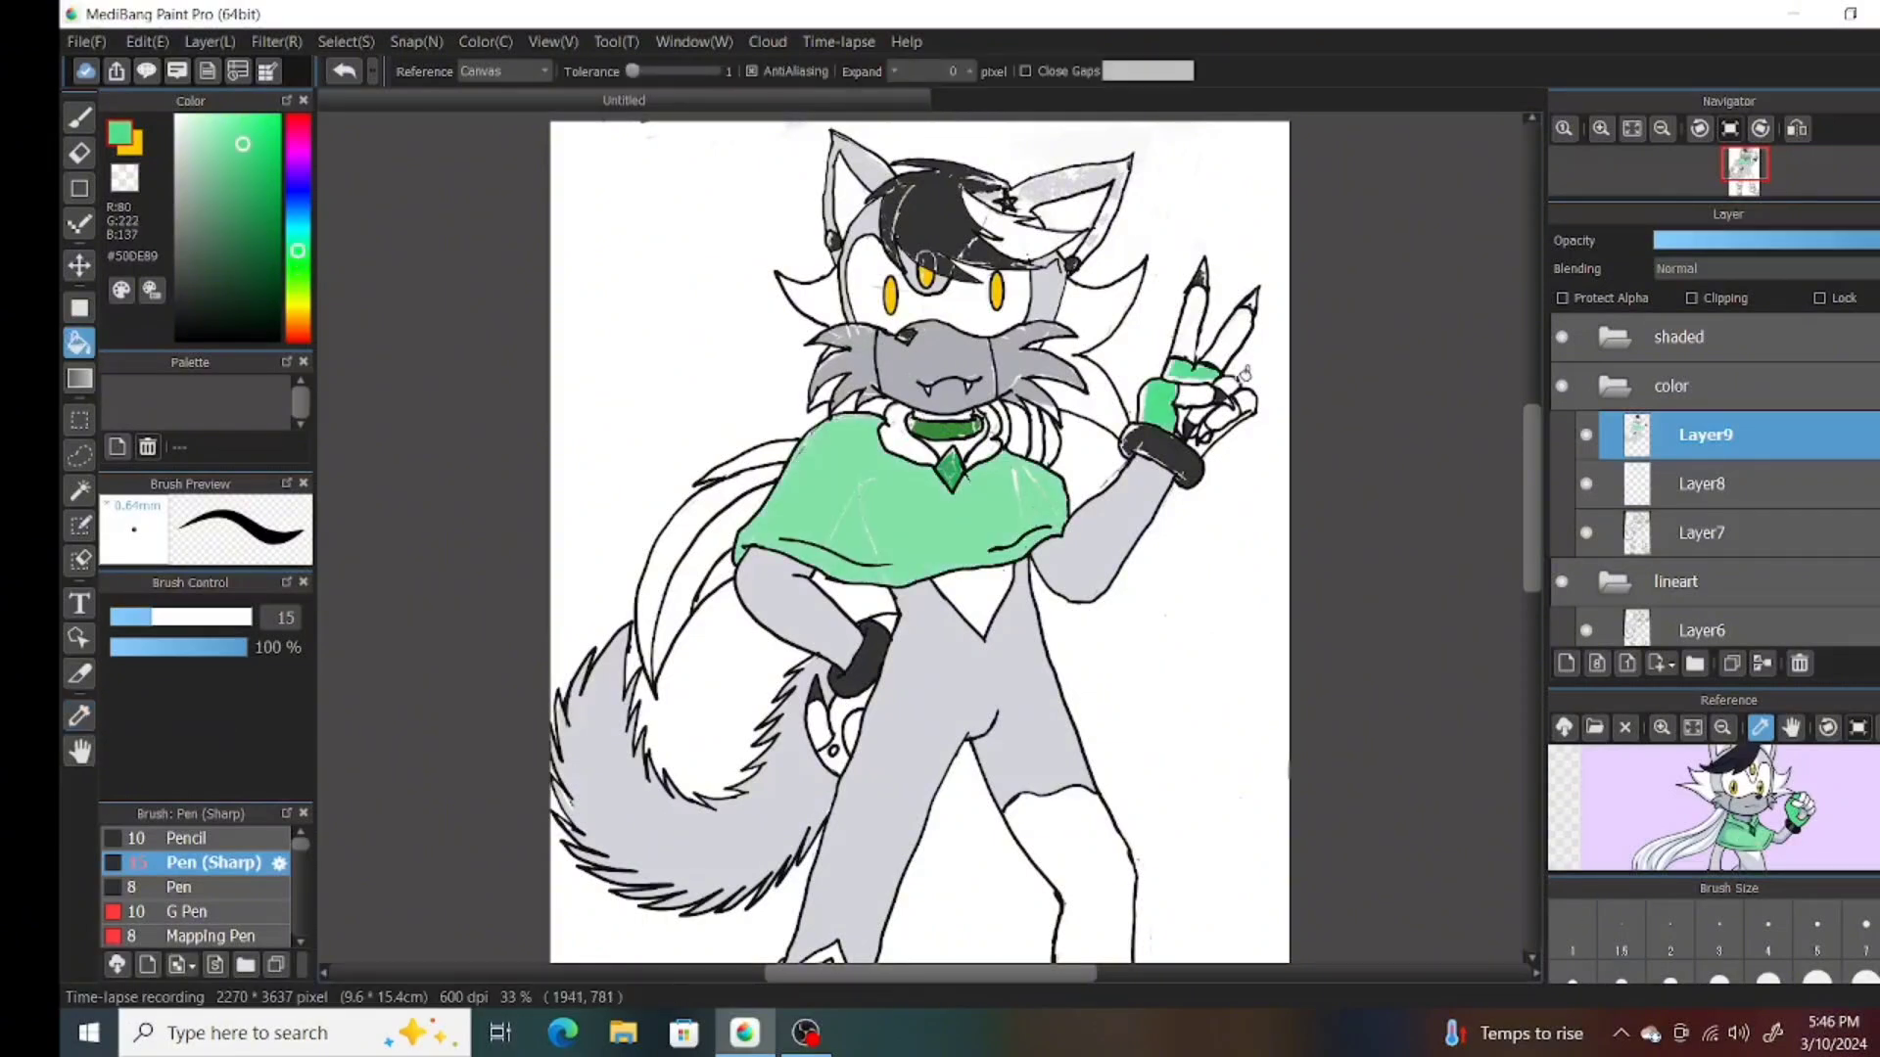
pyautogui.click(1256, 387)
pyautogui.click(842, 729)
pyautogui.keyDown('alt'); pyautogui.click(911, 428); pyautogui.keyUp('alt')
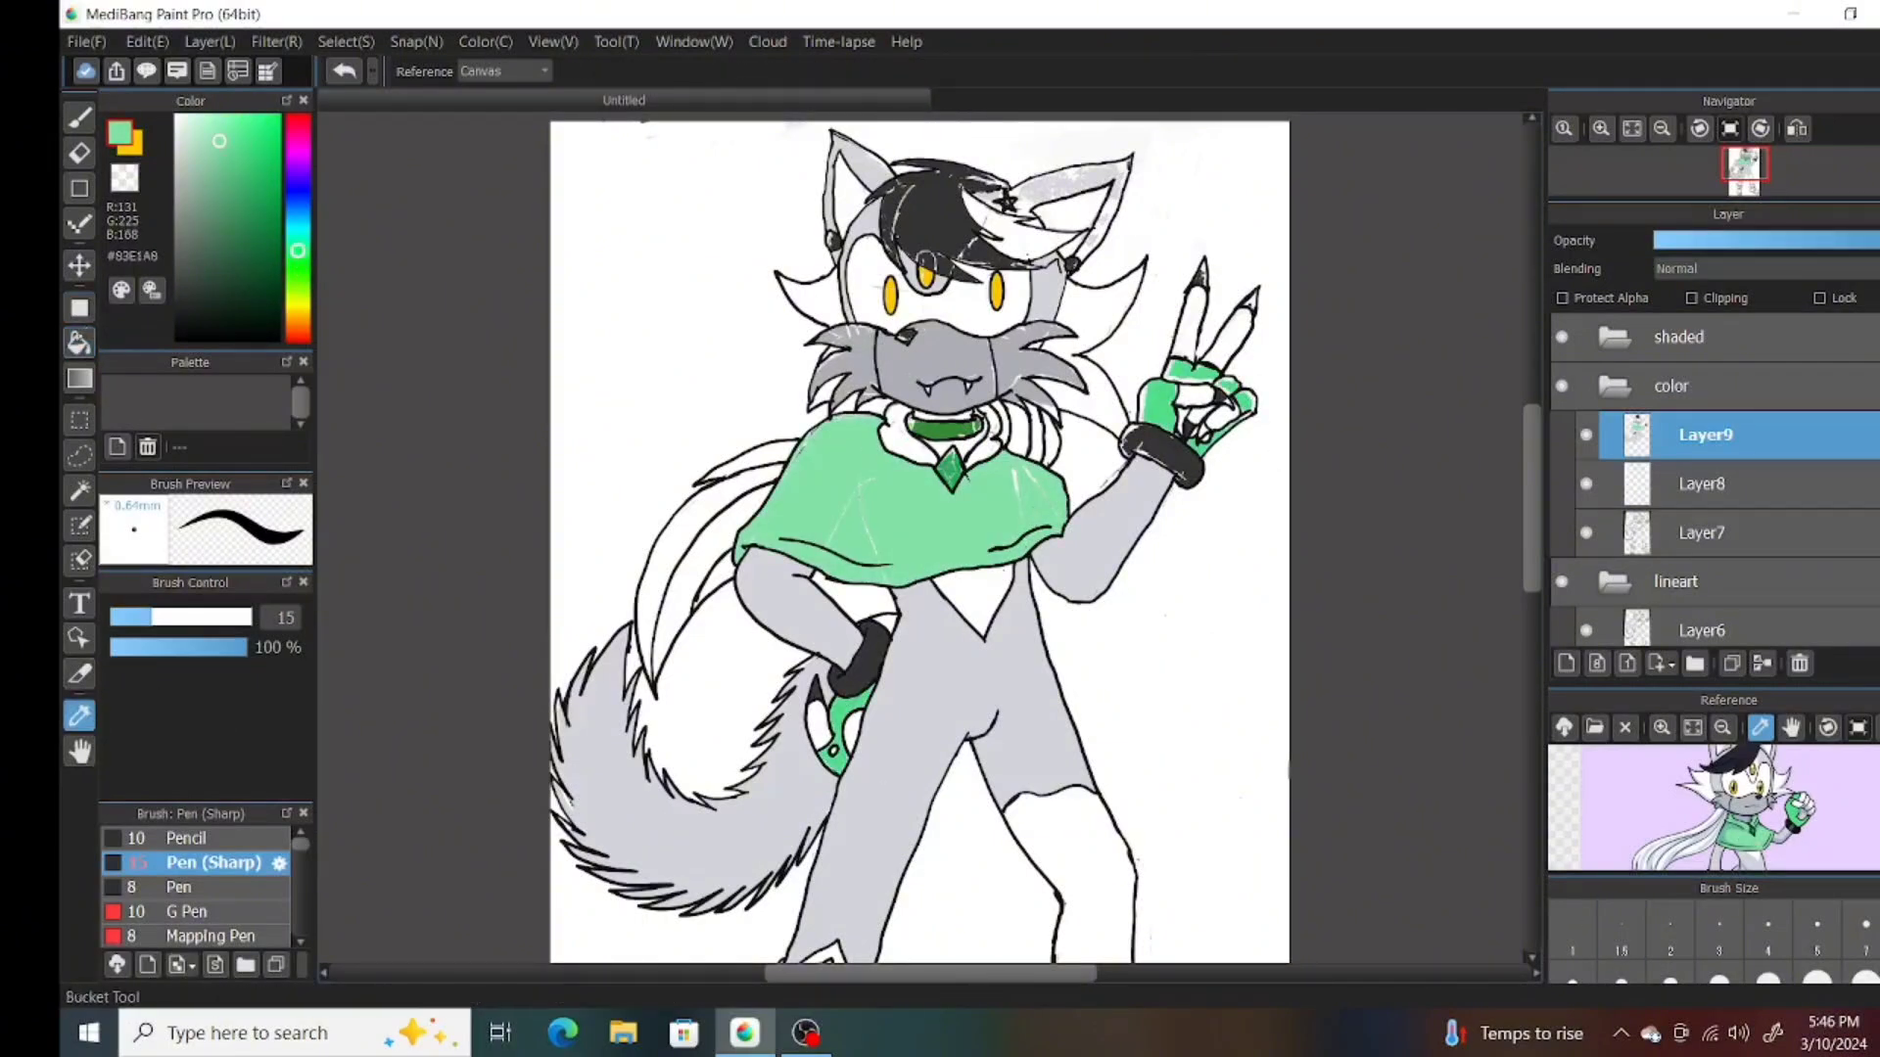
pyautogui.click(1007, 409)
# Fill the spiked ankle bands on both boots with dark grey #343434.
pyautogui.keyDown('alt'); pyautogui.click(1057, 626); pyautogui.keyUp('alt')
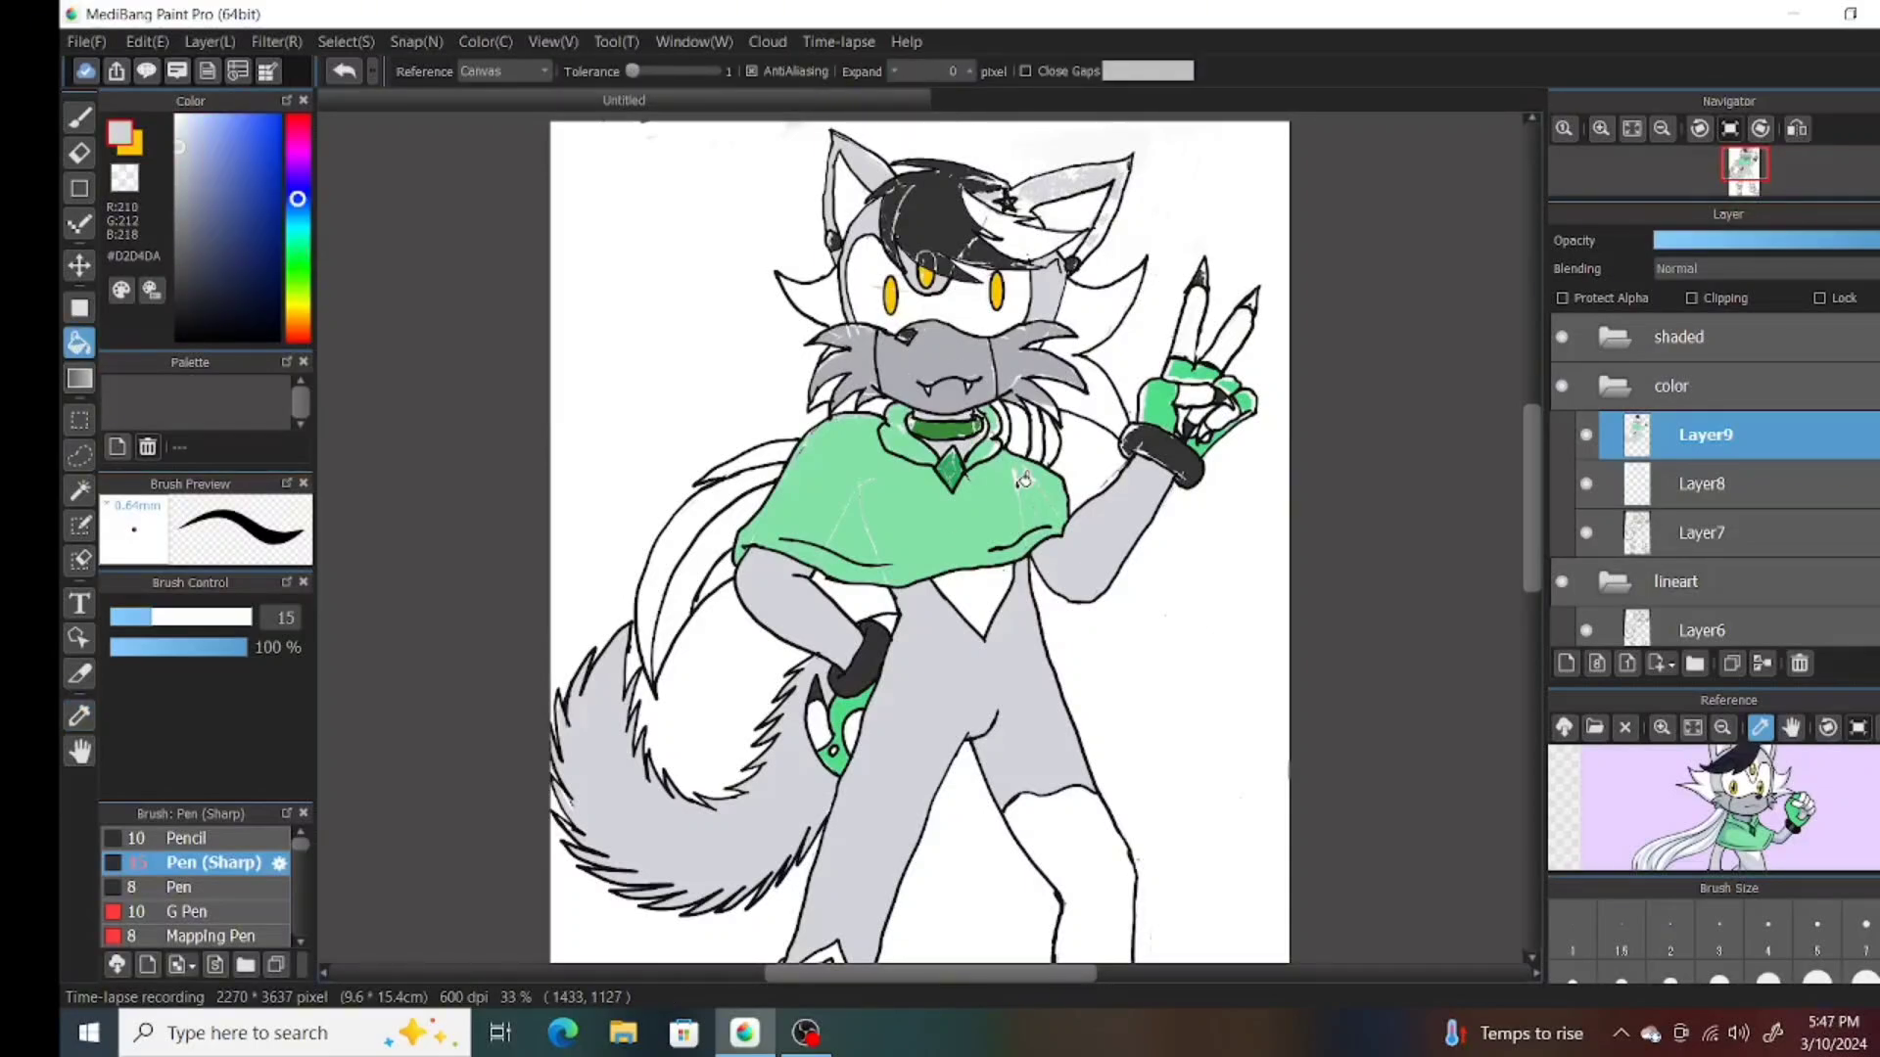
pyautogui.scroll(-3, 979, 391)
pyautogui.keyDown('alt'); pyautogui.click(937, 238); pyautogui.keyUp('alt')
pyautogui.keyDown('alt'); pyautogui.click(848, 343); pyautogui.keyUp('alt')
pyautogui.click(784, 768)
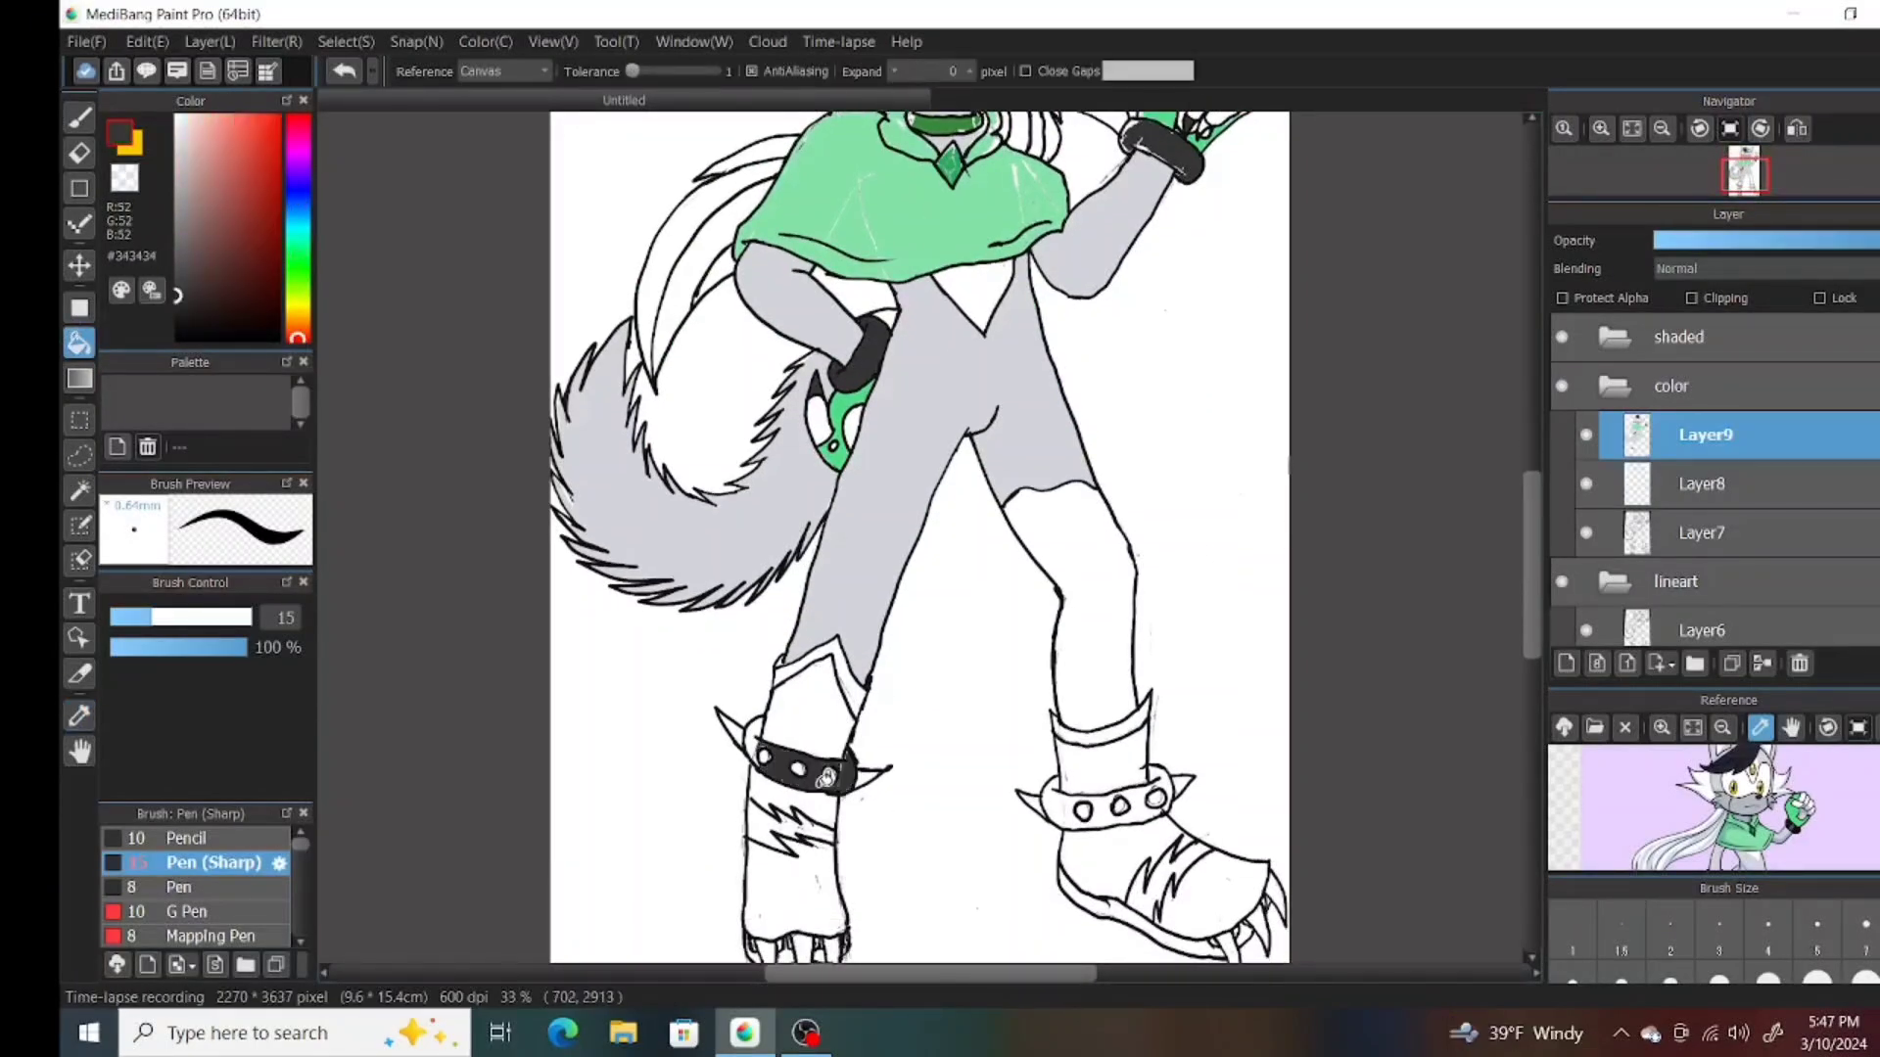
pyautogui.click(1107, 808)
# Bring the reference character's boots into view and fill both boots' top trims and jagged stripes with dark grey #343434.
pyautogui.click(1791, 728)
pyautogui.moveTo(1724, 842); pyautogui.dragTo(1723, 774)
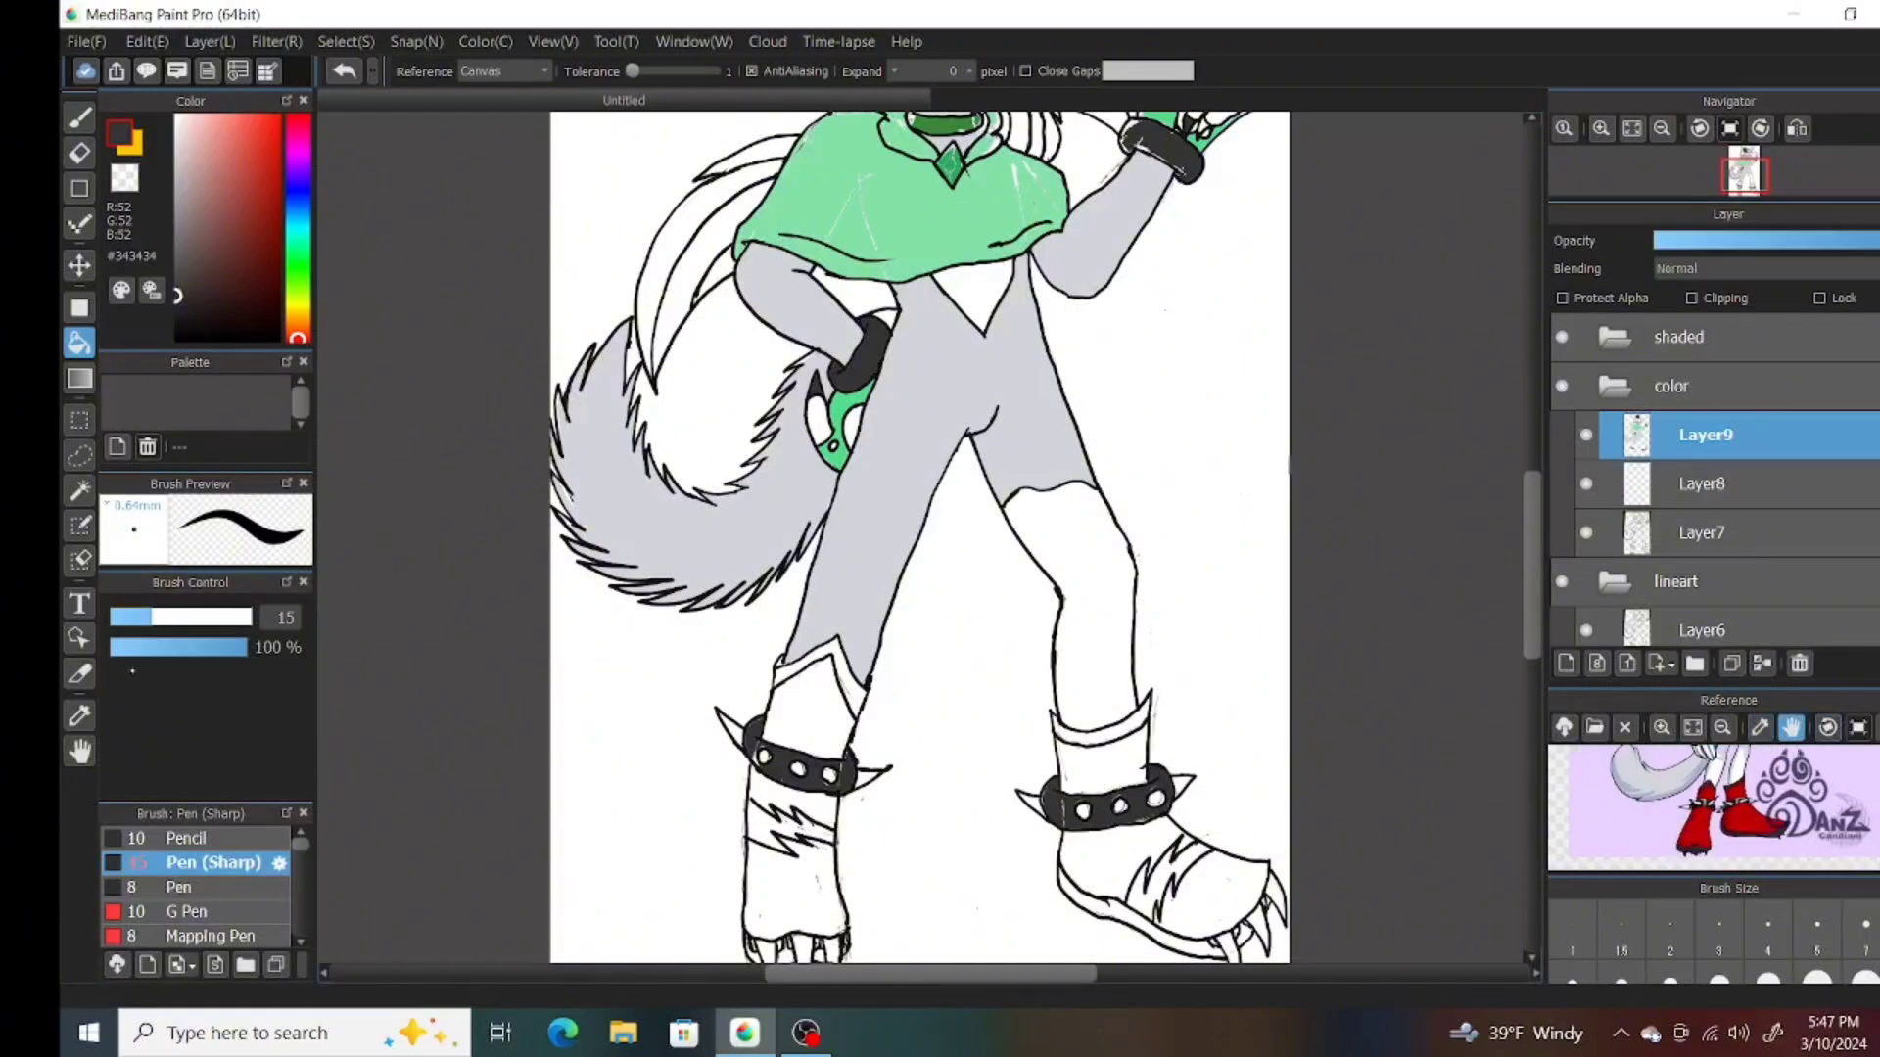
pyautogui.click(821, 675)
pyautogui.click(1101, 723)
pyautogui.click(1170, 881)
pyautogui.click(788, 827)
# Draw a small black star with the pen on the side of the boot that points sideways.
pyautogui.press('b')
pyautogui.keyDown('alt'); pyautogui.click(1087, 852); pyautogui.keyUp('alt')
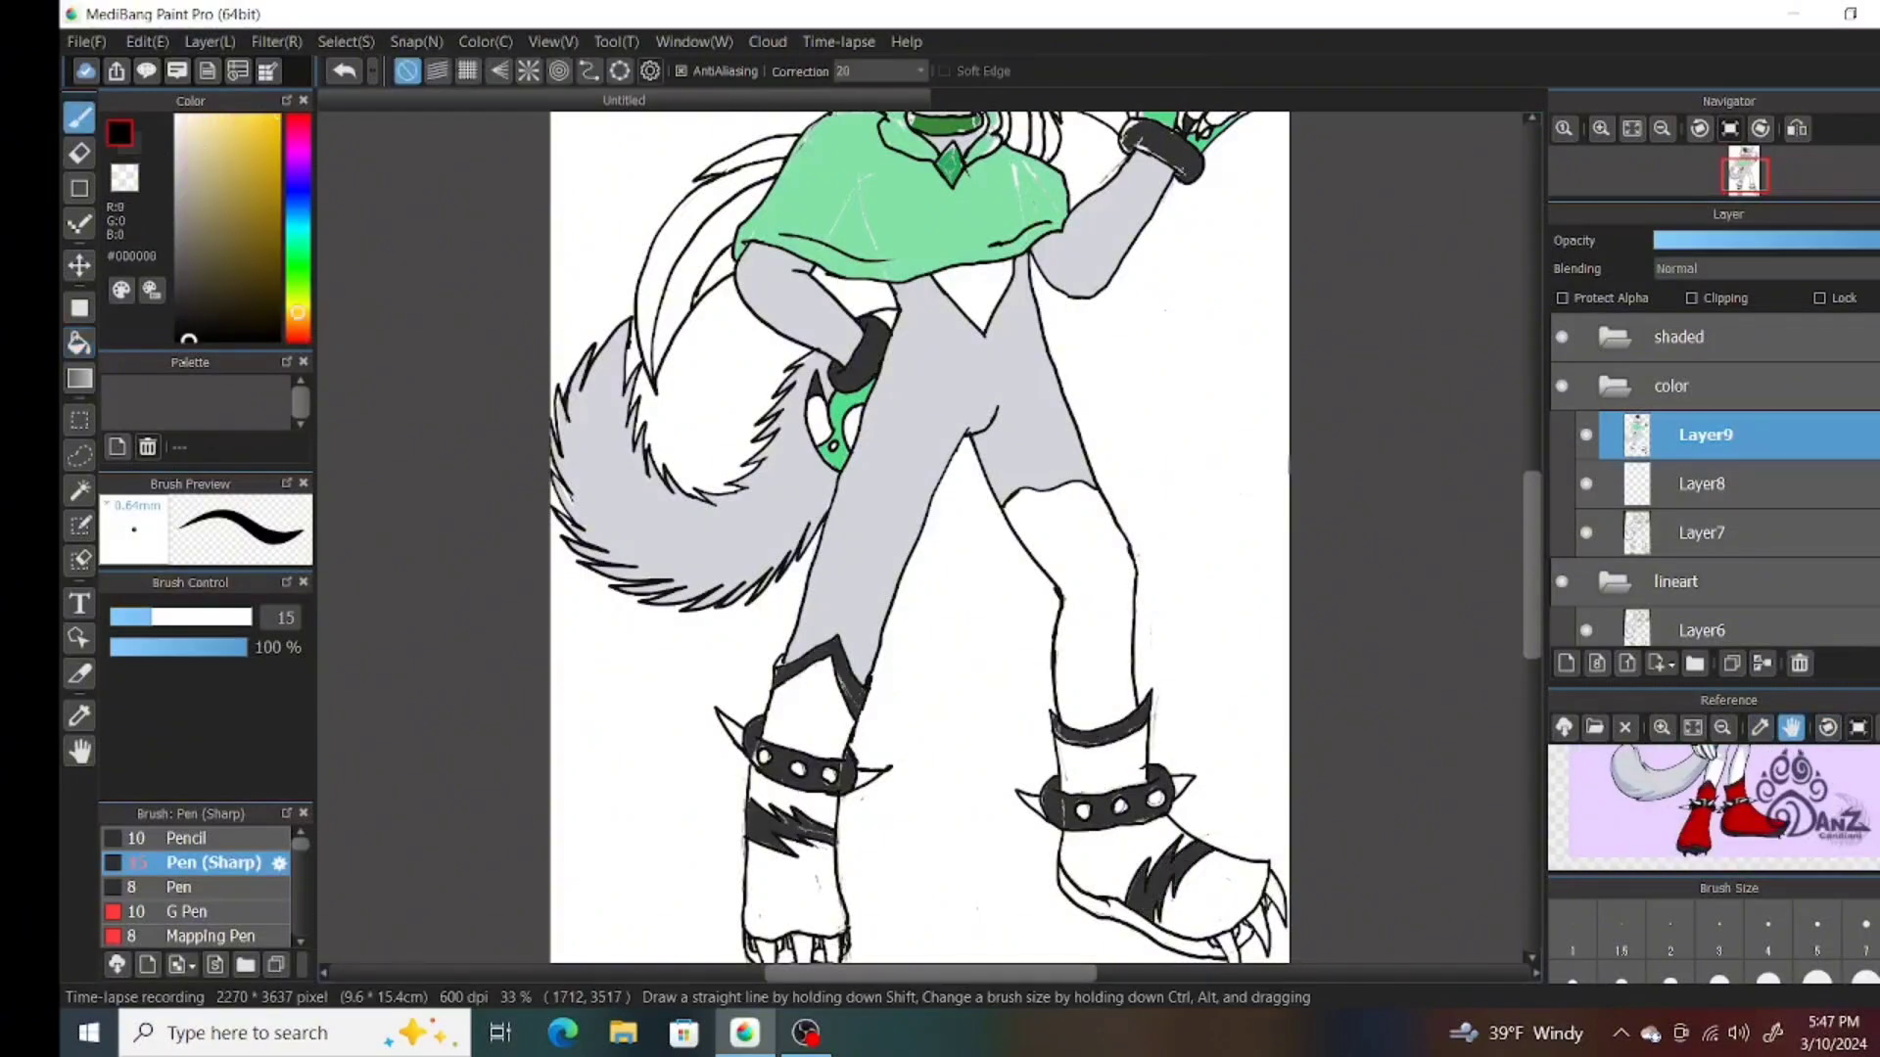
pyautogui.scroll(-3, 1117, 852)
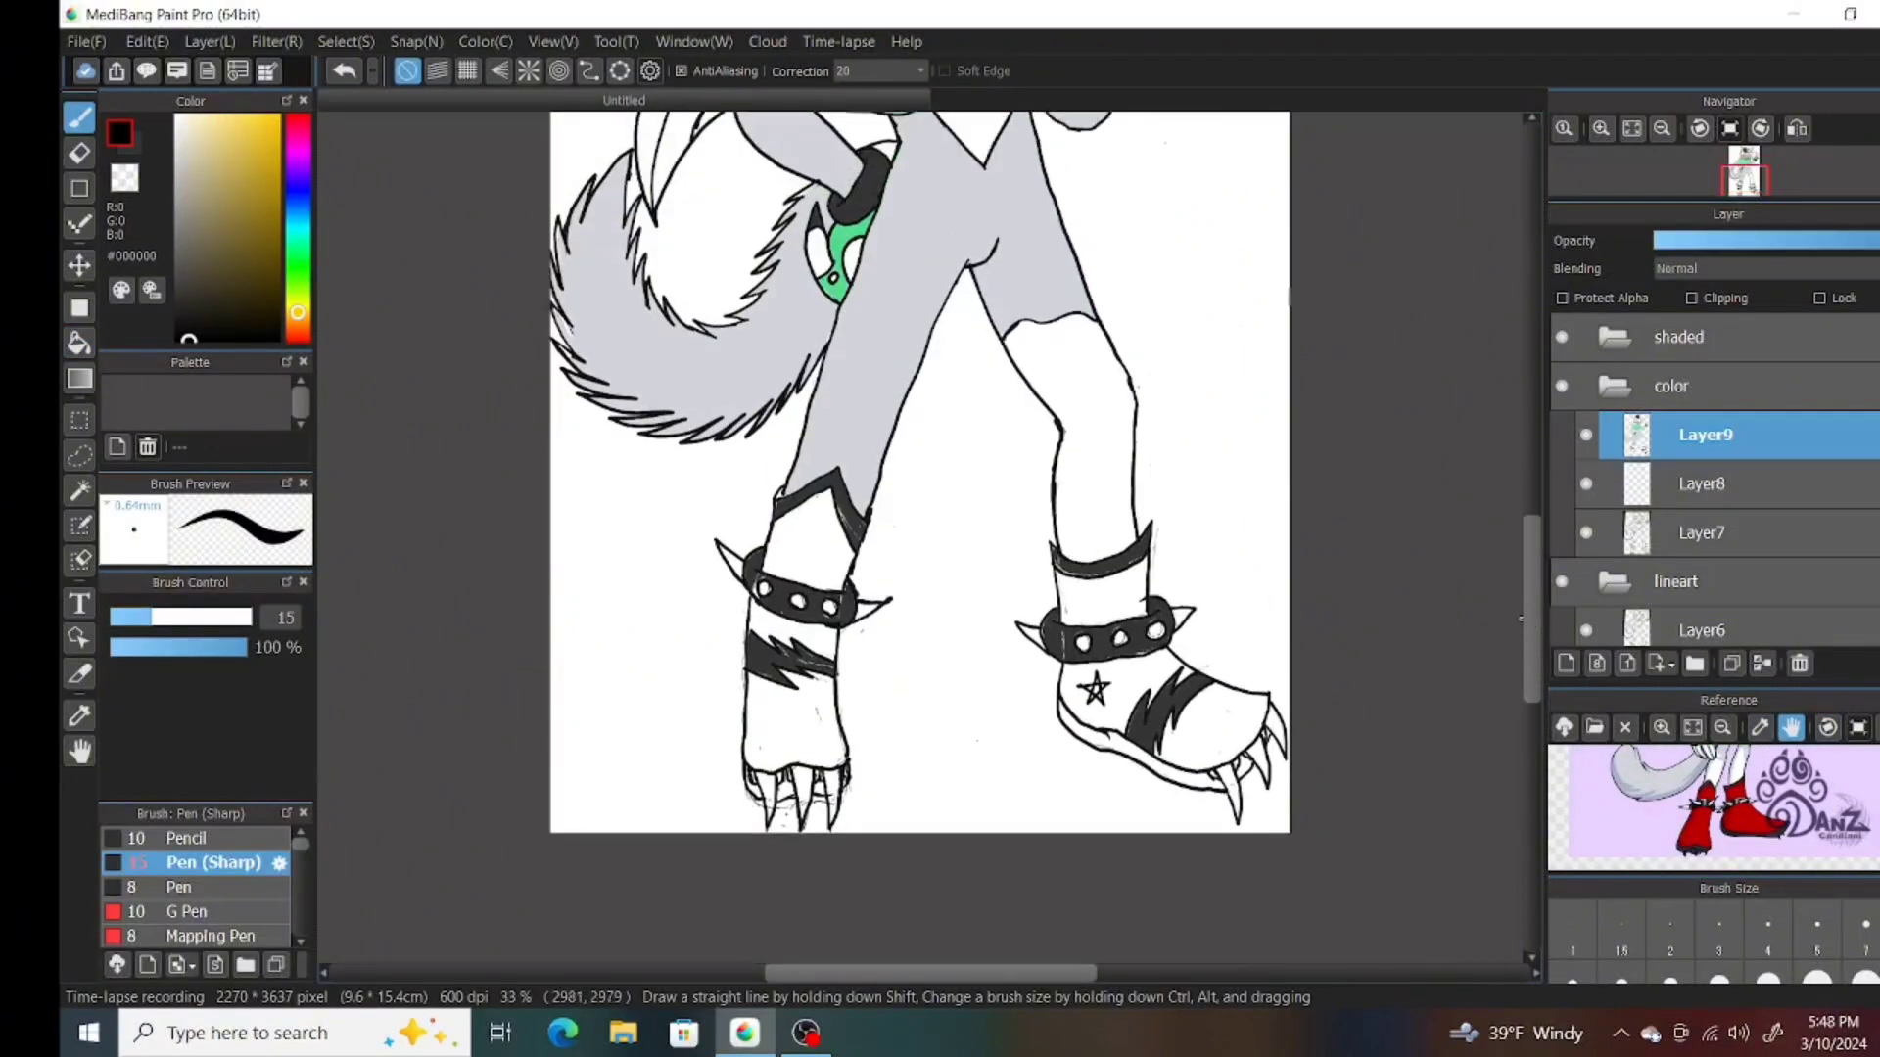
# Fill the soles of both boots with grey #5A5A5A and all the toe claws with dark grey #343434.
pyautogui.press('g')
pyautogui.click(761, 783)
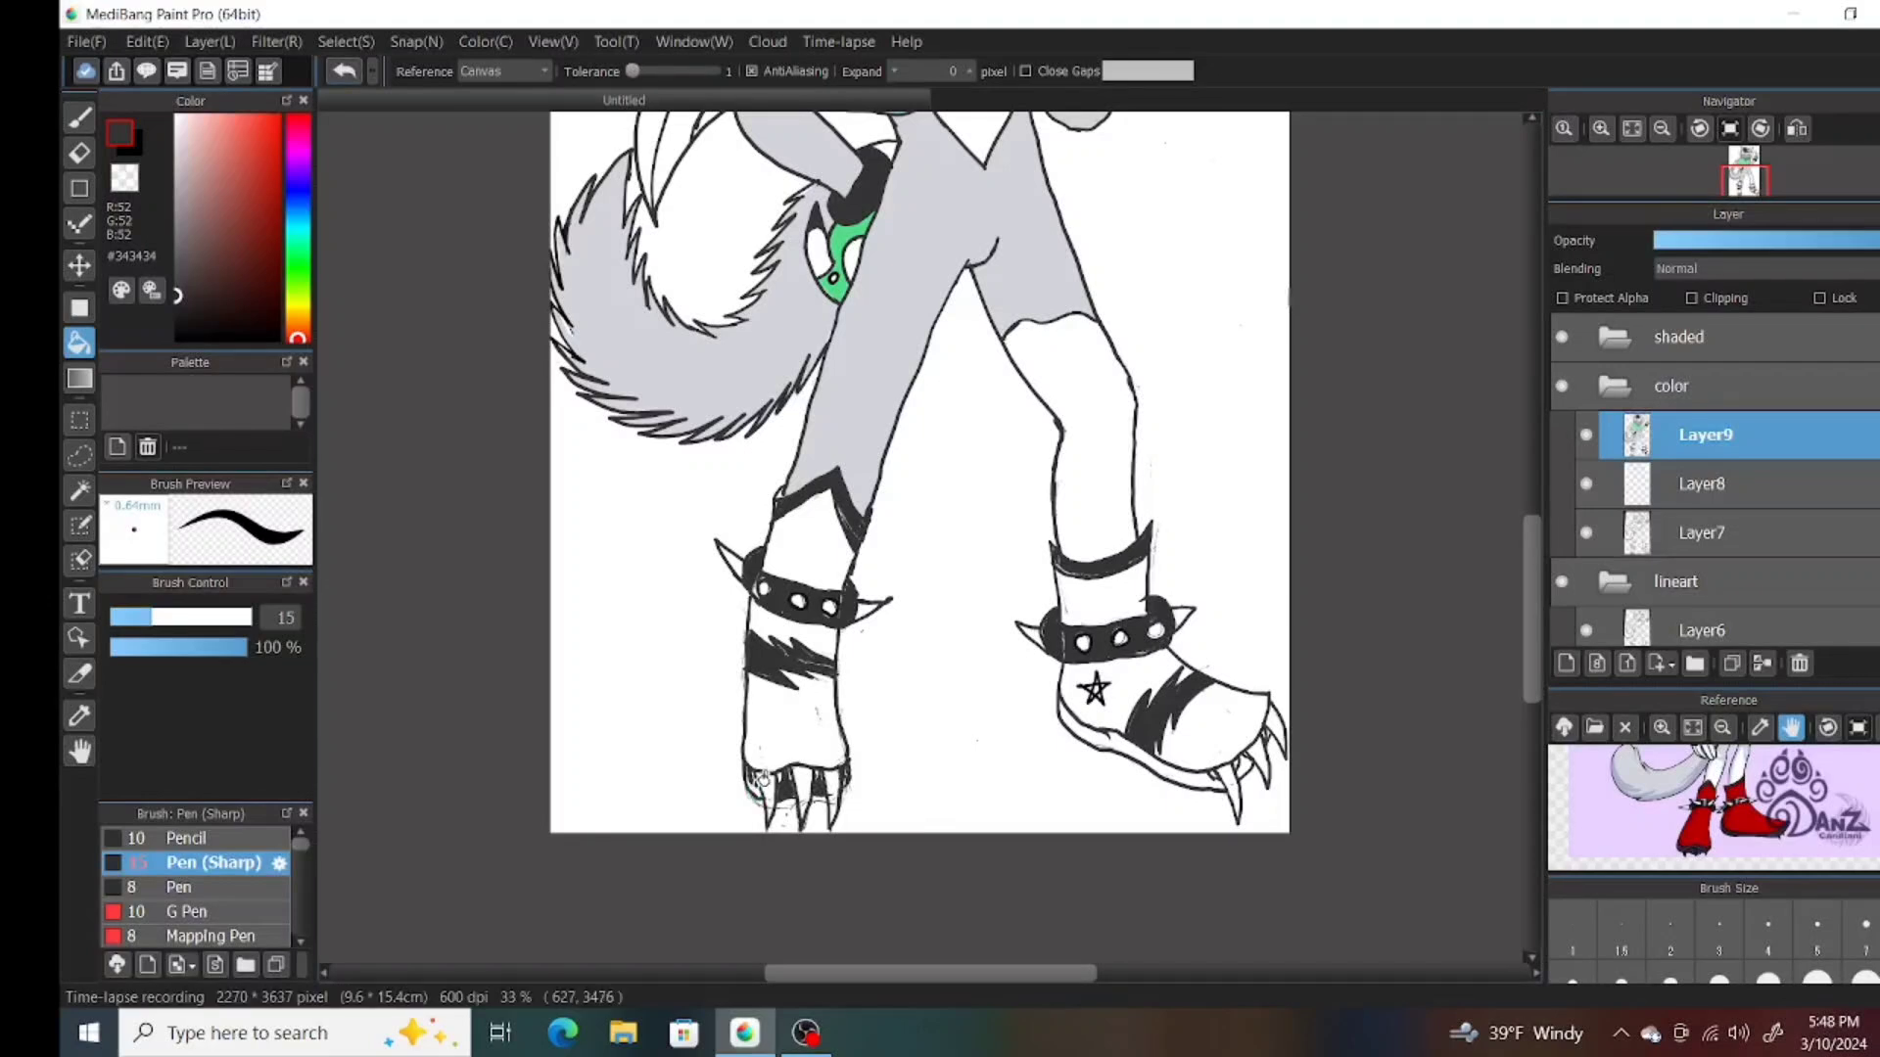
pyautogui.click(1195, 770)
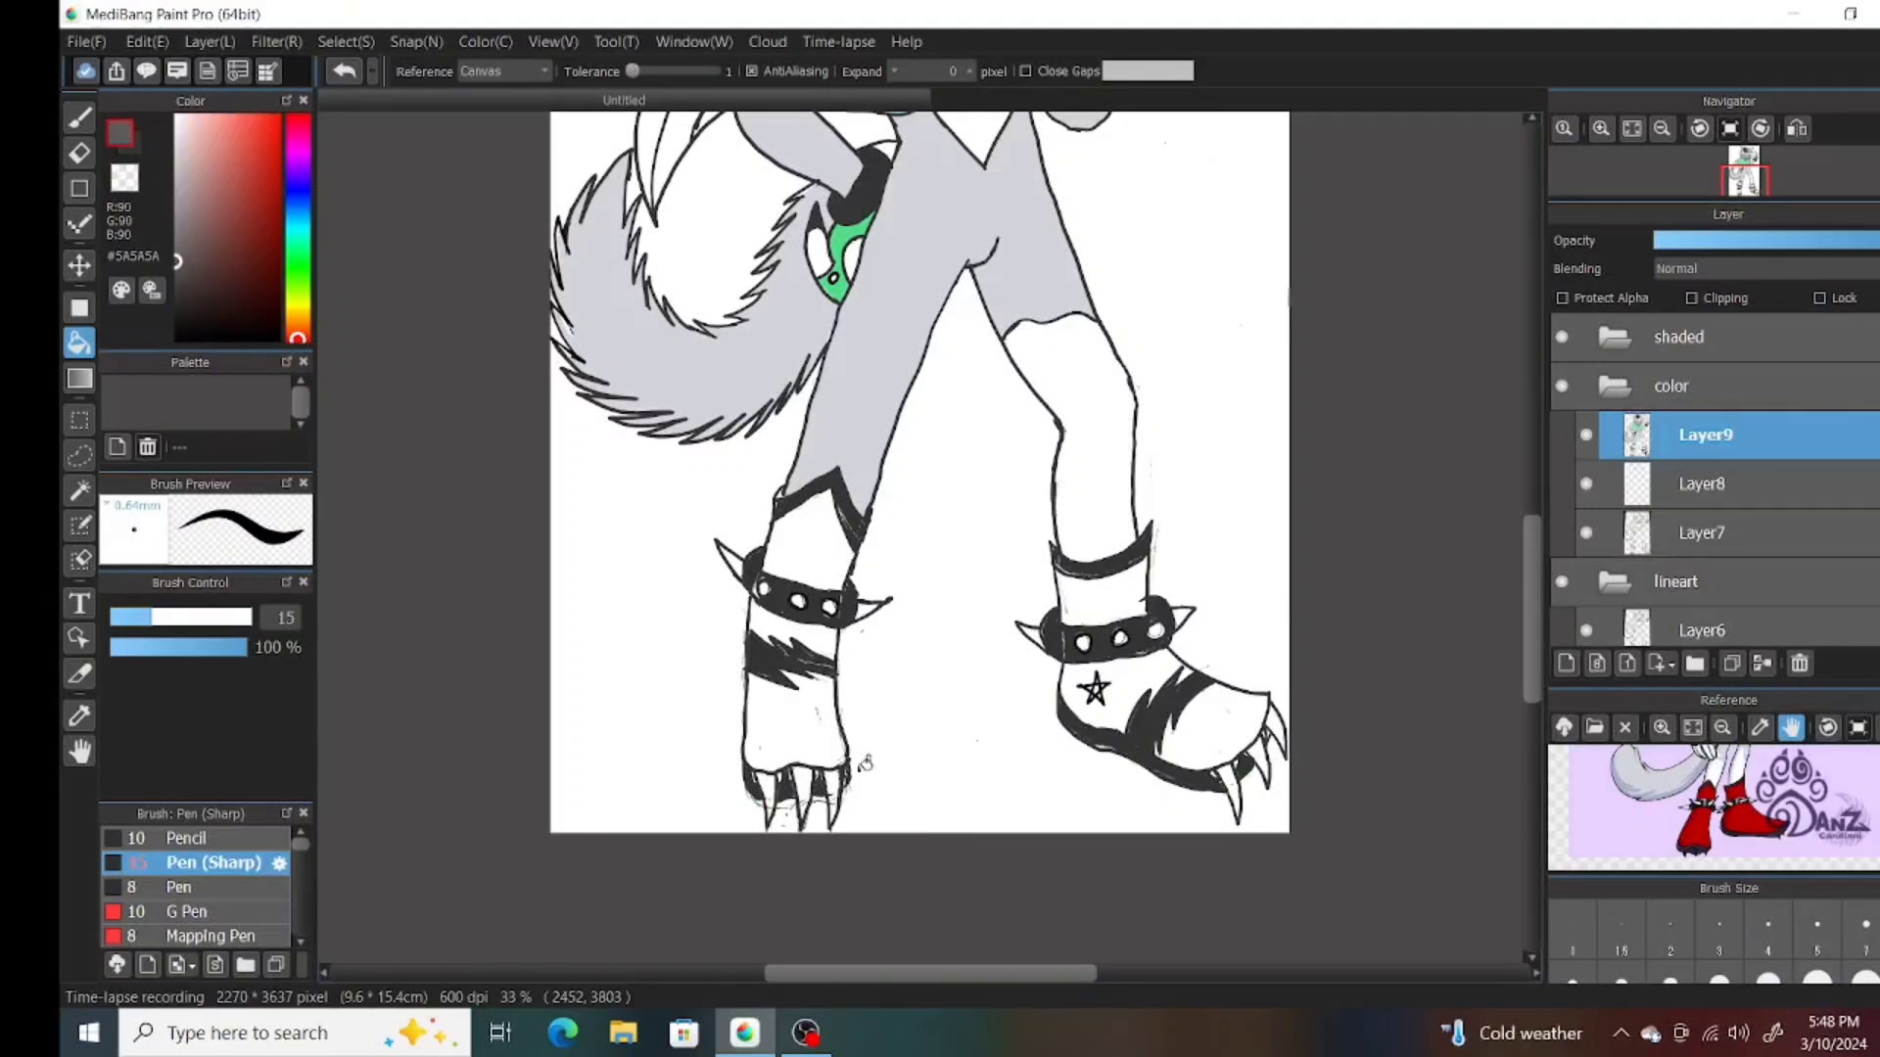
pyautogui.click(779, 803)
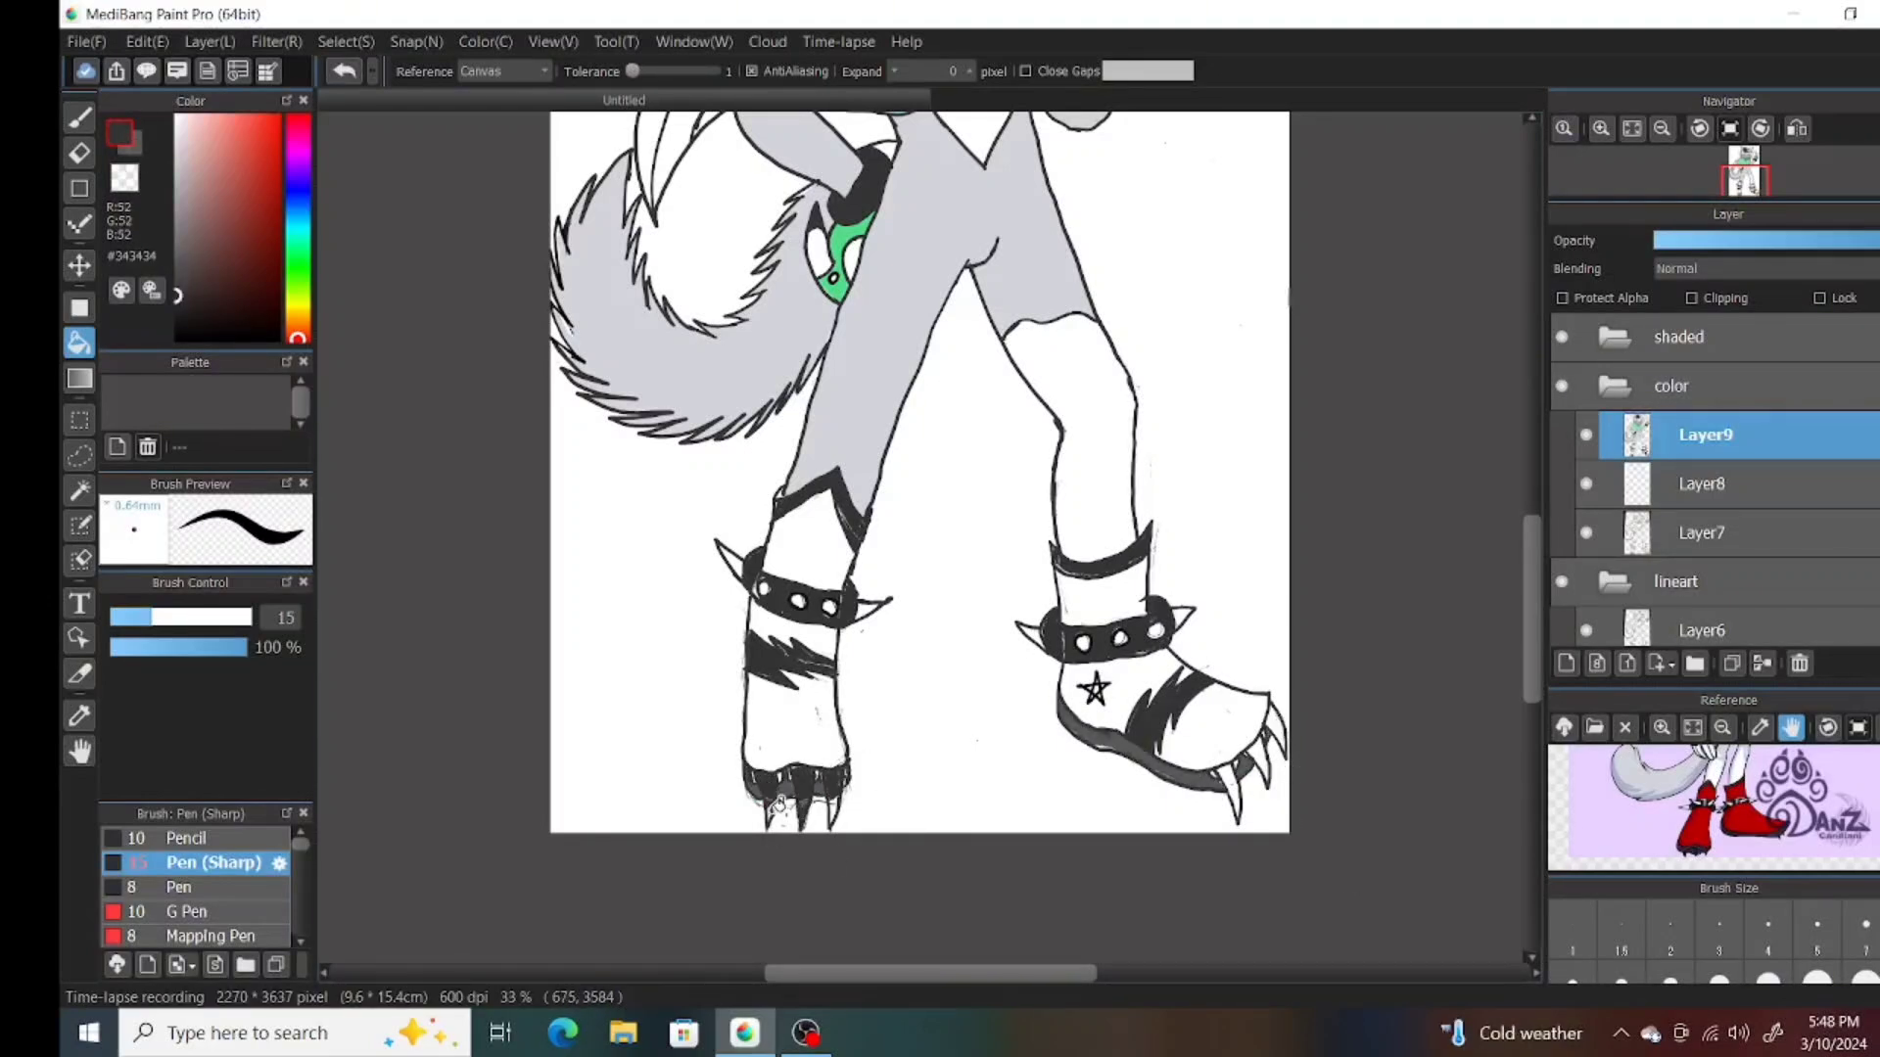
pyautogui.click(1236, 783)
pyautogui.click(1273, 730)
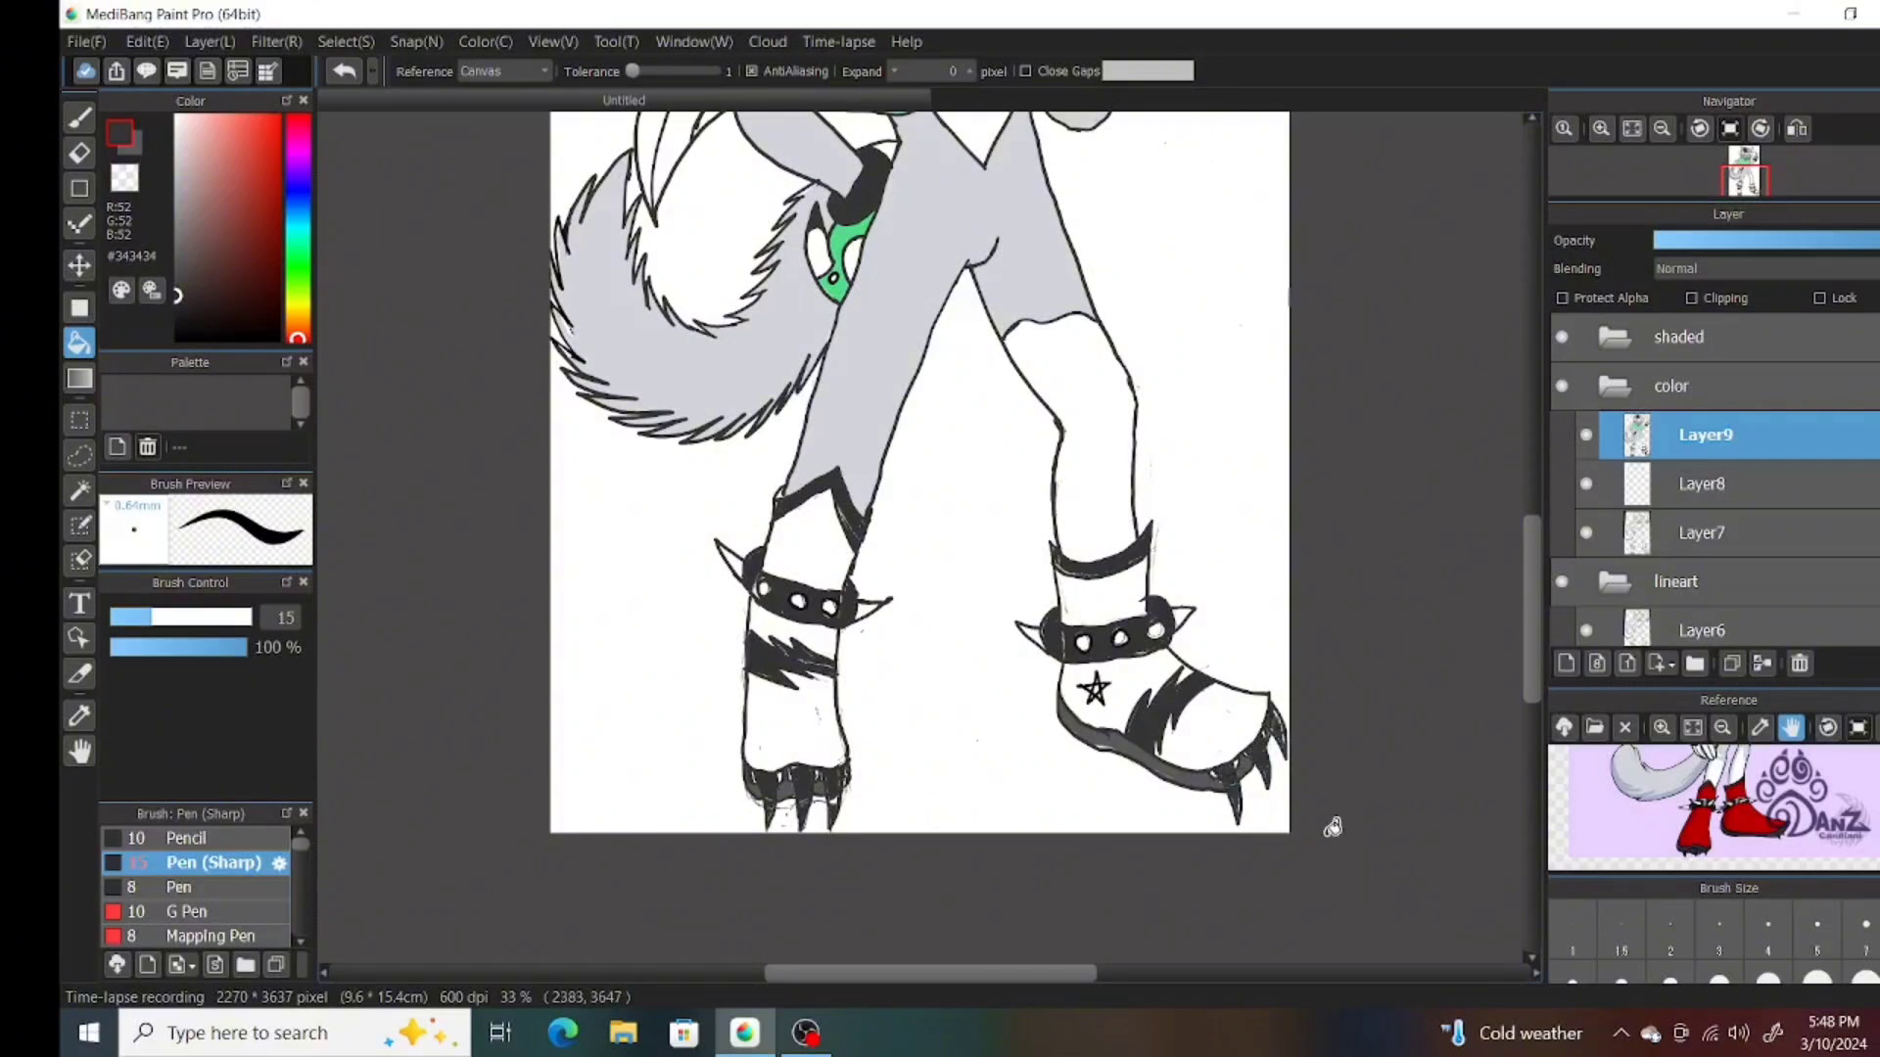
# Fill all remaining sections of both boots with dark red #AF1003.
pyautogui.click(280, 122)
pyautogui.click(1150, 676)
pyautogui.click(276, 186)
pyautogui.click(797, 714)
pyautogui.click(822, 636)
pyautogui.click(813, 534)
pyautogui.click(1214, 730)
pyautogui.click(1116, 700)
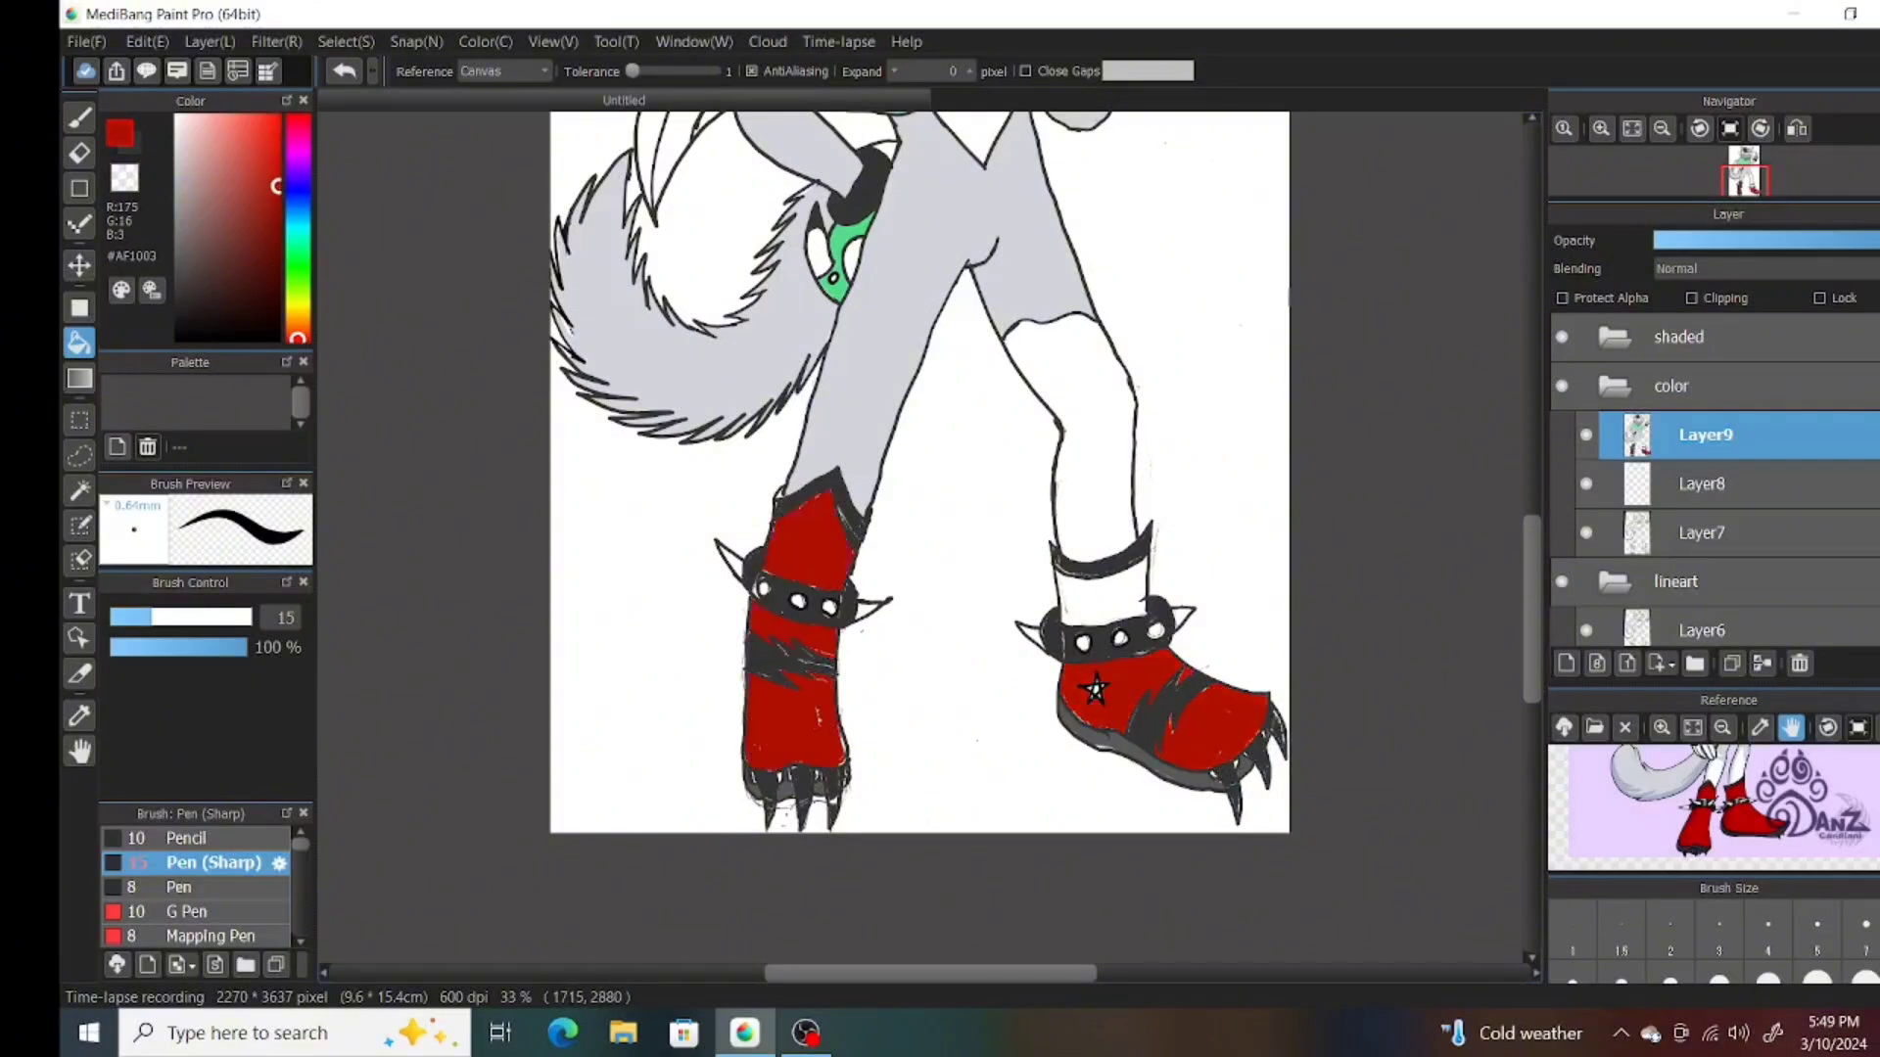
pyautogui.click(1103, 589)
pyautogui.scroll(5, 1094, 690)
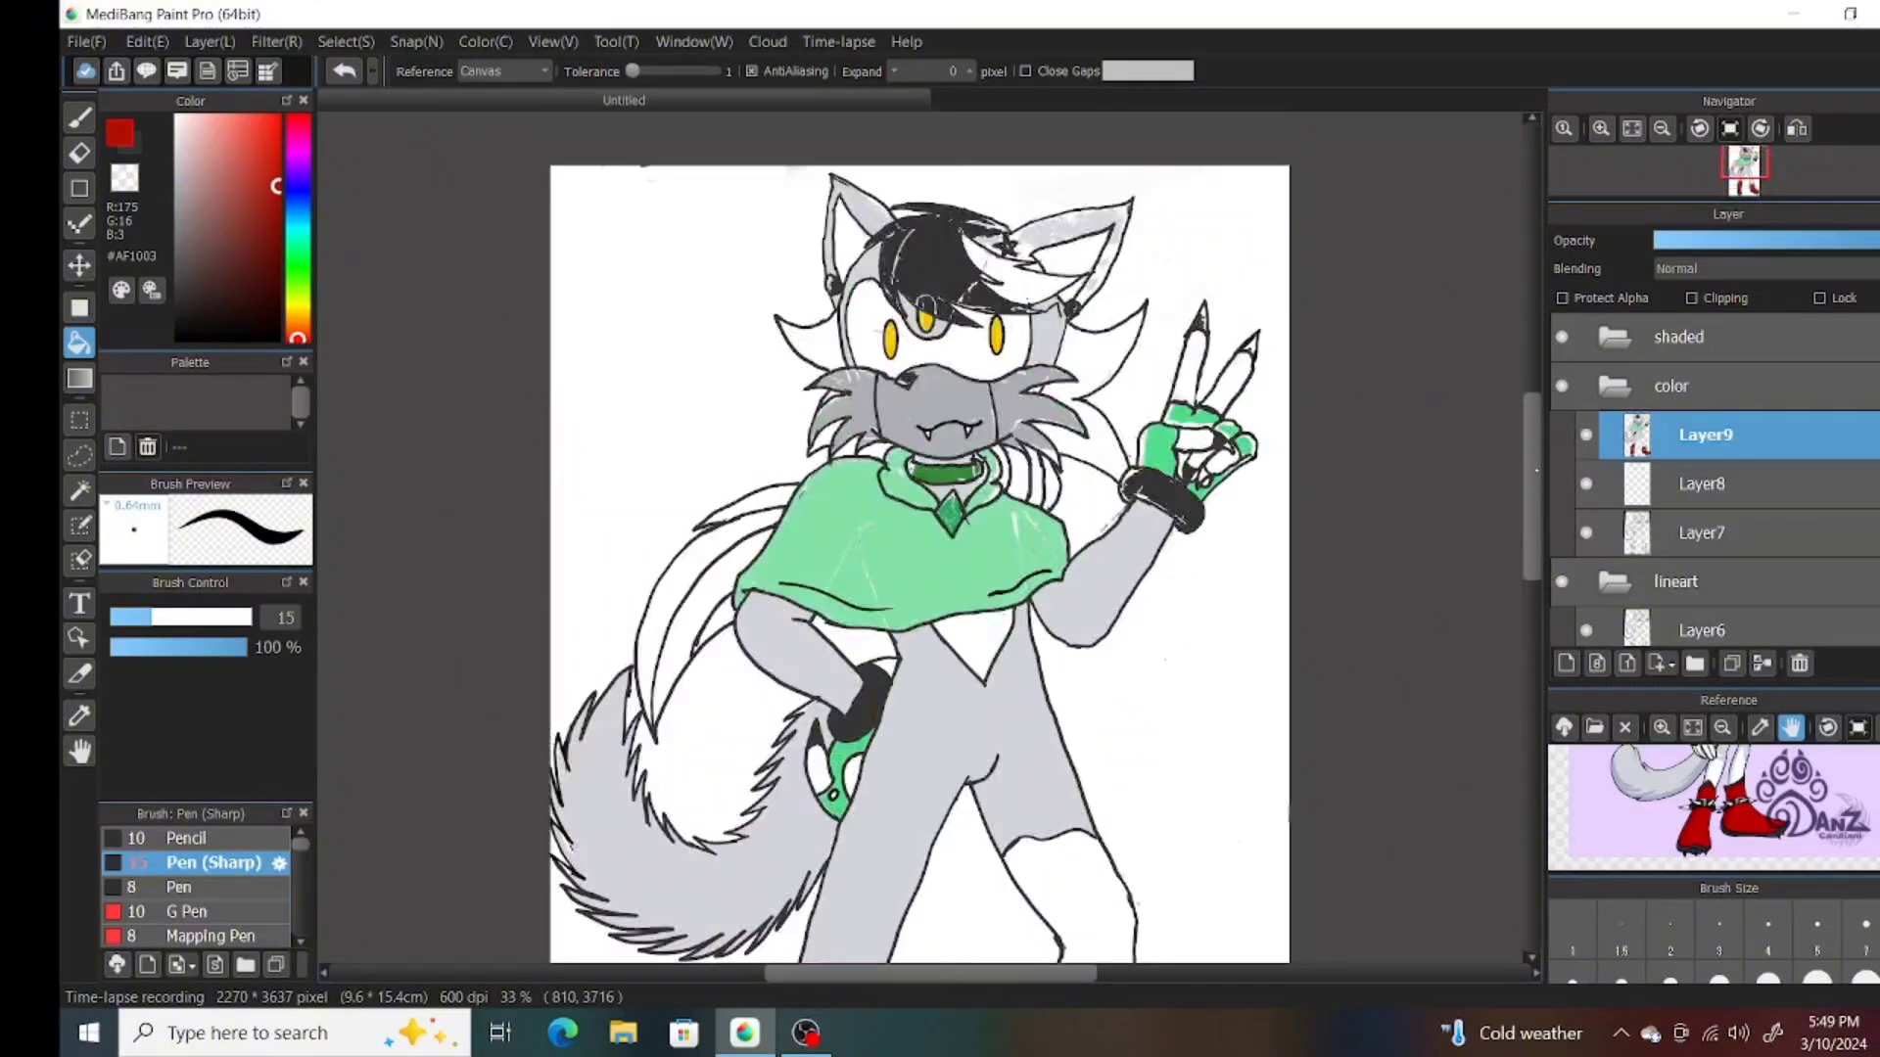
pyautogui.keyDown('alt'); pyautogui.click(1268, 331); pyautogui.keyUp('alt')
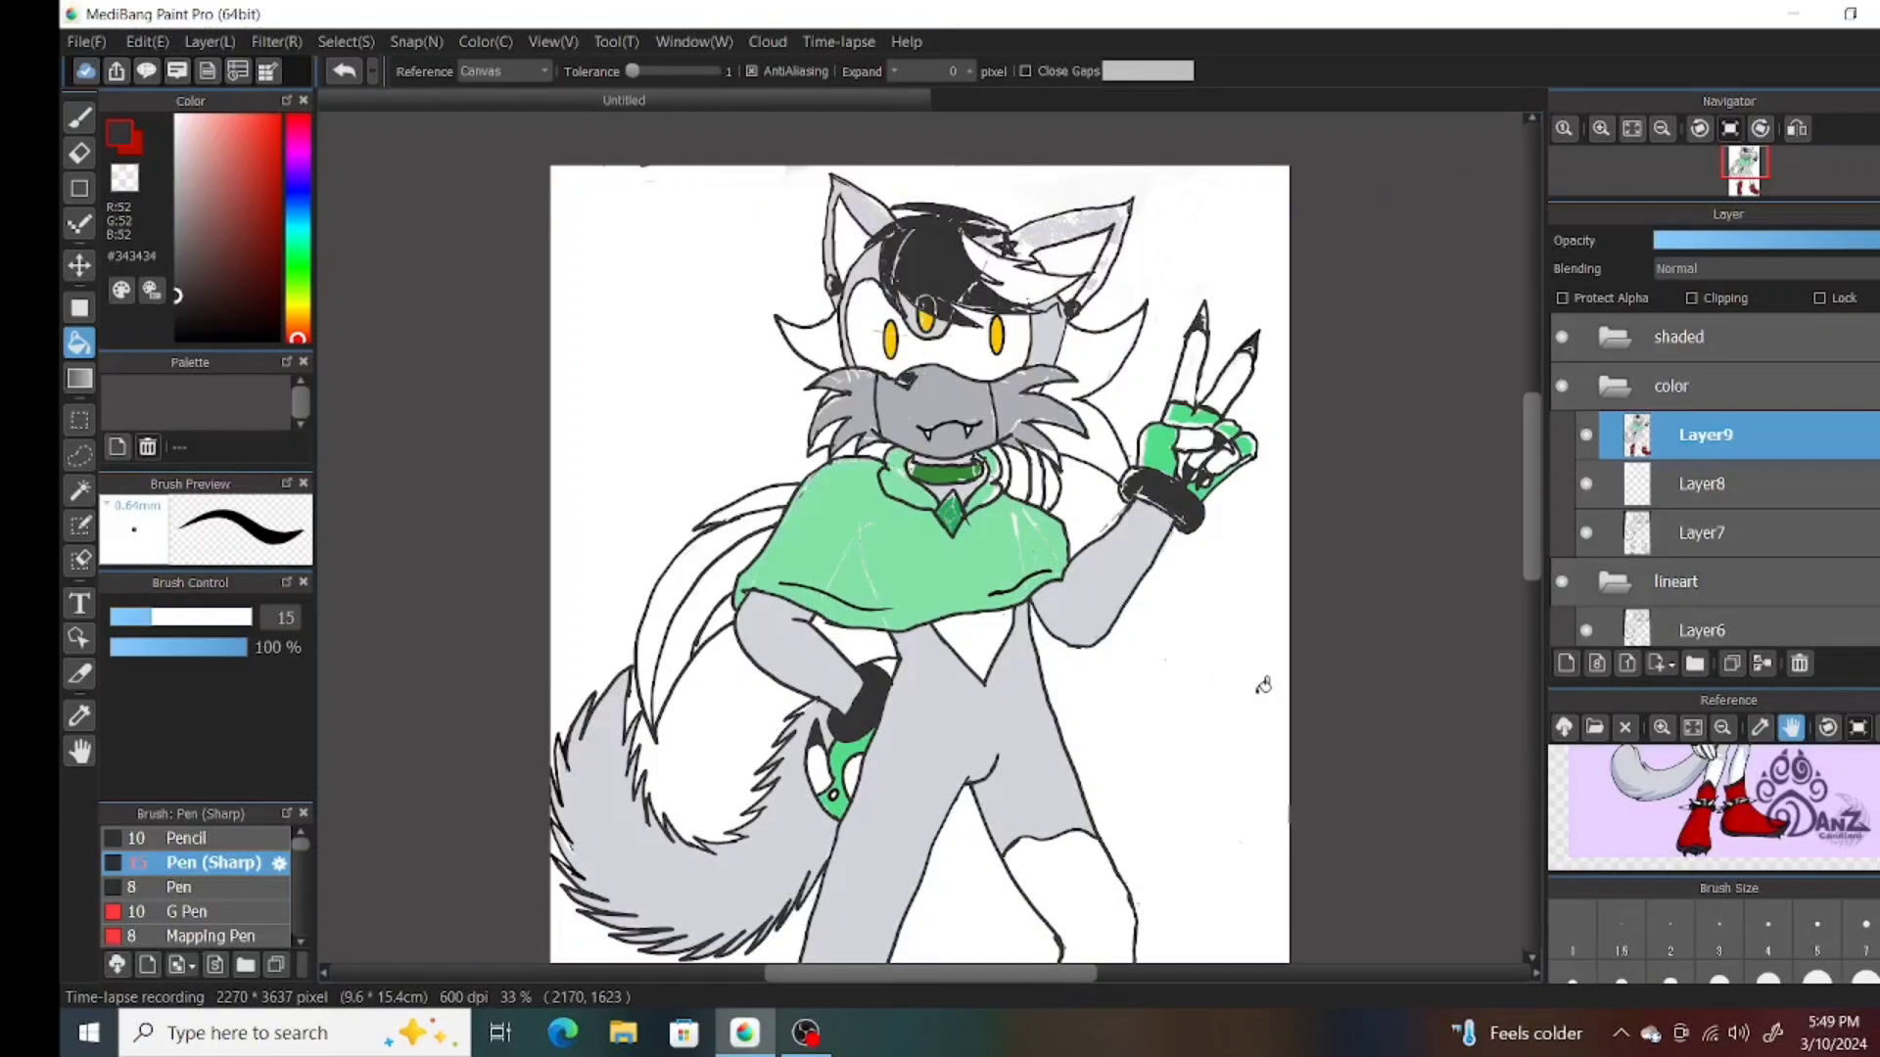
pyautogui.keyDown('alt'); pyautogui.click(923, 444); pyautogui.keyUp('alt')
pyautogui.press('b')
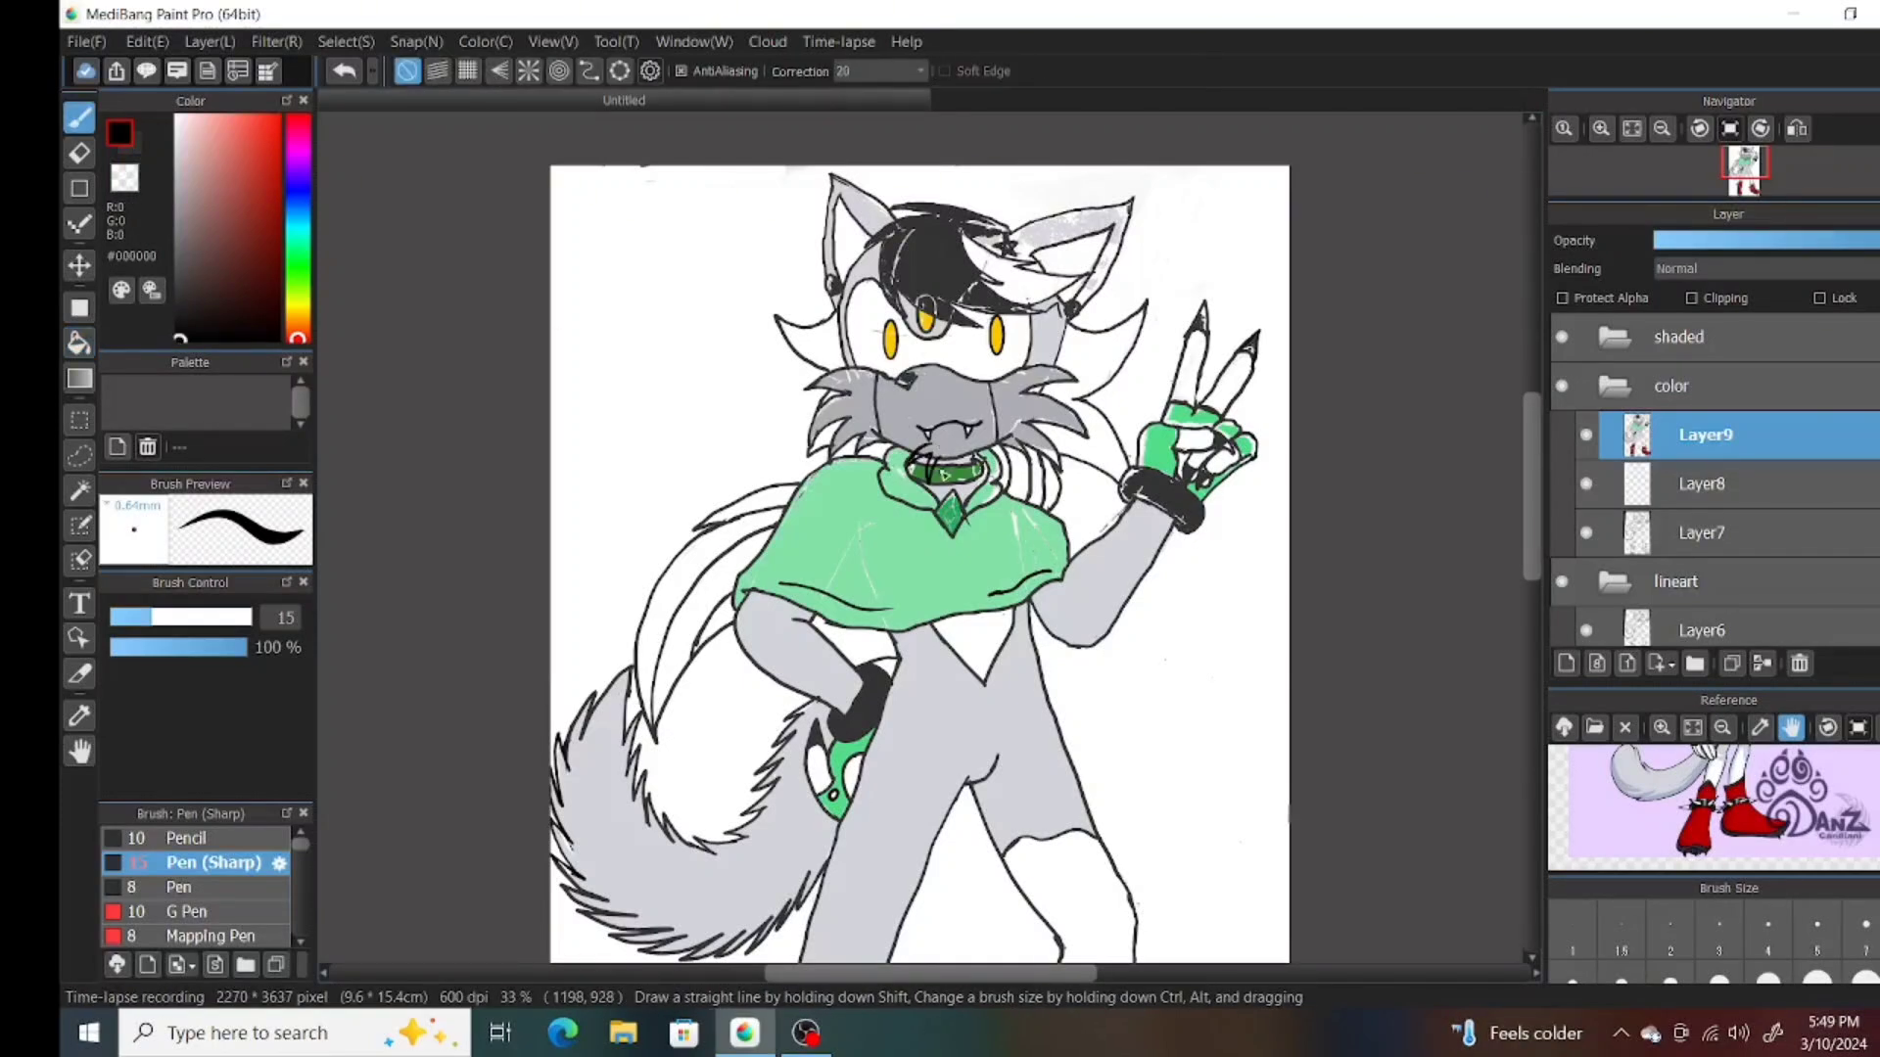
pyautogui.hotkey('ctrl', 'z')
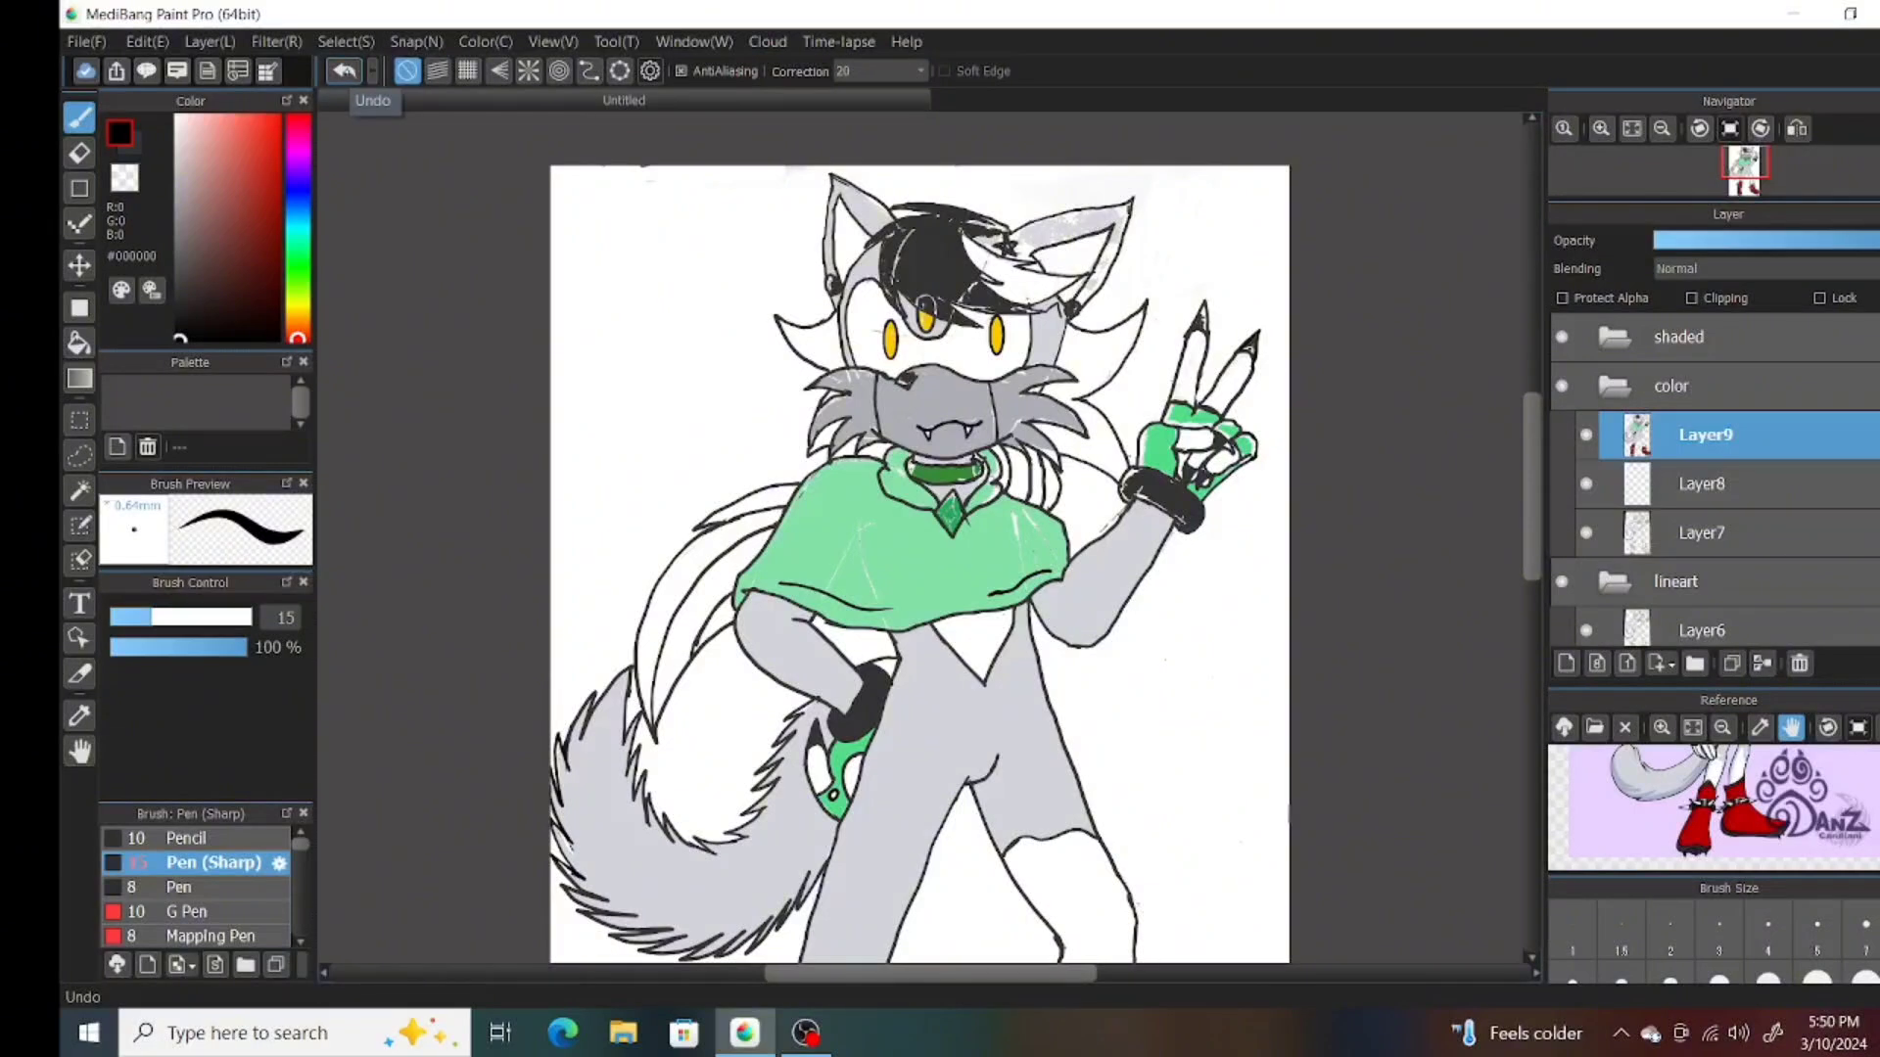
# Outline a marking across the upper muzzle with the black pen and fill it with near-white #FFFBFB.
pyautogui.moveTo(920, 372); pyautogui.dragTo(901, 387)
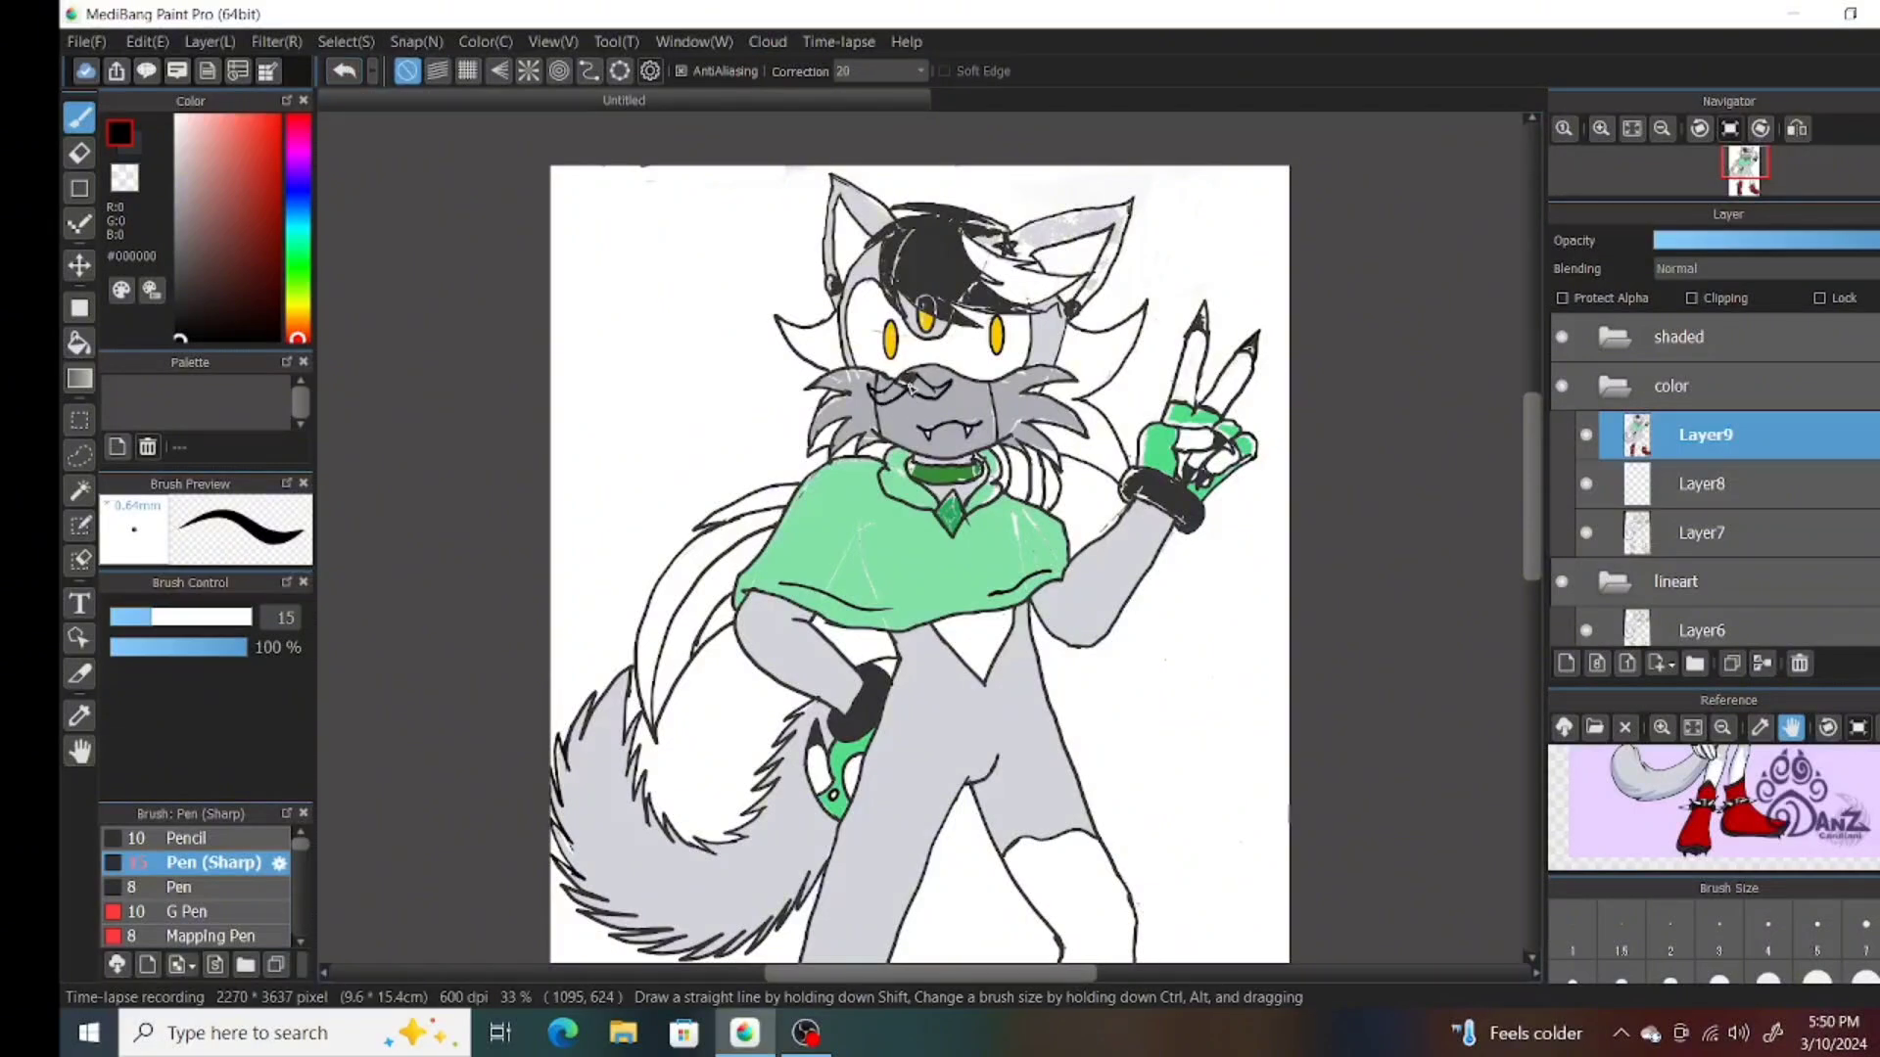
pyautogui.press('g')
pyautogui.keyDown('alt'); pyautogui.click(926, 392); pyautogui.keyUp('alt')
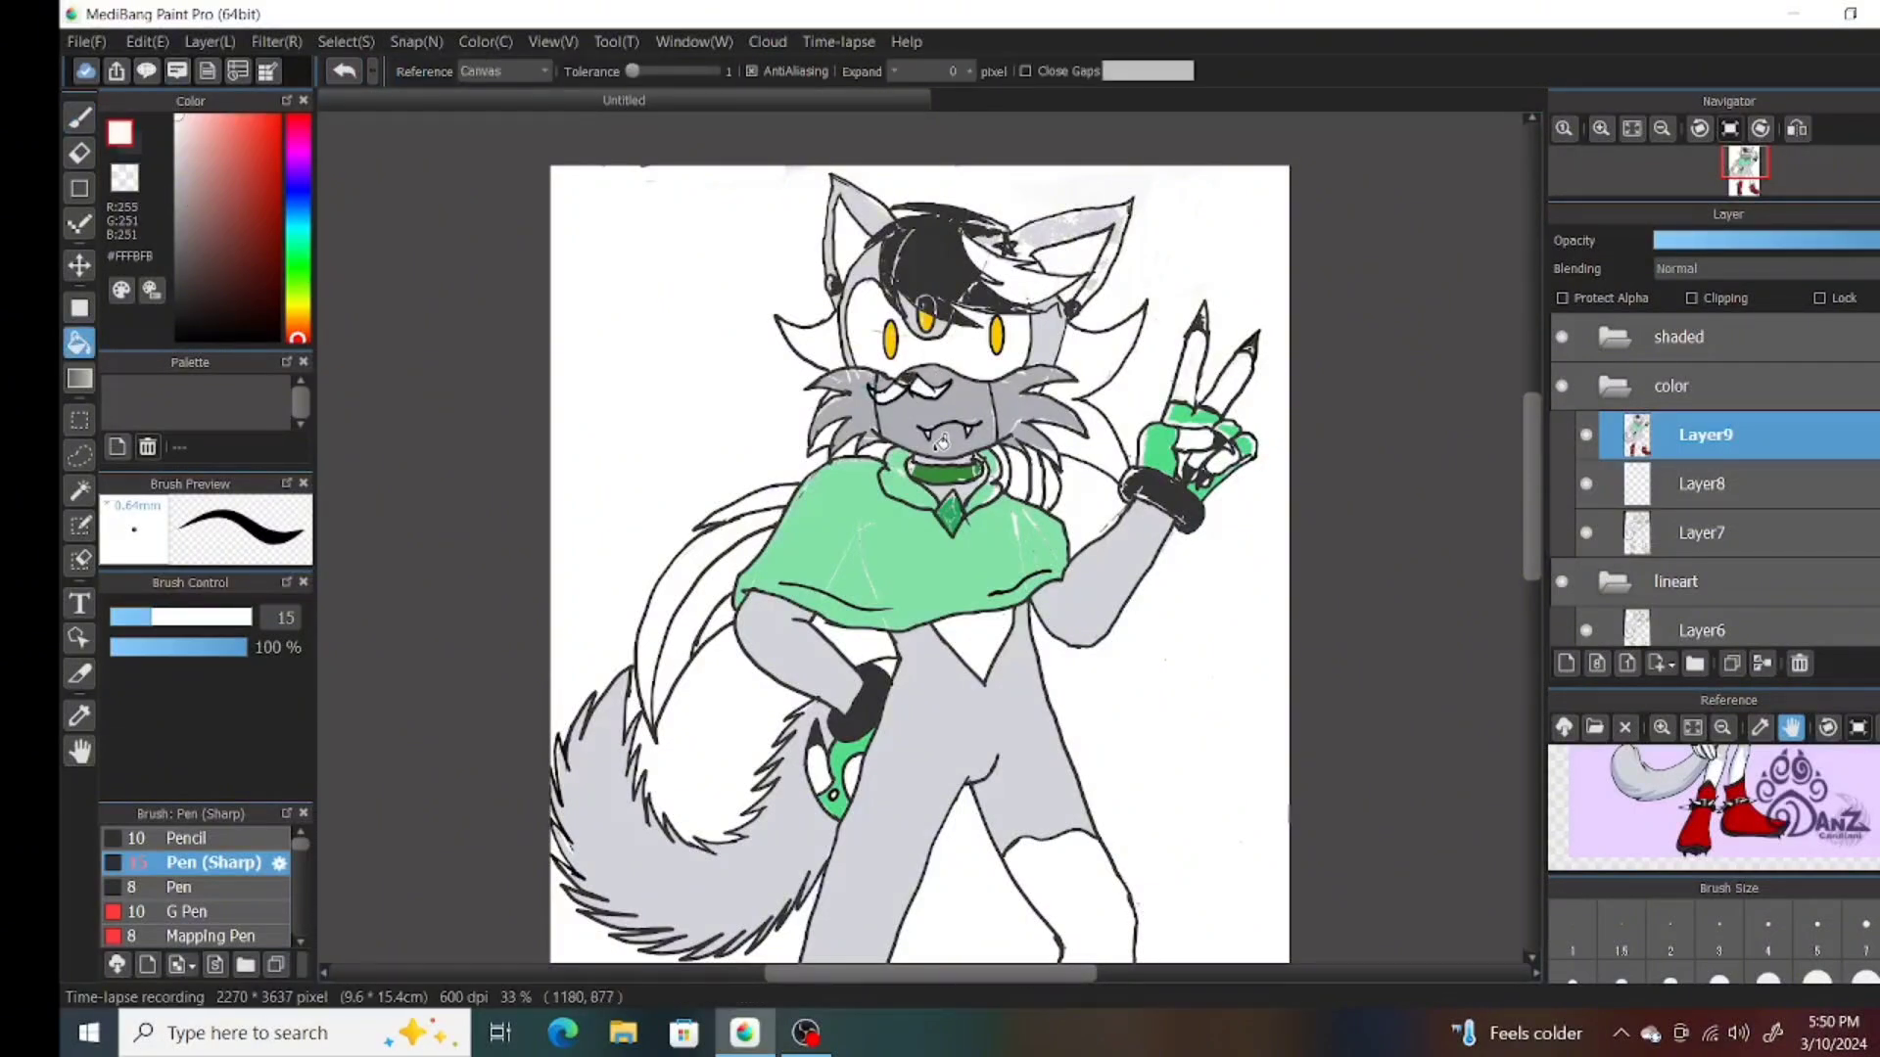
pyautogui.click(79, 715)
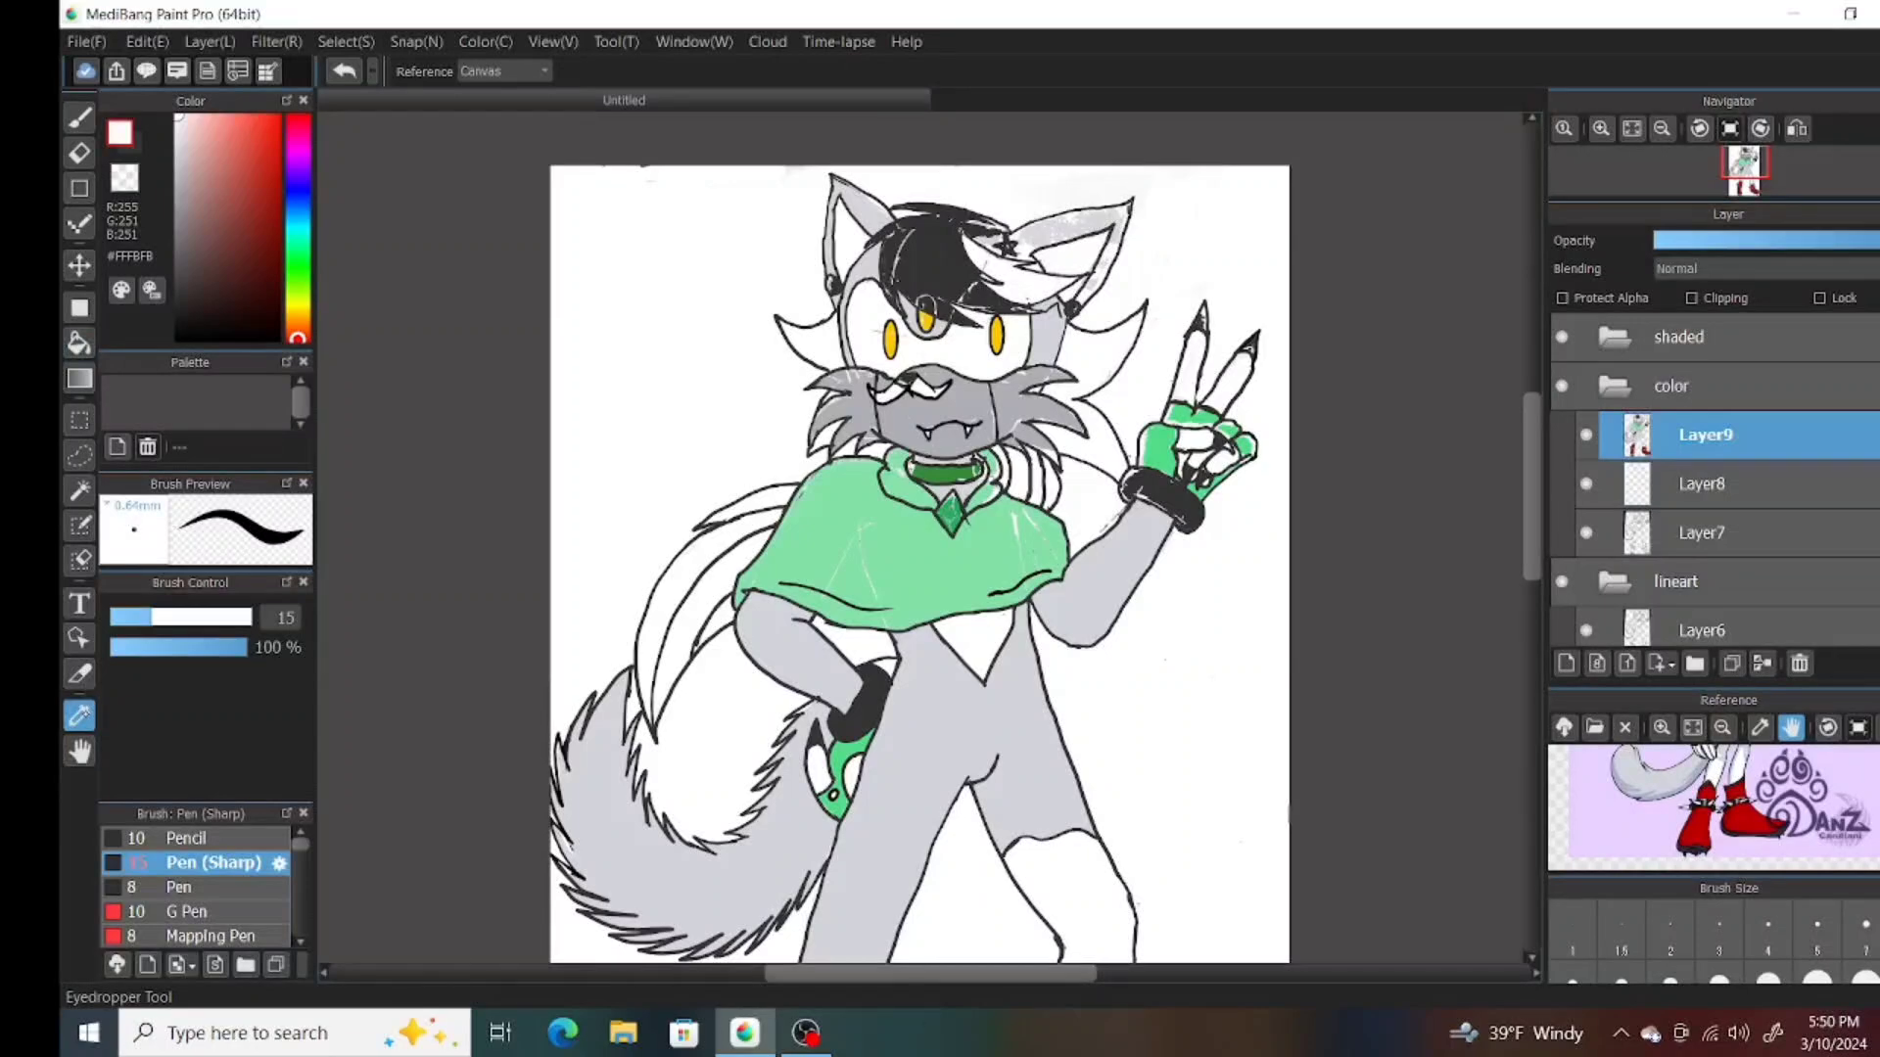
pyautogui.click(1199, 445)
pyautogui.press('g')
pyautogui.click(1019, 279)
pyautogui.hotkey('ctrl', 'z')
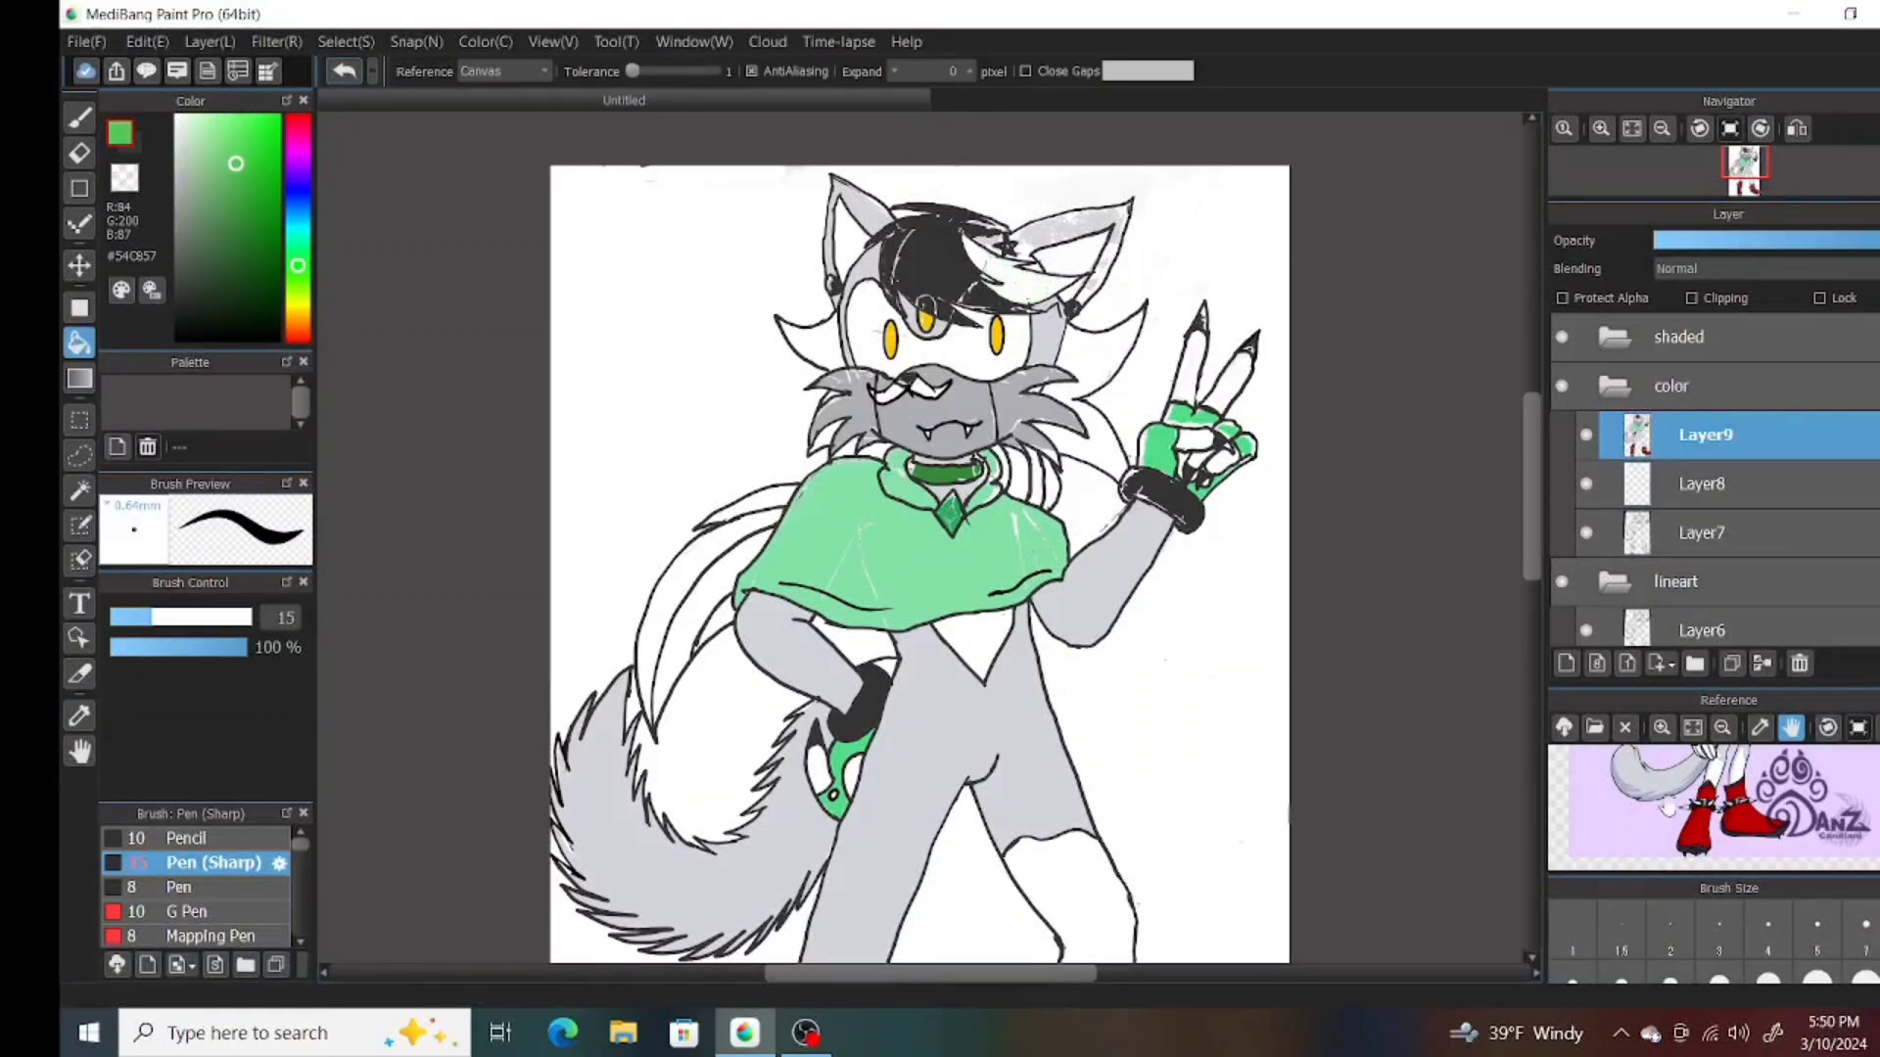
# Recolour both gloves with the boots' dark red #AF1003, and try the same red on the cape before undoing it.
pyautogui.scroll(-5, 920, 539)
pyautogui.click(1632, 128)
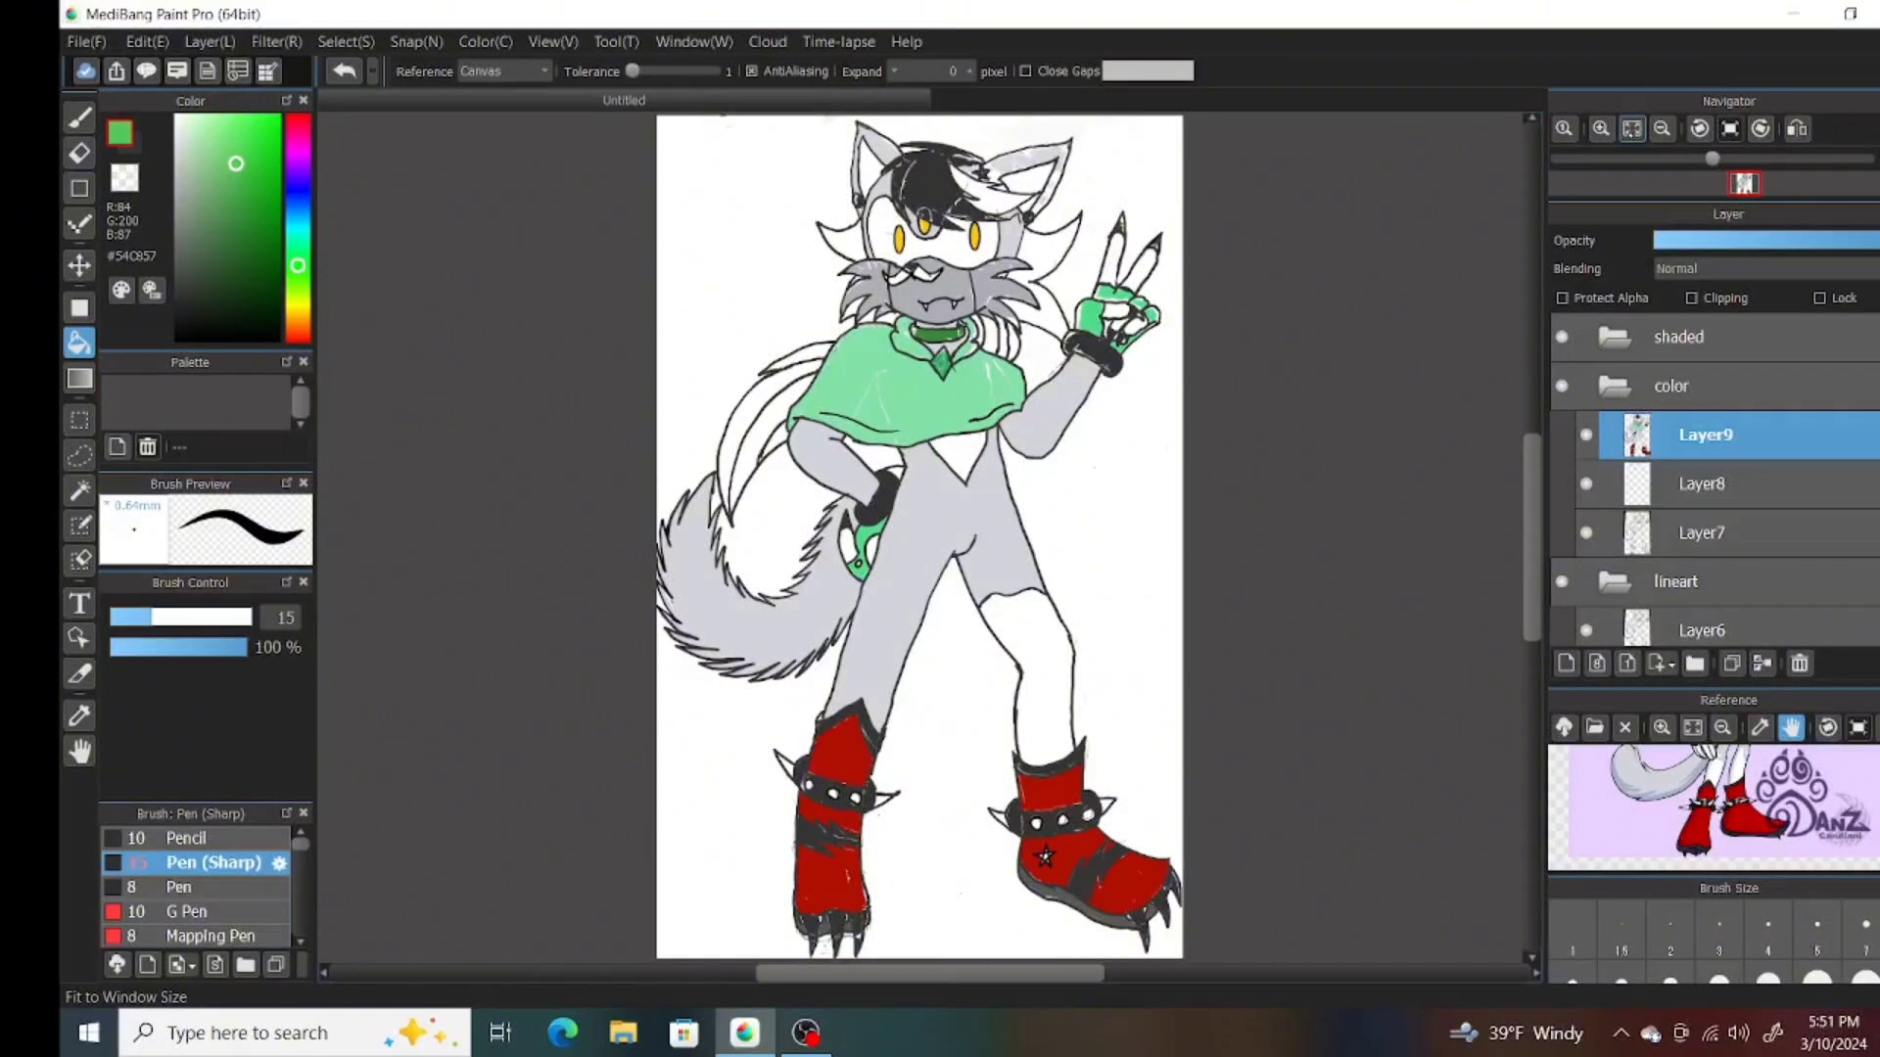
pyautogui.keyDown('alt'); pyautogui.click(832, 832); pyautogui.keyUp('alt')
pyautogui.click(862, 553)
pyautogui.click(1091, 318)
pyautogui.click(1114, 293)
pyautogui.click(1146, 312)
pyautogui.click(1134, 333)
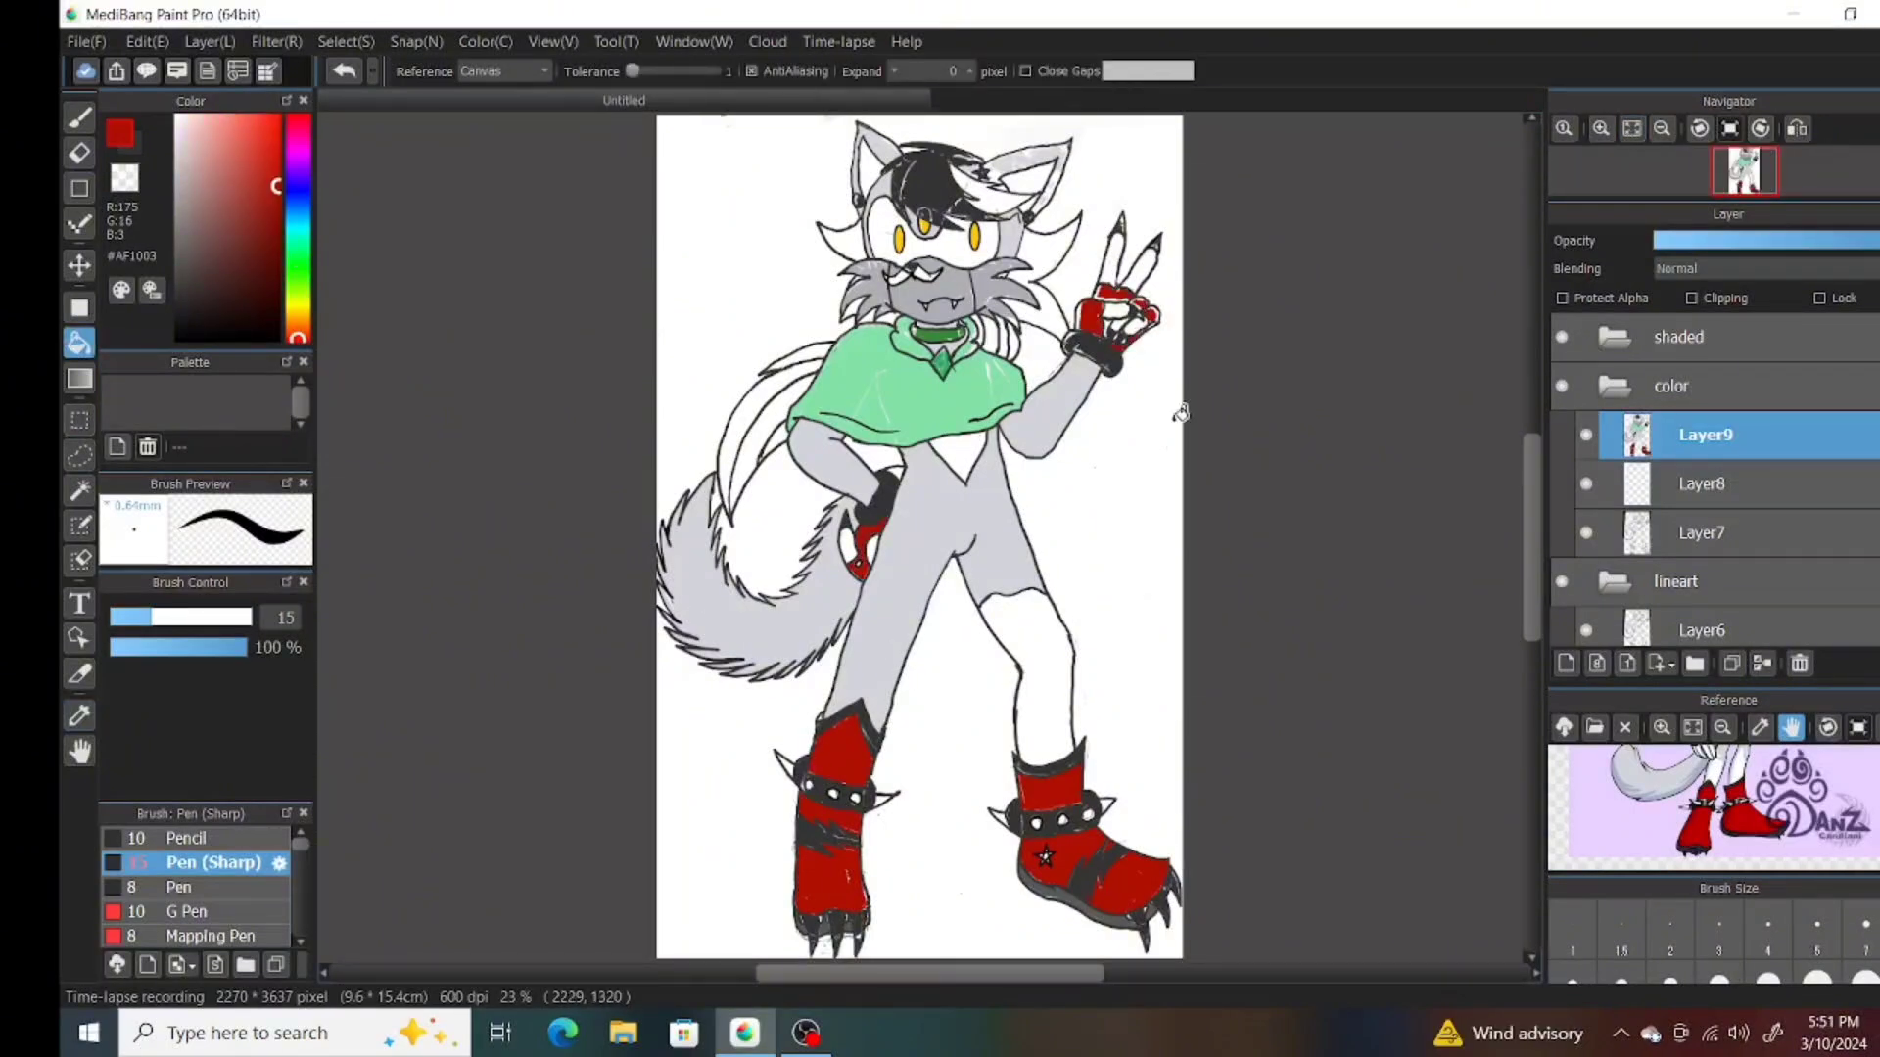
pyautogui.click(911, 392)
pyautogui.hotkey('ctrl', 'z')
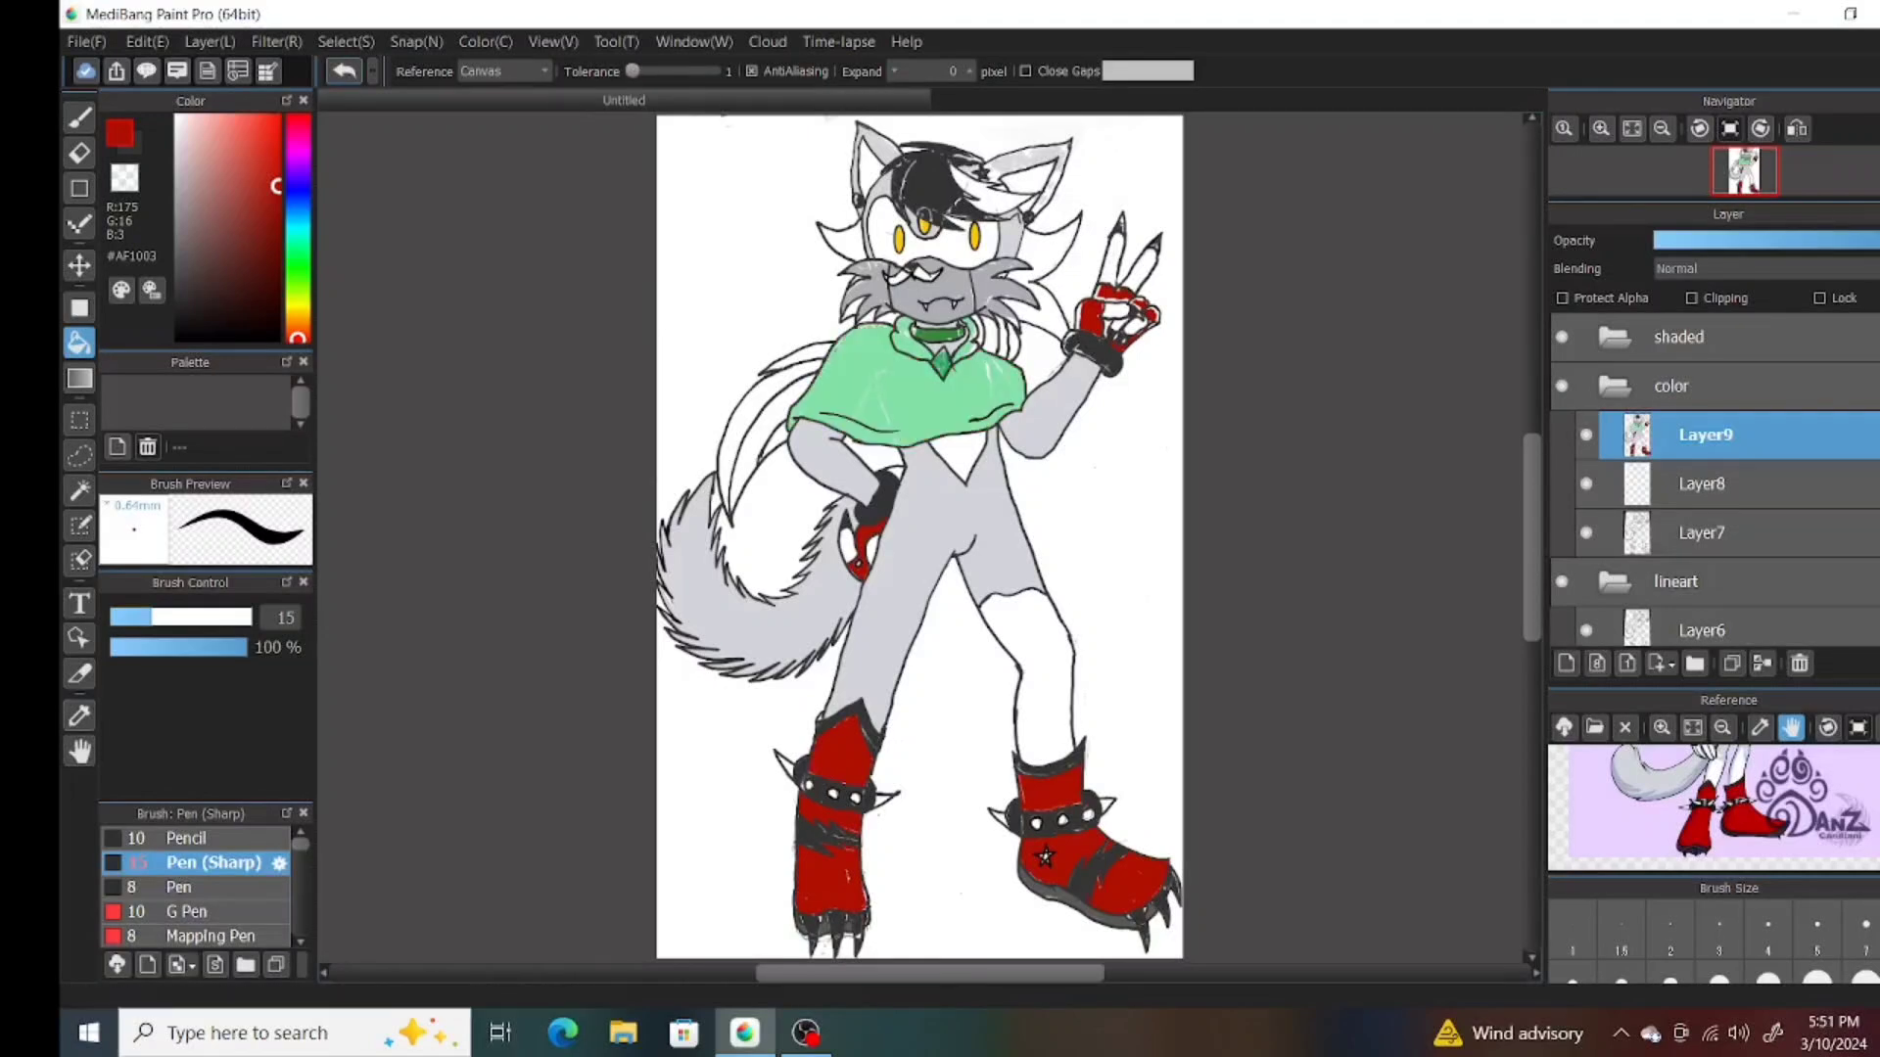
# Recolour the cape and its neckline green, the neck collar dark green #266C22 and the diamond pendant bright green #29ED1E.
pyautogui.keyDown('alt'); pyautogui.click(938, 333); pyautogui.keyUp('alt')
pyautogui.click(910, 392)
pyautogui.click(911, 334)
pyautogui.click(969, 338)
pyautogui.click(973, 315)
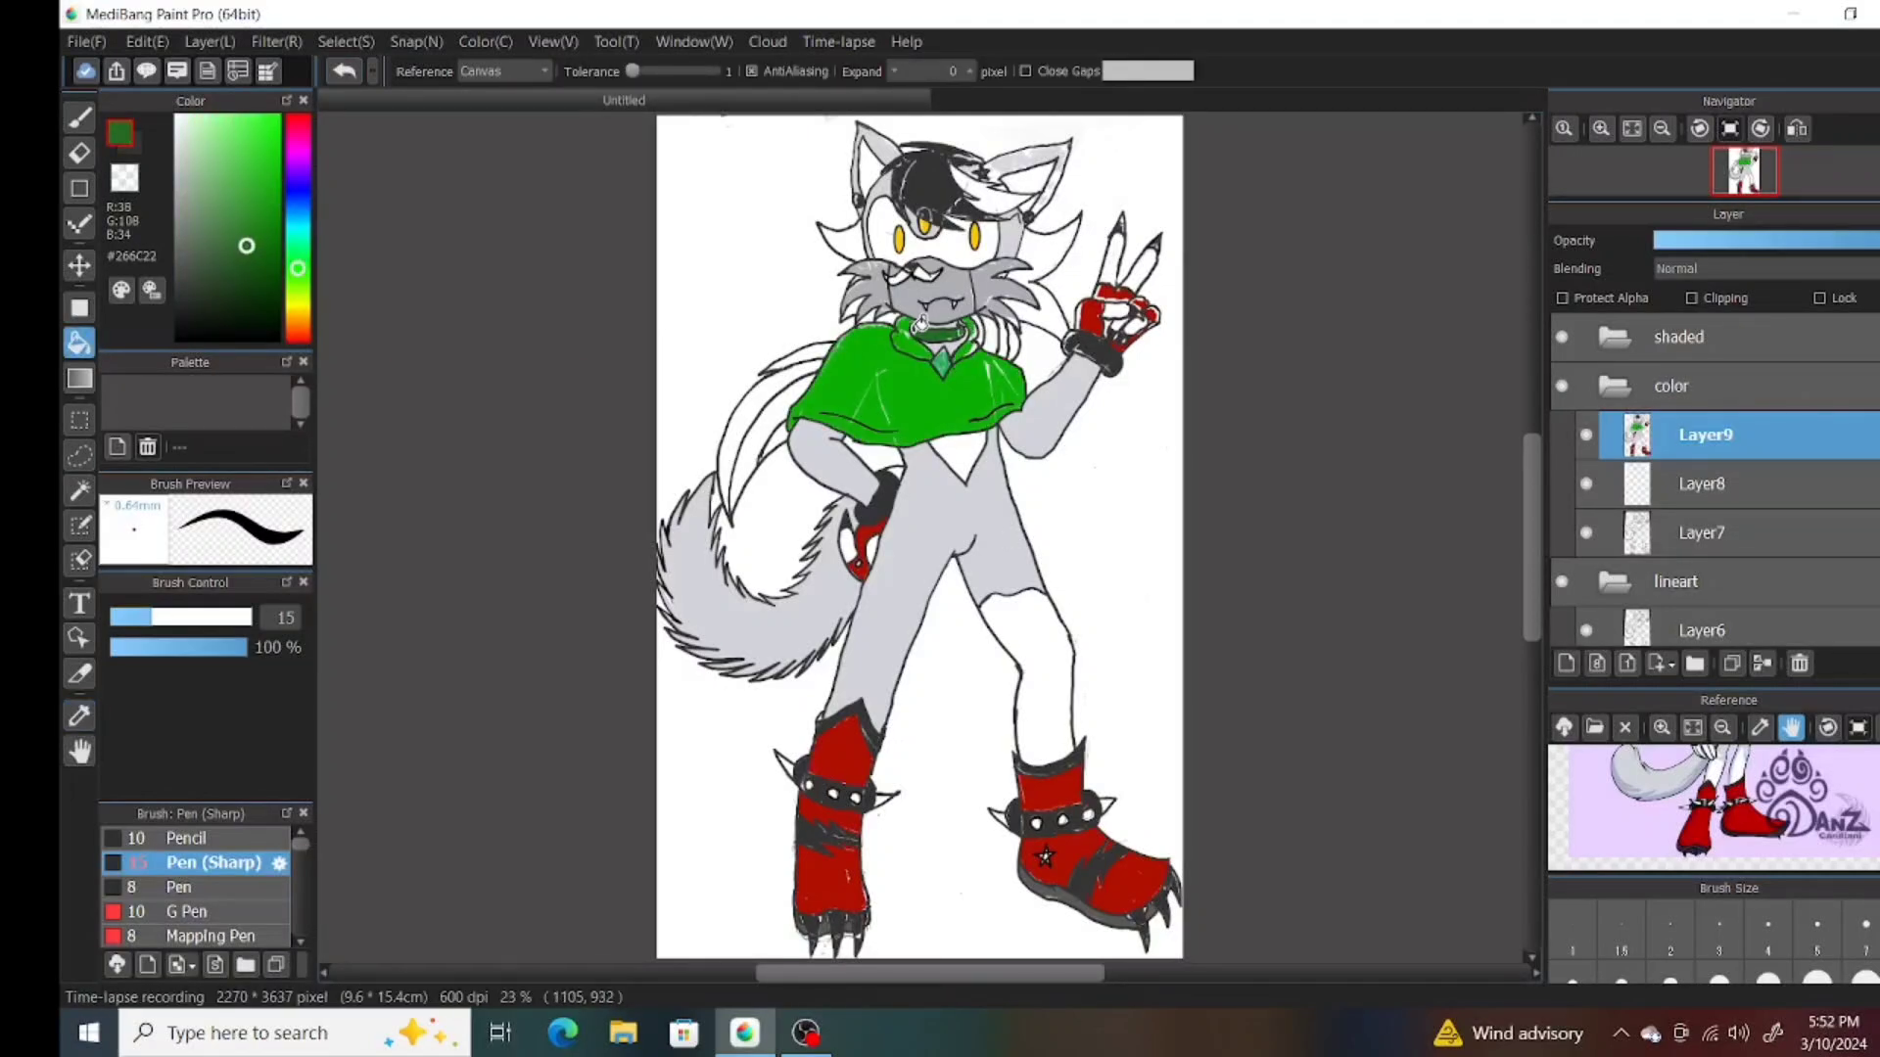
pyautogui.keyDown('alt'); pyautogui.click(948, 349); pyautogui.keyUp('alt')
pyautogui.click(942, 361)
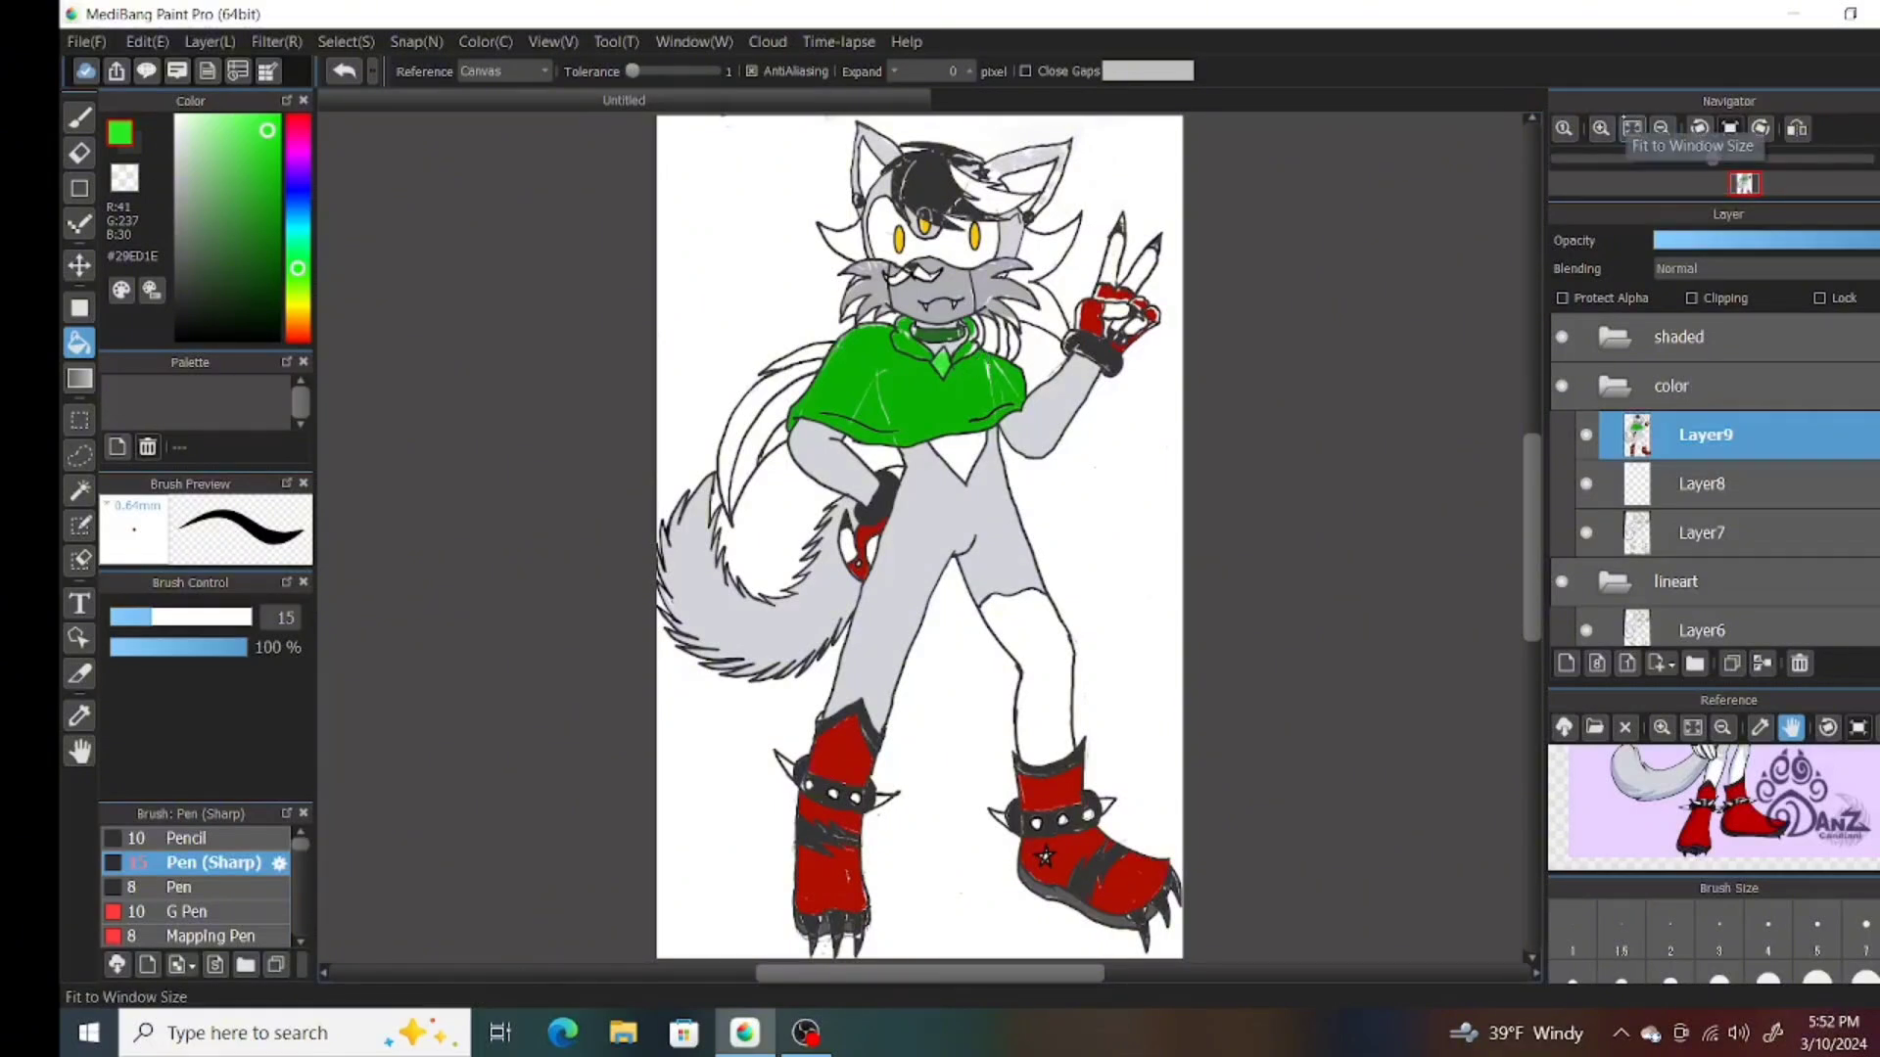
# Fill the fingers of the hand on the hip with light grey #D2D4DA and recolour that arm white.
pyautogui.click(1632, 128)
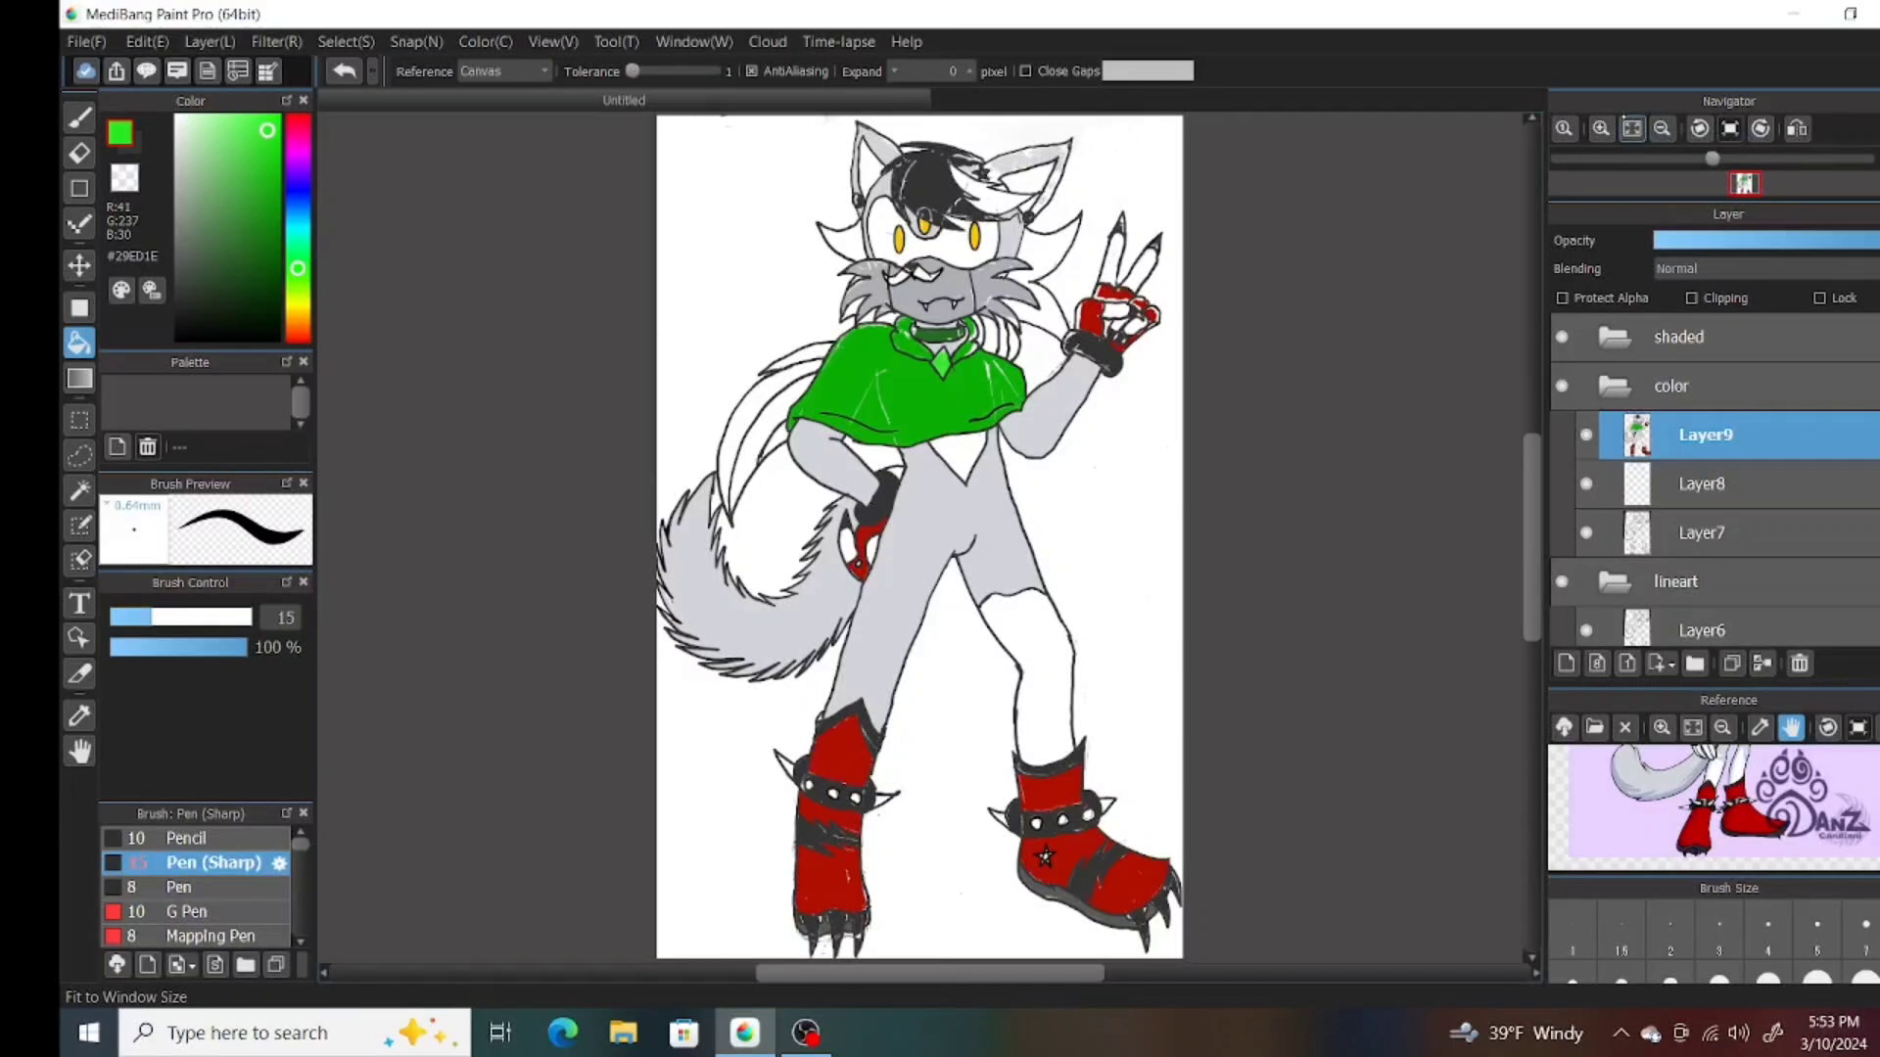
pyautogui.keyDown('alt'); pyautogui.click(860, 539); pyautogui.keyUp('alt')
pyautogui.click(842, 470)
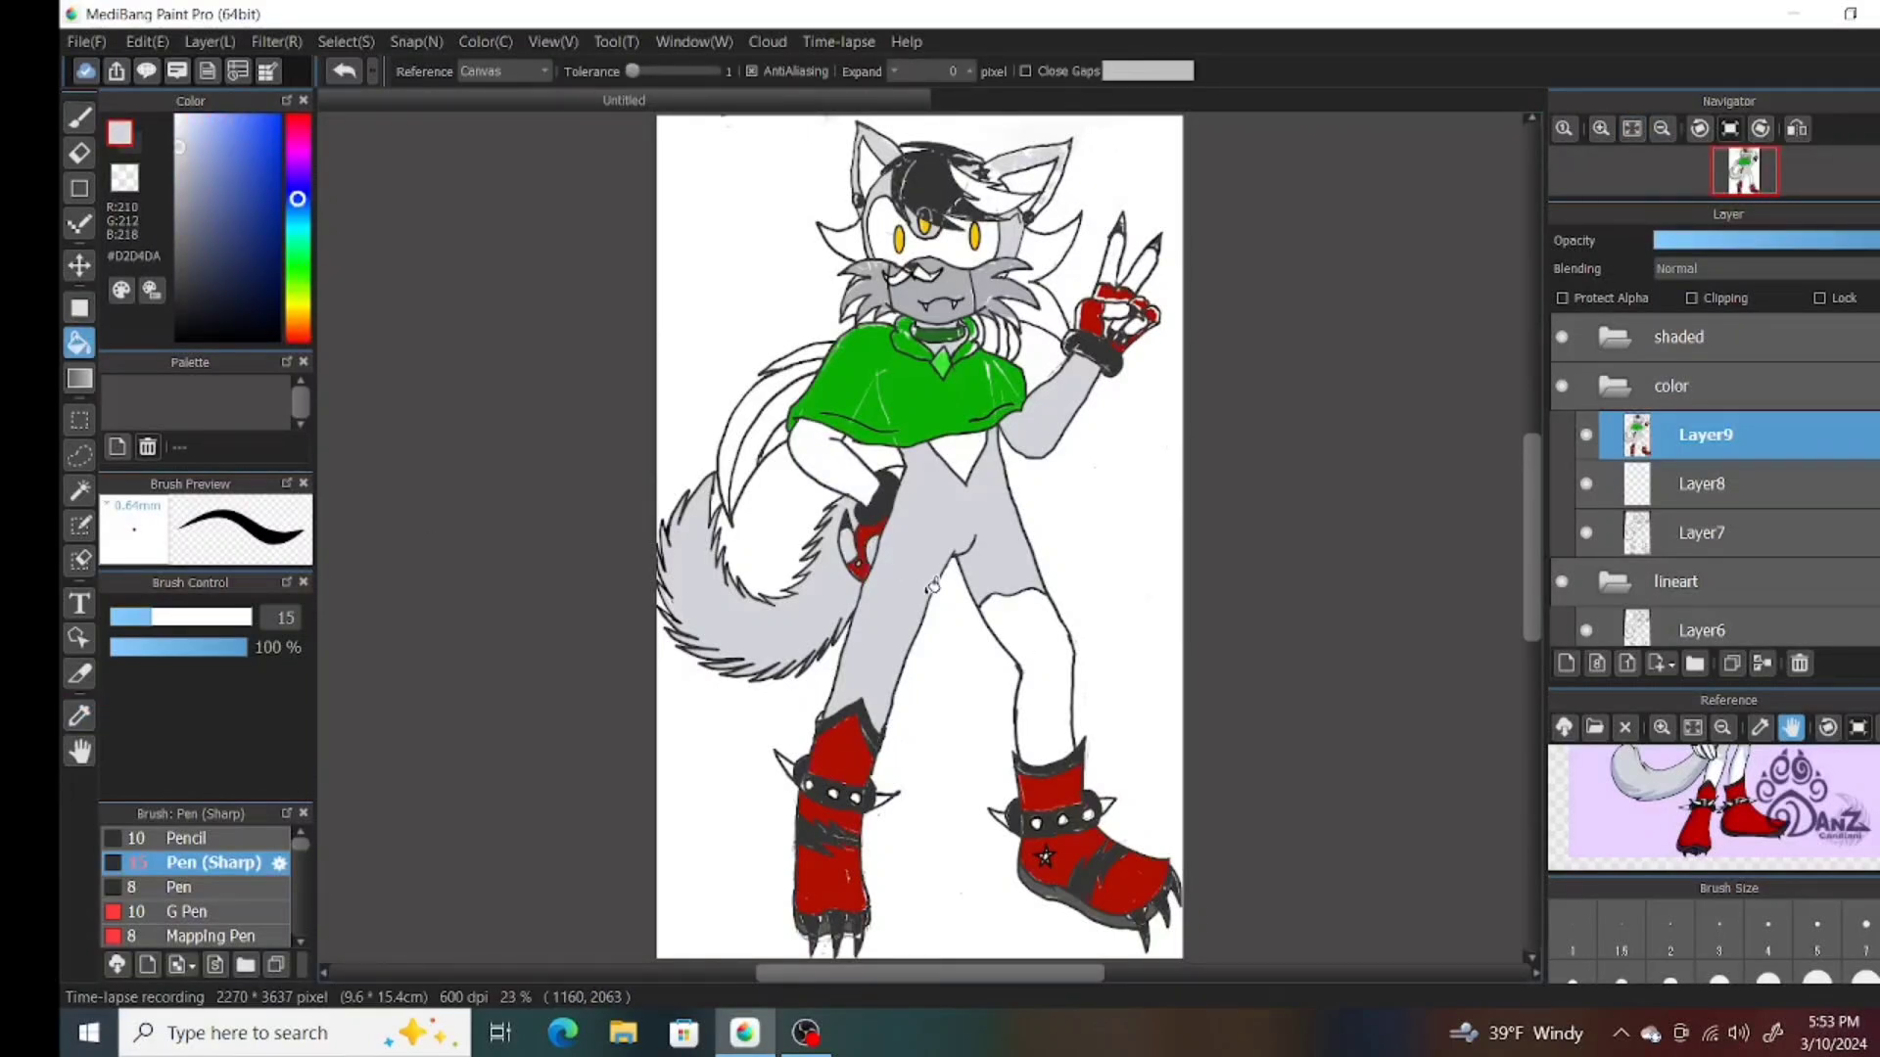
# Choose light pink #FFC5F2 and fill the insides of both ears with it.
pyautogui.keyDown('alt'); pyautogui.click(874, 159); pyautogui.keyUp('alt')
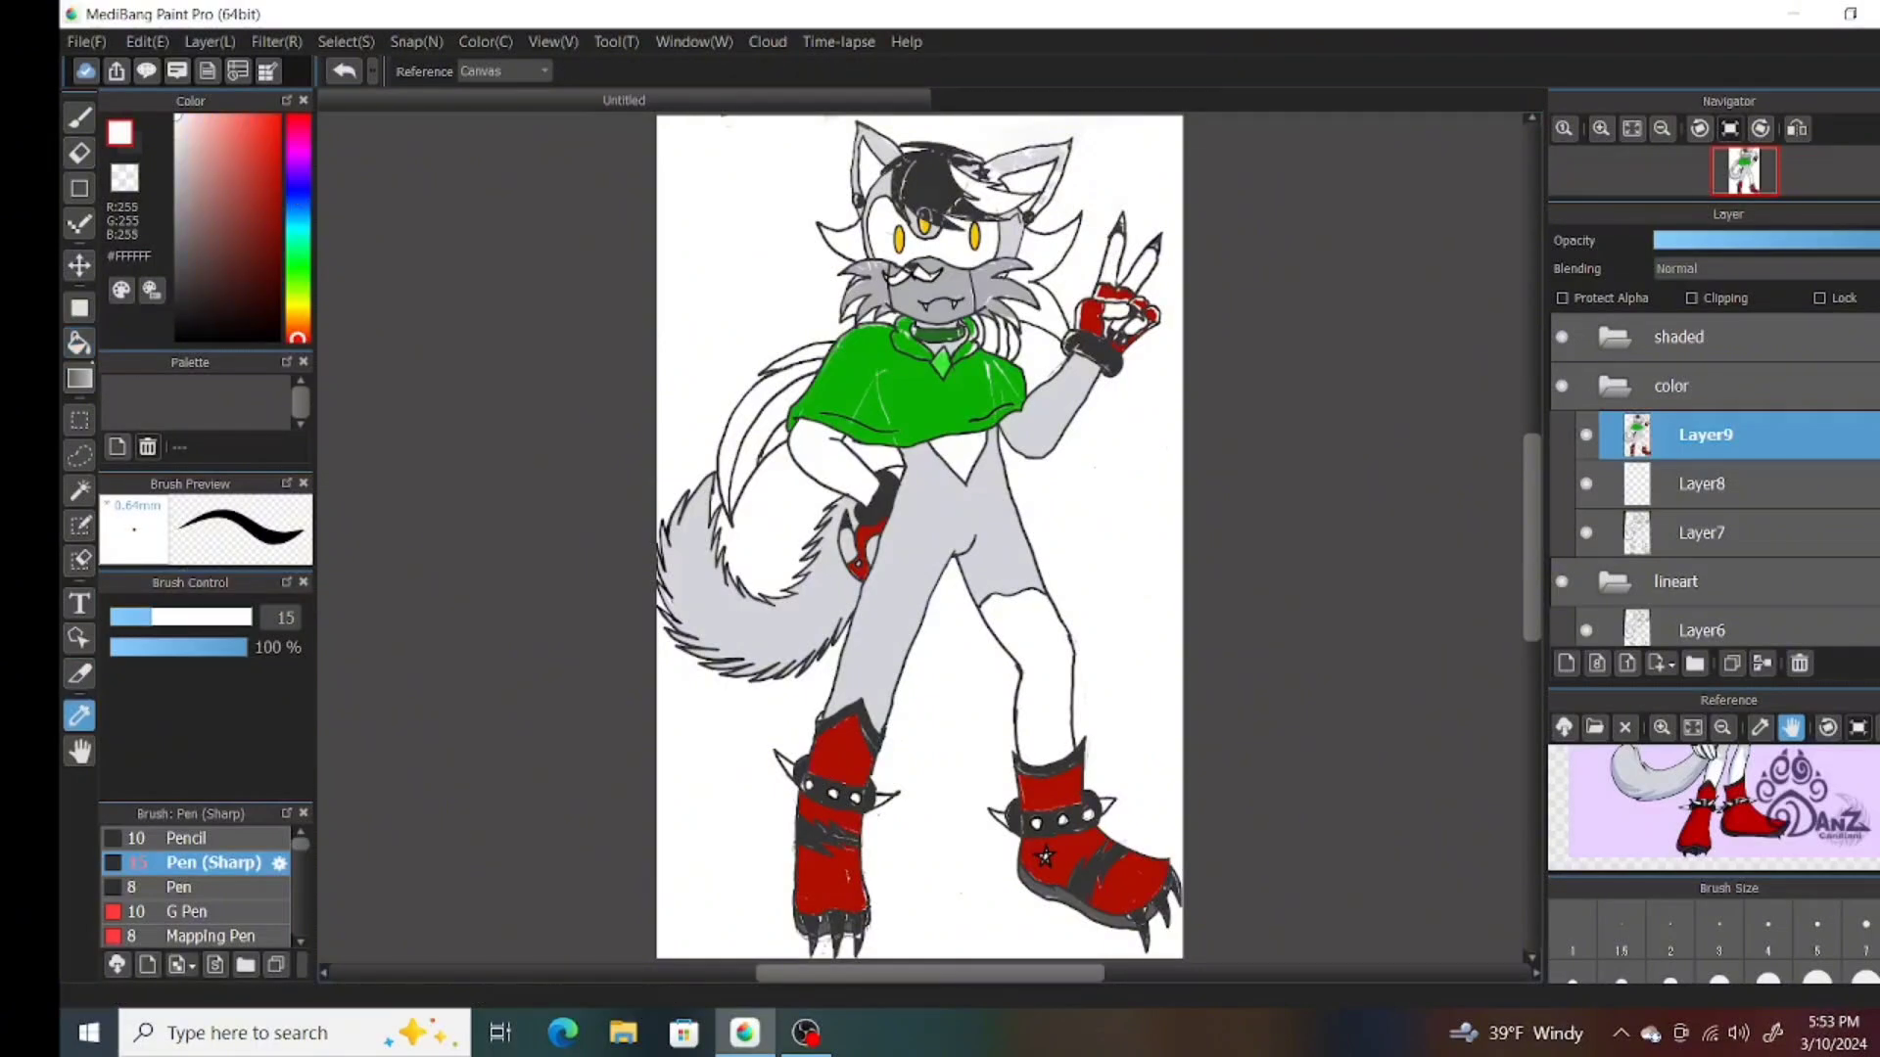
pyautogui.keyDown('alt'); pyautogui.click(863, 174); pyautogui.keyUp('alt')
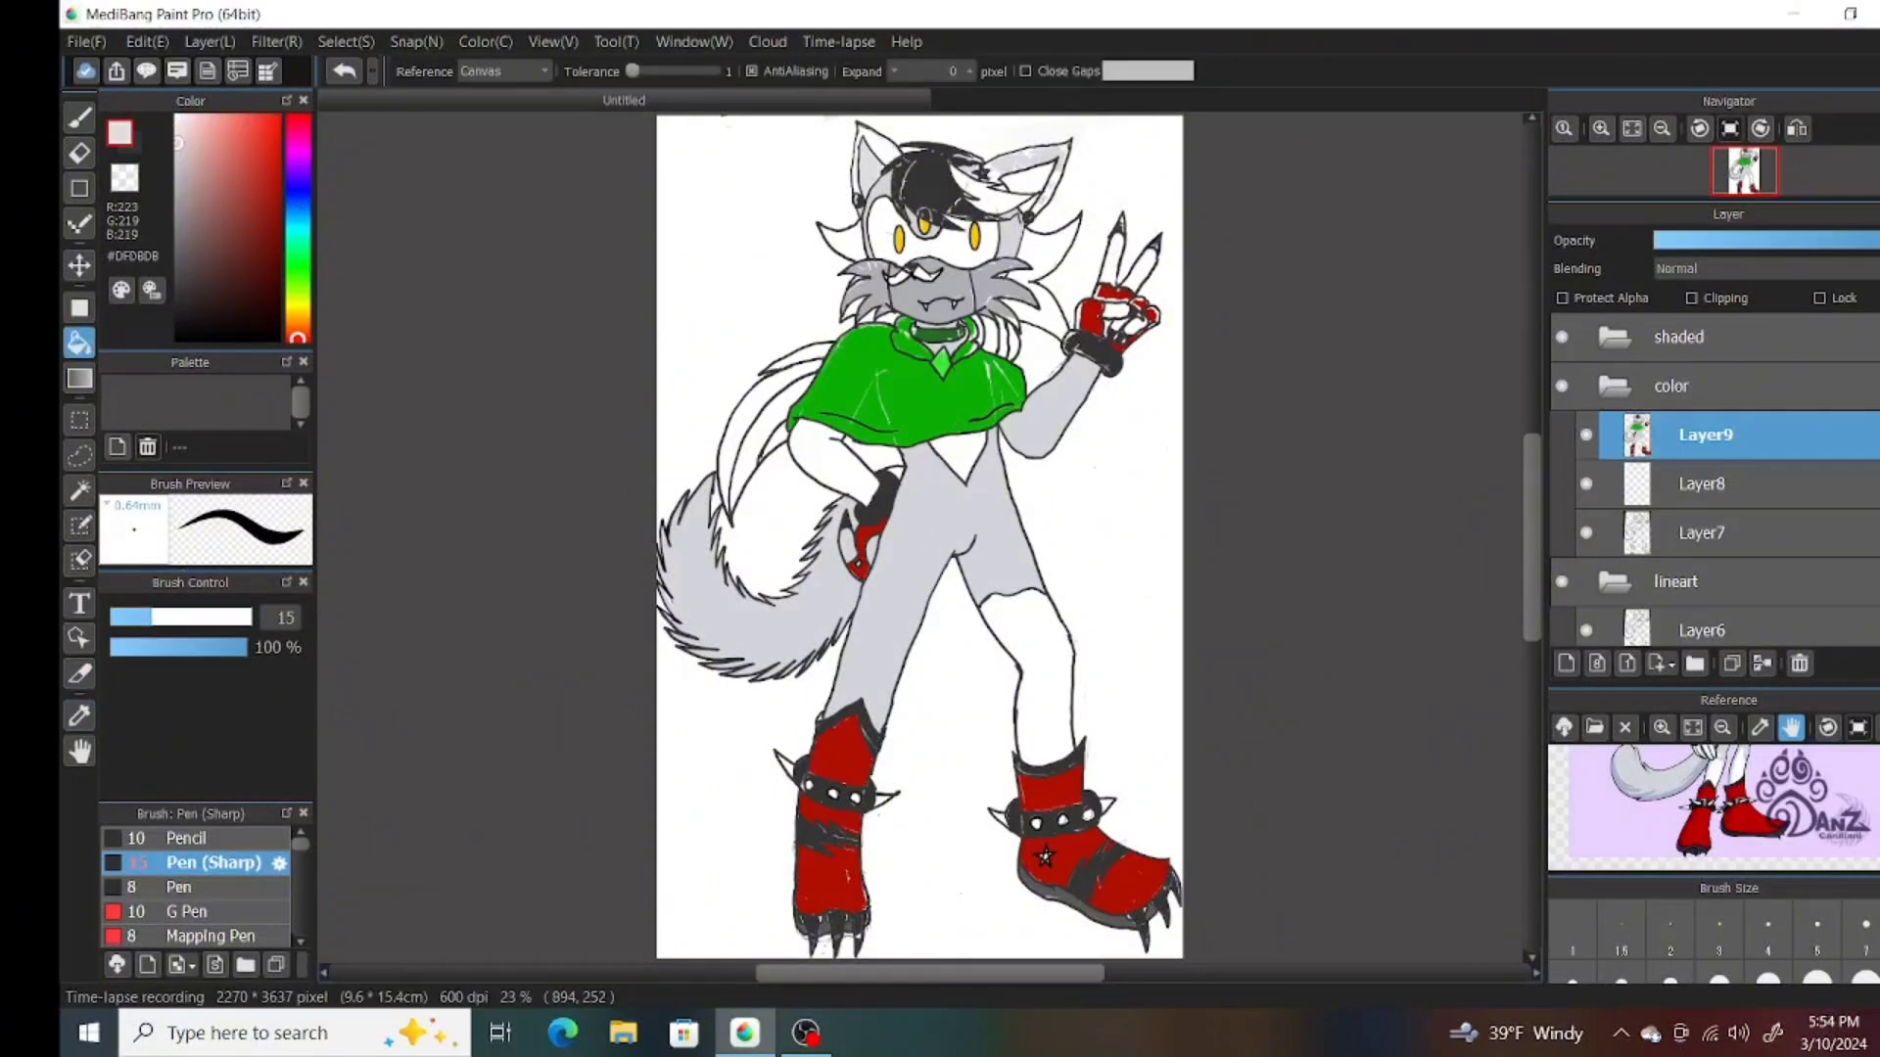
pyautogui.click(297, 144)
pyautogui.click(198, 116)
pyautogui.click(860, 178)
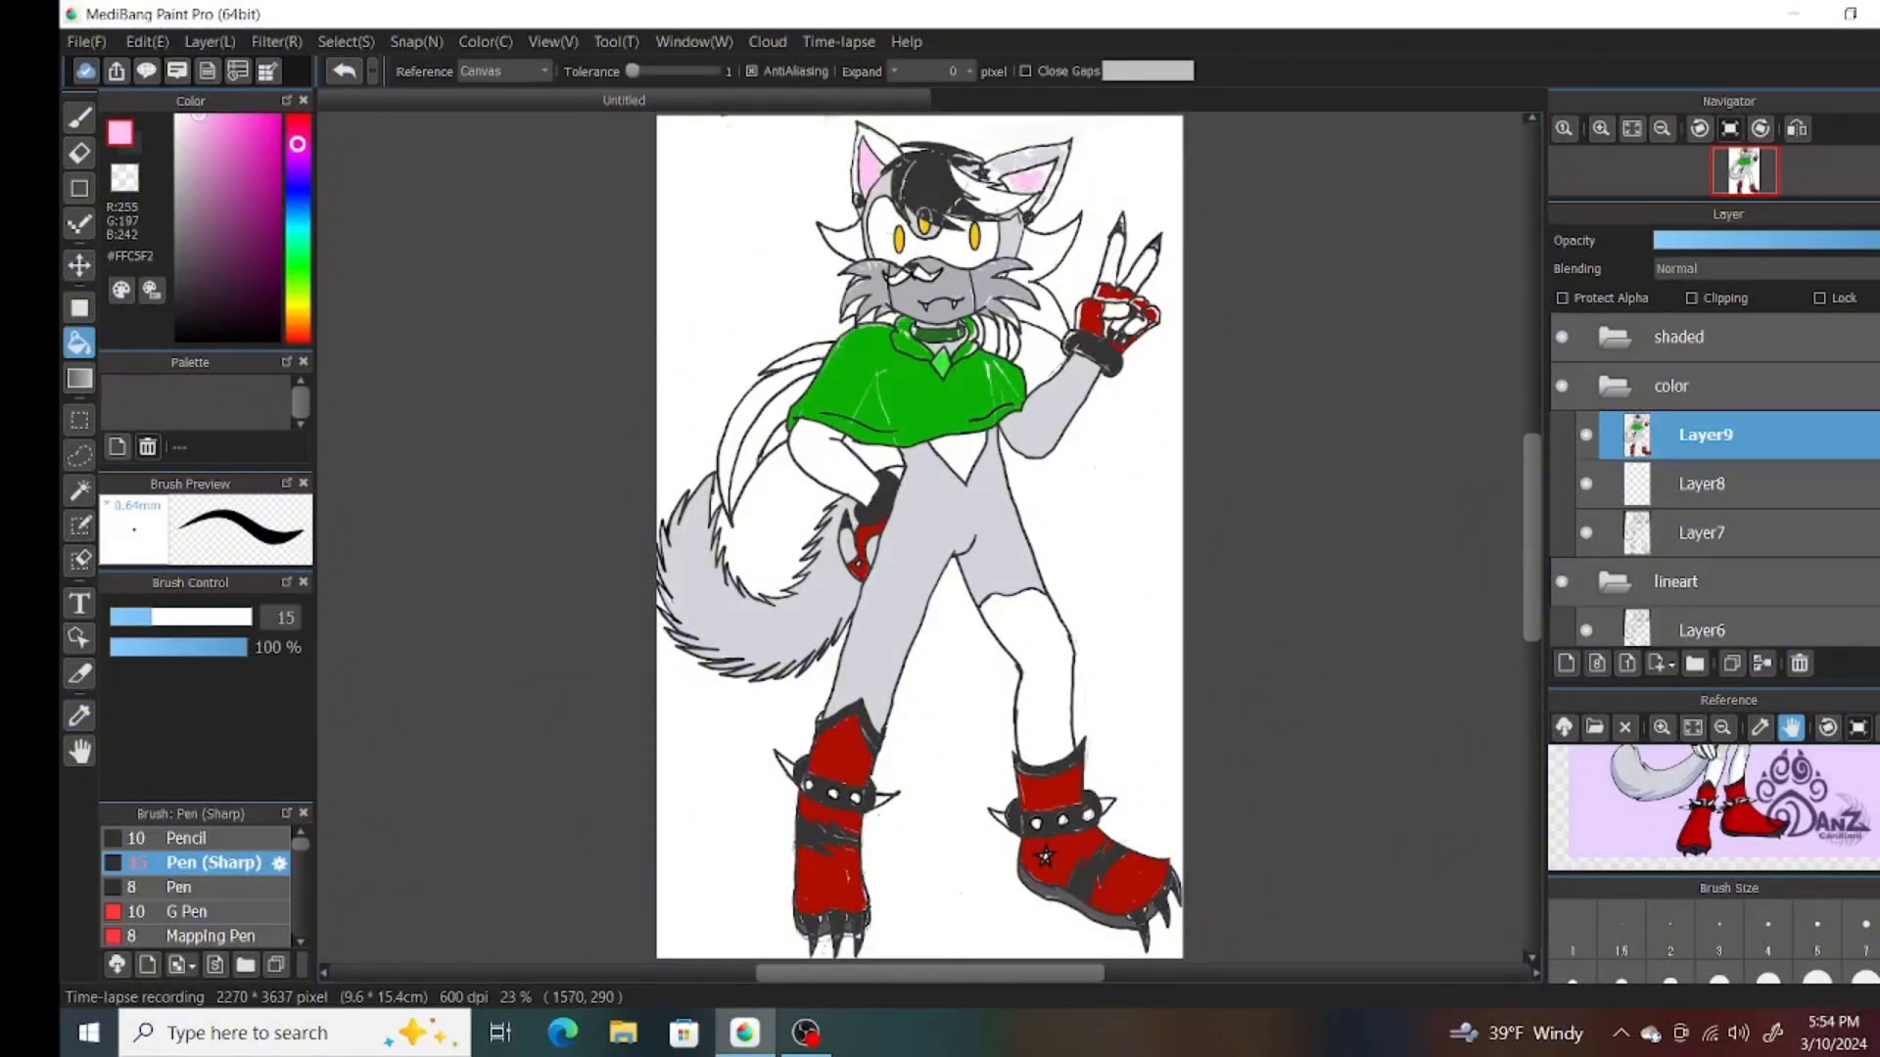
# Undo the last pink ear fill and add a new layer above Layer9 in the color folder.
pyautogui.hotkey('ctrl', 'z')
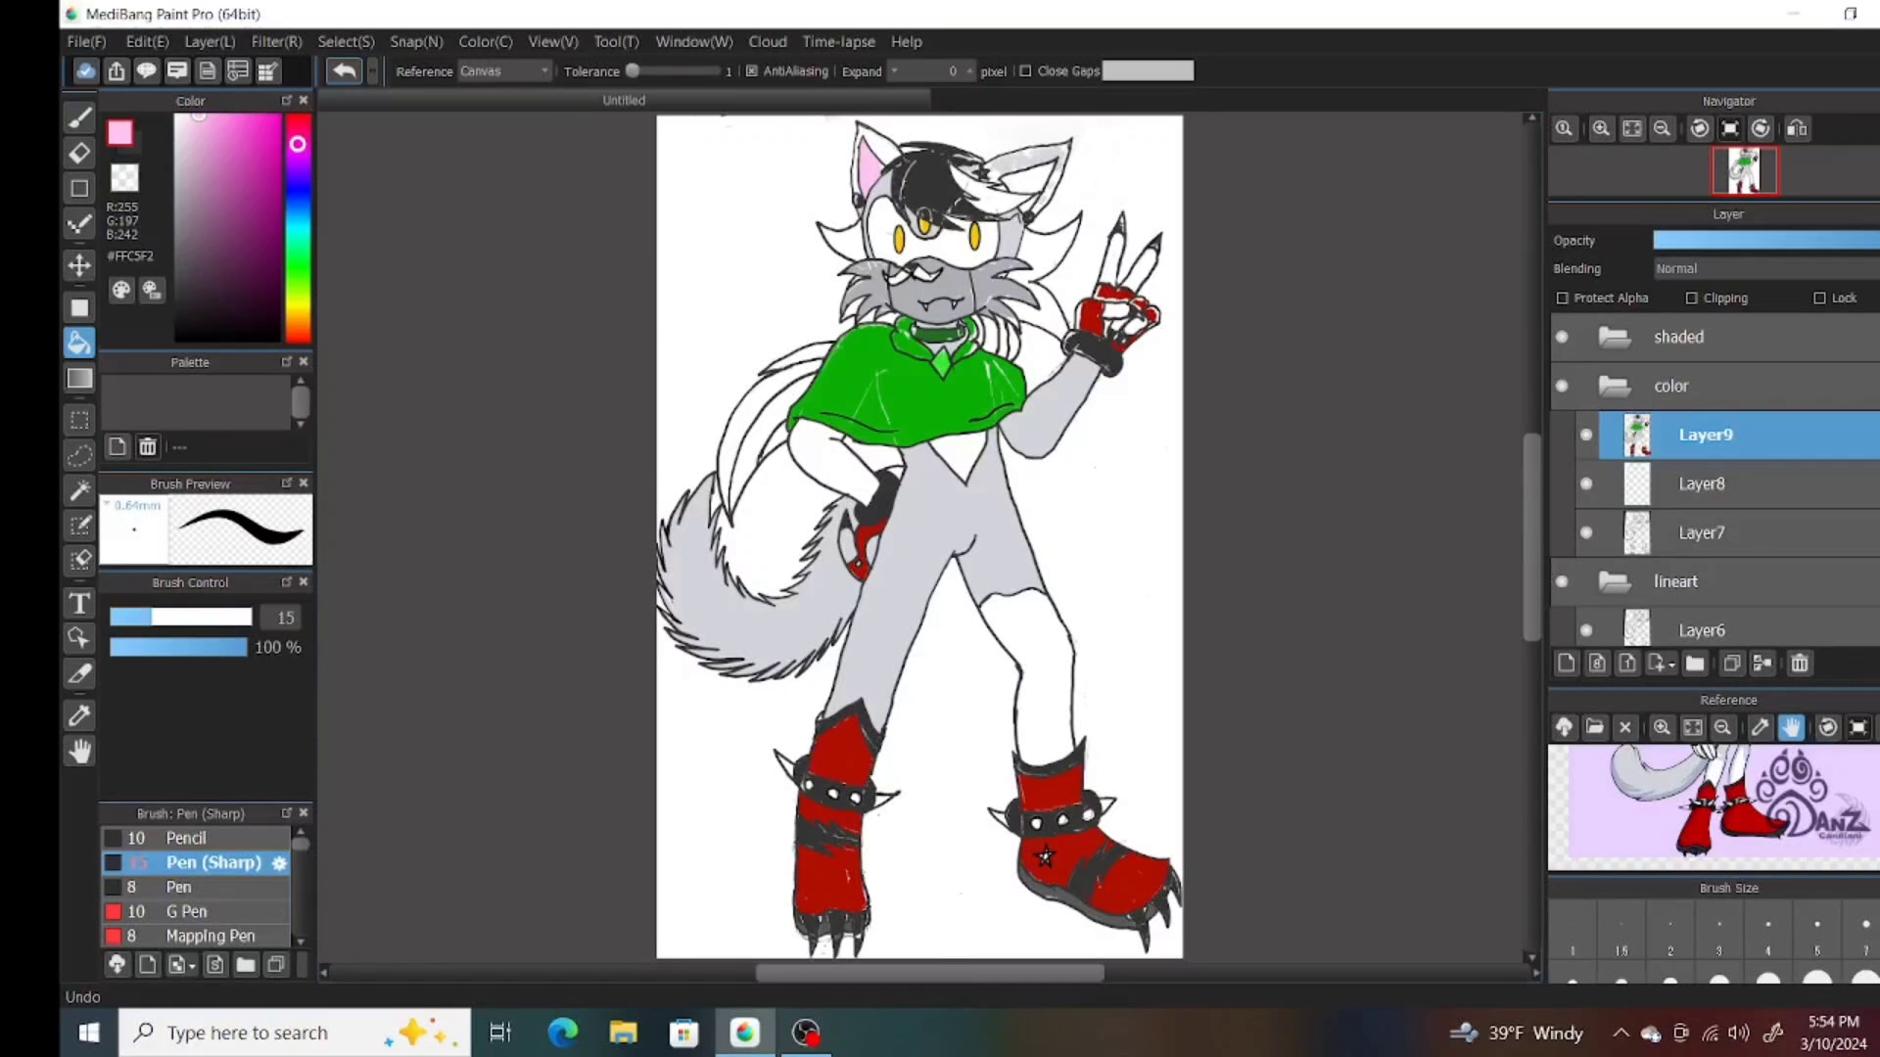
pyautogui.hotkey('ctrl', 'shift', 'n')
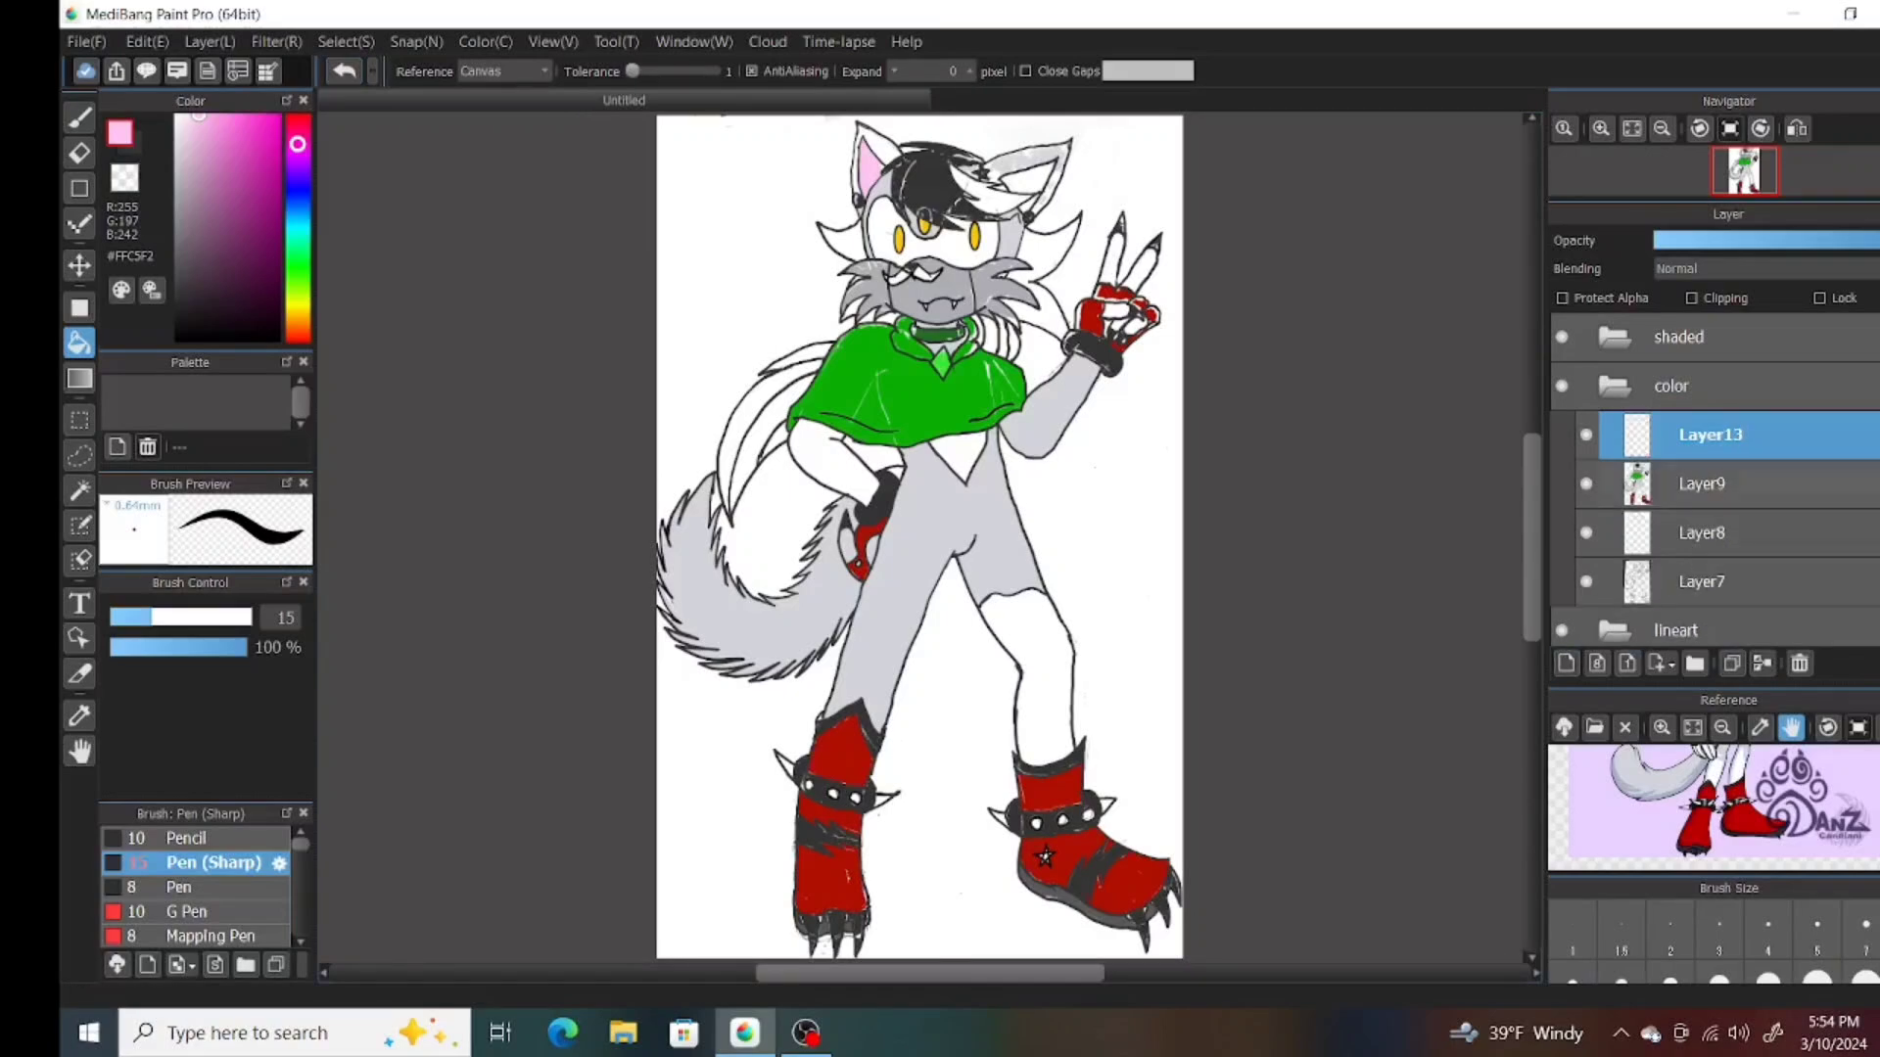
# Cover the white gaps in the cape and its neckline with green #0BAF03, using the pen at size 30 and 15.
pyautogui.hotkey('ctrl', '+')
pyautogui.hotkey('ctrl', '+')
pyautogui.press('b')
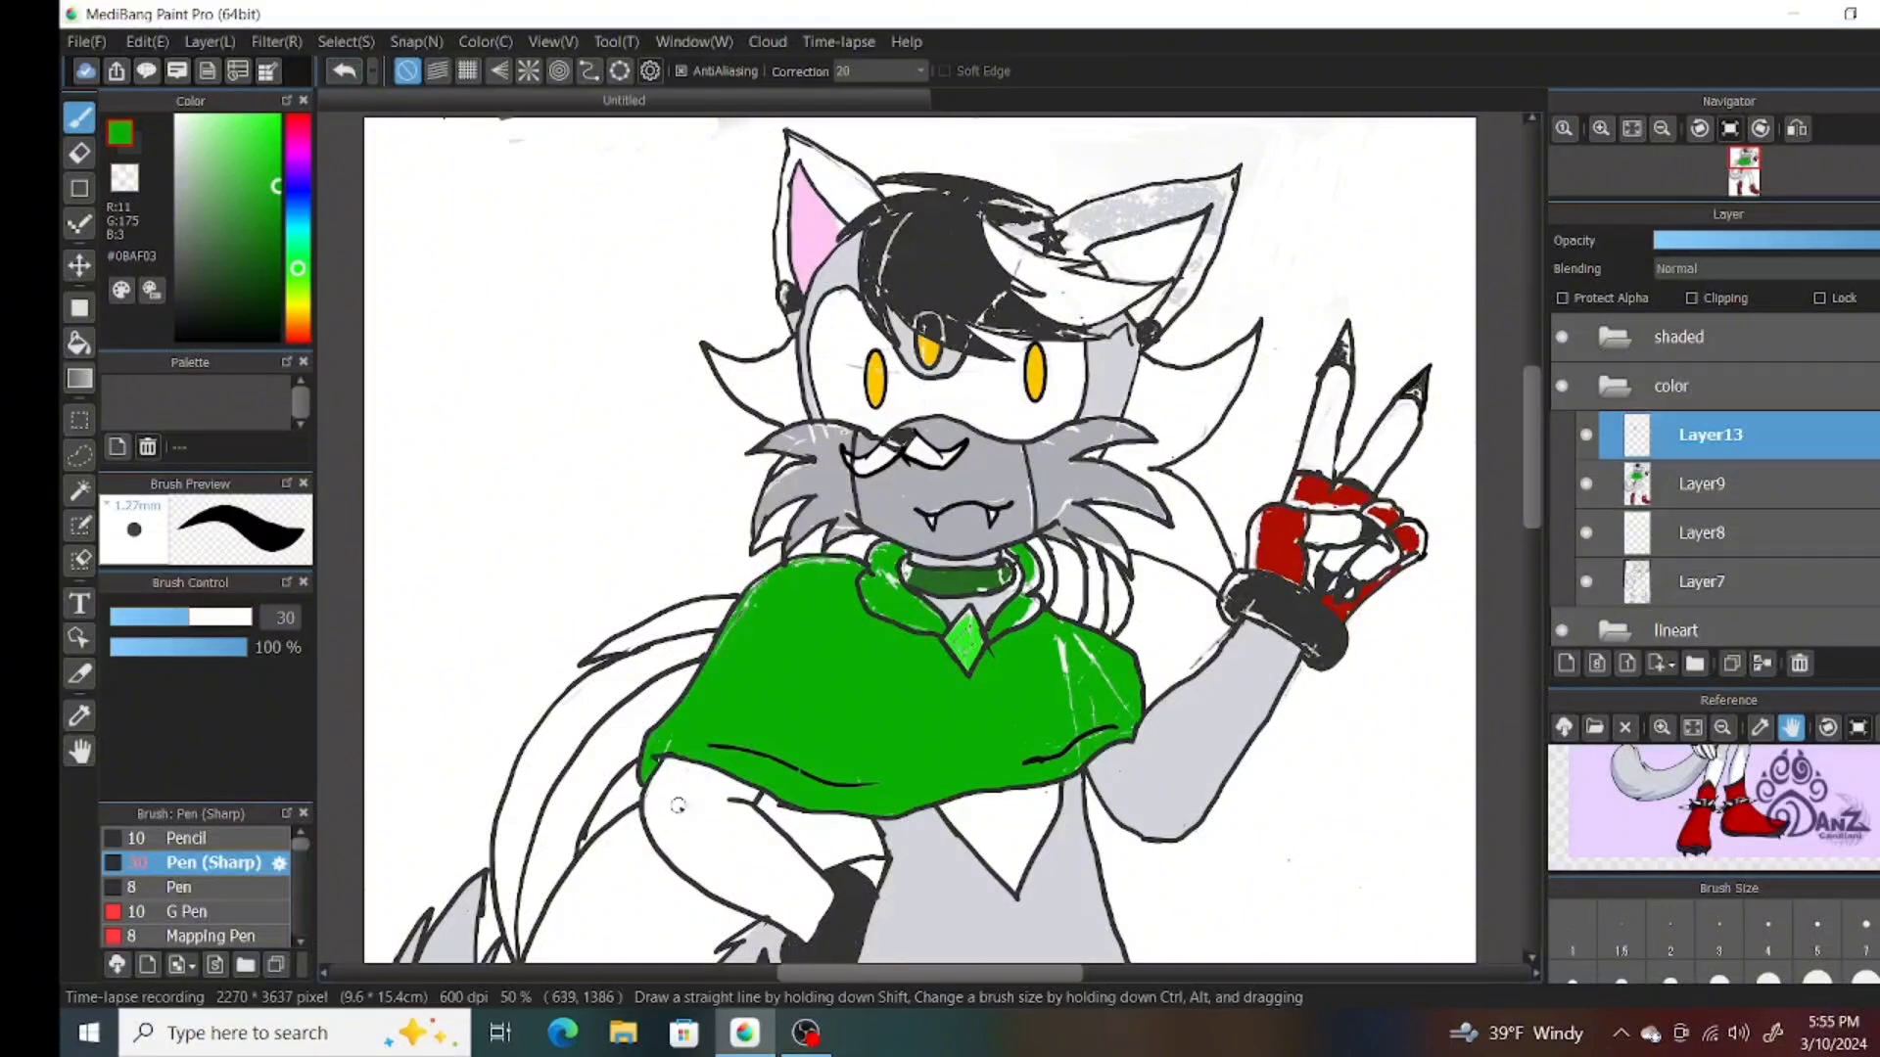
pyautogui.moveTo(833, 563)
pyautogui.mouseDown()
pyautogui.moveTo(920, 627)
pyautogui.moveTo(876, 553)
pyautogui.mouseUp()
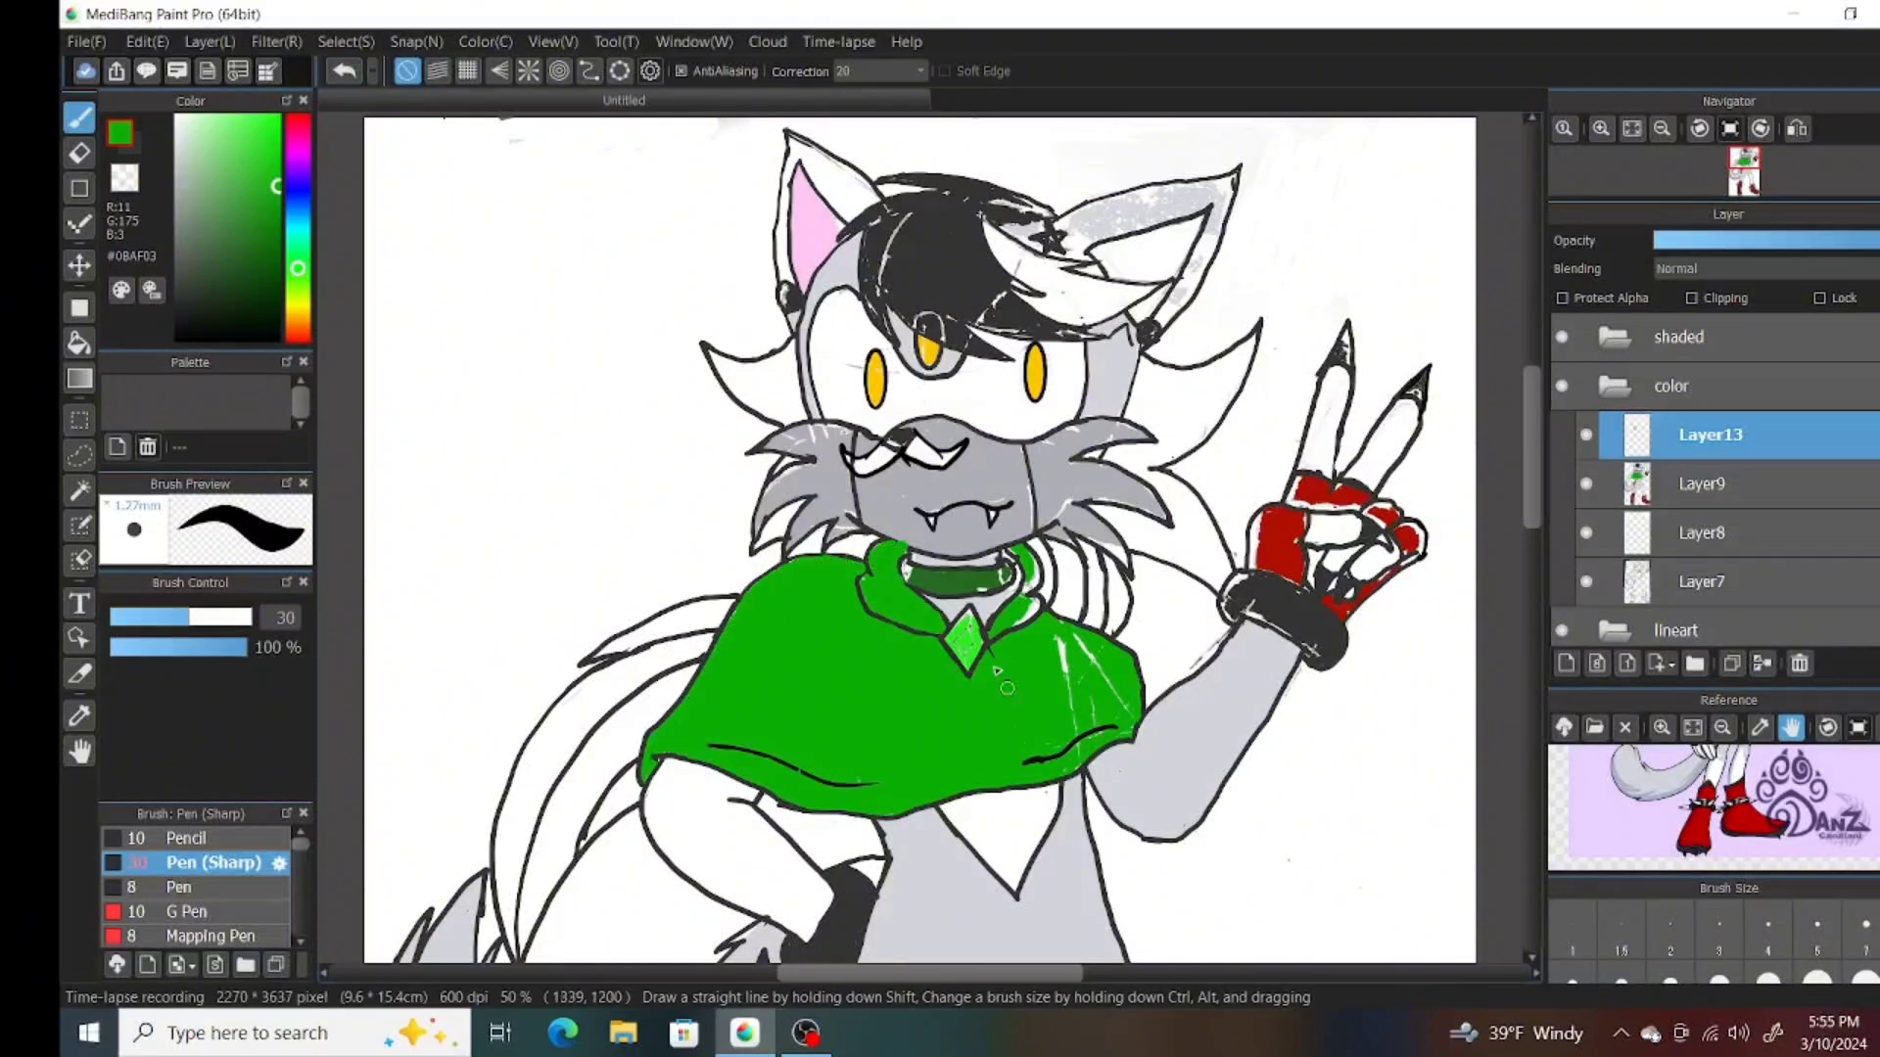
pyautogui.moveTo(1028, 622)
pyautogui.mouseDown()
pyautogui.moveTo(1024, 556)
pyautogui.moveTo(1073, 699)
pyautogui.moveTo(1083, 645)
pyautogui.moveTo(1099, 703)
pyautogui.mouseUp()
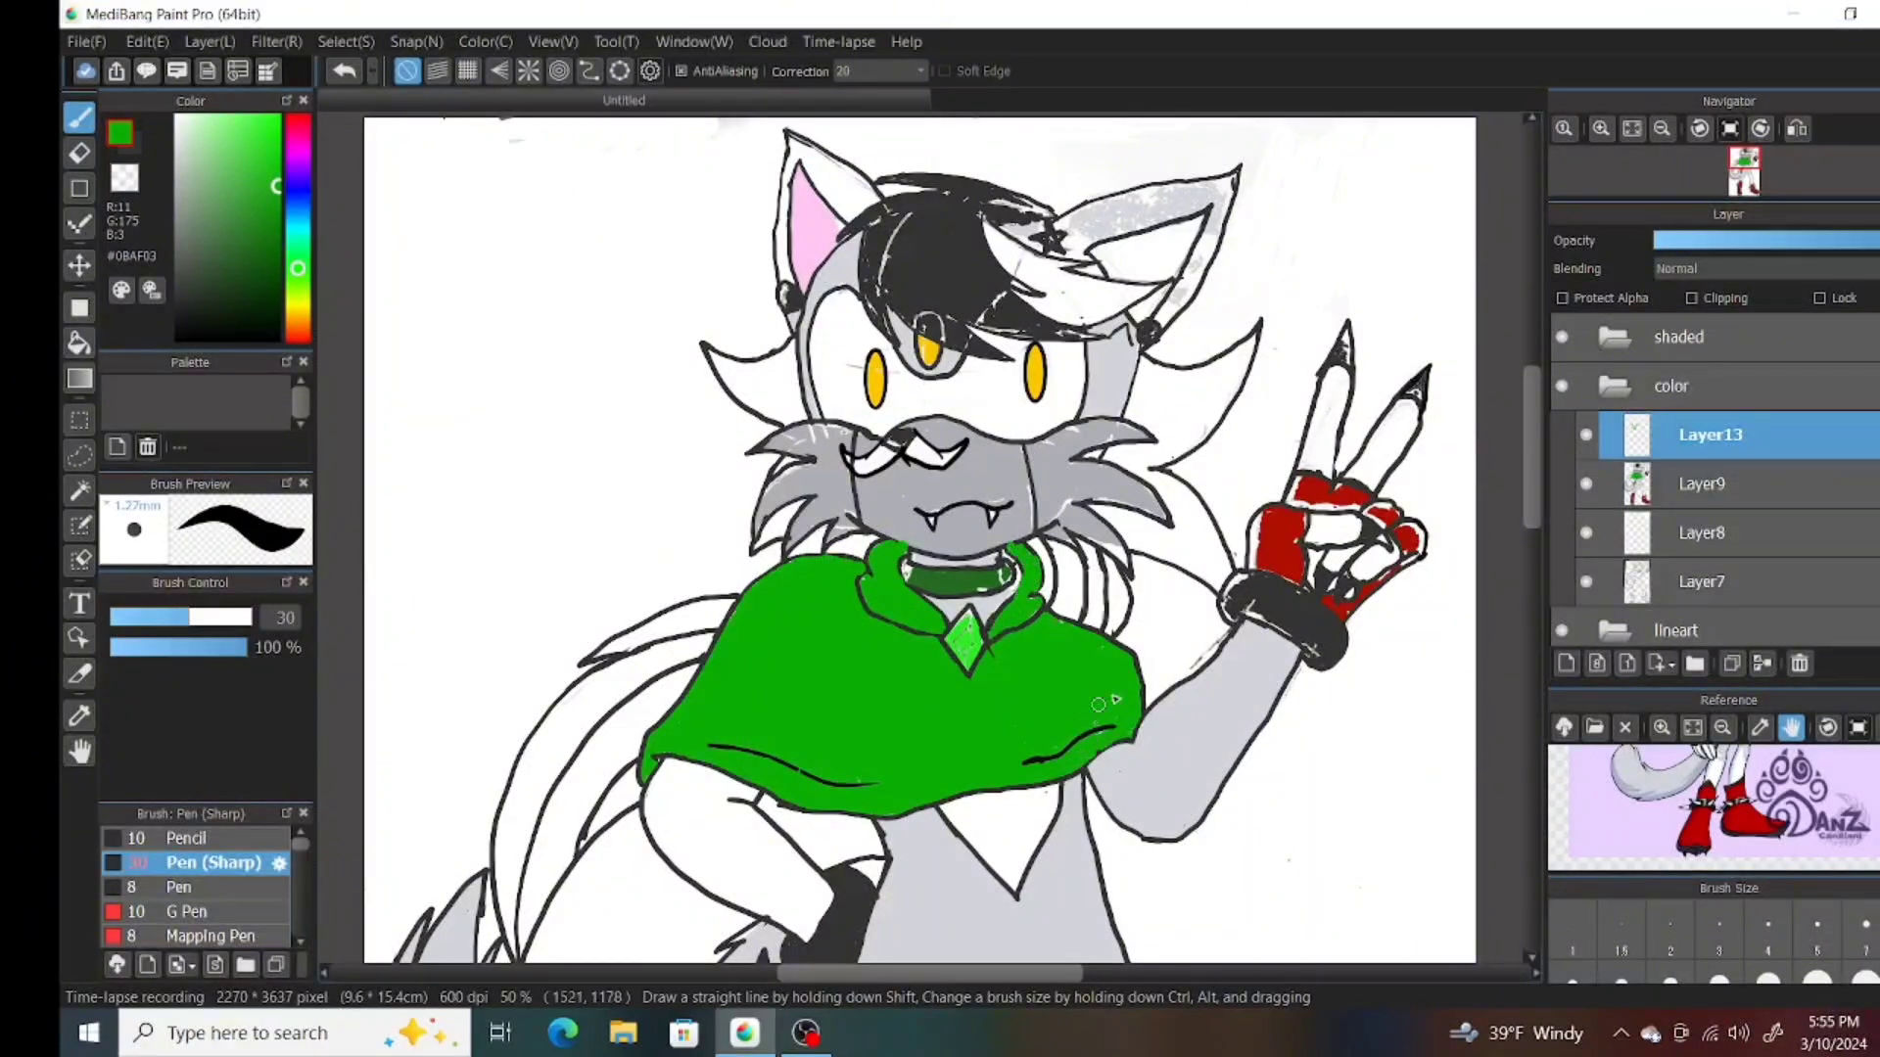
pyautogui.press('[')
pyautogui.press('[')
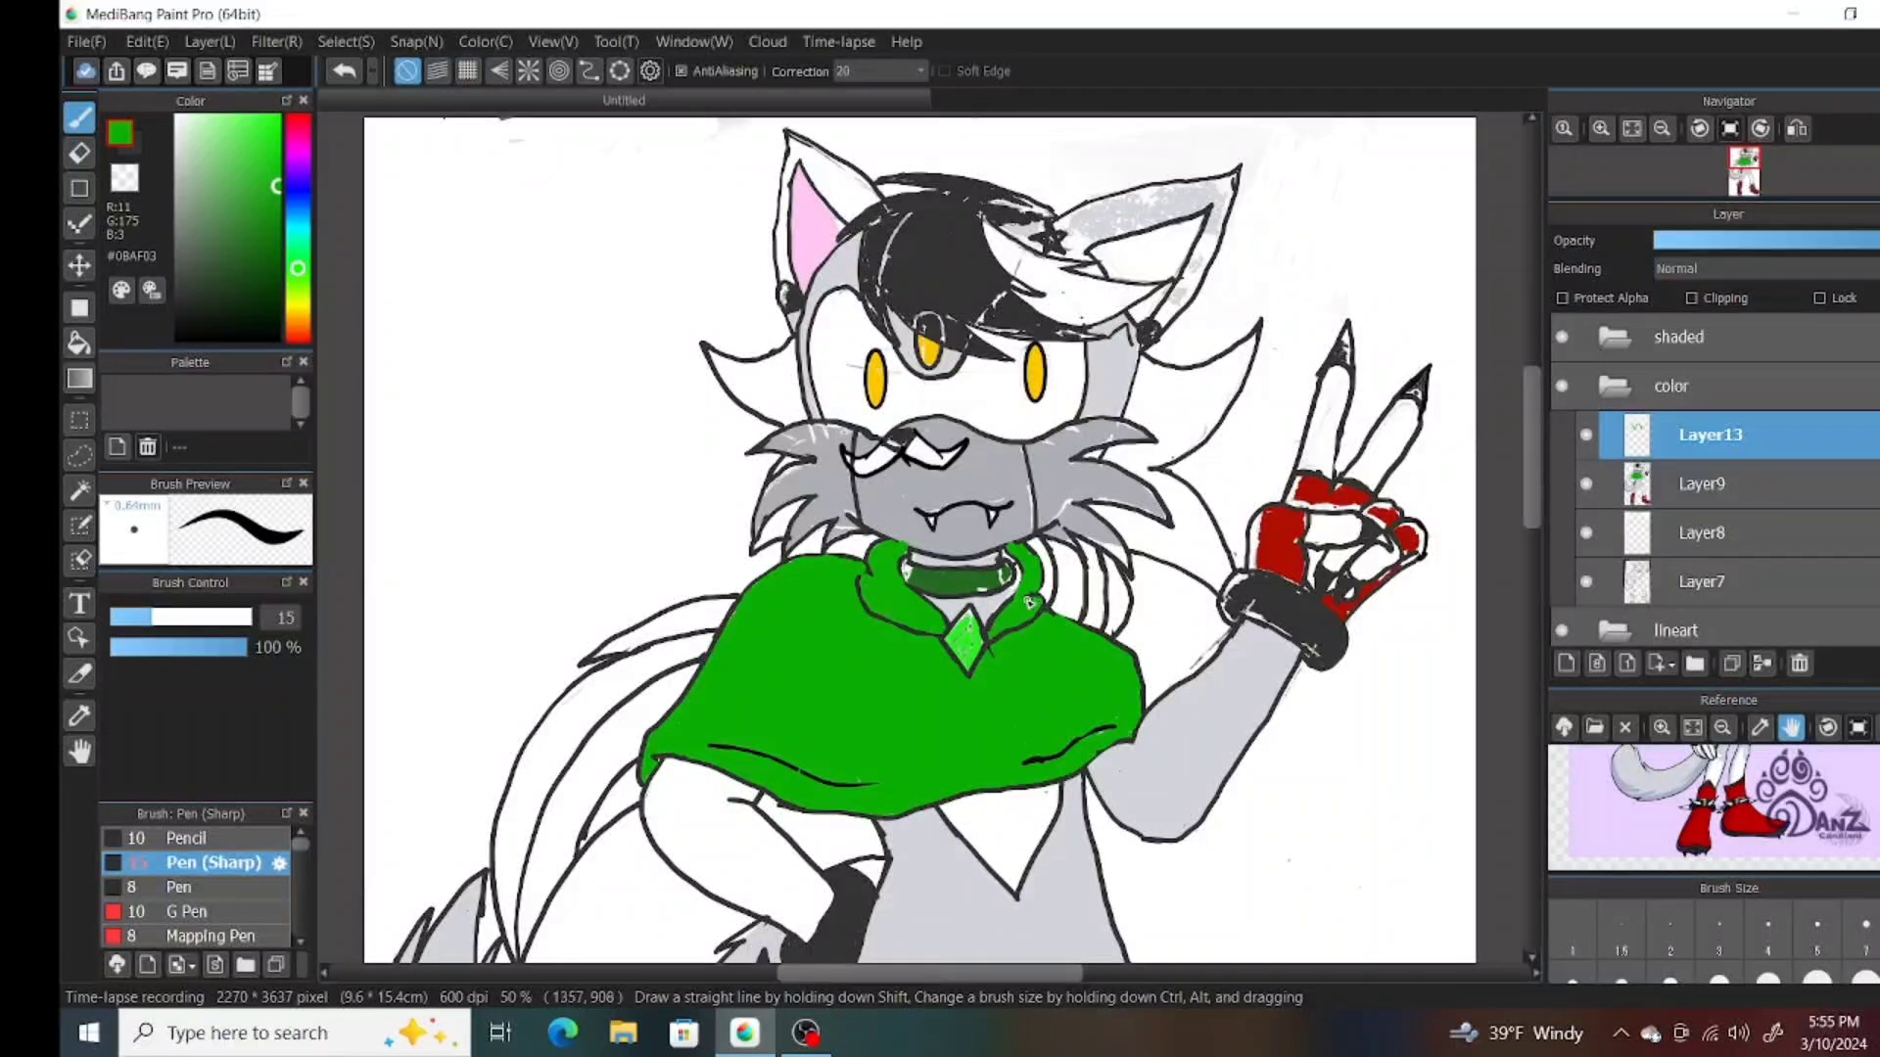
# Cover the white gaps in the dark hair and the round ear studs with dark grey #343434.
pyautogui.keyDown('alt'); pyautogui.click(898, 310); pyautogui.keyUp('alt')
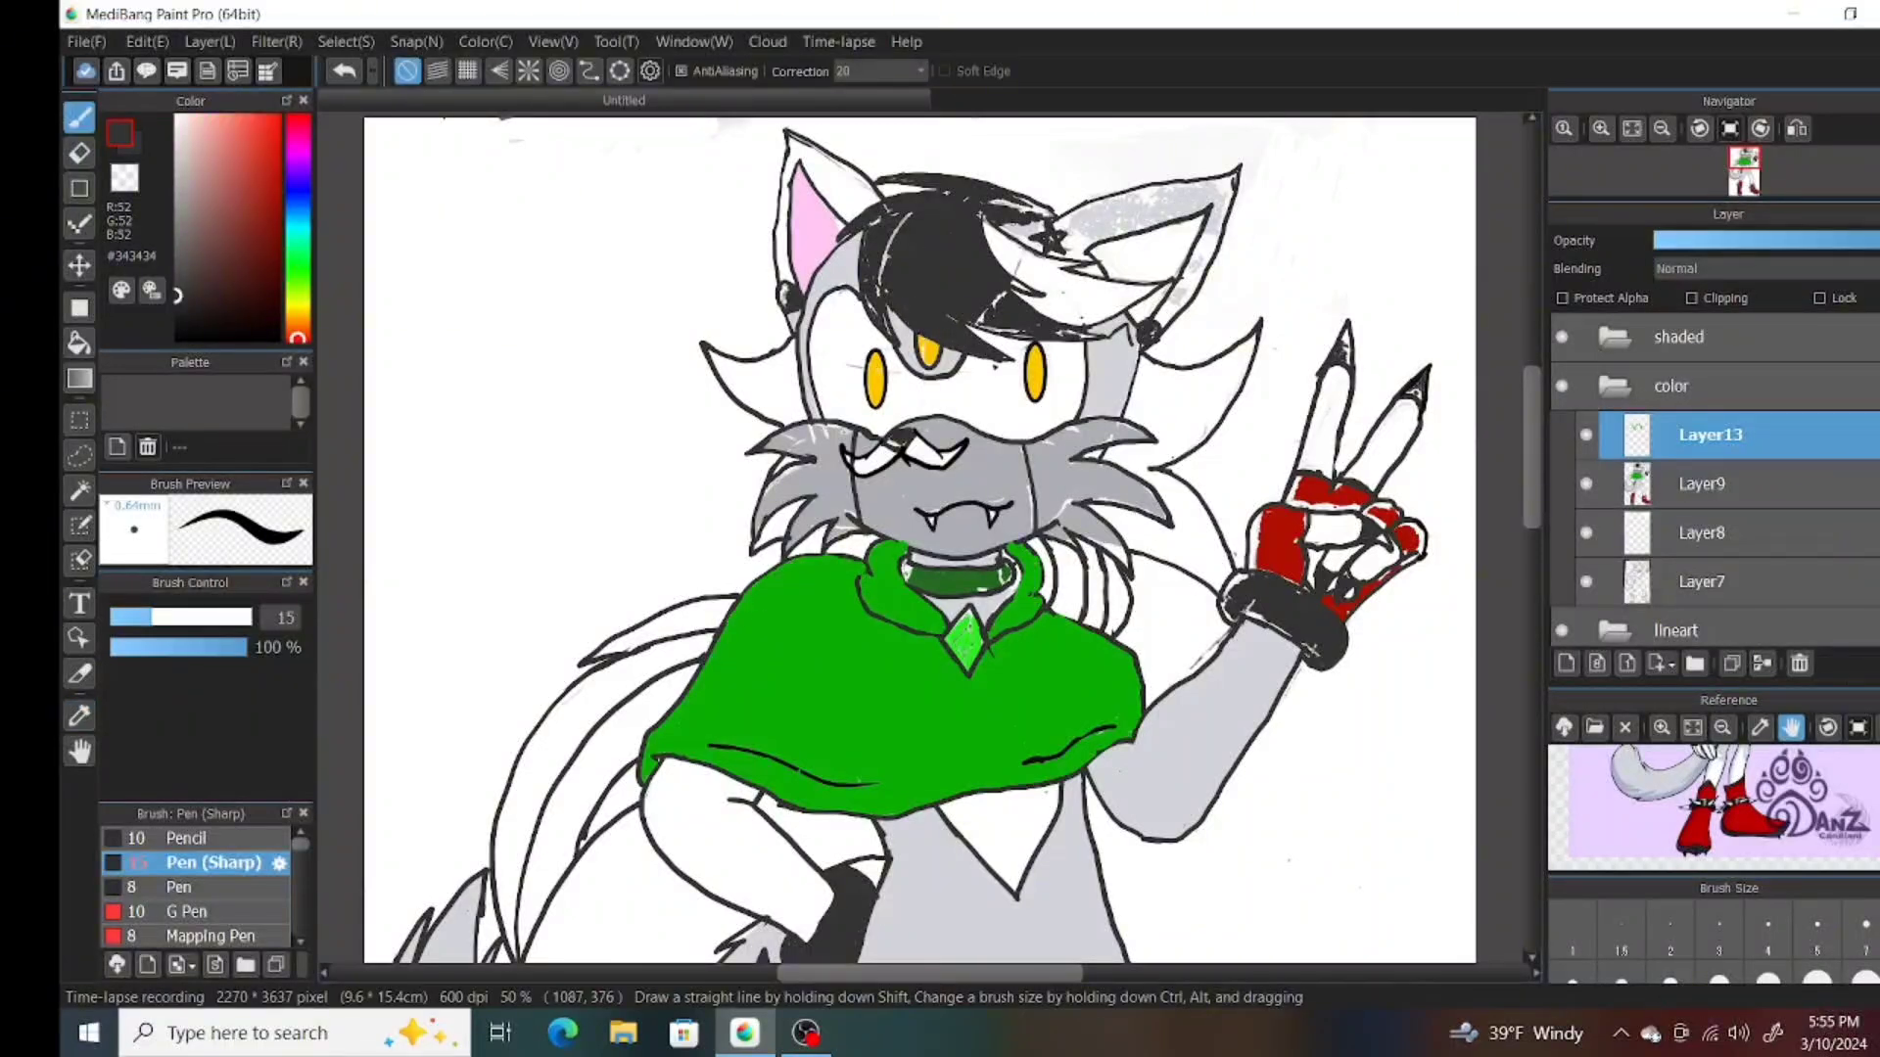
pyautogui.moveTo(866, 254)
pyautogui.mouseDown()
pyautogui.moveTo(886, 279)
pyautogui.moveTo(872, 216)
pyautogui.mouseUp()
pyautogui.click(177, 339)
pyautogui.click(79, 343)
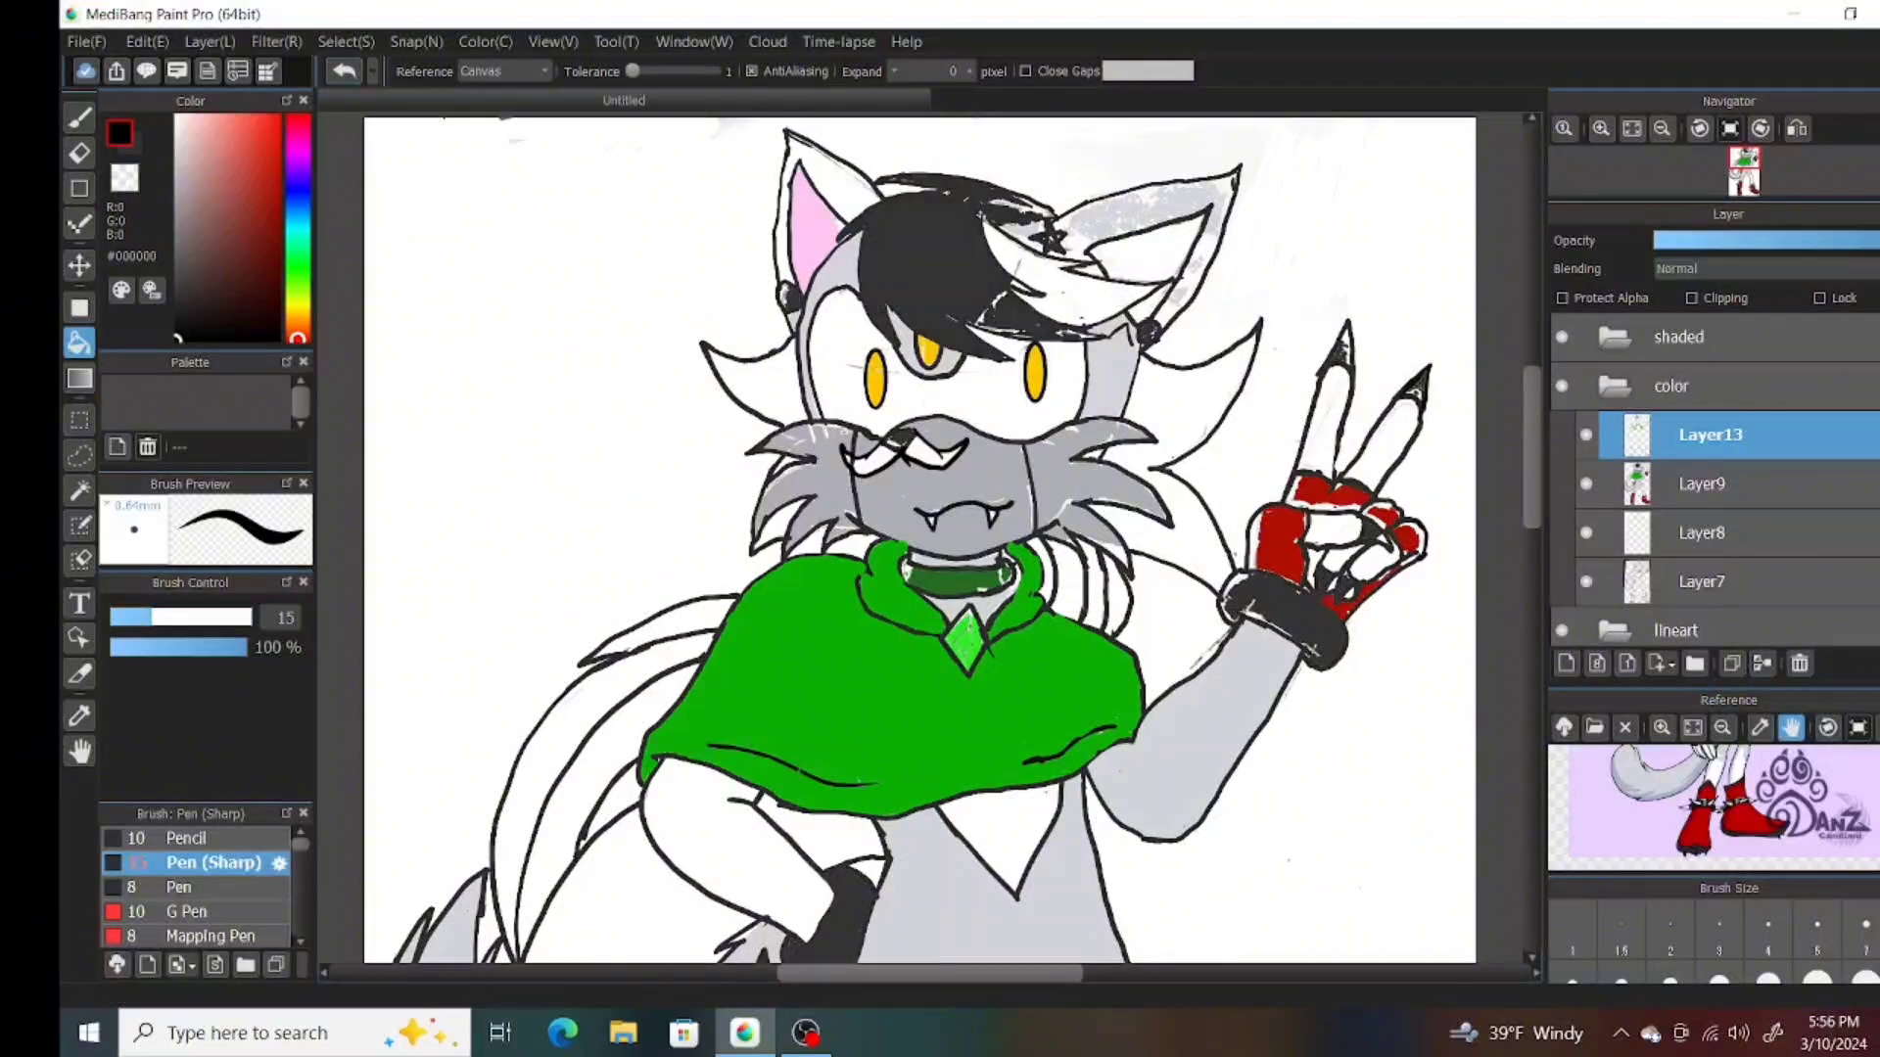
pyautogui.keyDown('alt'); pyautogui.click(1014, 349); pyautogui.keyUp('alt')
pyautogui.press('b')
pyautogui.moveTo(1013, 348); pyautogui.dragTo(1042, 332)
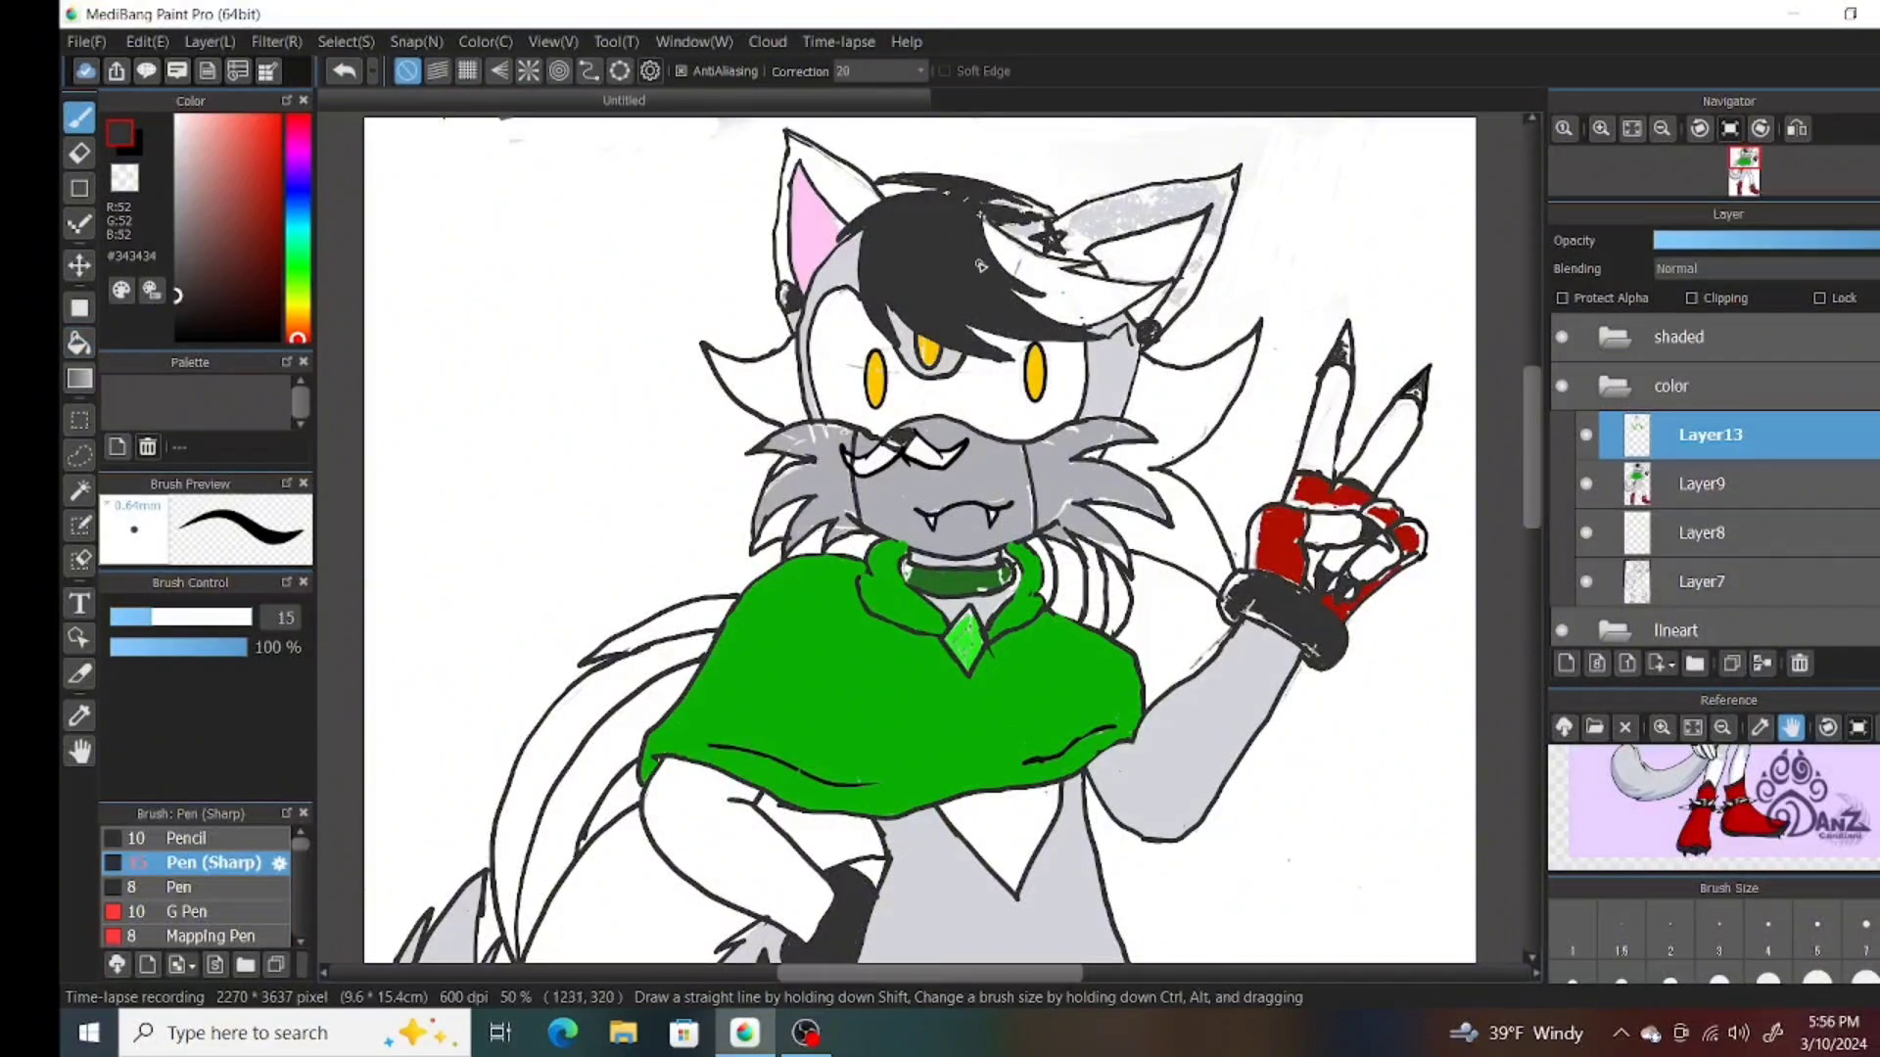
pyautogui.moveTo(1046, 202); pyautogui.dragTo(1019, 200)
pyautogui.click(788, 293)
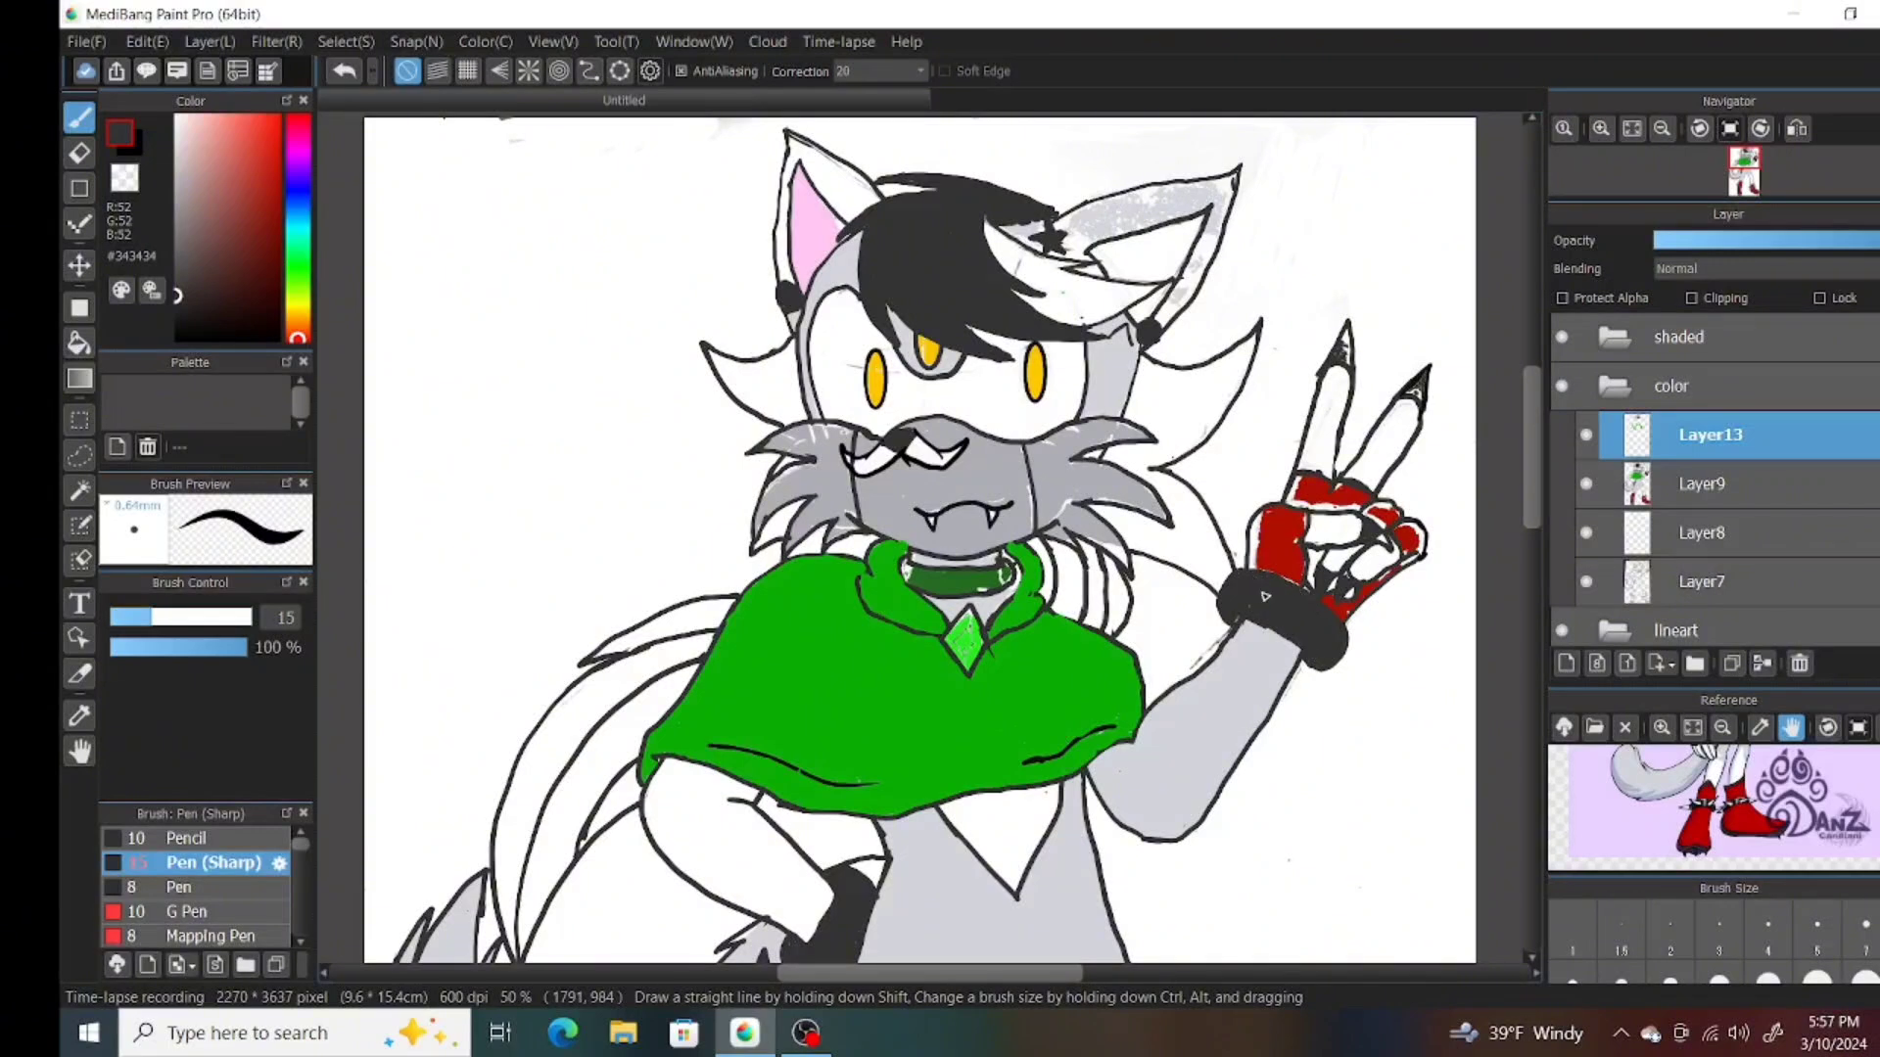
# Retrace the outlines of the raised hand's wrist cuff and the dark hair in black #000000.
pyautogui.keyDown('alt'); pyautogui.click(1312, 659); pyautogui.keyUp('alt')
pyautogui.moveTo(1225, 579)
pyautogui.mouseDown()
pyautogui.moveTo(1332, 616)
pyautogui.moveTo(1316, 676)
pyautogui.mouseUp()
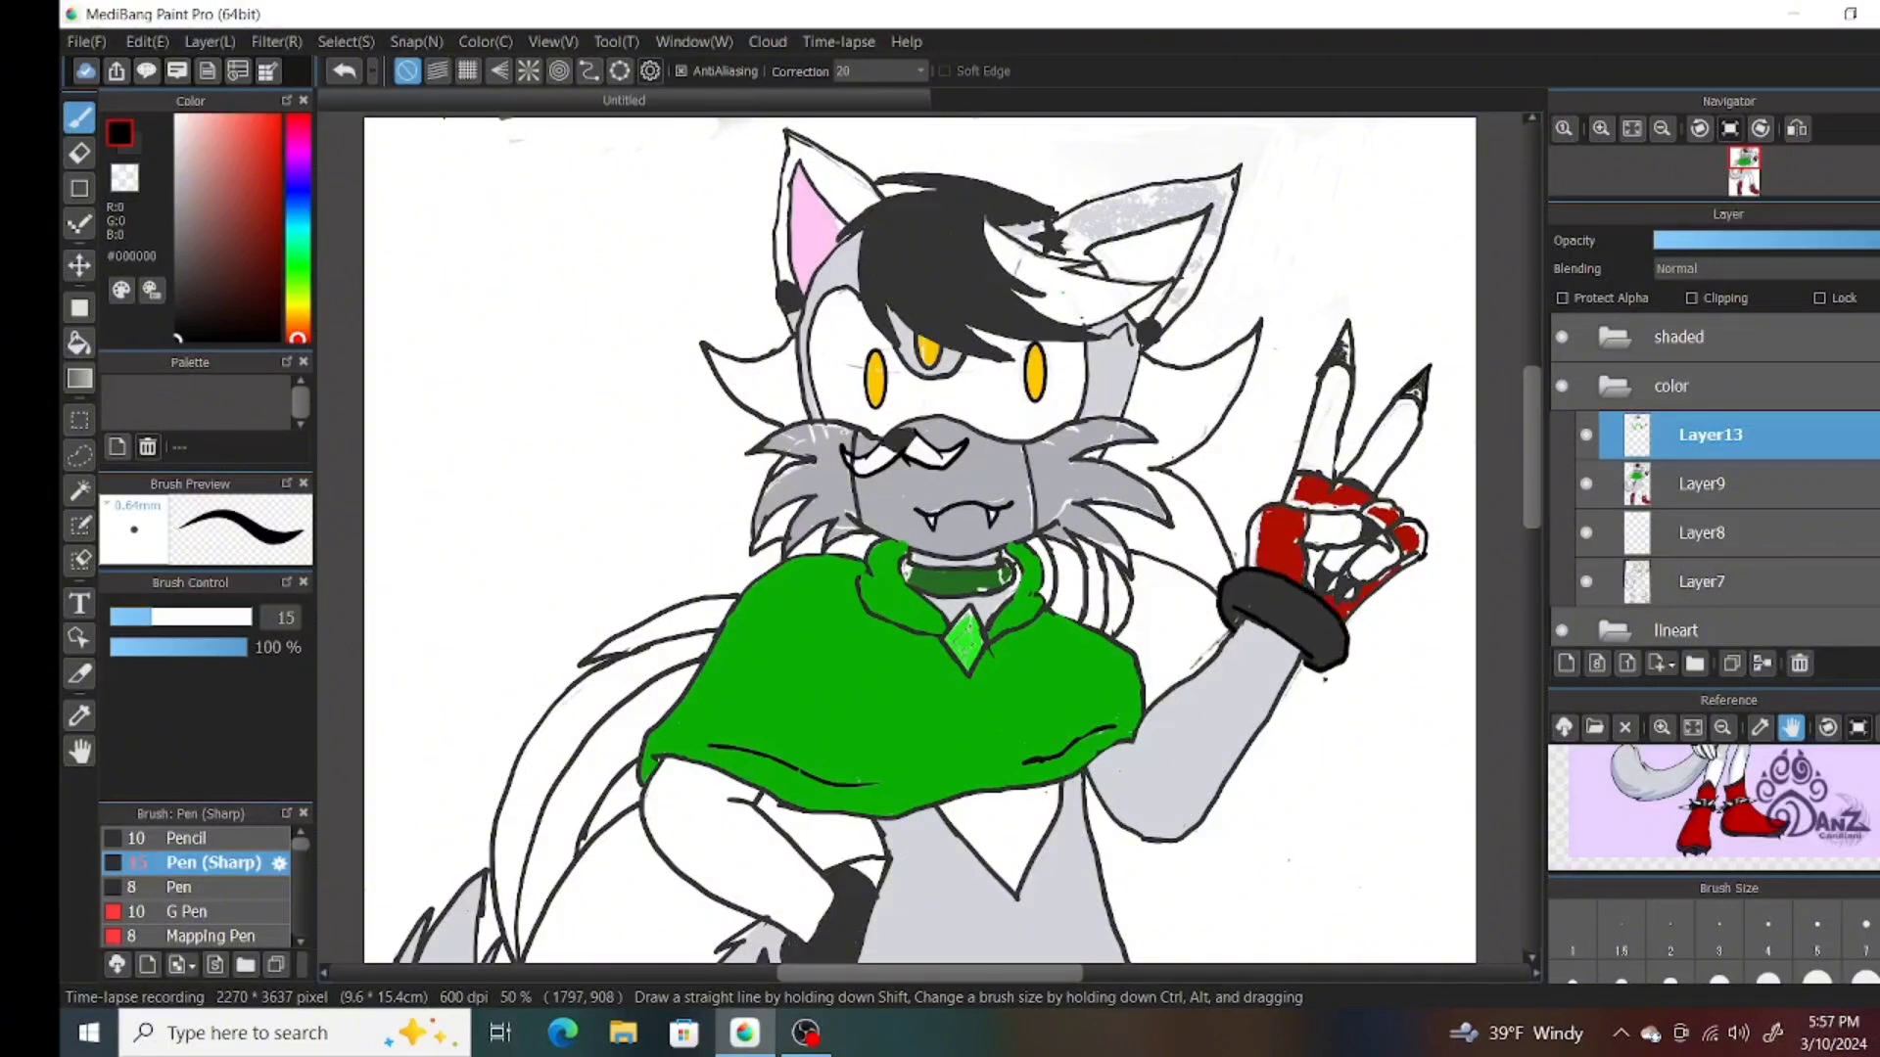
pyautogui.moveTo(881, 294)
pyautogui.mouseDown()
pyautogui.moveTo(1017, 357)
pyautogui.moveTo(904, 282)
pyautogui.moveTo(1092, 345)
pyautogui.moveTo(967, 323)
pyautogui.moveTo(1031, 318)
pyautogui.moveTo(985, 211)
pyautogui.moveTo(1041, 295)
pyautogui.mouseUp()
pyautogui.moveTo(862, 238); pyautogui.dragTo(896, 353)
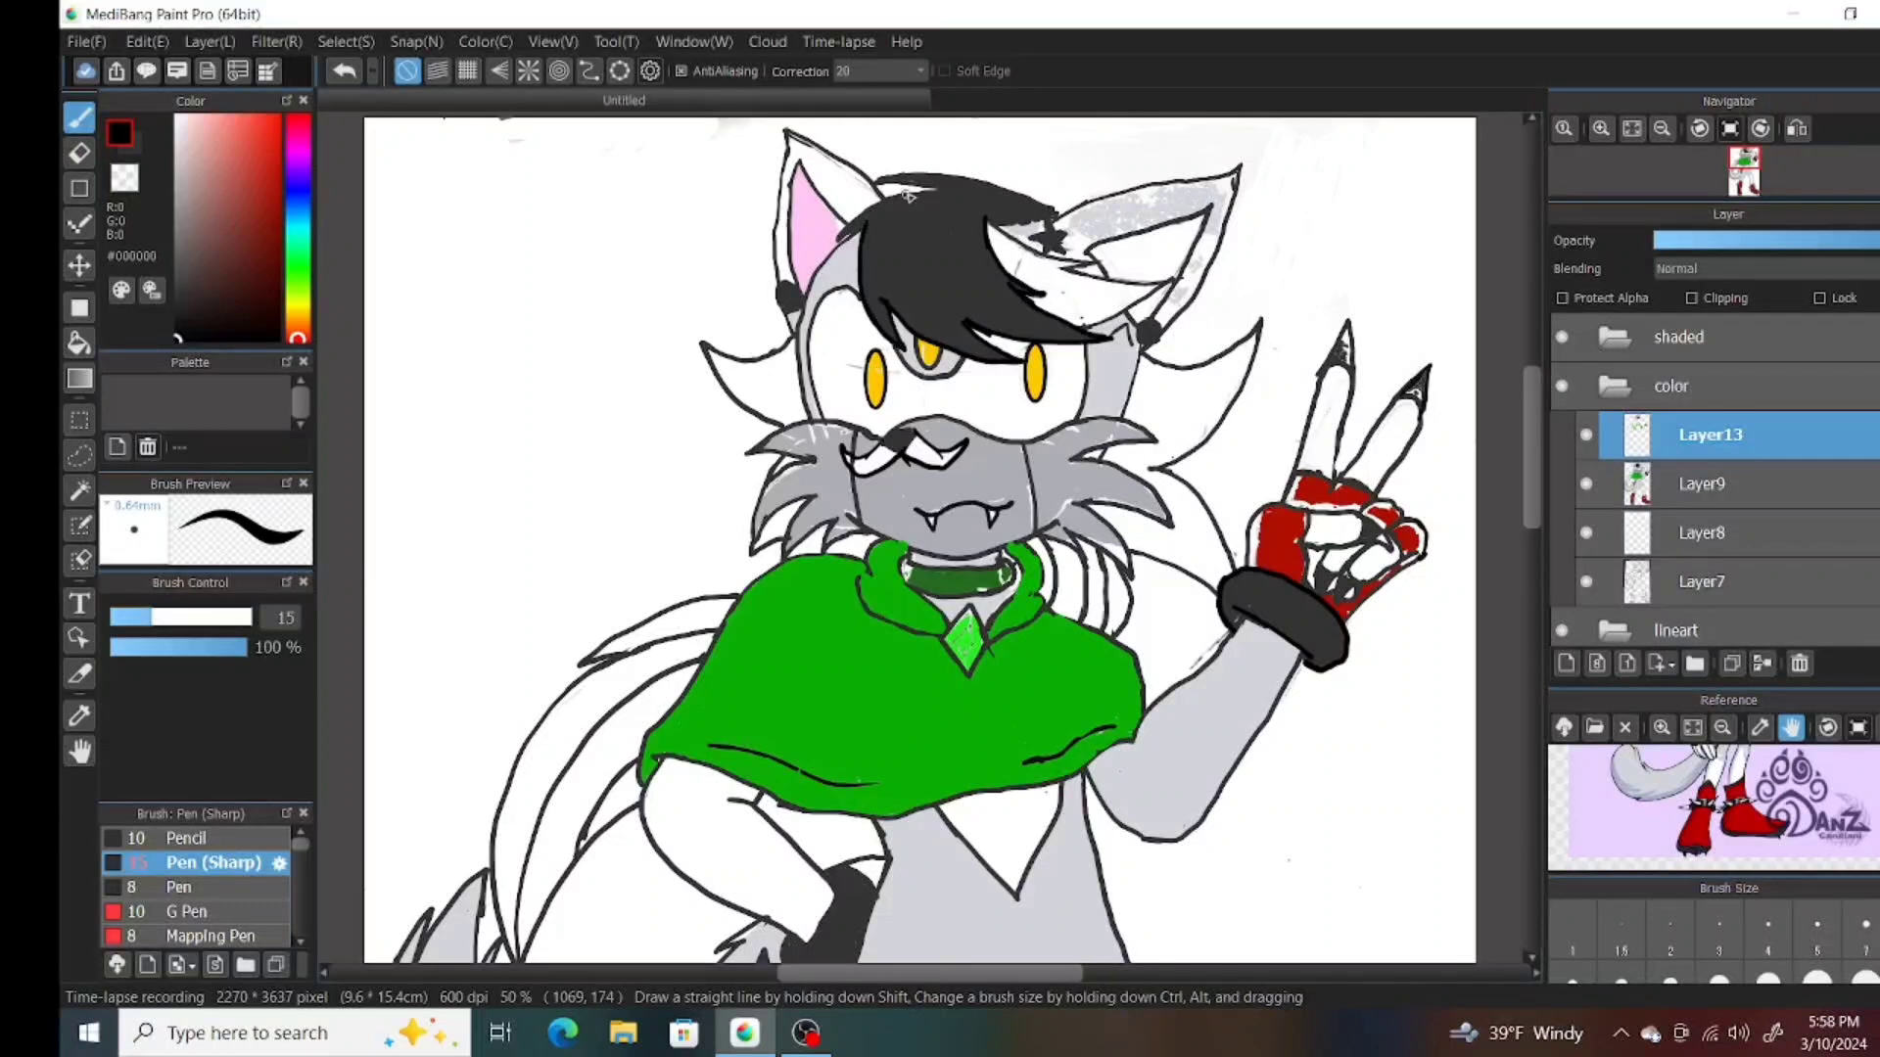
pyautogui.moveTo(901, 201); pyautogui.dragTo(930, 188)
pyautogui.moveTo(842, 235)
pyautogui.mouseDown()
pyautogui.moveTo(915, 186)
pyautogui.moveTo(1052, 208)
pyautogui.moveTo(1062, 229)
pyautogui.mouseUp()
# Touch up the raised hand's claws with dark grey #343434 and retrace the outline of the arm on the hip in black.
pyautogui.keyDown('alt'); pyautogui.click(928, 207); pyautogui.keyUp('alt')
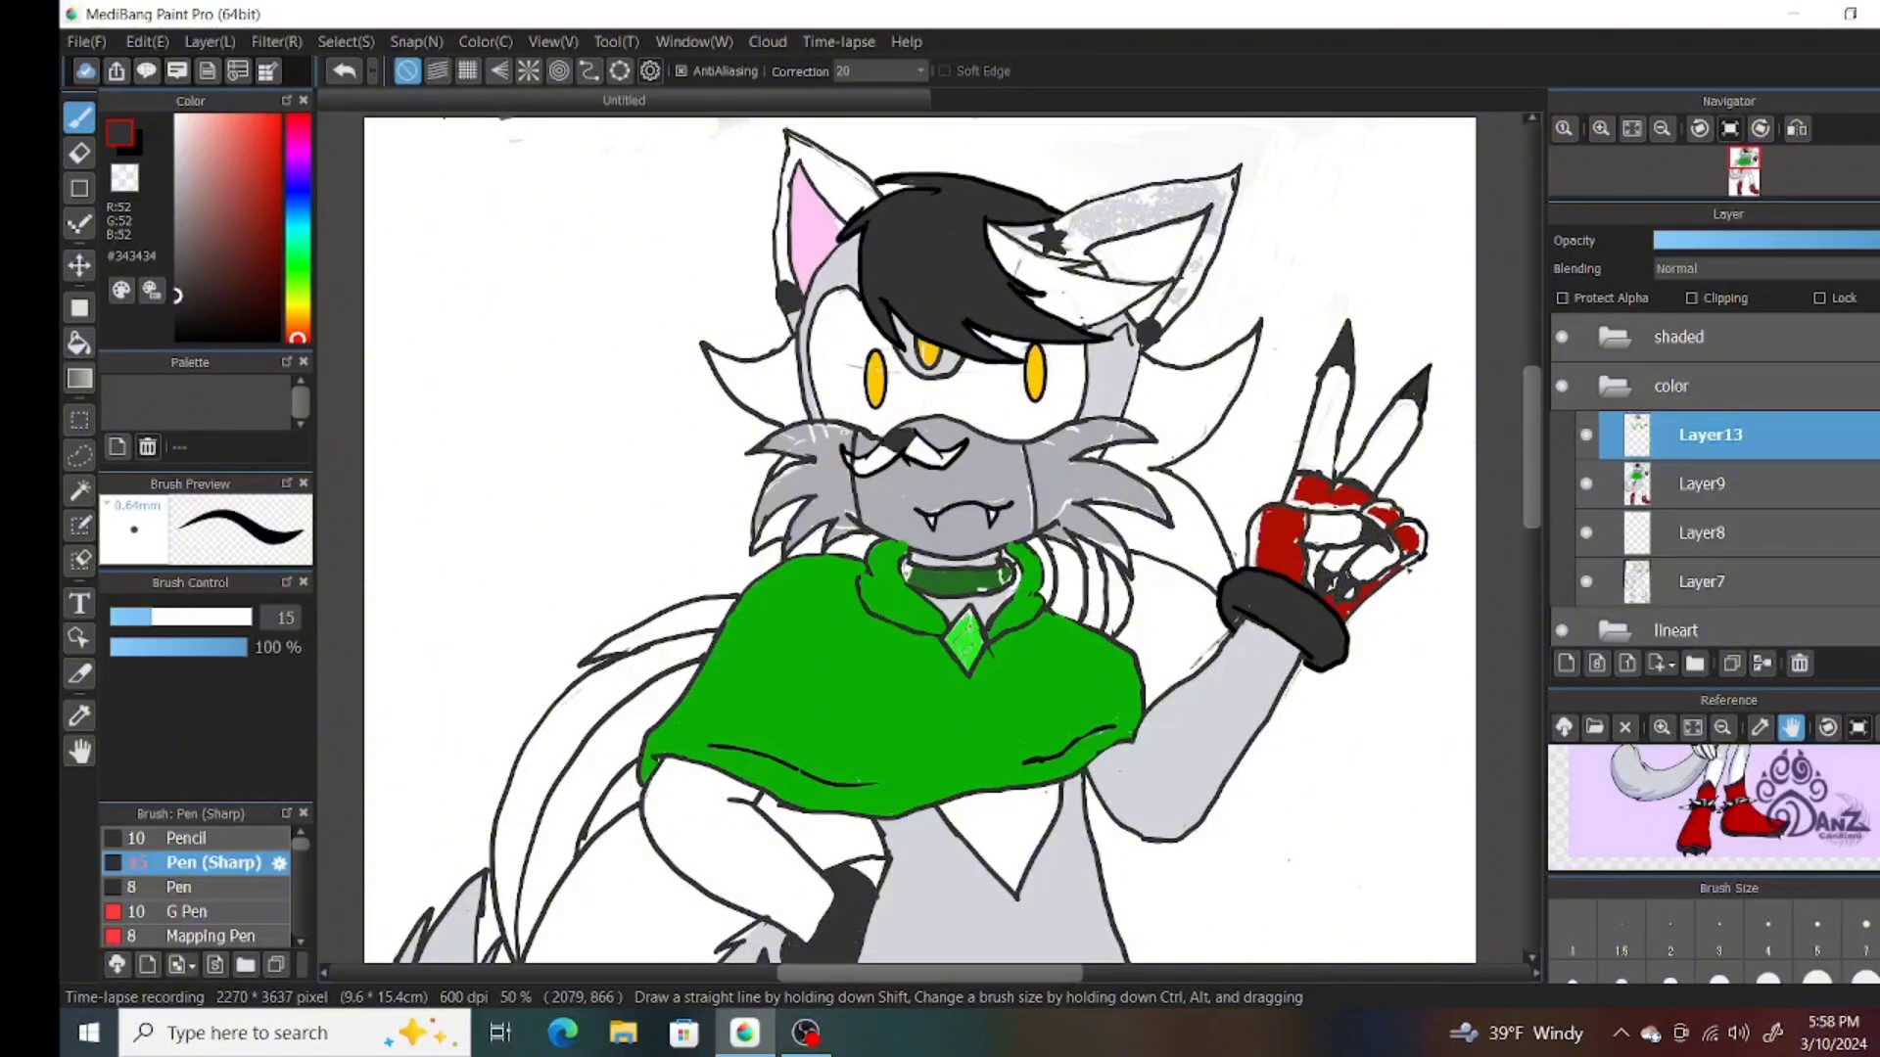
pyautogui.scroll(-5, 920, 538)
pyautogui.keyDown('alt'); pyautogui.click(798, 555); pyautogui.keyUp('alt')
pyautogui.moveTo(842, 607)
pyautogui.mouseDown()
pyautogui.moveTo(876, 519)
pyautogui.moveTo(798, 555)
pyautogui.mouseUp()
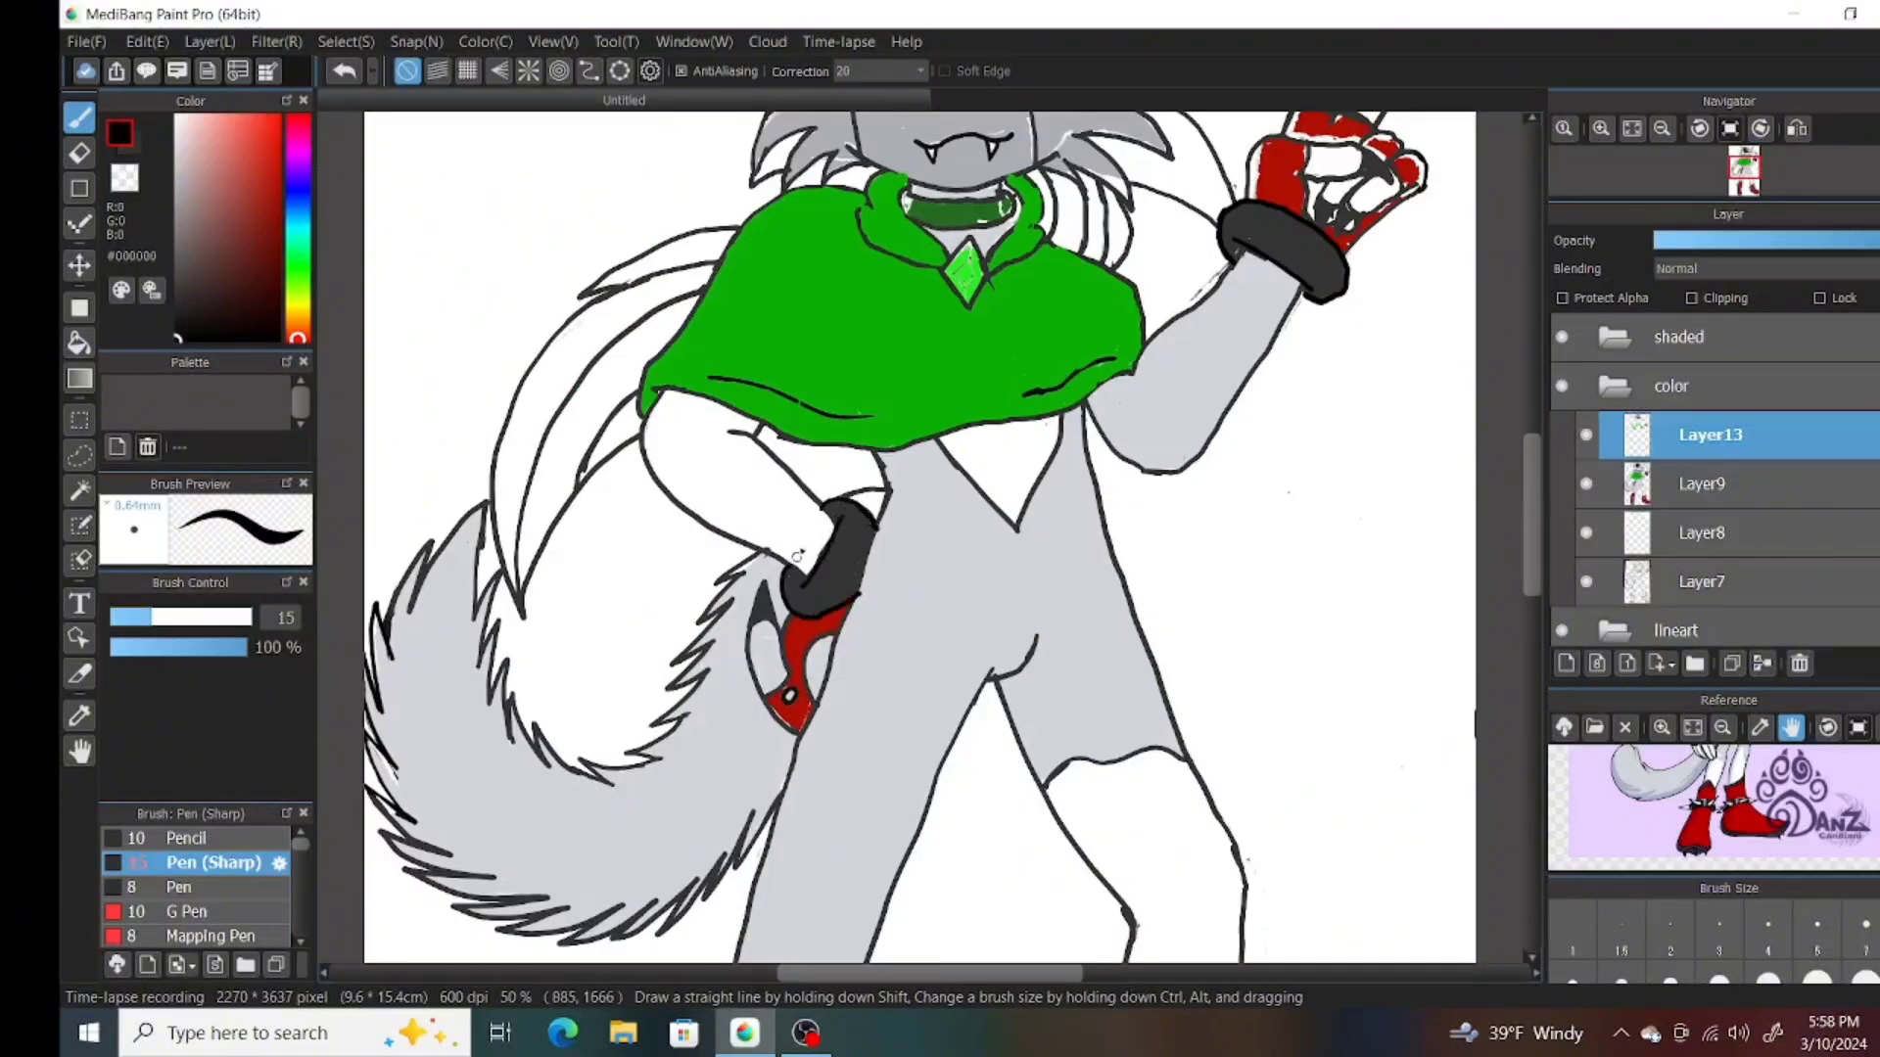
pyautogui.moveTo(643, 437); pyautogui.dragTo(811, 578)
pyautogui.moveTo(730, 429)
pyautogui.mouseDown()
pyautogui.moveTo(829, 510)
pyautogui.moveTo(888, 499)
pyautogui.moveTo(853, 629)
pyautogui.moveTo(881, 517)
pyautogui.mouseUp()
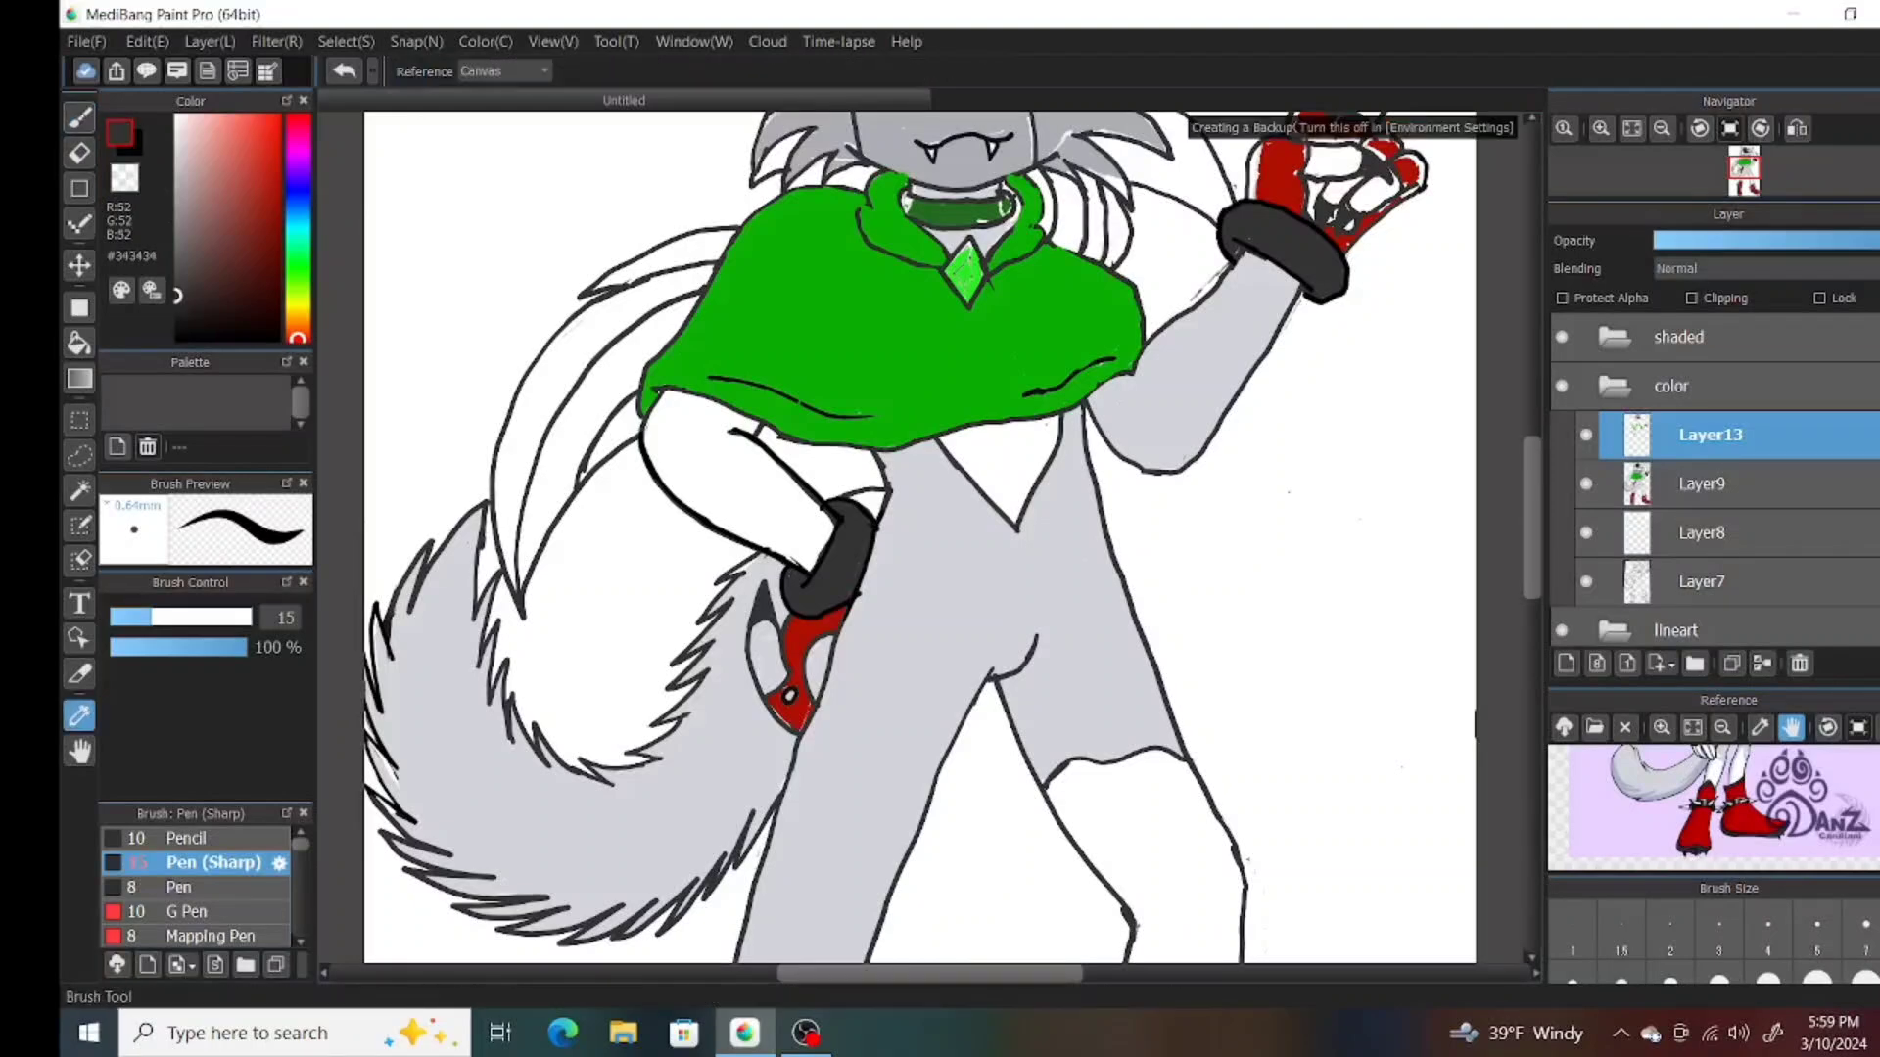
# Clean up the boots' dark trim, stripes and black outlines, and touch up the soles with grey #5A5A5A.
pyautogui.keyDown('alt'); pyautogui.click(862, 558); pyautogui.keyUp('alt')
pyautogui.scroll(-10, 856, 588)
pyautogui.press('g')
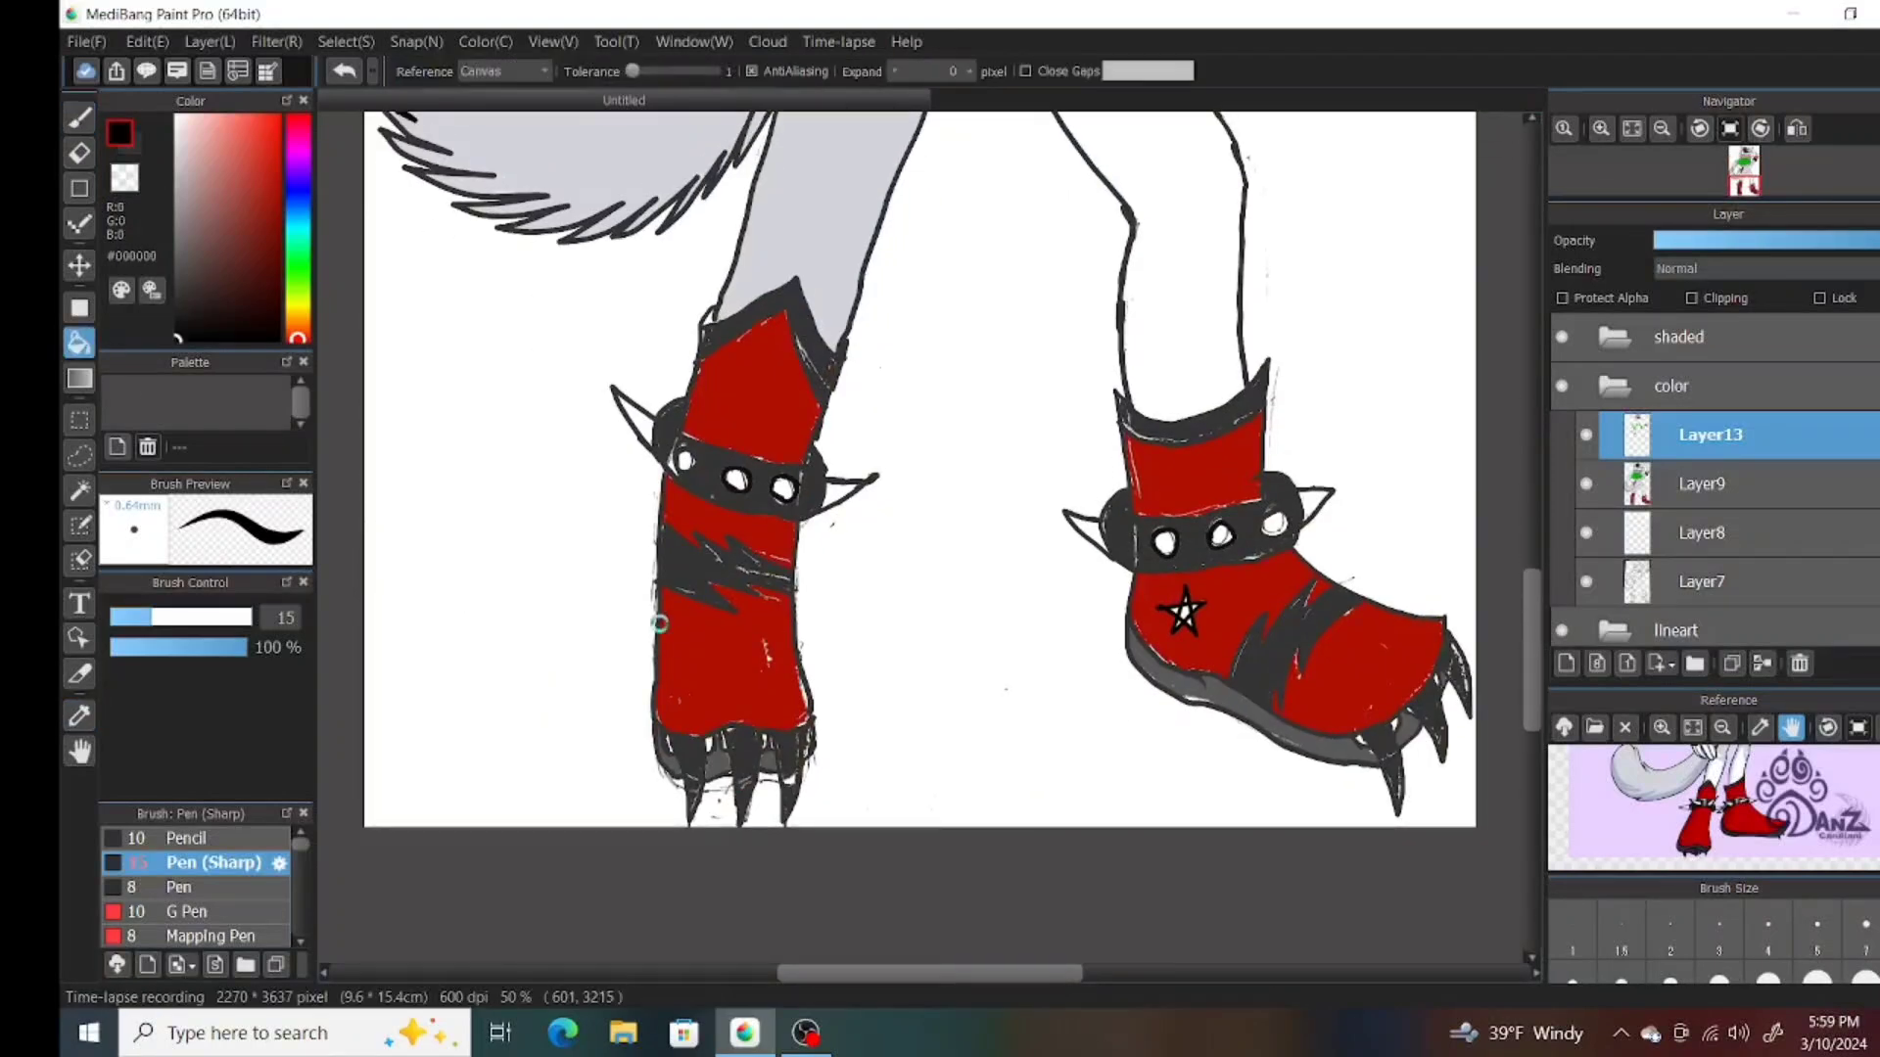
pyautogui.keyDown('alt'); pyautogui.click(776, 319); pyautogui.keyUp('alt')
pyautogui.press('b')
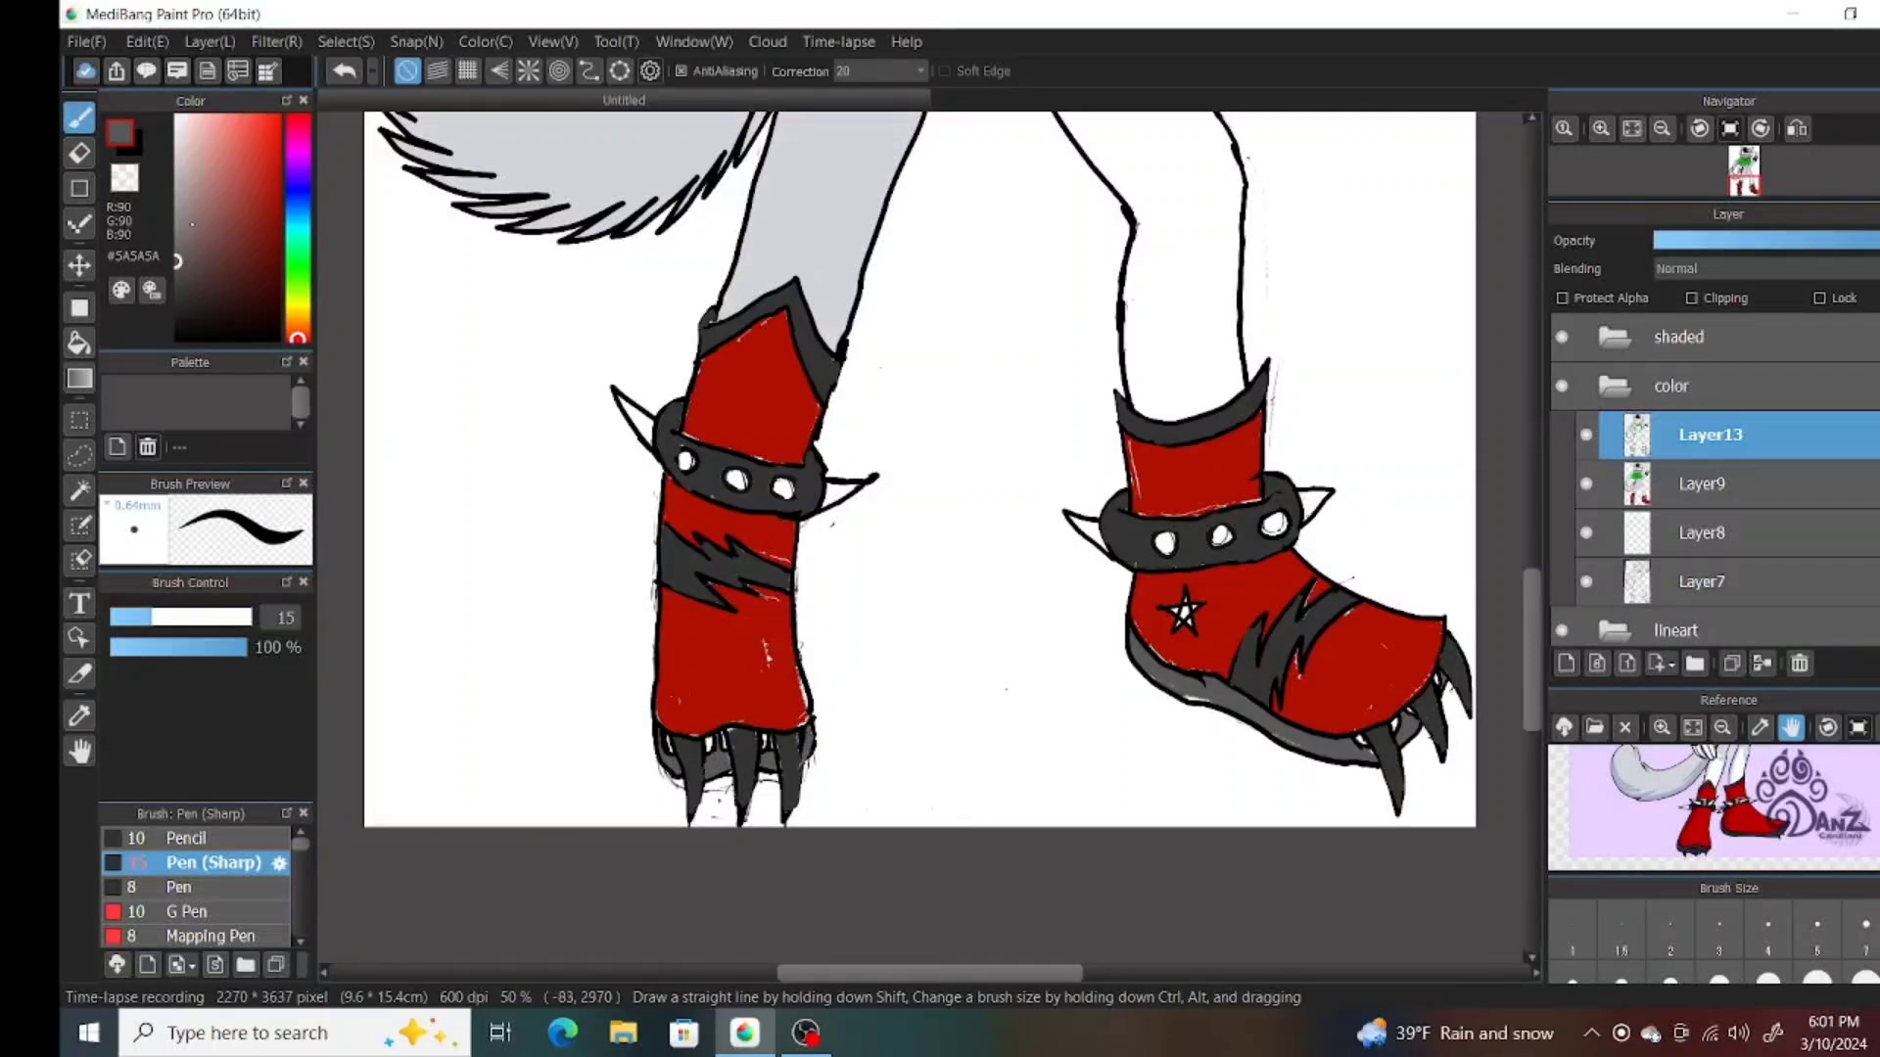
pyautogui.keyDown('alt'); pyautogui.click(669, 781); pyautogui.keyUp('alt')
pyautogui.click(177, 115)
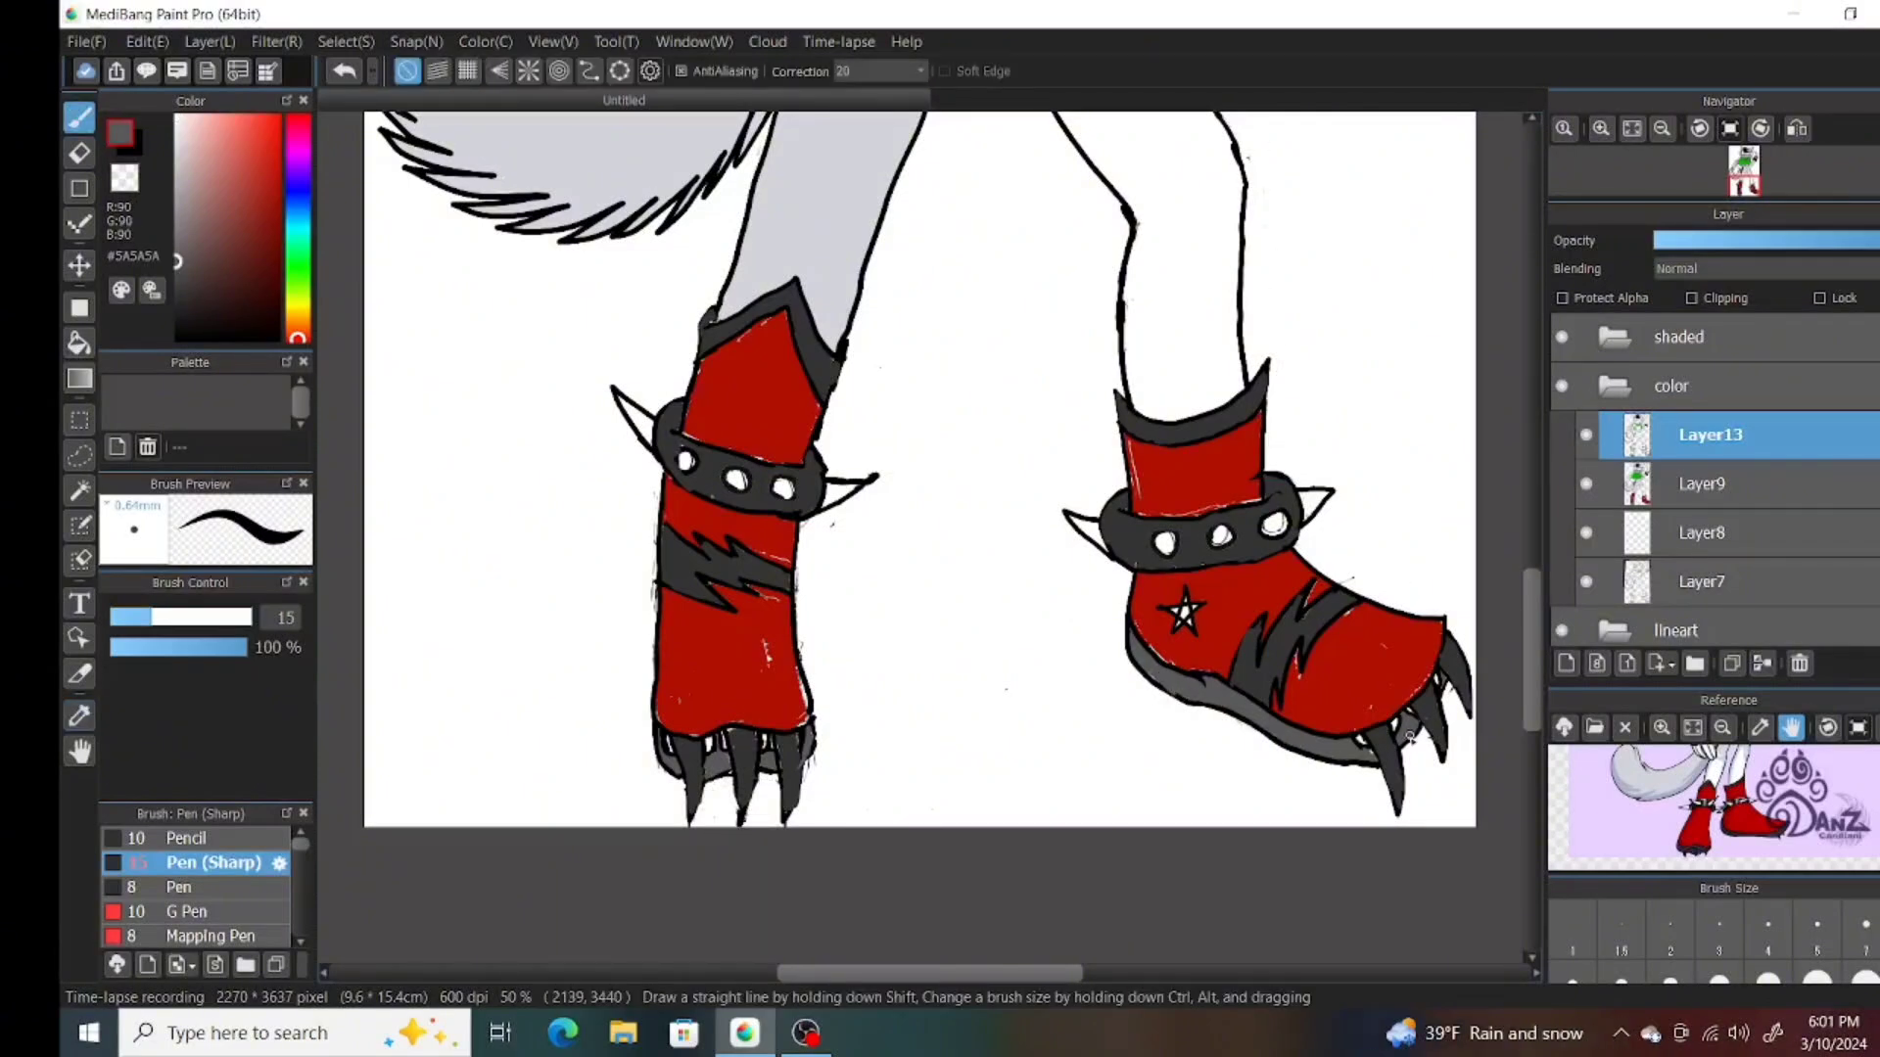
# Fill in the star on the boot and cover the gaps in the boots and the raised hand's glove with red #AF1003.
pyautogui.keyDown('alt'); pyautogui.click(1187, 617); pyautogui.keyUp('alt')
pyautogui.keyDown('alt'); pyautogui.click(1201, 618); pyautogui.keyUp('alt')
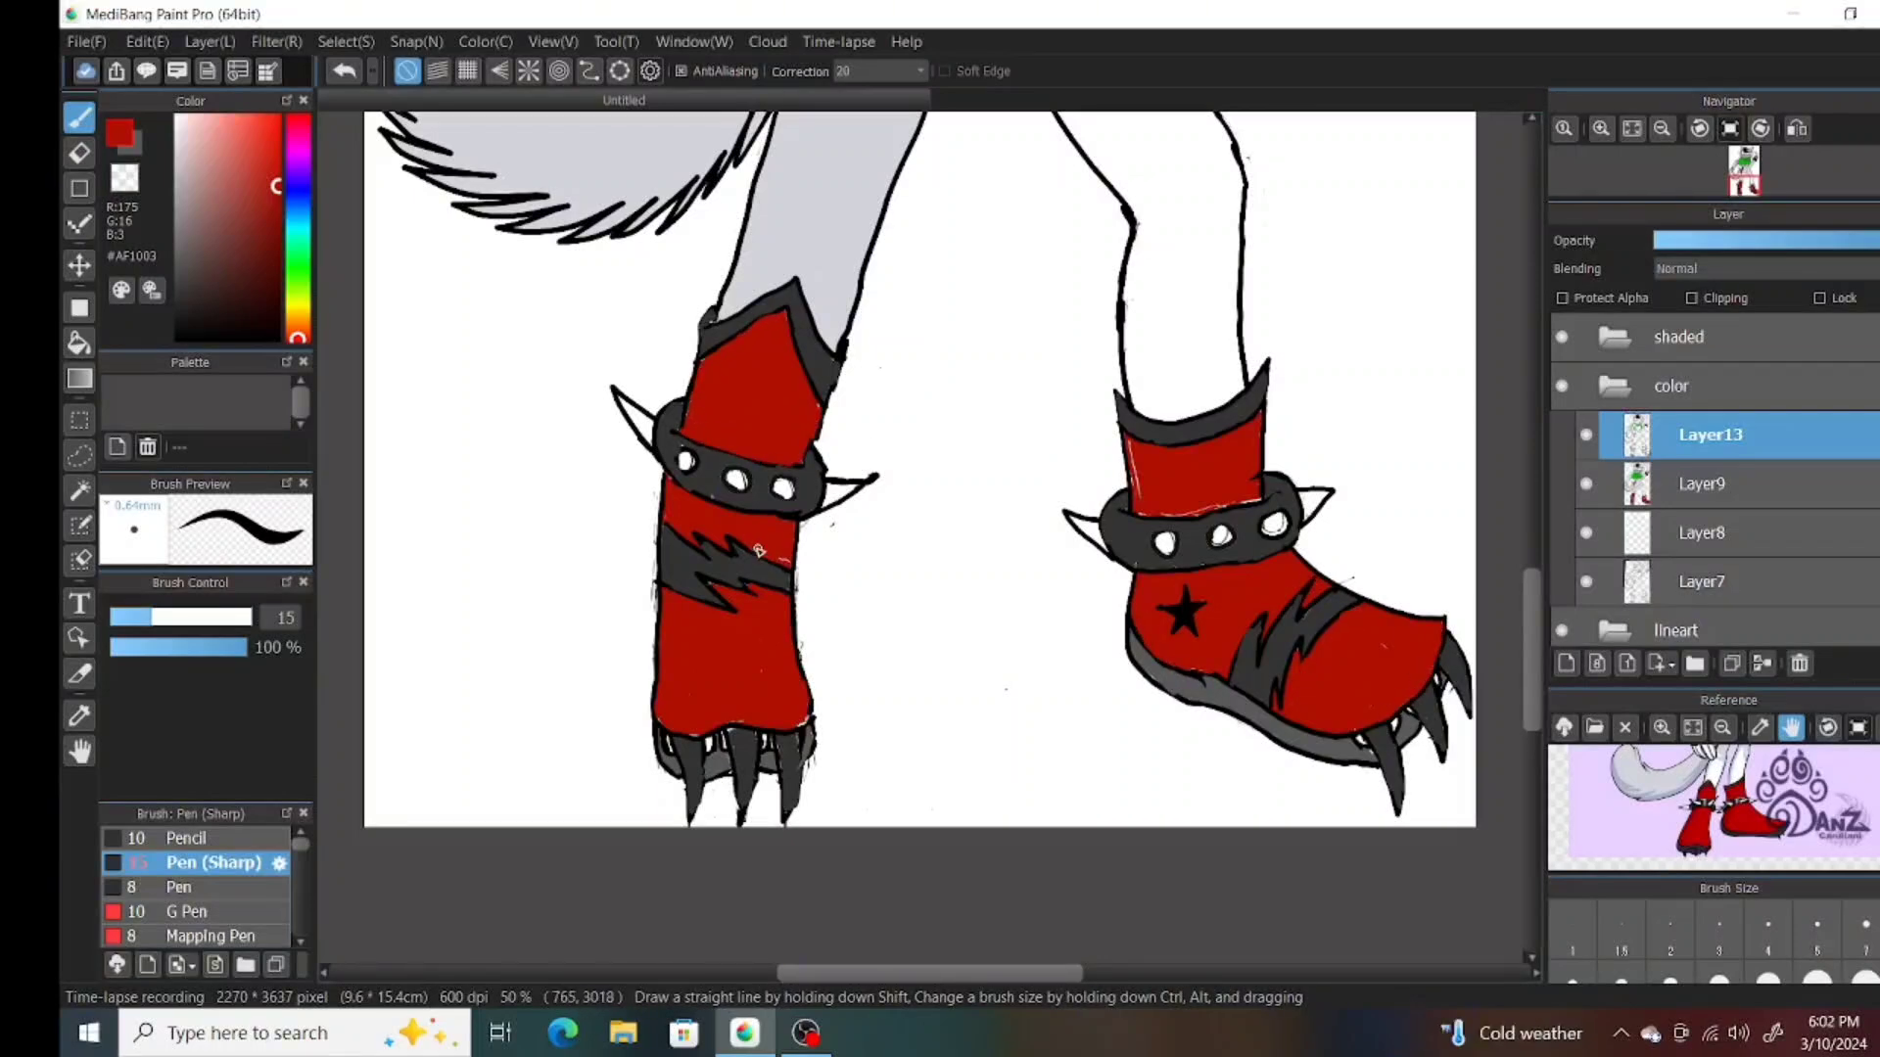
pyautogui.moveTo(1128, 436)
pyautogui.mouseDown()
pyautogui.moveTo(1167, 521)
pyautogui.moveTo(1263, 494)
pyautogui.mouseUp()
pyautogui.scroll(10, 1267, 385)
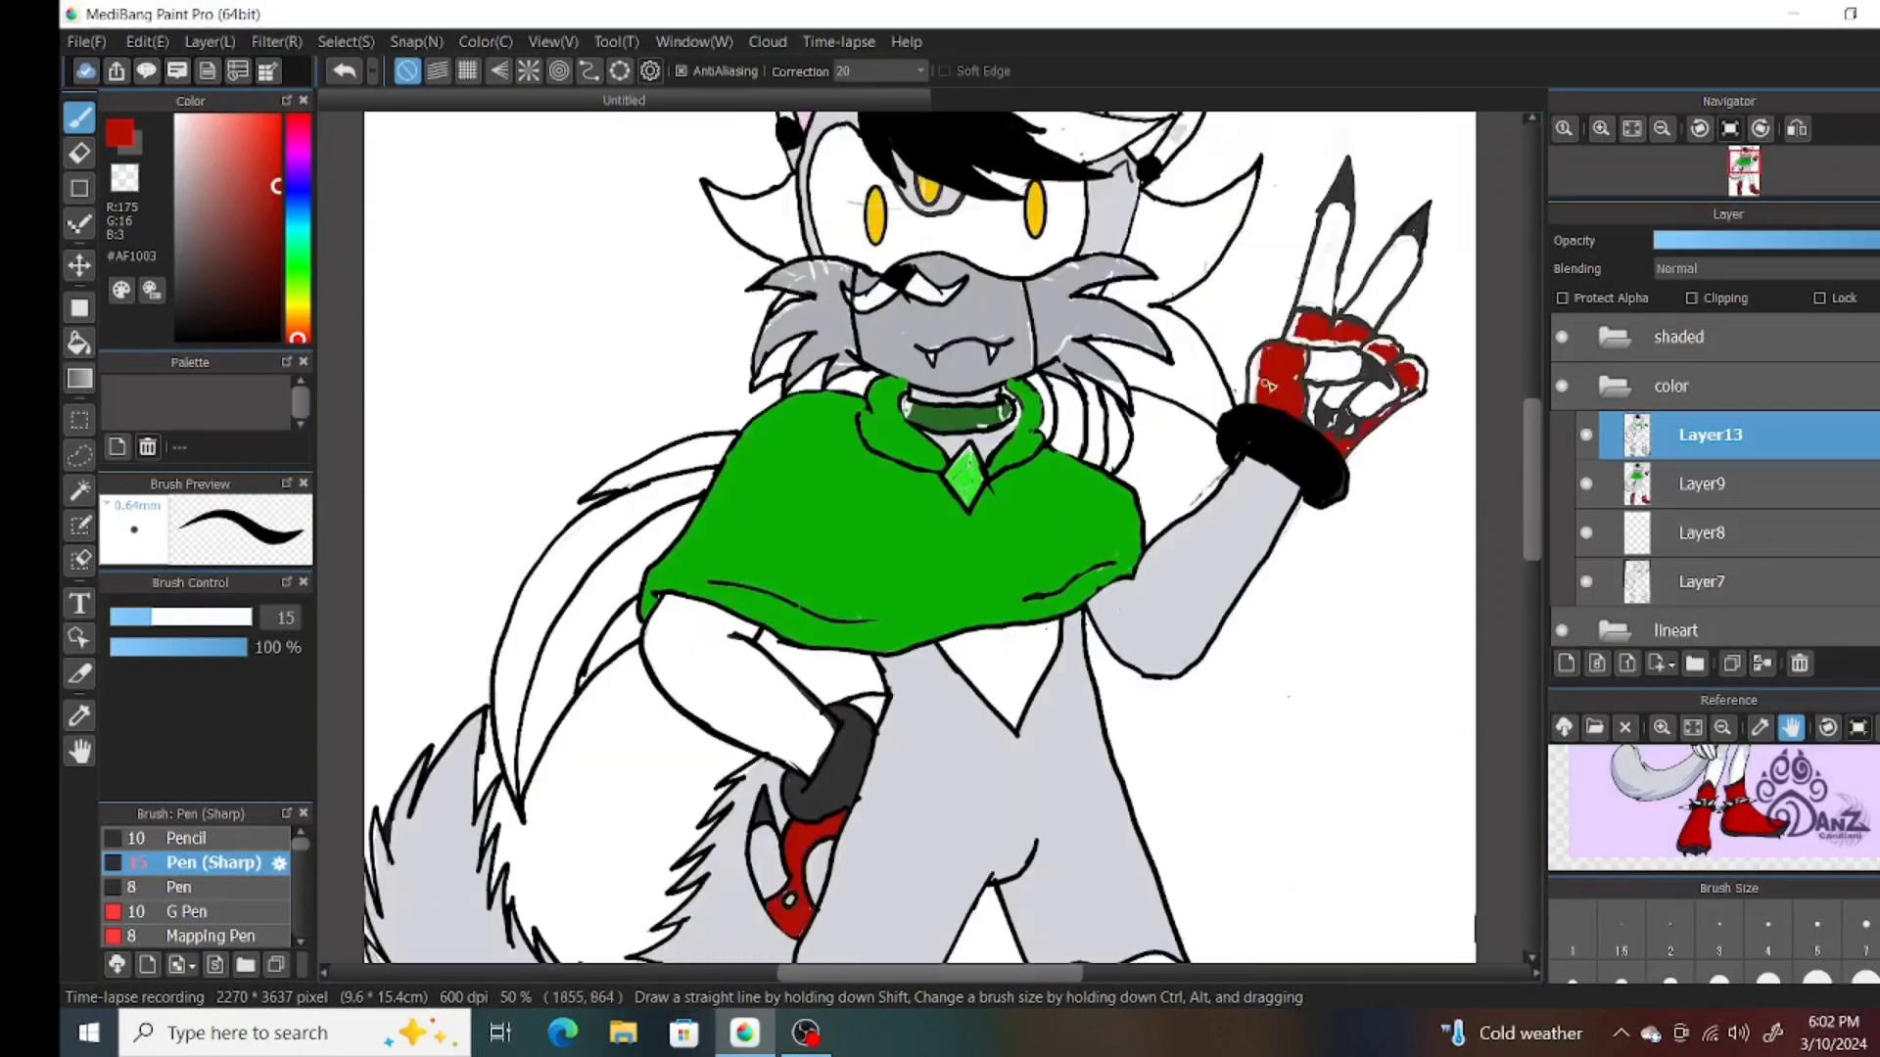
pyautogui.moveTo(1268, 385); pyautogui.dragTo(1290, 320)
pyautogui.moveTo(1382, 419); pyautogui.dragTo(1410, 399)
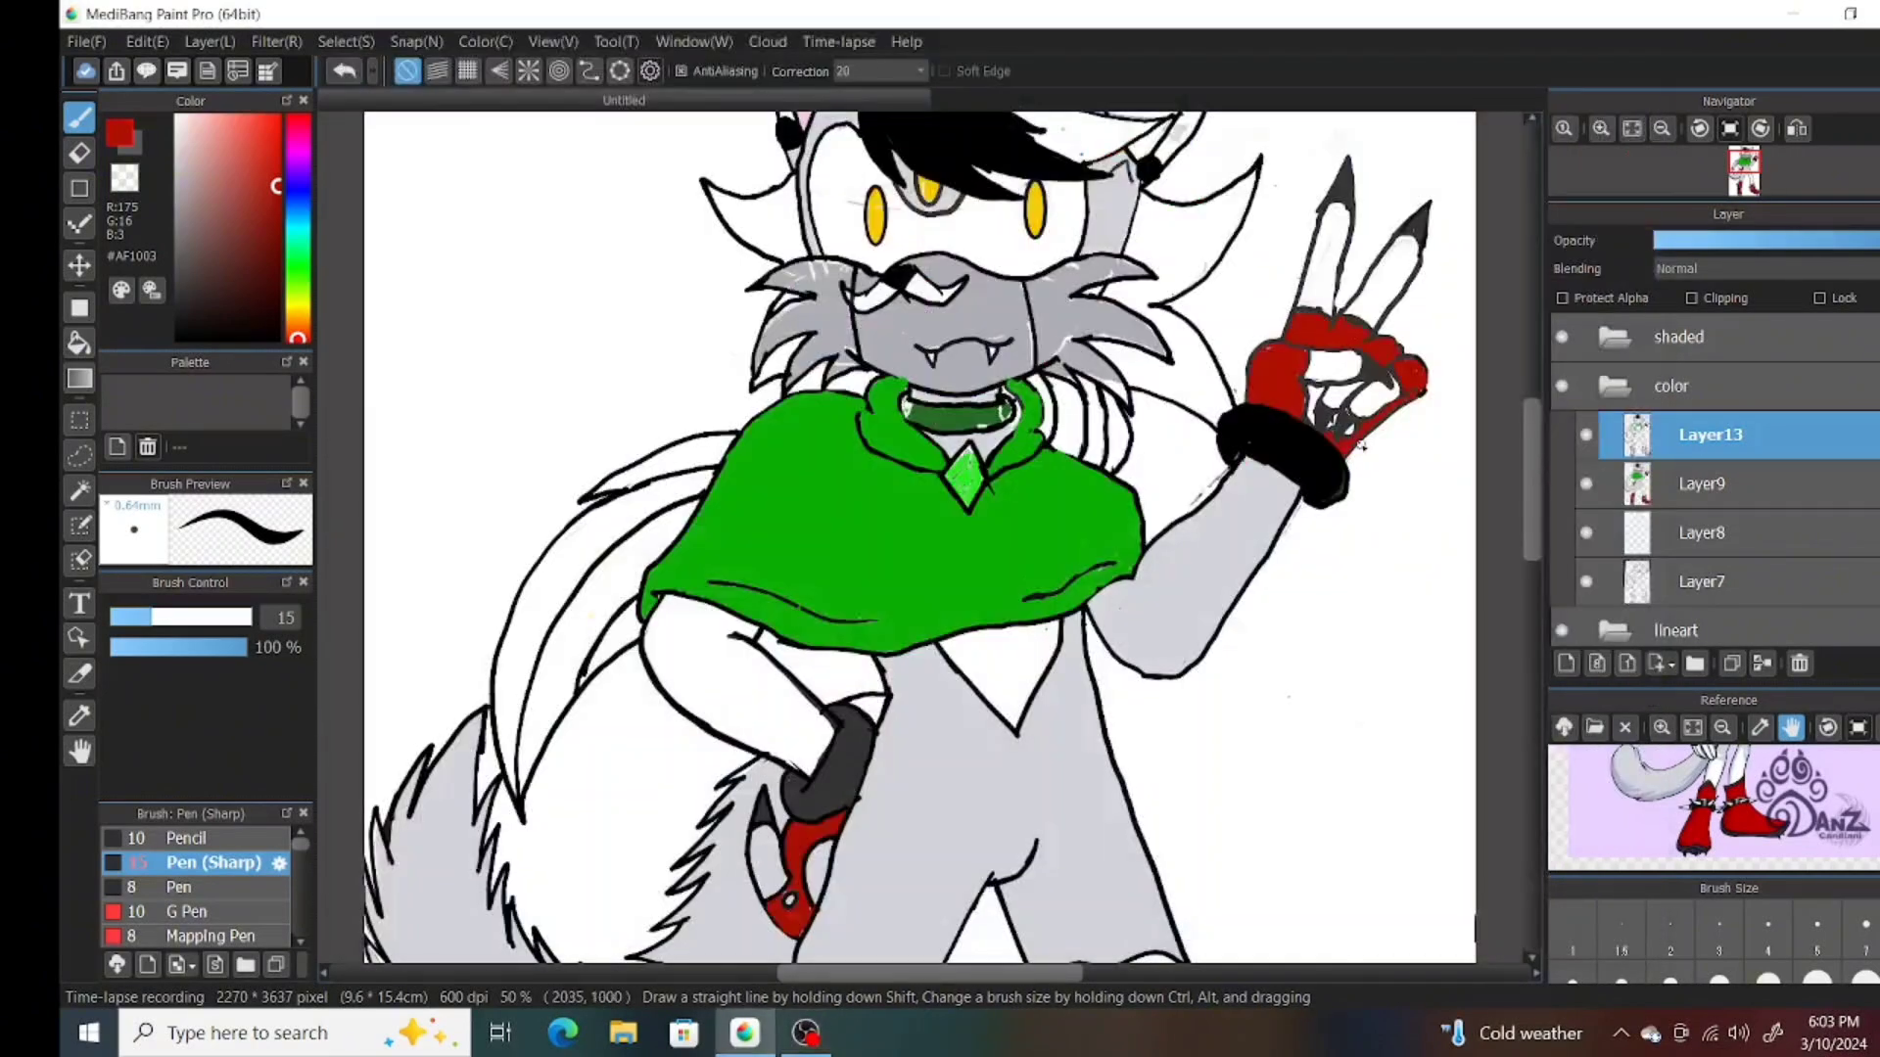
# Cover the gaps in the muzzle and cheek fur with grey #ADAEB5 and in the large ear's rim with light grey #D2D4DA.
pyautogui.scroll(2, 1515, 610)
pyautogui.keyDown('alt'); pyautogui.click(852, 654); pyautogui.keyUp('alt')
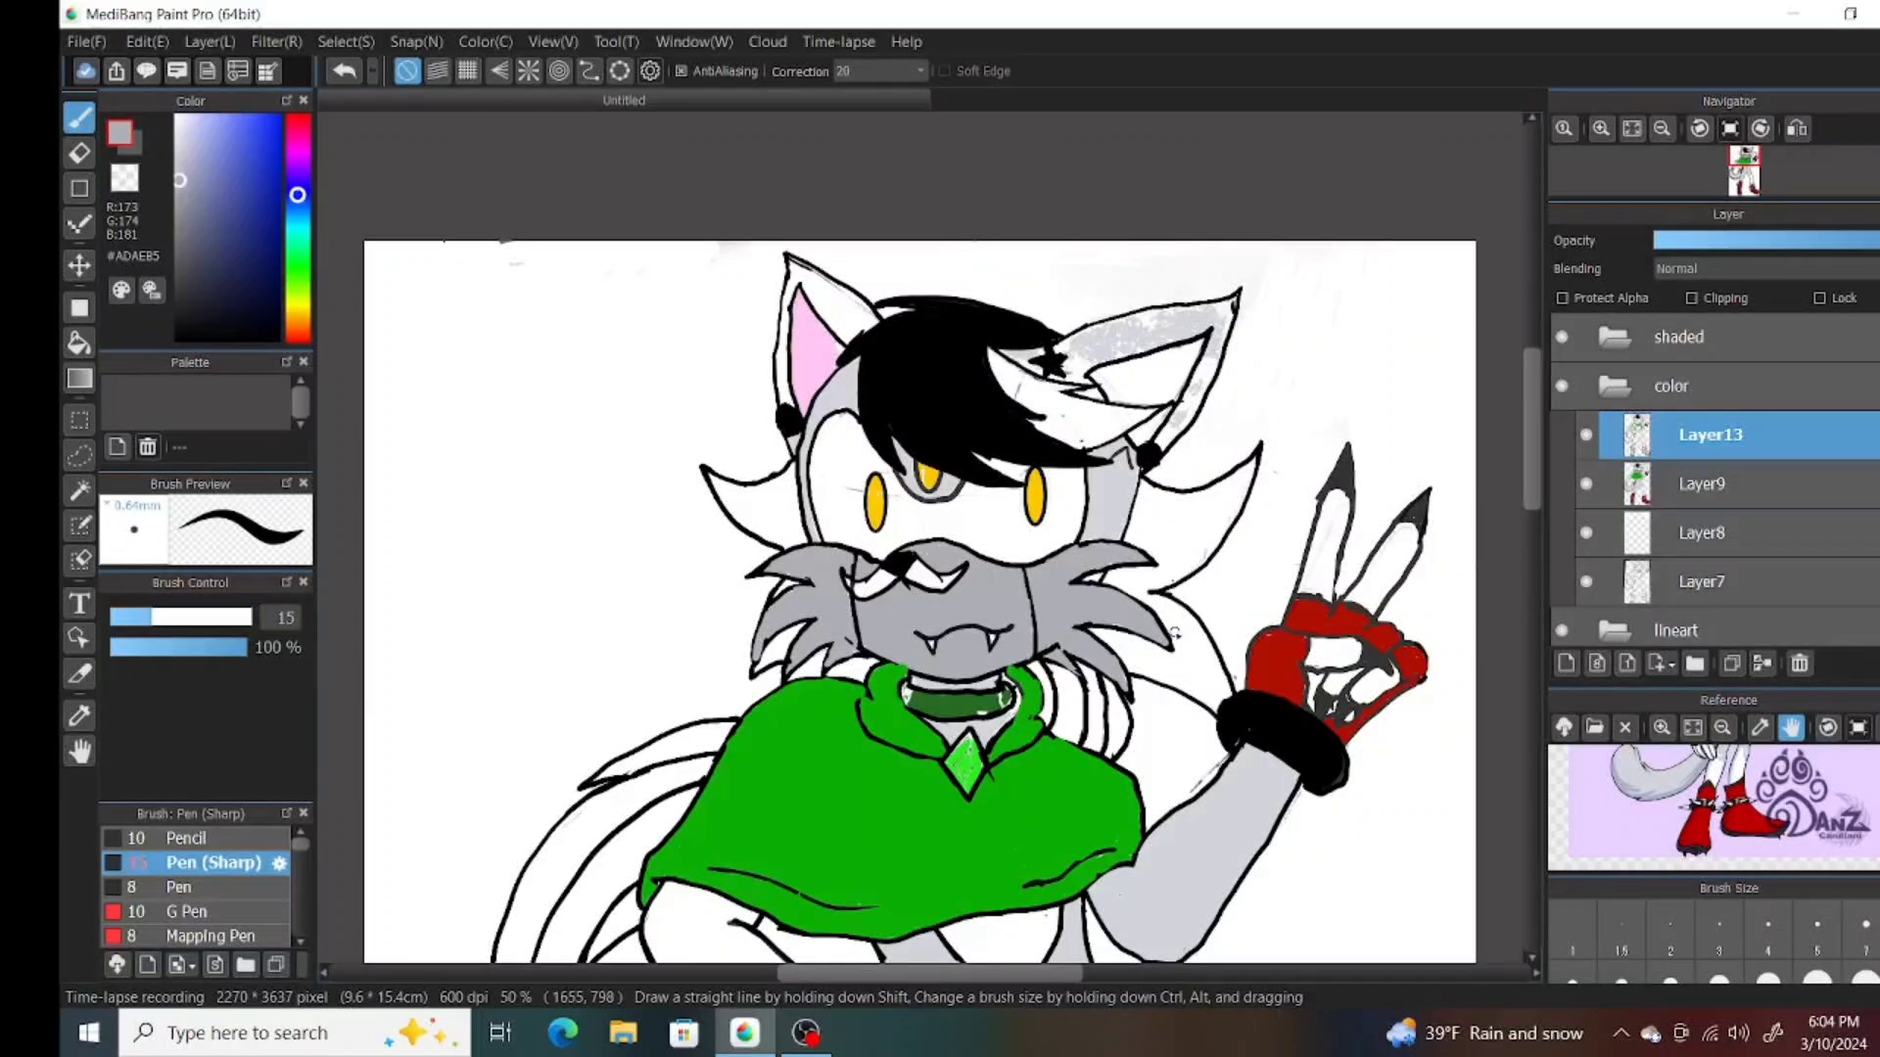
pyautogui.keyDown('alt'); pyautogui.click(1116, 485); pyautogui.keyUp('alt')
pyautogui.moveTo(1197, 379)
pyautogui.mouseDown()
pyautogui.moveTo(1223, 347)
pyautogui.moveTo(1095, 392)
pyautogui.moveTo(1042, 355)
pyautogui.moveTo(1120, 327)
pyautogui.mouseUp()
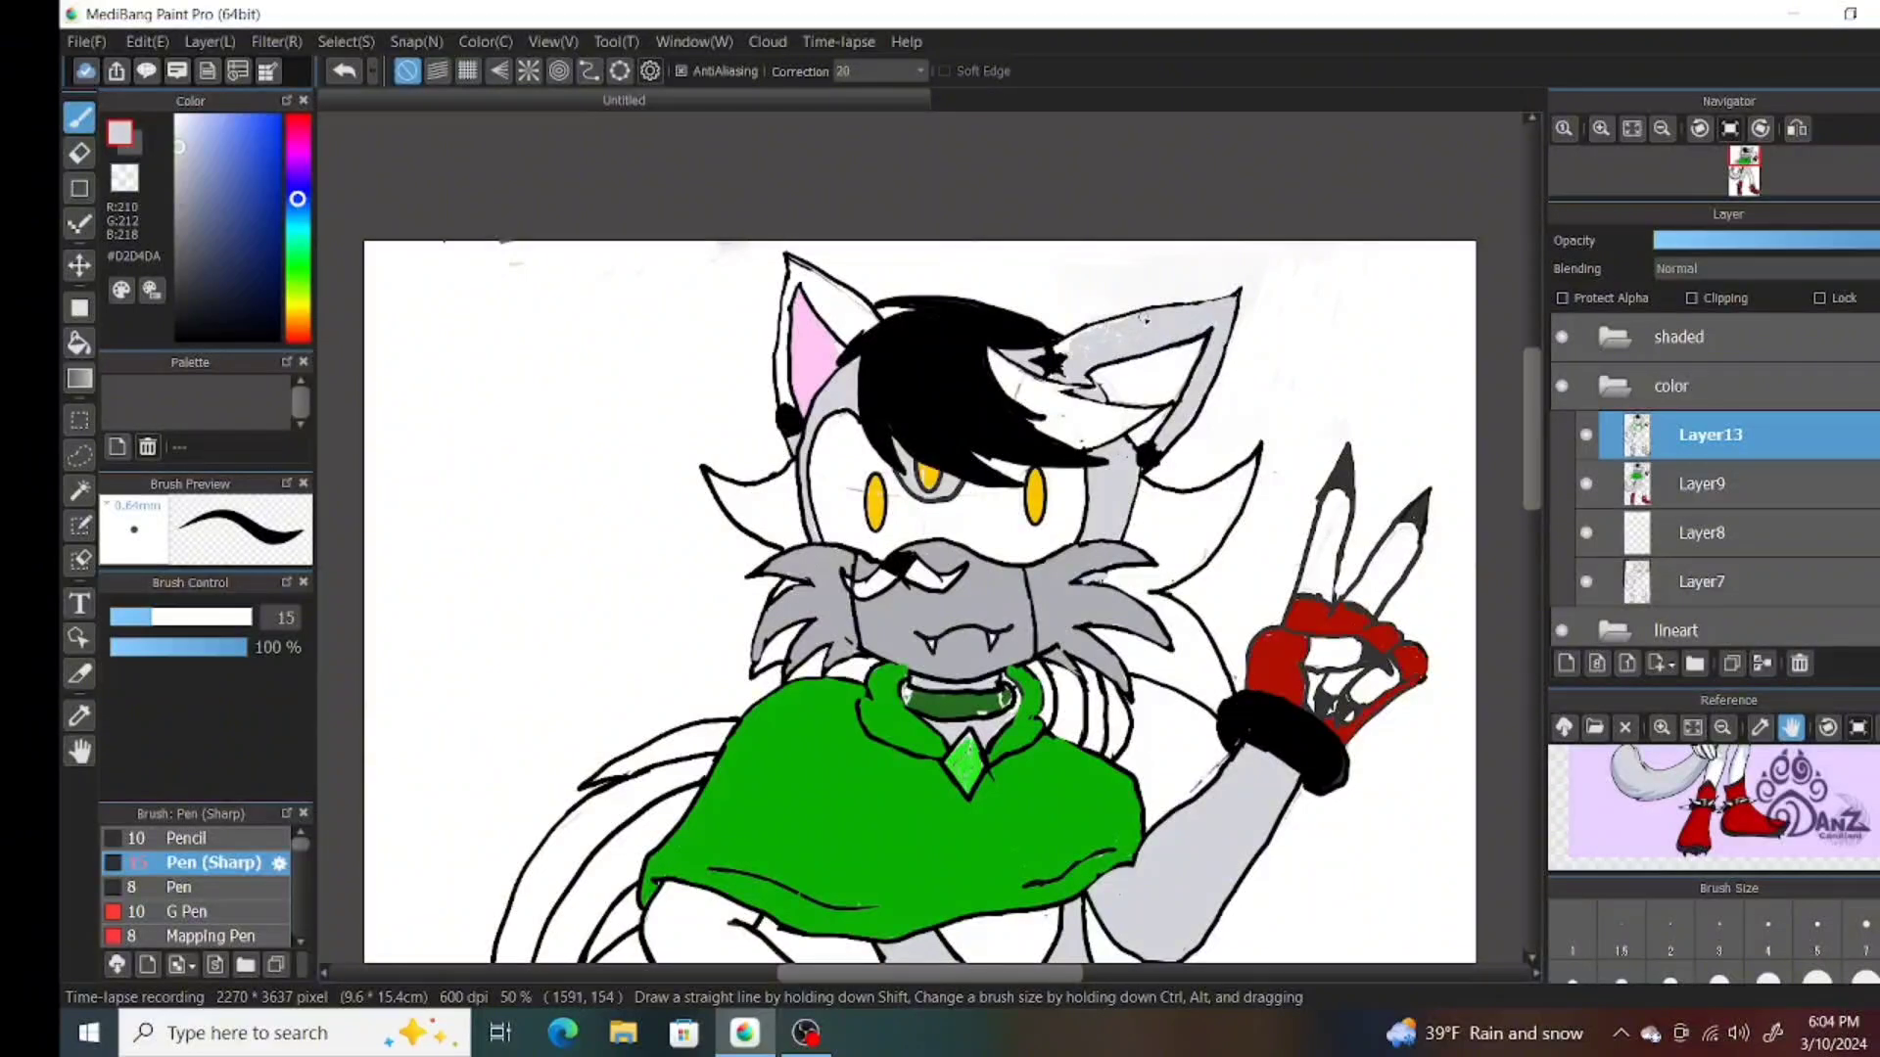
# Clean up the white areas of the hair streak and face with white #FFFFFF and pick up light grey #D2D4DA from the fur.
pyautogui.keyDown('alt'); pyautogui.click(1045, 364); pyautogui.keyUp('alt')
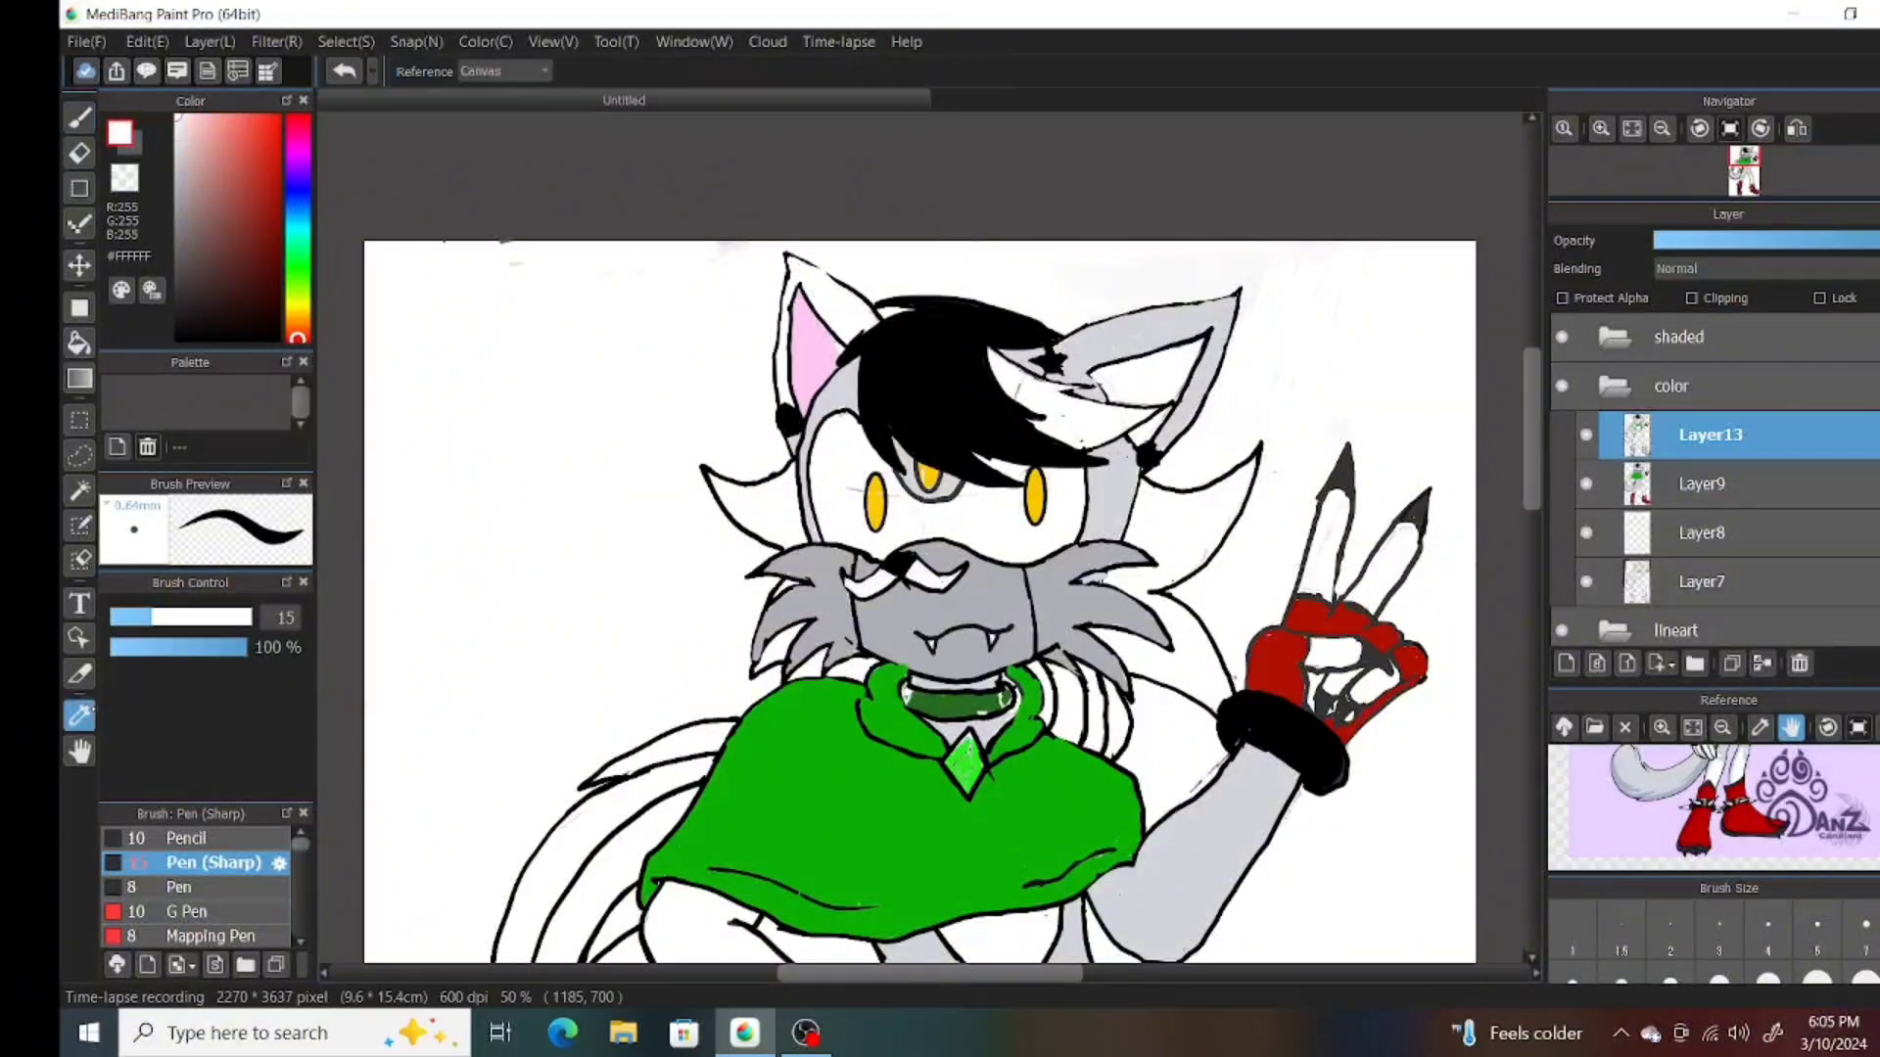
pyautogui.keyDown('alt'); pyautogui.click(870, 494); pyautogui.keyUp('alt')
pyautogui.keyDown('alt'); pyautogui.click(879, 456); pyautogui.keyUp('alt')
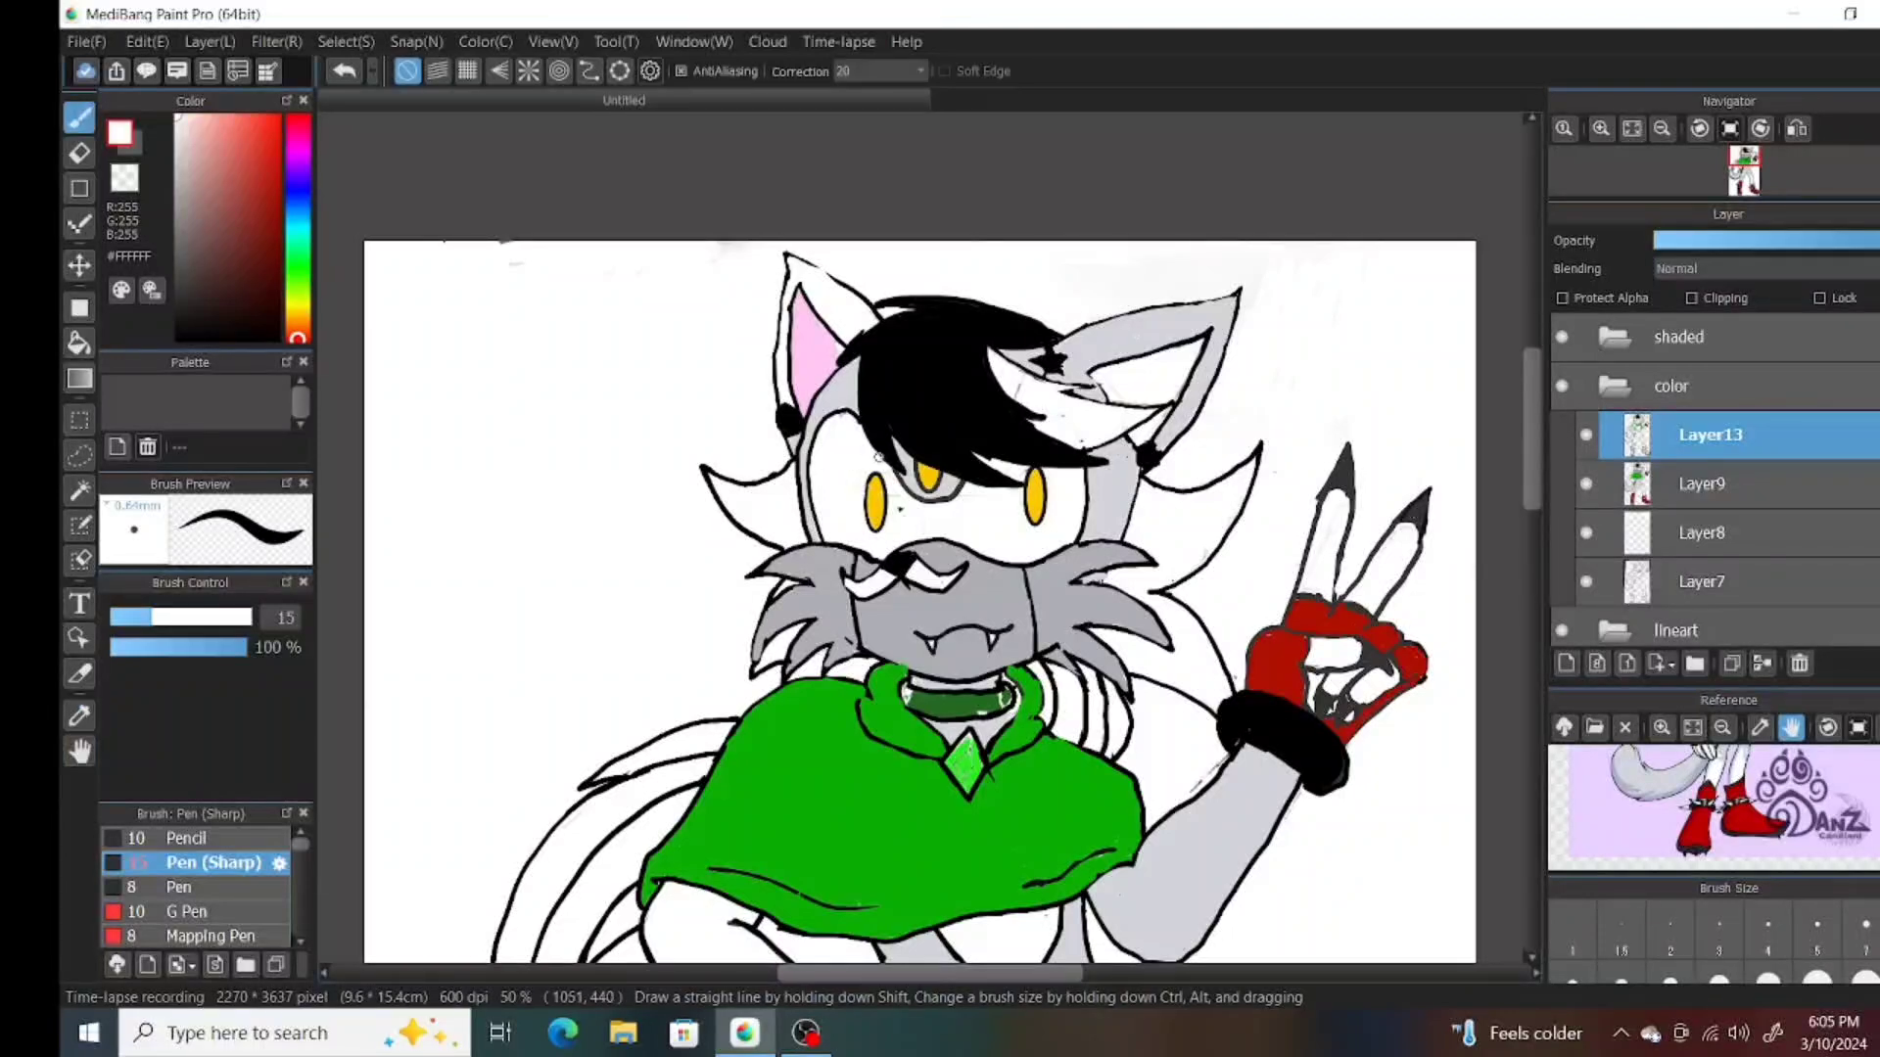
pyautogui.keyDown('alt'); pyautogui.click(1106, 373); pyautogui.keyUp('alt')
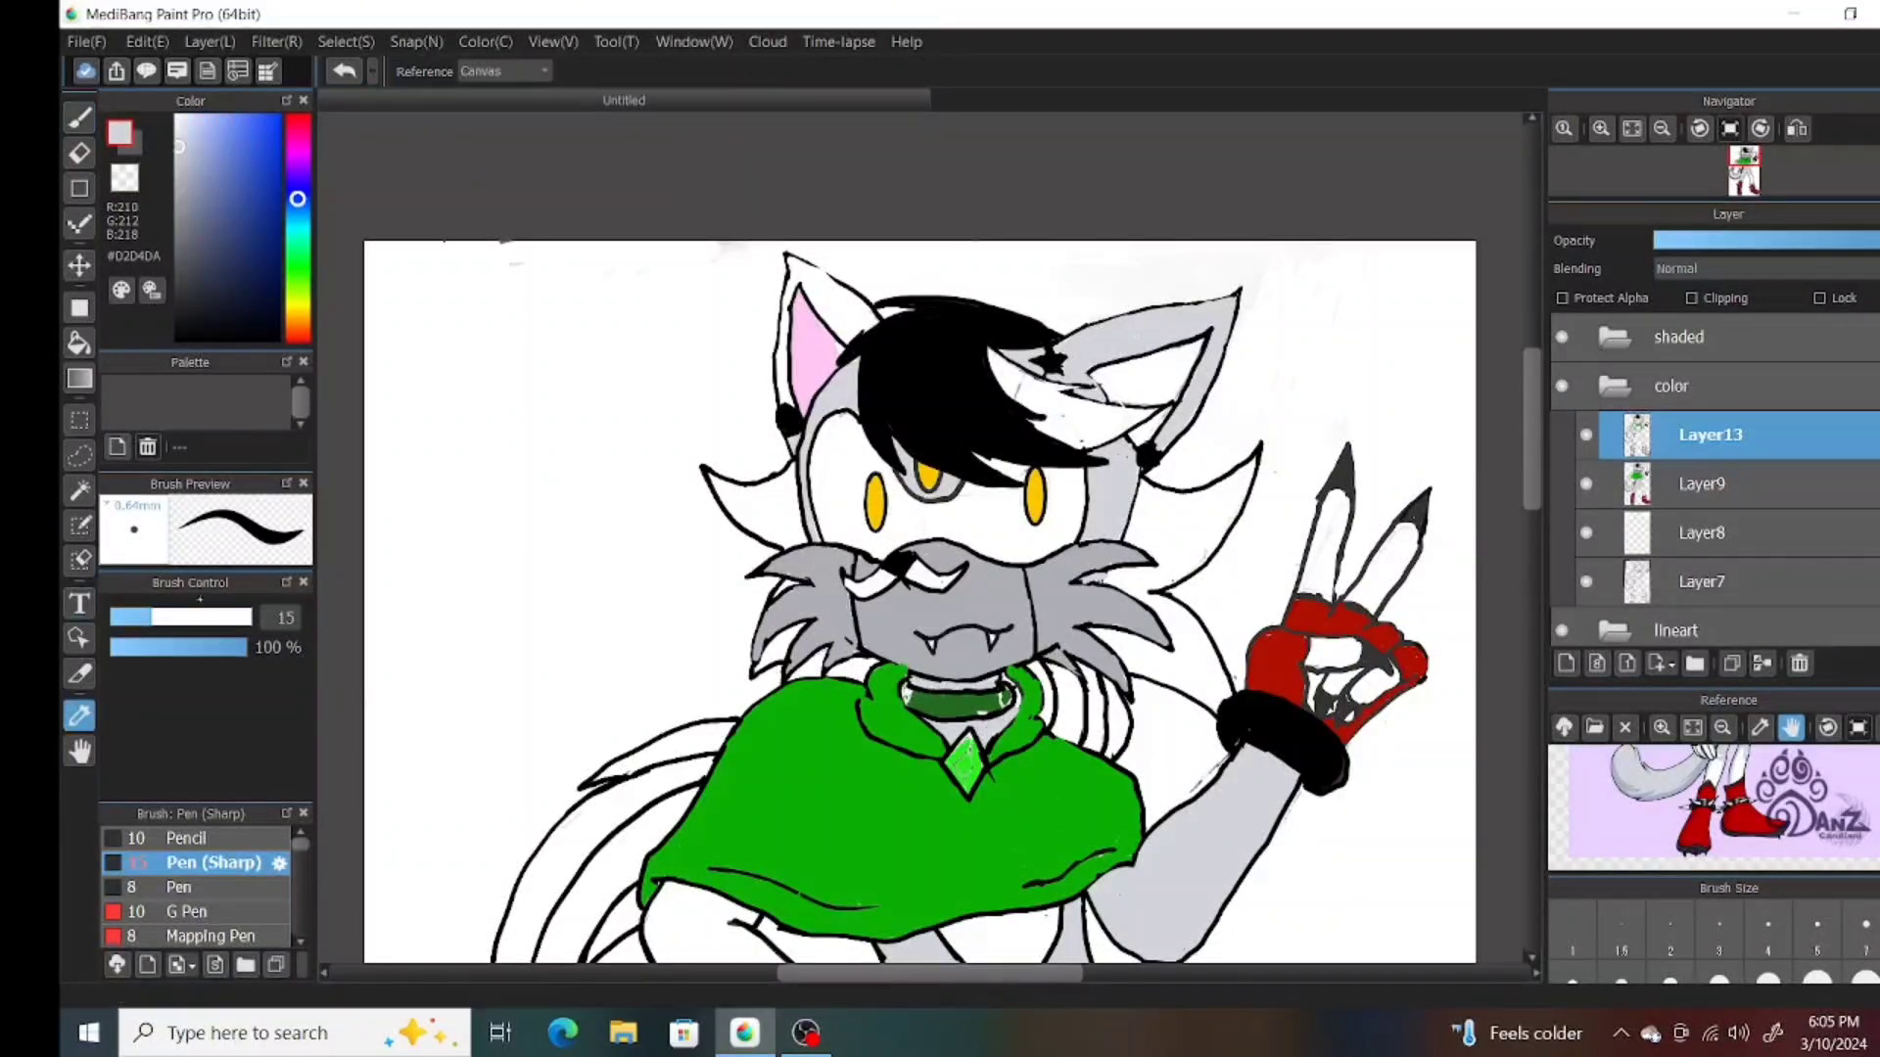
# Cover the gaps in the neck collar with dark green #266C22 and in the diamond pendant with bright green #29ED1E.
pyautogui.scroll(-3, 766, 777)
pyautogui.scroll(3, 767, 777)
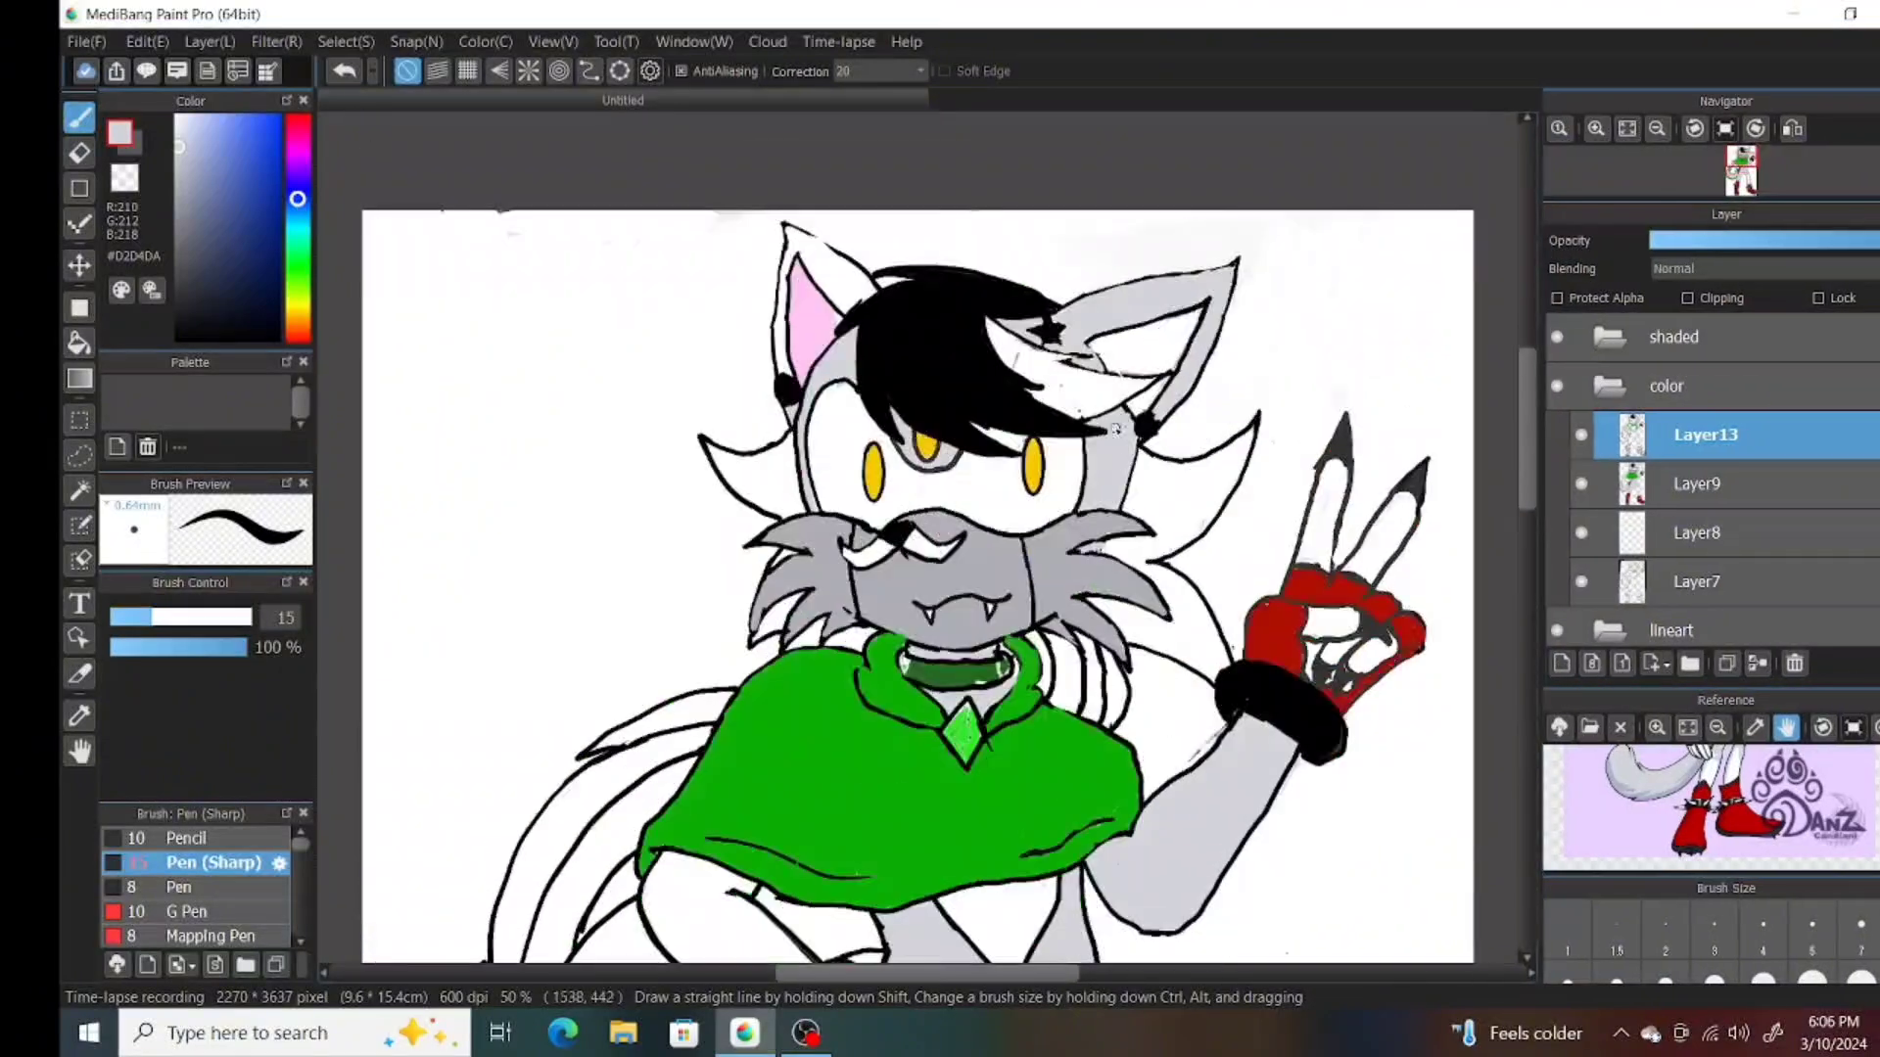
pyautogui.scroll(-5, 767, 777)
pyautogui.scroll(2, 384, 700)
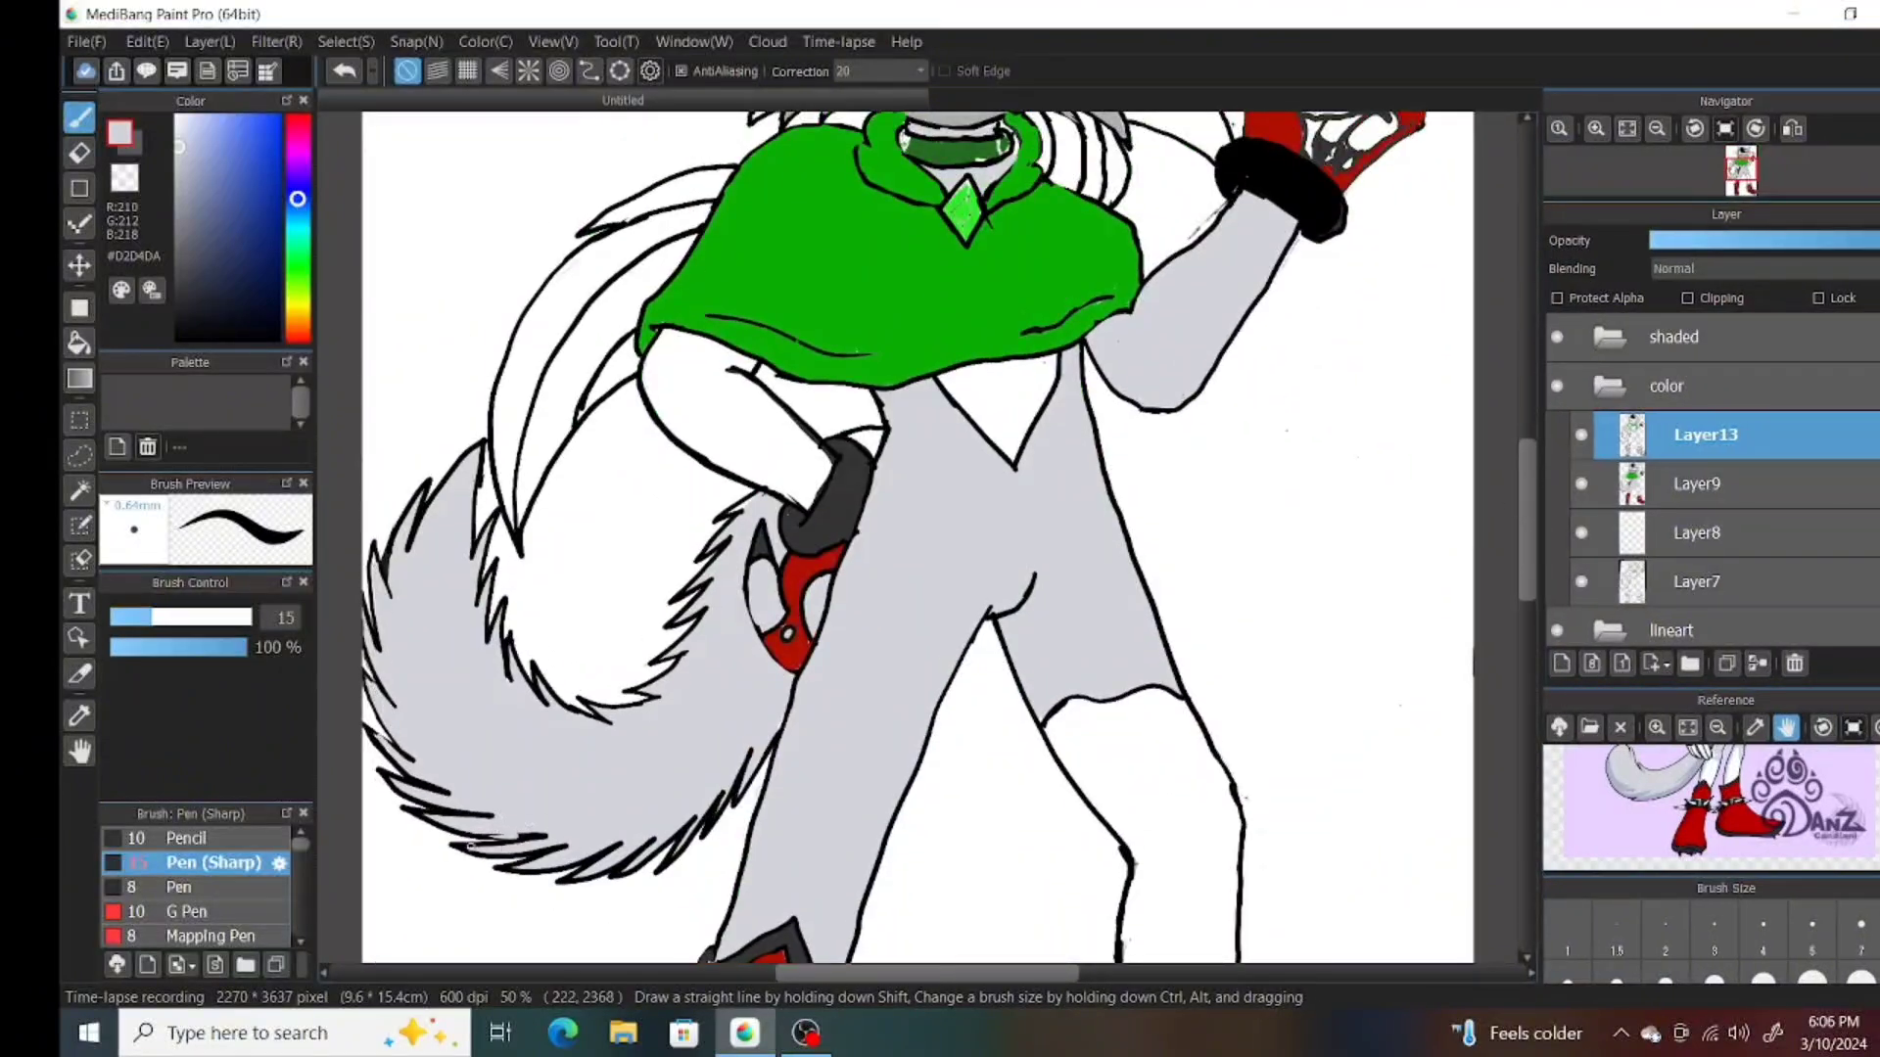
pyautogui.scroll(4, 795, 849)
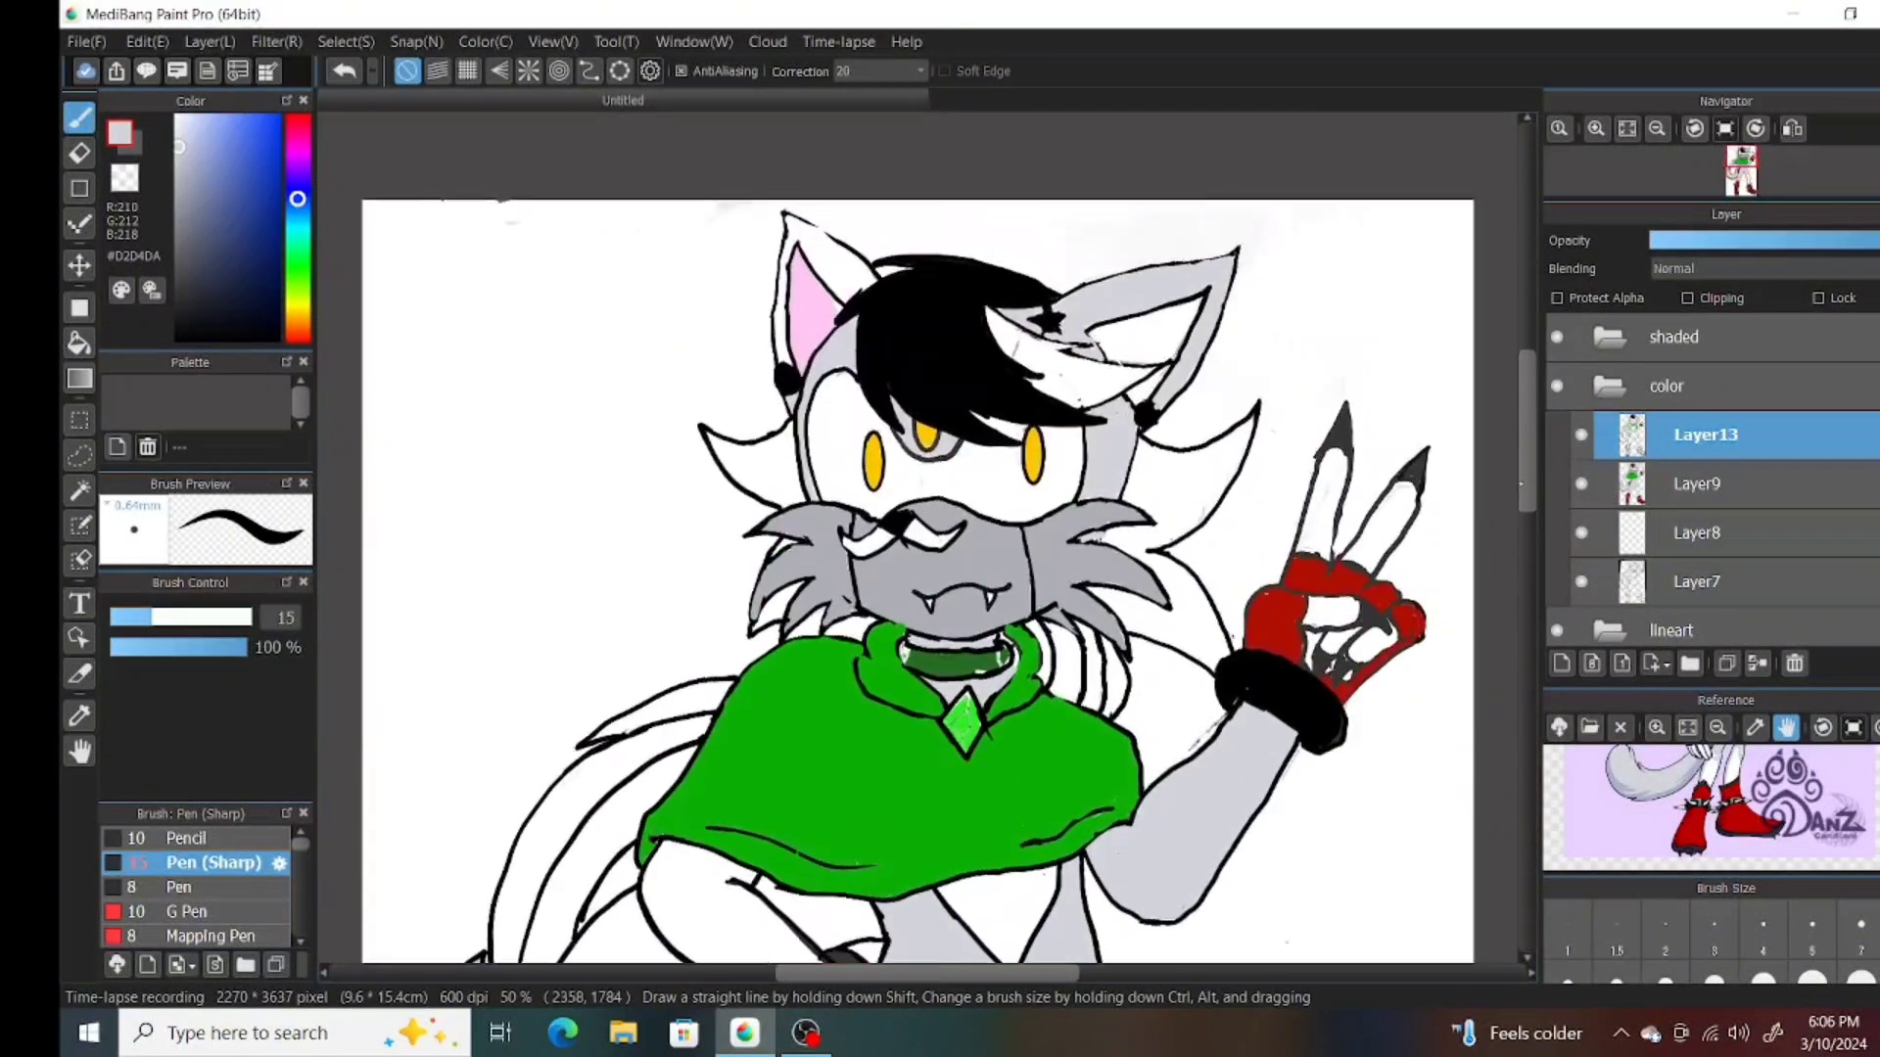
pyautogui.keyDown('alt'); pyautogui.click(909, 654); pyautogui.keyUp('alt')
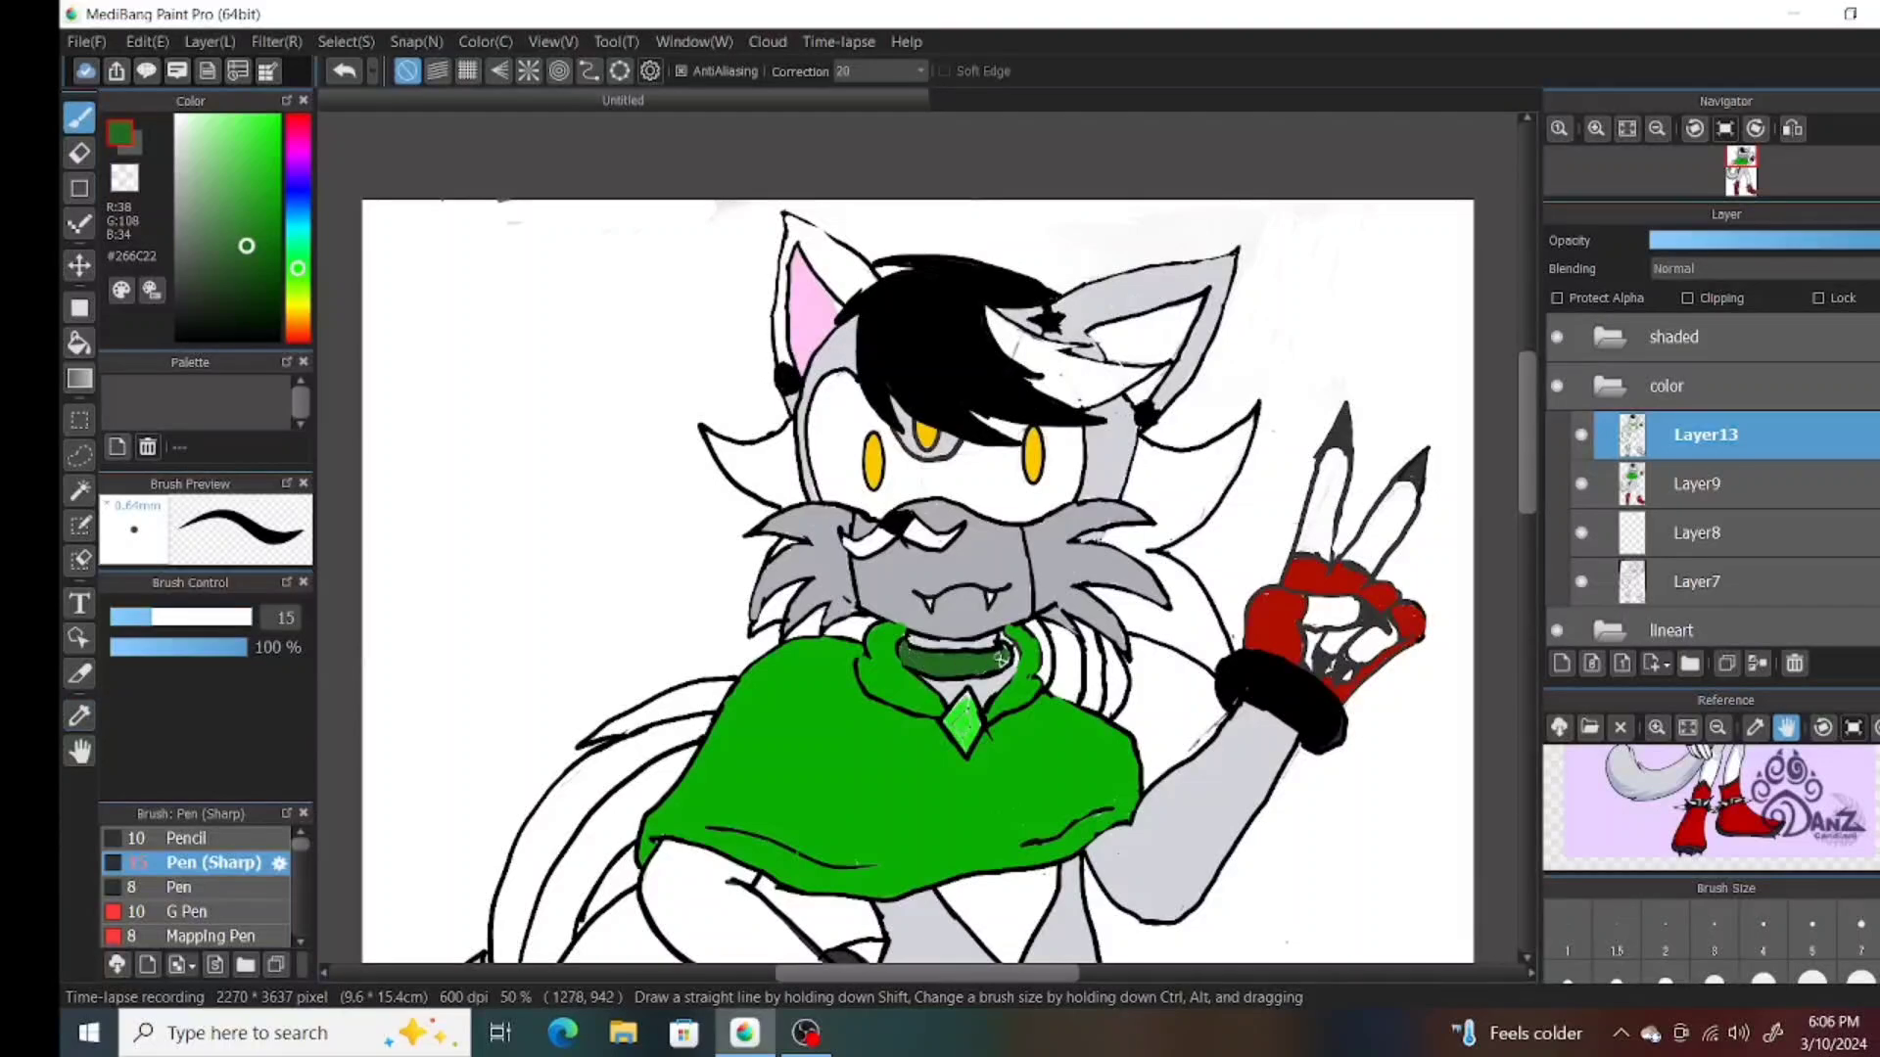
pyautogui.keyDown('alt'); pyautogui.click(965, 733); pyautogui.keyUp('alt')
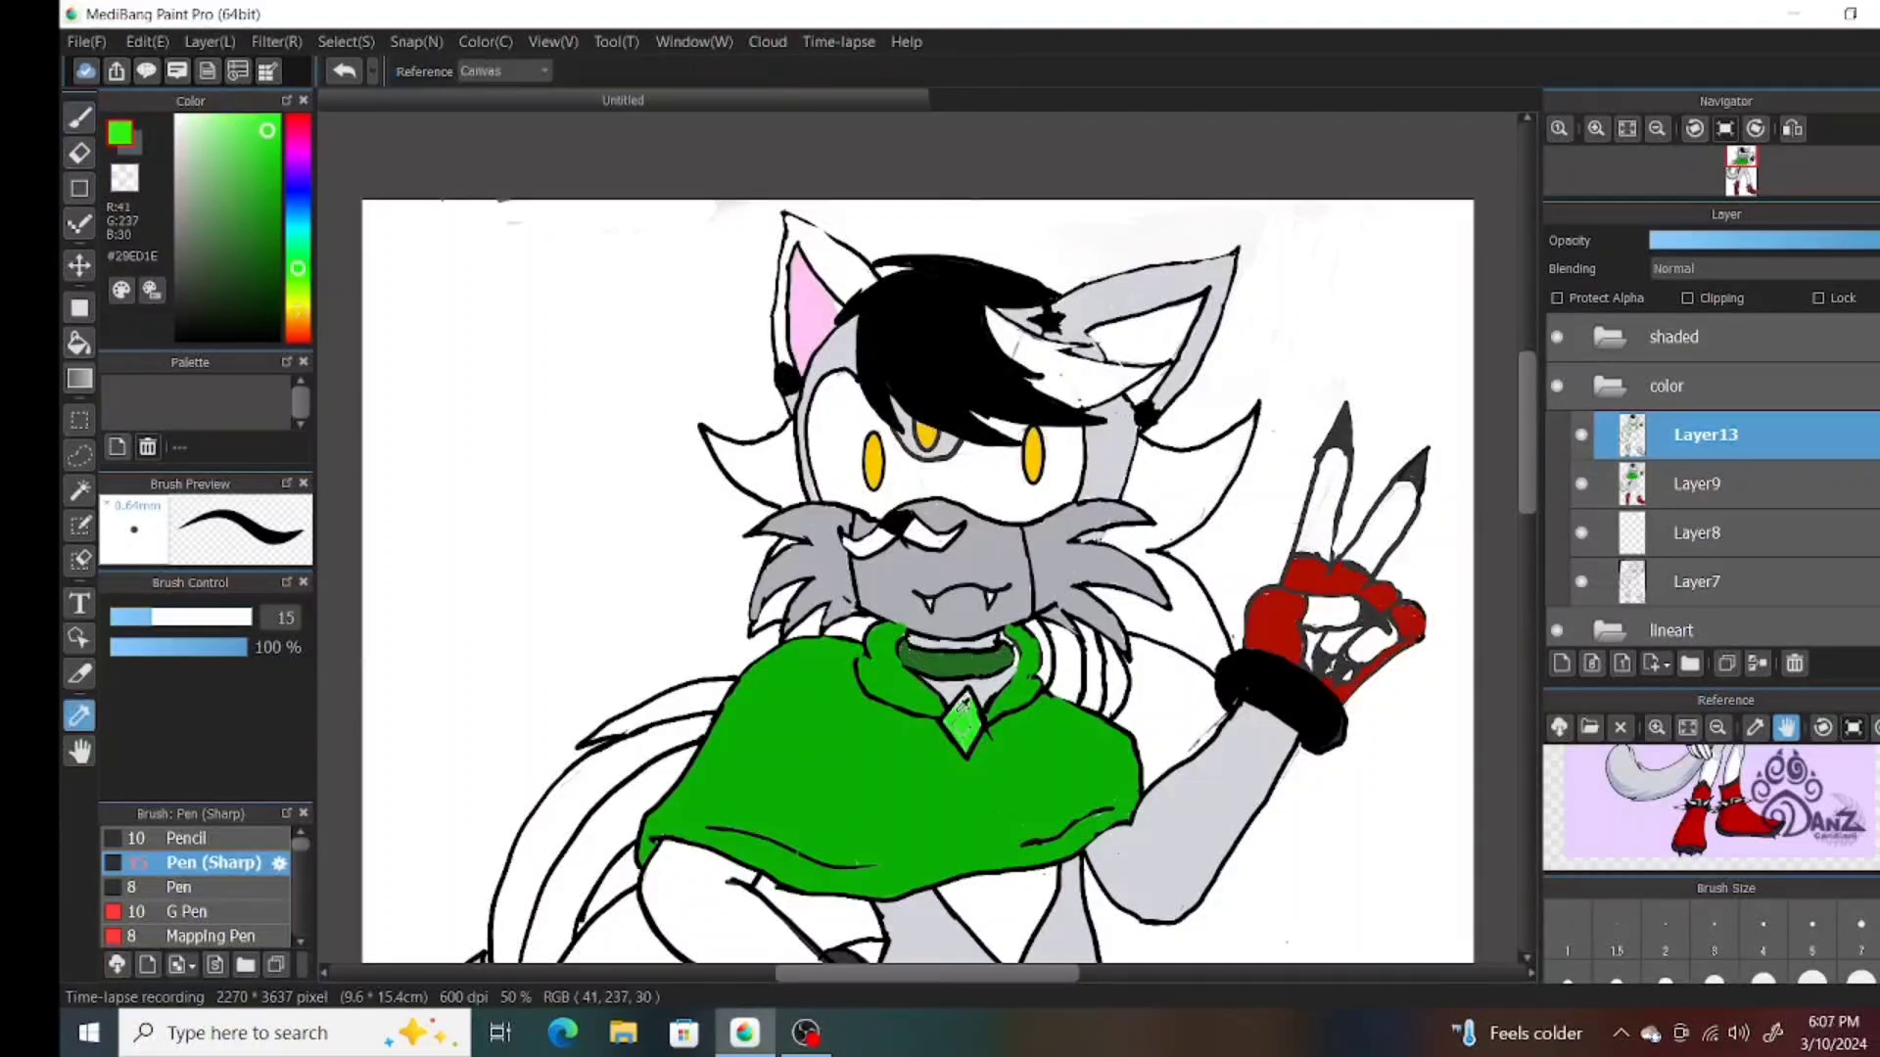
pyautogui.scroll(-4, 992, 741)
pyautogui.scroll(4, 992, 741)
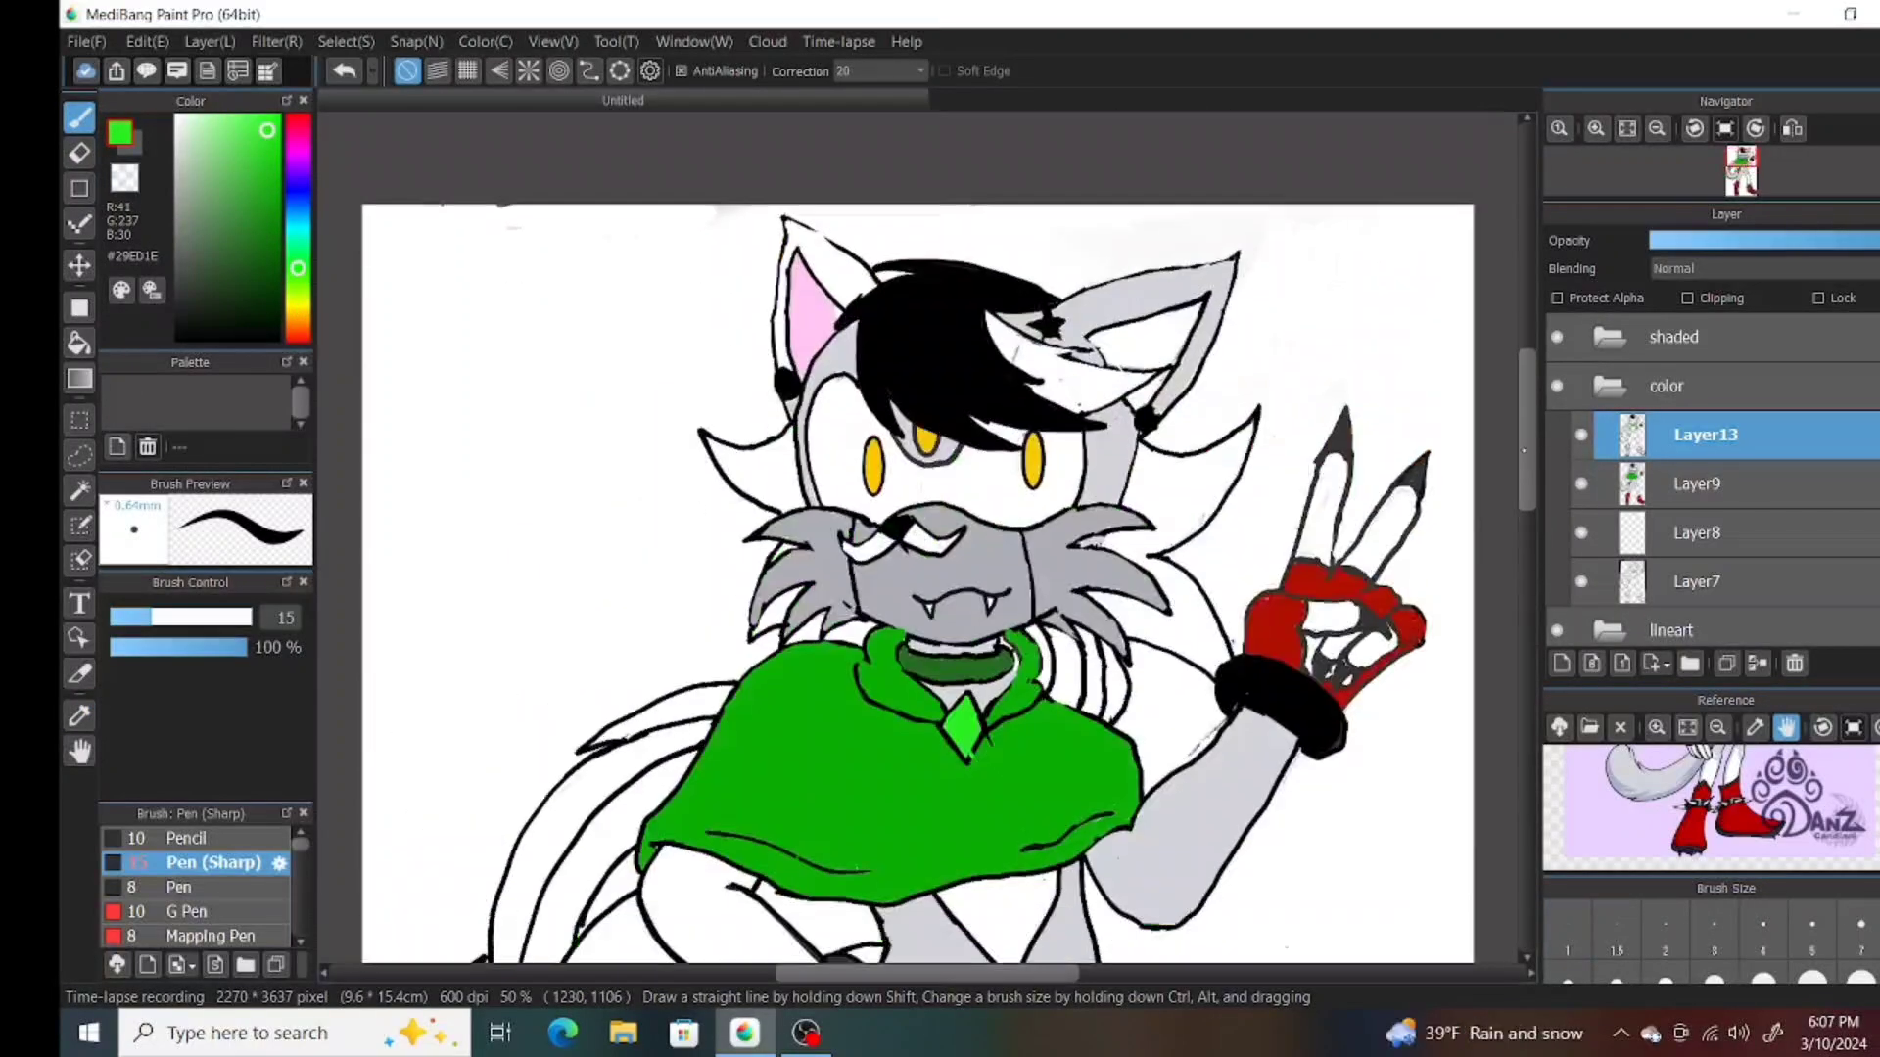
pyautogui.scroll(-7, 991, 741)
pyautogui.scroll(6, 992, 742)
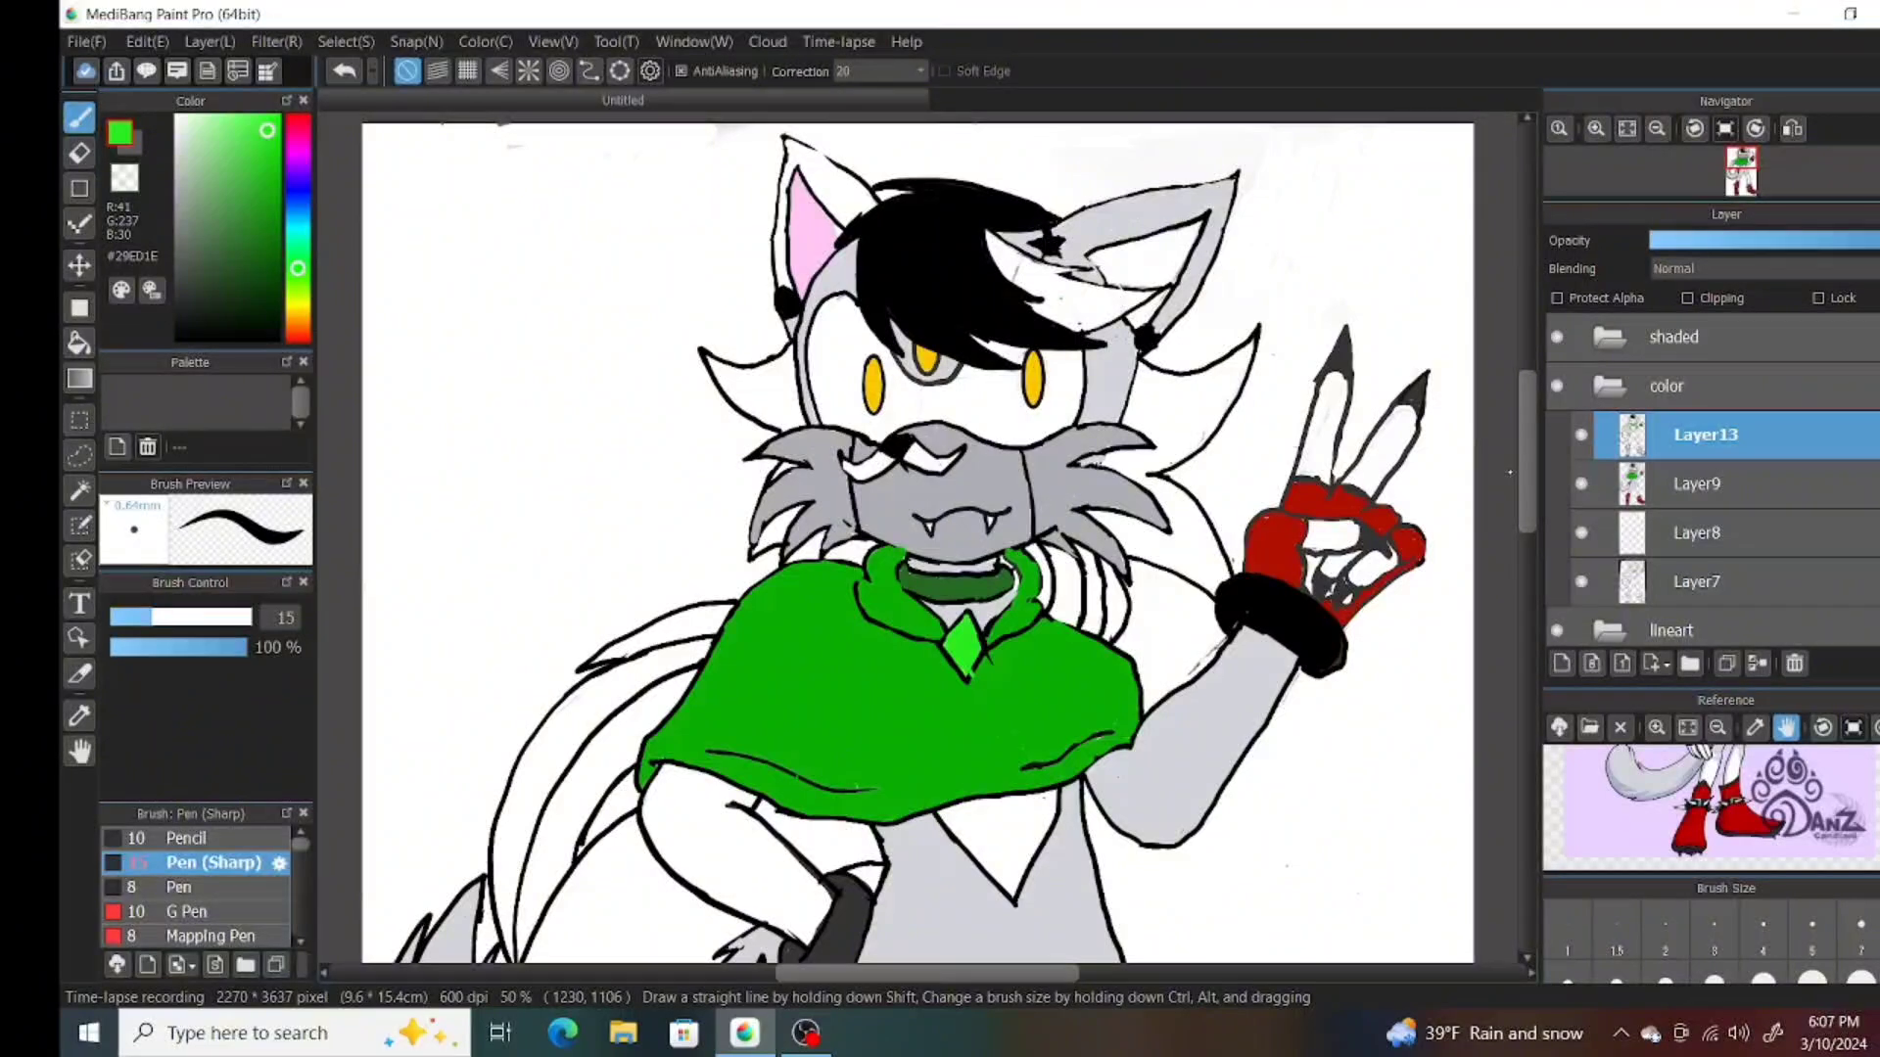
# Paint a two-tone iris in the eye nearer the small pink ear, darker gold above and bright yellow #FAEC00 below.
pyautogui.keyDown('alt'); pyautogui.click(870, 384); pyautogui.keyUp('alt')
pyautogui.hotkey('ctrl', '+')
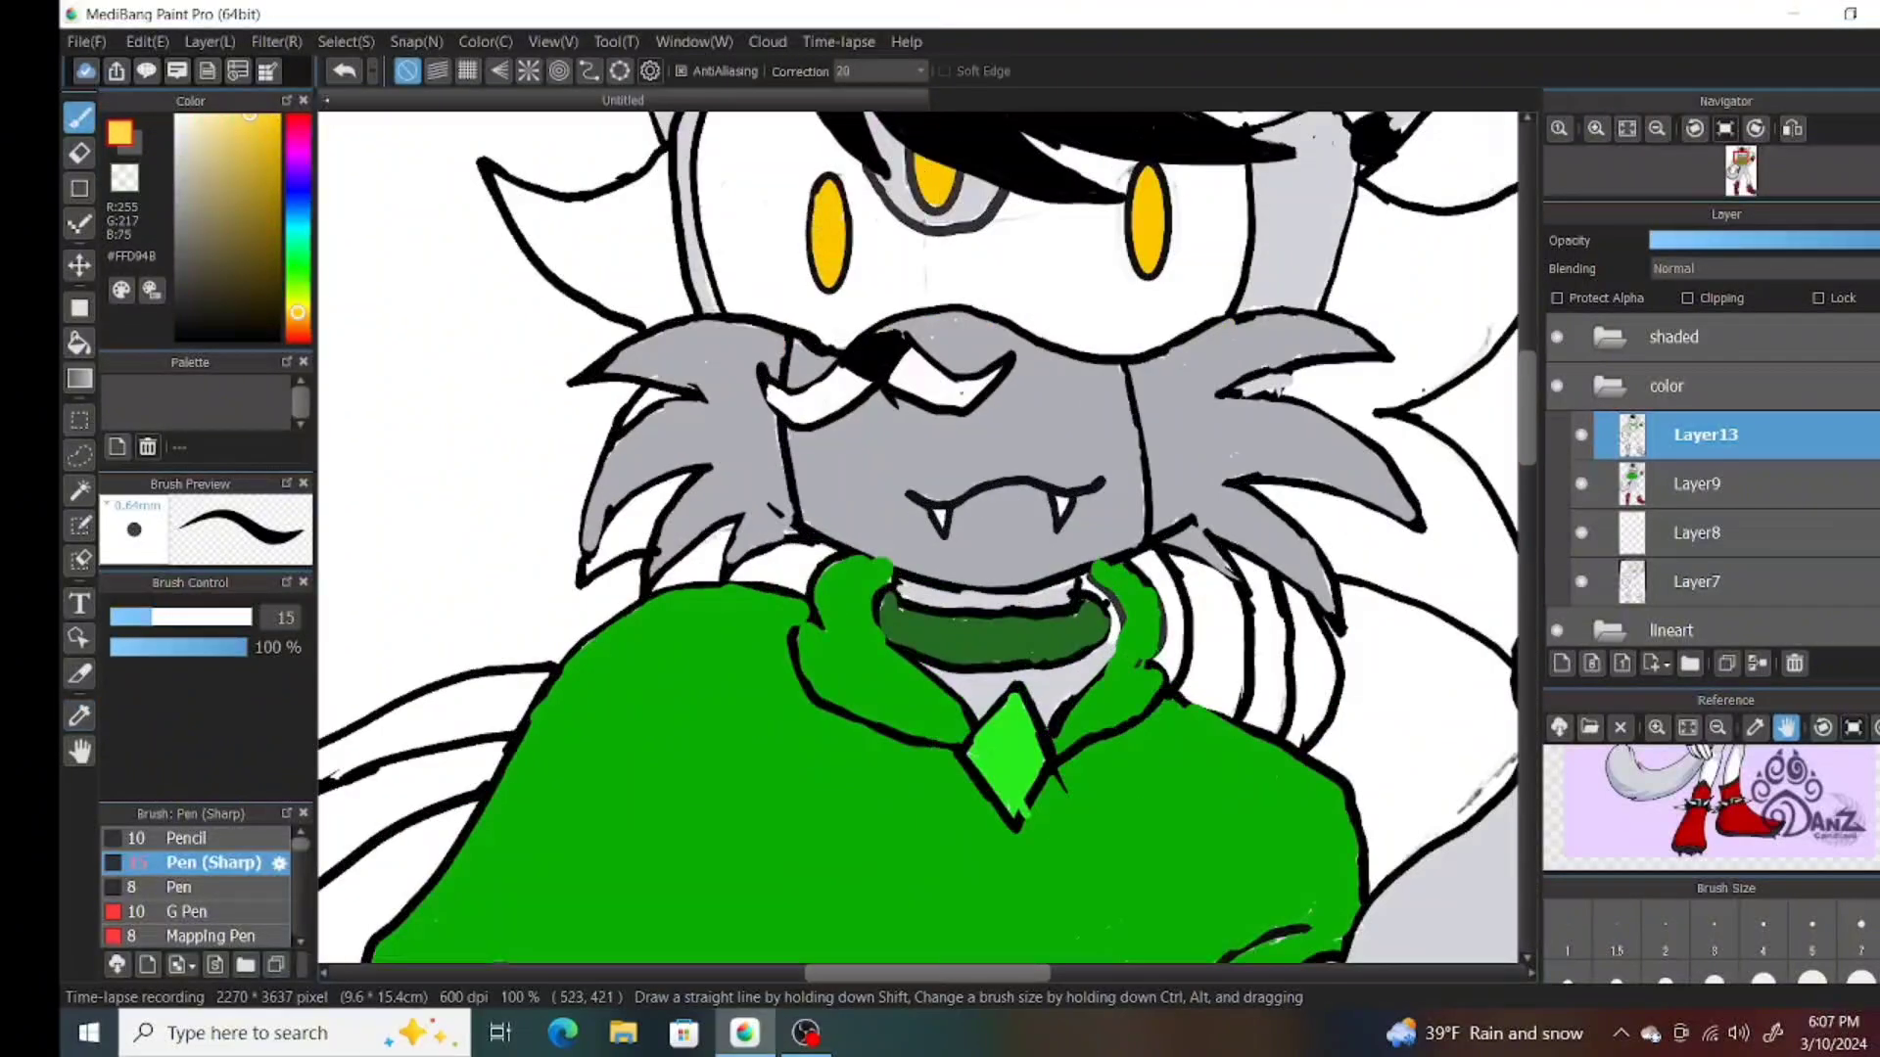
pyautogui.keyDown('alt'); pyautogui.click(830, 196); pyautogui.keyUp('alt')
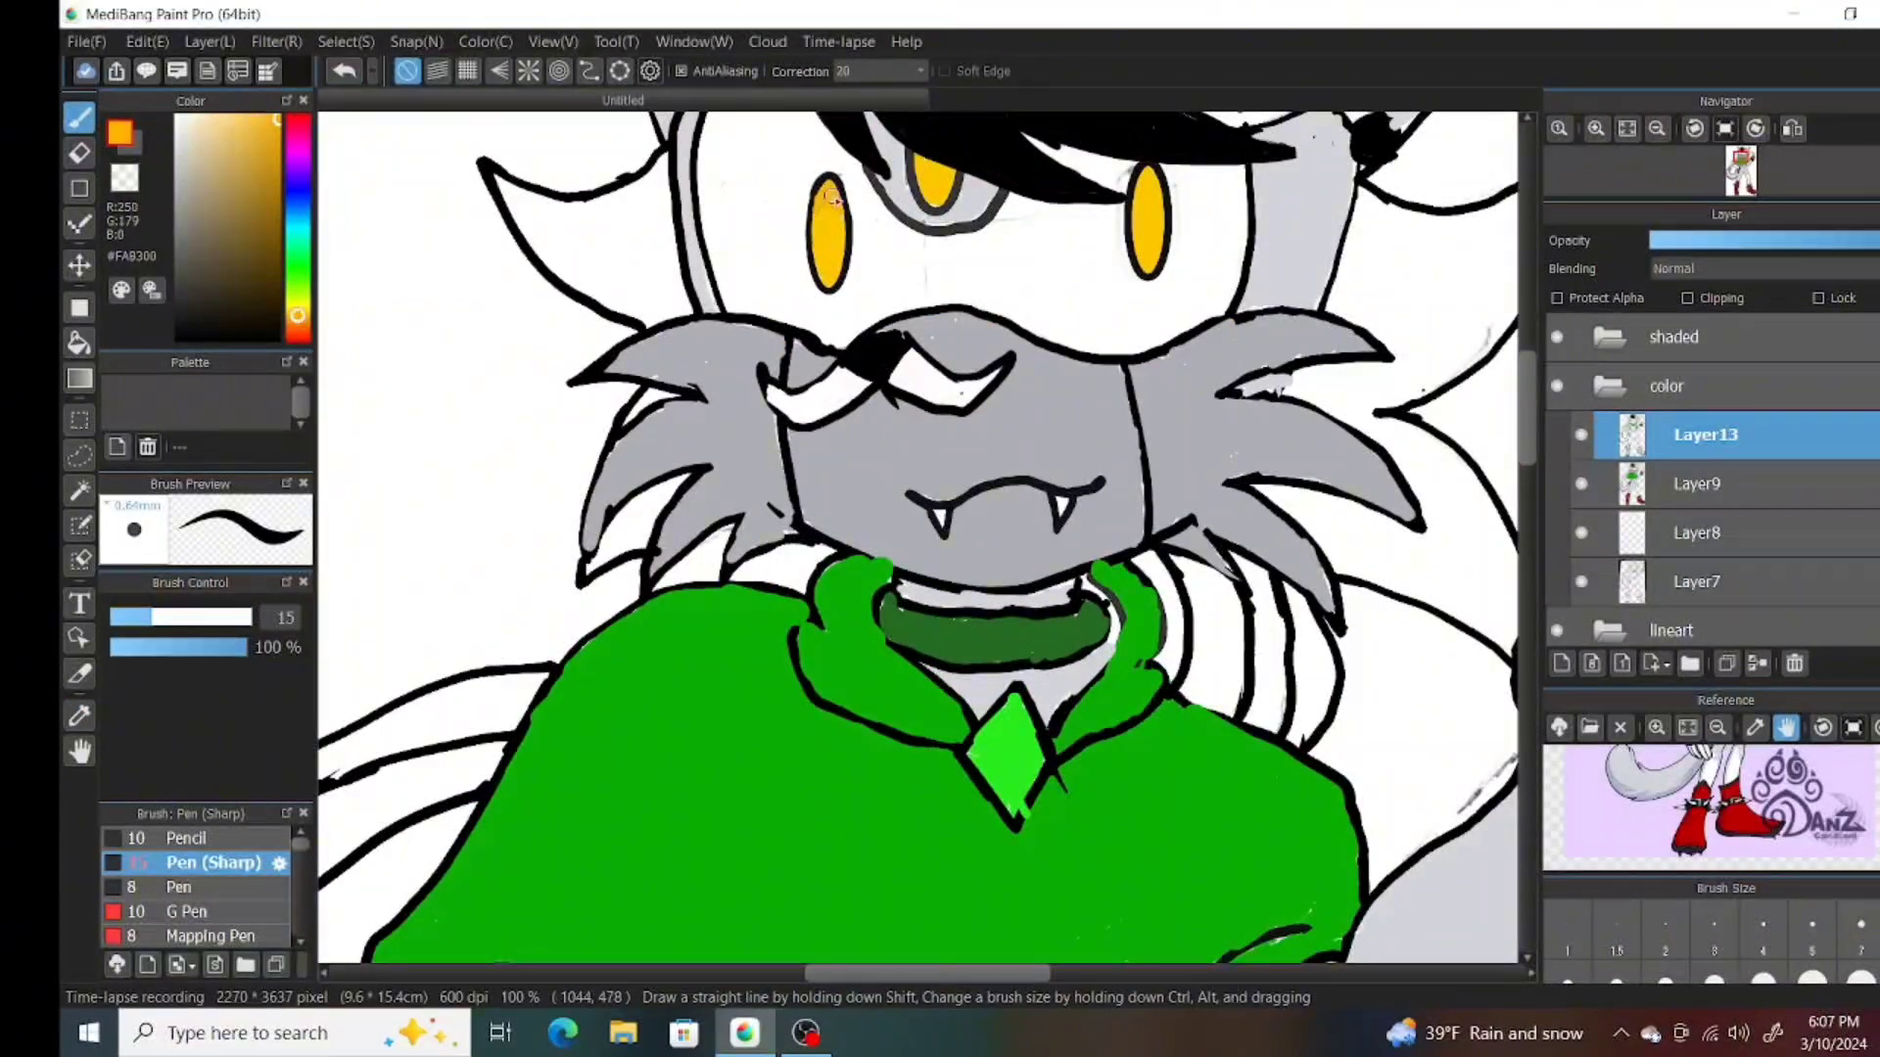
pyautogui.moveTo(831, 196)
pyautogui.mouseDown()
pyautogui.moveTo(848, 217)
pyautogui.moveTo(832, 284)
pyautogui.moveTo(842, 263)
pyautogui.mouseUp()
pyautogui.click(296, 310)
pyautogui.click(297, 310)
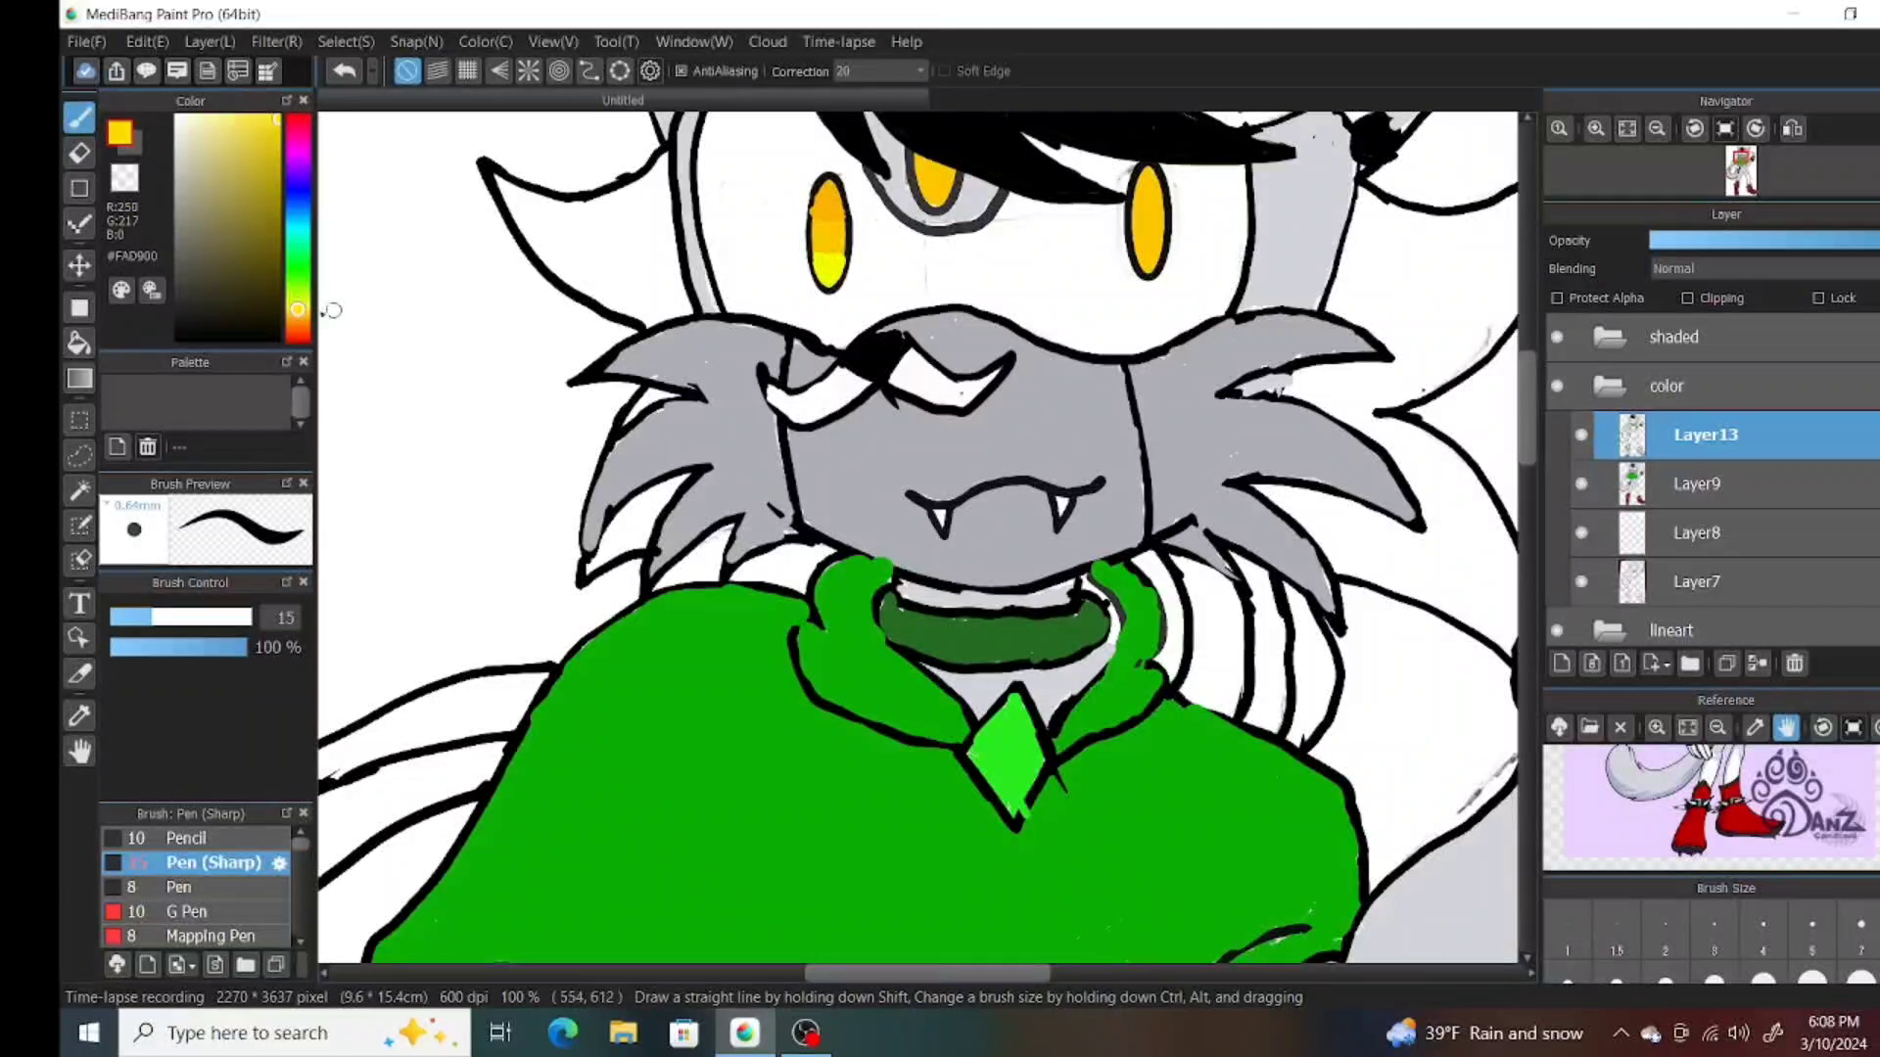
pyautogui.click(297, 314)
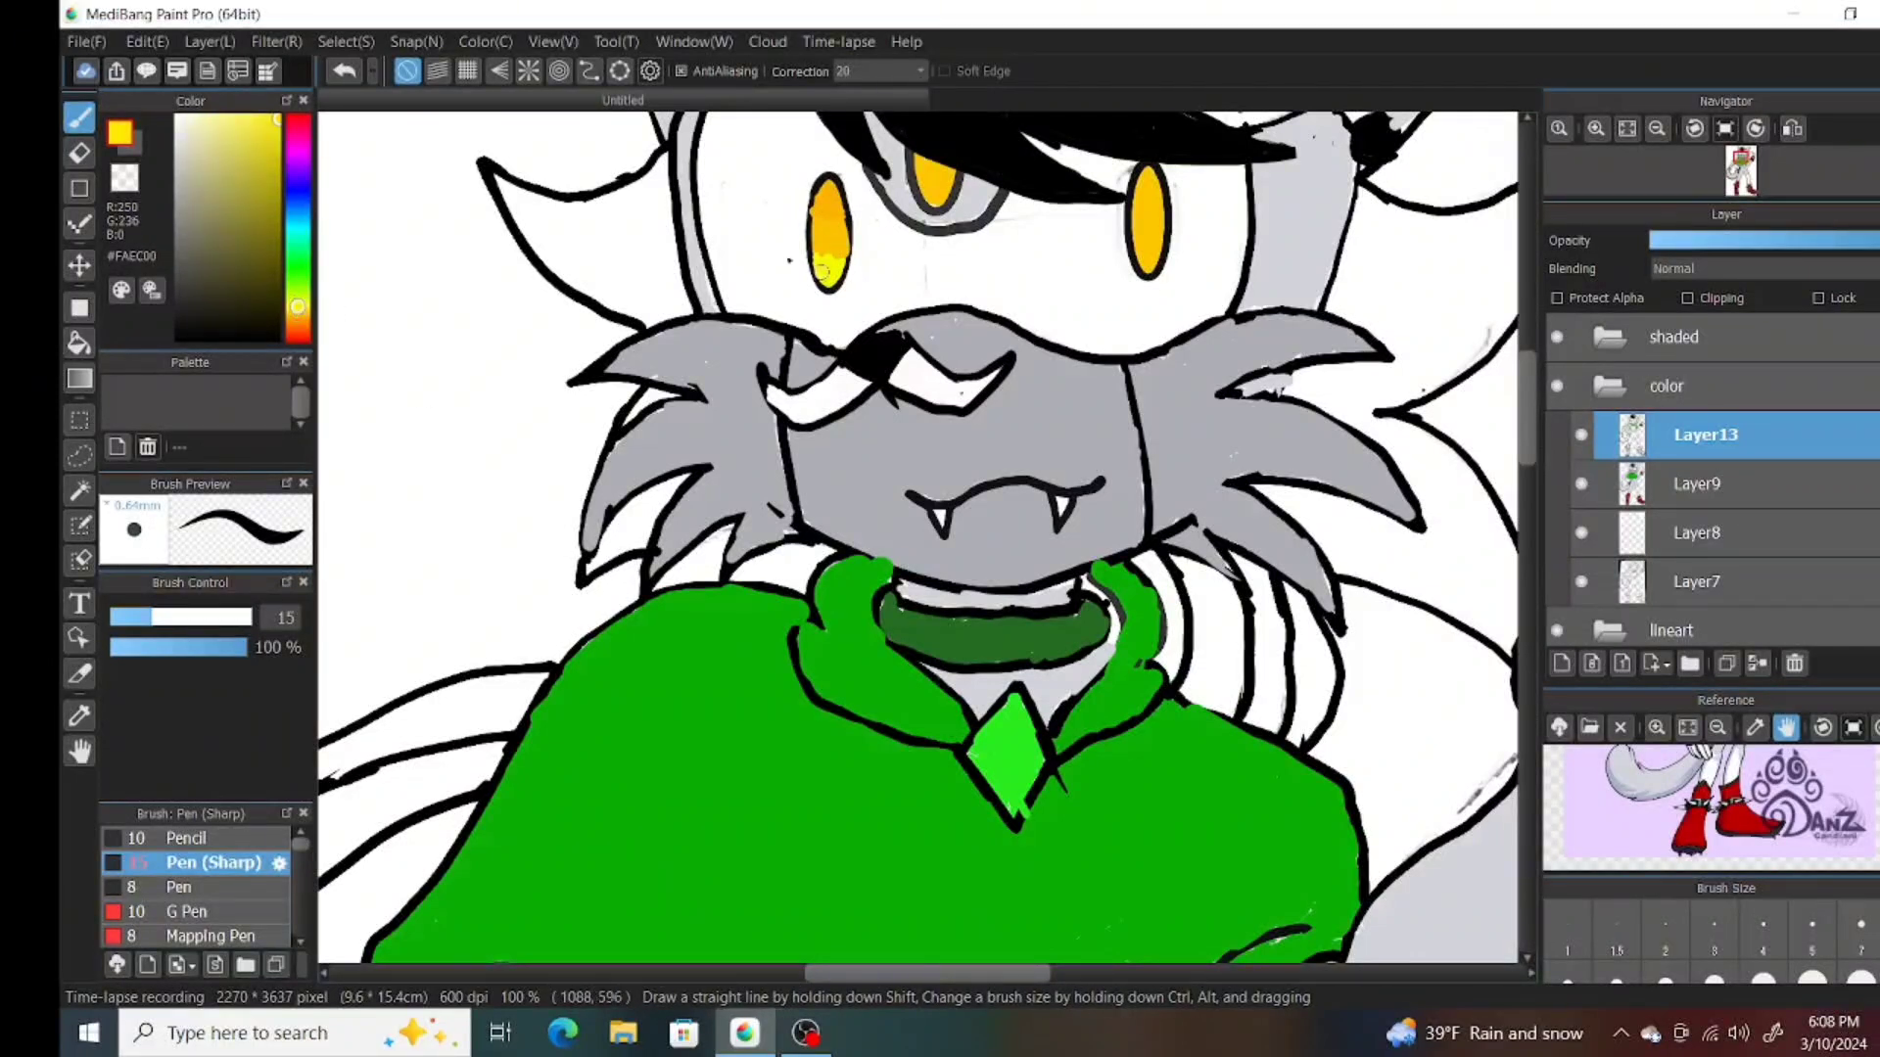
pyautogui.moveTo(840, 243); pyautogui.dragTo(830, 279)
pyautogui.keyDown('alt'); pyautogui.click(821, 209); pyautogui.keyUp('alt')
pyautogui.moveTo(820, 209); pyautogui.dragTo(838, 260)
# Give the other eye a yellow #FFE50F lower half and dark gold #D8A708 top, and add the yellow to the forehead eye.
pyautogui.click(275, 116)
pyautogui.moveTo(1136, 240); pyautogui.dragTo(1151, 270)
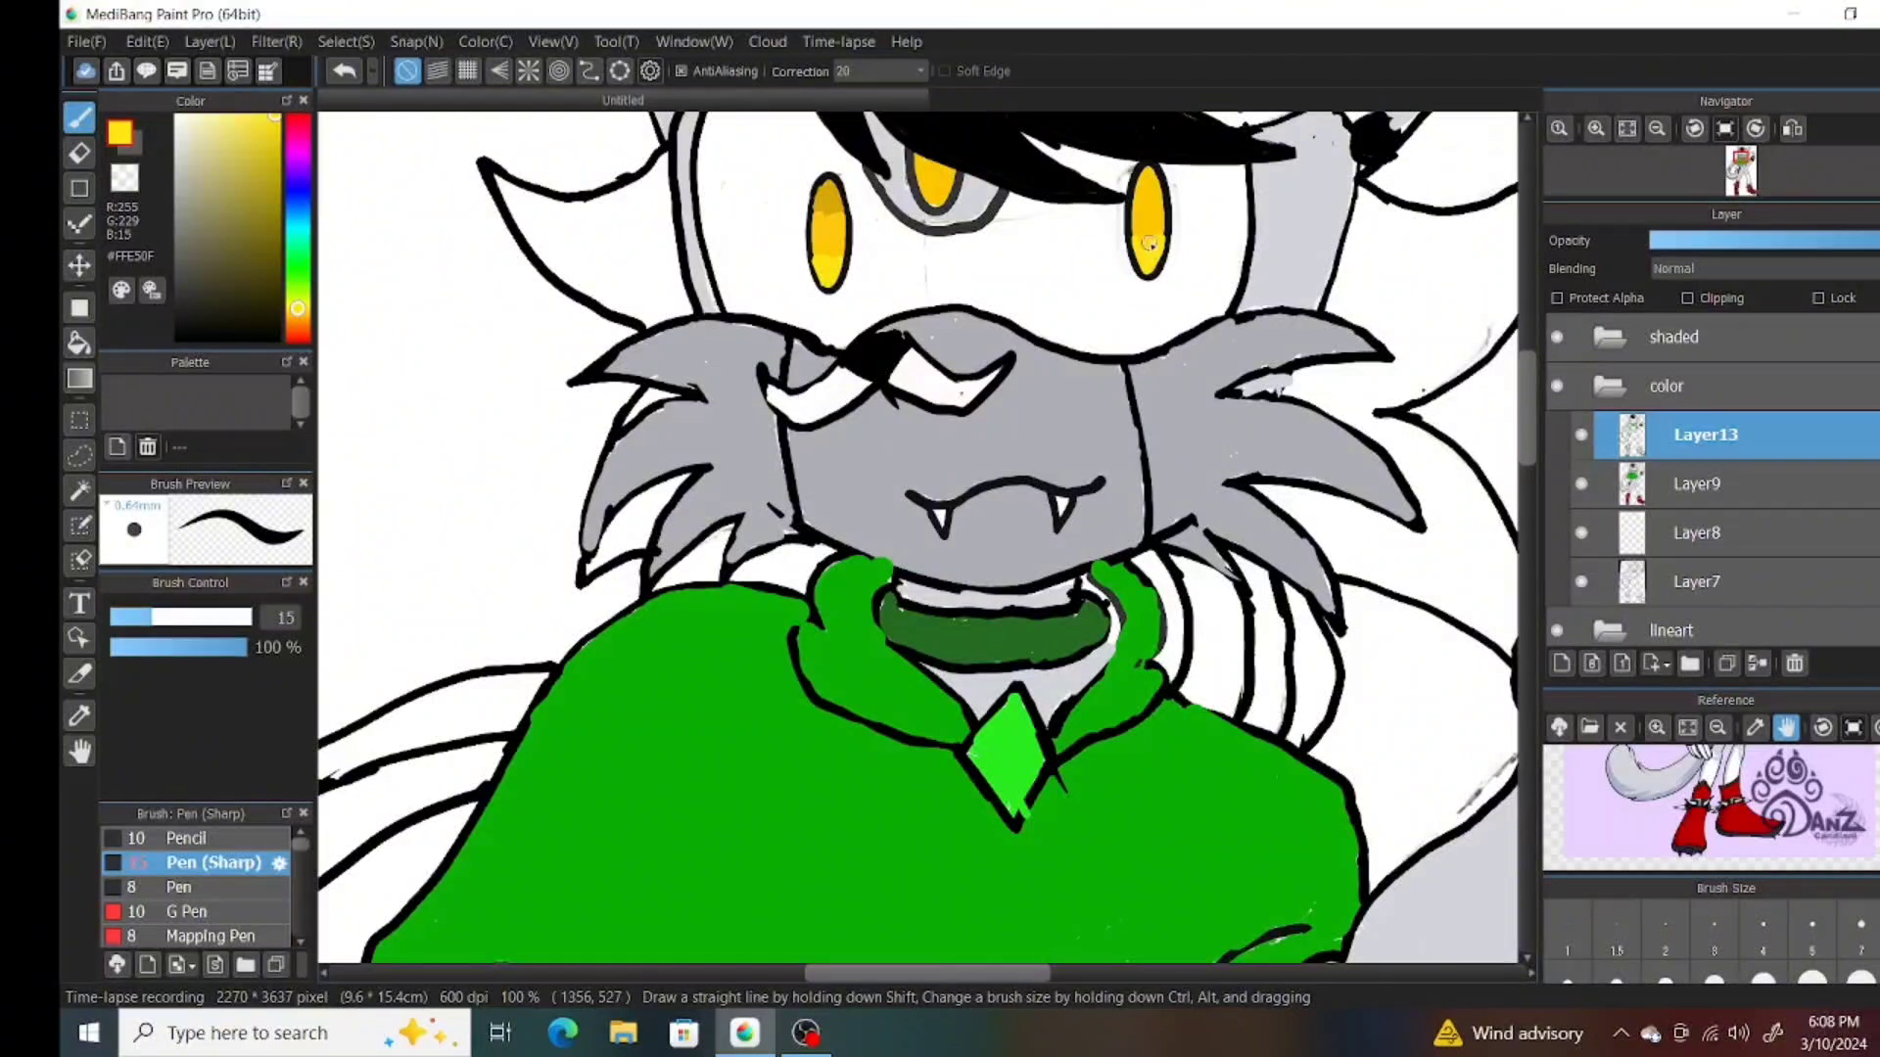
pyautogui.keyDown('alt'); pyautogui.click(1147, 191); pyautogui.keyUp('alt')
pyautogui.moveTo(1146, 186); pyautogui.dragTo(1155, 200)
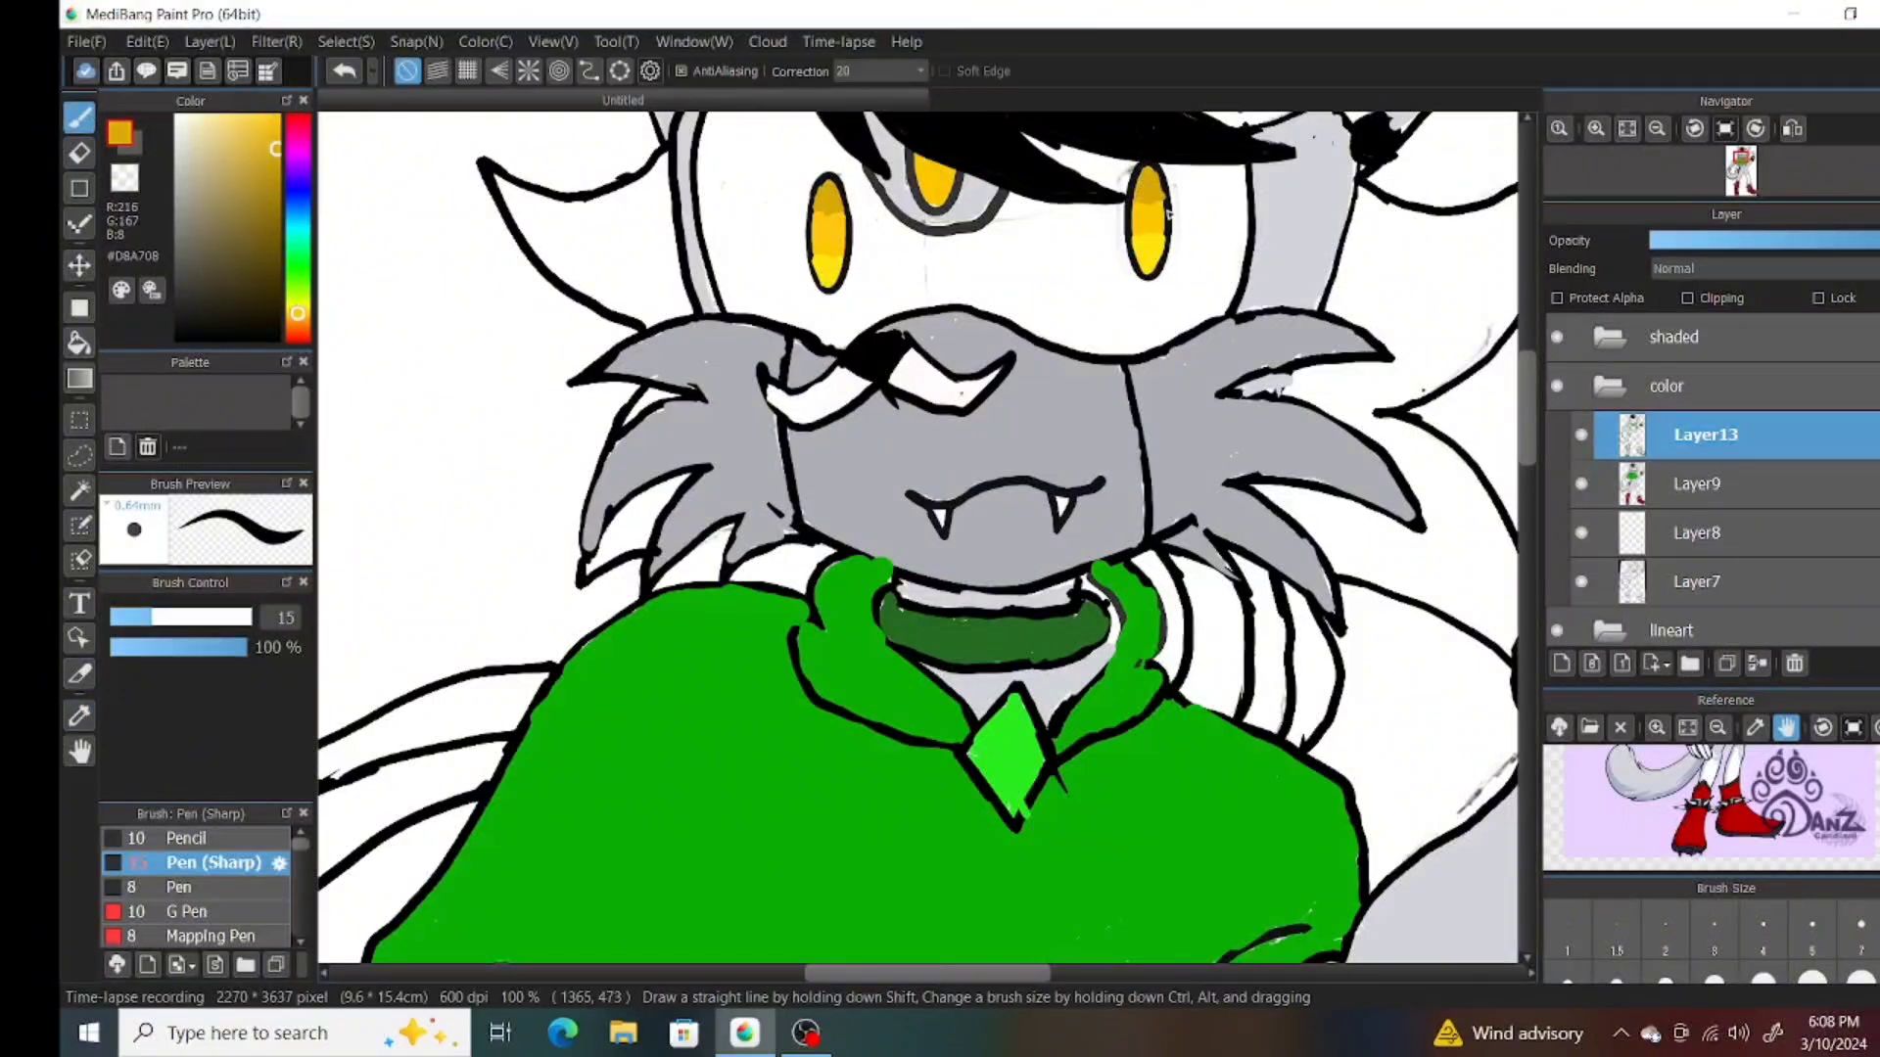
pyautogui.keyDown('alt'); pyautogui.click(1150, 245); pyautogui.keyUp('alt')
pyautogui.moveTo(925, 176); pyautogui.dragTo(937, 187)
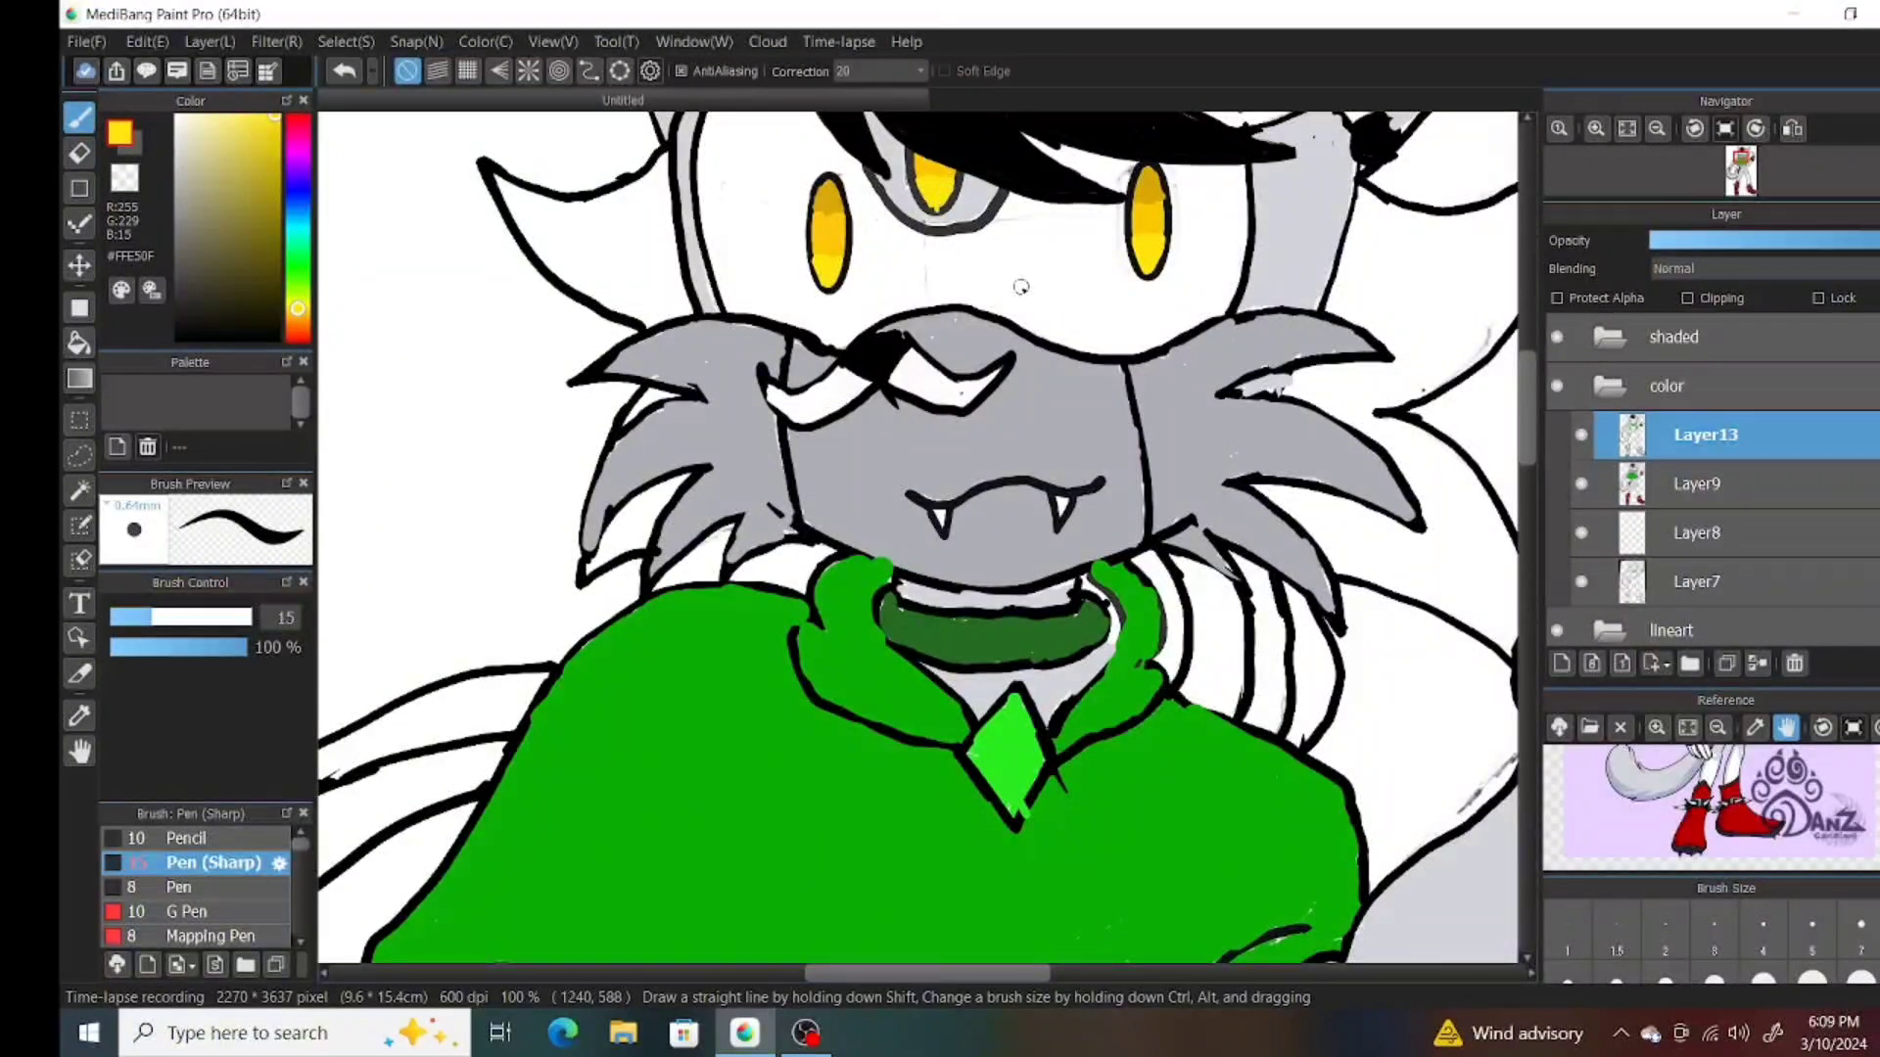
# Shade the diamond pendant with darker green #109309 in its upper part and bright green #0DFF00 in its lower part.
pyautogui.keyDown('alt'); pyautogui.click(989, 759); pyautogui.keyUp('alt')
pyautogui.moveTo(999, 697)
pyautogui.mouseDown()
pyautogui.moveTo(1038, 740)
pyautogui.moveTo(1019, 780)
pyautogui.moveTo(982, 757)
pyautogui.moveTo(1013, 779)
pyautogui.mouseUp()
pyautogui.keyDown('alt'); pyautogui.click(1013, 783); pyautogui.keyUp('alt')
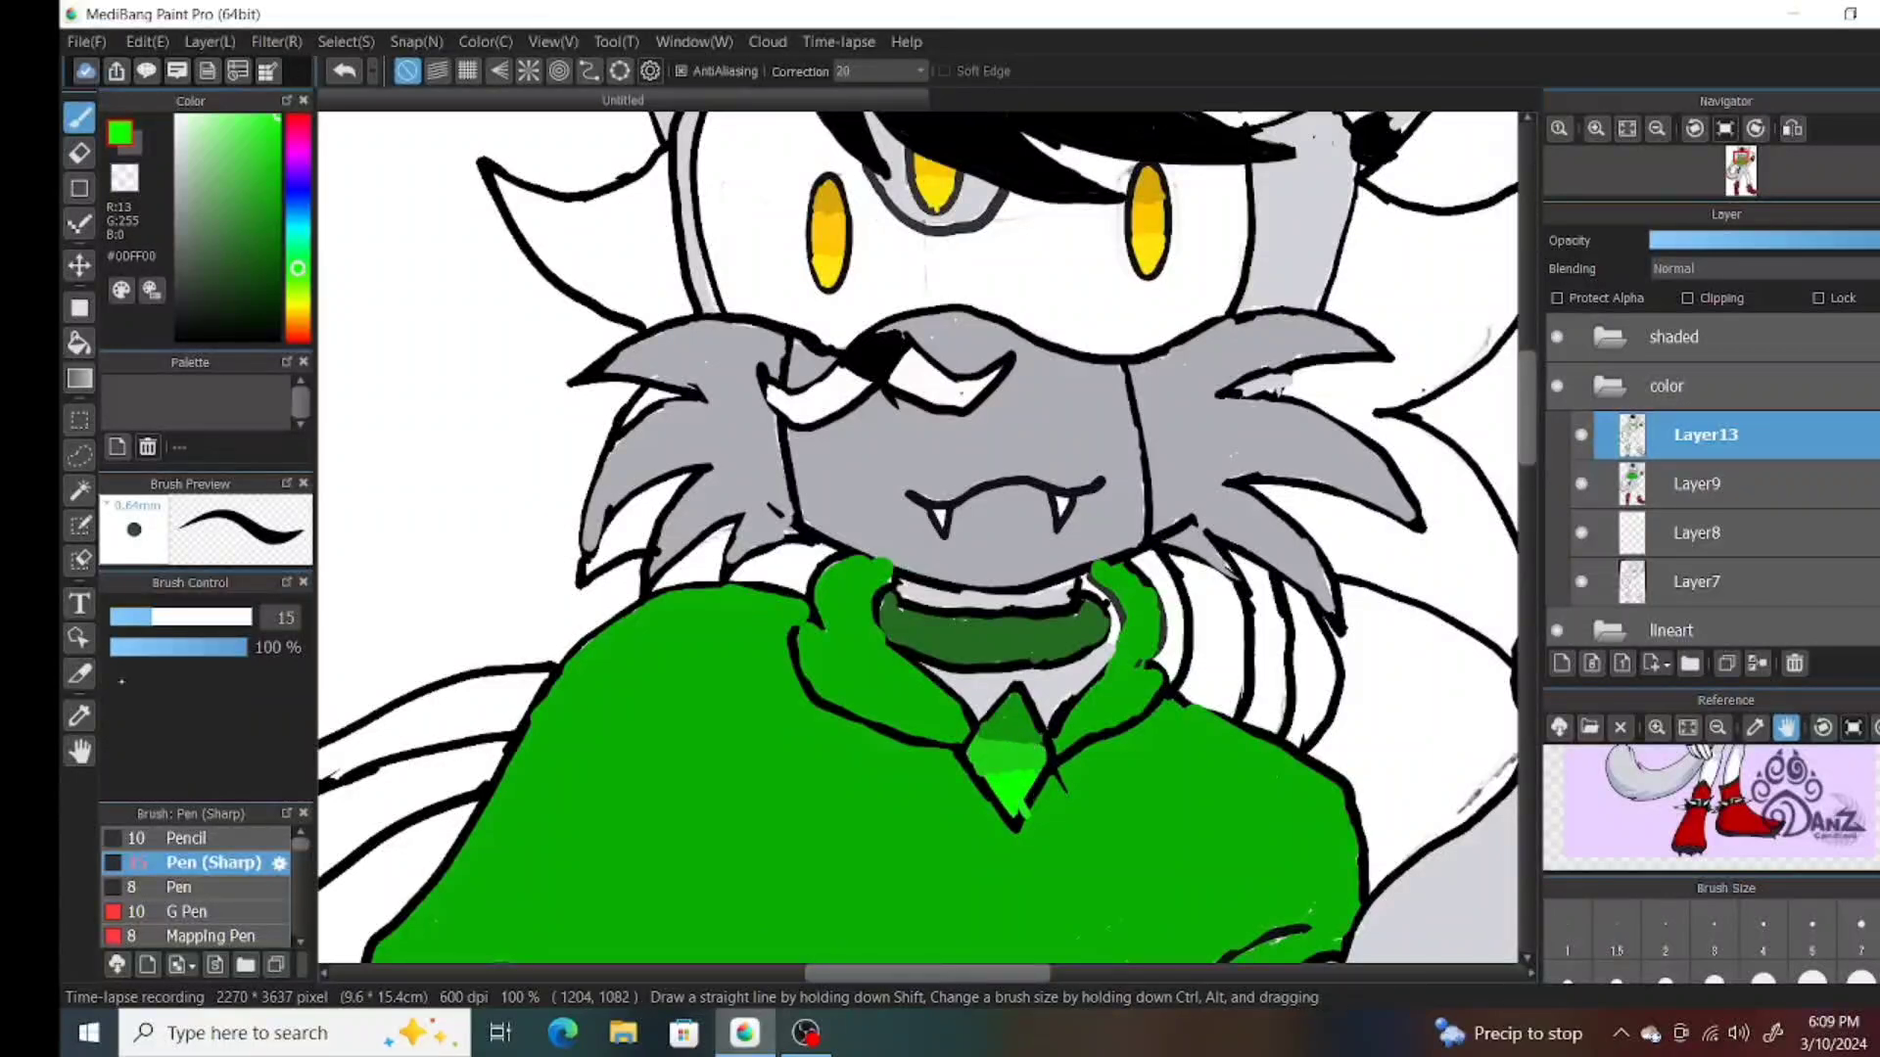
pyautogui.keyDown('alt'); pyautogui.click(1136, 664); pyautogui.keyUp('alt')
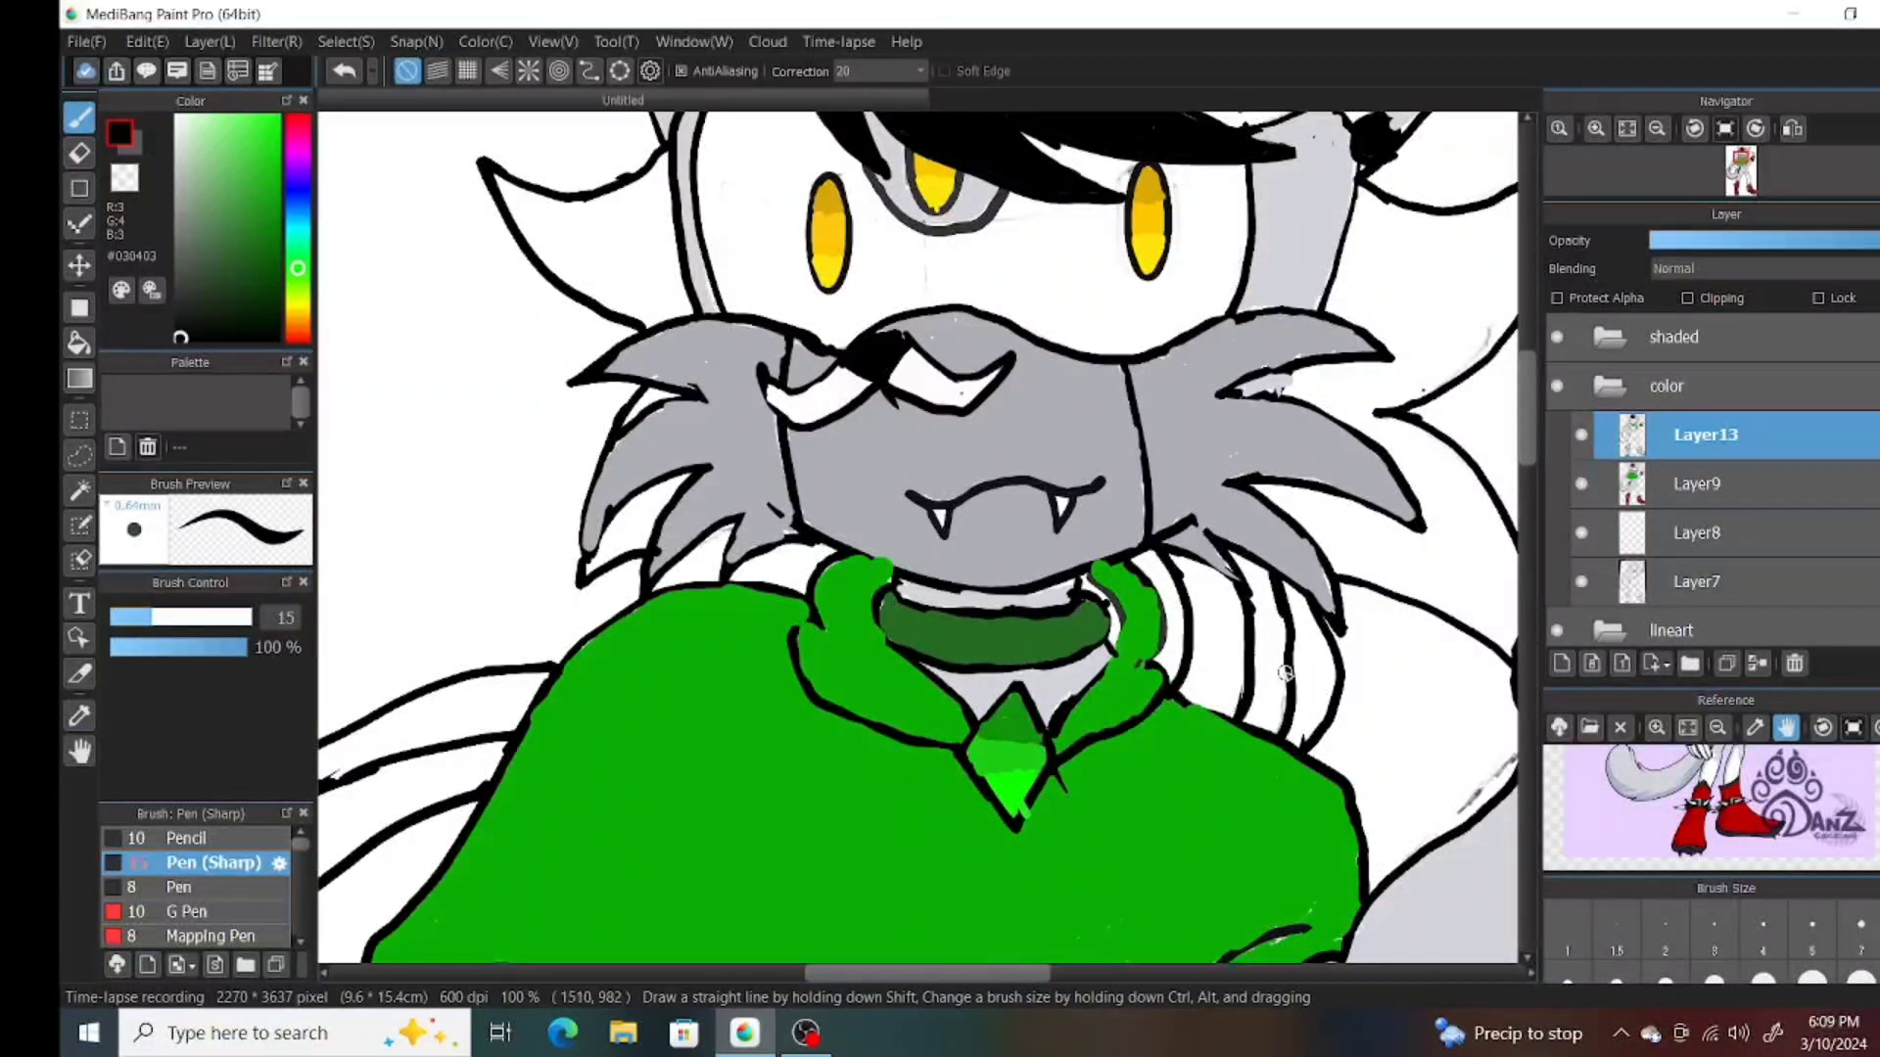
pyautogui.scroll(-4, 1263, 676)
pyautogui.keyDown('alt'); pyautogui.click(979, 539); pyautogui.keyUp('alt')
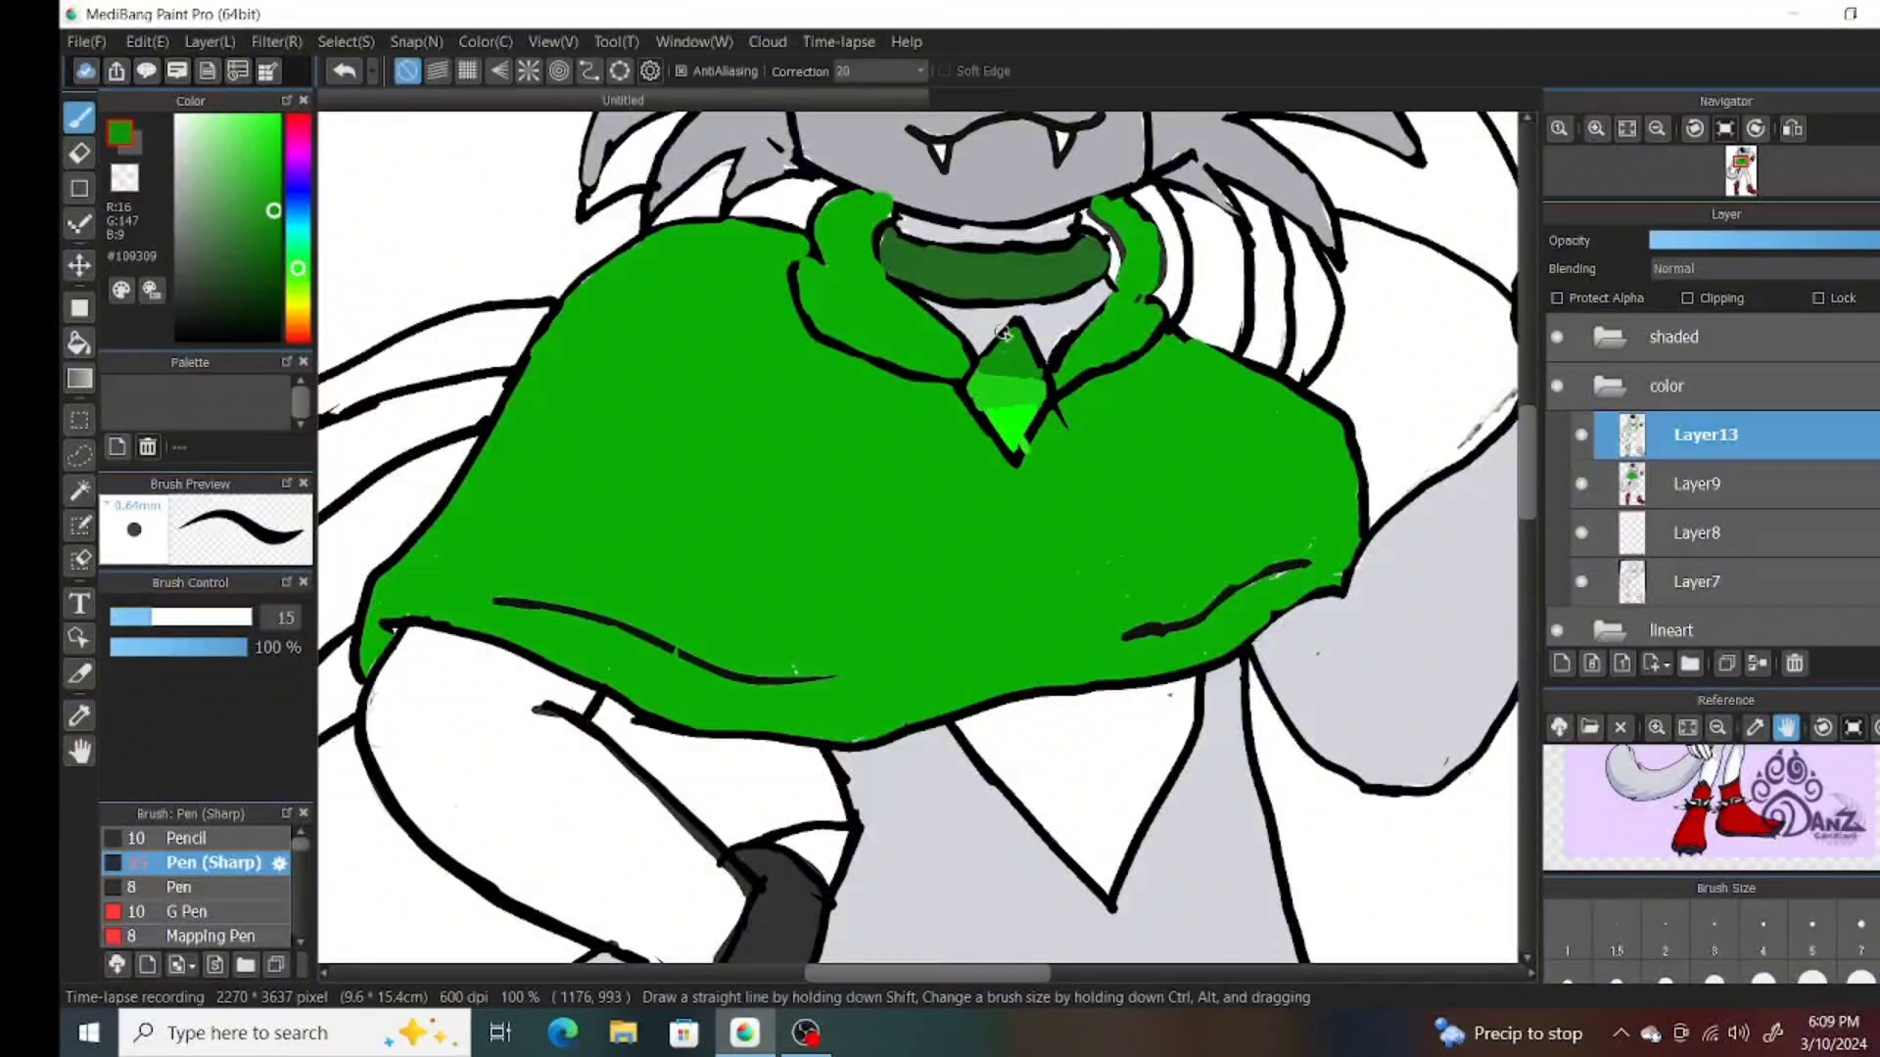
# Fit the whole character in view and add a new color layer above the color folder.
pyautogui.moveTo(1674, 172); pyautogui.dragTo(1605, 162)
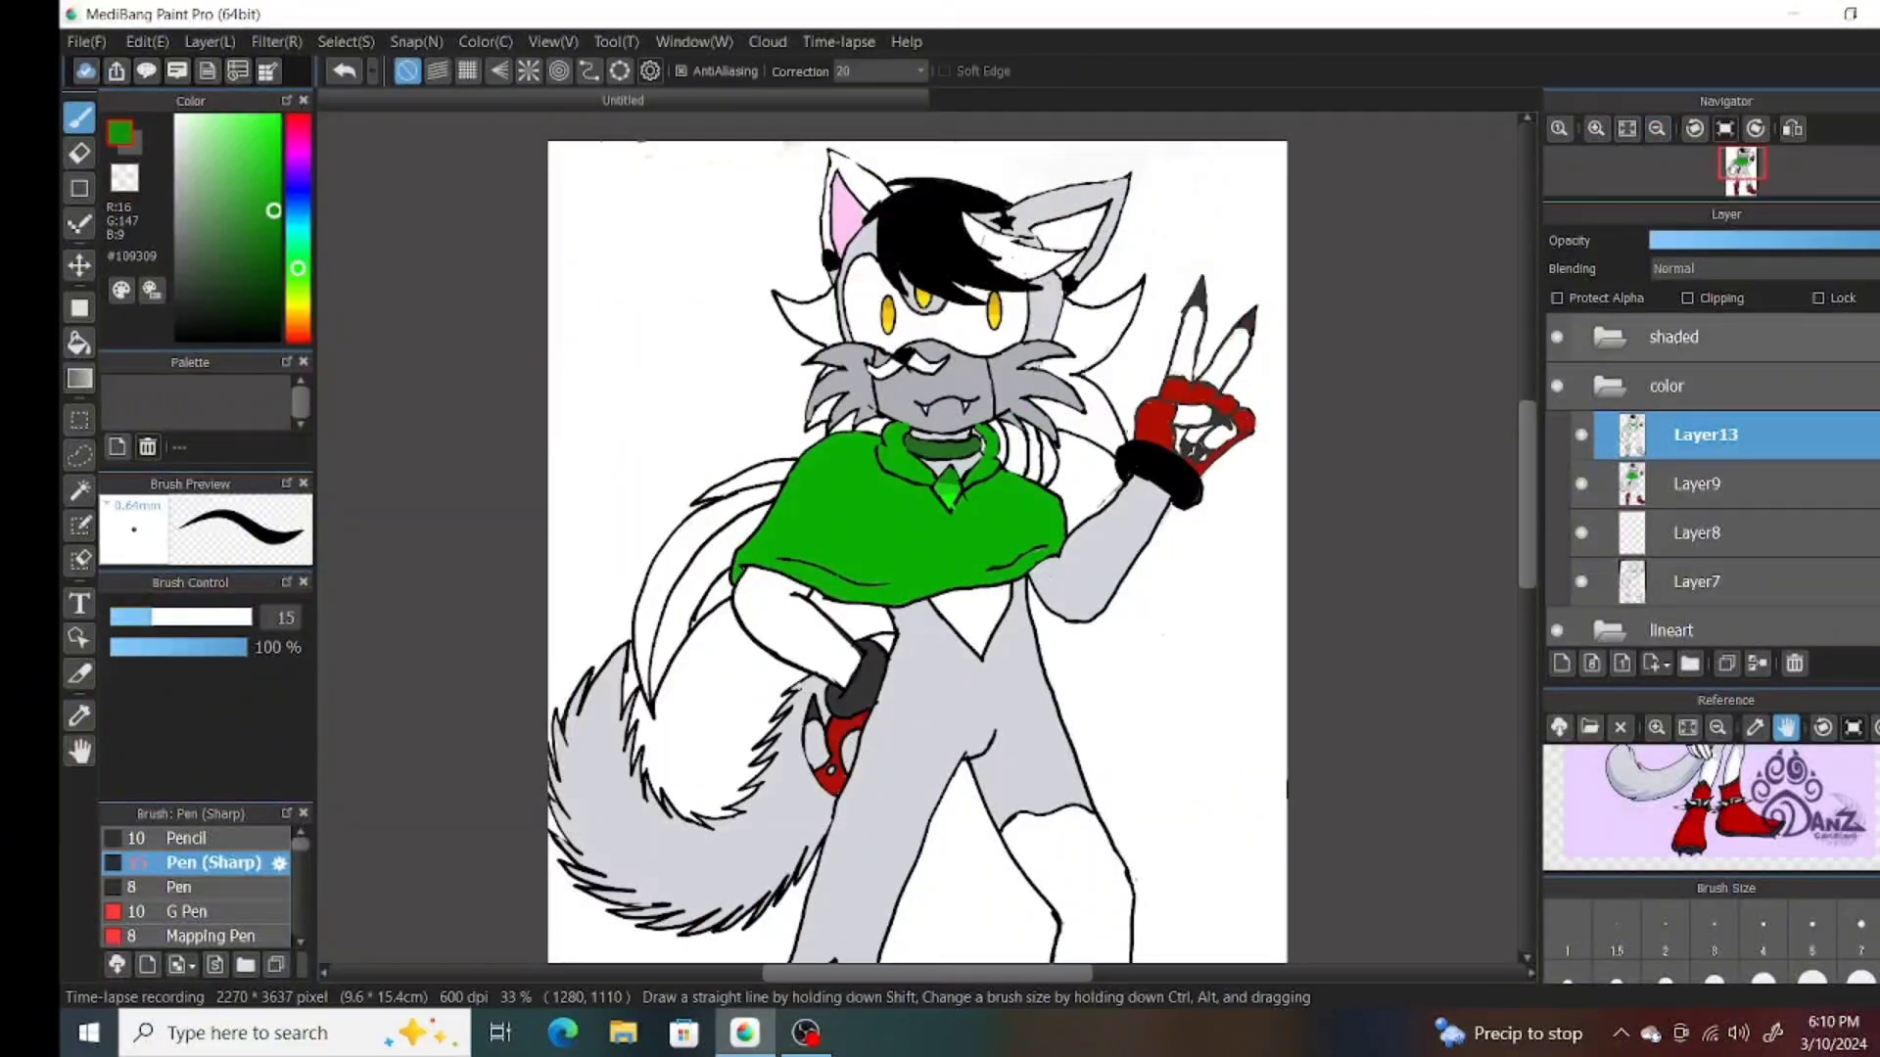
pyautogui.click(1628, 129)
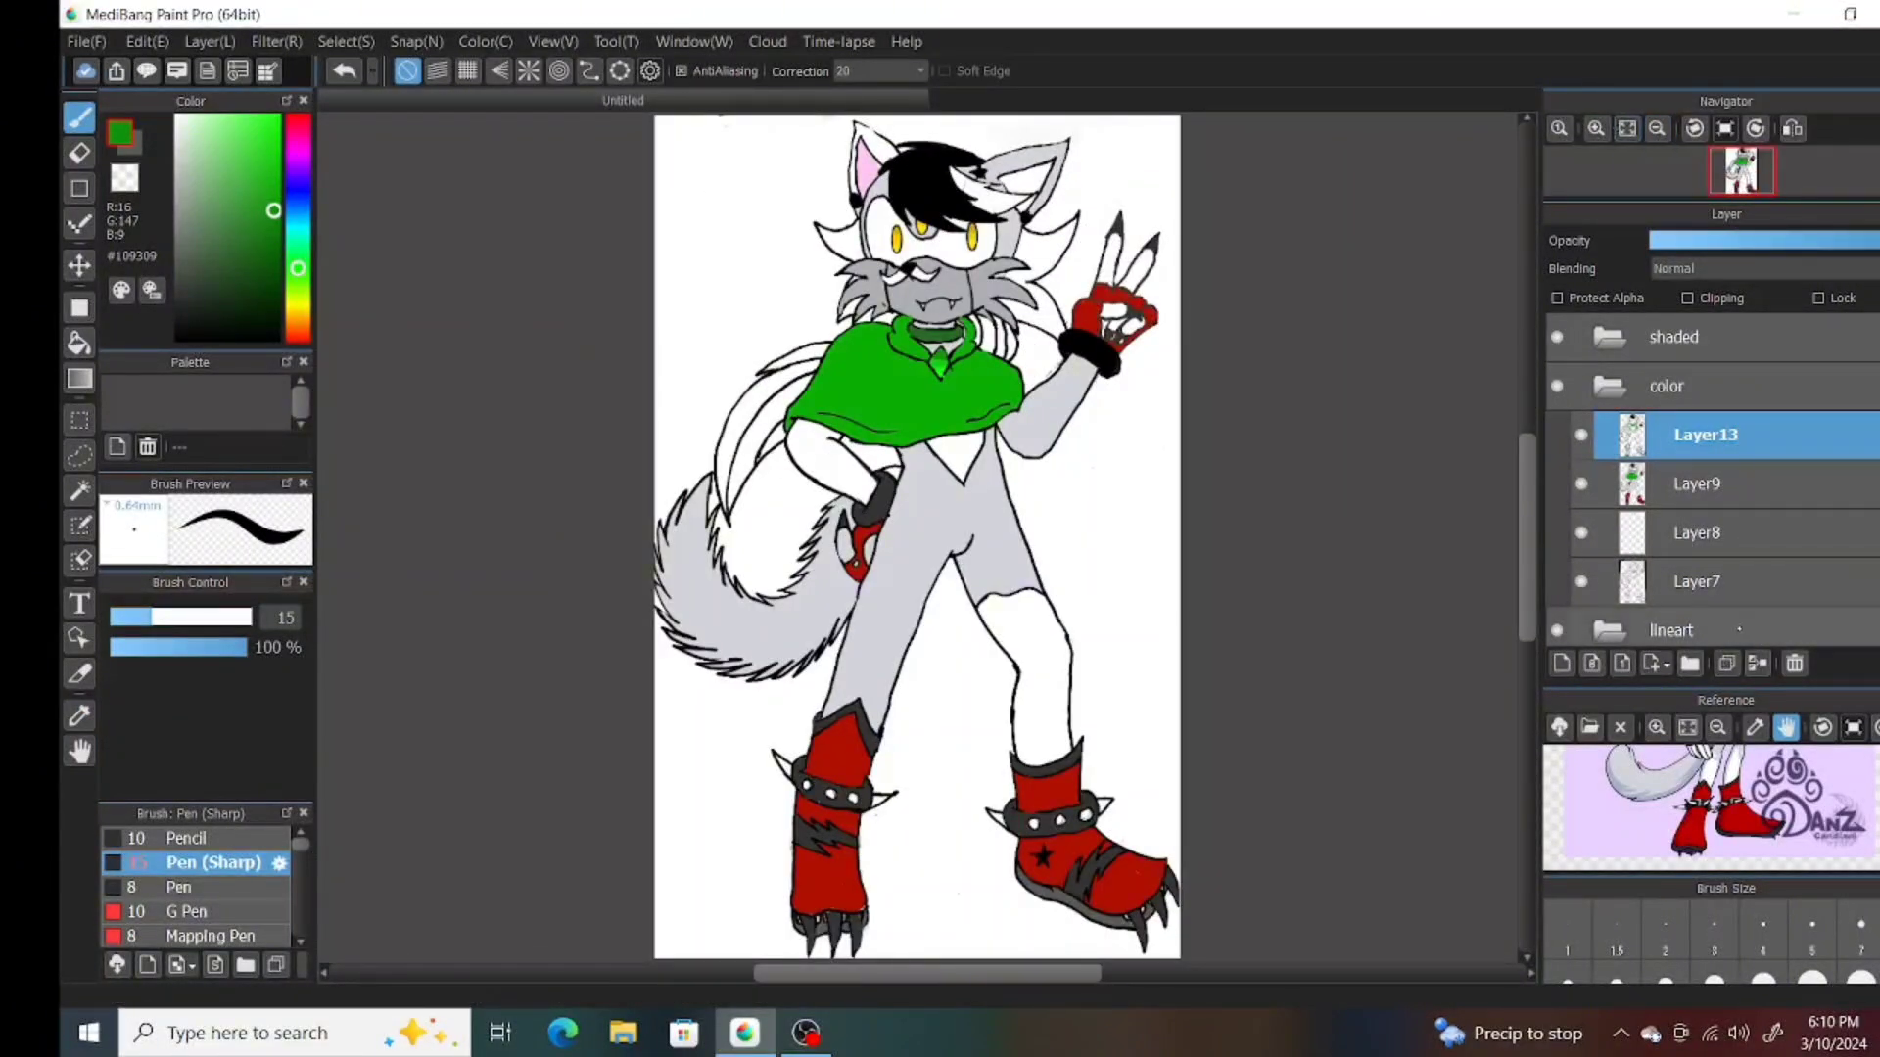
pyautogui.click(1561, 663)
pyautogui.doubleClick(1706, 435)
pyautogui.click(1070, 420)
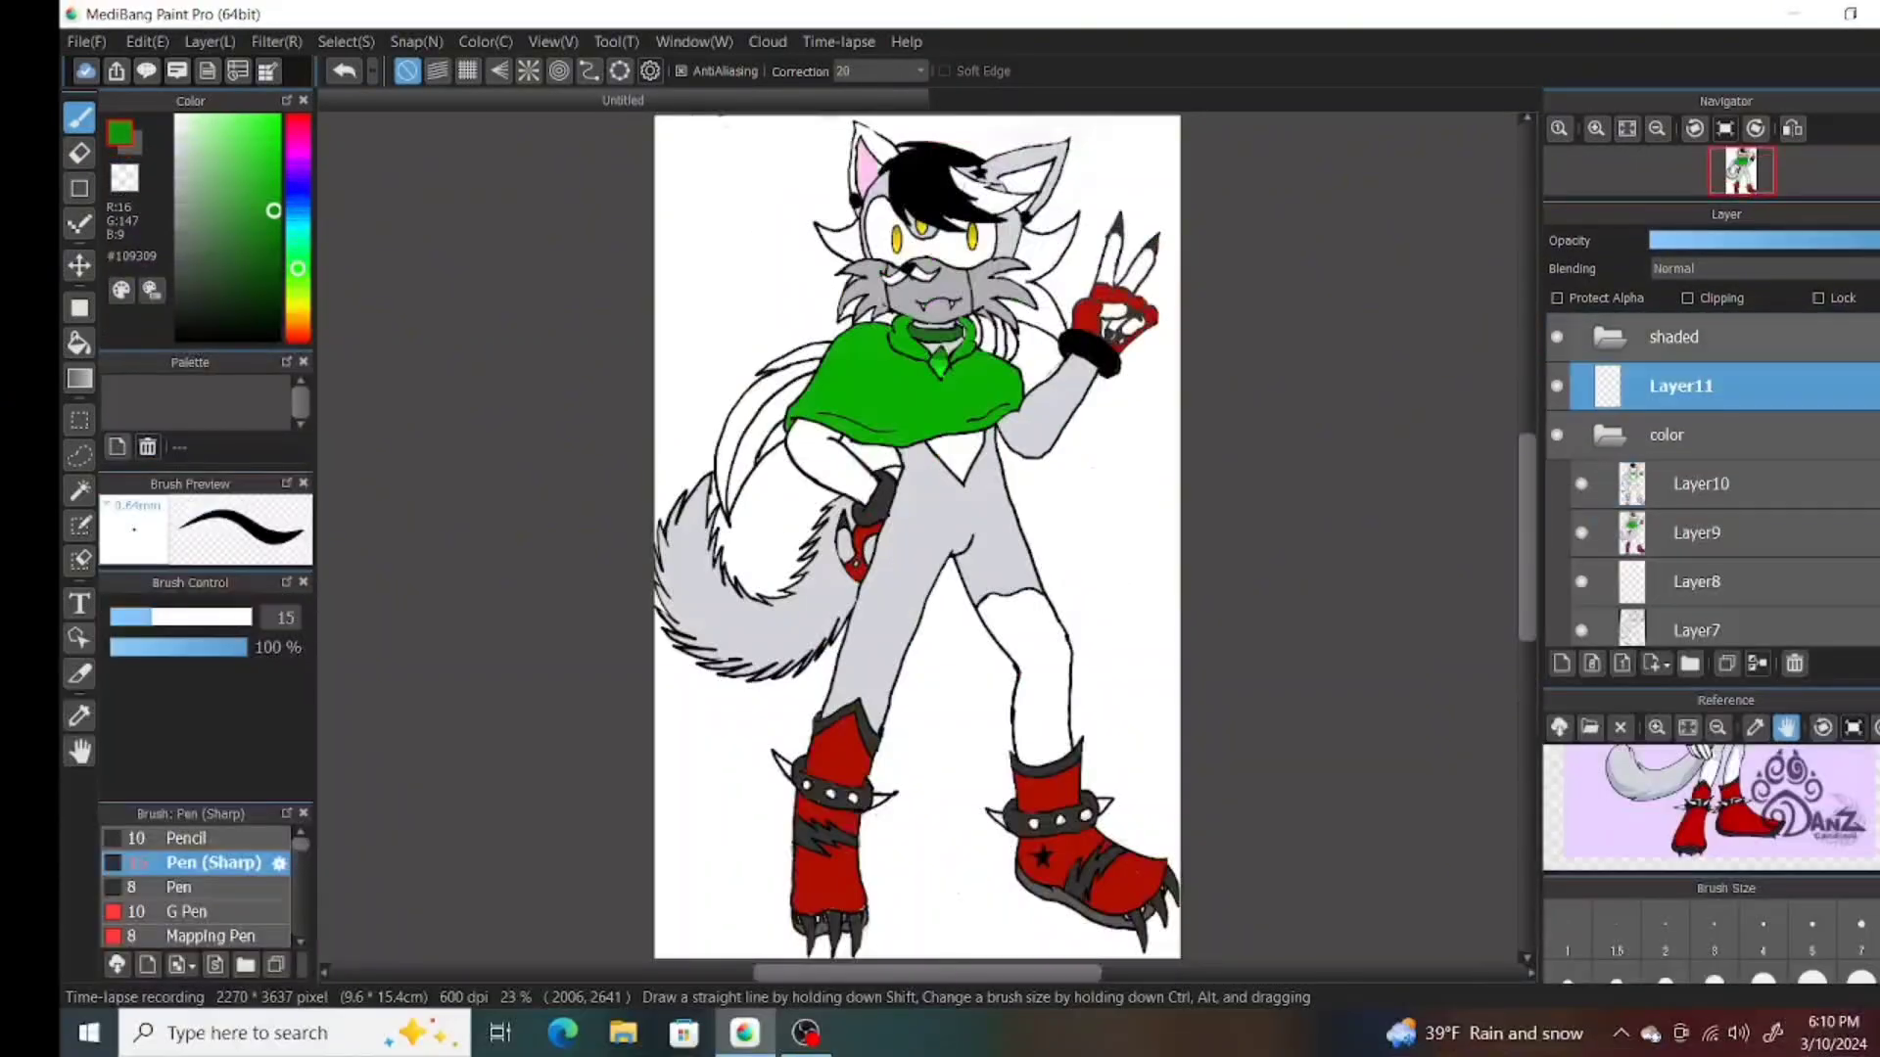
# Blend the gold tones in the two main eyes using the Airbrush (Soft) brush, adding orange shading.
pyautogui.scroll(-3, 196, 886)
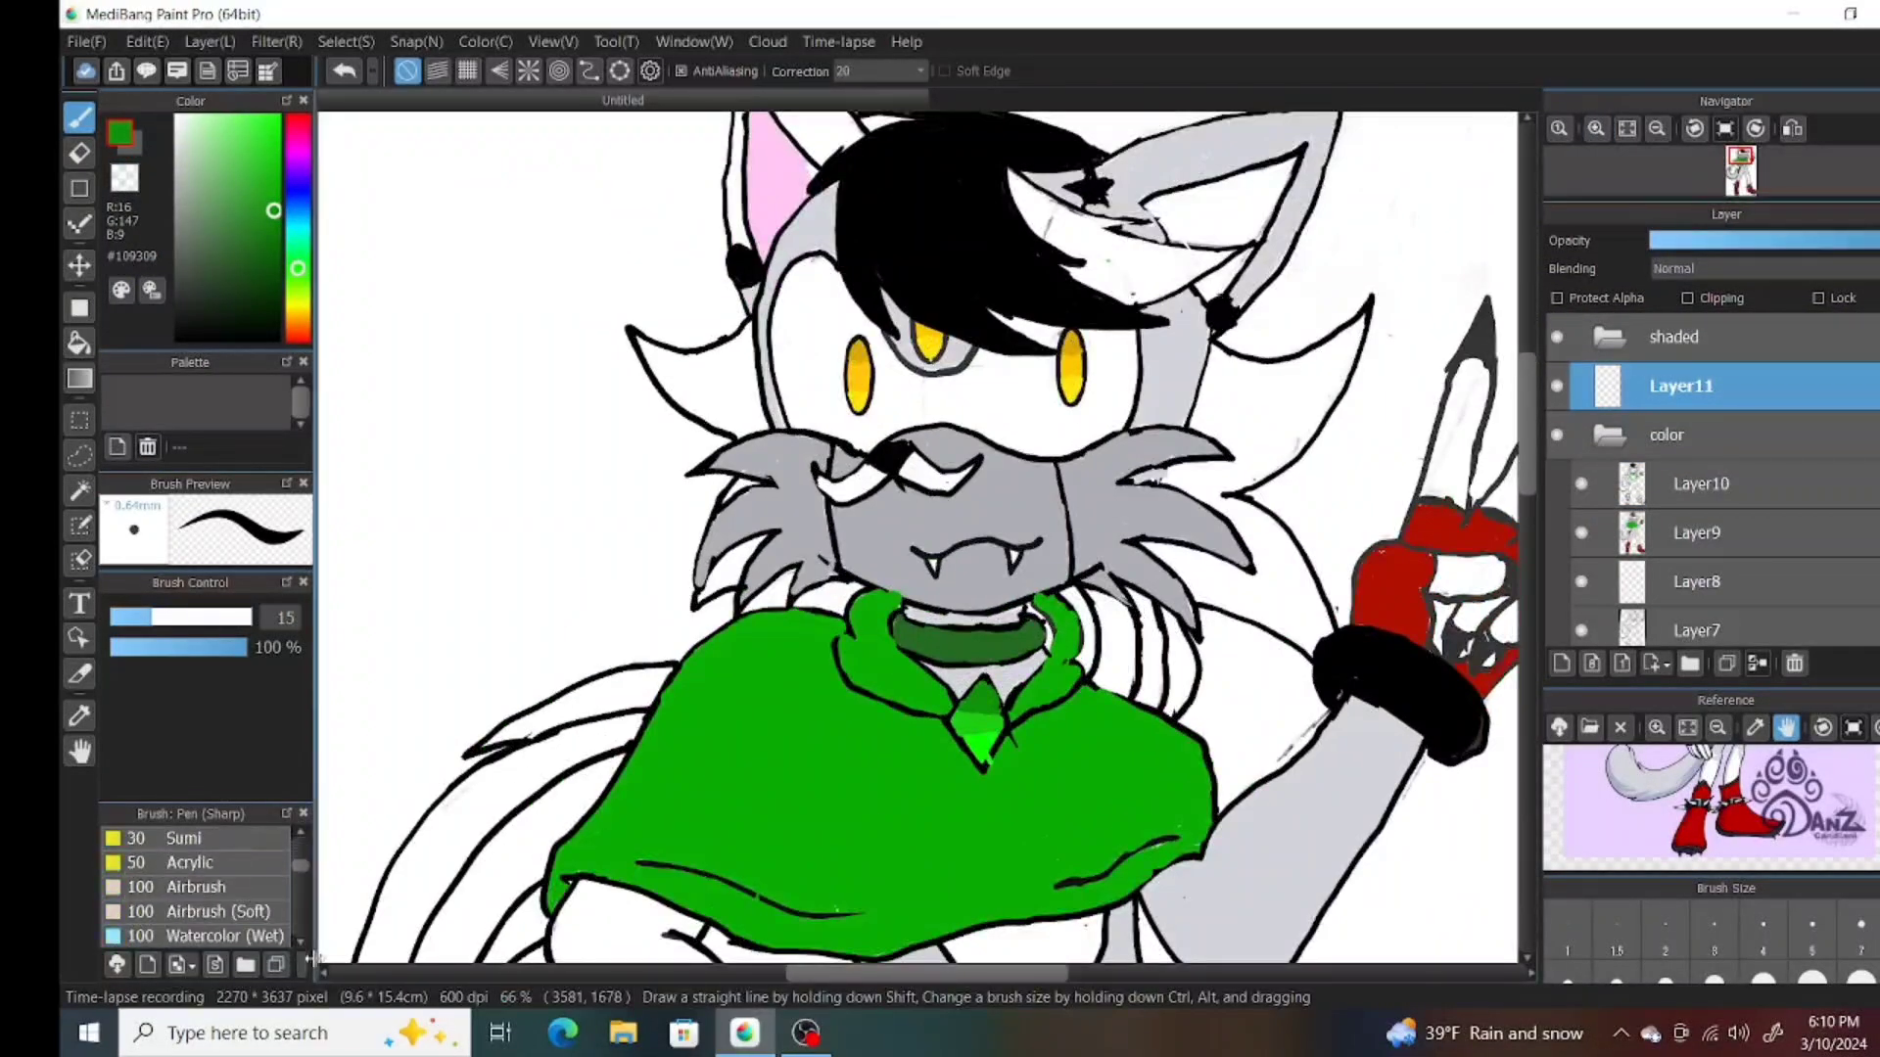
pyautogui.click(225, 912)
pyautogui.scroll(2, 921, 588)
pyautogui.keyDown('alt'); pyautogui.click(823, 288); pyautogui.keyUp('alt')
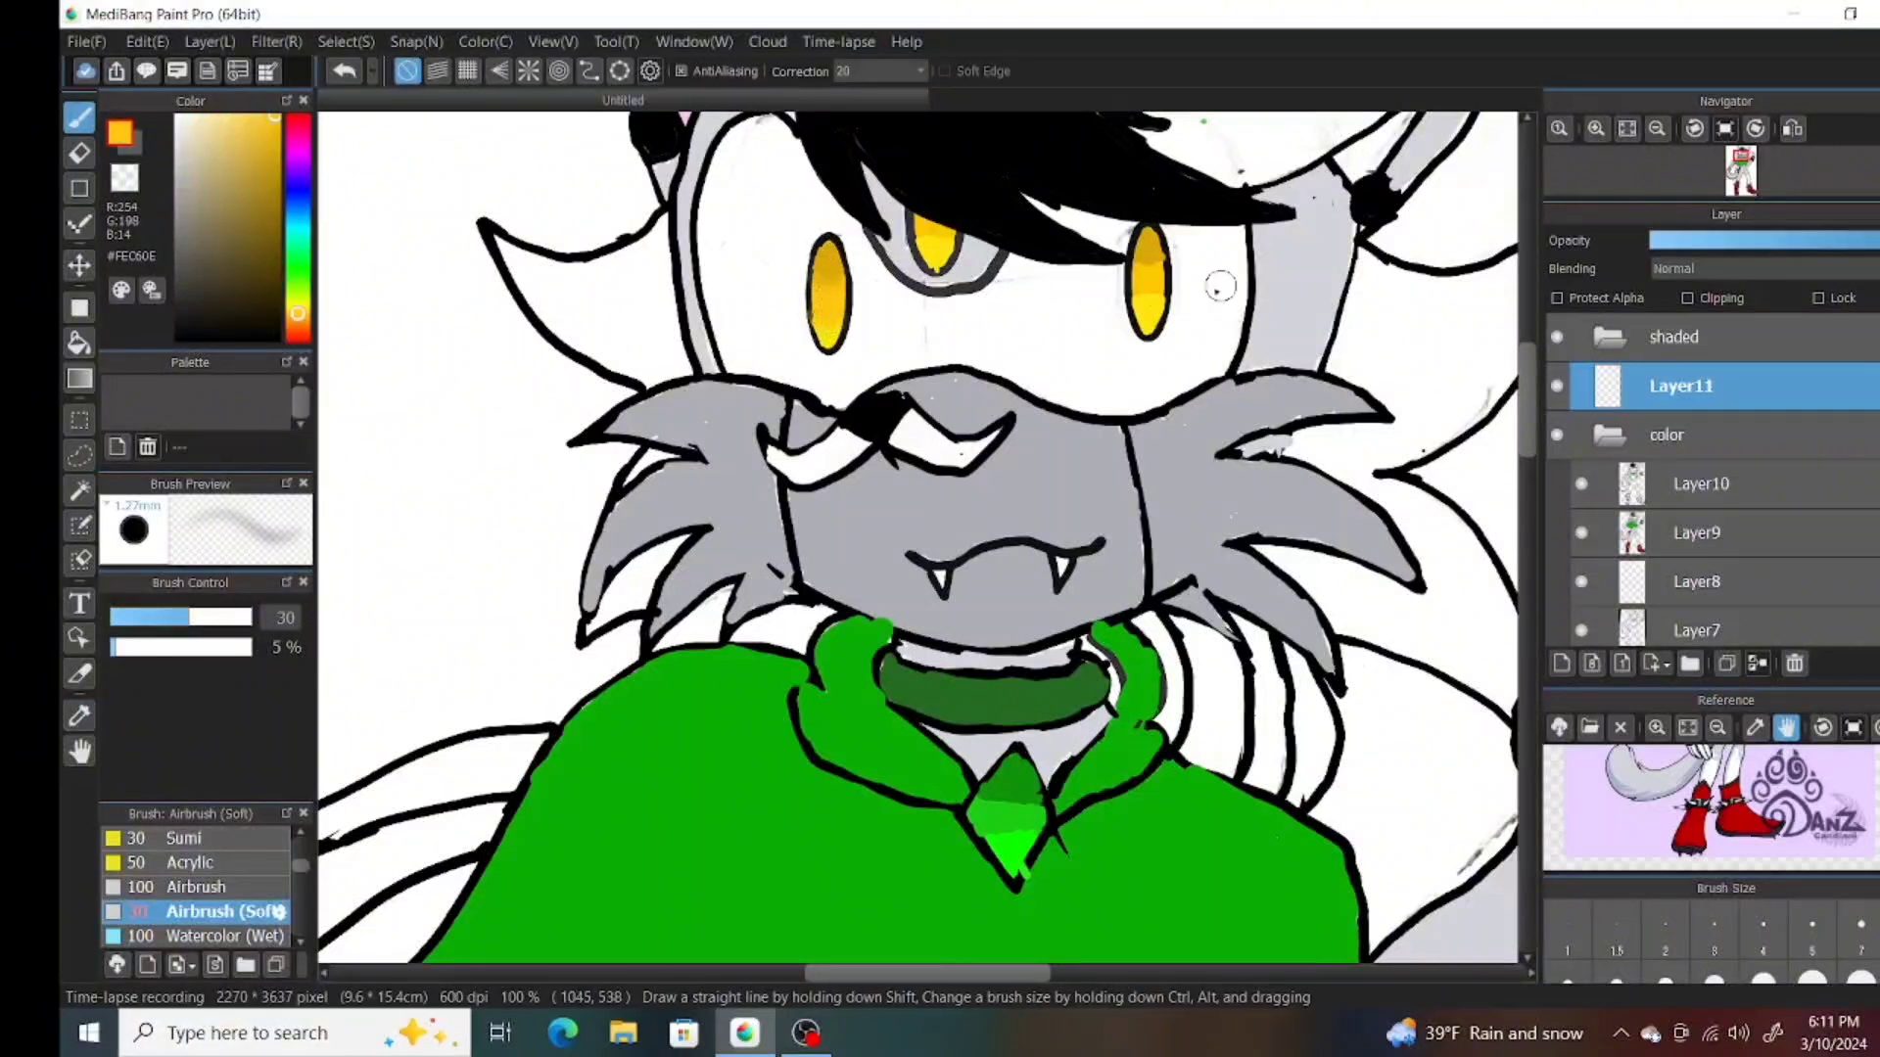
pyautogui.keyDown('alt'); pyautogui.click(1143, 294); pyautogui.keyUp('alt')
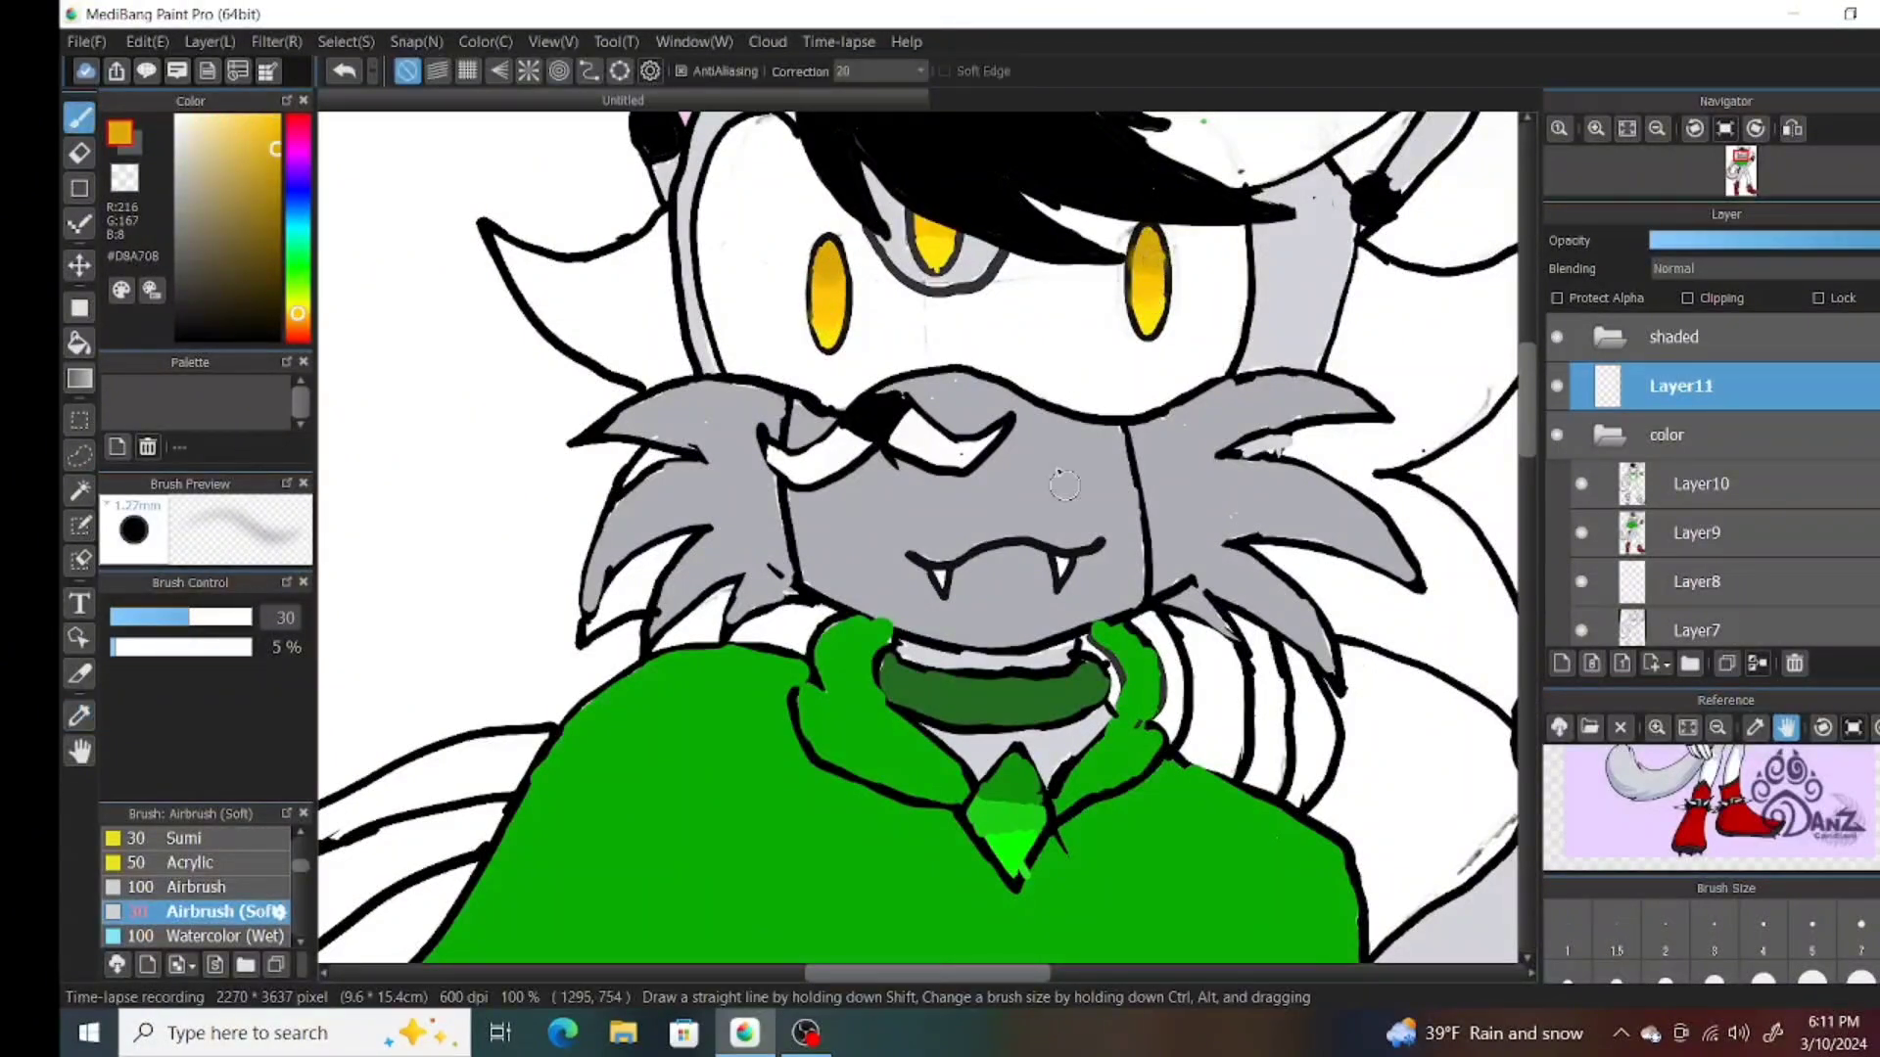
pyautogui.click(297, 320)
pyautogui.click(275, 117)
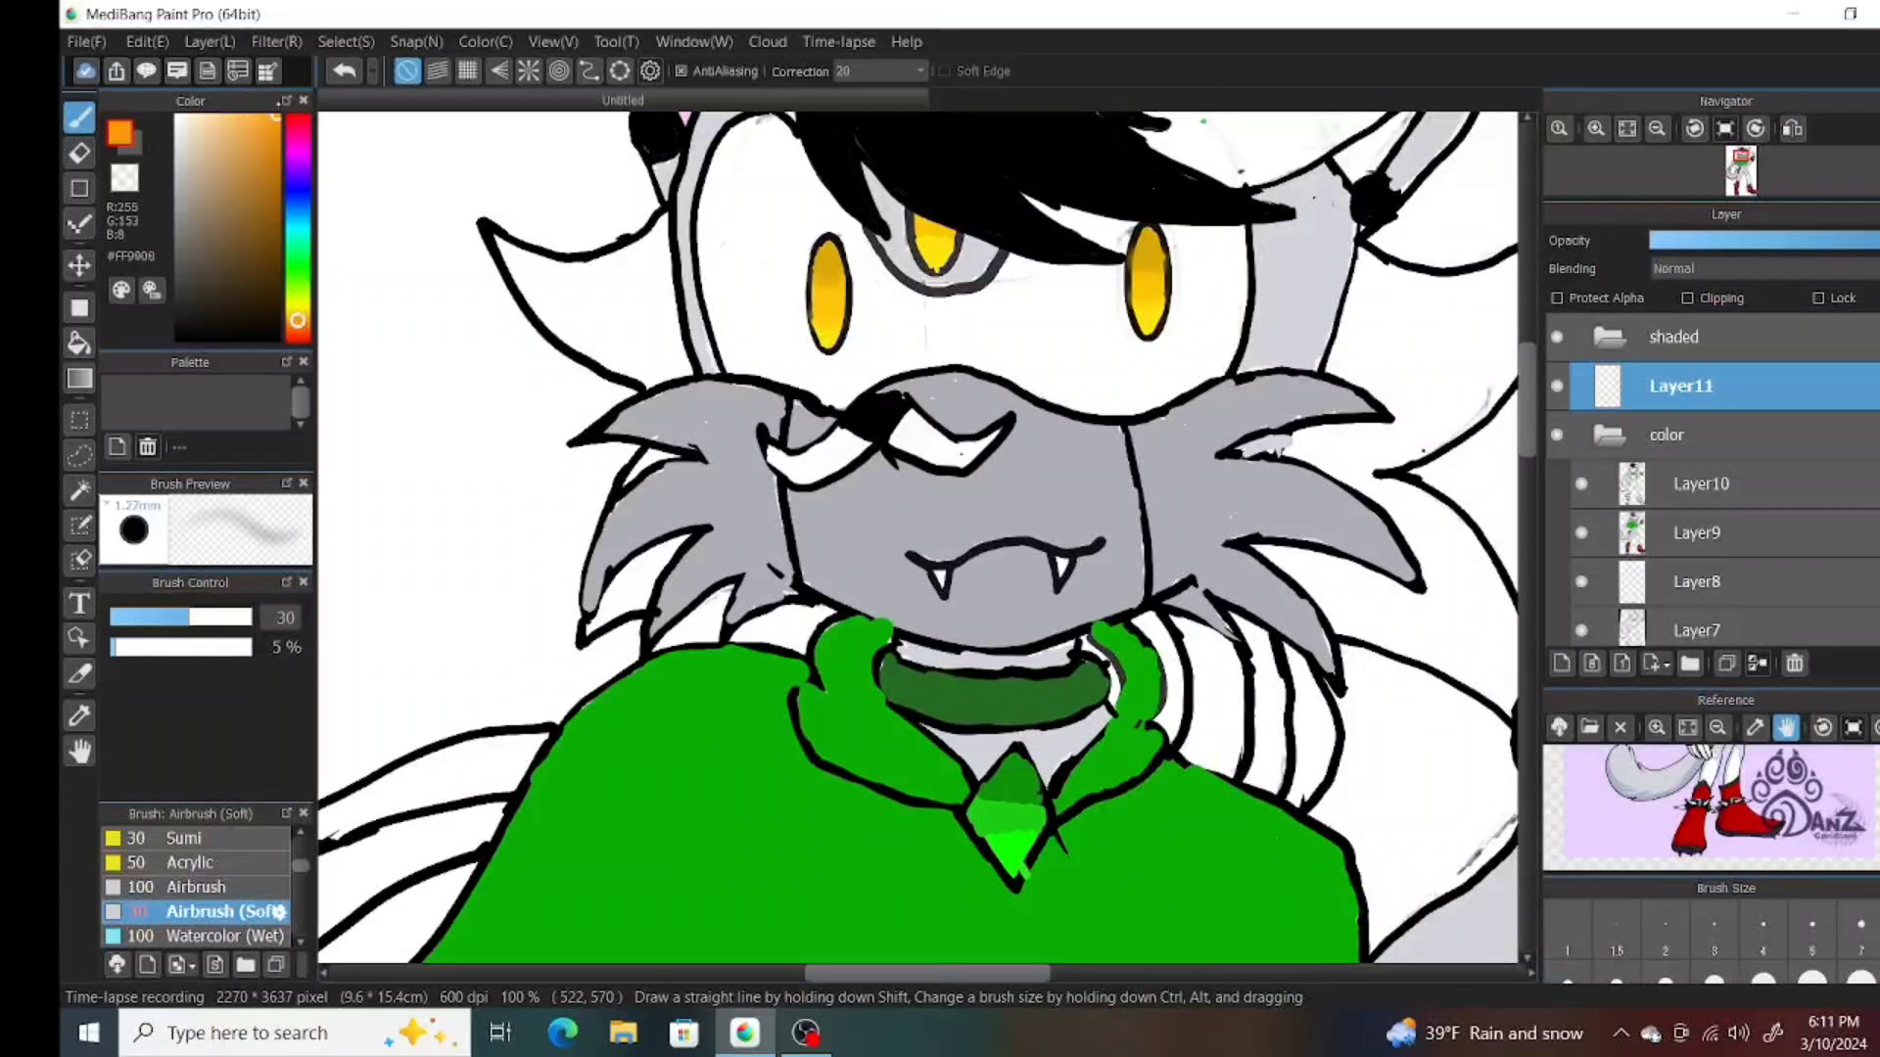
pyautogui.click(273, 117)
pyautogui.moveTo(842, 315); pyautogui.dragTo(844, 343)
# Draw solid black oval pupils in both main eyes with Pen (Sharp) and the ellipse snap.
pyautogui.click(620, 71)
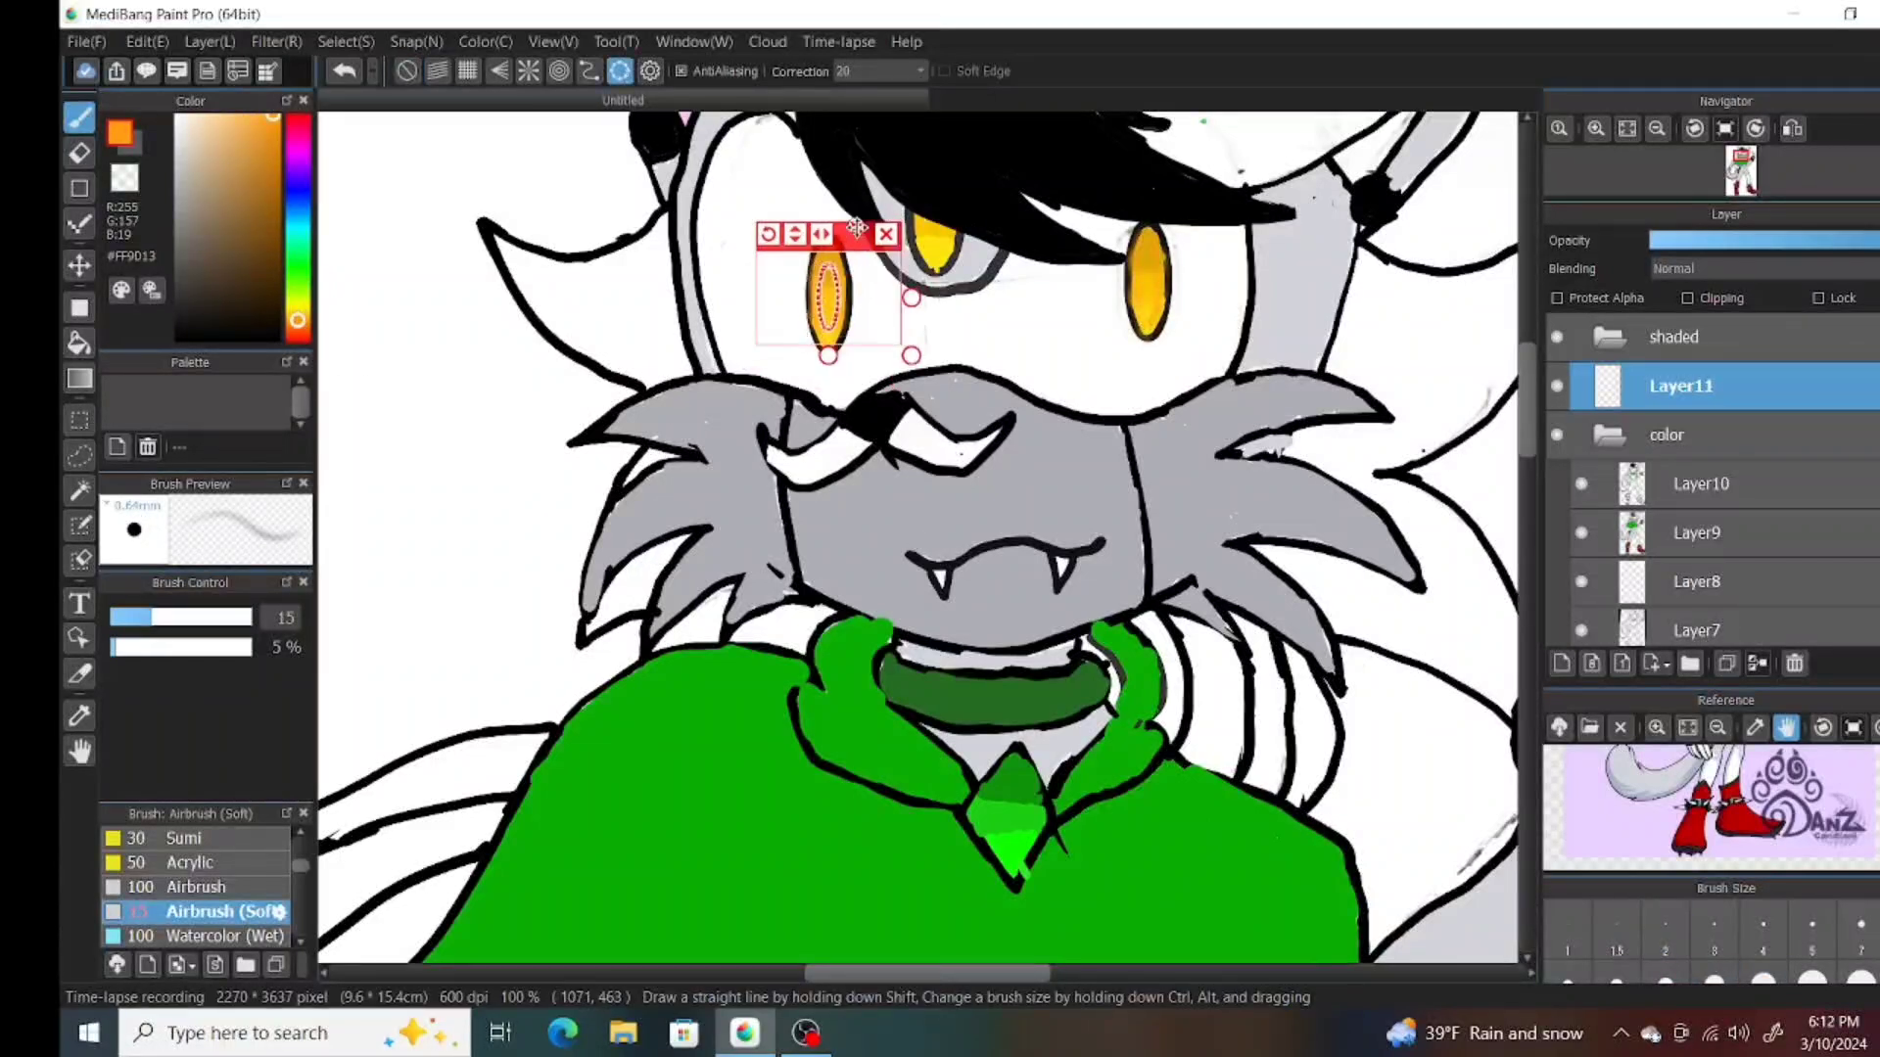
pyautogui.click(213, 862)
pyautogui.click(177, 338)
pyautogui.moveTo(828, 258)
pyautogui.mouseDown()
pyautogui.moveTo(832, 329)
pyautogui.moveTo(1175, 210)
pyautogui.moveTo(1148, 322)
pyautogui.moveTo(1150, 252)
pyautogui.mouseUp()
# Turn snapping off and paint white #FFFFFF highlights inside both black pupils.
pyautogui.click(406, 71)
pyautogui.press('x')
pyautogui.moveTo(828, 292); pyautogui.dragTo(832, 308)
pyautogui.moveTo(1148, 306)
pyautogui.mouseDown()
pyautogui.moveTo(1146, 289)
pyautogui.moveTo(1163, 300)
pyautogui.mouseUp()
# Softly shade and highlight the forehead eye with Airbrush (Soft) at size 20.
pyautogui.scroll(-5, 196, 886)
pyautogui.click(215, 840)
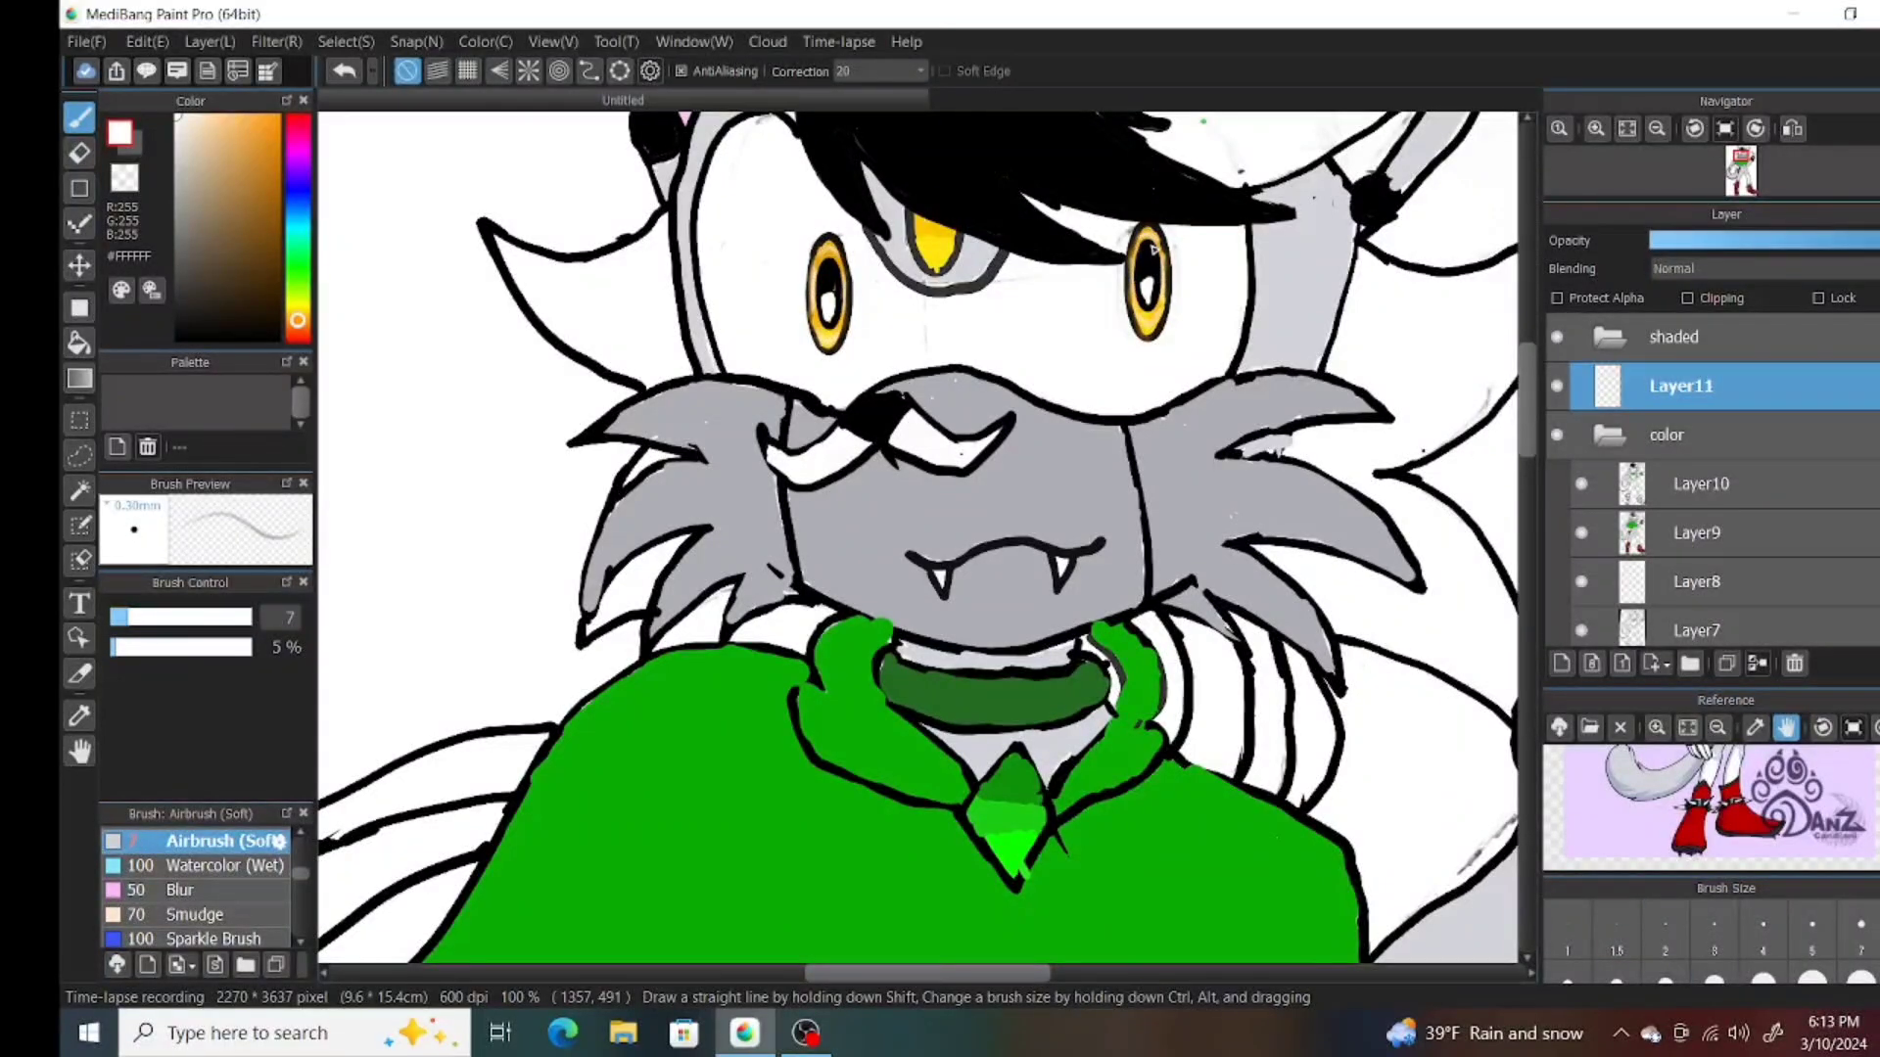
pyautogui.keyDown('alt'); pyautogui.click(921, 231); pyautogui.keyUp('alt')
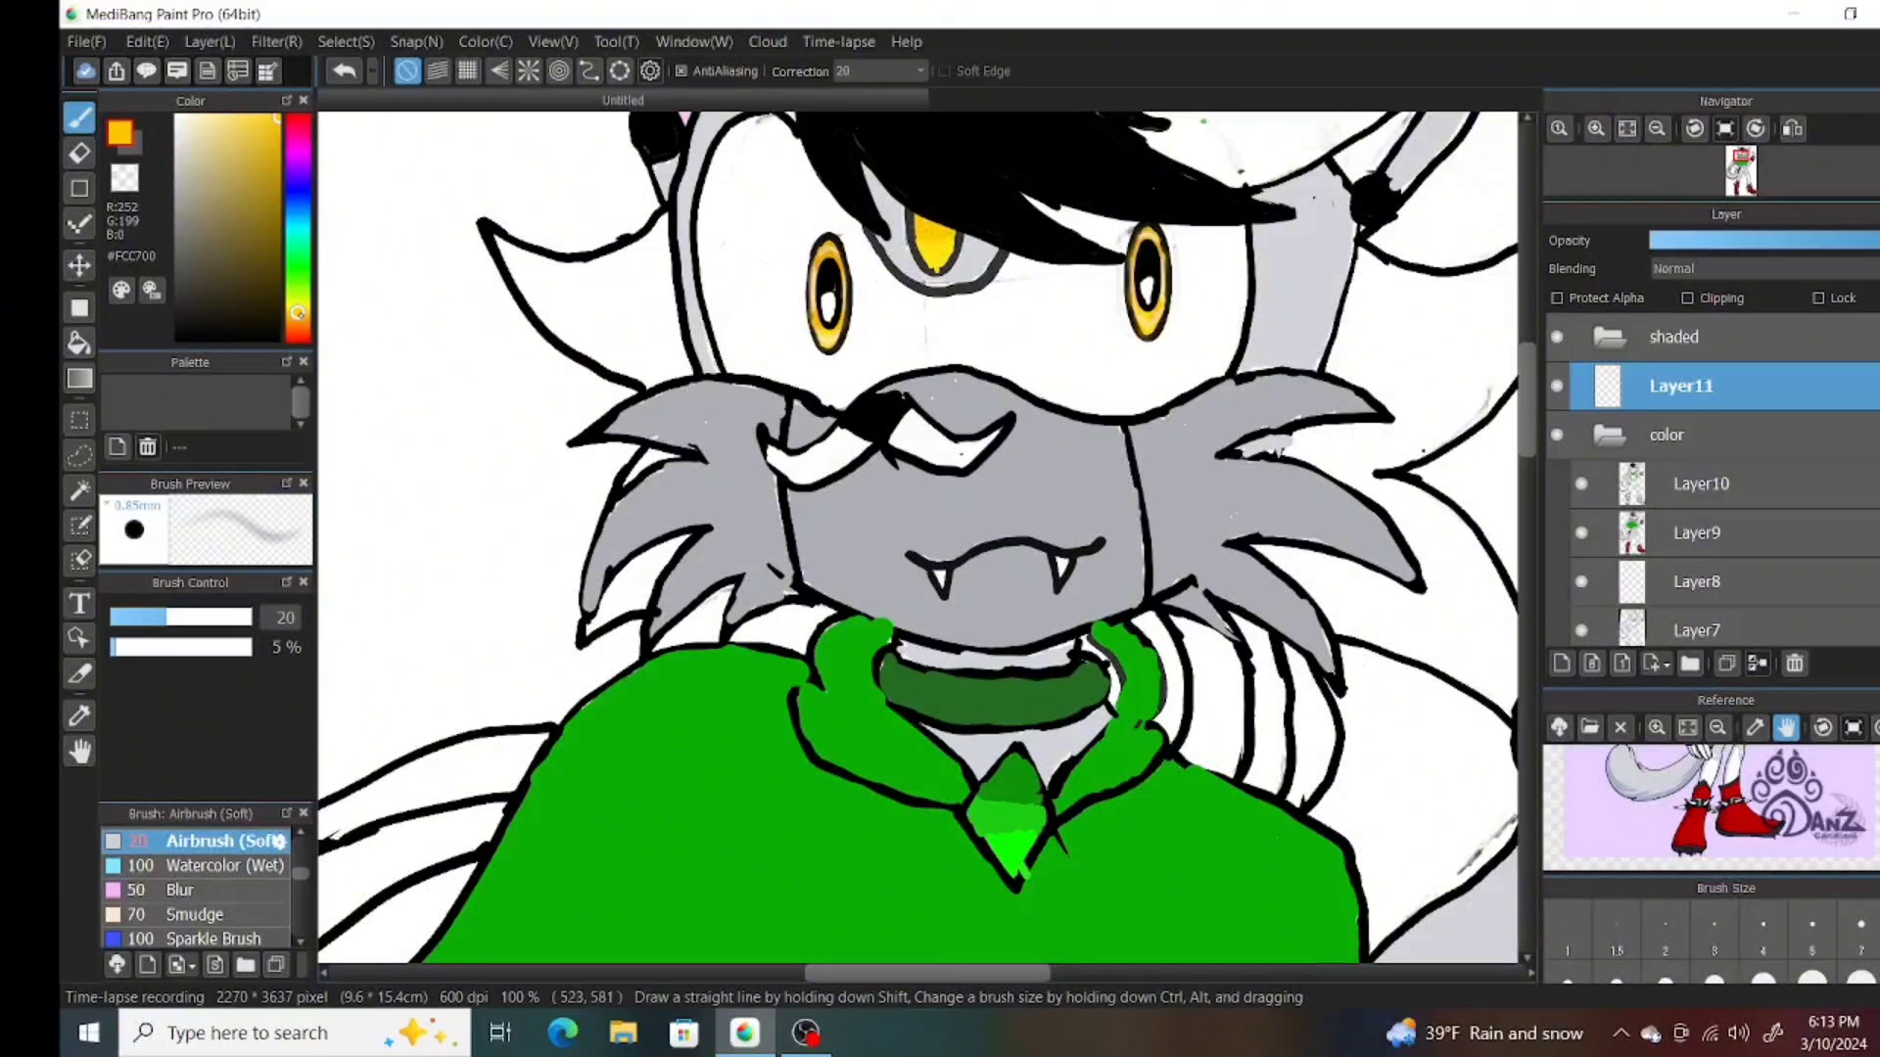
pyautogui.keyDown('alt'); pyautogui.click(925, 250); pyautogui.keyUp('alt')
pyautogui.moveTo(921, 220)
pyautogui.mouseDown()
pyautogui.moveTo(953, 235)
pyautogui.moveTo(920, 247)
pyautogui.mouseUp()
# Sample blue-grey #A5B0C7 from the reference image and airbrush soft shading along the edges of the cheek fur.
pyautogui.keyDown('alt'); pyautogui.click(940, 284); pyautogui.keyUp('alt')
pyautogui.keyDown('alt'); pyautogui.click(788, 555); pyautogui.keyUp('alt')
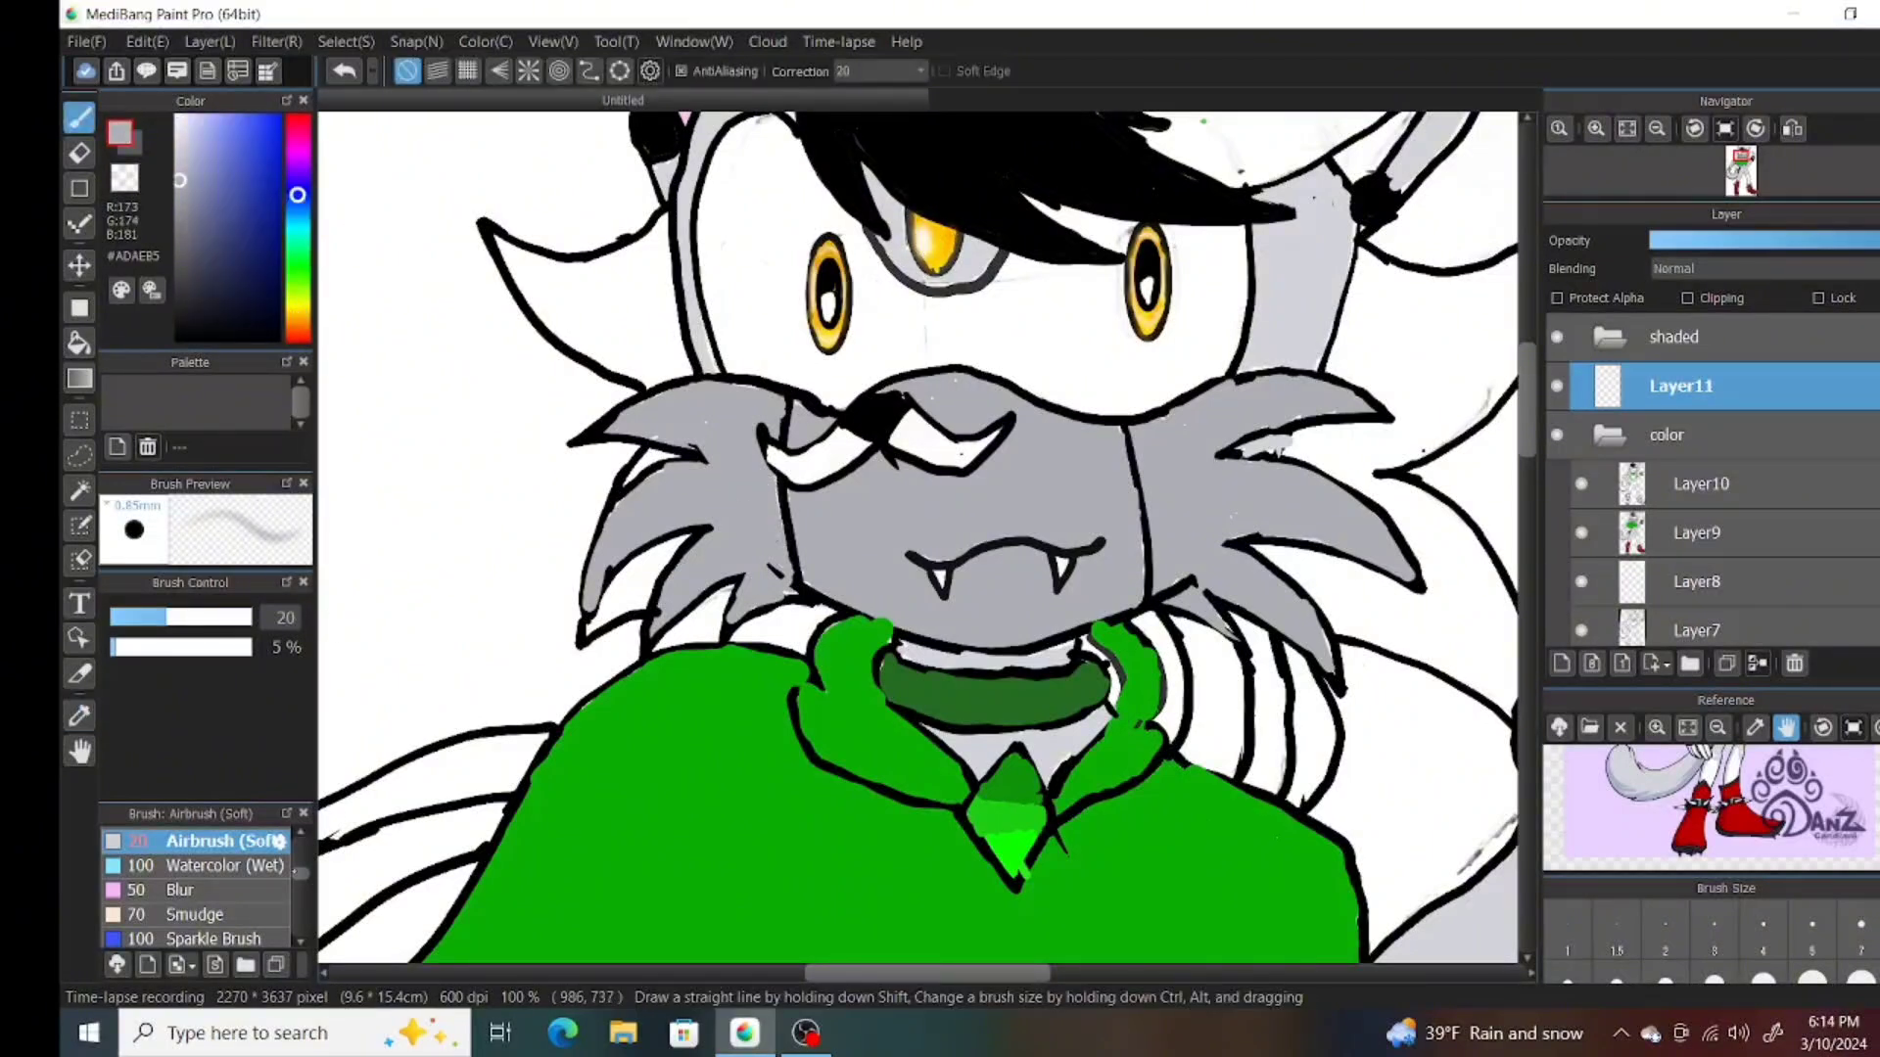
pyautogui.press('p')
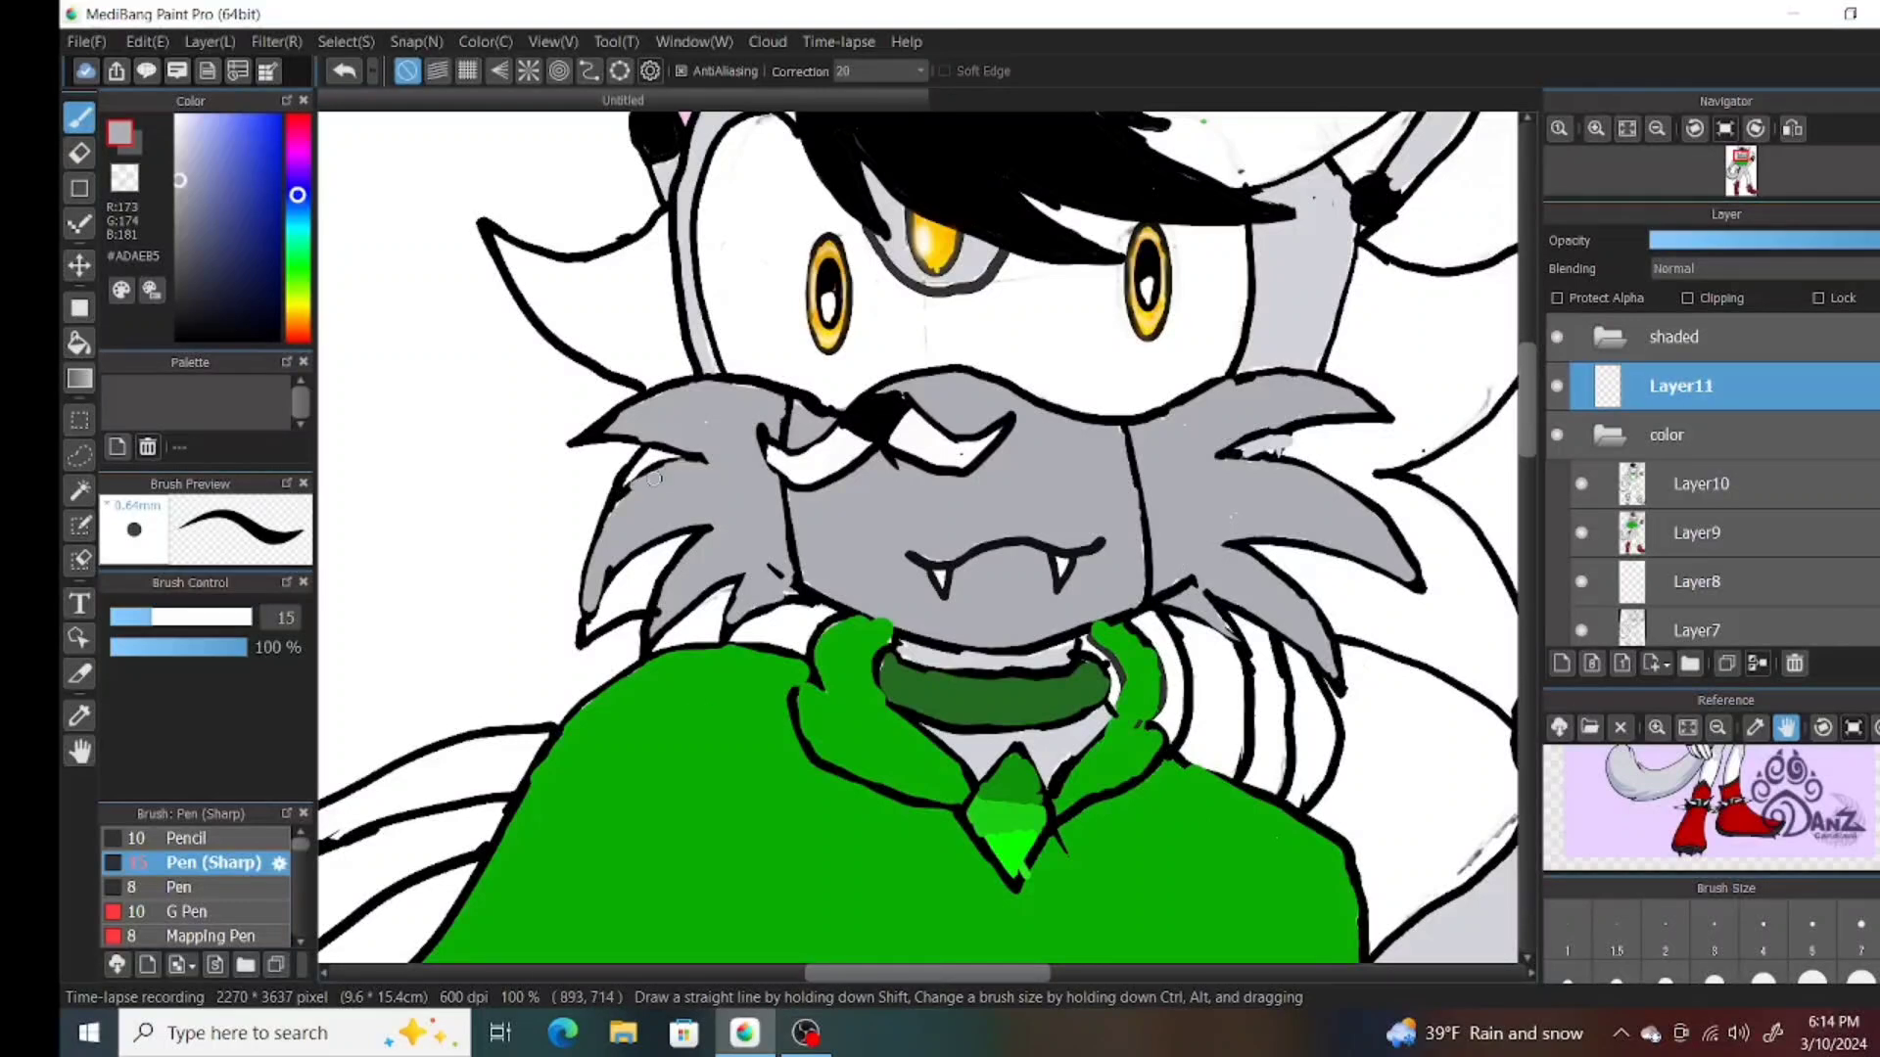
pyautogui.keyDown('alt'); pyautogui.click(712, 459); pyautogui.keyUp('alt')
pyautogui.scroll(-3, 196, 887)
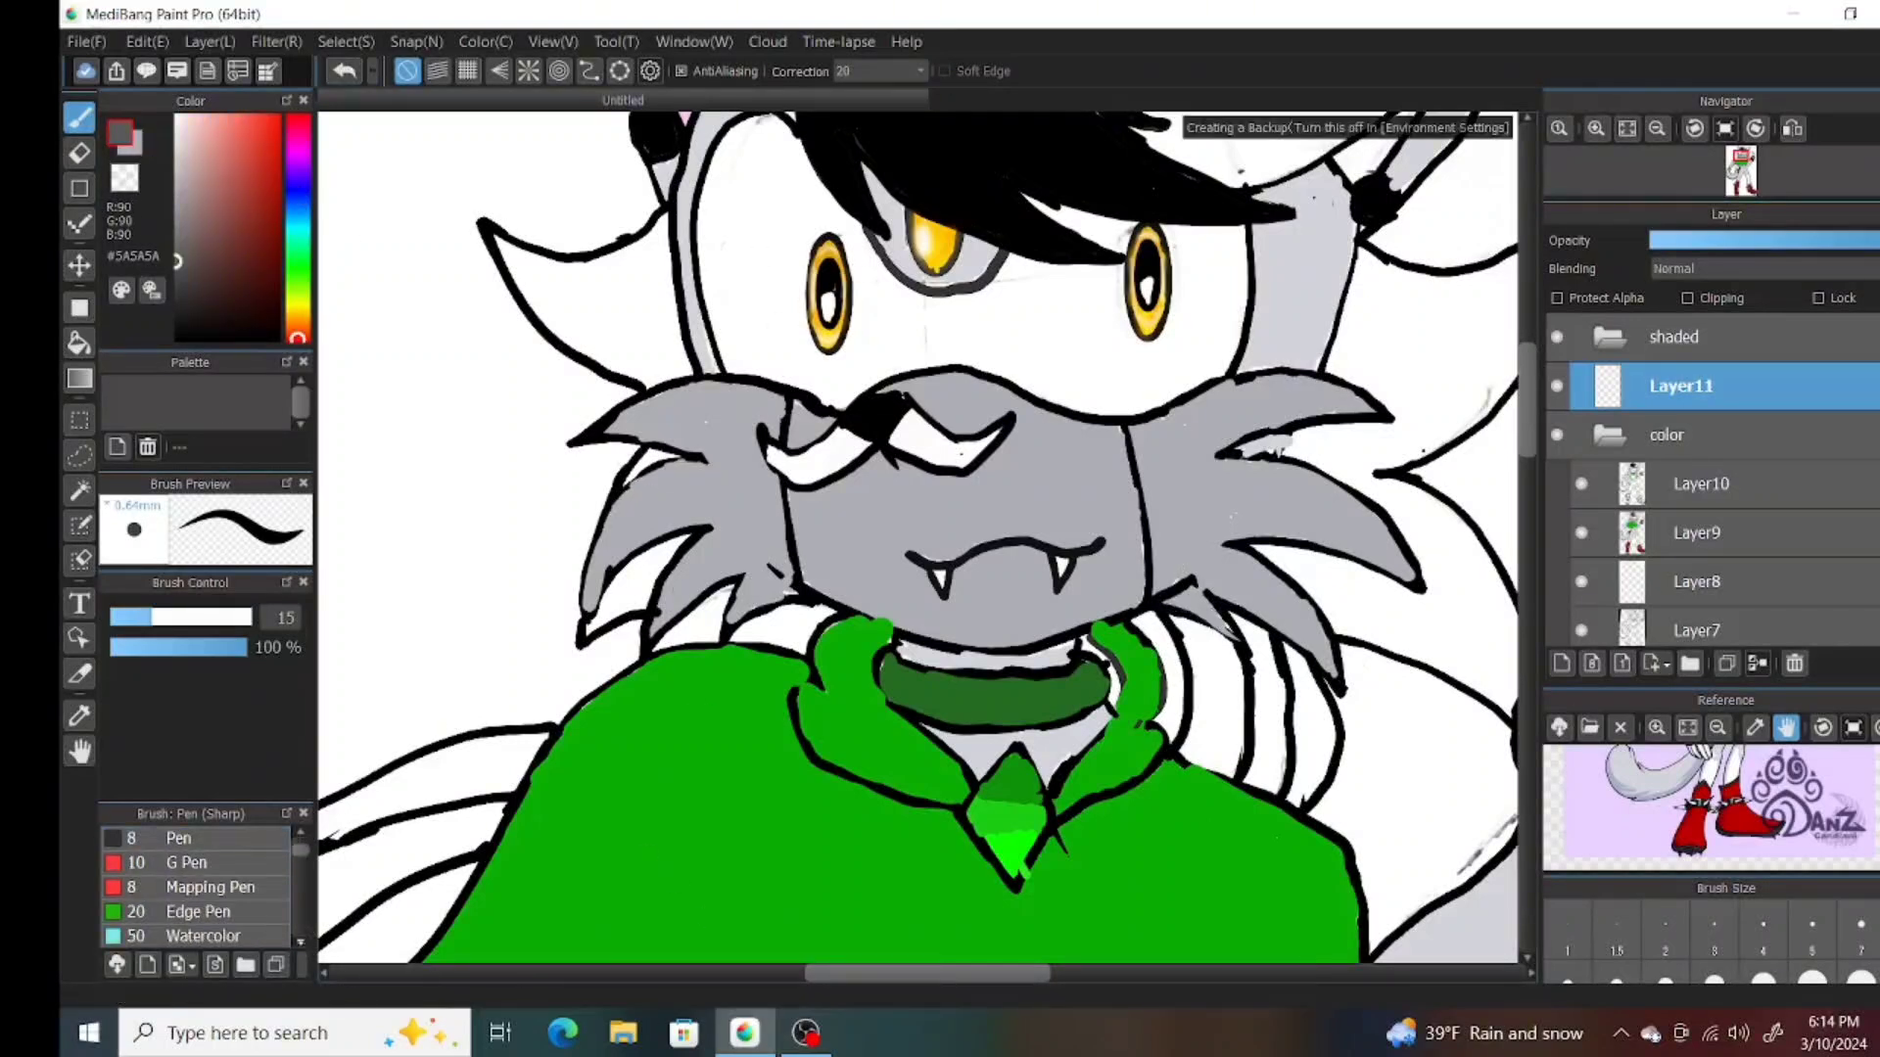
pyautogui.scroll(3, 196, 886)
pyautogui.click(196, 838)
pyautogui.keyDown('alt'); pyautogui.click(1256, 614); pyautogui.keyUp('alt')
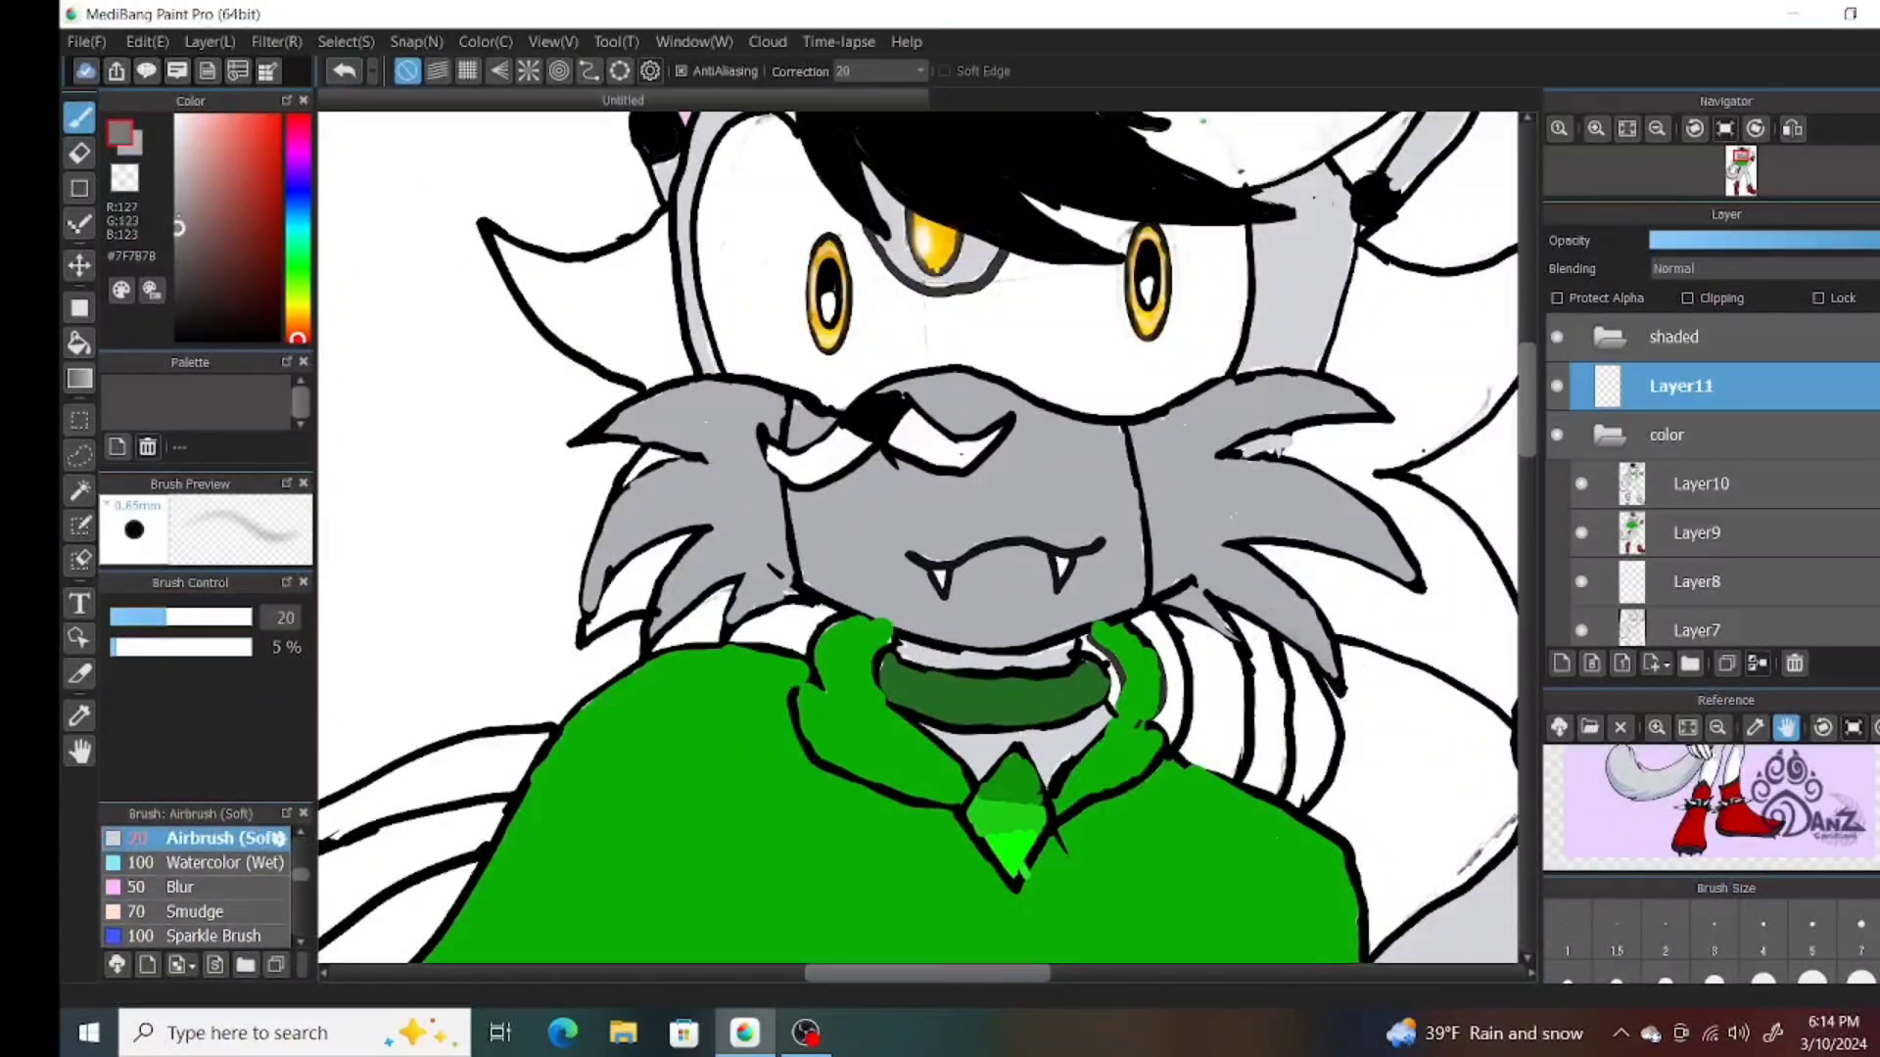
pyautogui.press('alt')
pyautogui.press('b')
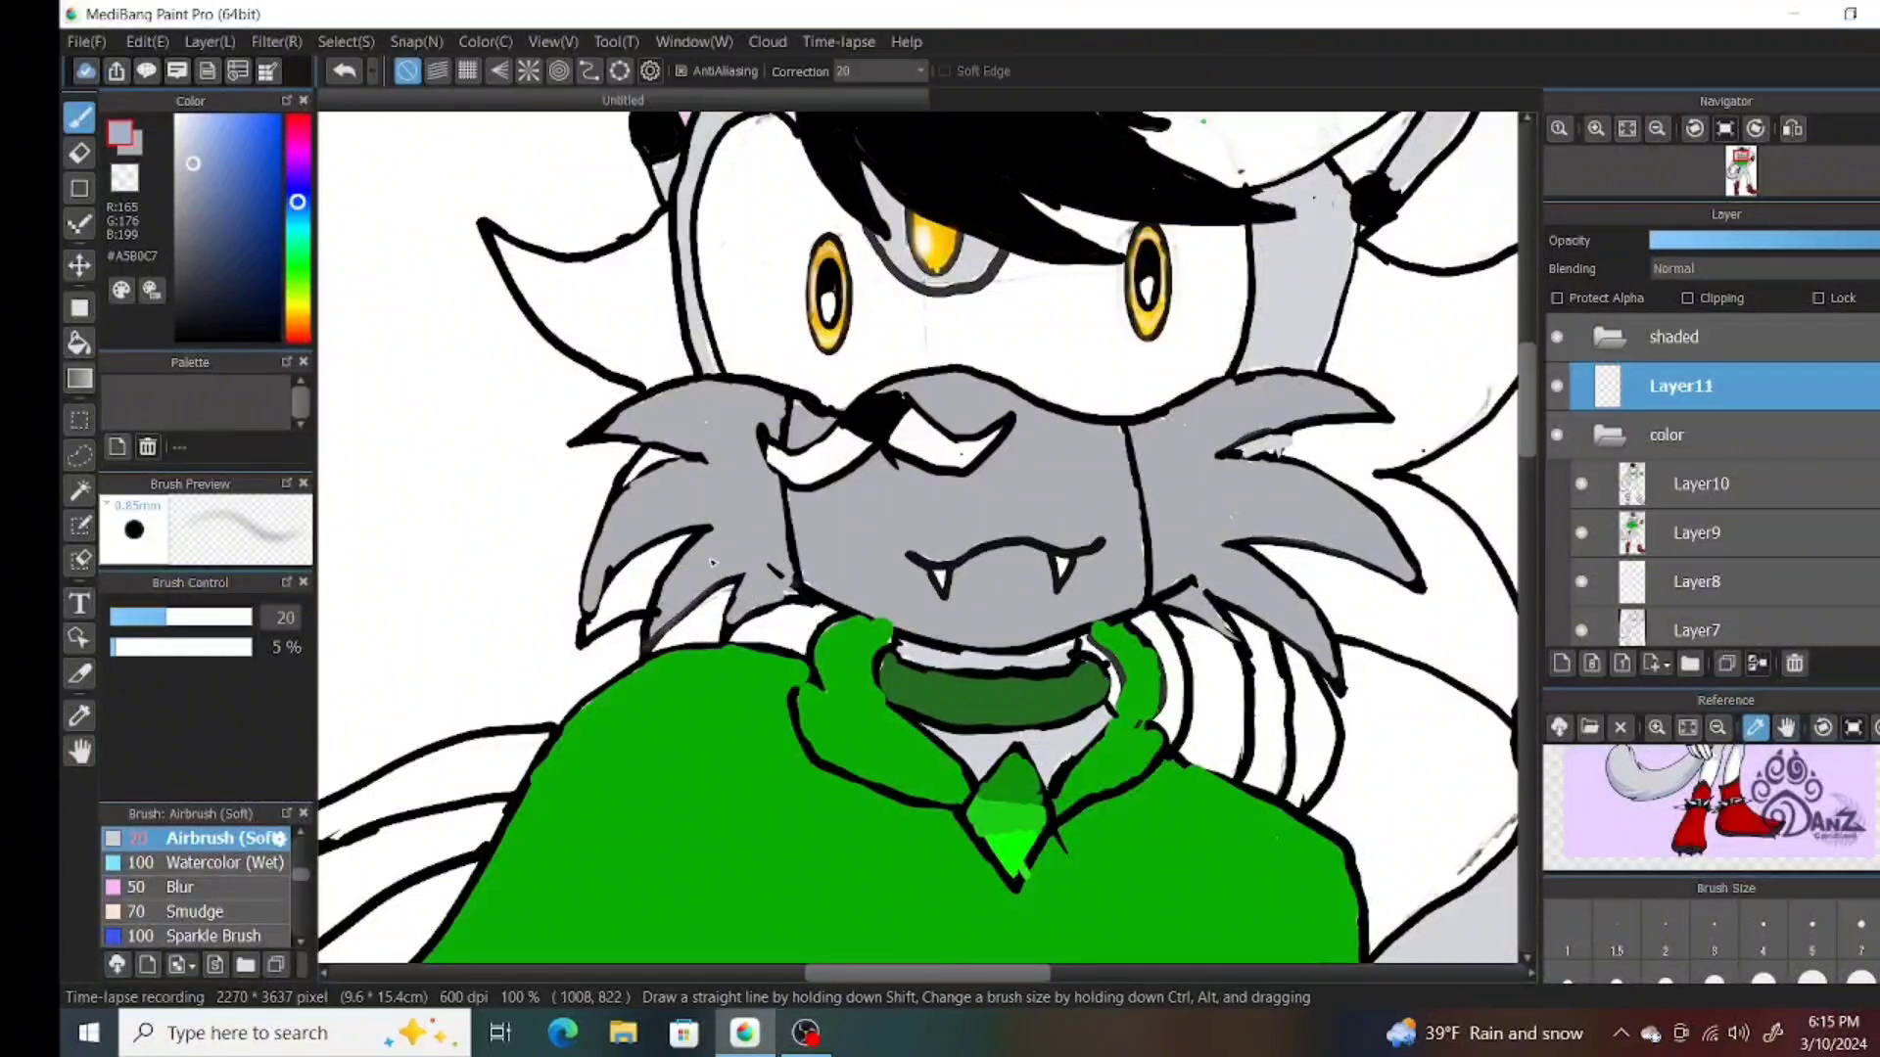
# Airbrush grey #878787 shading along the muzzle's upper edge and add soft lighter tones over the cheek fur tufts.
pyautogui.keyDown('alt'); pyautogui.click(901, 392); pyautogui.keyUp('alt')
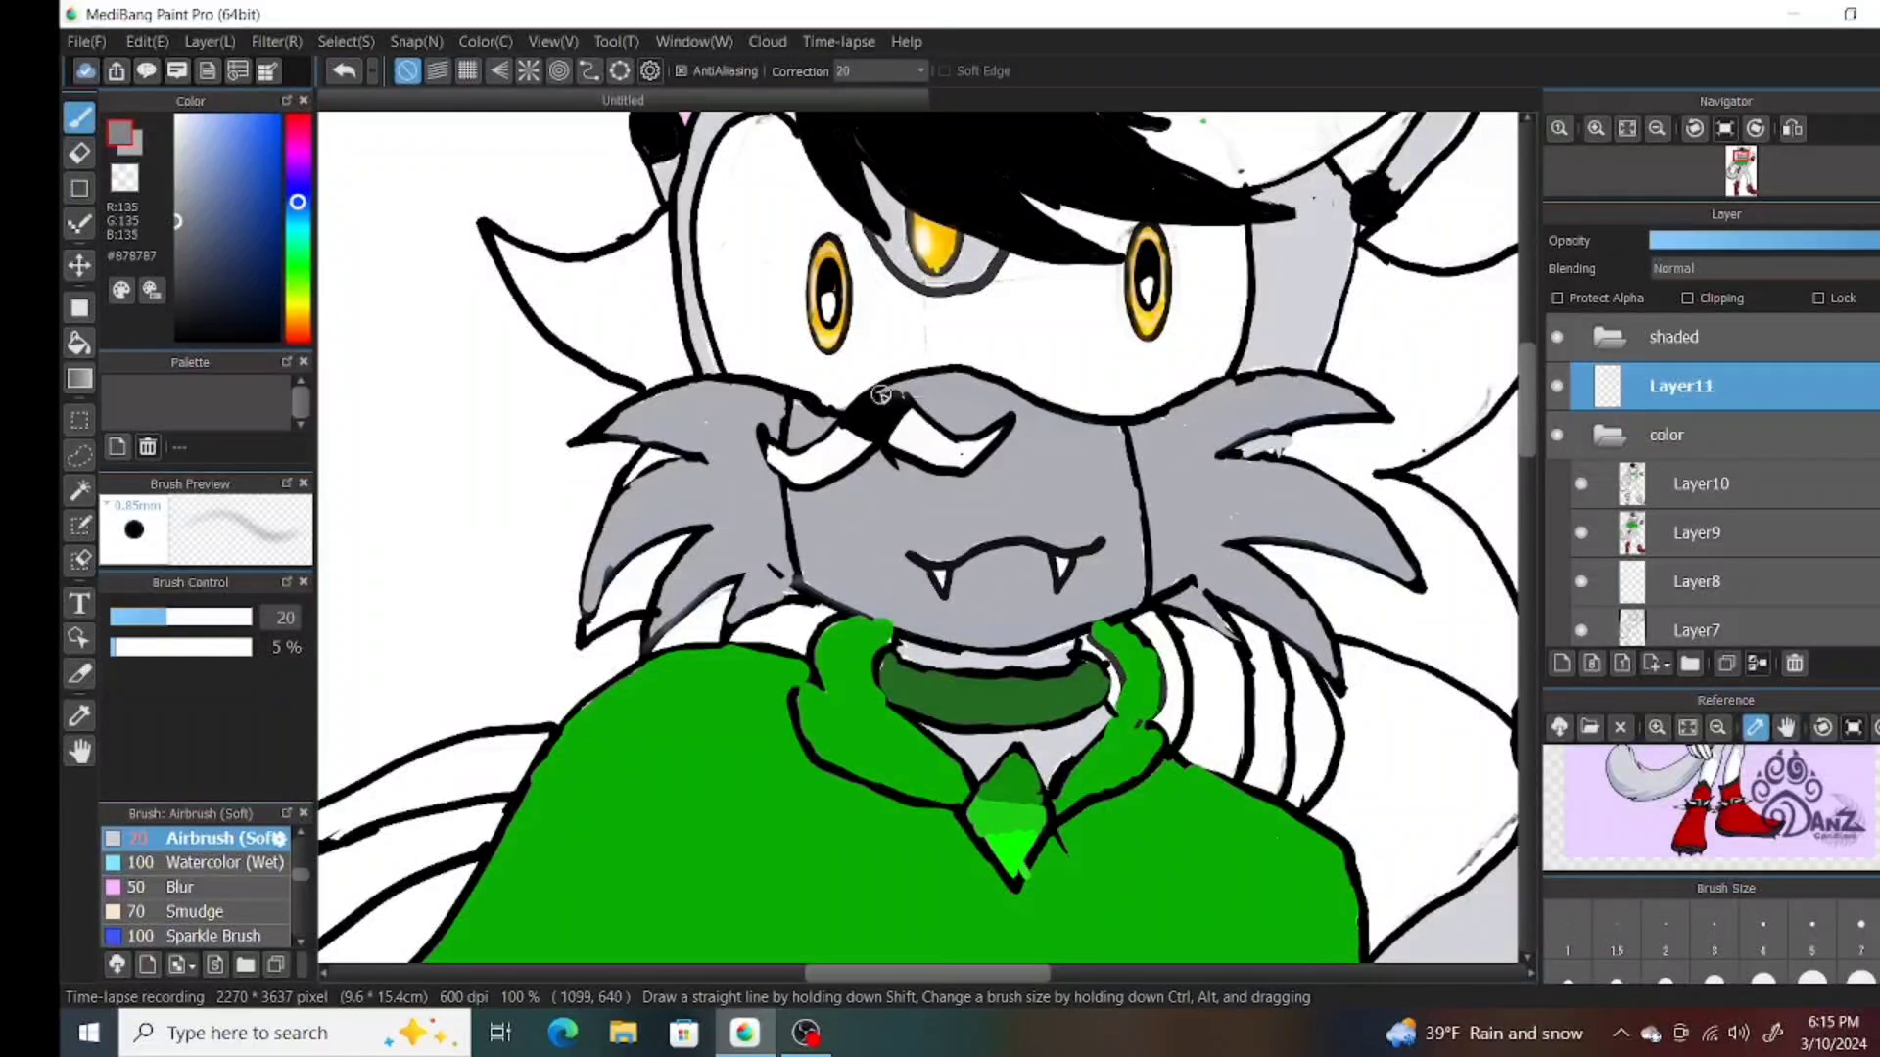
pyautogui.moveTo(872, 387)
pyautogui.mouseDown()
pyautogui.moveTo(971, 391)
pyautogui.moveTo(1120, 438)
pyautogui.mouseUp()
pyautogui.keyDown('alt'); pyautogui.click(781, 400); pyautogui.keyUp('alt')
pyautogui.moveTo(686, 401)
pyautogui.mouseDown()
pyautogui.moveTo(636, 470)
pyautogui.moveTo(617, 578)
pyautogui.moveTo(665, 617)
pyautogui.mouseUp()
pyautogui.scroll(3, 1322, 440)
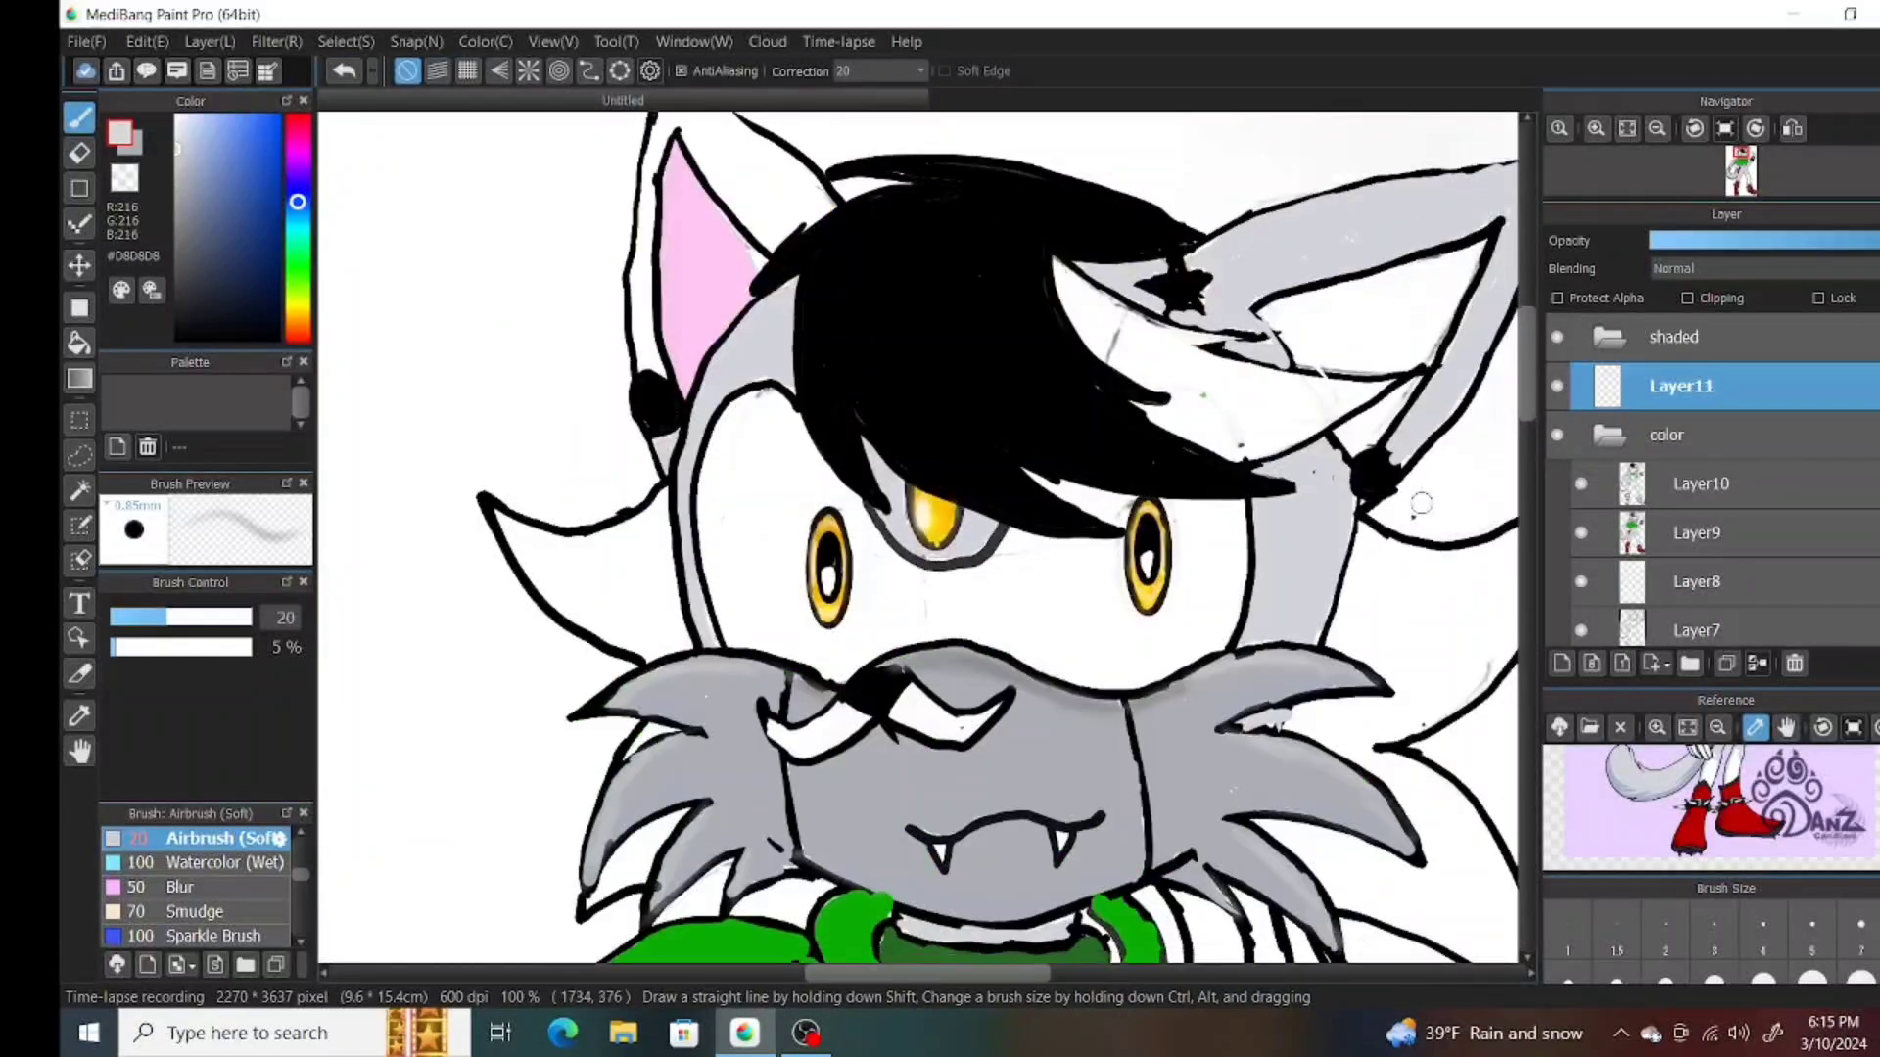
# Airbrush blue-grey #A5B0C7 from the reference onto the large ear's rim and pick up the pale grey #EBEBED.
pyautogui.click(1617, 771)
pyautogui.press('b')
pyautogui.hscroll(3, 1168, 310)
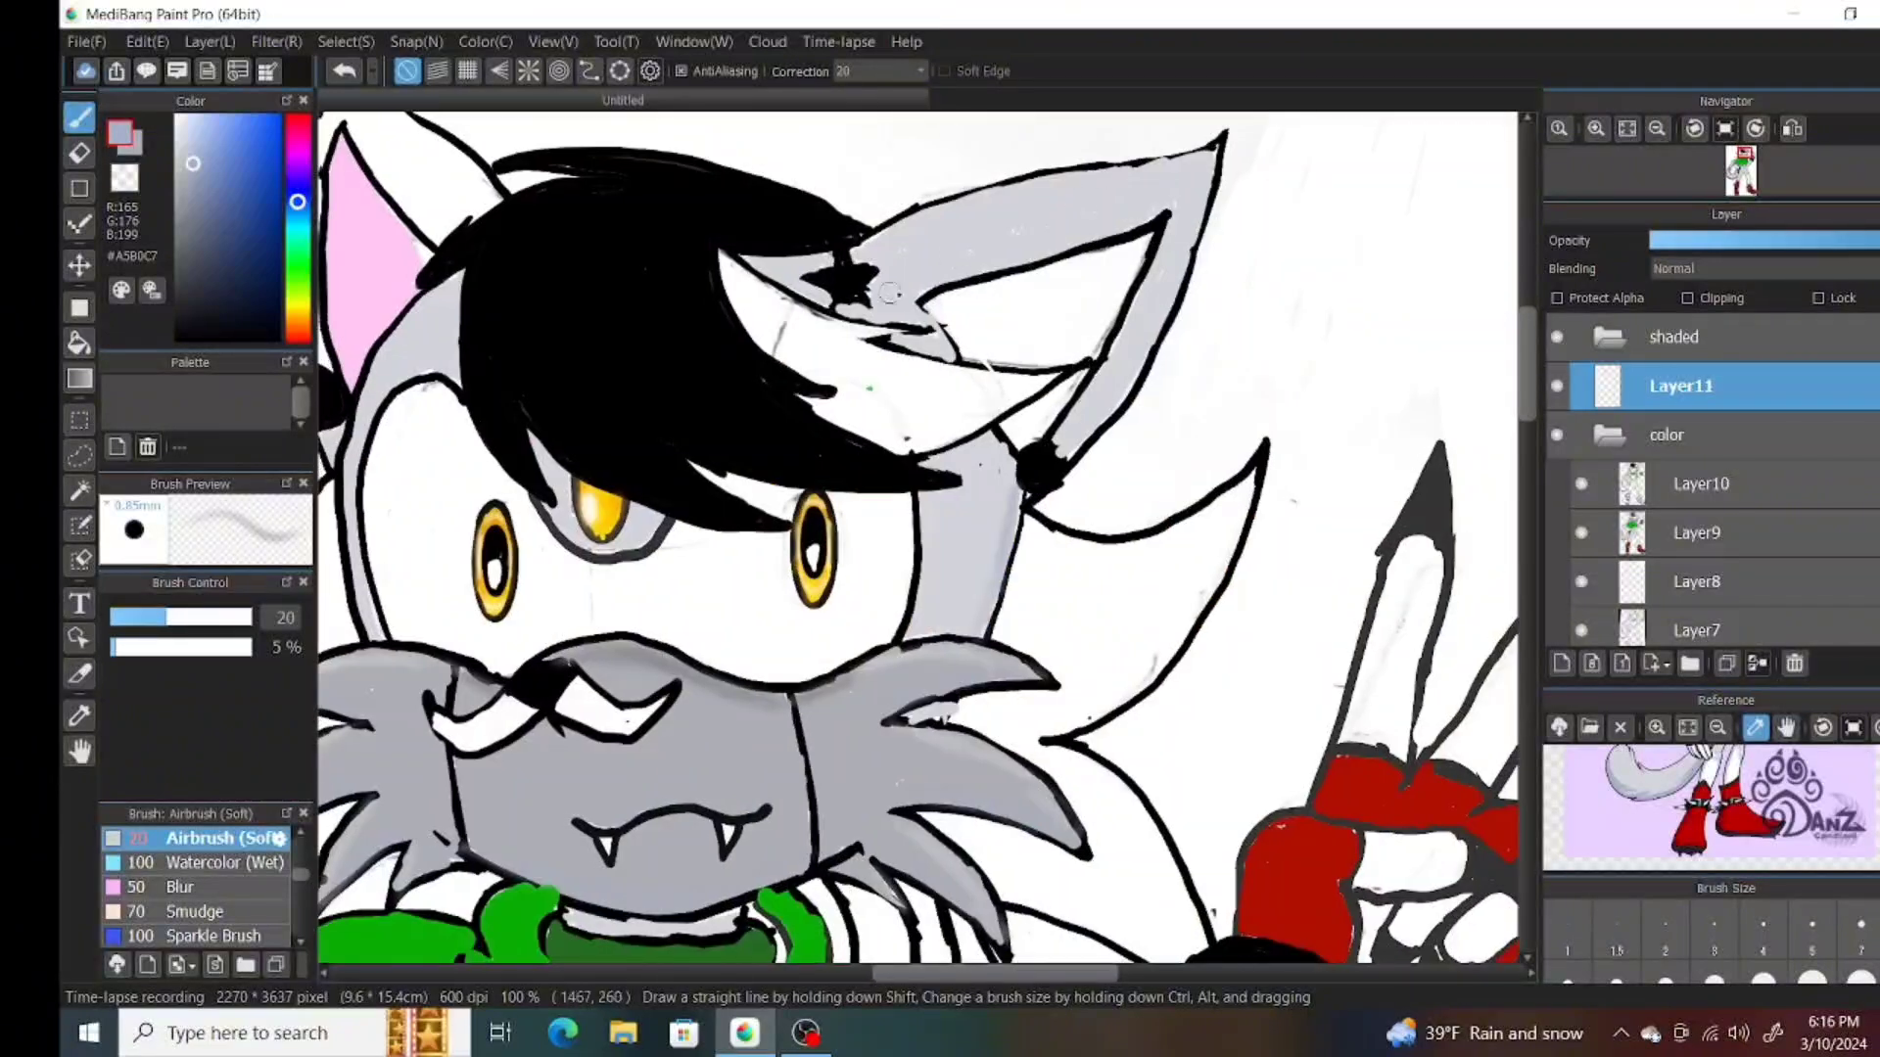
pyautogui.moveTo(1169, 310); pyautogui.dragTo(1131, 395)
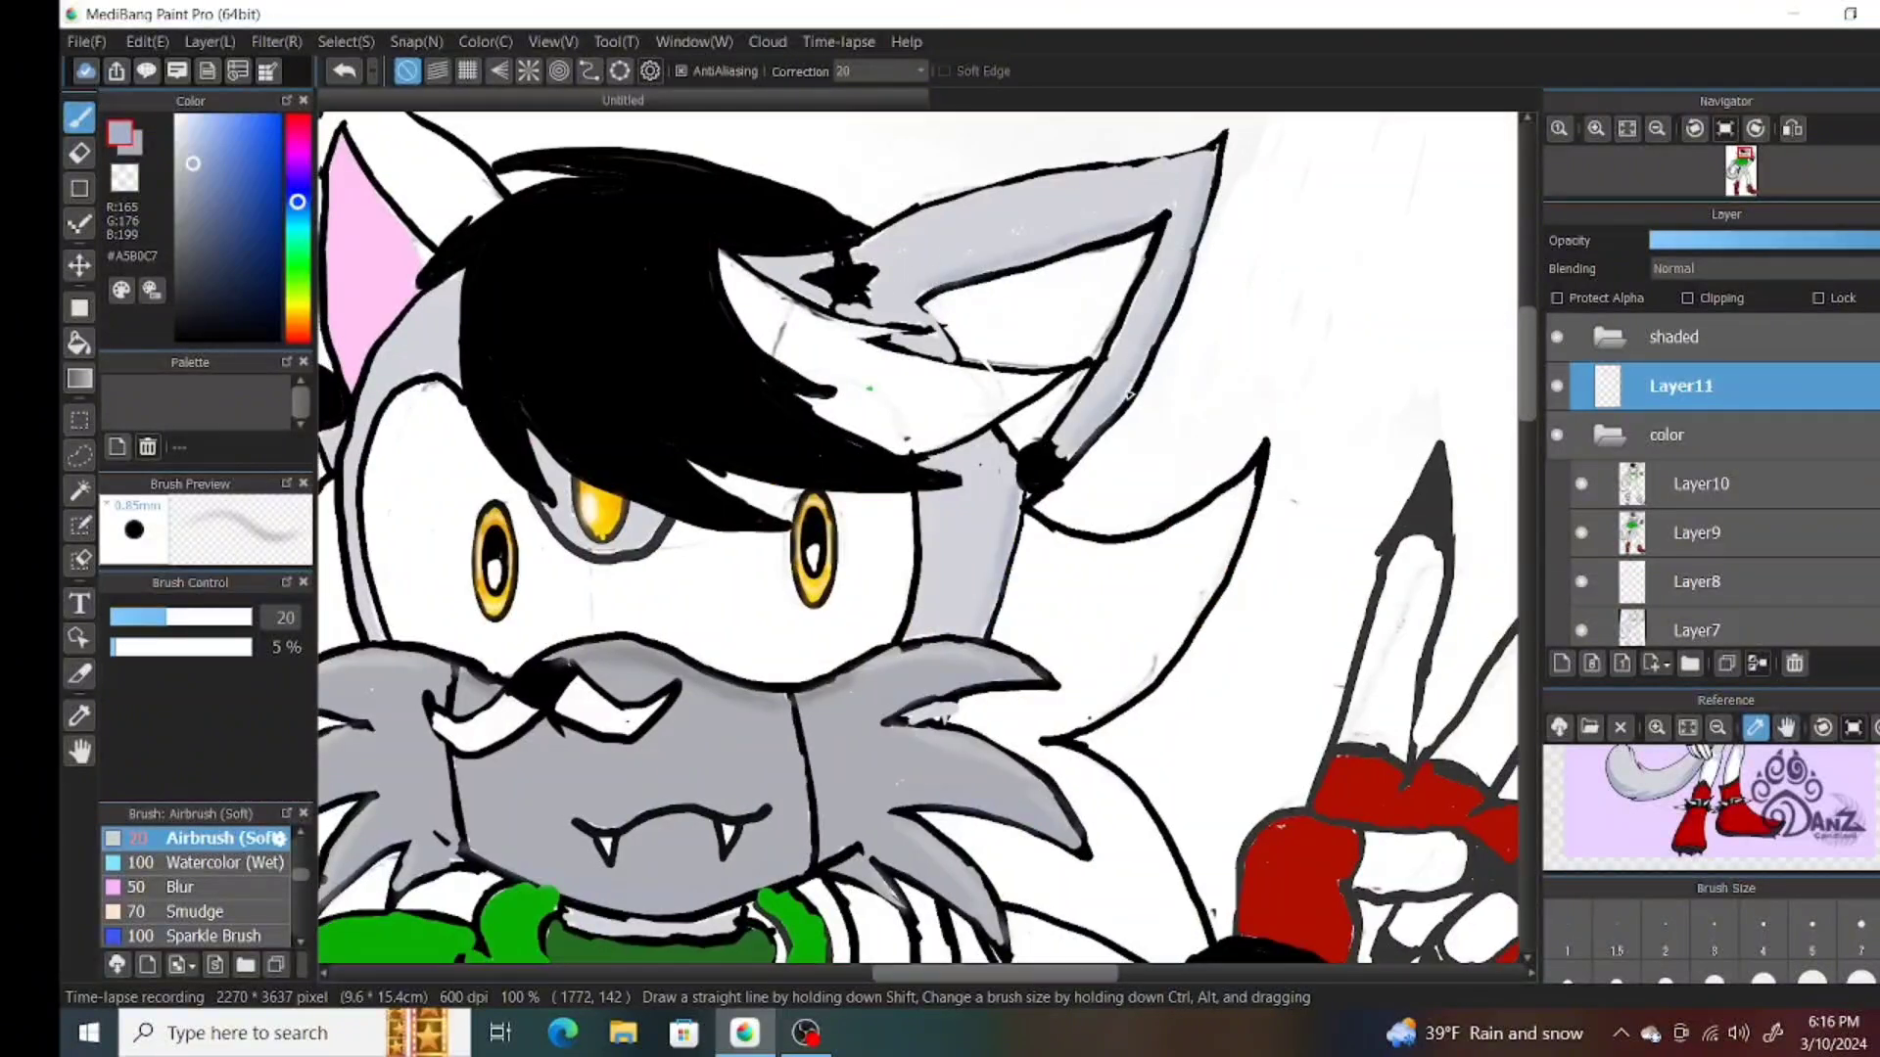
pyautogui.scroll(2, 920, 538)
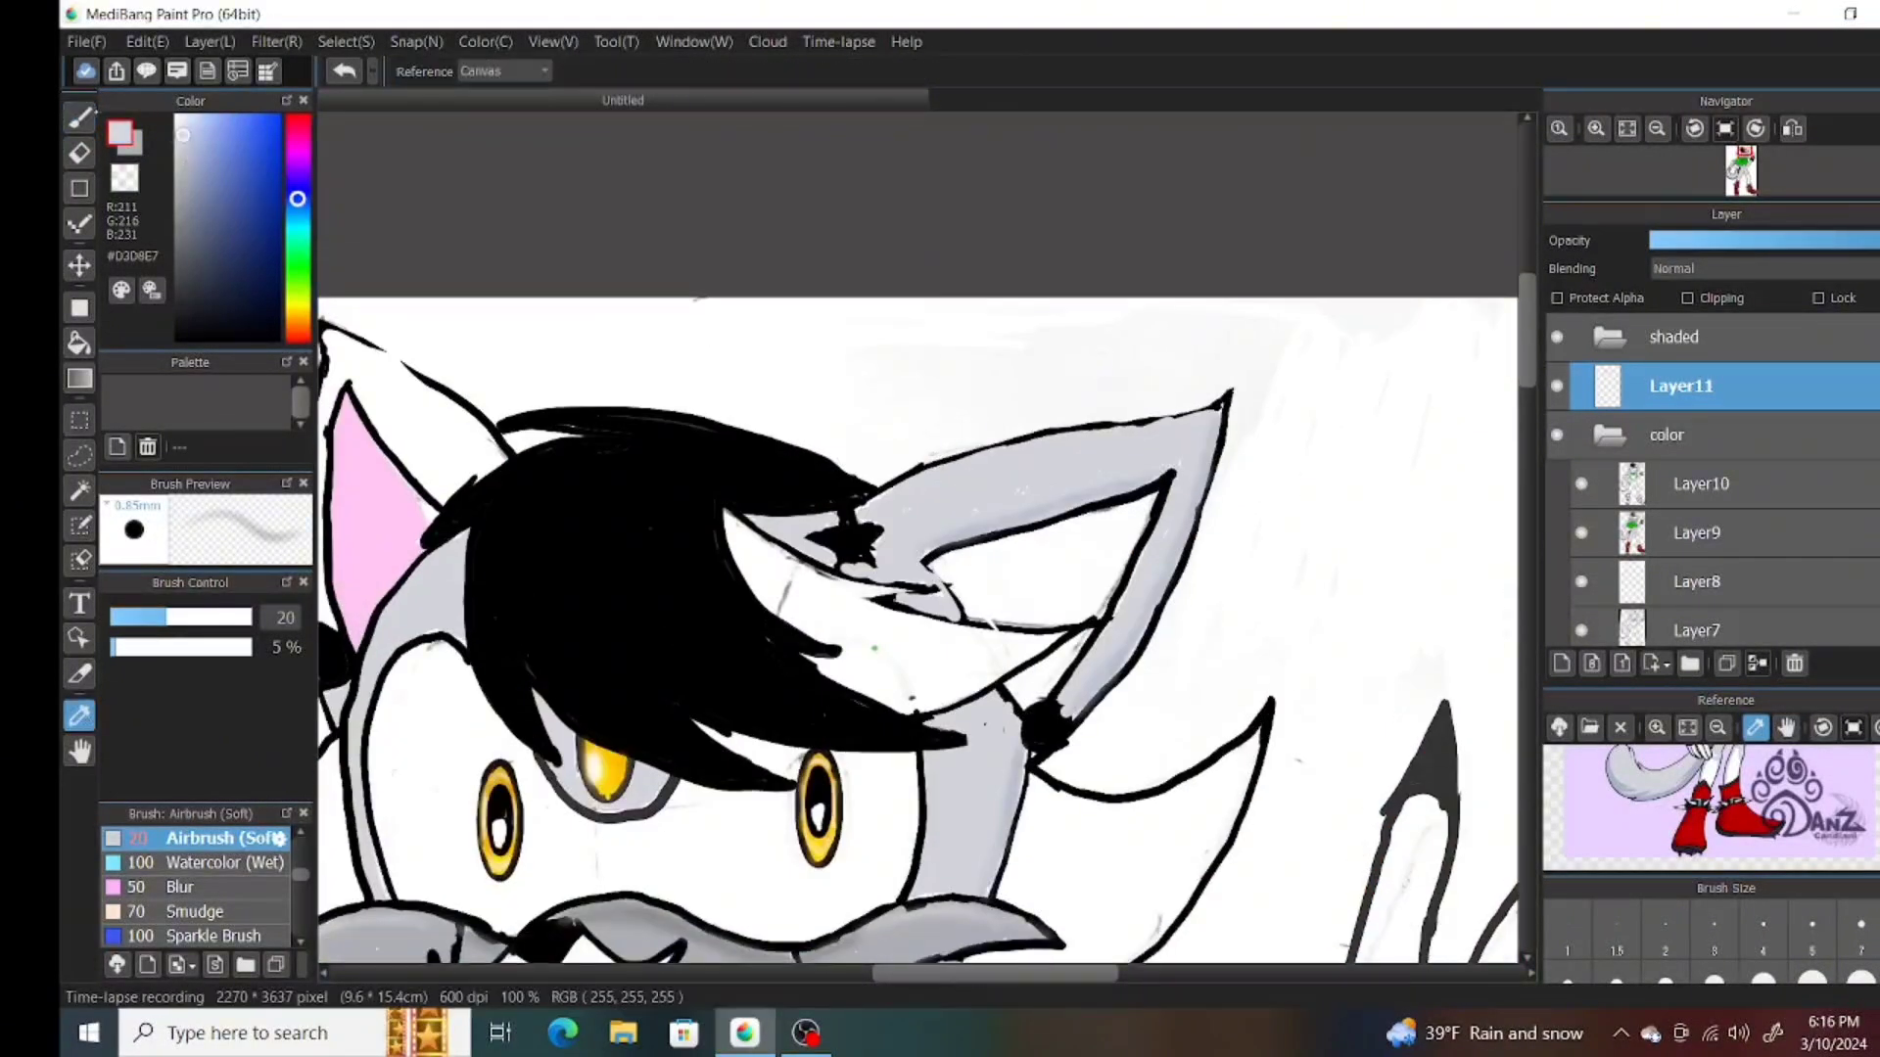
pyautogui.keyDown('alt'); pyautogui.click(721, 390); pyautogui.keyUp('alt')
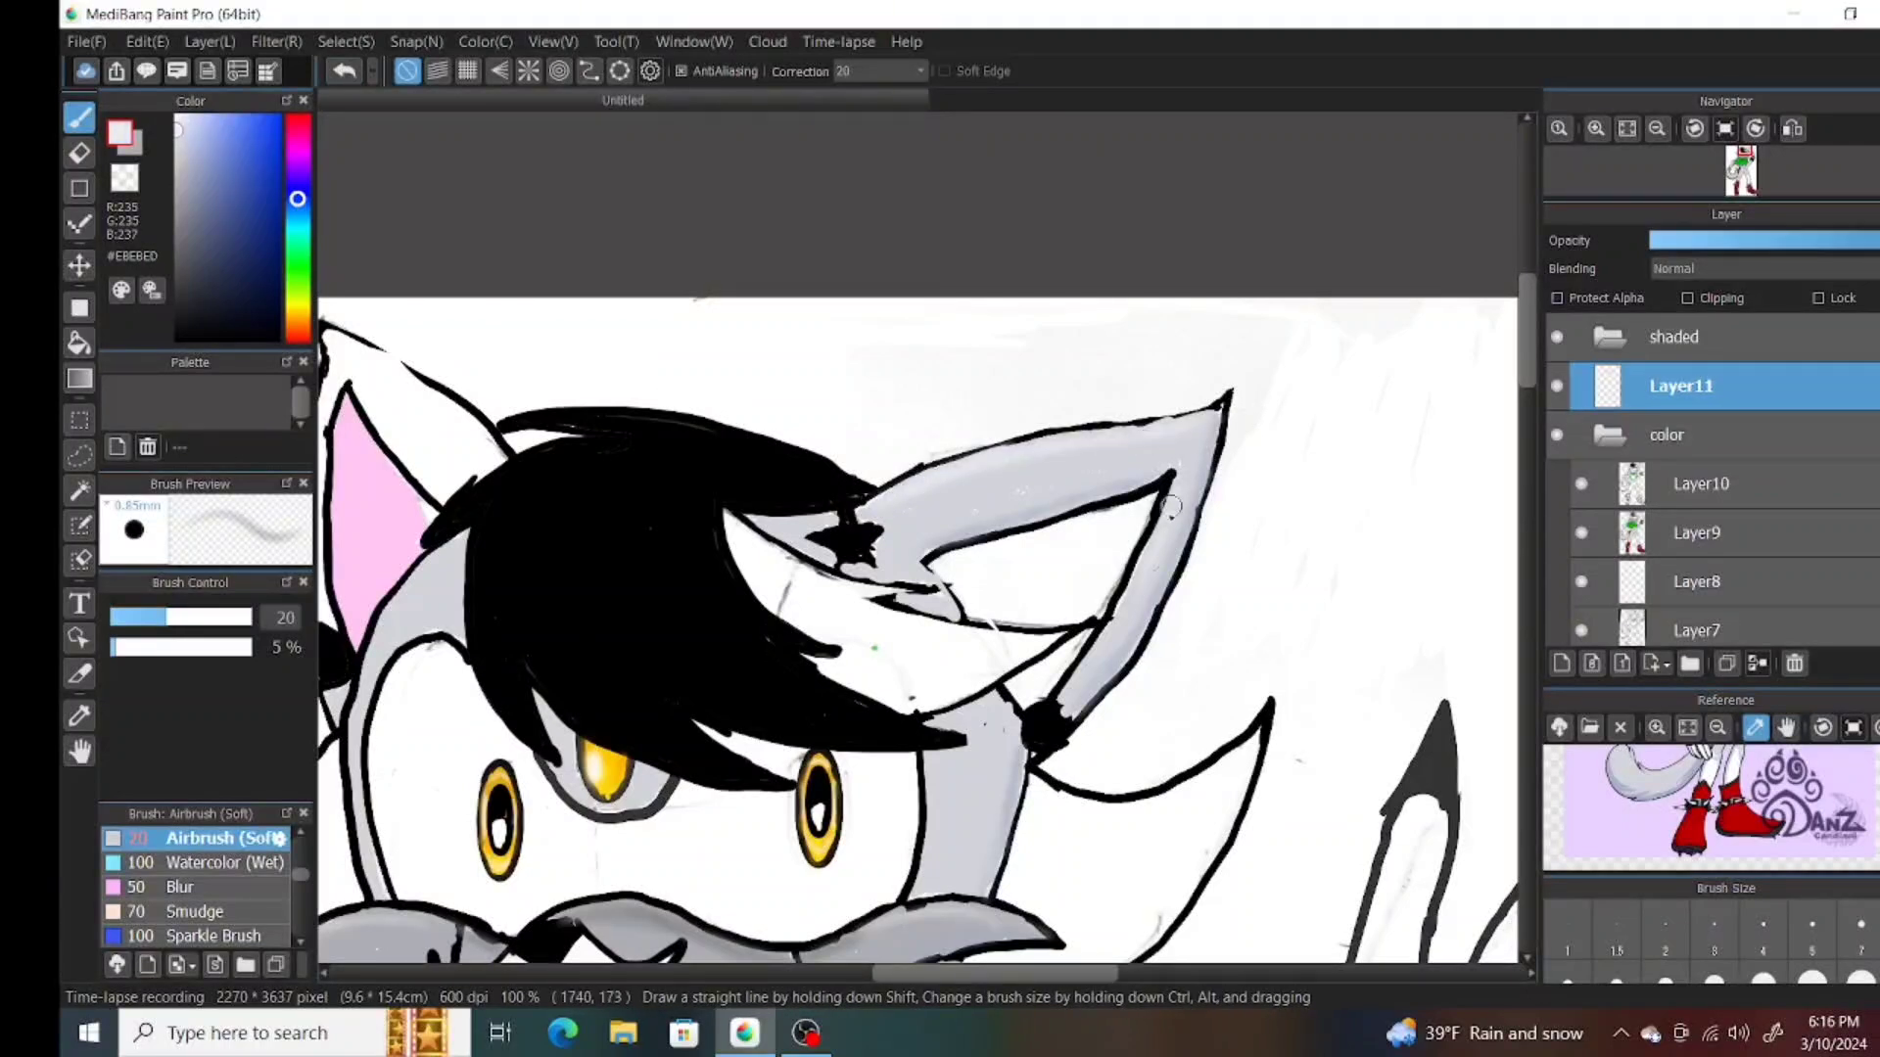
# Shade the small pink ear's white rim softly with light blue #C7D4E9 from the reference and light grey #E4E4E4.
pyautogui.hscroll(-3, 920, 627)
pyautogui.click(79, 715)
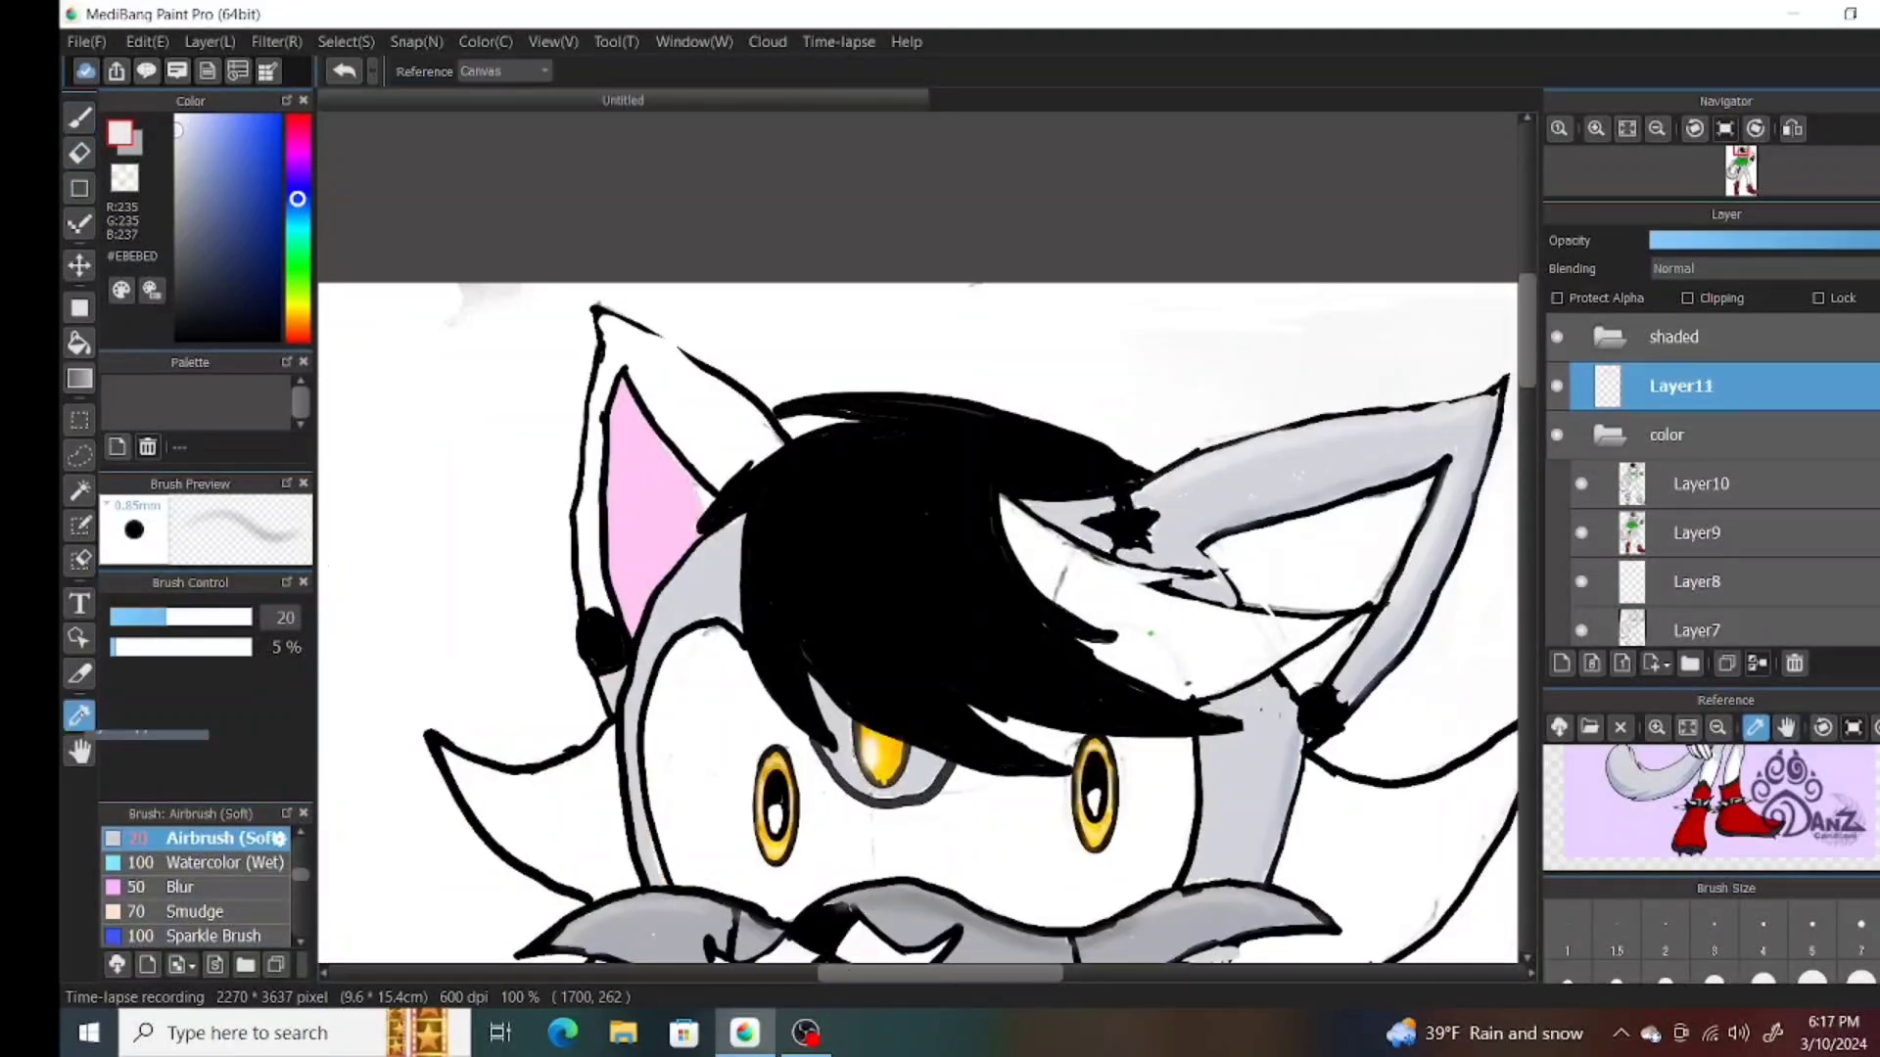
pyautogui.moveTo(1723, 764); pyautogui.dragTo(1720, 816)
pyautogui.click(1755, 727)
pyautogui.click(1720, 827)
pyautogui.click(1724, 840)
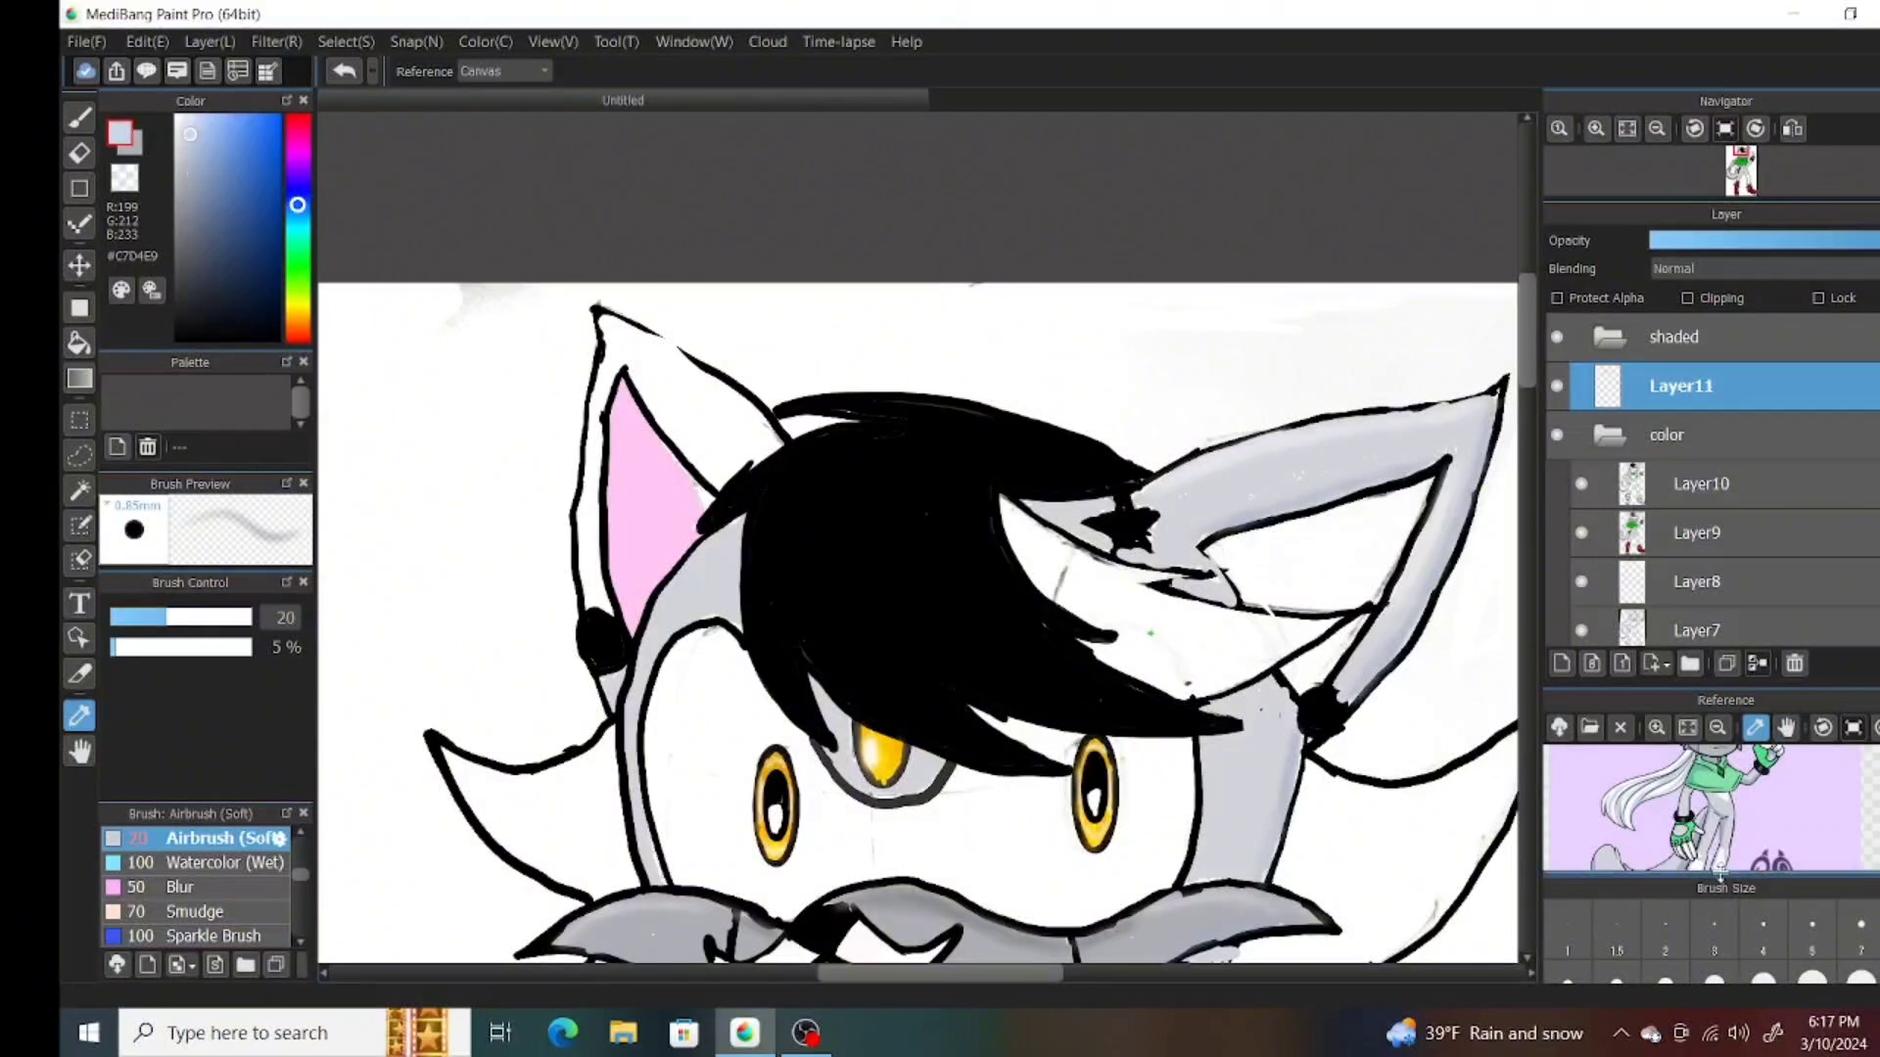
pyautogui.press('b')
pyautogui.moveTo(620, 364); pyautogui.dragTo(784, 532)
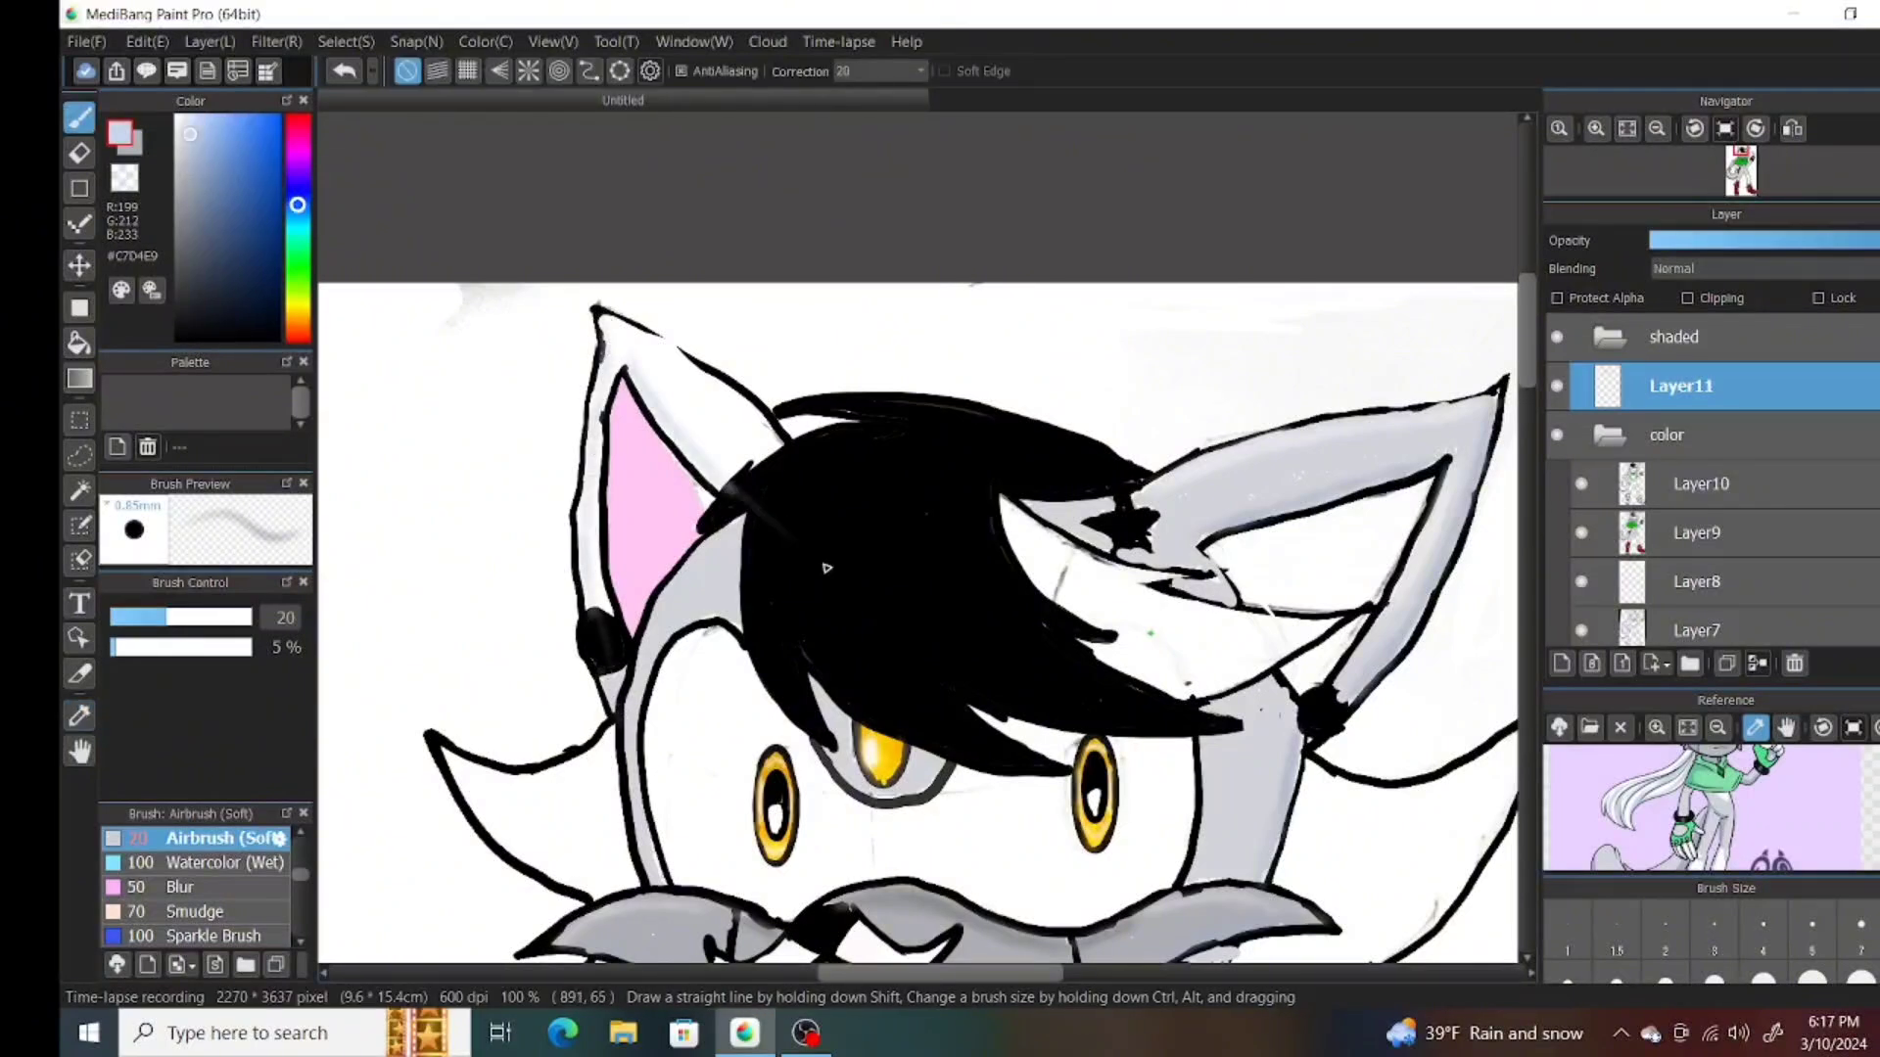
pyautogui.keyDown('alt'); pyautogui.click(653, 356); pyautogui.keyUp('alt')
pyautogui.moveTo(599, 386); pyautogui.dragTo(597, 598)
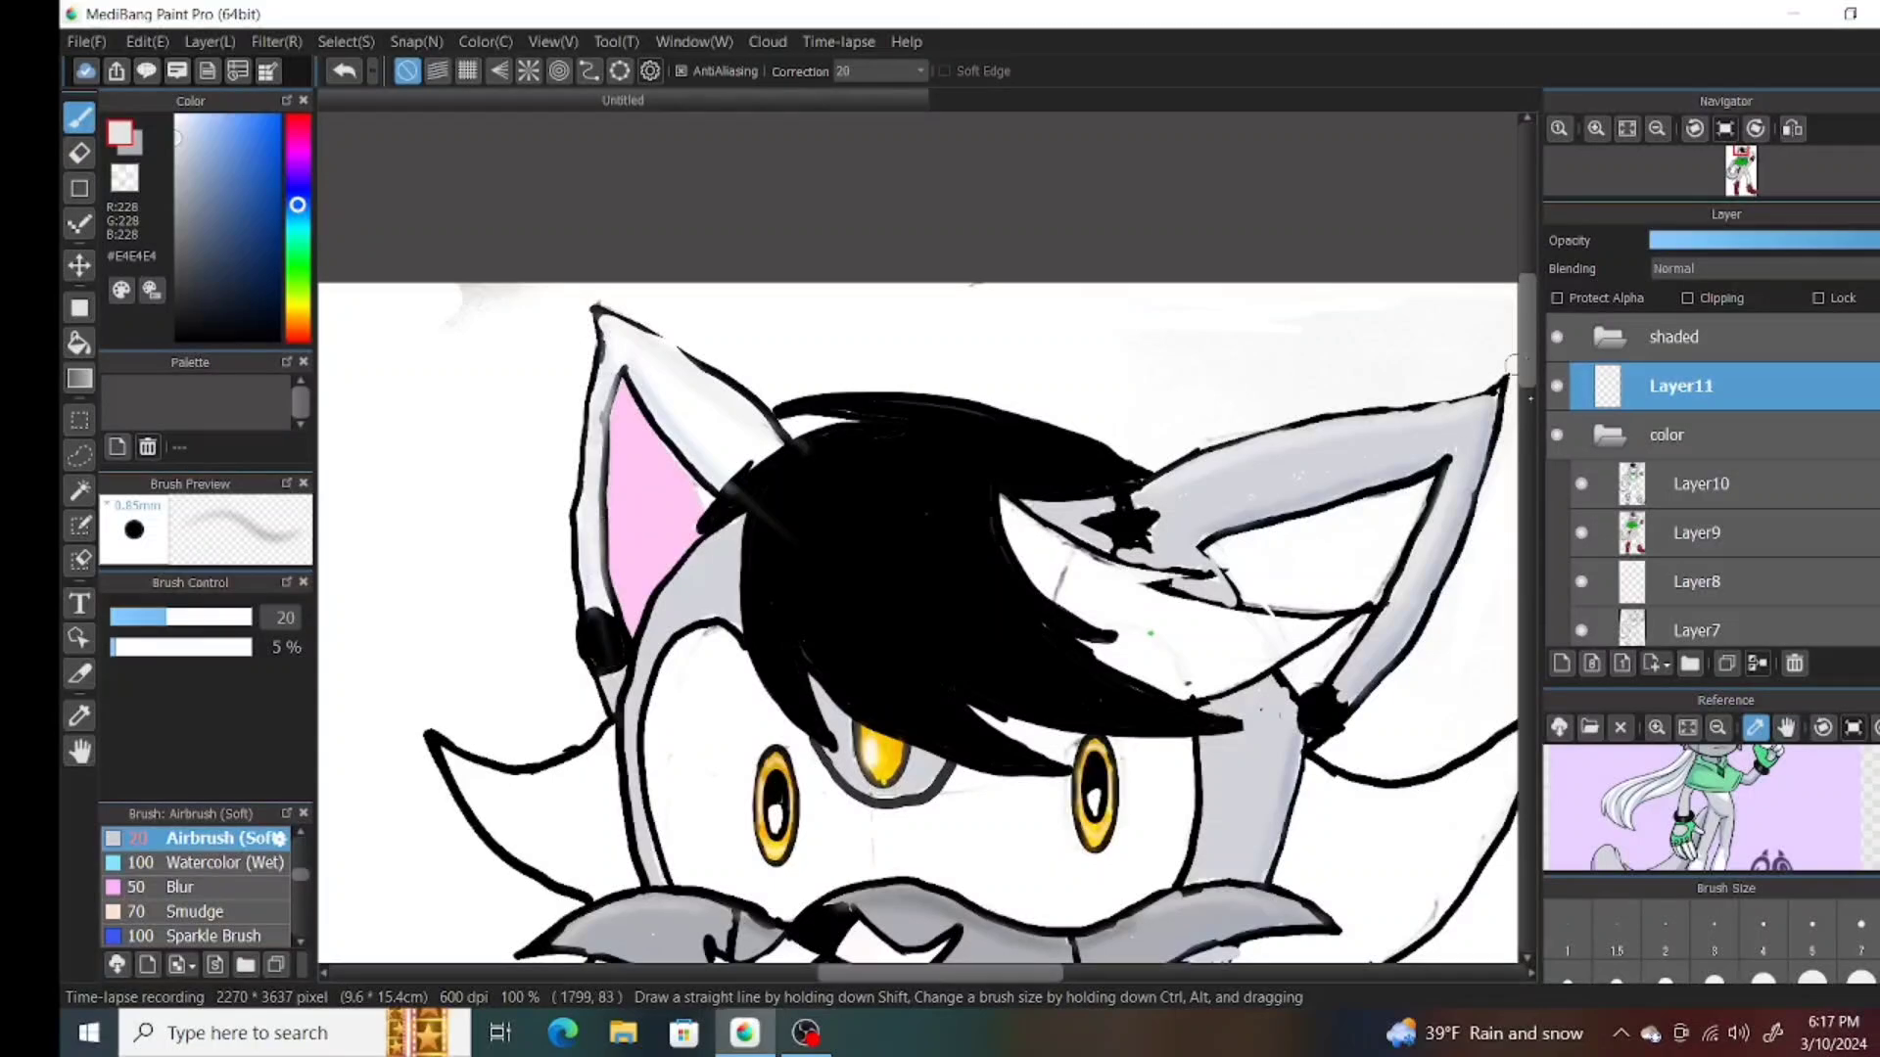
# Sample grey #CBCBCB and blue-grey #B8C5DA, then airbrush soft shading along both side edges of the white face mask.
pyautogui.scroll(-3, 626, 489)
pyautogui.keyDown('alt'); pyautogui.click(646, 372); pyautogui.keyUp('alt')
pyautogui.click(1785, 727)
pyautogui.moveTo(1802, 759); pyautogui.dragTo(1788, 827)
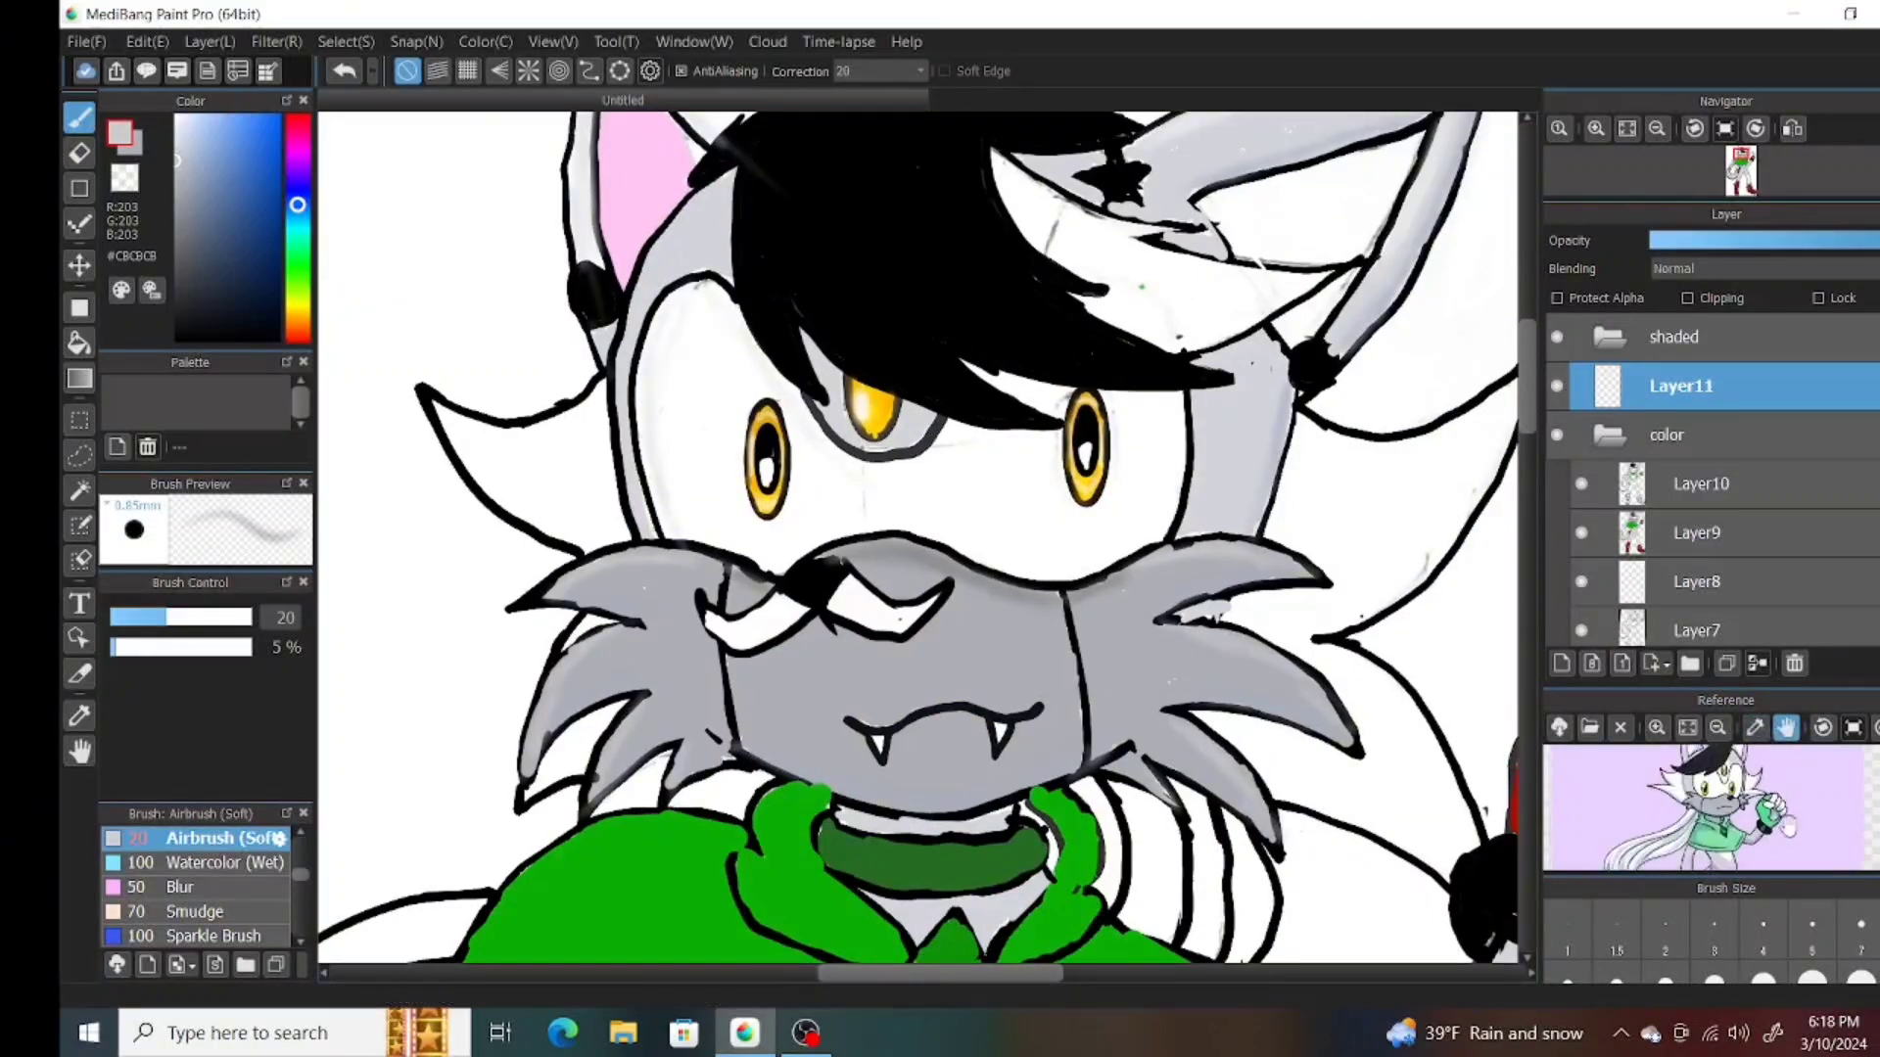
pyautogui.keyDown('alt'); pyautogui.click(1371, 294); pyautogui.keyUp('alt')
pyautogui.moveTo(713, 290); pyautogui.dragTo(656, 470)
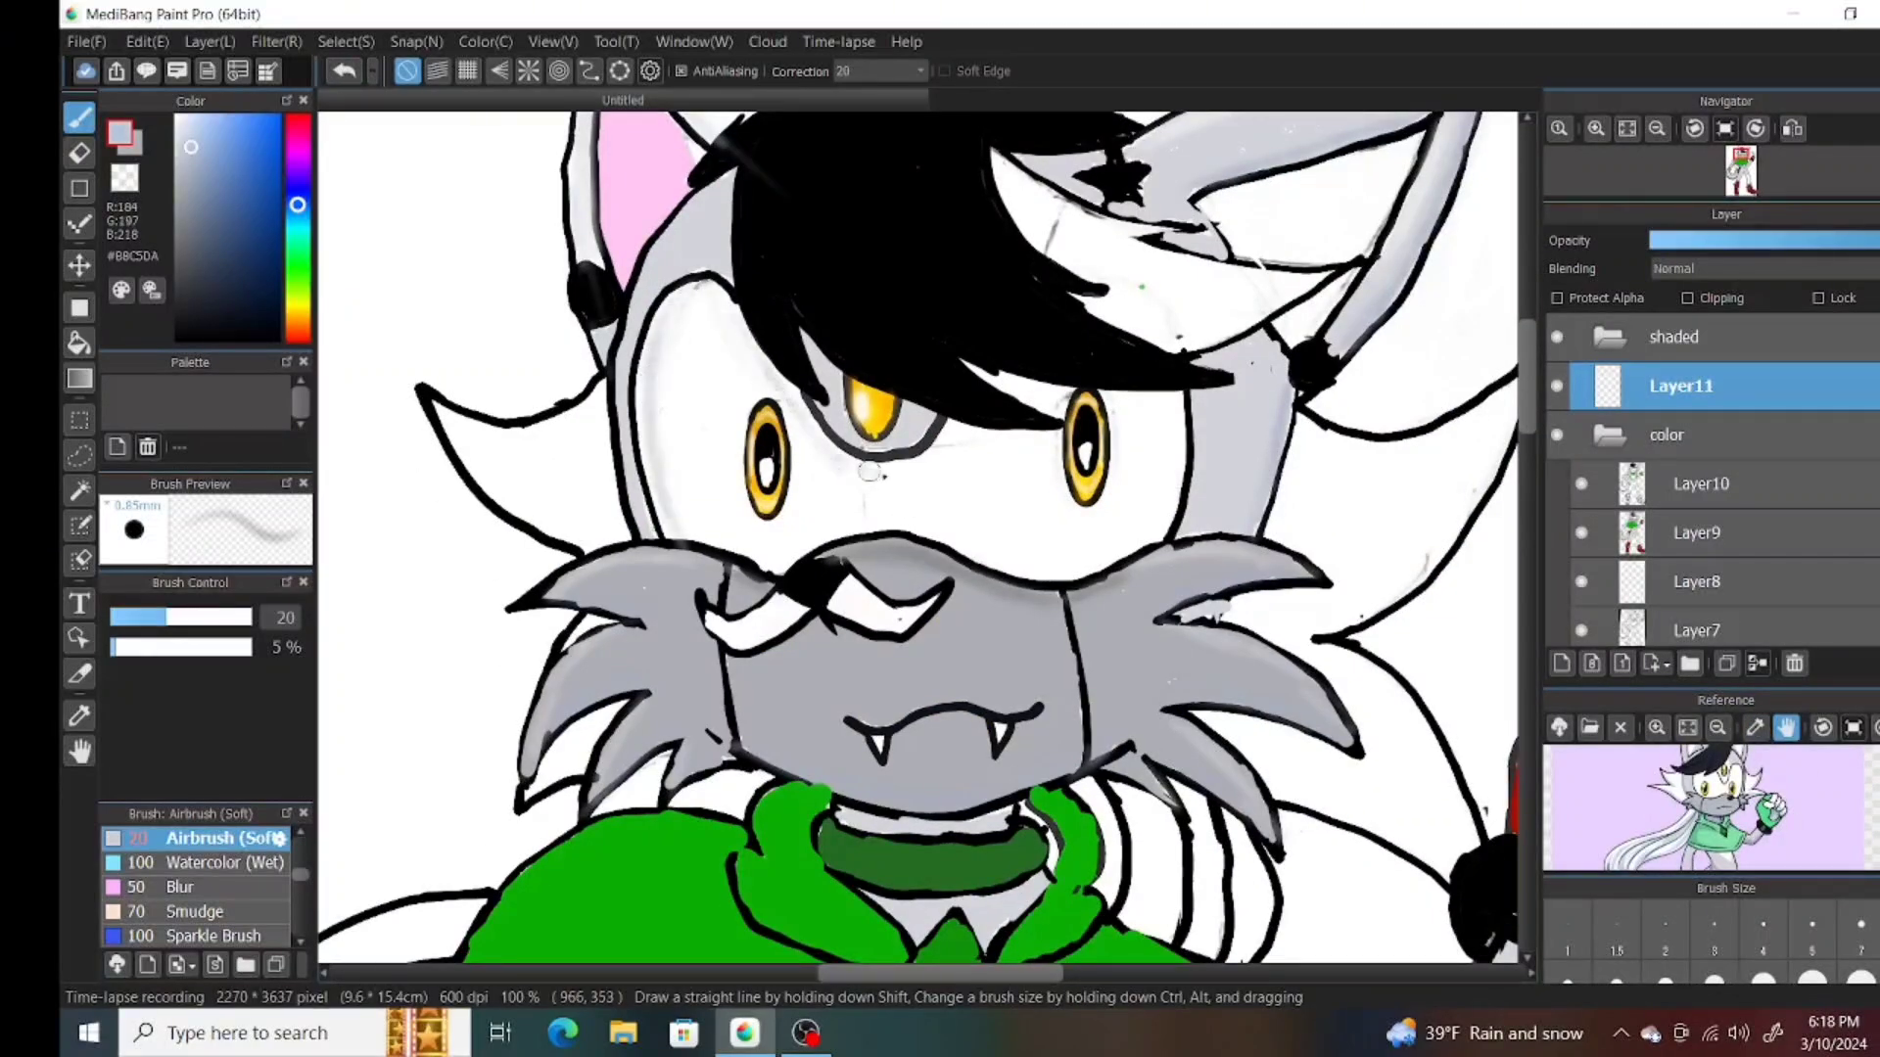
pyautogui.moveTo(1174, 397); pyautogui.dragTo(1180, 504)
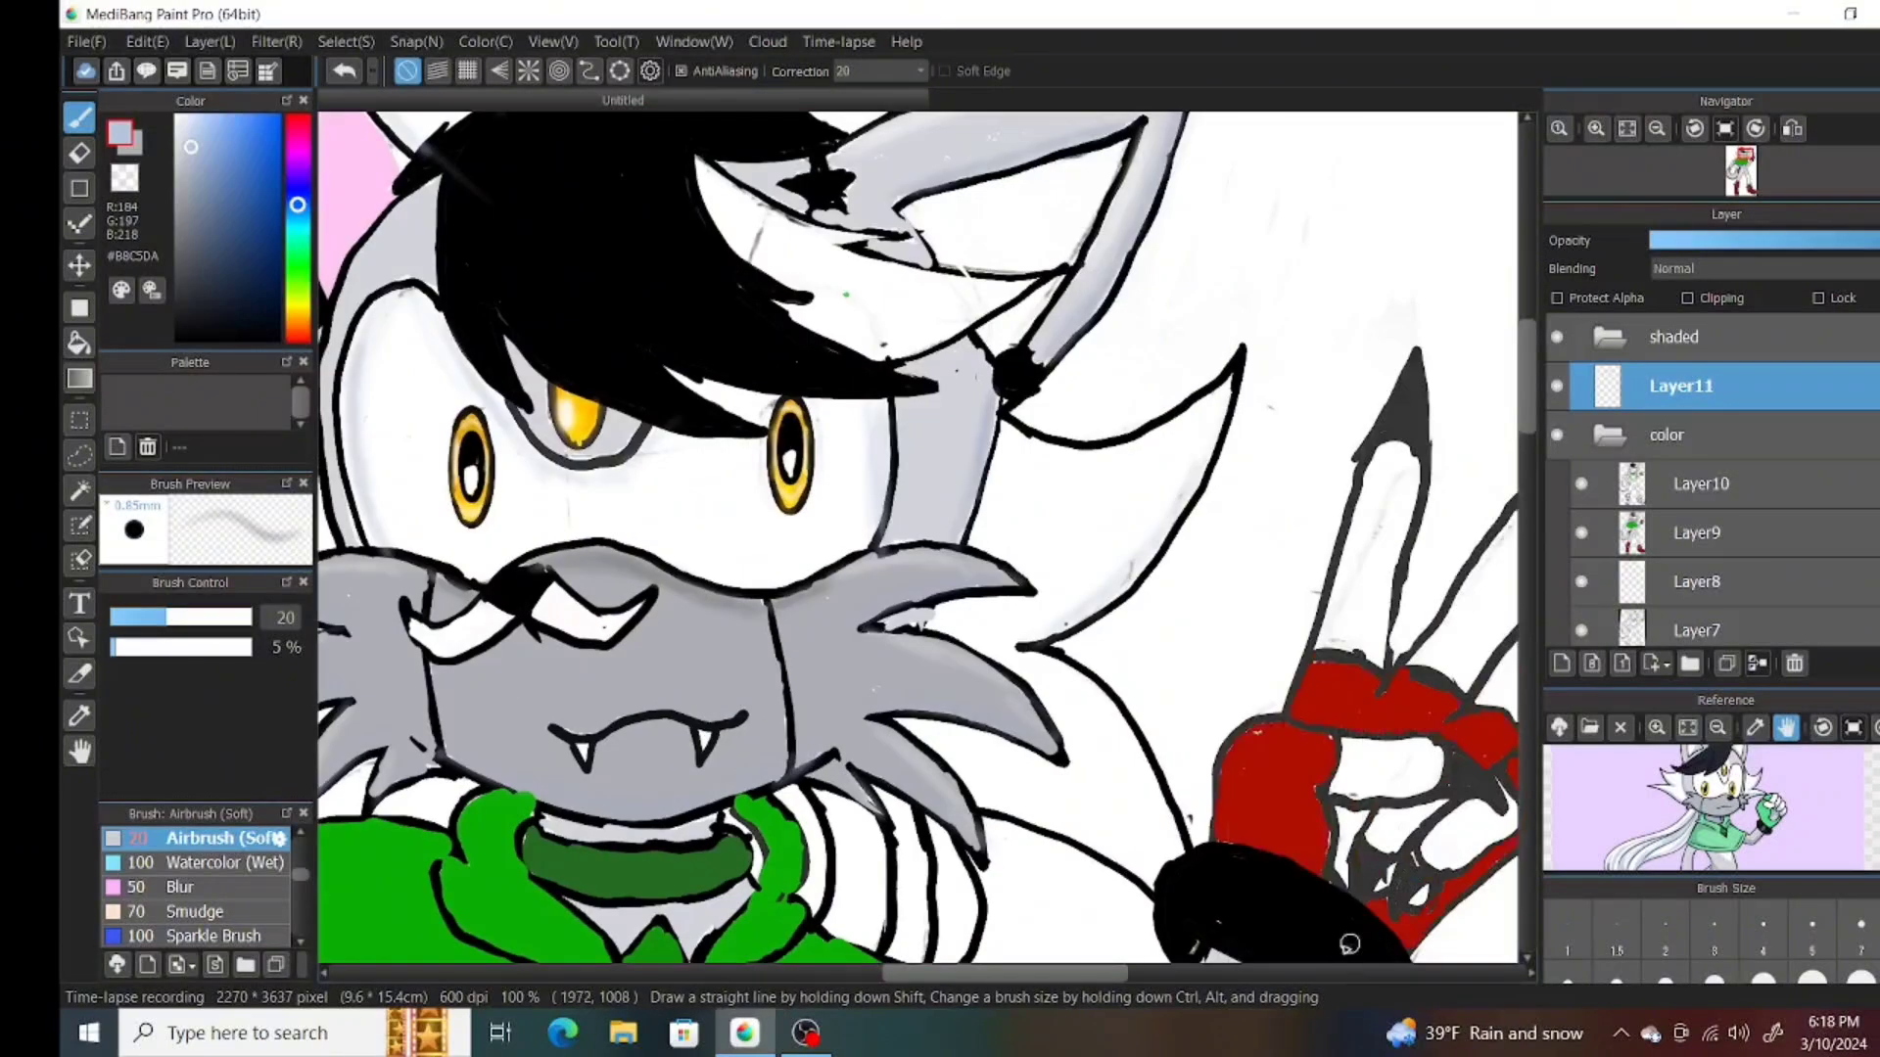
# Shade the white head tufts beside the raised hand with light blue #C6D5E6 and the hair strands behind the neck with grey #DADADC.
pyautogui.moveTo(1370, 598); pyautogui.dragTo(1077, 605)
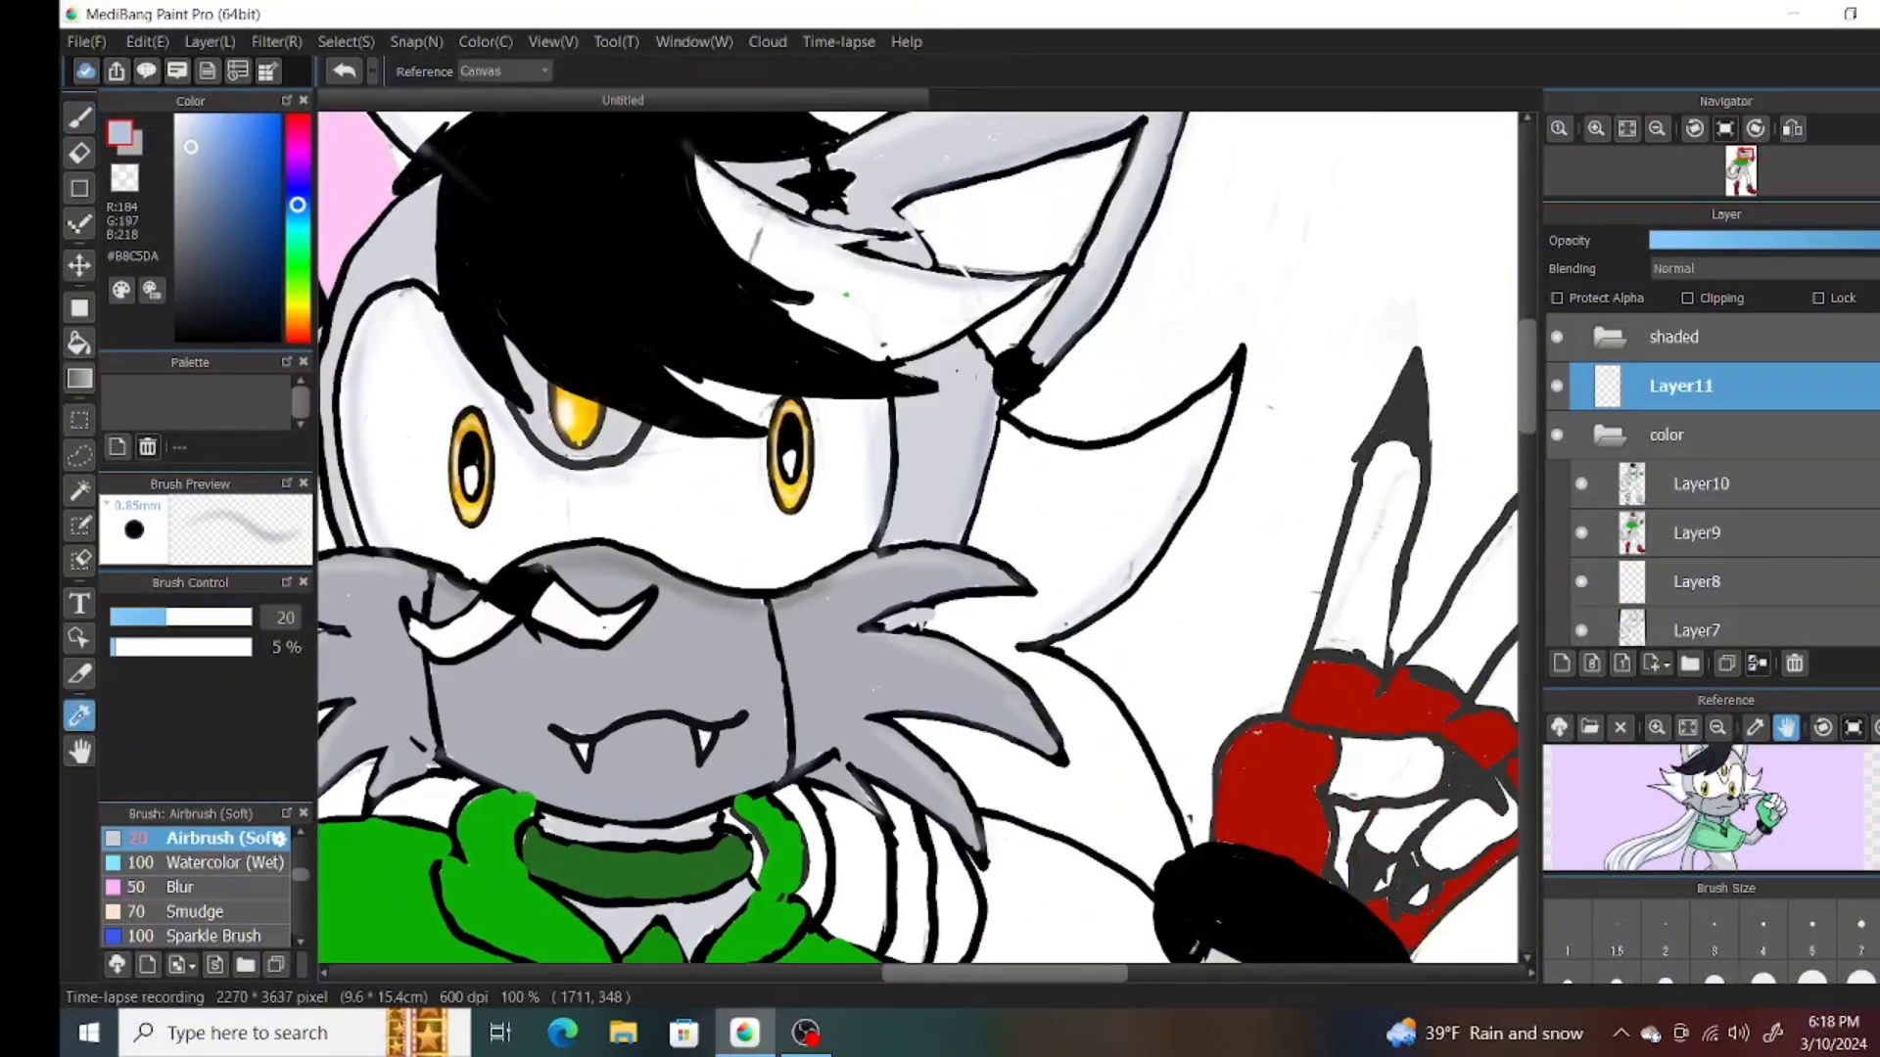
pyautogui.keyDown('alt'); pyautogui.click(1082, 649); pyautogui.keyUp('alt')
pyautogui.scroll(-10, 1201, 461)
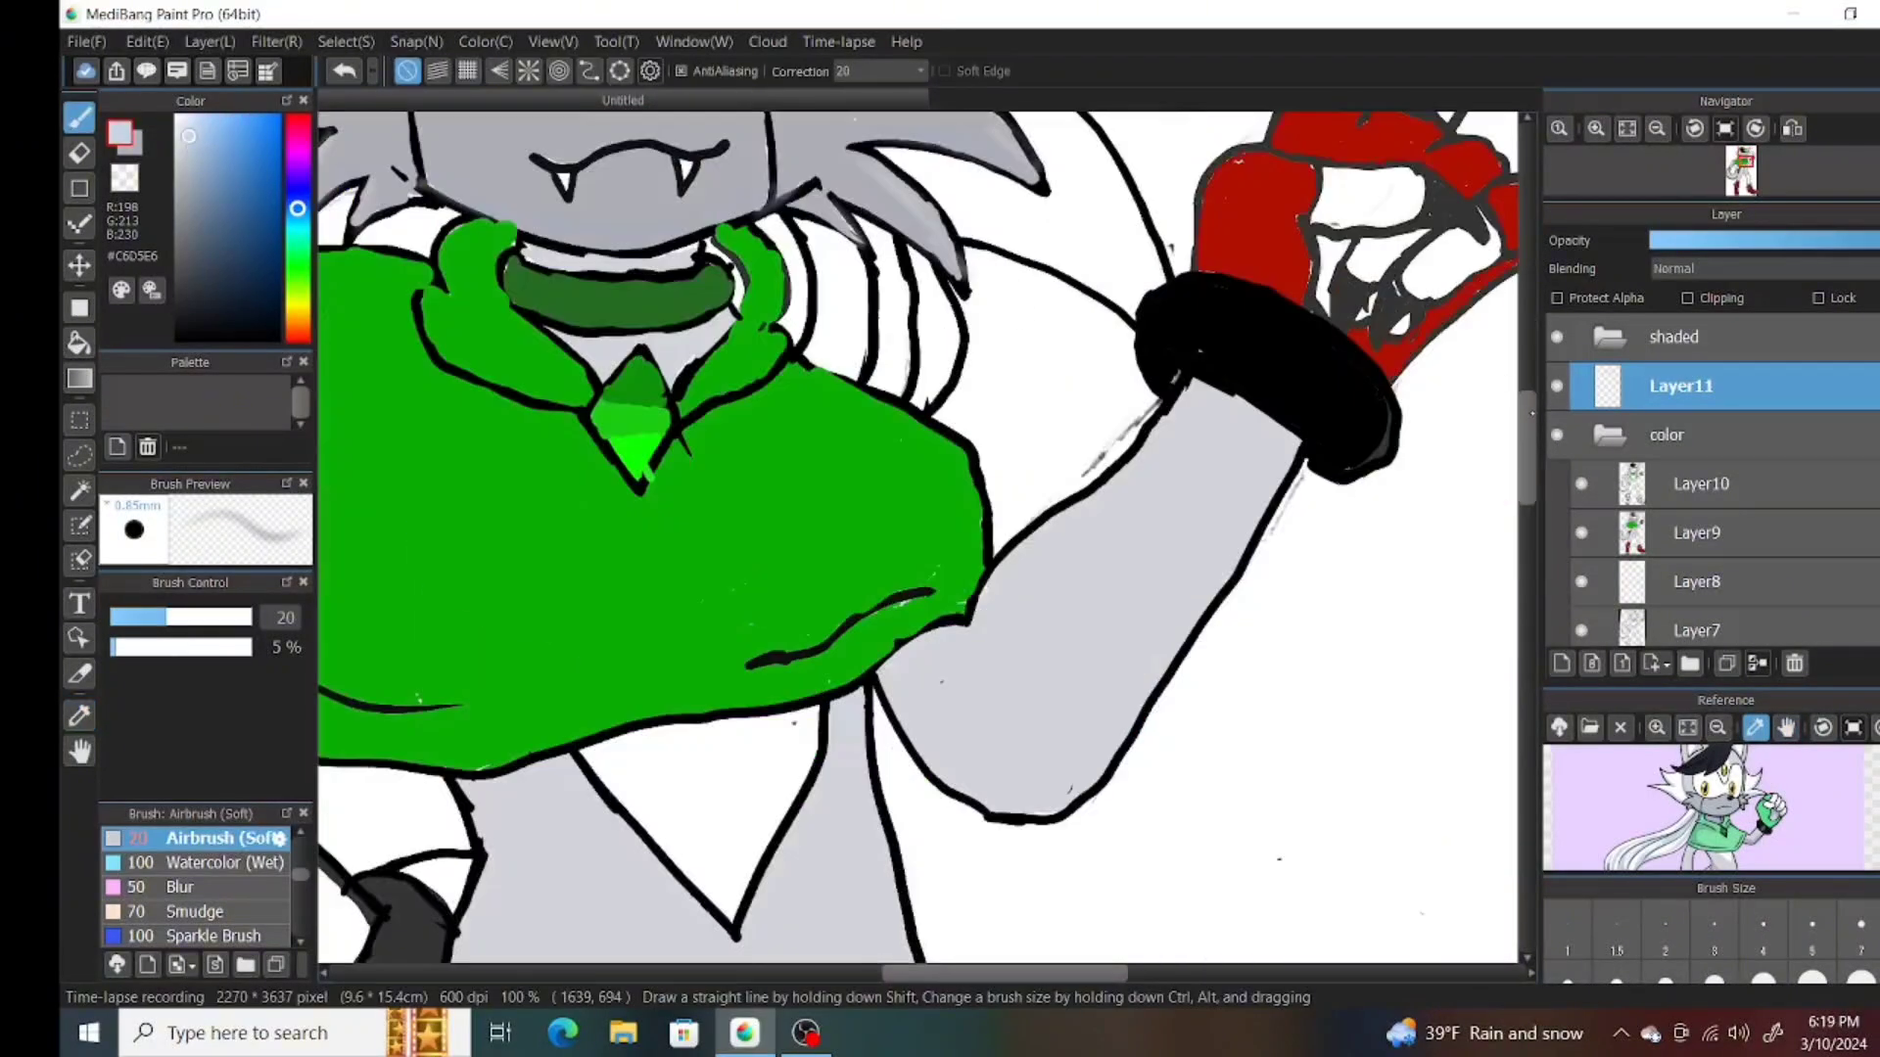
pyautogui.scroll(7, 1214, 588)
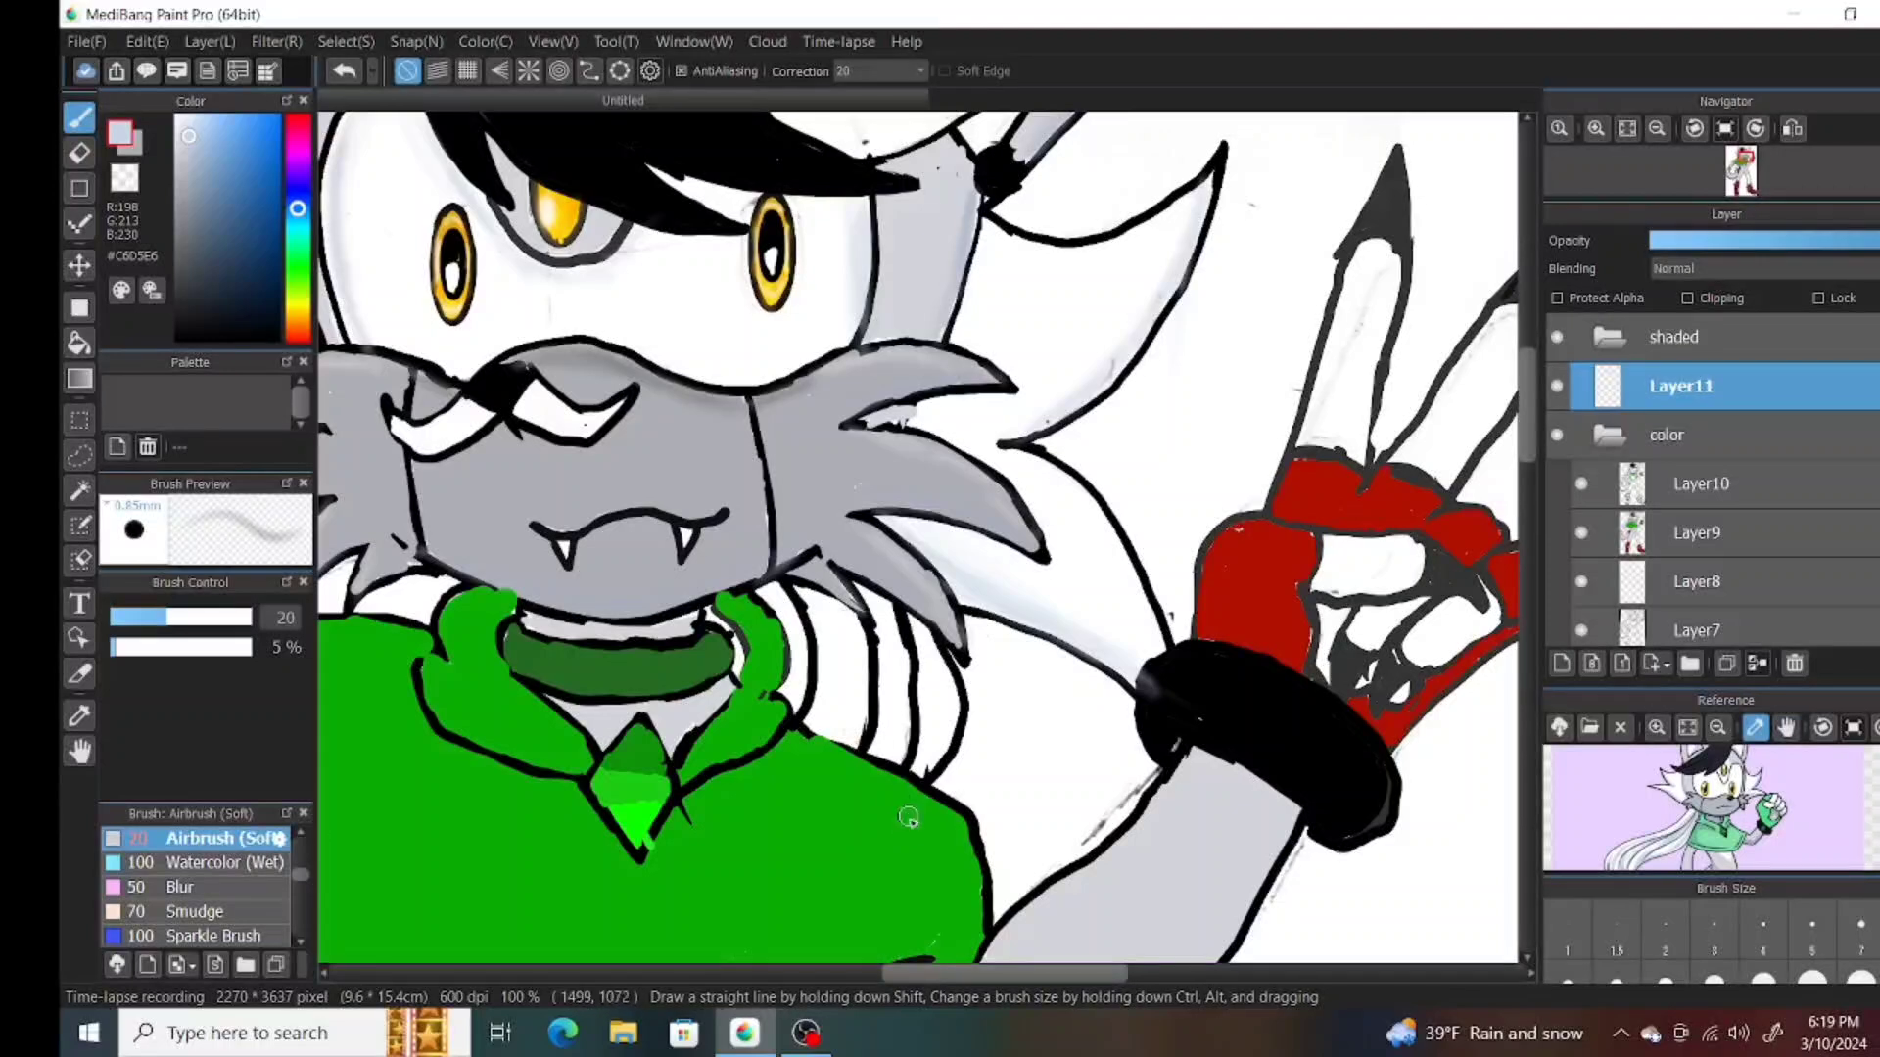
pyautogui.keyDown('alt'); pyautogui.click(948, 693); pyautogui.keyUp('alt')
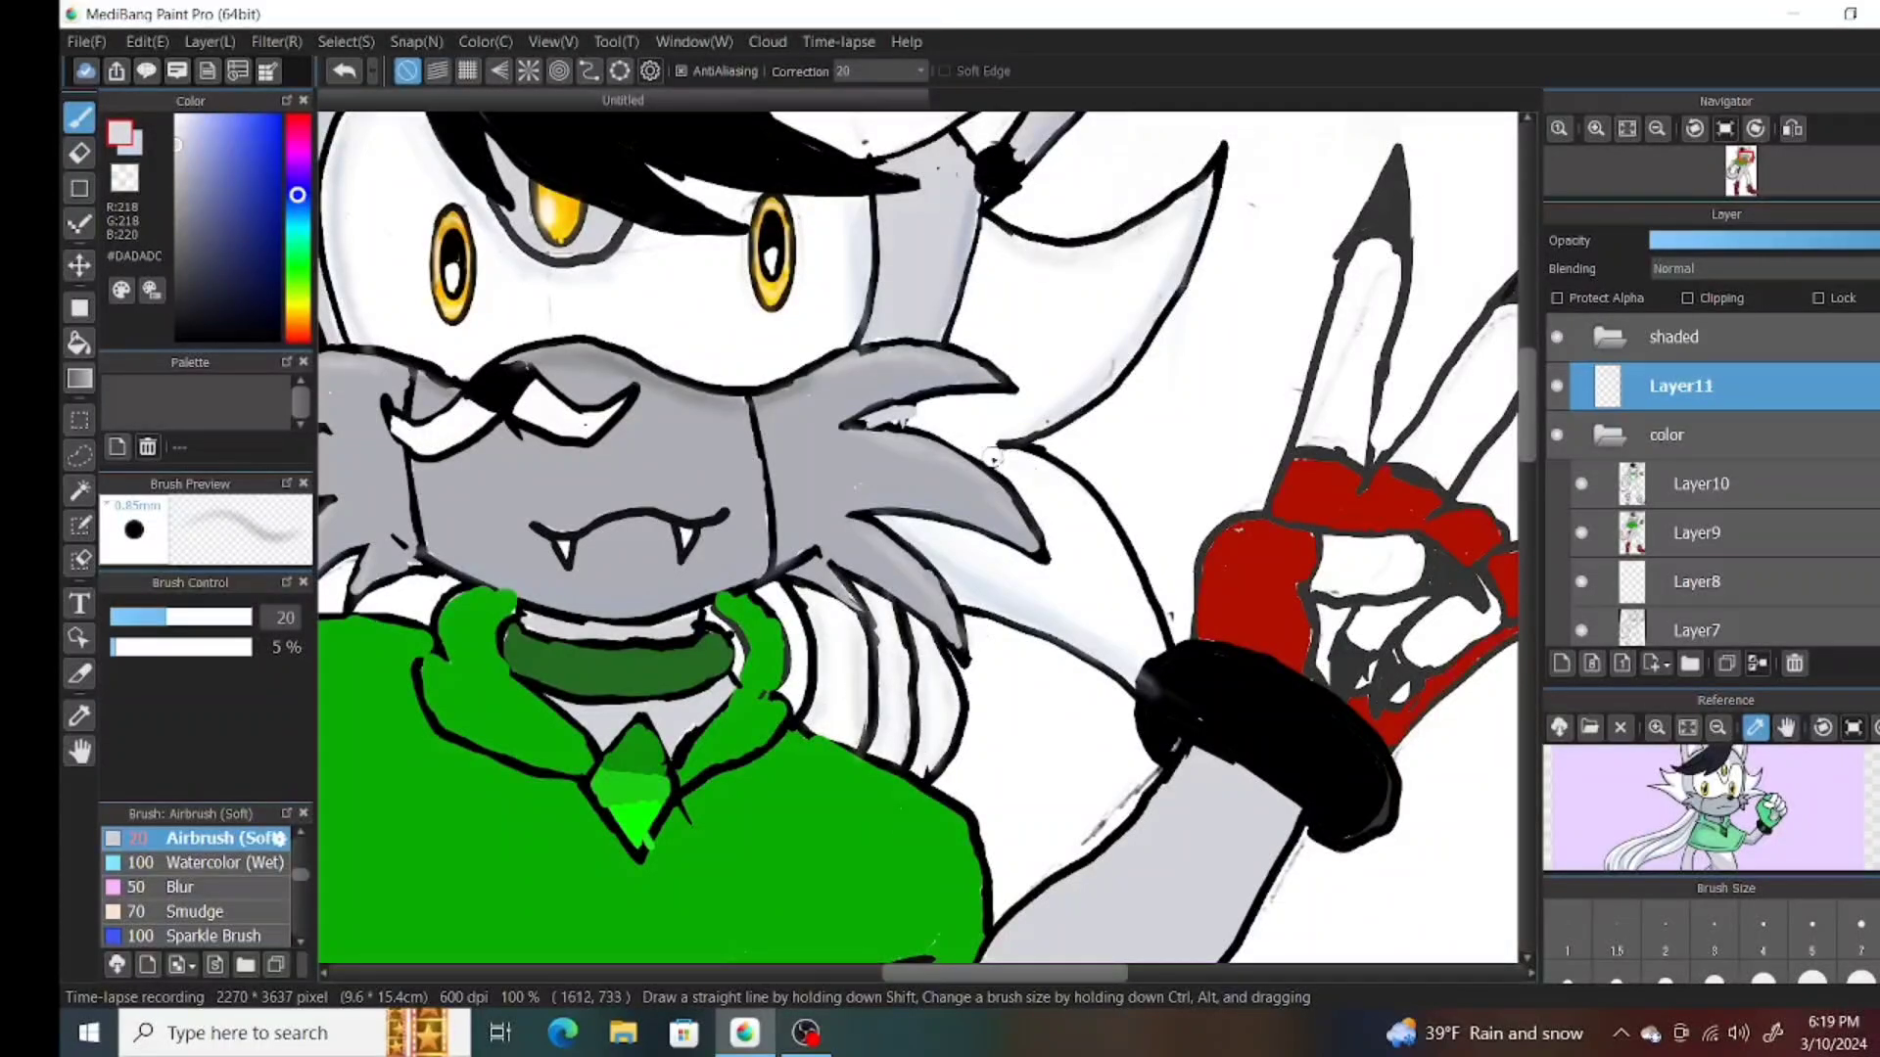
# Airbrush light blue #C6D5E6 onto the white tuft below the small ear and grey #DADADC along the white bang.
pyautogui.hscroll(-5, 992, 456)
pyautogui.keyDown('alt'); pyautogui.click(549, 184); pyautogui.keyUp('alt')
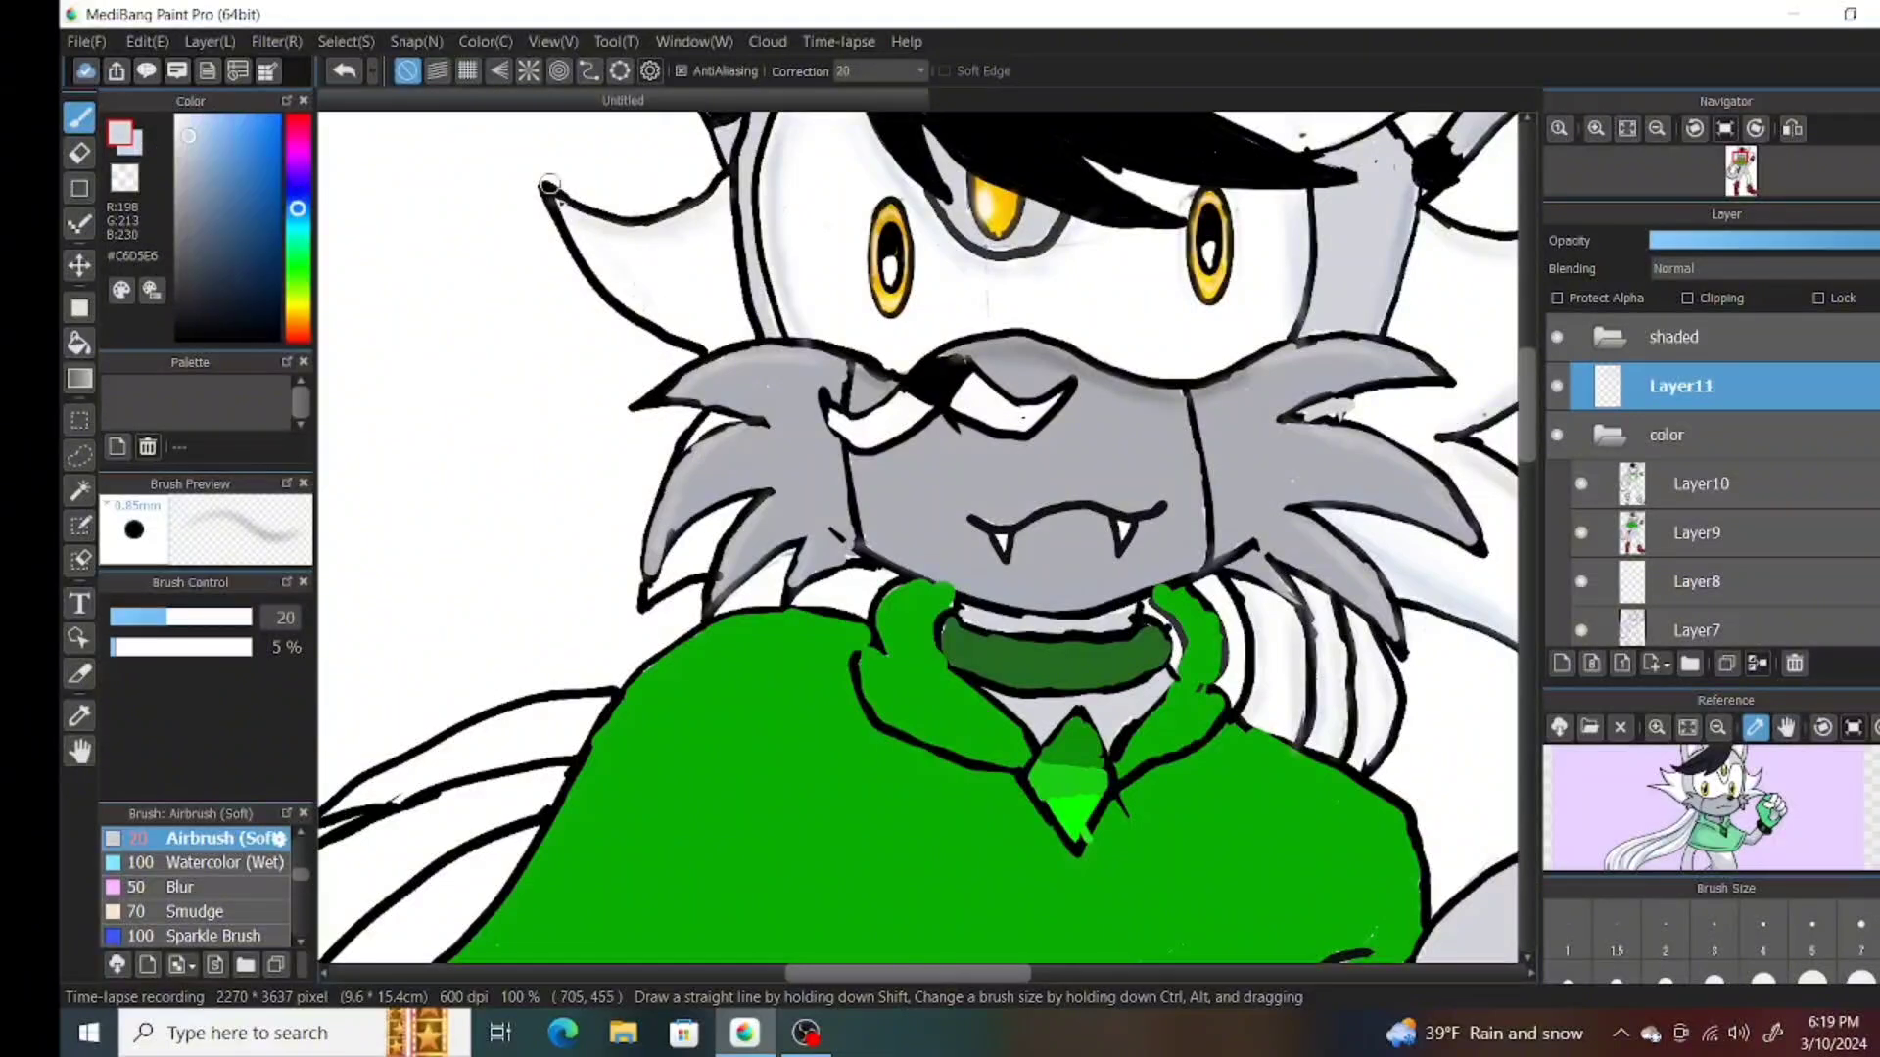
pyautogui.scroll(4, 550, 184)
pyautogui.keyDown('alt'); pyautogui.click(1411, 508); pyautogui.keyUp('alt')
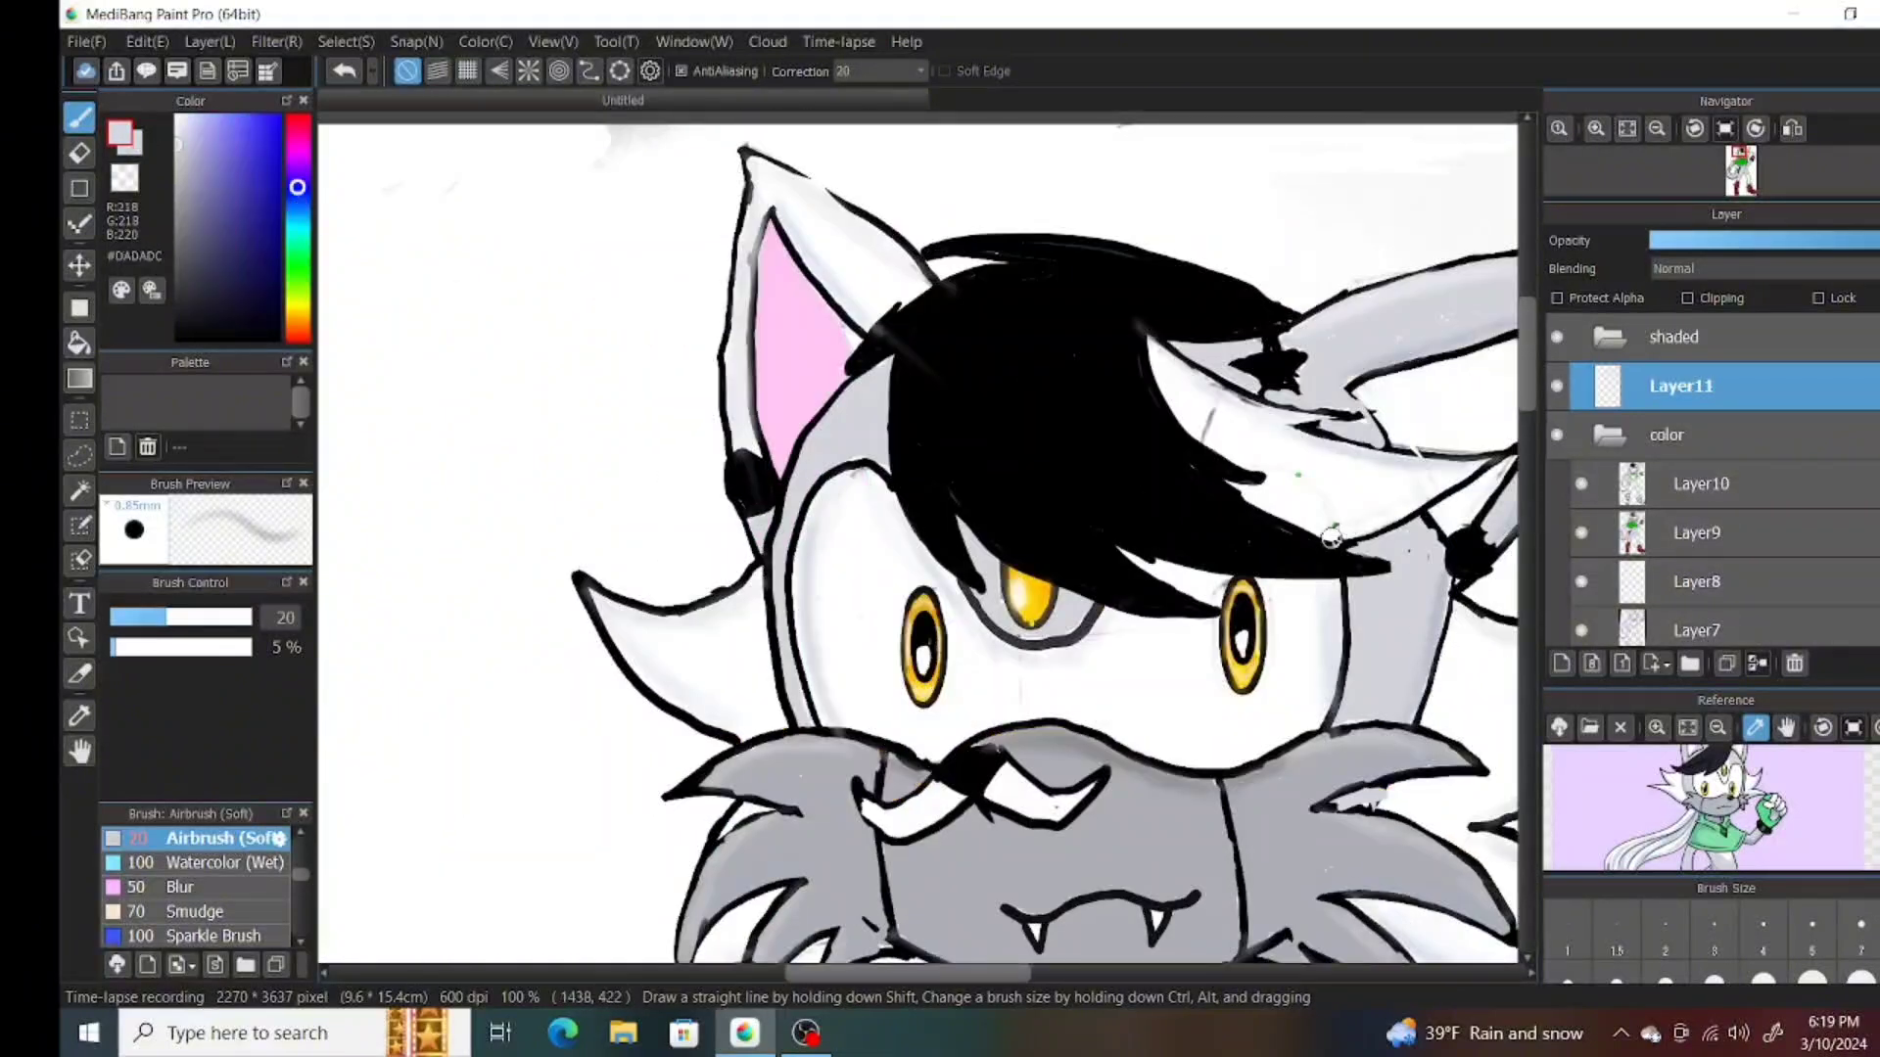
# Sample dark grey #343434 from the lower wrist cuff and fill the black hair with it.
pyautogui.keyDown('alt'); pyautogui.click(875, 901); pyautogui.keyUp('alt')
pyautogui.keyDown('alt'); pyautogui.click(936, 454); pyautogui.keyUp('alt')
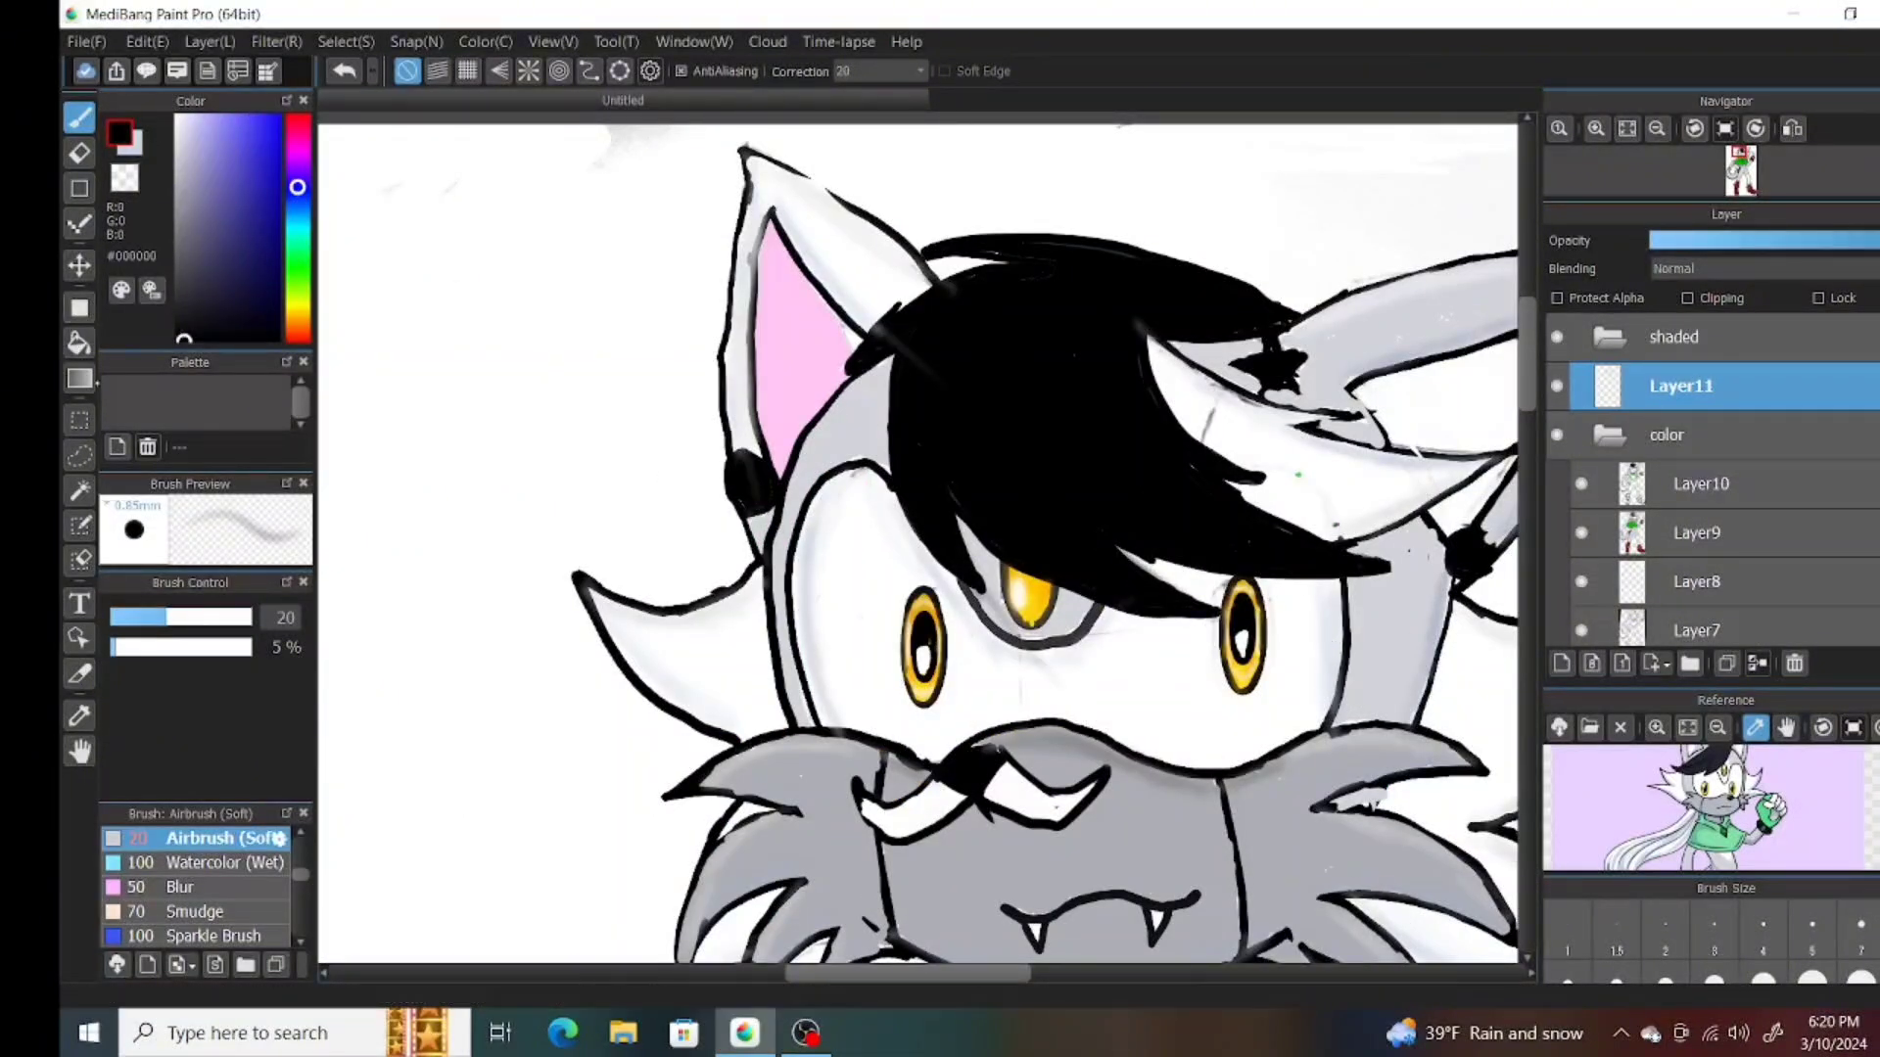
pyautogui.press('alt')
pyautogui.scroll(-10, 917, 537)
pyautogui.keyDown('alt'); pyautogui.click(685, 391); pyautogui.keyUp('alt')
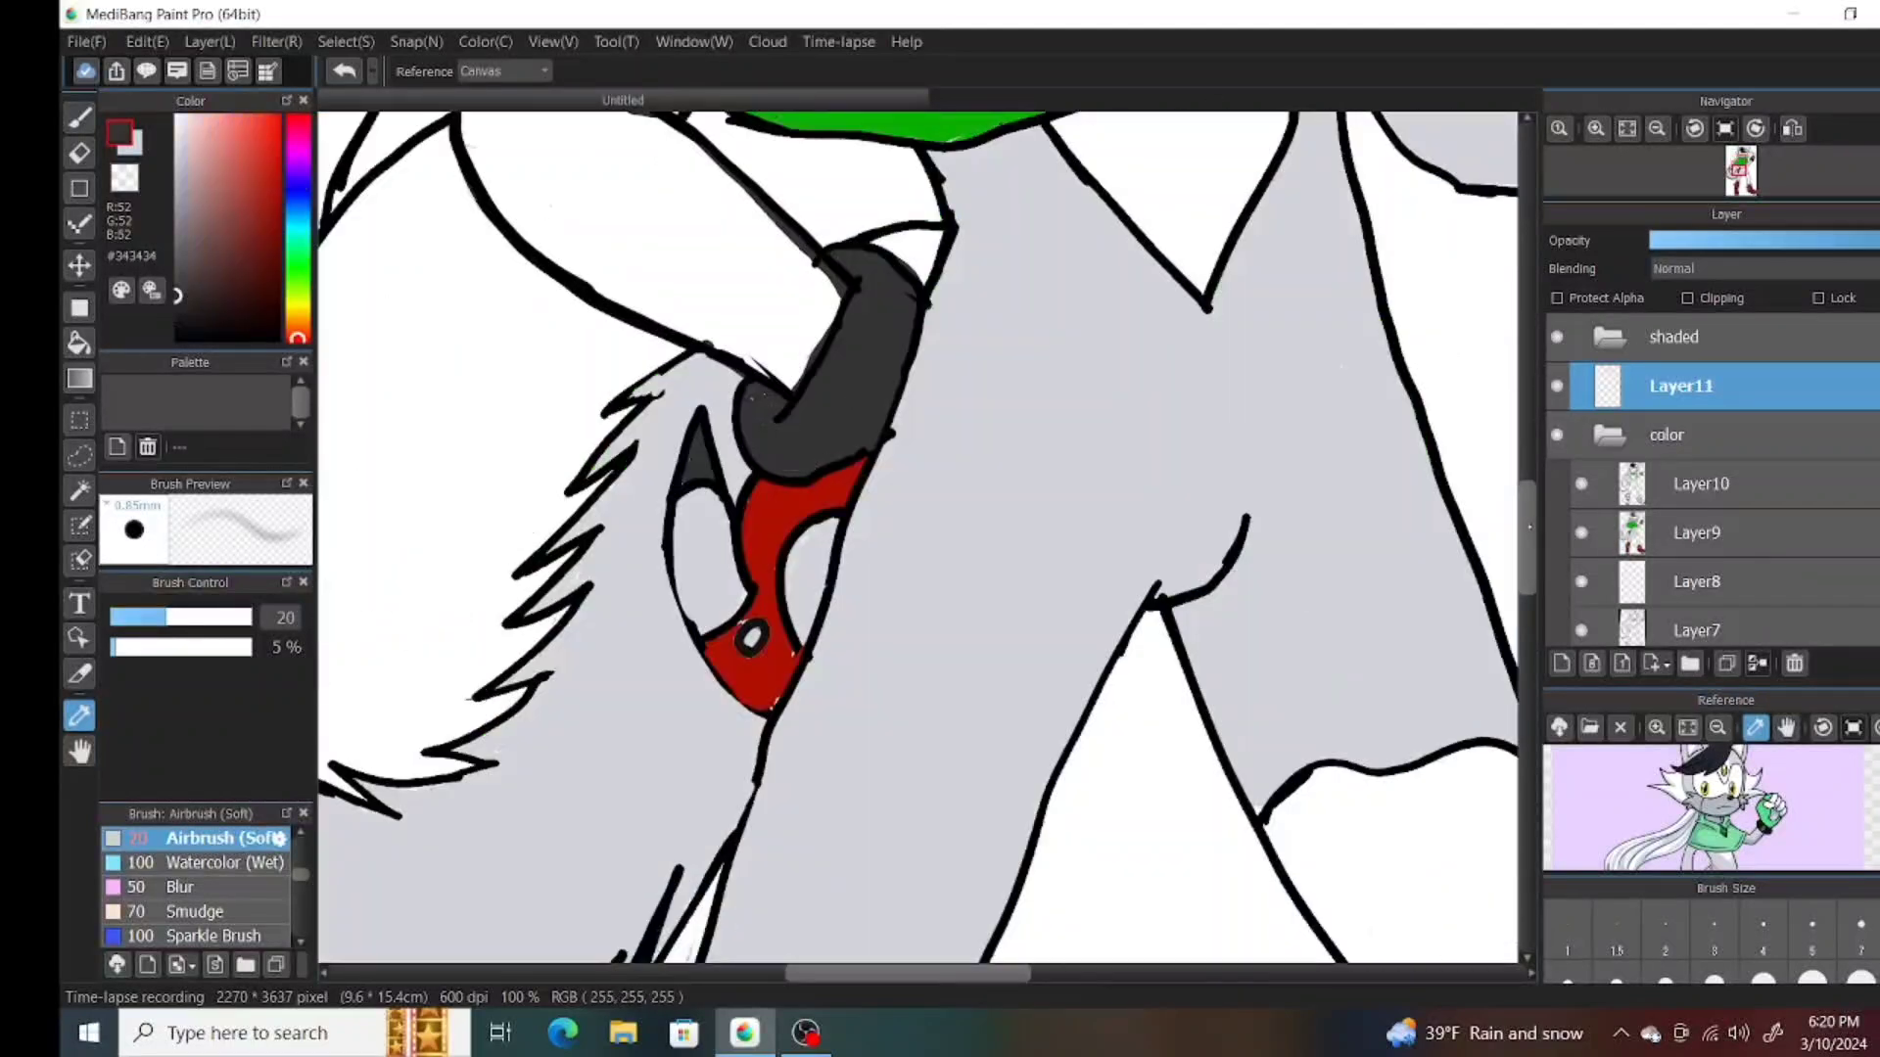
pyautogui.scroll(10, 916, 537)
pyautogui.press('g')
pyautogui.click(1028, 254)
pyautogui.scroll(5, 944, 627)
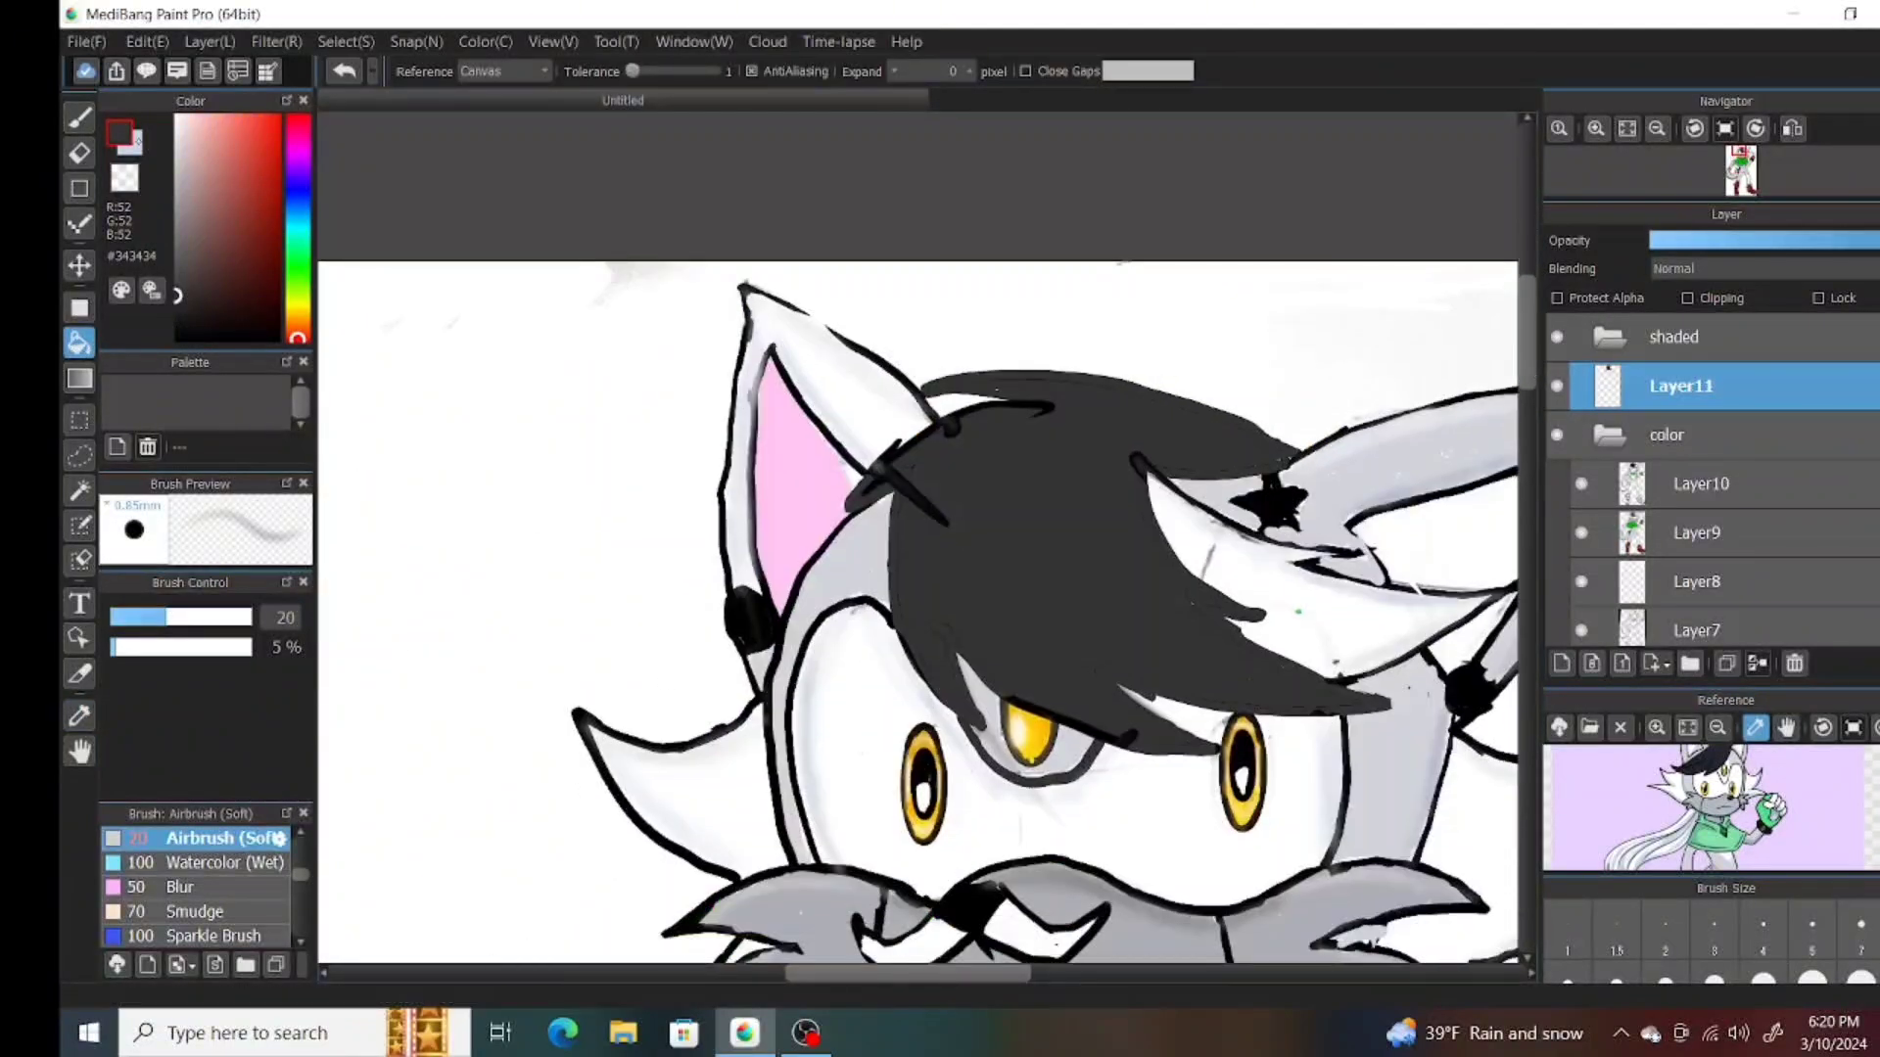
# Redraw the outline of the lower bangs and the edge beside the white bang in black with the size 15 Pen (Sharp).
pyautogui.keyDown('alt'); pyautogui.click(893, 587); pyautogui.keyUp('alt')
pyautogui.click(944, 628)
pyautogui.hotkey('ctrl', 'z')
pyautogui.press('b')
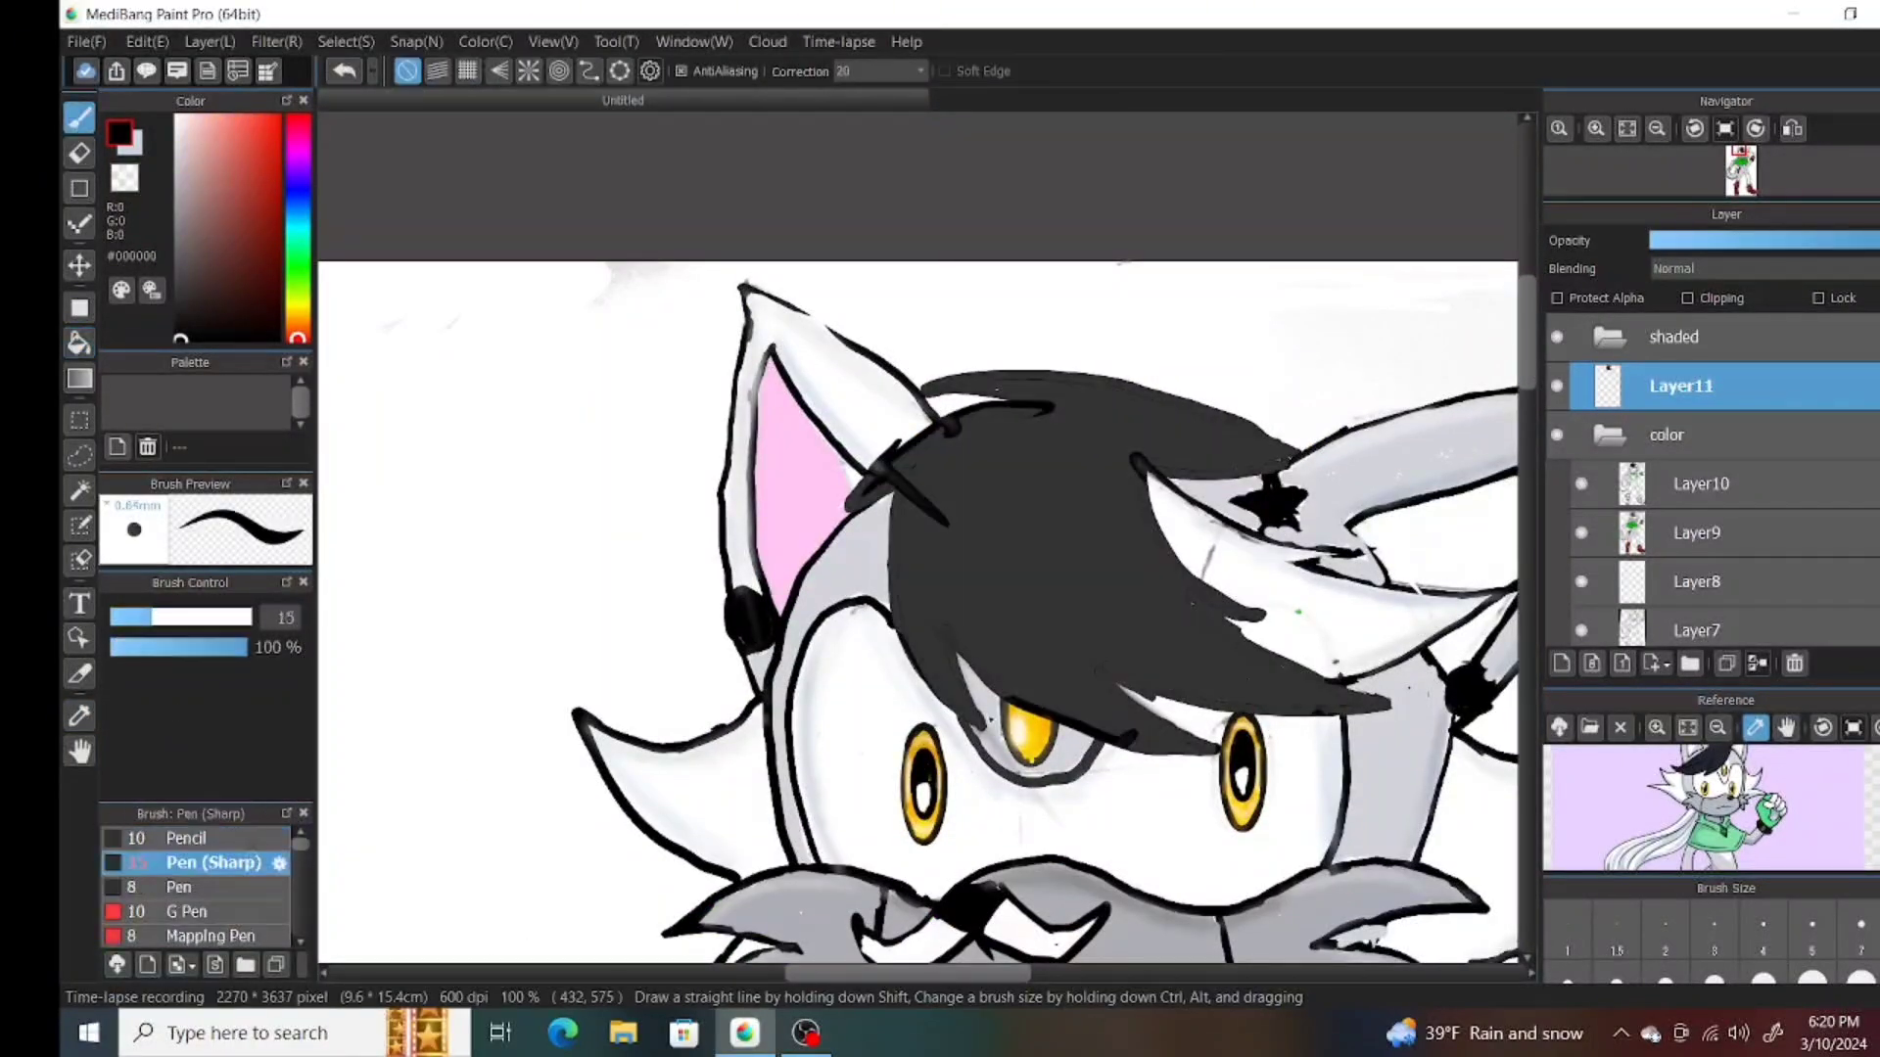
pyautogui.press('p')
pyautogui.moveTo(979, 671); pyautogui.dragTo(1184, 744)
pyautogui.hotkey('ctrl', 'z')
pyautogui.moveTo(1097, 666)
pyautogui.mouseDown()
pyautogui.moveTo(1179, 738)
pyautogui.moveTo(1097, 668)
pyautogui.moveTo(1281, 719)
pyautogui.moveTo(1187, 592)
pyautogui.mouseUp()
pyautogui.moveTo(1141, 462); pyautogui.dragTo(1271, 622)
# Outline the crown of the hair and the strands beside the large ear in black.
pyautogui.moveTo(915, 450)
pyautogui.mouseDown()
pyautogui.moveTo(911, 651)
pyautogui.moveTo(950, 628)
pyautogui.moveTo(857, 511)
pyautogui.mouseUp()
pyautogui.hotkey('ctrl', 'z')
pyautogui.moveTo(916, 389)
pyautogui.mouseDown()
pyautogui.moveTo(1090, 388)
pyautogui.moveTo(927, 387)
pyautogui.moveTo(1278, 452)
pyautogui.mouseUp()
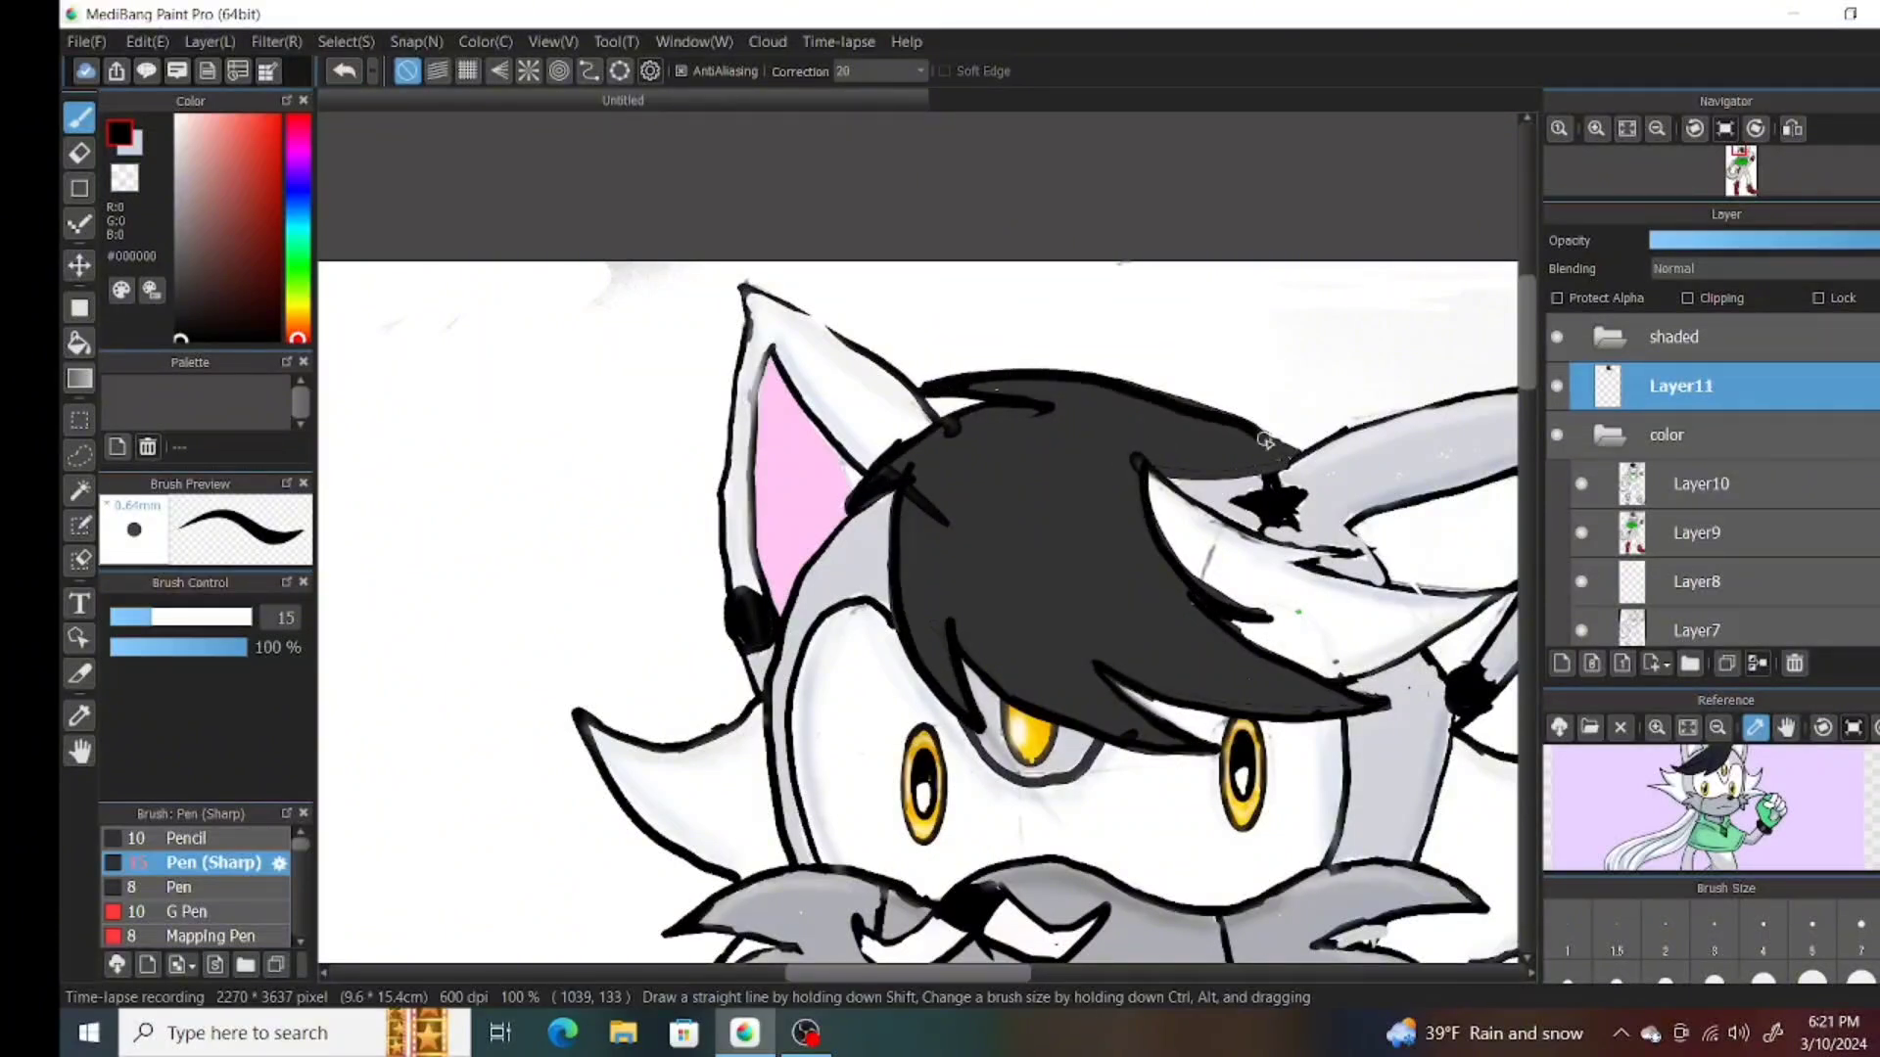
pyautogui.moveTo(1146, 462); pyautogui.dragTo(1308, 481)
pyautogui.moveTo(1361, 558); pyautogui.dragTo(1302, 585)
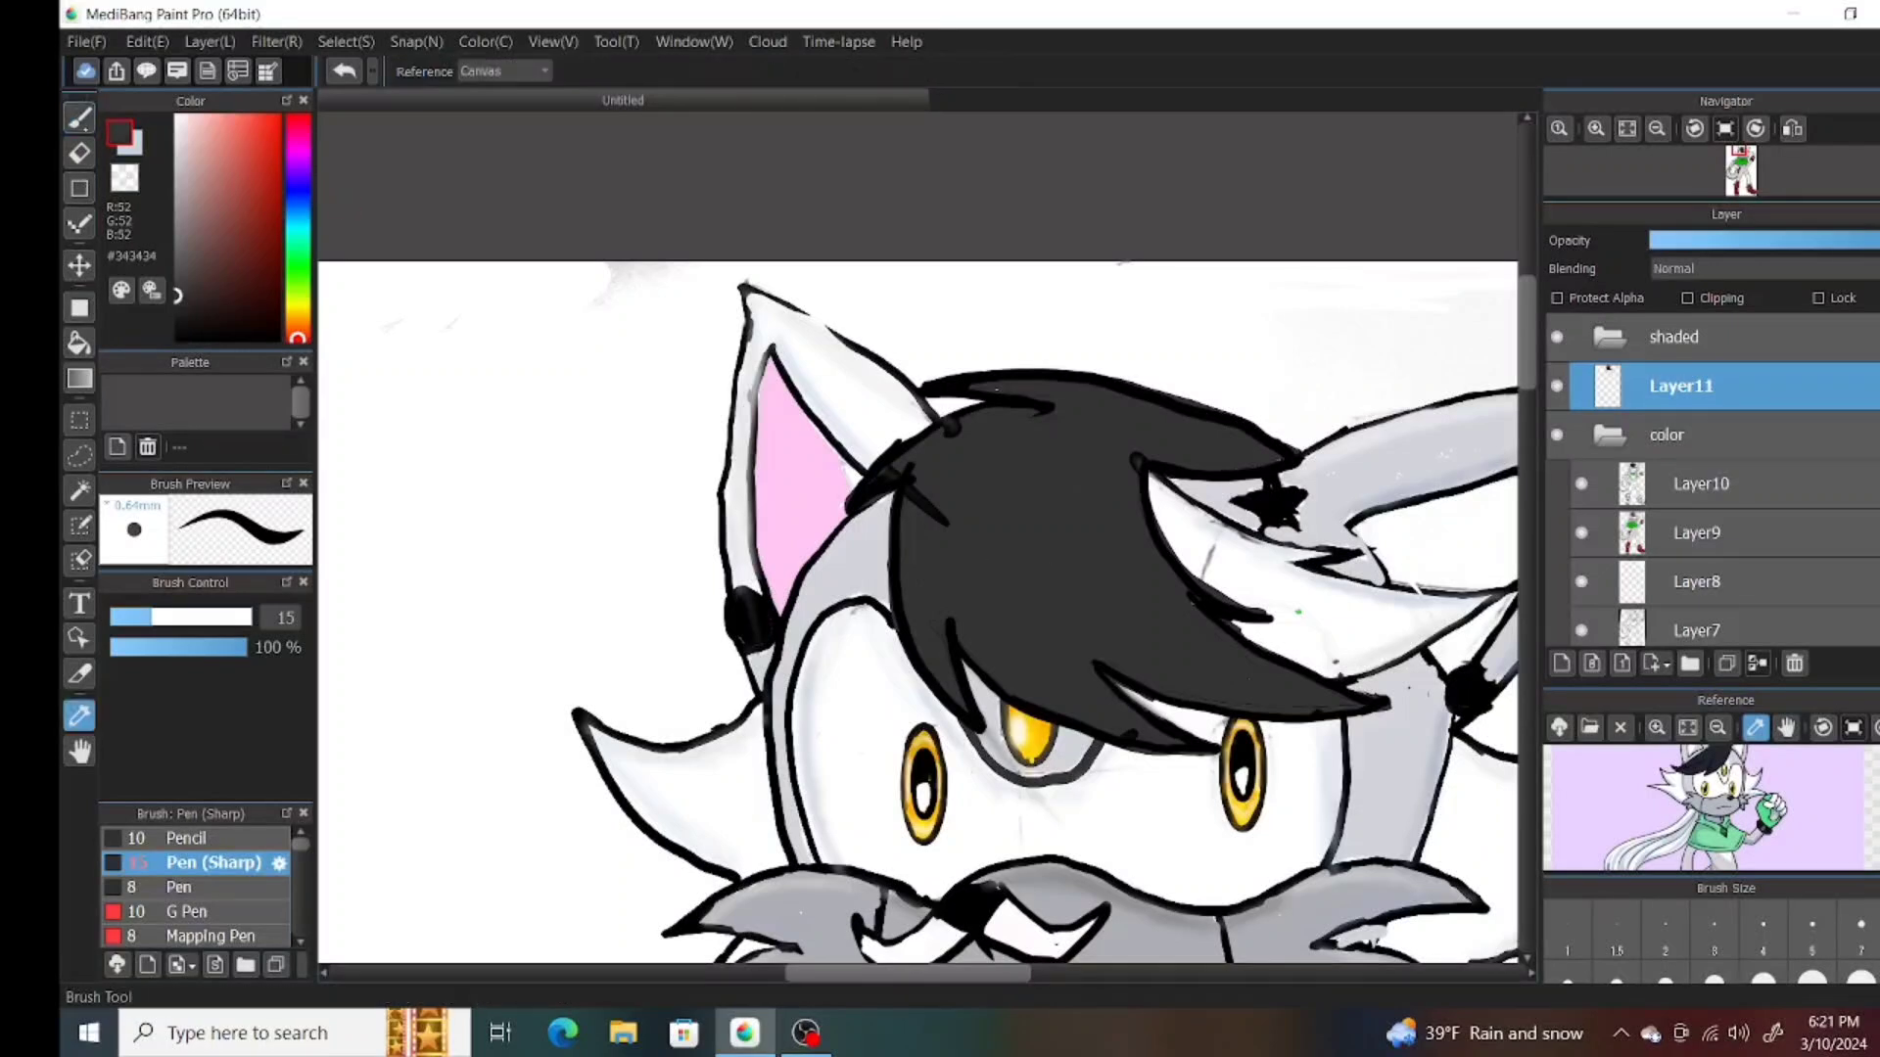
# Paint the stray lines in the hair and both round earrings dark grey #343434, and touch up the star hairpiece in black.
pyautogui.keyDown('alt'); pyautogui.click(1146, 572); pyautogui.keyUp('alt')
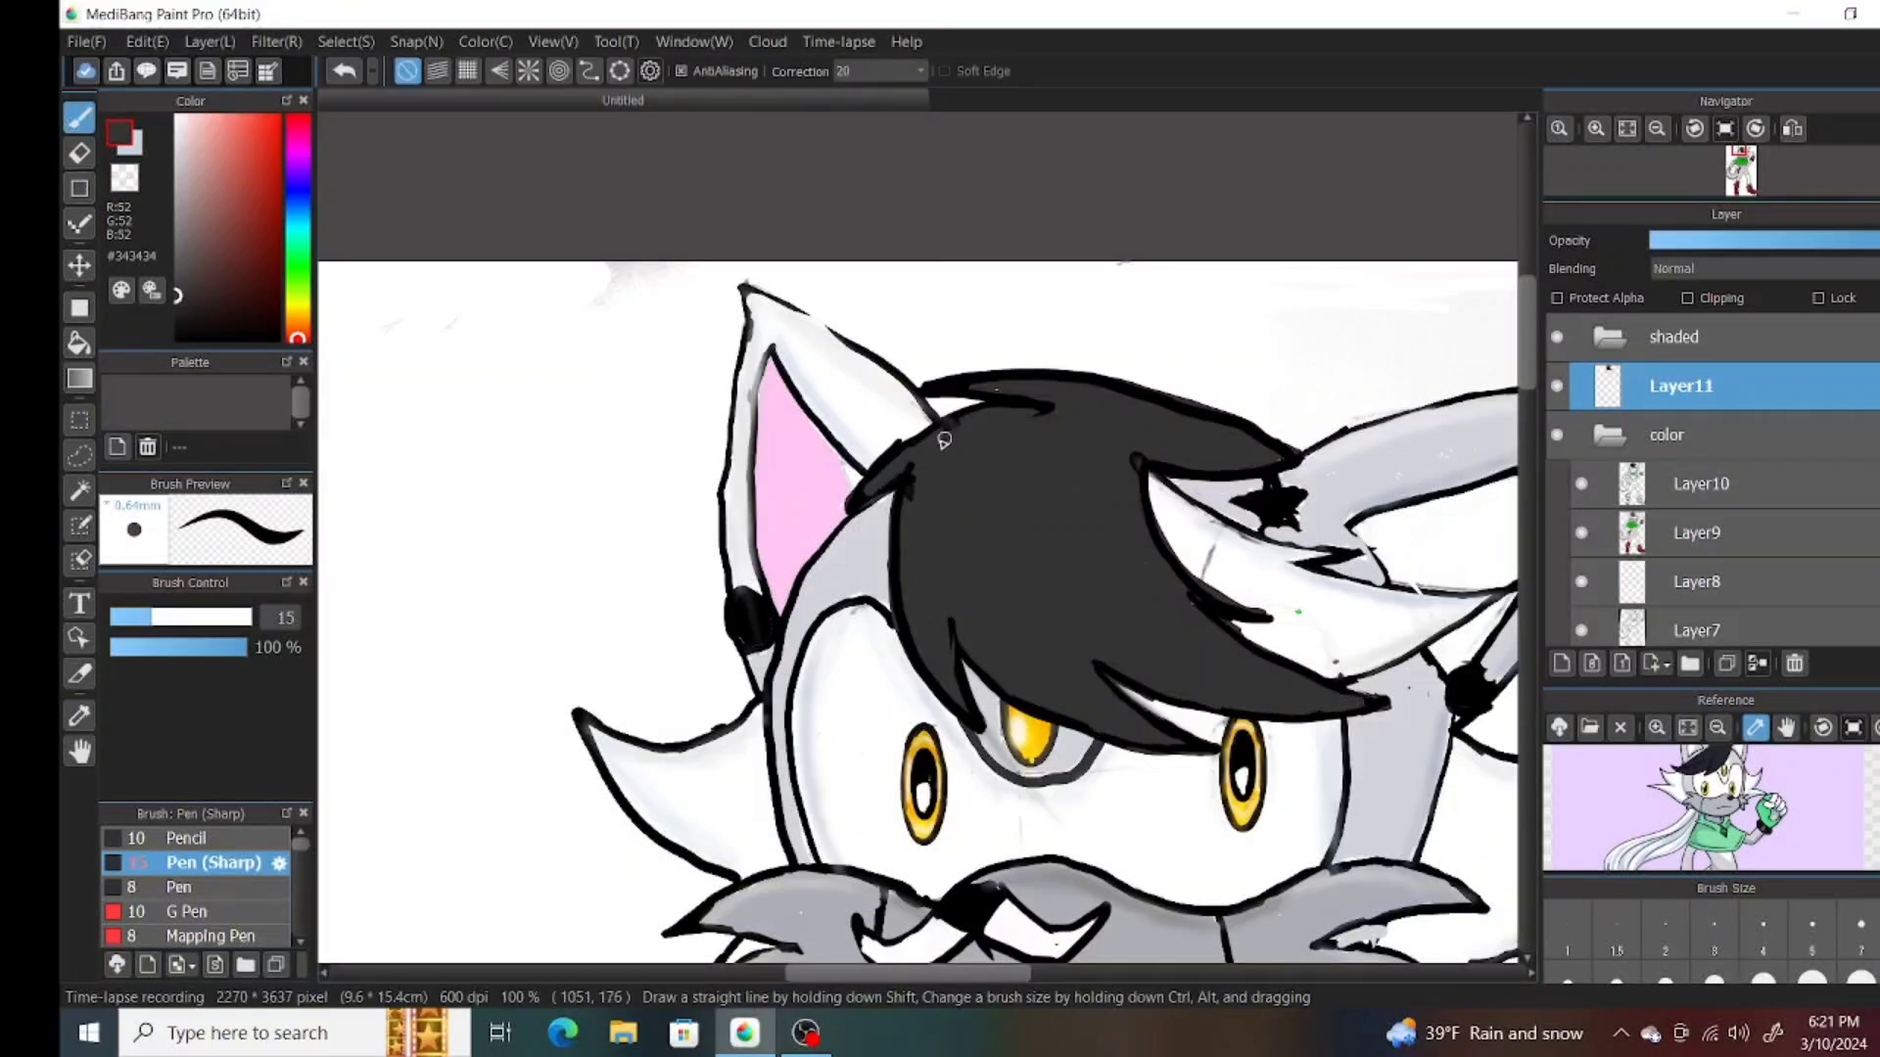
pyautogui.moveTo(736, 600)
pyautogui.mouseDown()
pyautogui.moveTo(752, 641)
pyautogui.moveTo(769, 636)
pyautogui.mouseUp()
pyautogui.moveTo(1454, 673); pyautogui.dragTo(1479, 712)
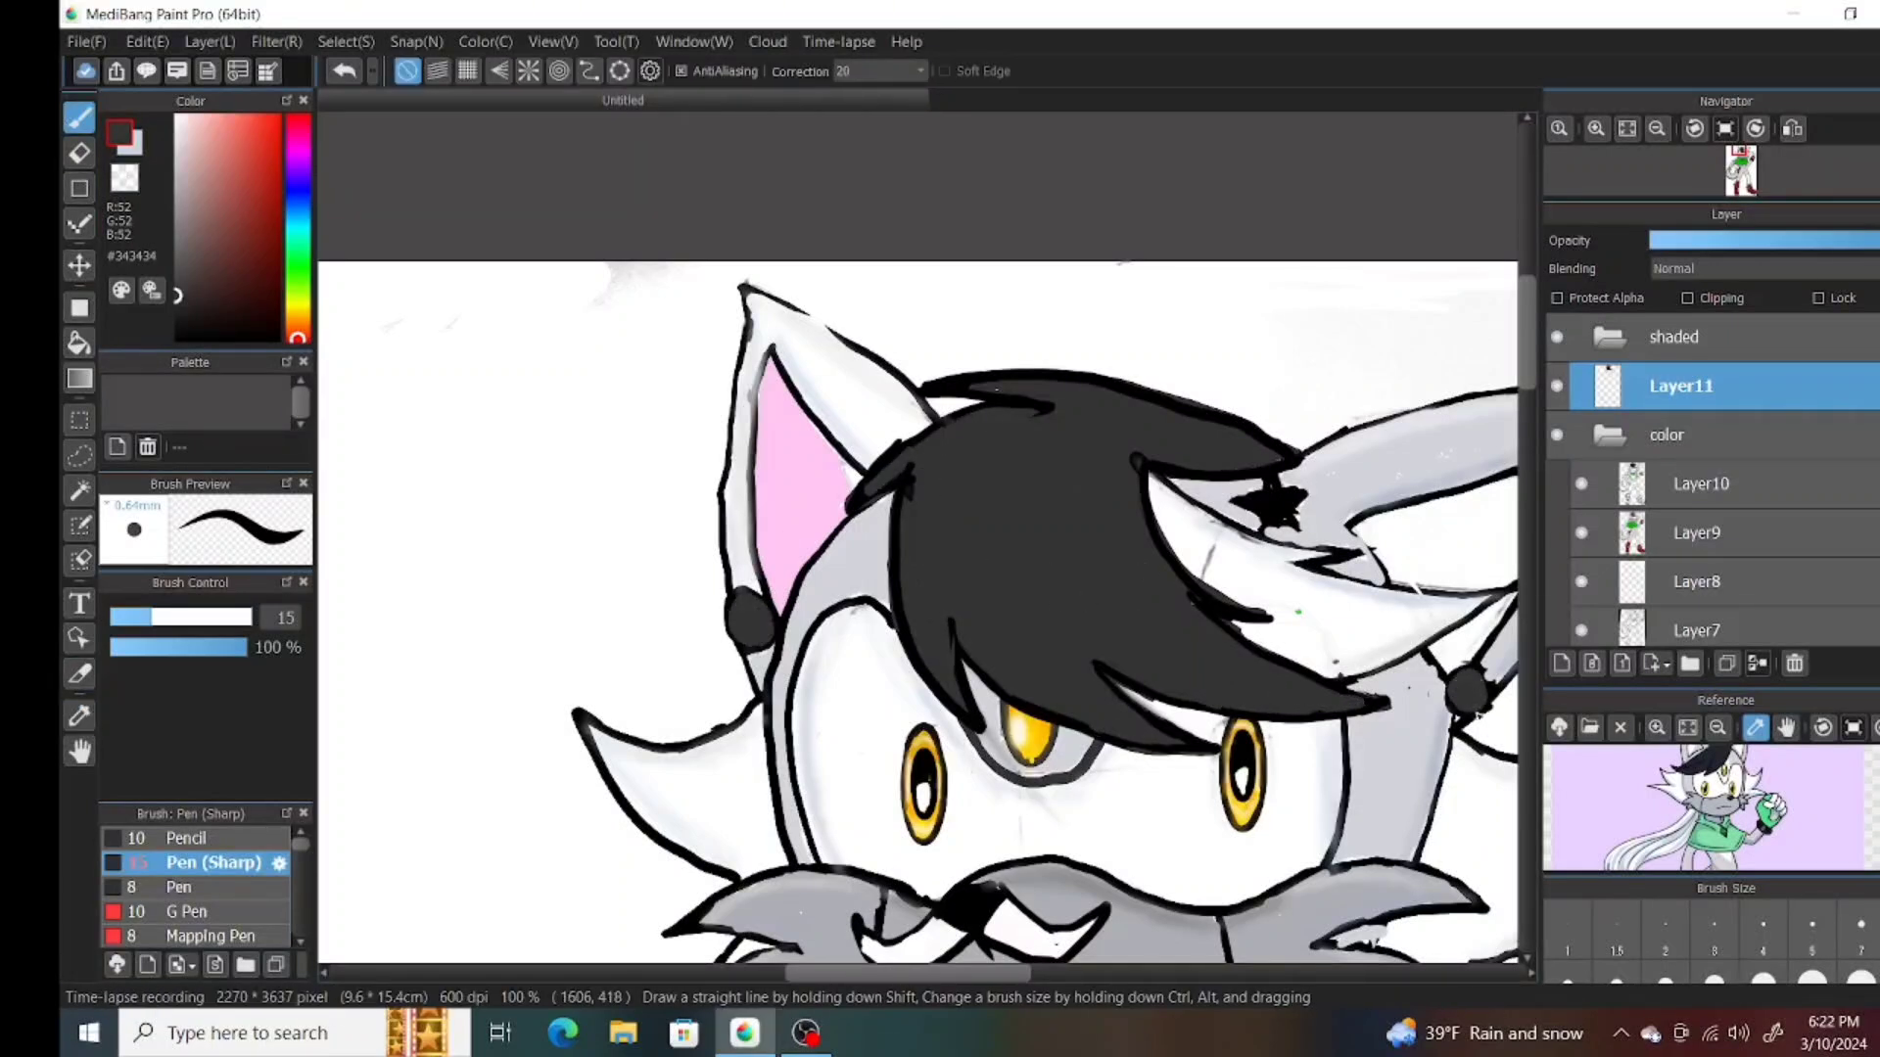
pyautogui.keyDown('alt'); pyautogui.click(1469, 697); pyautogui.keyUp('alt')
# Shade the edges of the dark bangs with Airbrush (Soft) in #131212 and add softer highlights in #505050.
pyautogui.scroll(-5, 196, 886)
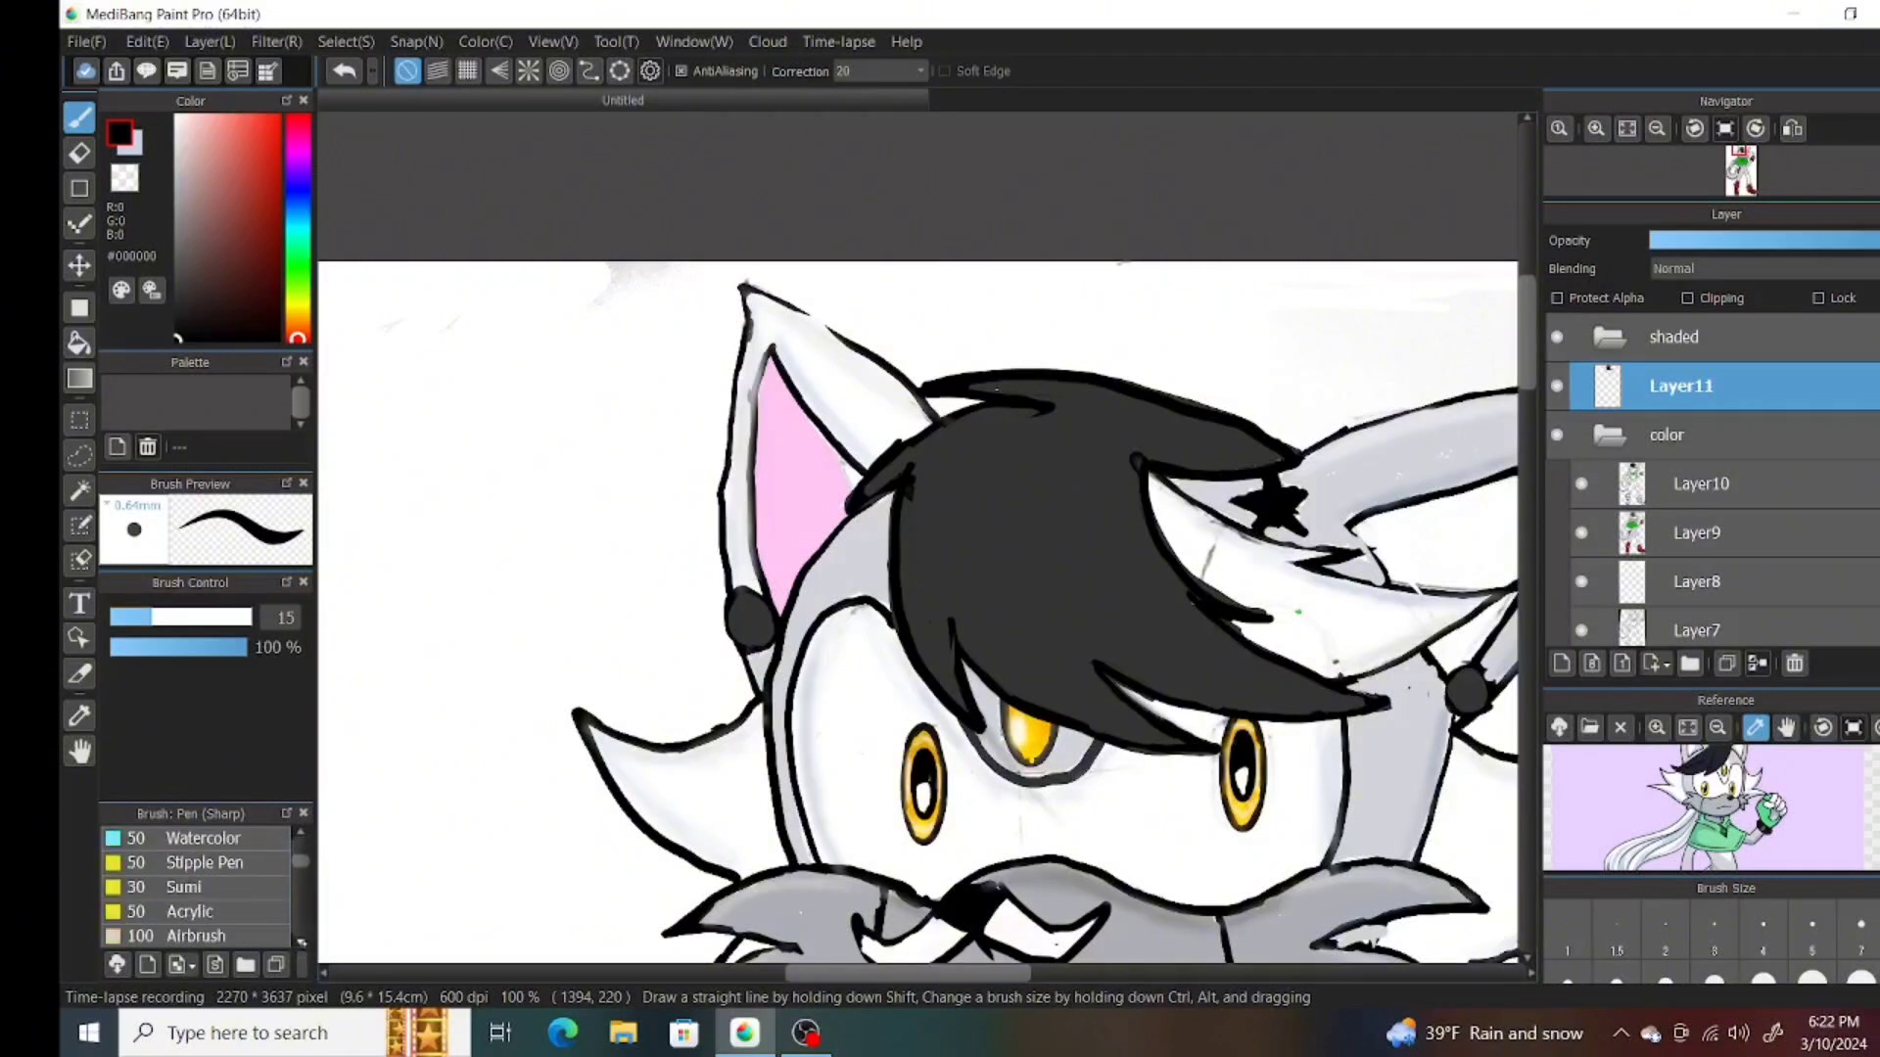
pyautogui.click(210, 936)
pyautogui.keyDown('alt'); pyautogui.click(1259, 661); pyautogui.keyUp('alt')
pyautogui.moveTo(1209, 707); pyautogui.dragTo(1312, 713)
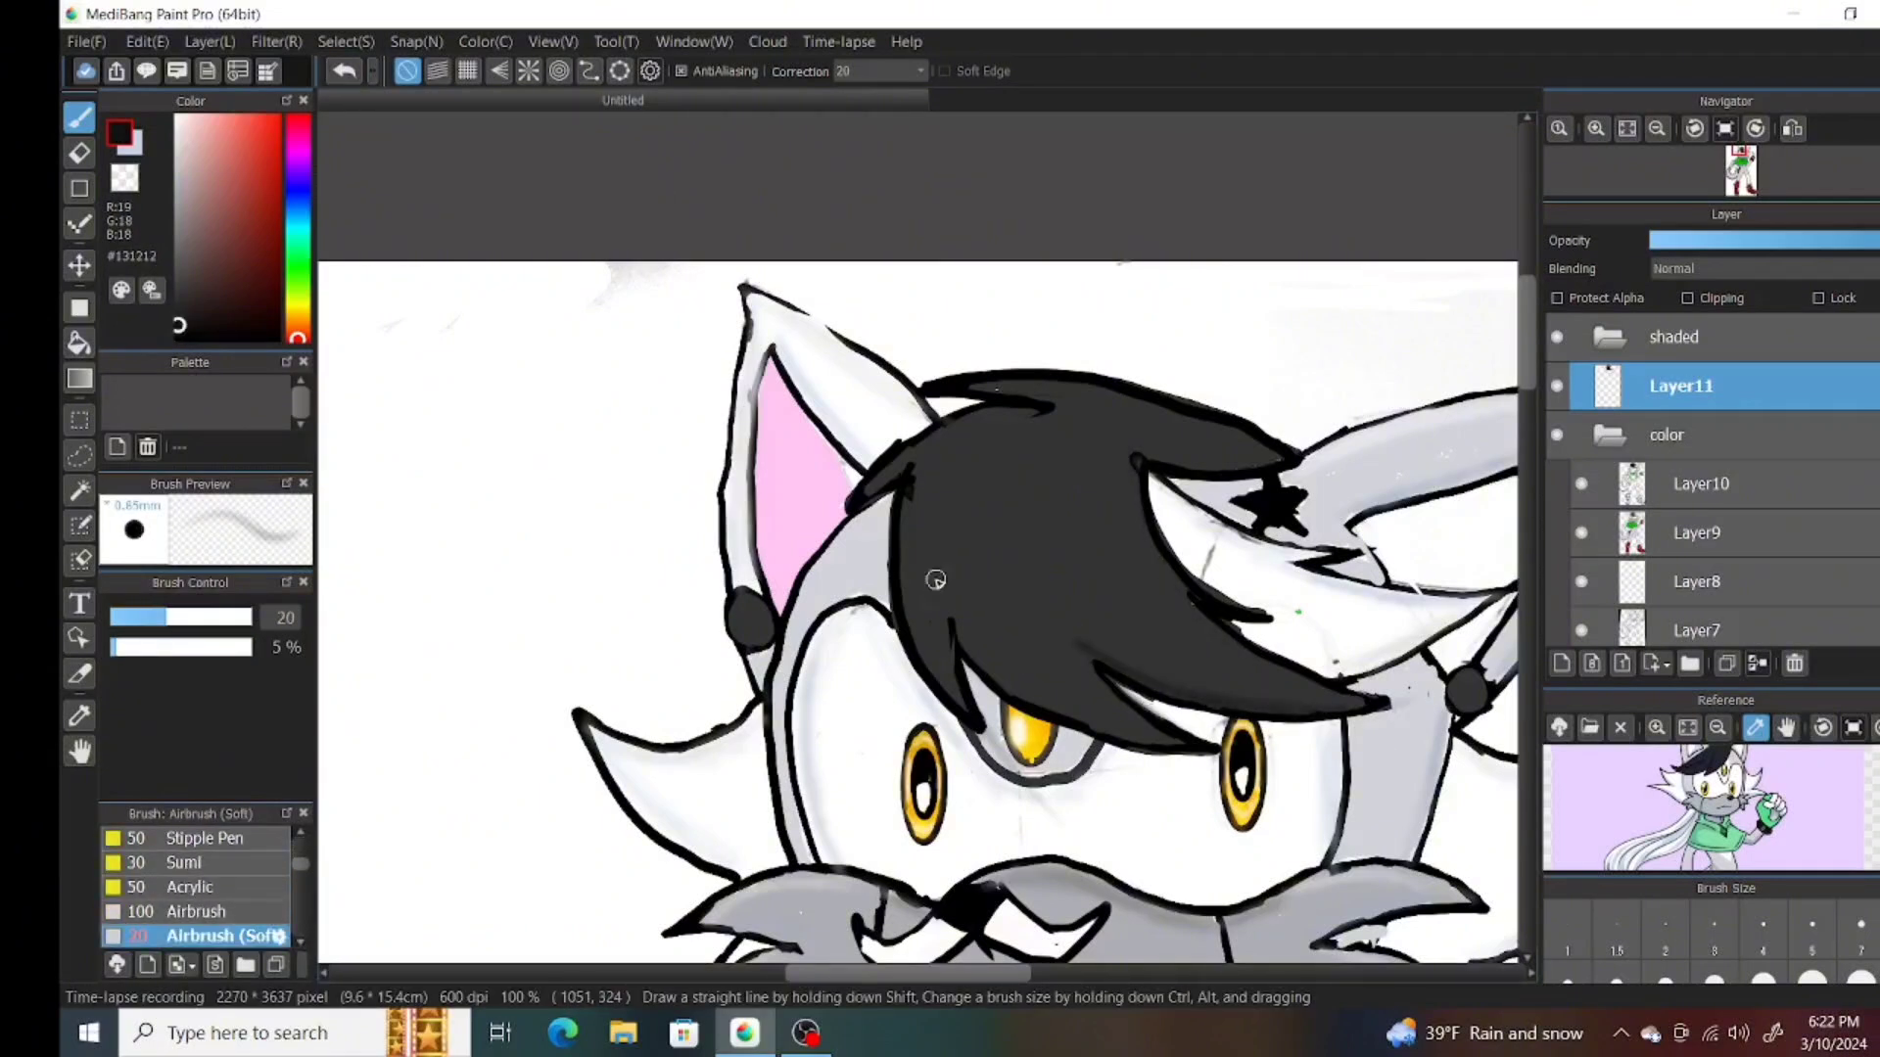
pyautogui.moveTo(964, 632); pyautogui.dragTo(1249, 749)
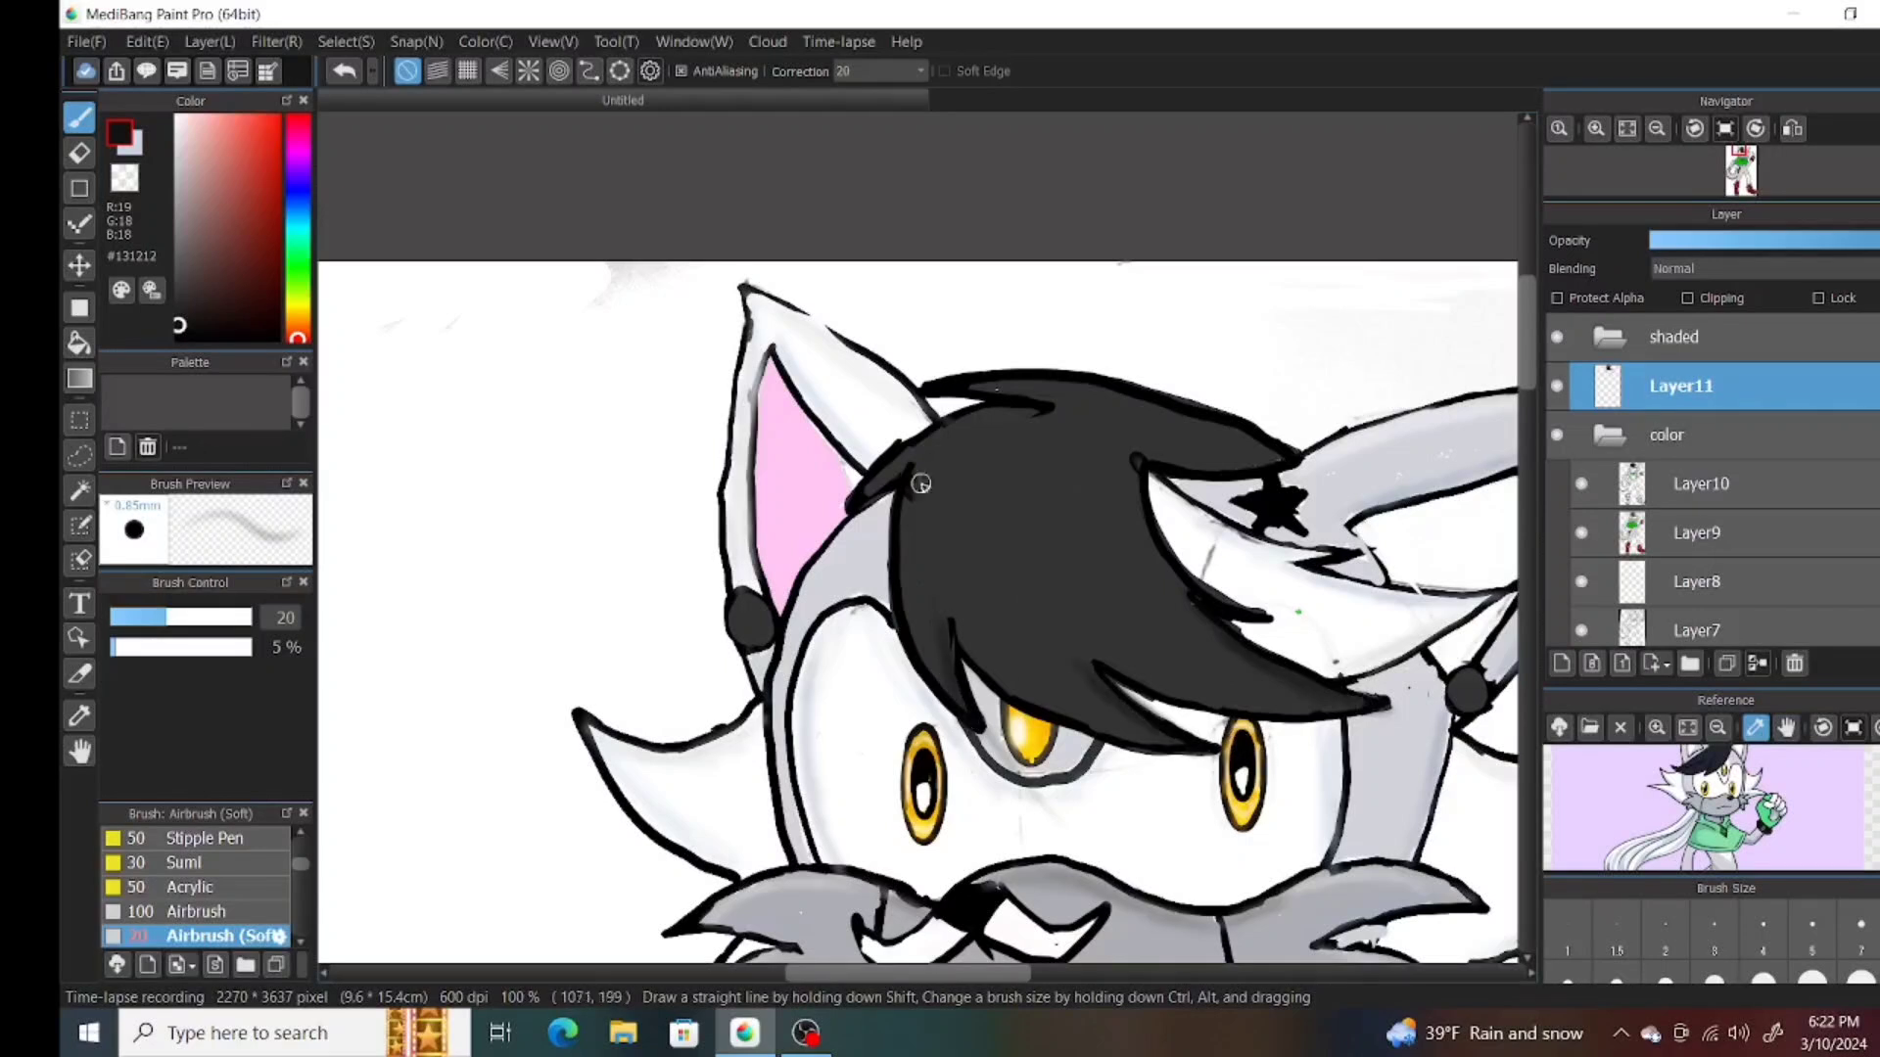
pyautogui.keyDown('alt'); pyautogui.click(967, 381); pyautogui.keyUp('alt')
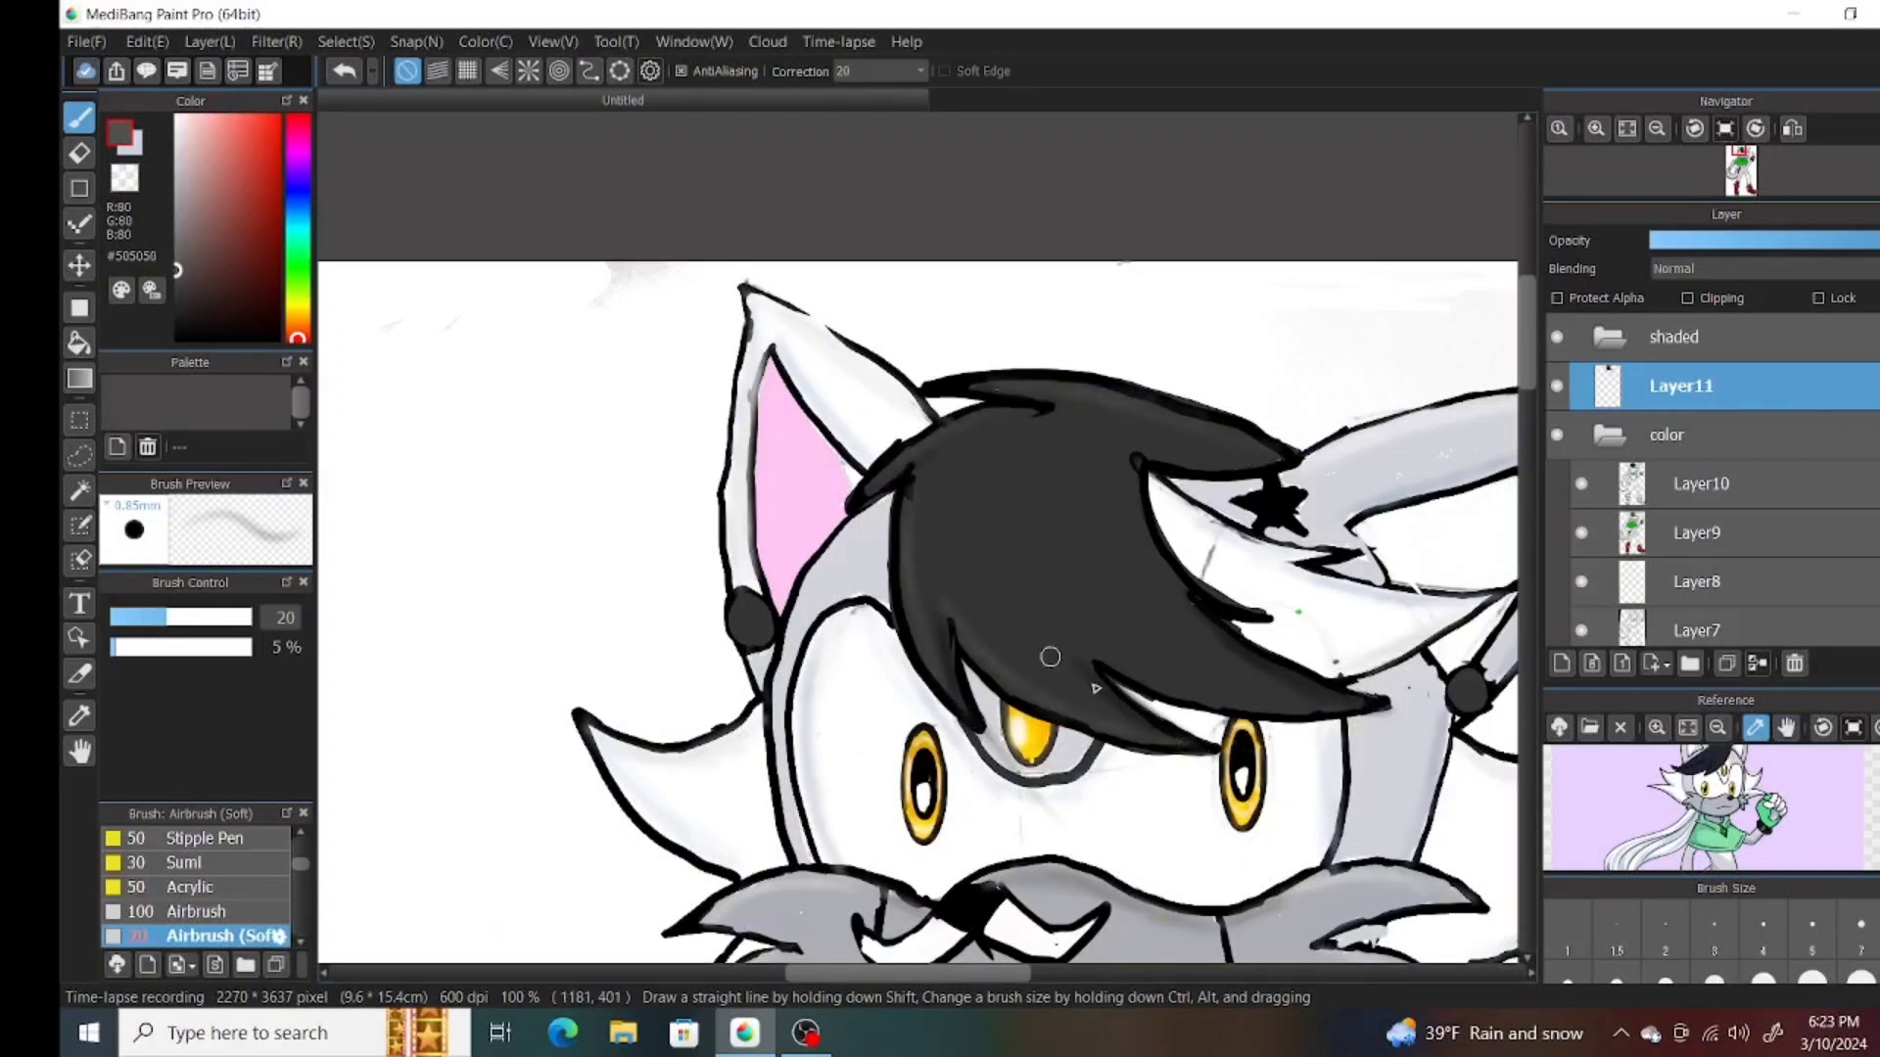
# Give both round earrings a rounded look with airbrushed #505050 highlights and #262626 shading.
pyautogui.scroll(-5, 1534, 373)
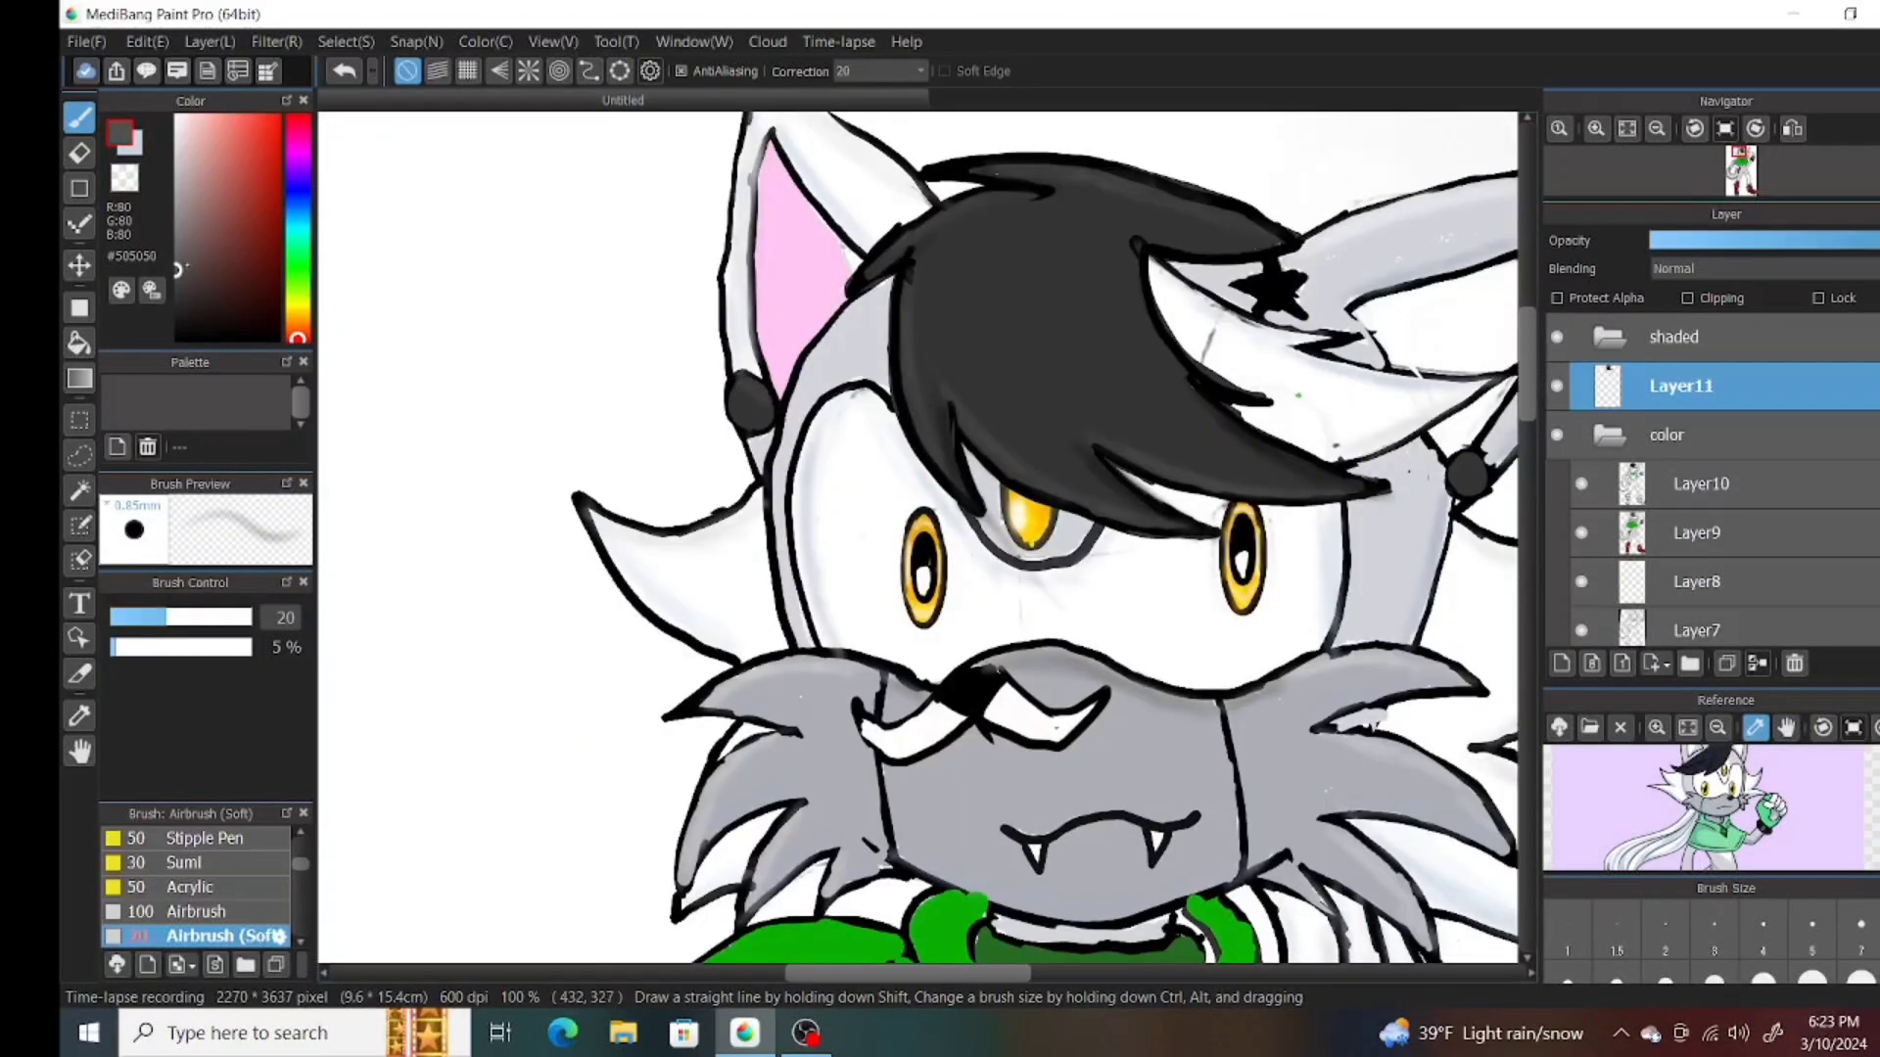
pyautogui.moveTo(730, 388); pyautogui.dragTo(744, 402)
pyautogui.keyDown('alt'); pyautogui.click(749, 404); pyautogui.keyUp('alt')
pyautogui.keyDown('alt'); pyautogui.click(1475, 486); pyautogui.keyUp('alt')
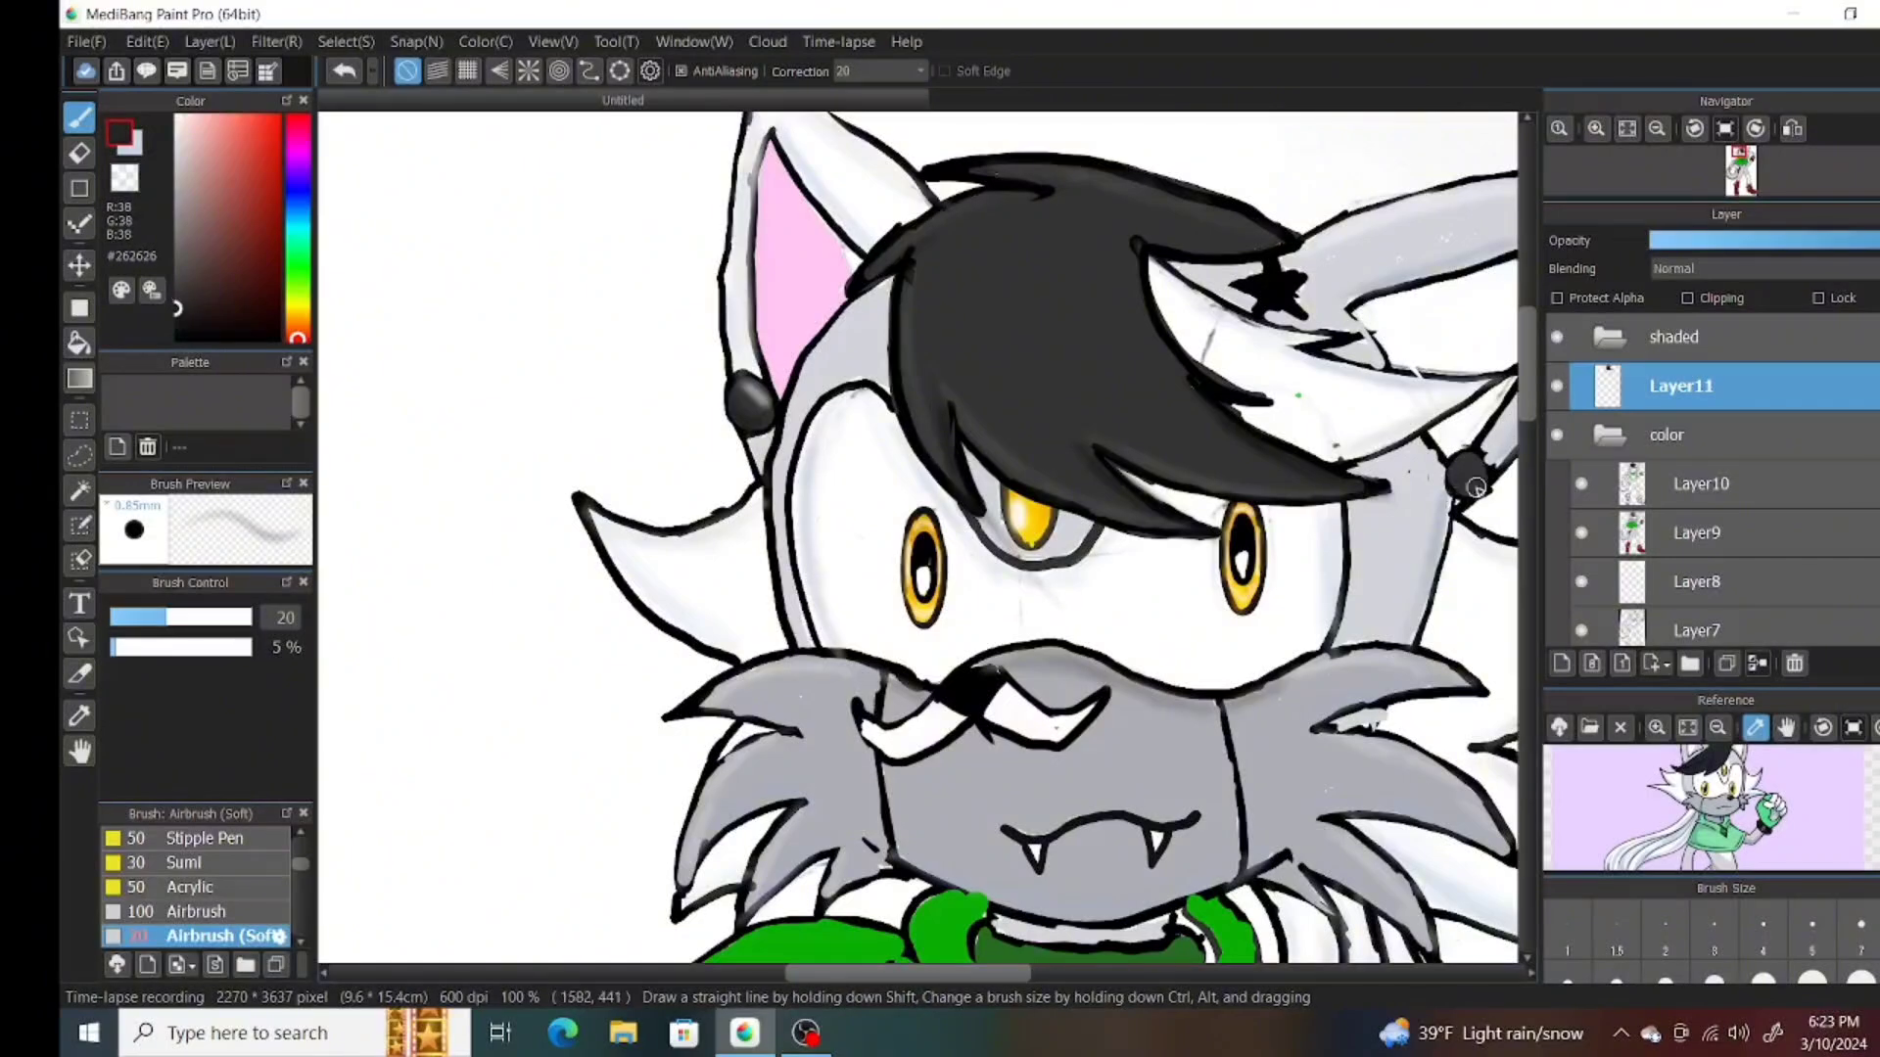
pyautogui.keyDown('alt'); pyautogui.click(1475, 468); pyautogui.keyUp('alt')
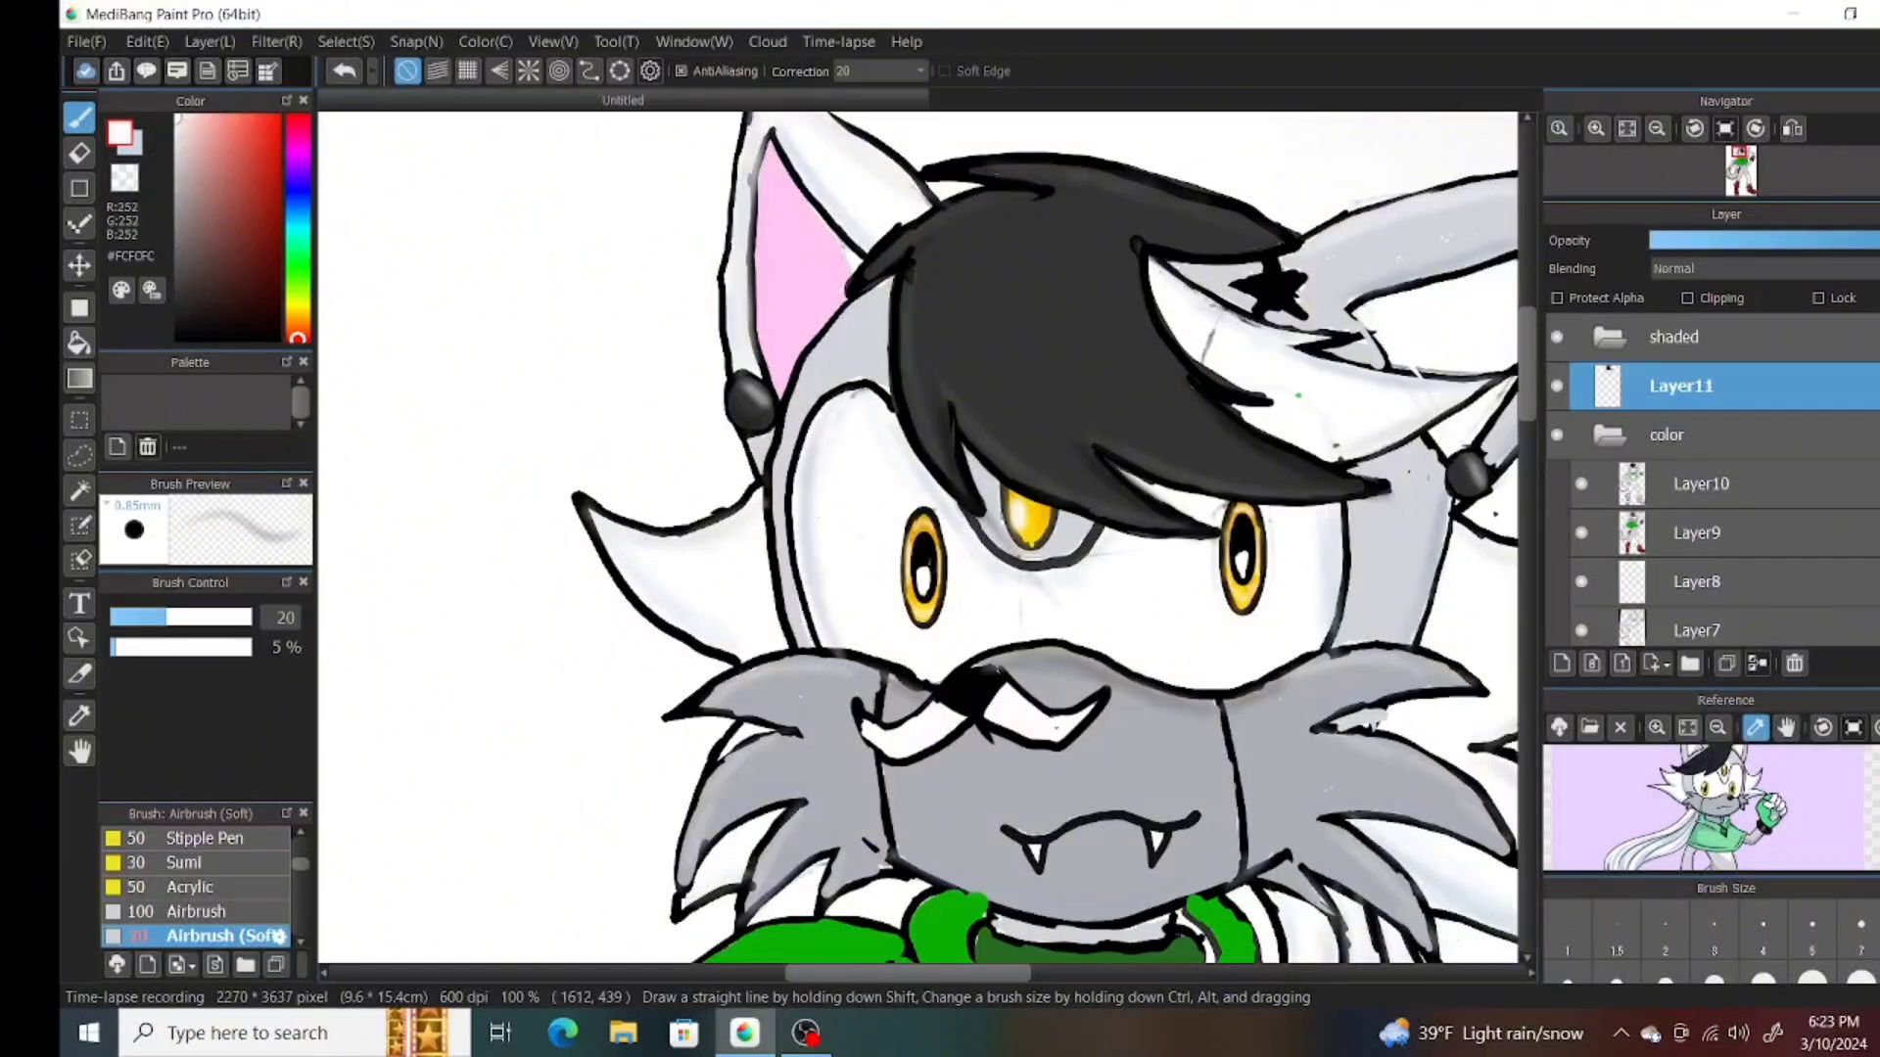
# Blend the collar gem's green tones with the soft airbrush using dark green #109309 and bright green #1CCD13.
pyautogui.scroll(-3, 916, 537)
pyautogui.scroll(3, 779, 626)
pyautogui.keyDown('alt'); pyautogui.click(779, 627); pyautogui.keyUp('alt')
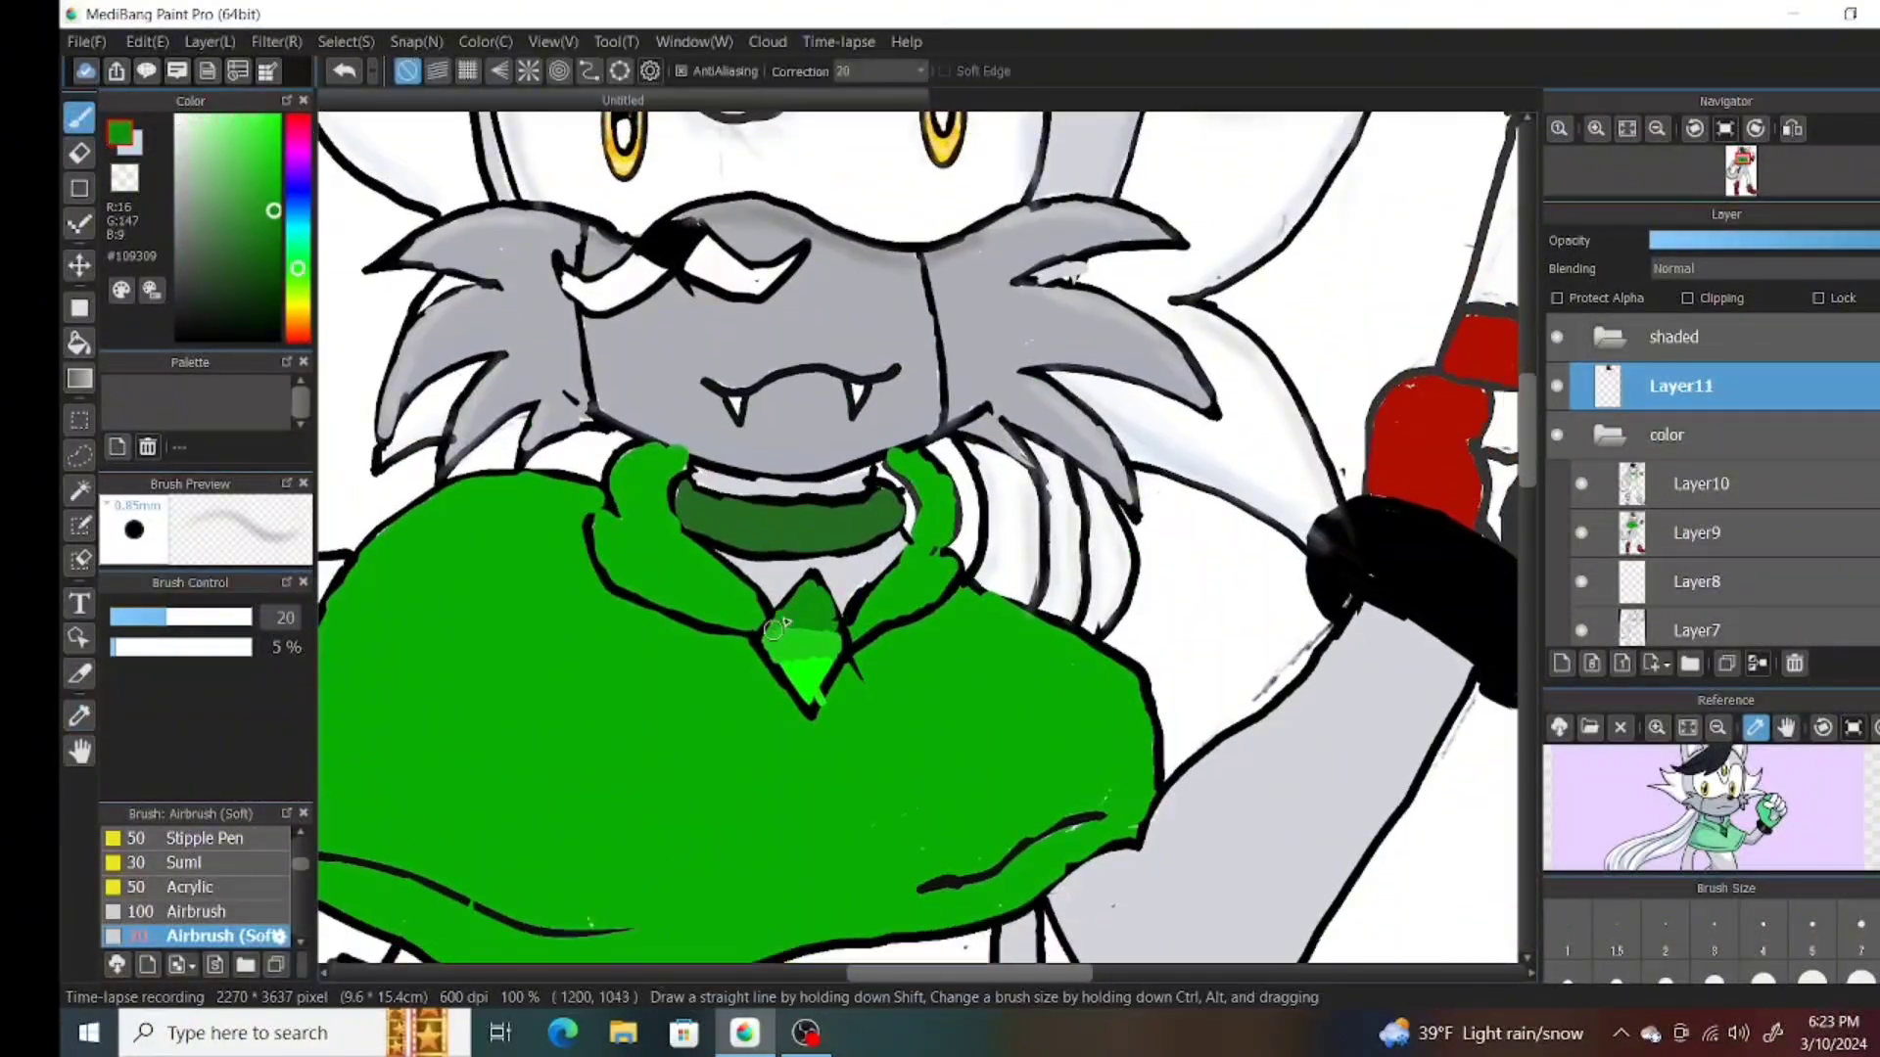
pyautogui.keyDown('alt'); pyautogui.click(817, 659); pyautogui.keyUp('alt')
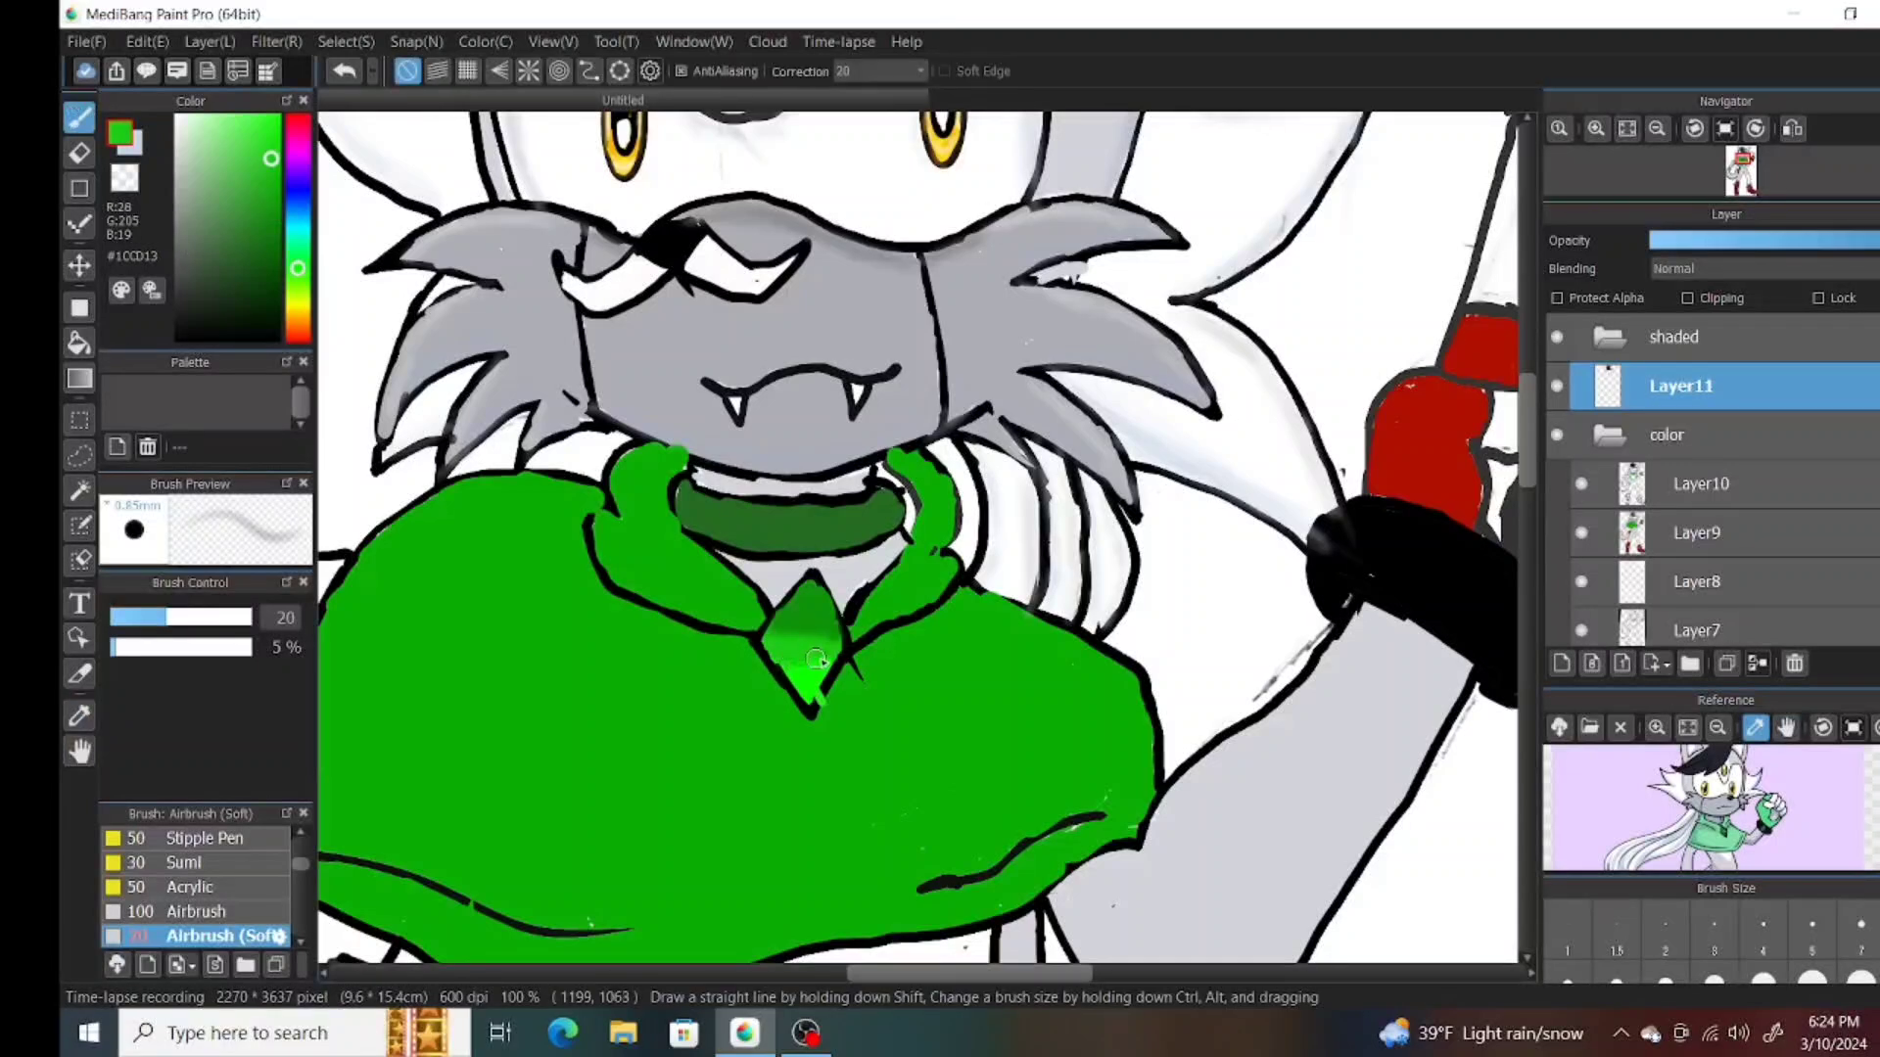
pyautogui.keyDown('alt'); pyautogui.click(793, 667); pyautogui.keyUp('alt')
# Draw black facet lines in the collar gem and airbrush small white highlights onto its facets at brush size 7.
pyautogui.moveTo(784, 593)
pyautogui.mouseDown()
pyautogui.moveTo(773, 648)
pyautogui.moveTo(821, 593)
pyautogui.moveTo(853, 669)
pyautogui.moveTo(811, 594)
pyautogui.moveTo(787, 641)
pyautogui.moveTo(827, 646)
pyautogui.moveTo(812, 590)
pyautogui.moveTo(809, 705)
pyautogui.mouseUp()
pyautogui.press('b')
pyautogui.scroll(-5, 223, 897)
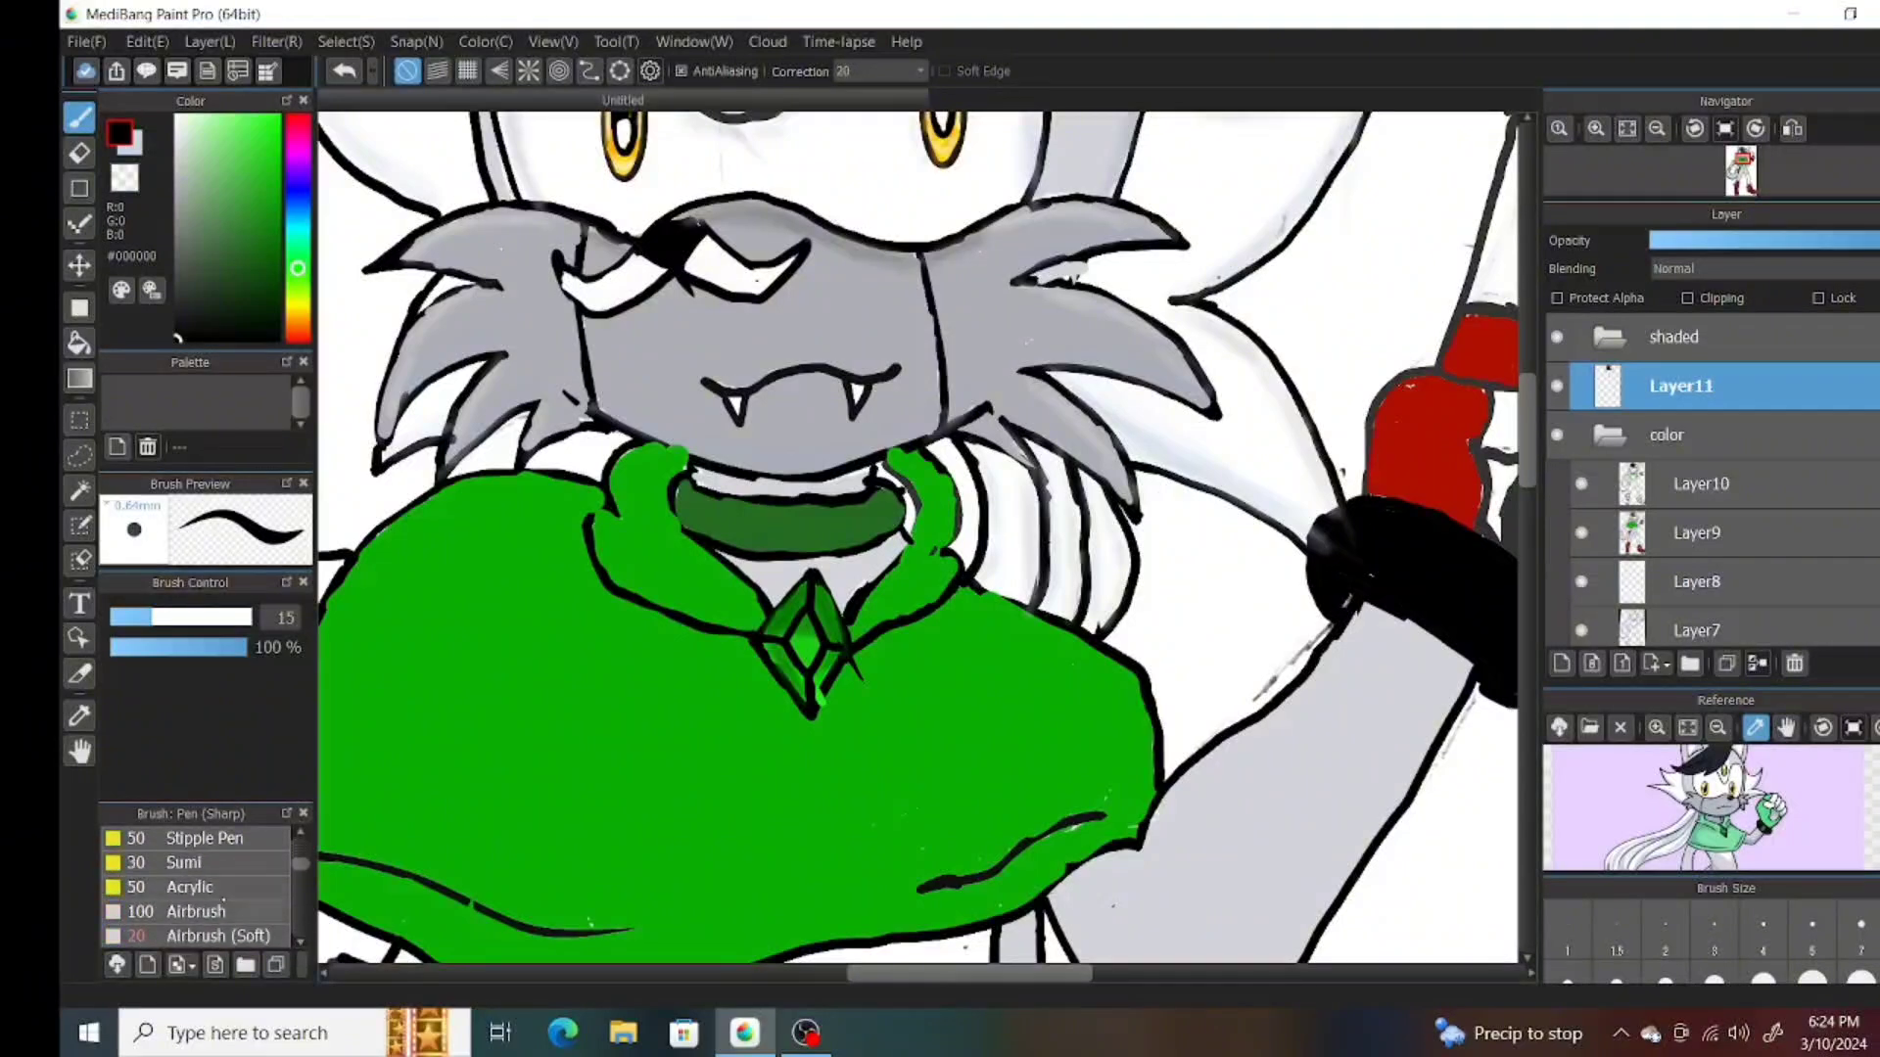
pyautogui.click(215, 936)
pyautogui.press('x')
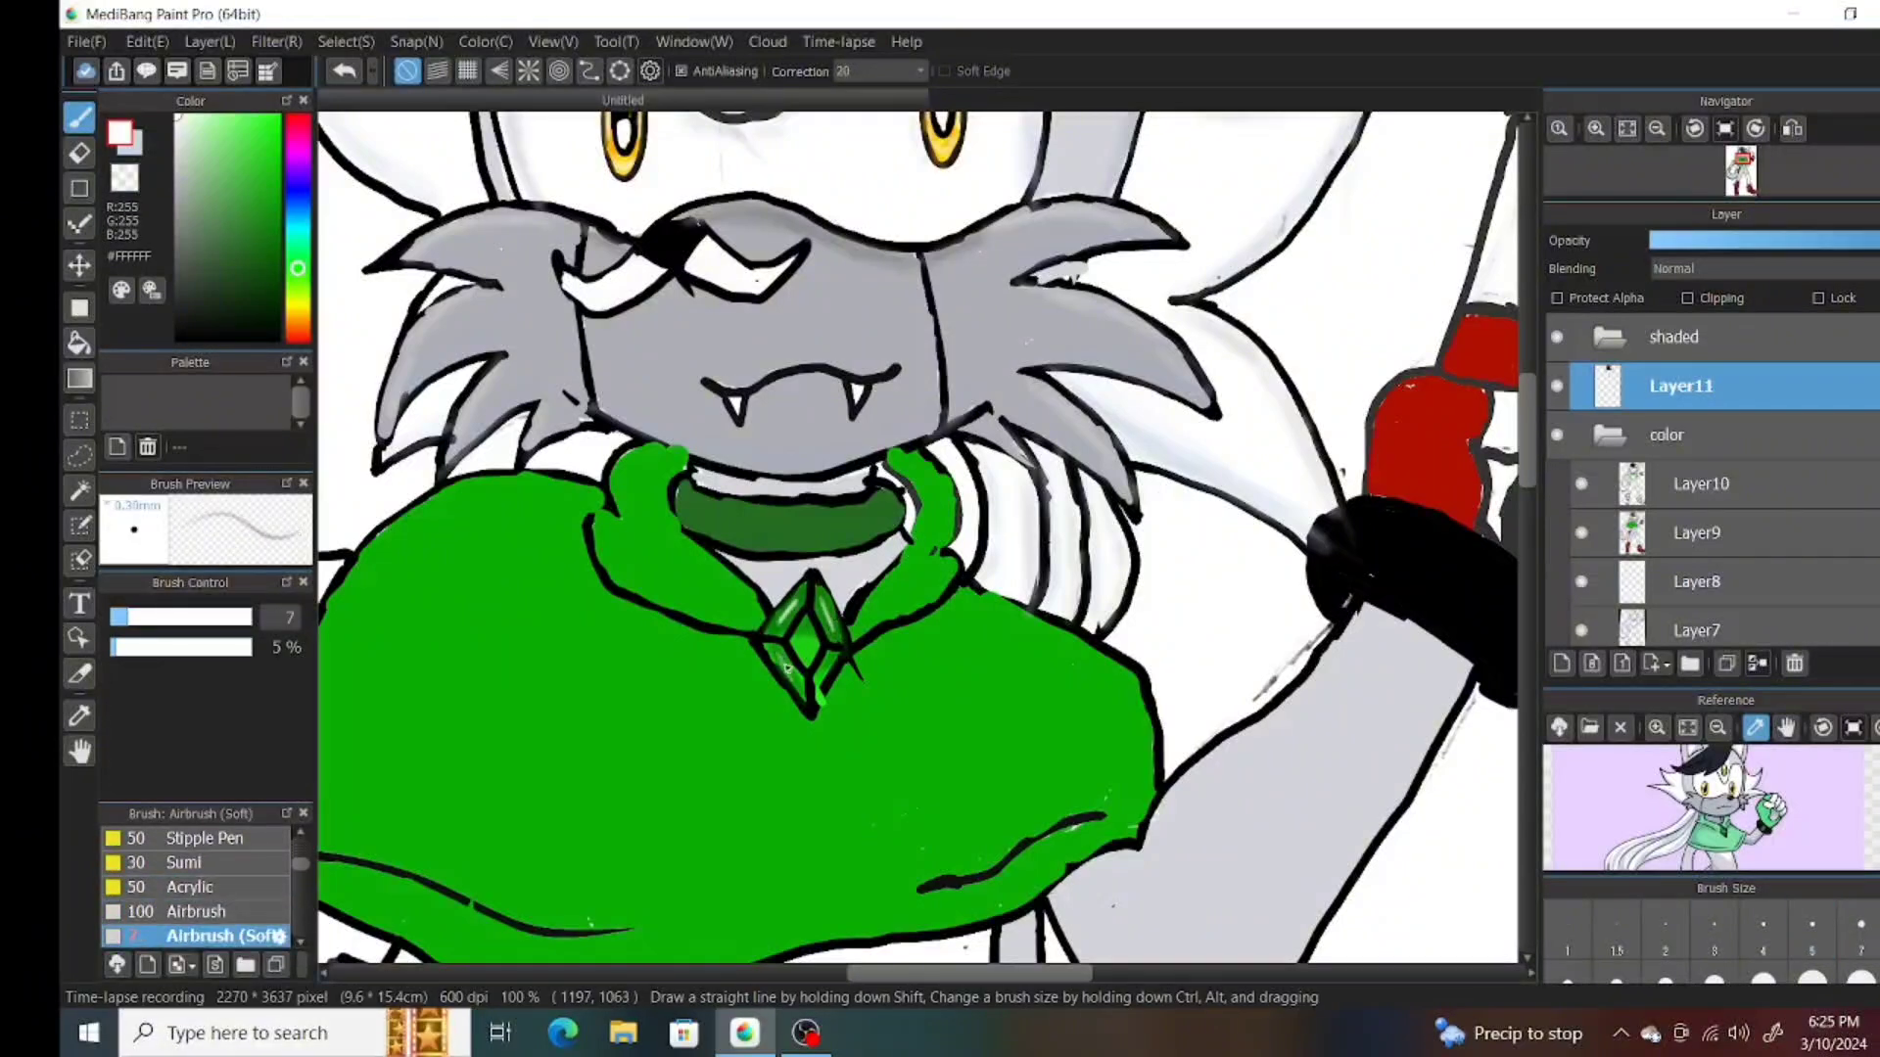
# Shade the white markings beside the nose with pale tones #E3E8F1 and #EEEEEF, and add a soft highlight to the black nose.
pyautogui.scroll(3, 806, 658)
pyautogui.keyDown('alt'); pyautogui.click(685, 436); pyautogui.keyUp('alt')
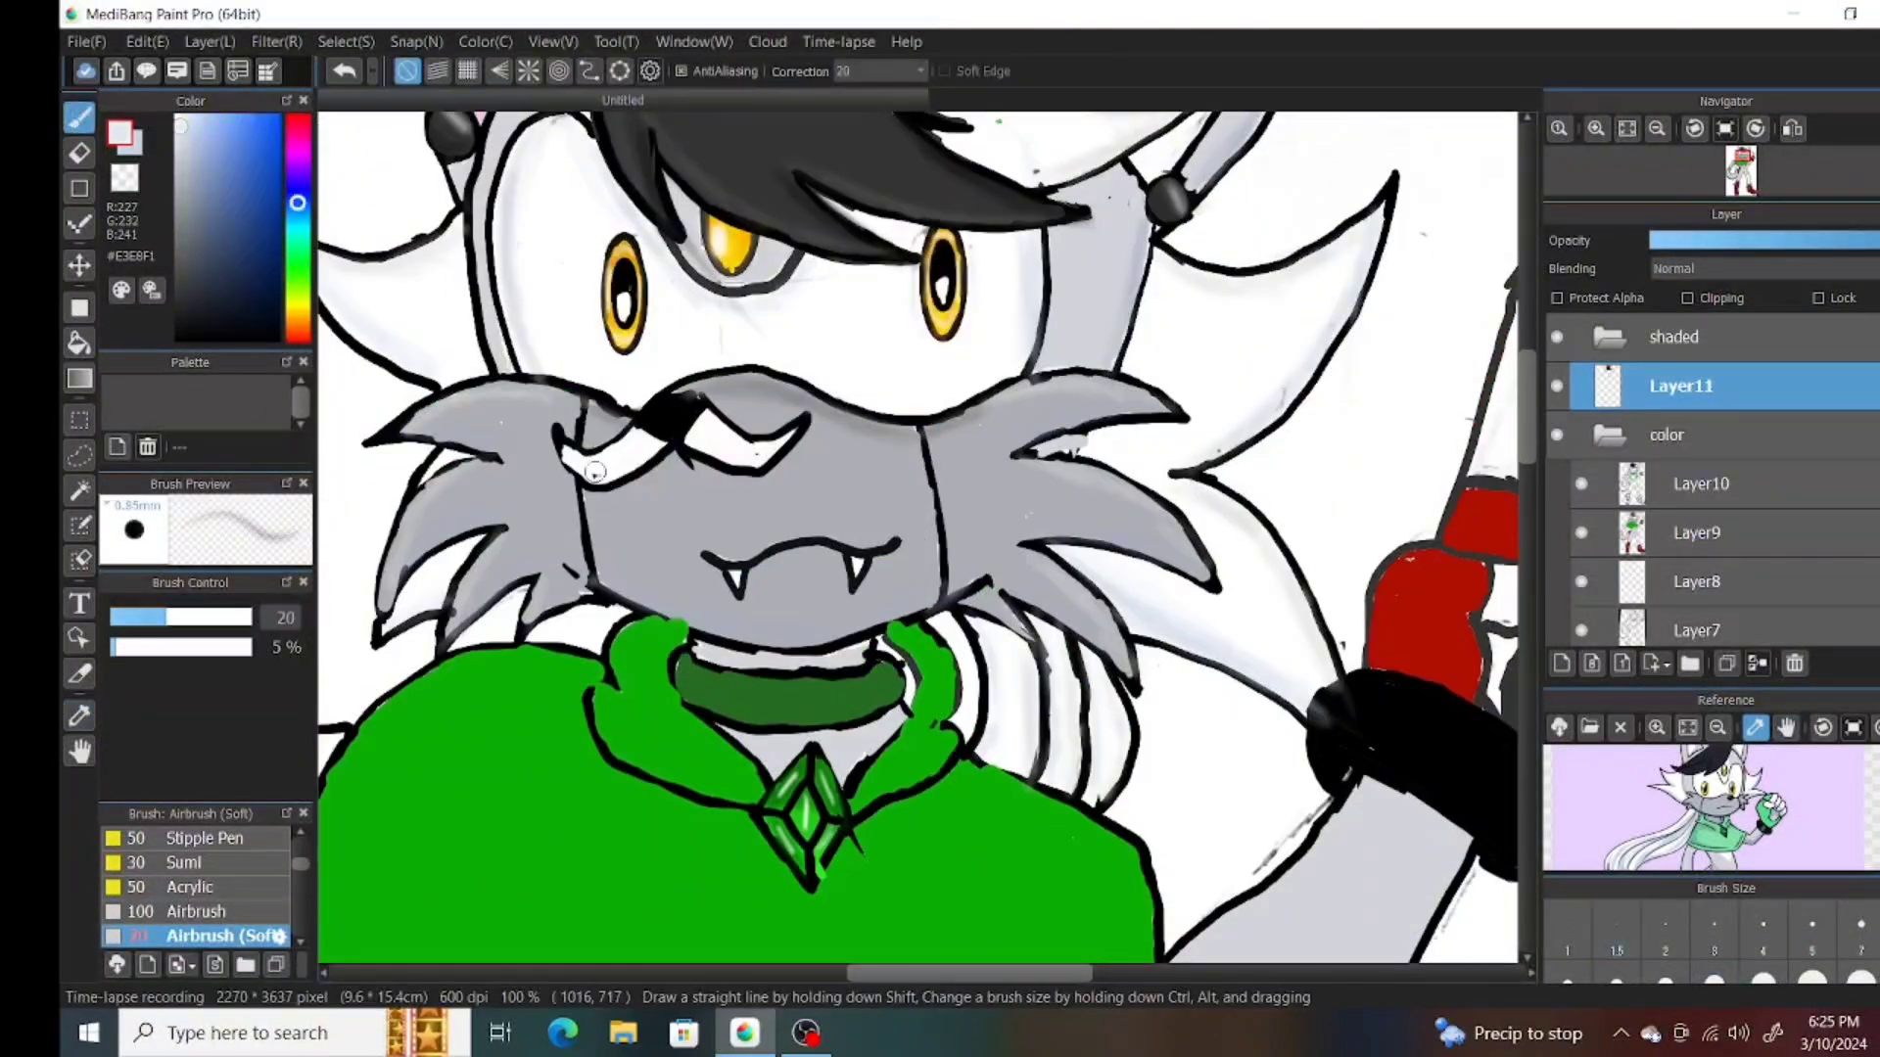
pyautogui.keyDown('alt'); pyautogui.click(764, 445); pyautogui.keyUp('alt')
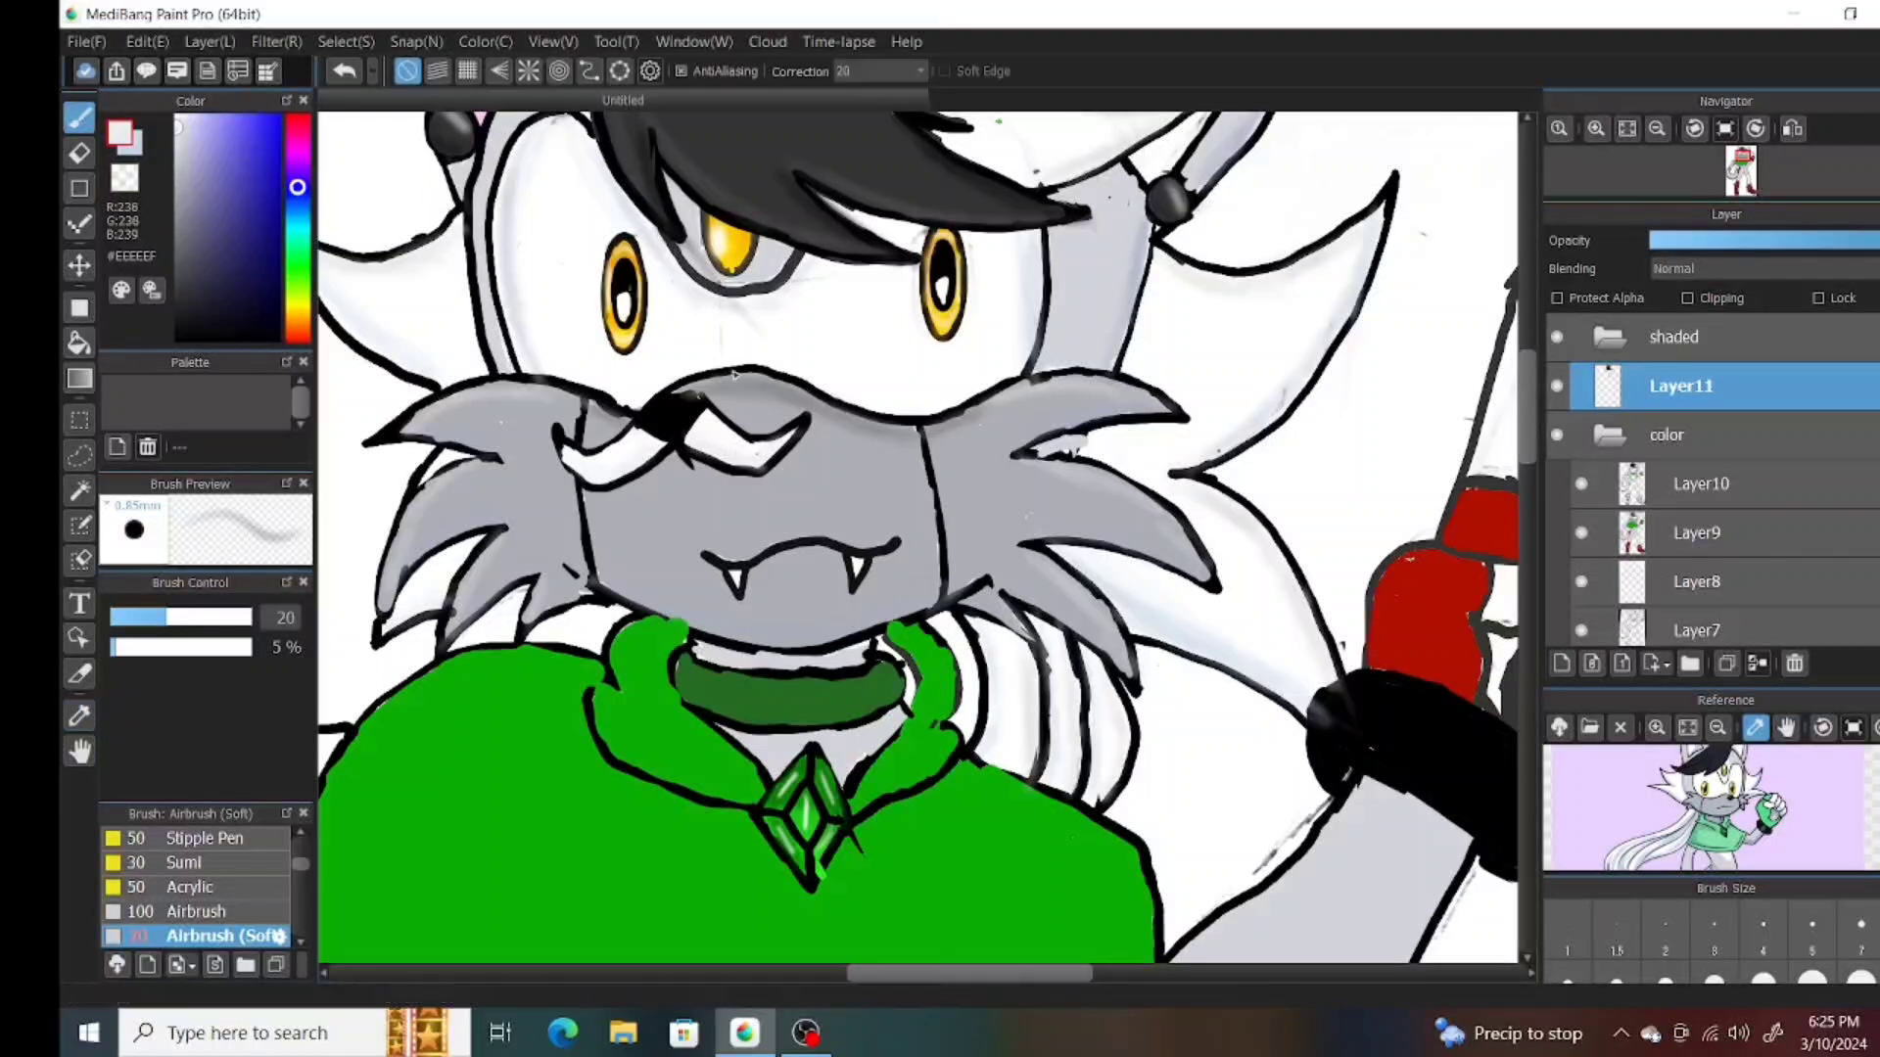
pyautogui.keyDown('alt'); pyautogui.click(654, 409); pyautogui.keyUp('alt')
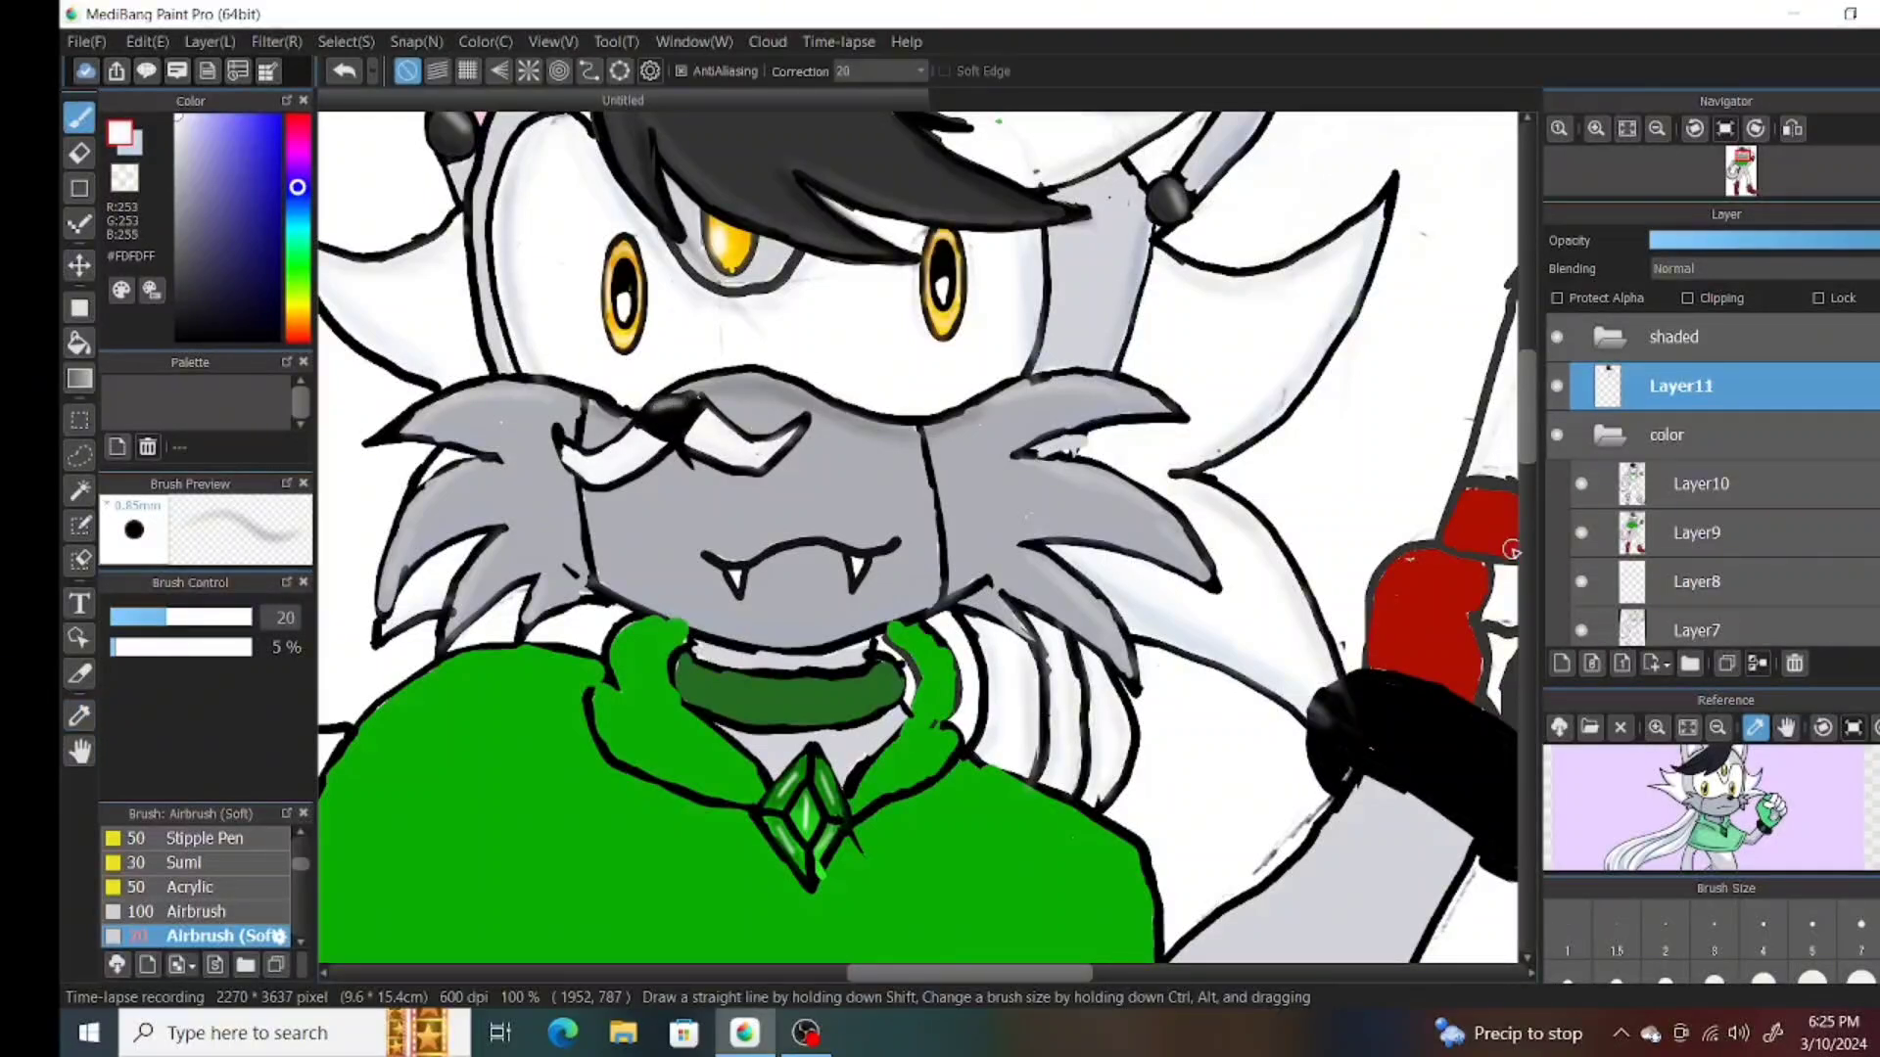
# Airbrush dark green #097C03 shading along the cape's edges and folds at brush size 50, and pick up bright green #1CDA12.
pyautogui.keyDown('alt'); pyautogui.click(627, 724); pyautogui.keyUp('alt')
pyautogui.hotkey('ctrl', '-')
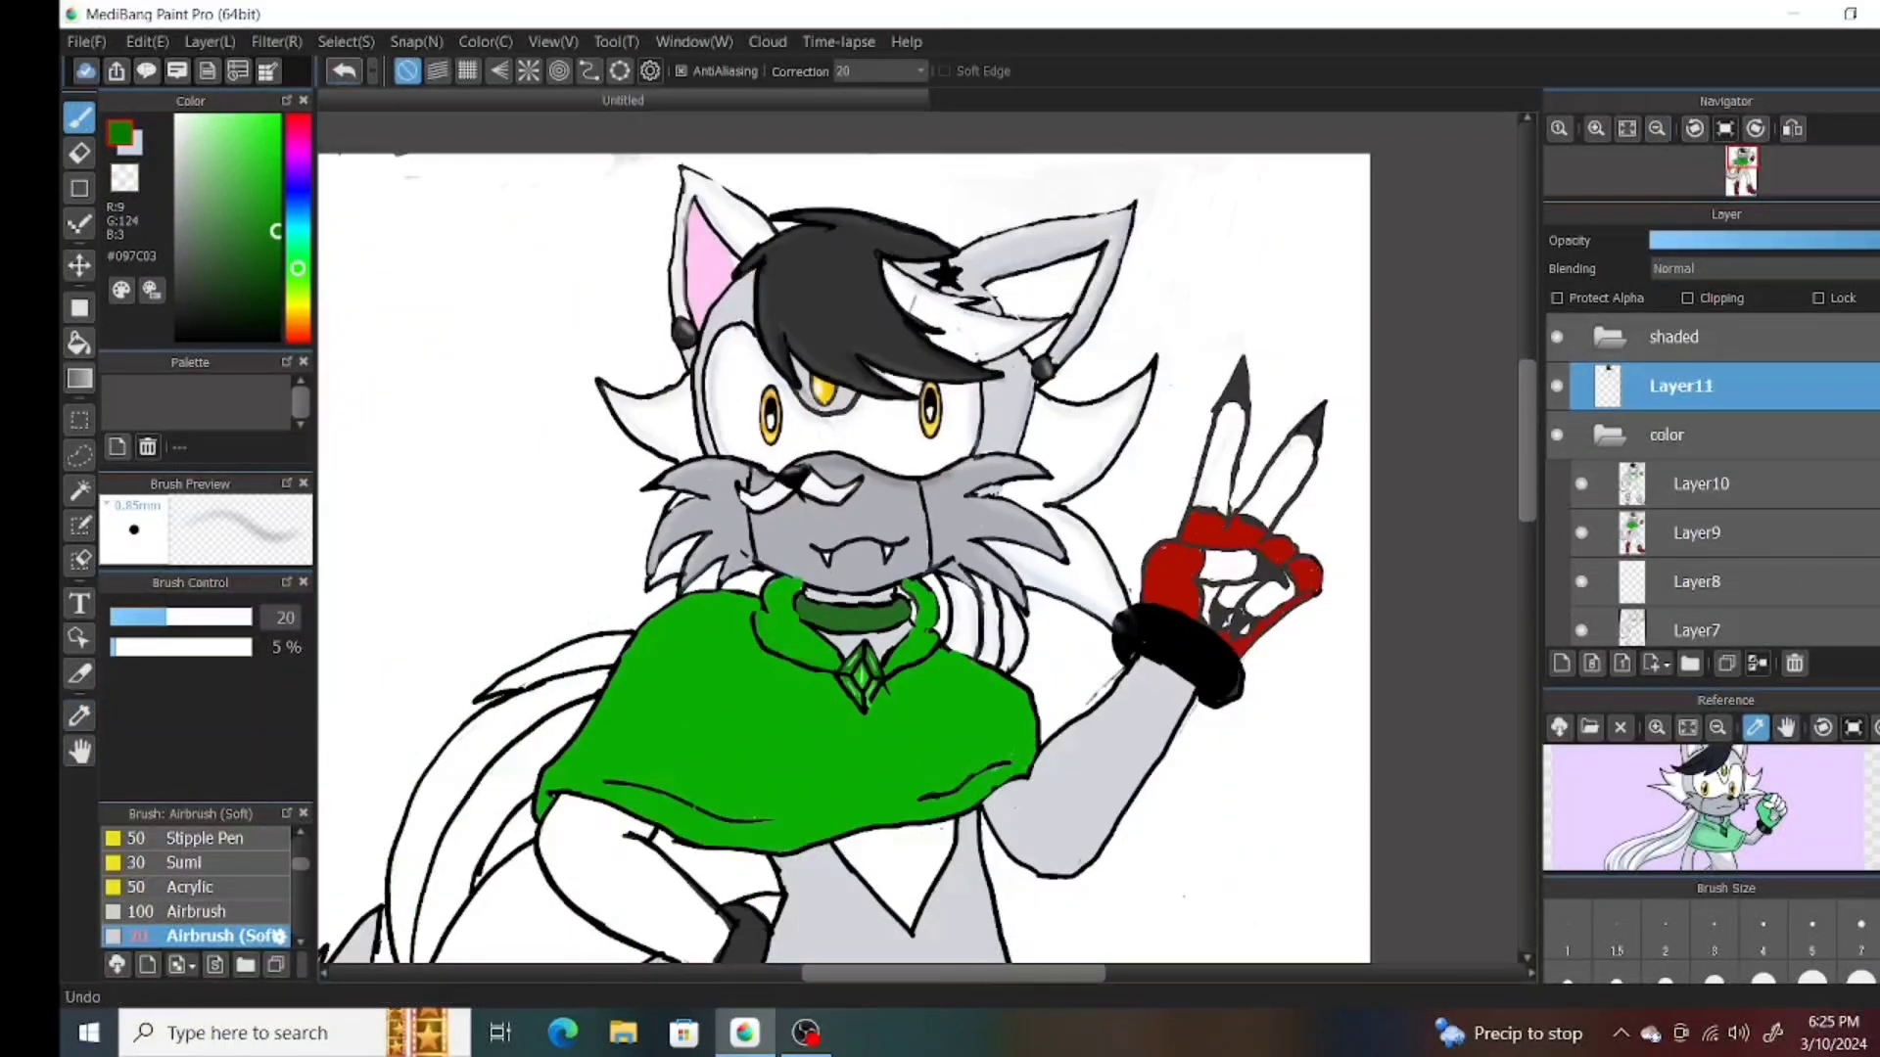
pyautogui.moveTo(774, 626); pyautogui.dragTo(784, 627)
pyautogui.moveTo(666, 815)
pyautogui.mouseDown()
pyautogui.moveTo(619, 683)
pyautogui.moveTo(596, 743)
pyautogui.moveTo(613, 698)
pyautogui.moveTo(661, 679)
pyautogui.moveTo(725, 596)
pyautogui.moveTo(672, 624)
pyautogui.moveTo(631, 799)
pyautogui.moveTo(726, 602)
pyautogui.moveTo(612, 756)
pyautogui.mouseUp()
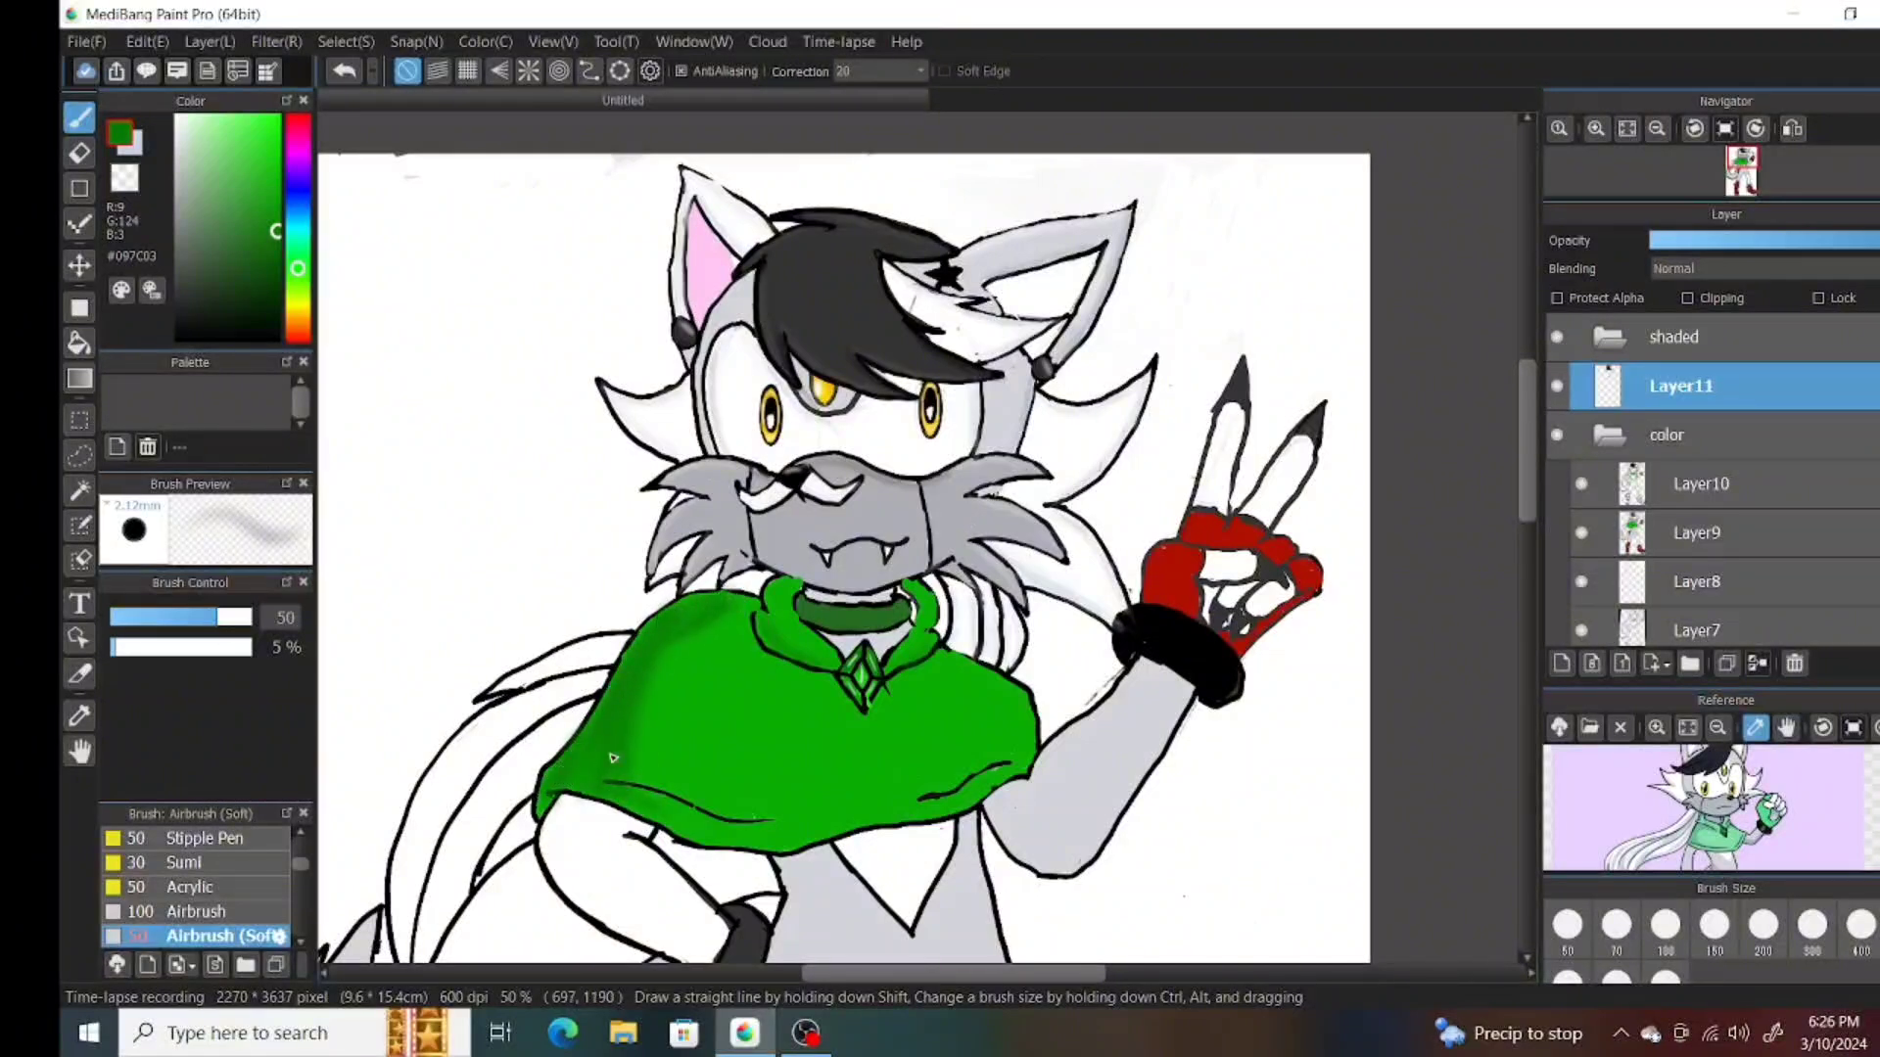
pyautogui.moveTo(713, 654)
pyautogui.mouseDown()
pyautogui.moveTo(945, 654)
pyautogui.moveTo(791, 844)
pyautogui.mouseUp()
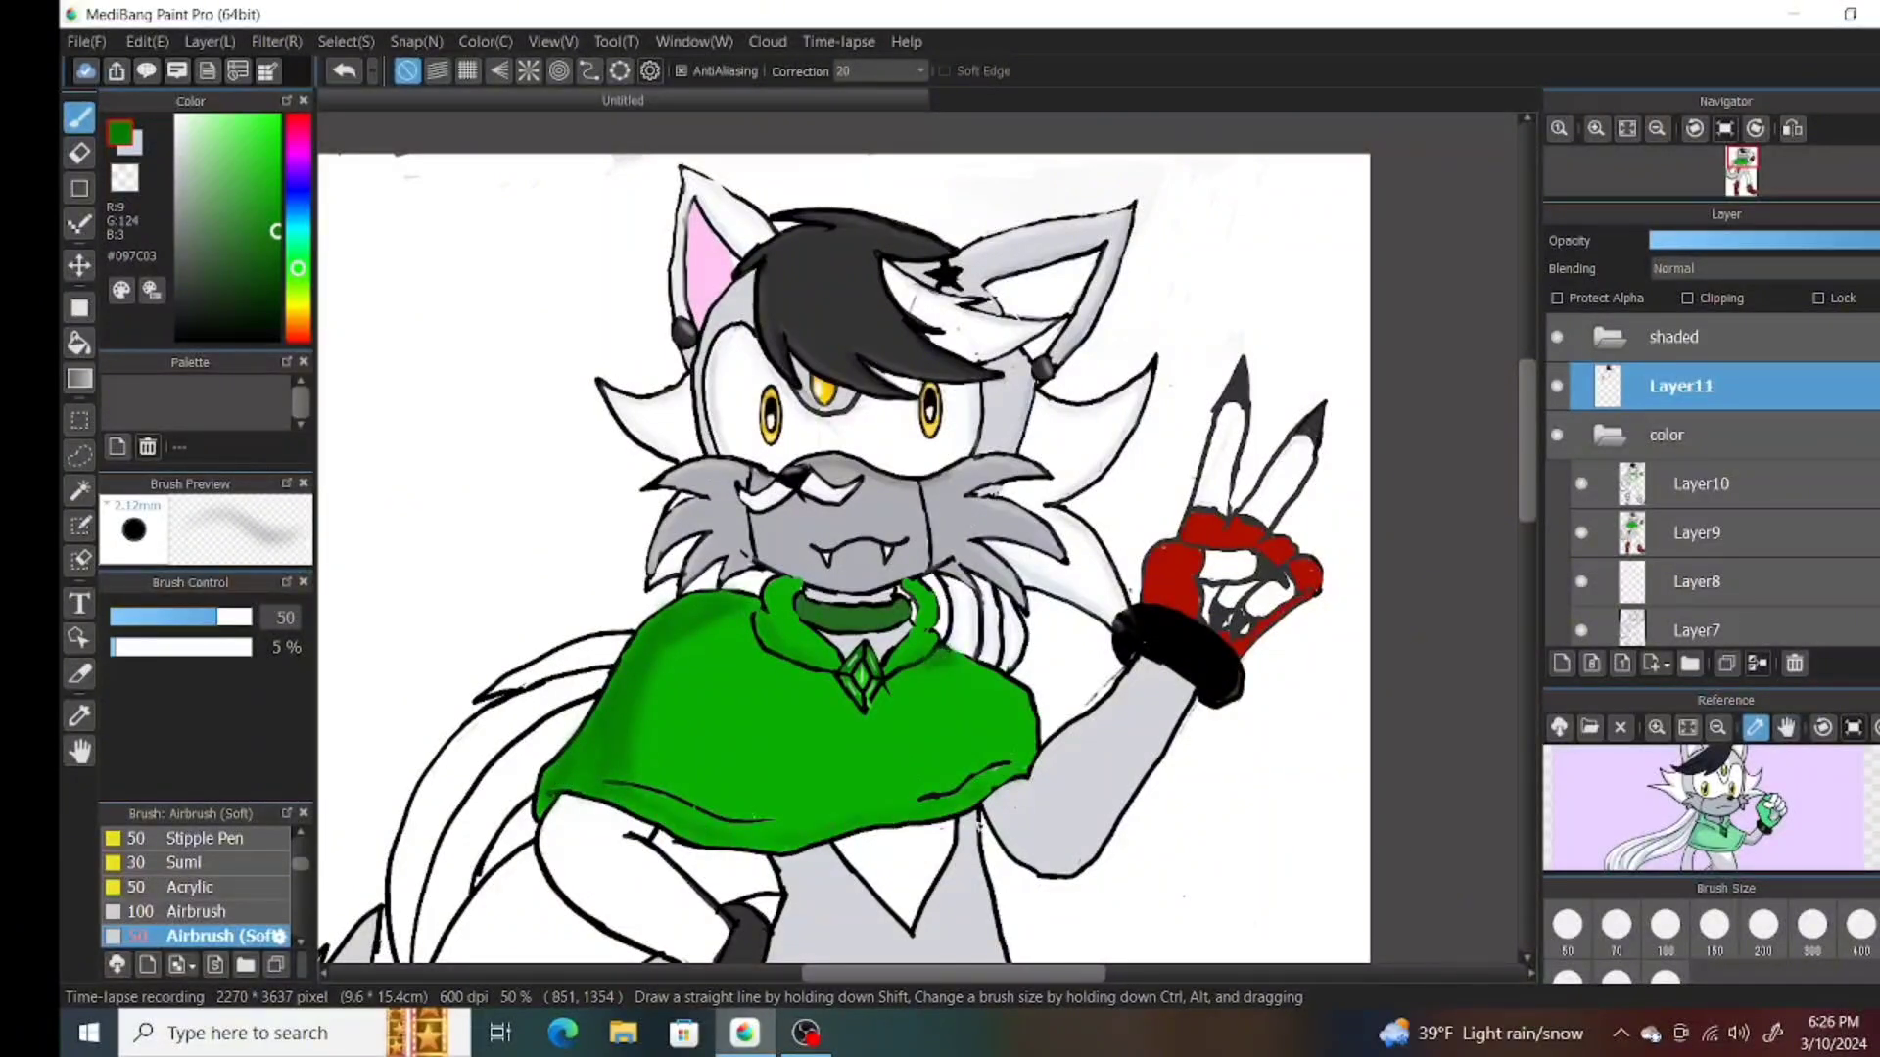
pyautogui.moveTo(1018, 686)
pyautogui.mouseDown()
pyautogui.moveTo(810, 660)
pyautogui.moveTo(915, 607)
pyautogui.mouseUp()
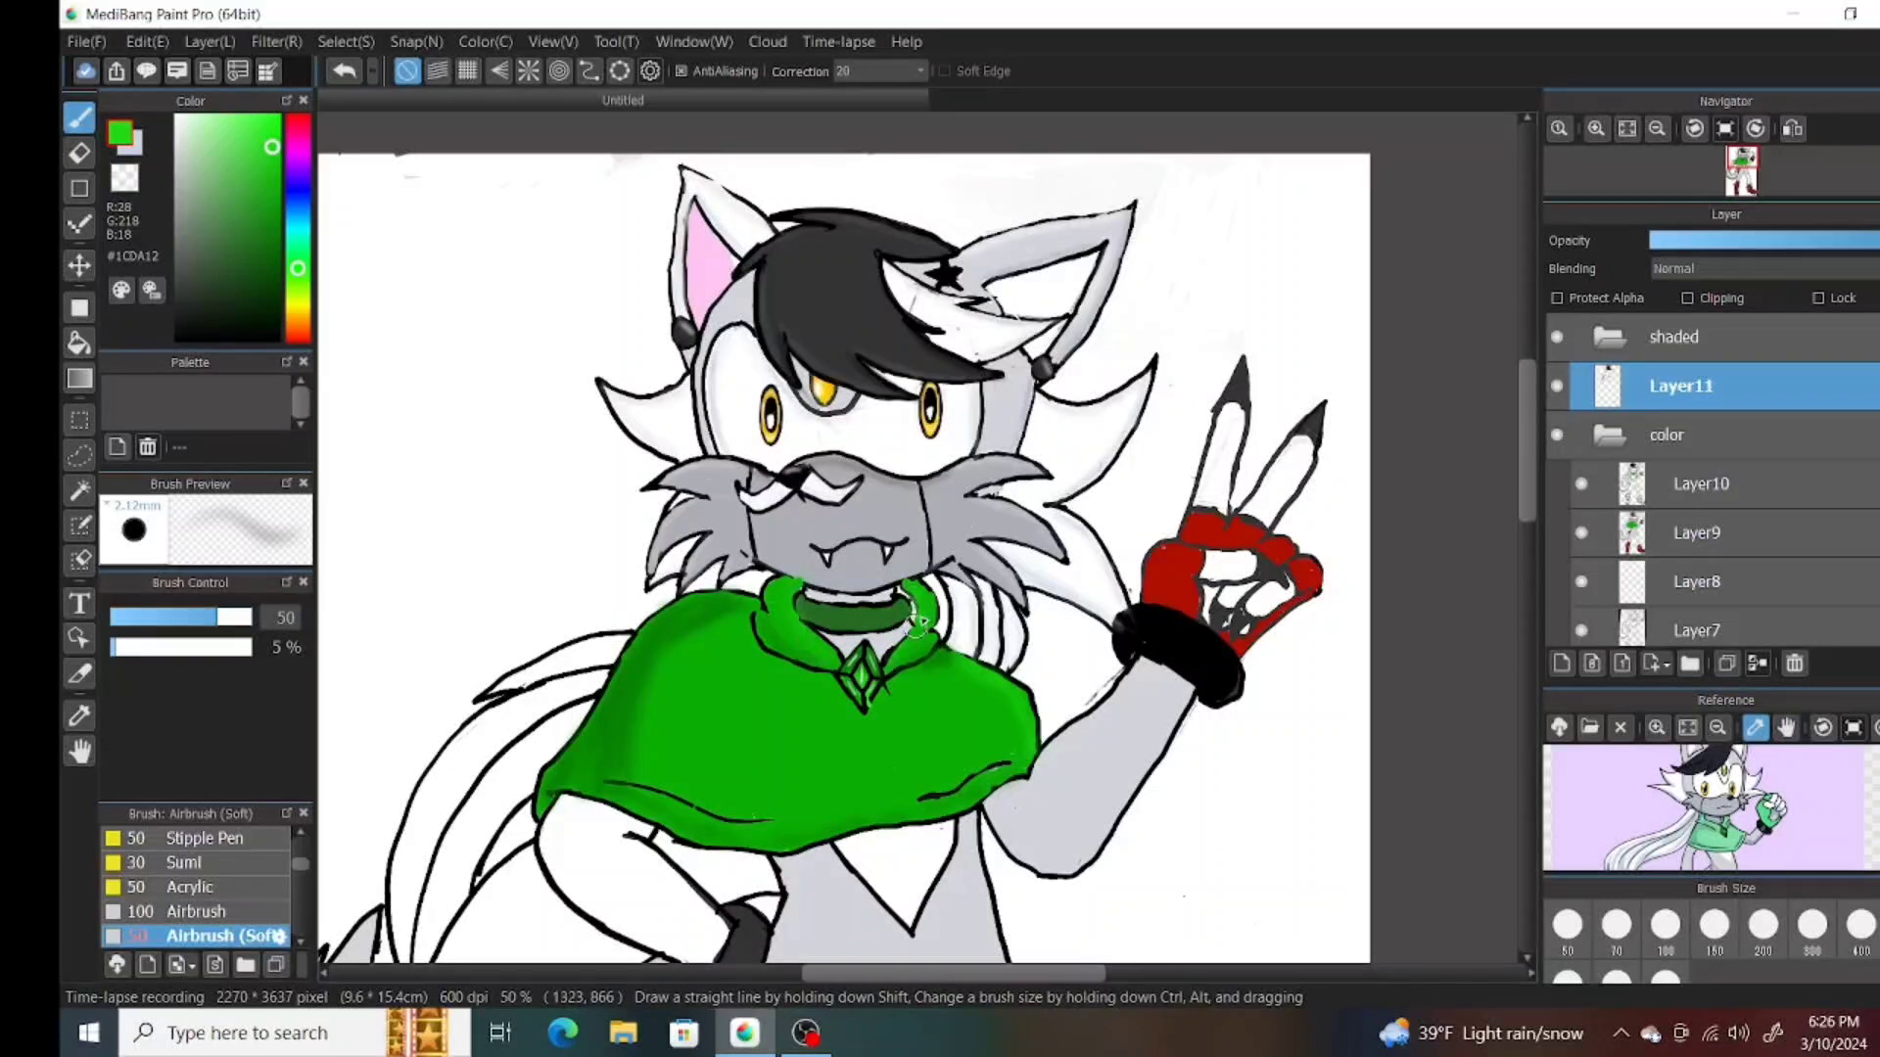
# Airbrush the collar band under the chin with dark green #1A4718 and a pale highlight in #EFFFEF.
pyautogui.keyDown('alt'); pyautogui.click(768, 604); pyautogui.keyUp('alt')
pyautogui.click(239, 281)
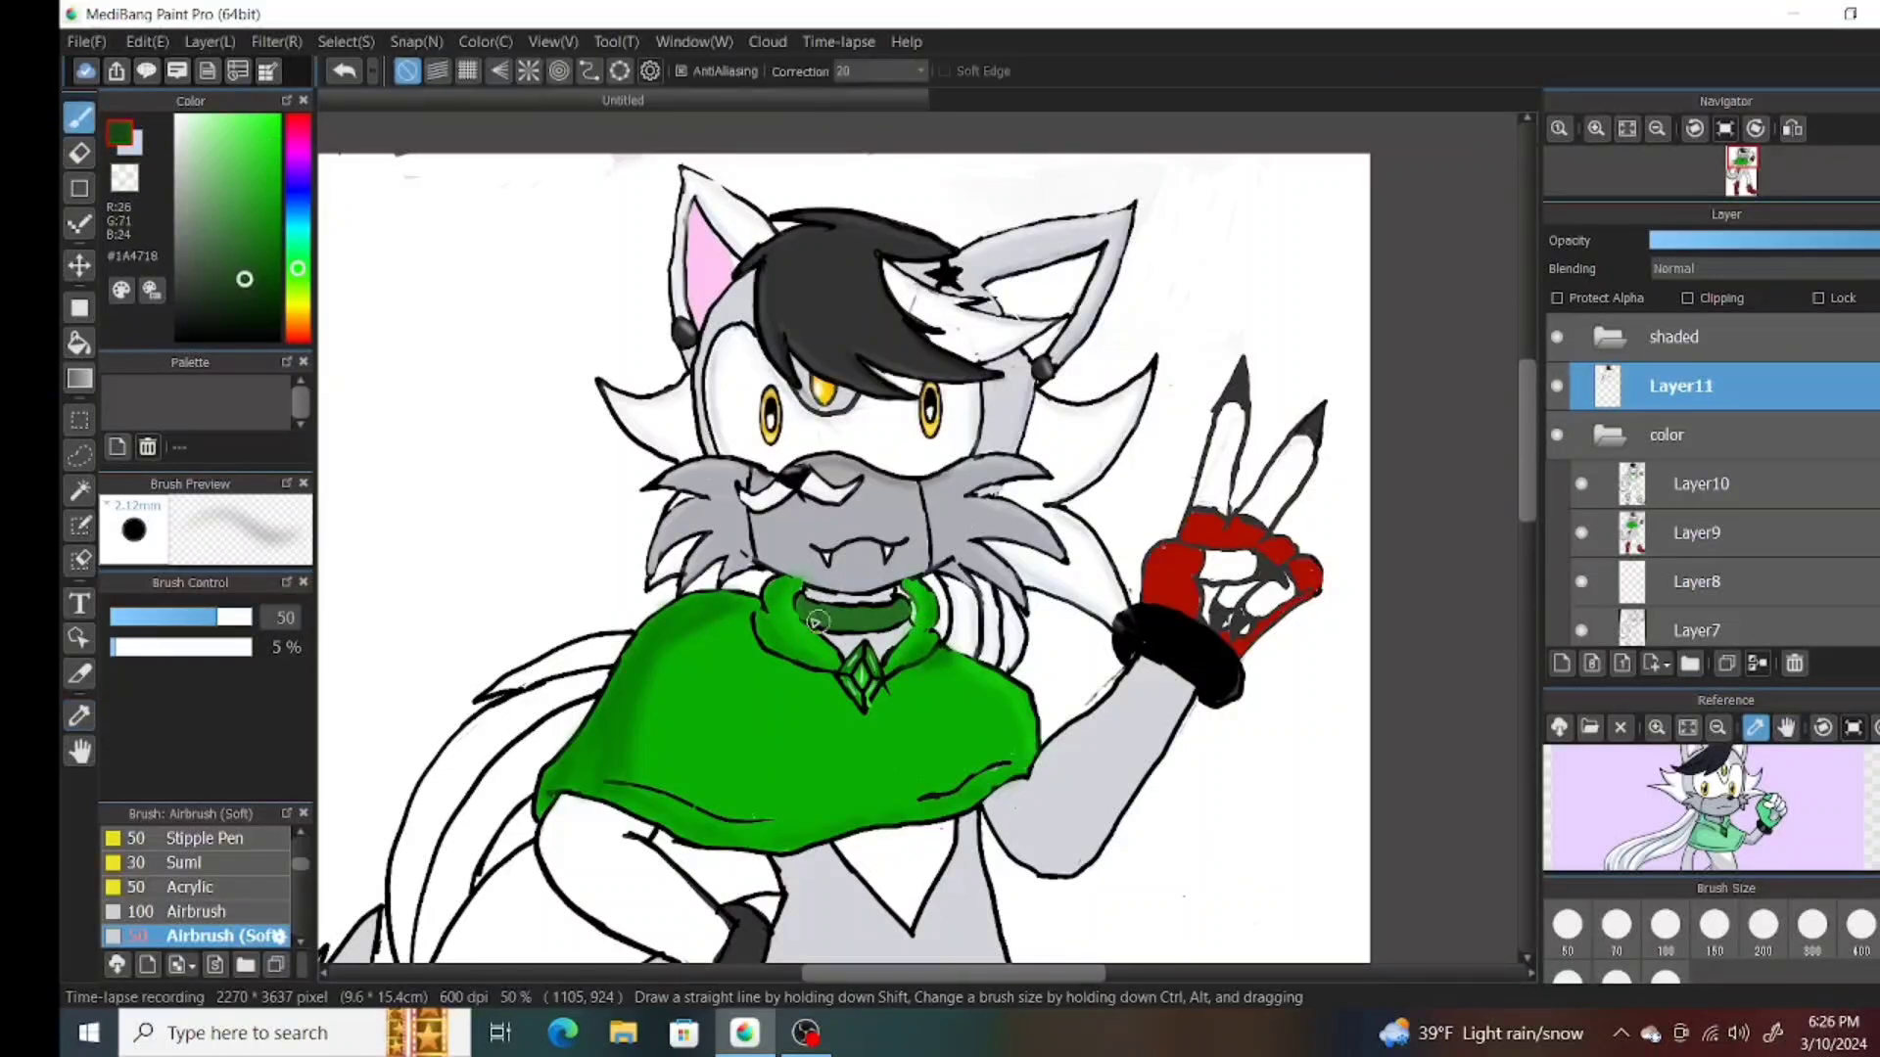
pyautogui.moveTo(239, 281); pyautogui.dragTo(235, 185)
pyautogui.click(181, 116)
pyautogui.moveTo(815, 612); pyautogui.dragTo(896, 618)
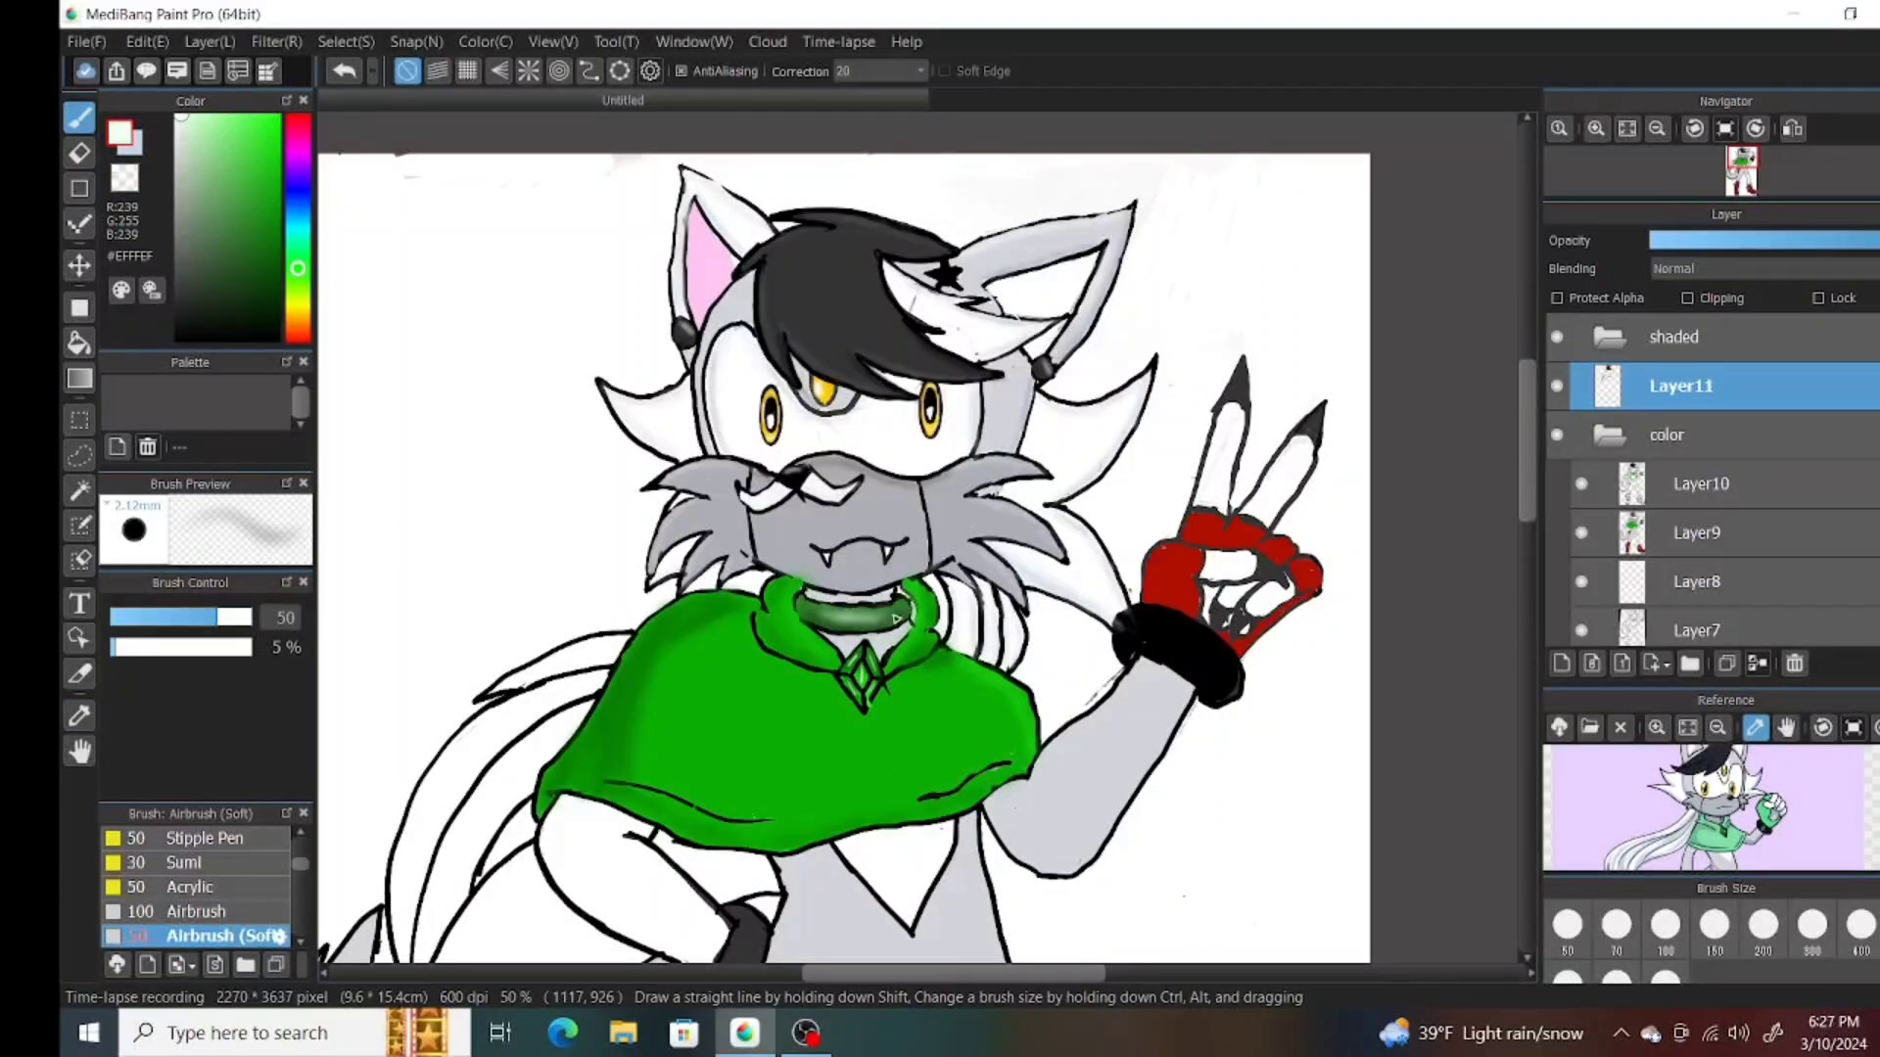
# Fill the raised arm's wristband with dark grey #343434 and outline it in near-black #000400 with the sharp pen at size 15.
pyautogui.press('alt')
pyautogui.click(1182, 767)
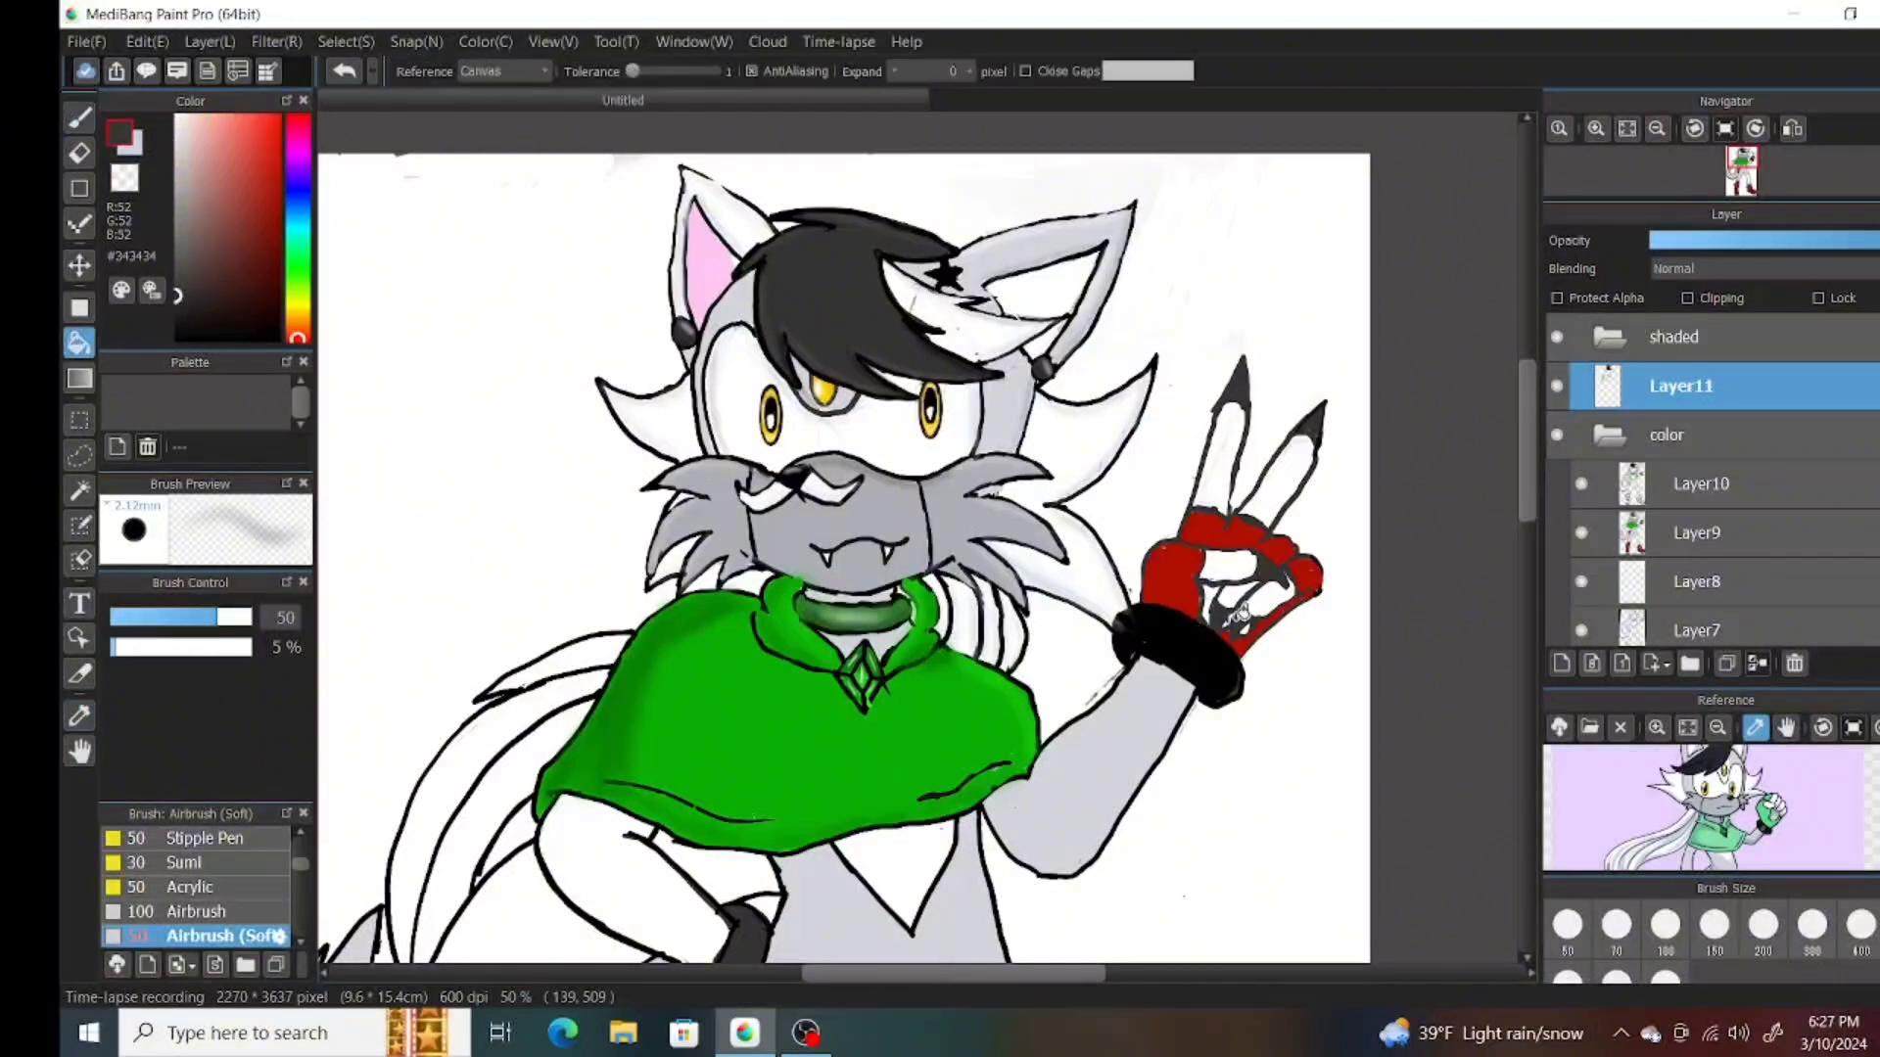
pyautogui.press('b')
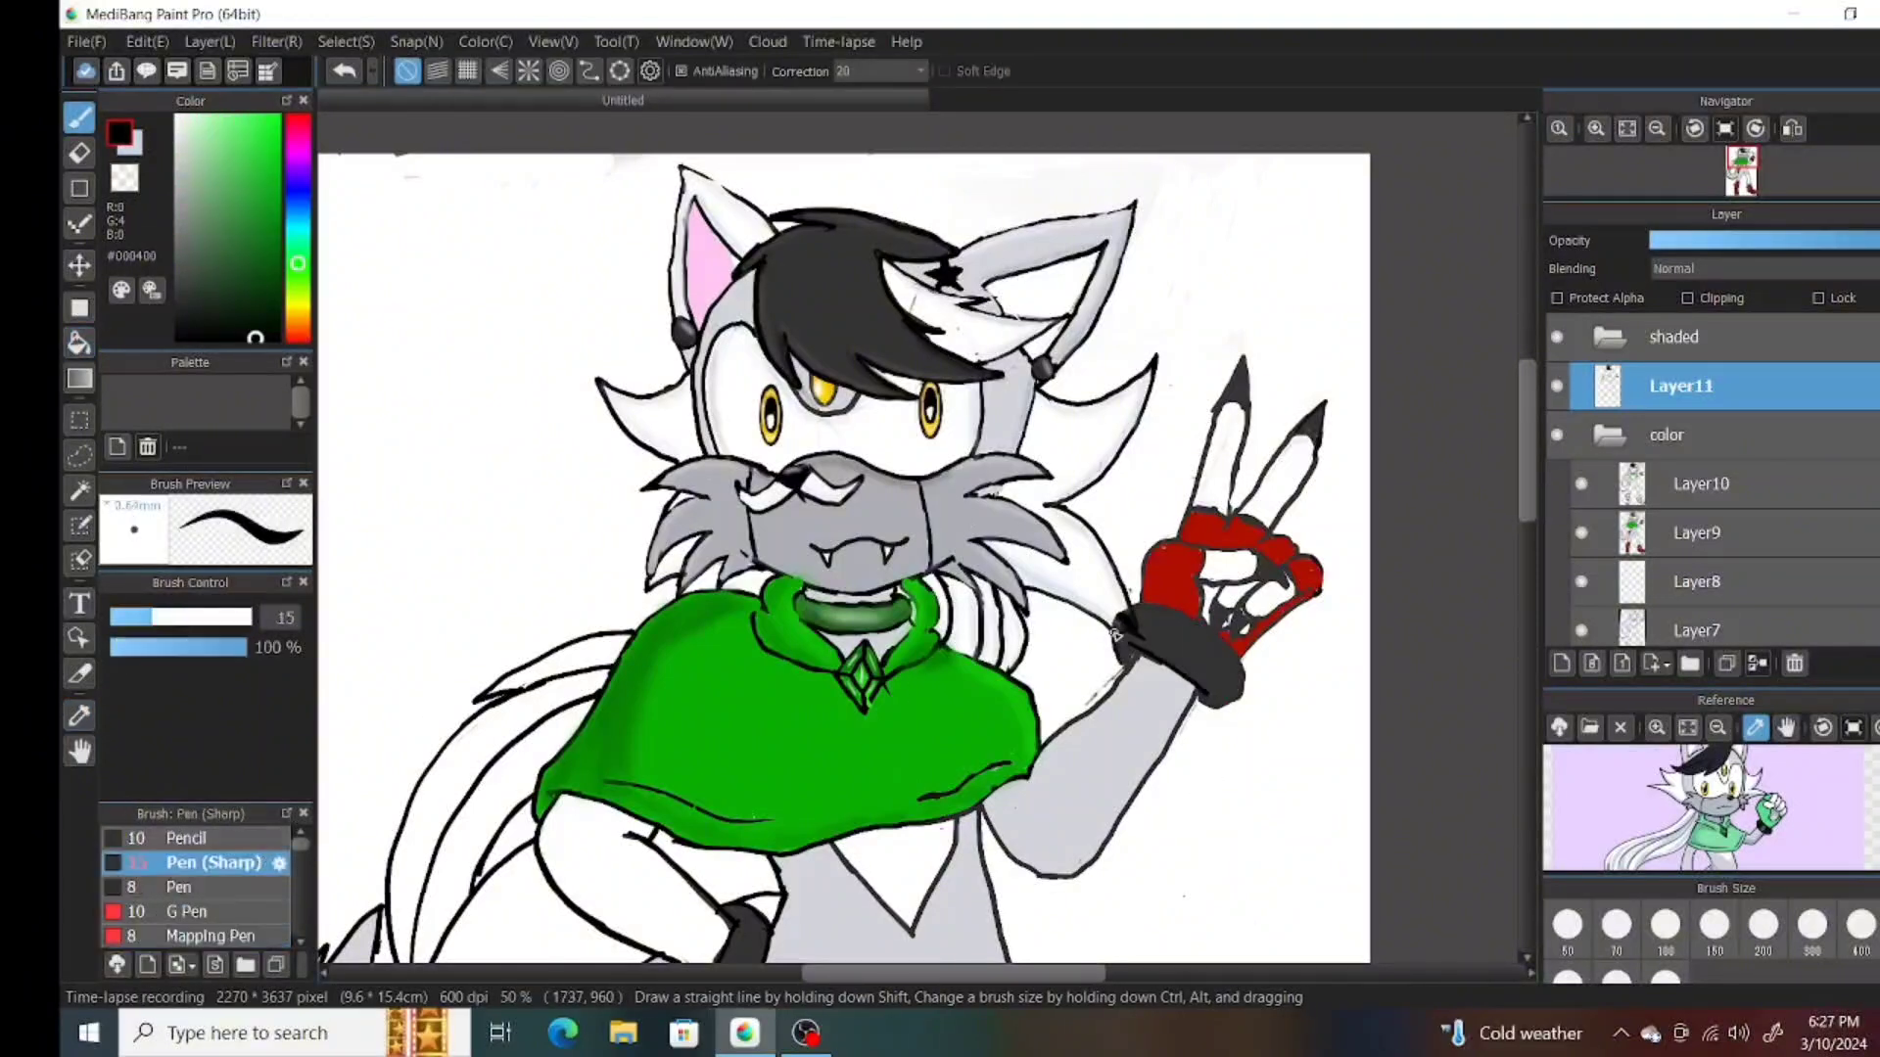
pyautogui.moveTo(1222, 643); pyautogui.dragTo(1219, 717)
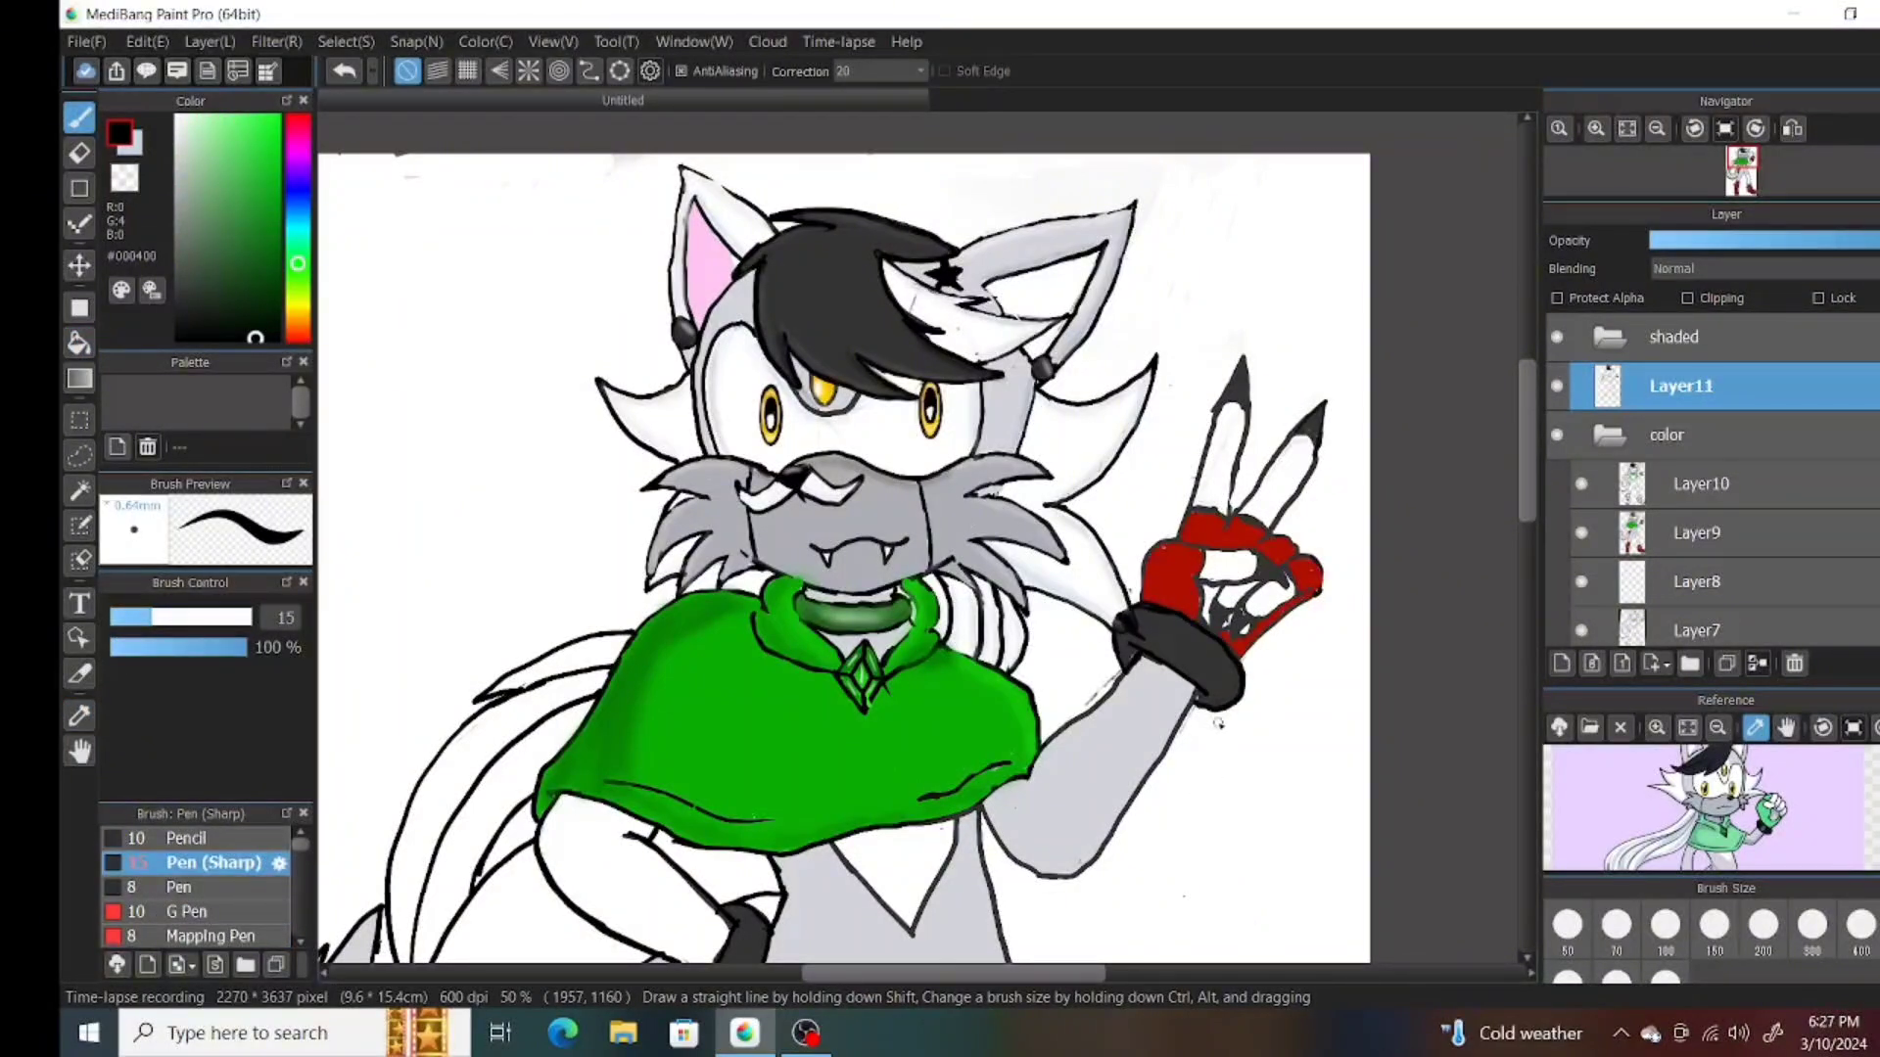
# Airbrush the raised arm's wristband with near-black #141212 shadows, mid-grey #5E5958 and a pale #FFE3E1 highlight at brush size 50.
pyautogui.keyDown('alt'); pyautogui.click(1219, 722); pyautogui.keyUp('alt')
pyautogui.press('a')
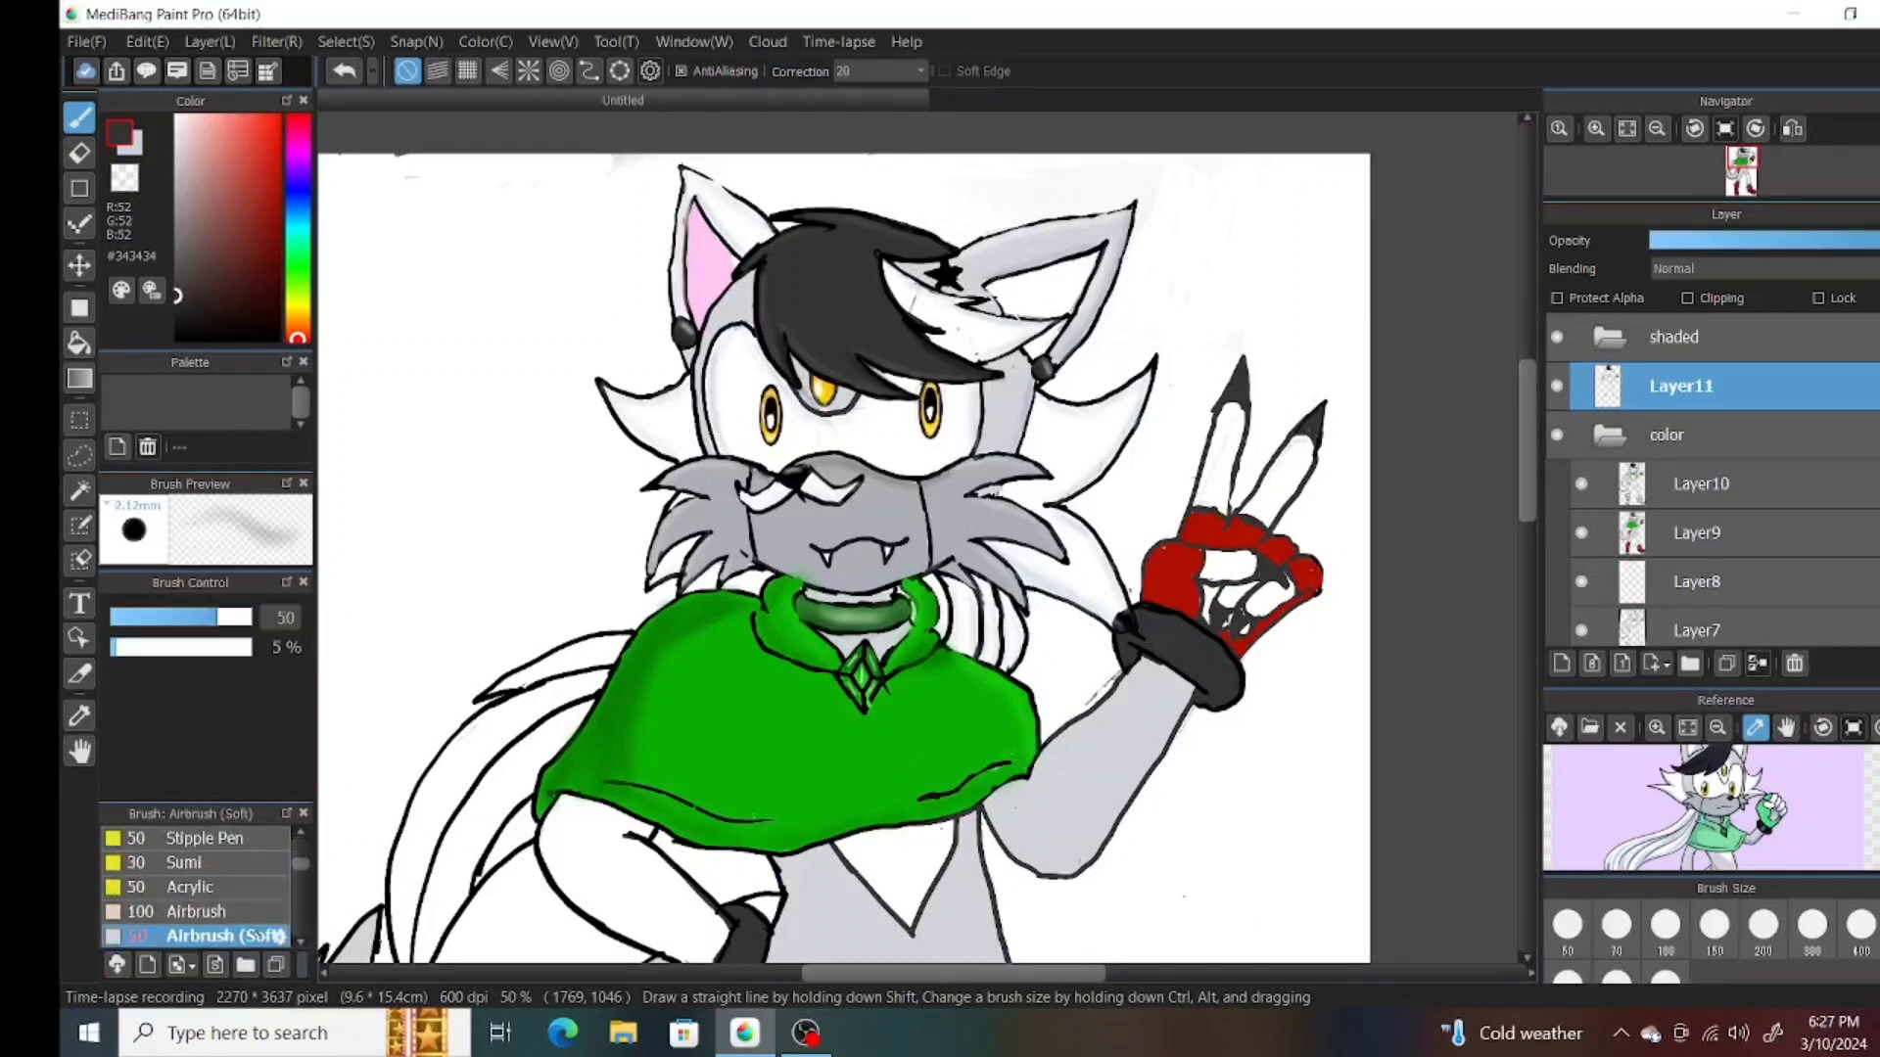
pyautogui.keyDown('alt'); pyautogui.click(1192, 709); pyautogui.keyUp('alt')
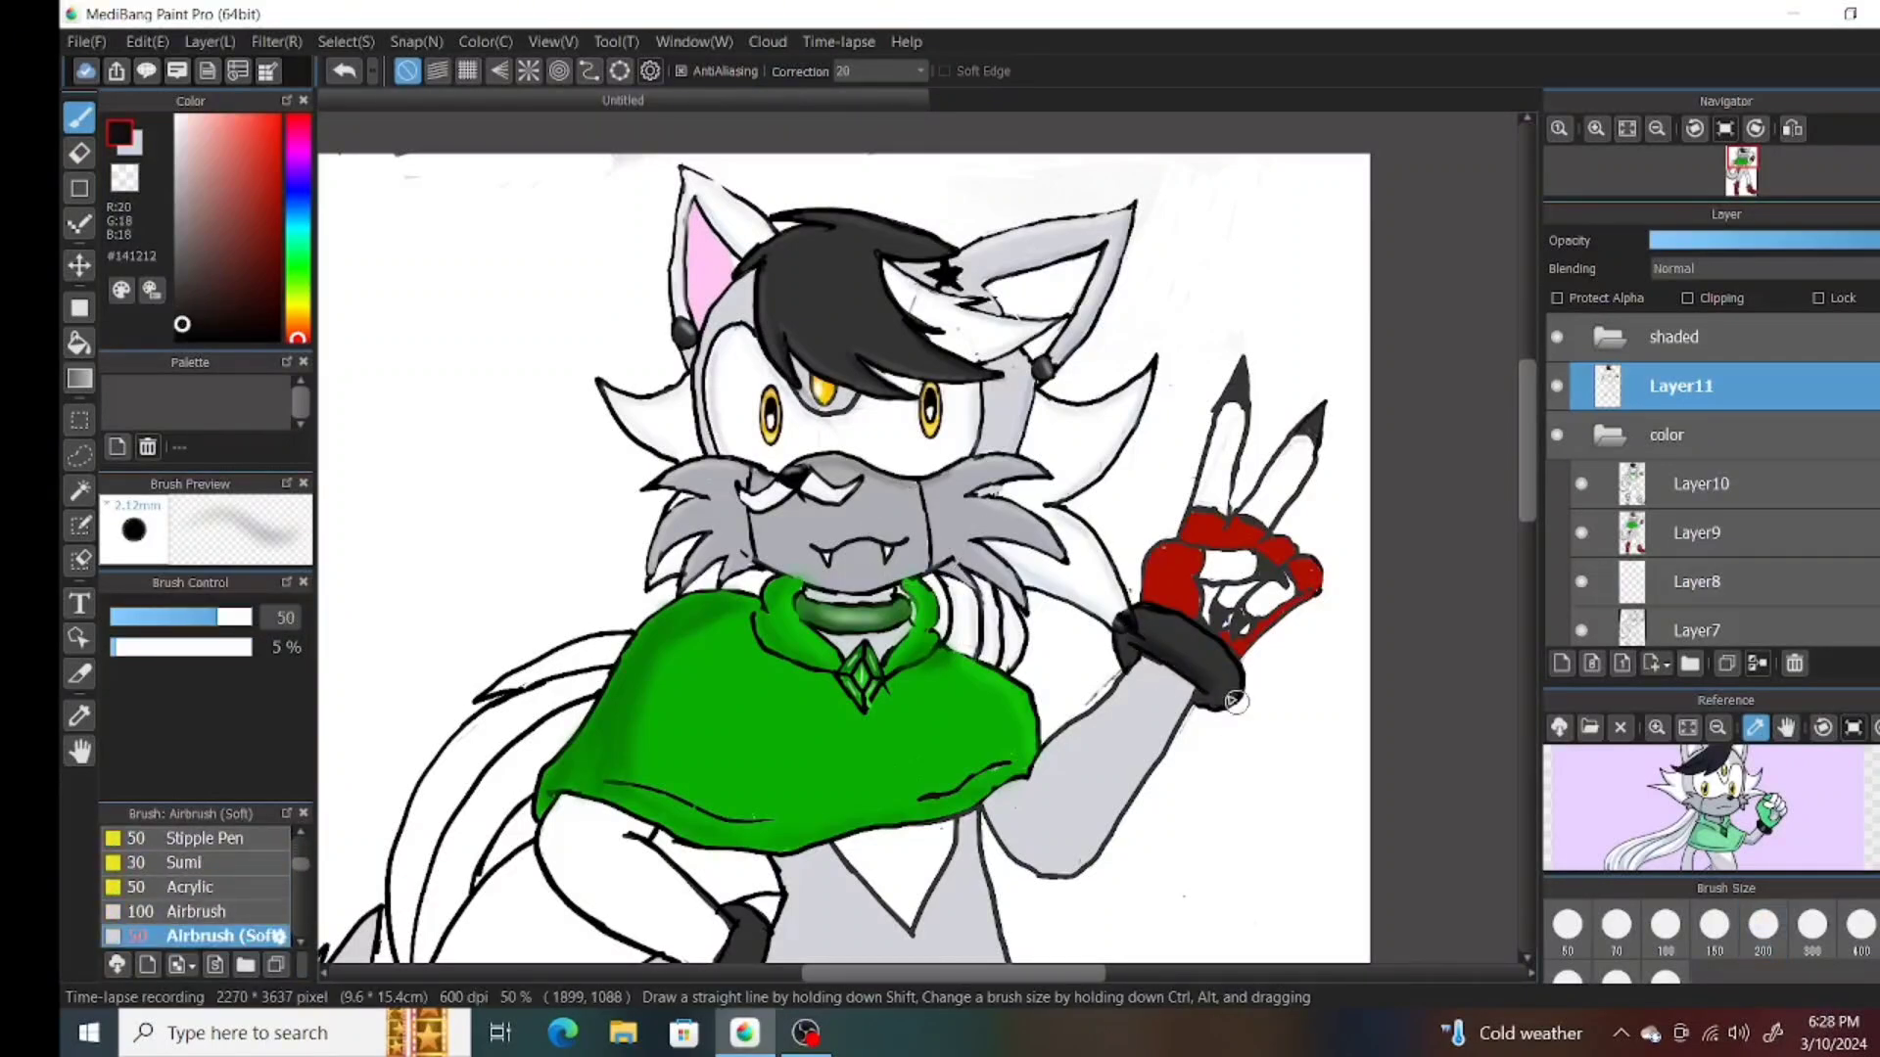
pyautogui.keyDown('alt'); pyautogui.click(1222, 692); pyautogui.keyUp('alt')
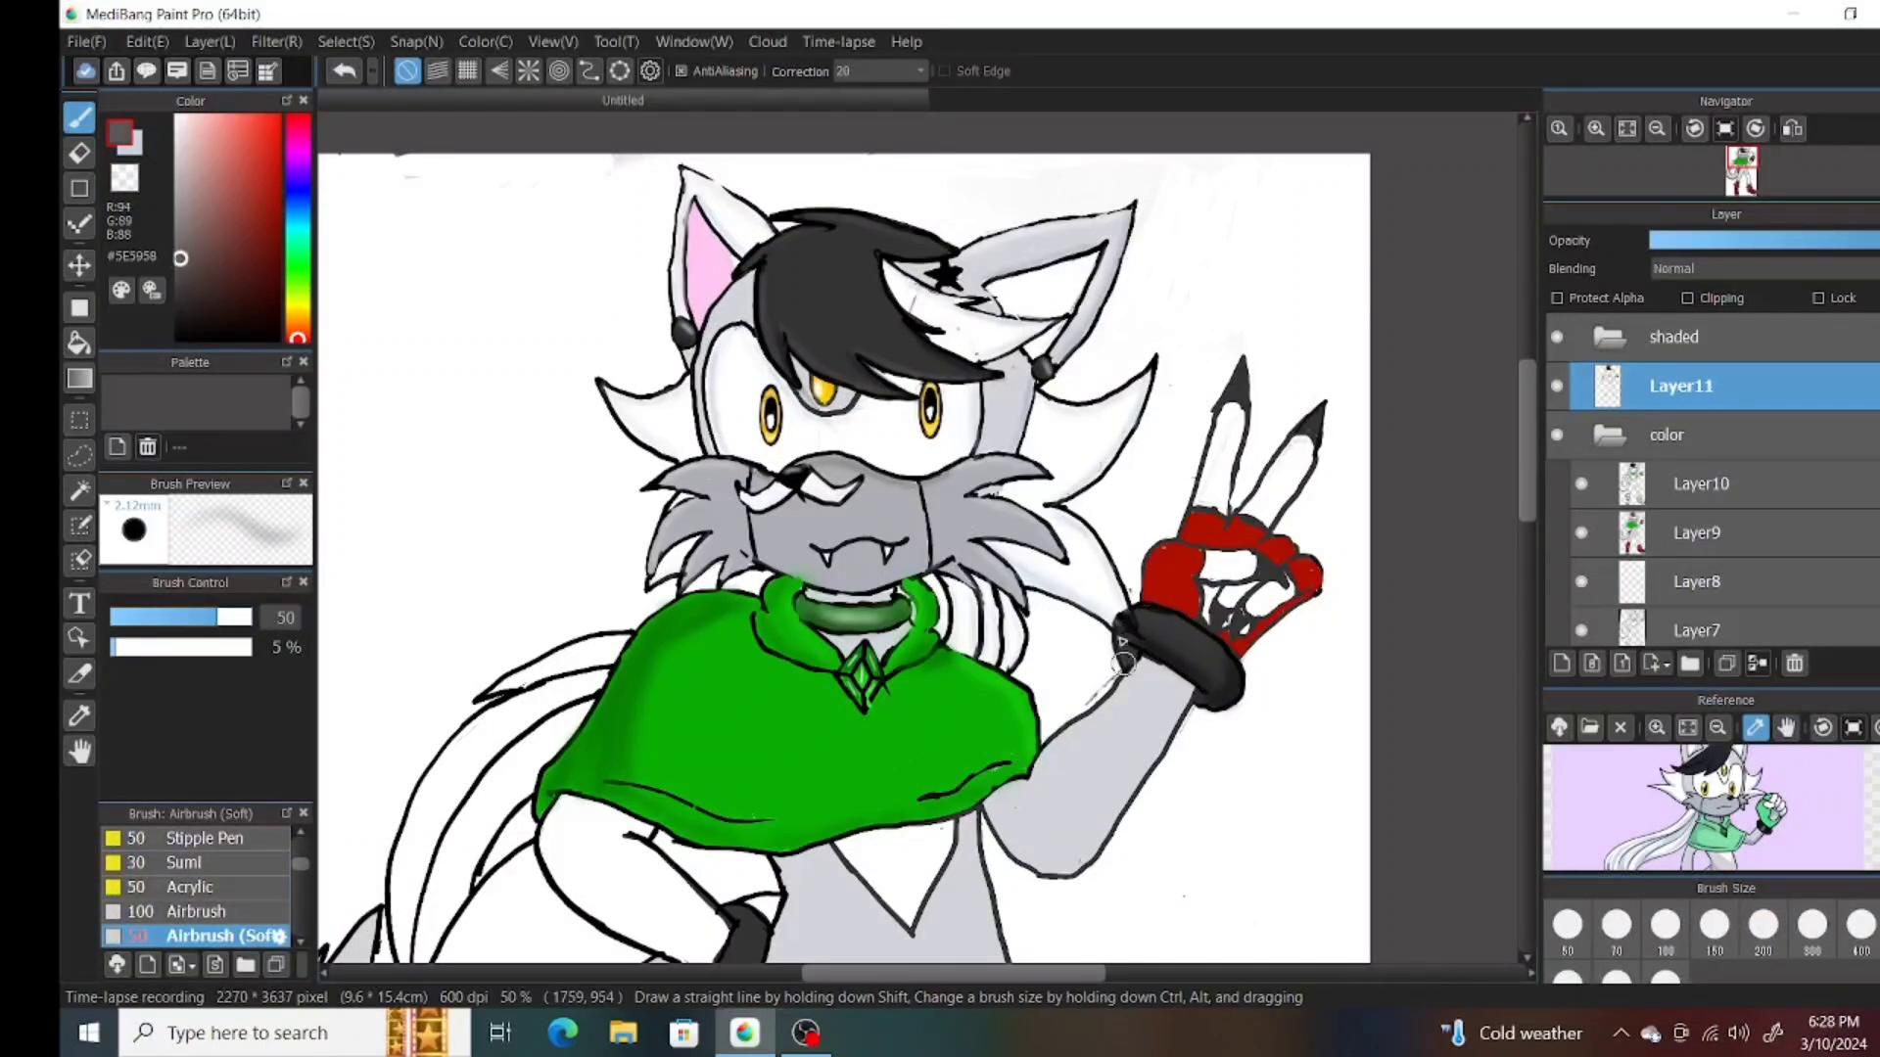
pyautogui.moveTo(1214, 676); pyautogui.dragTo(1157, 629)
pyautogui.keyDown('alt'); pyautogui.click(1141, 609); pyautogui.keyUp('alt')
pyautogui.keyDown('alt'); pyautogui.click(1225, 701); pyautogui.keyUp('alt')
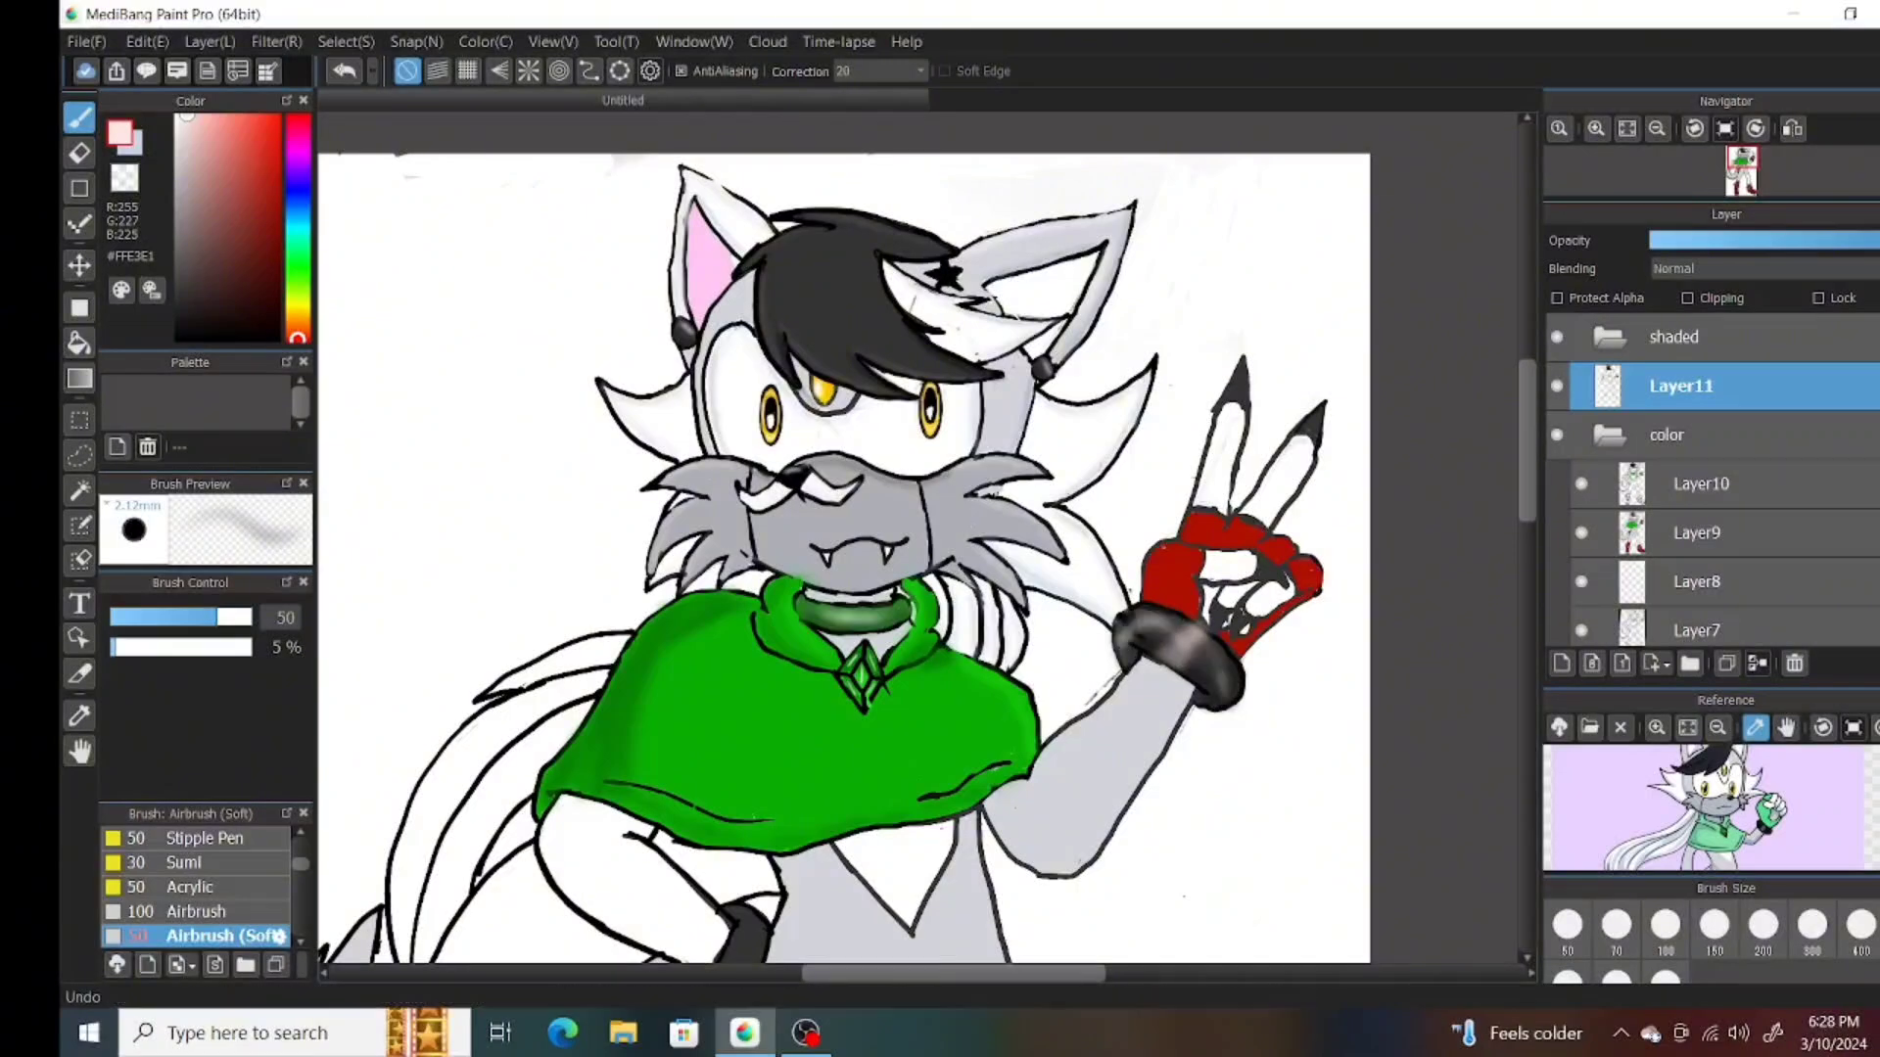
# Airbrush a soft white #FFFFFF highlight onto the wristband of the arm resting on the hip.
pyautogui.scroll(-3, 881, 685)
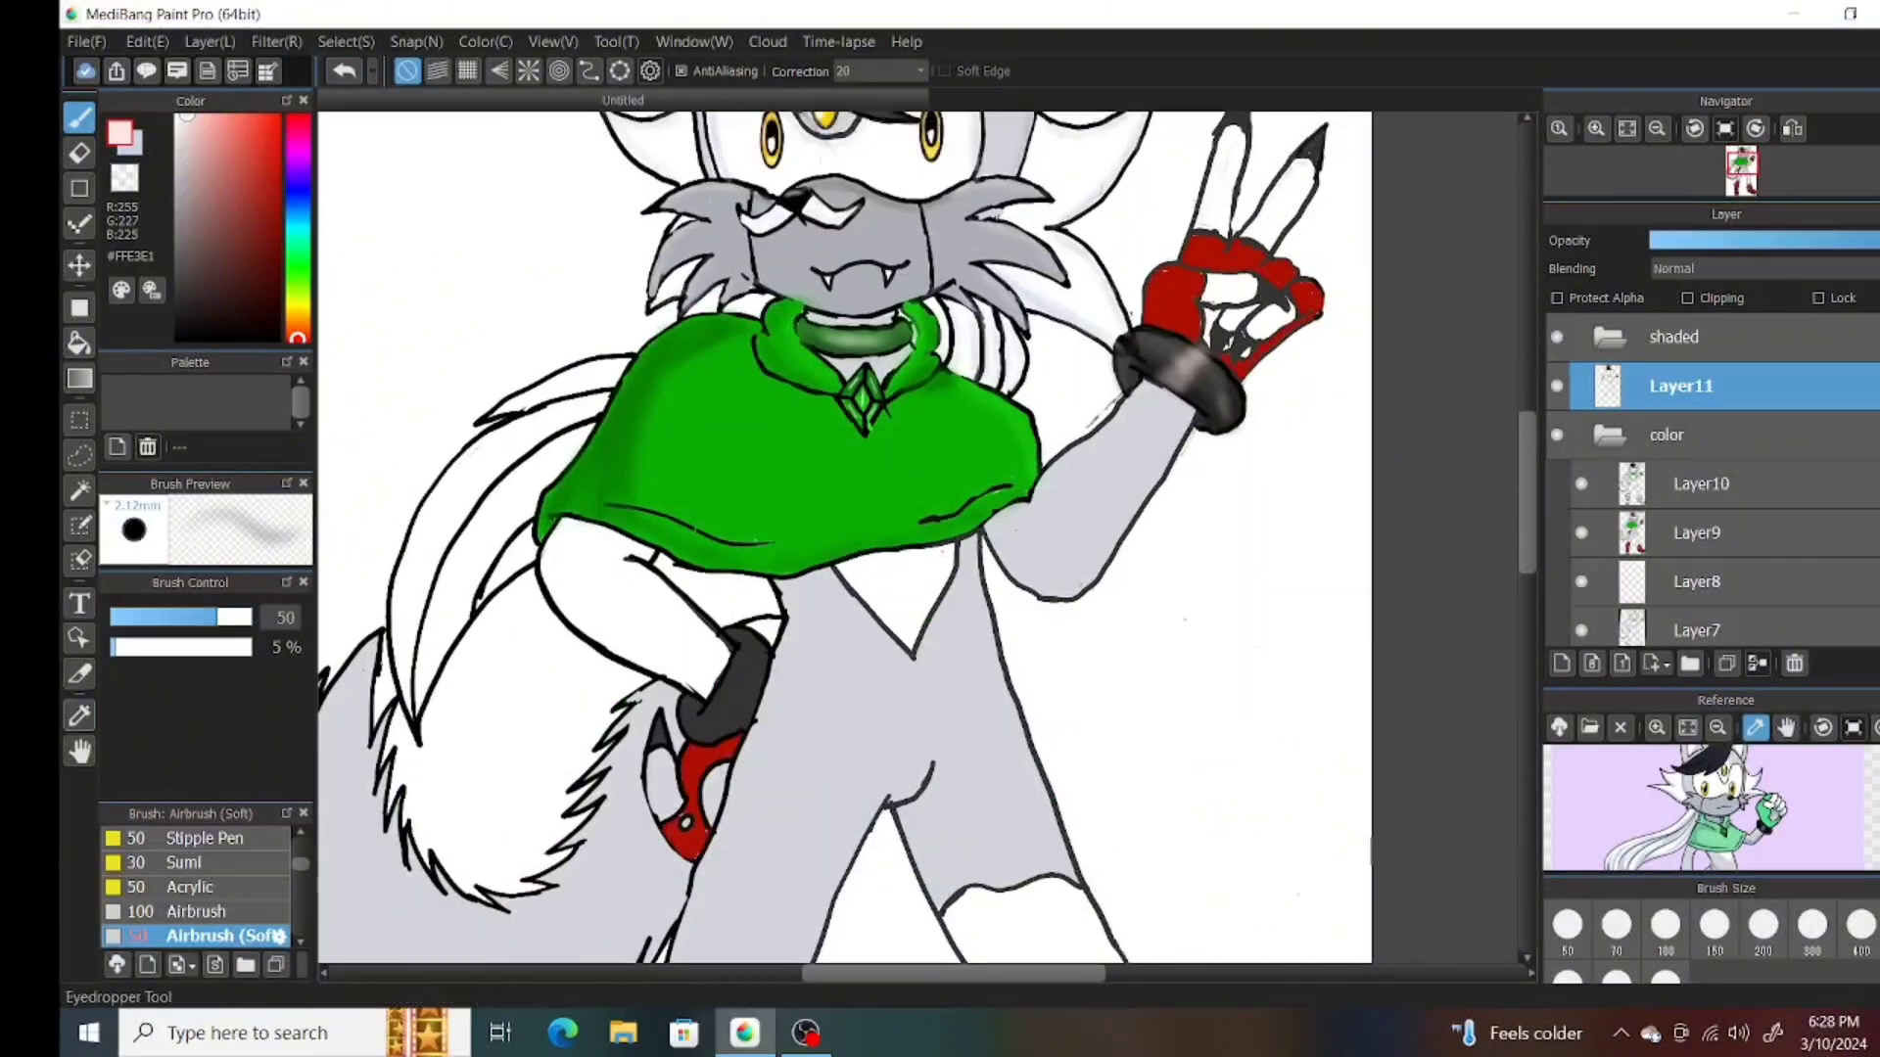
pyautogui.keyDown('alt'); pyautogui.click(742, 723); pyautogui.keyUp('alt')
pyautogui.moveTo(744, 661)
pyautogui.mouseDown()
pyautogui.moveTo(769, 642)
pyautogui.moveTo(731, 698)
pyautogui.mouseUp()
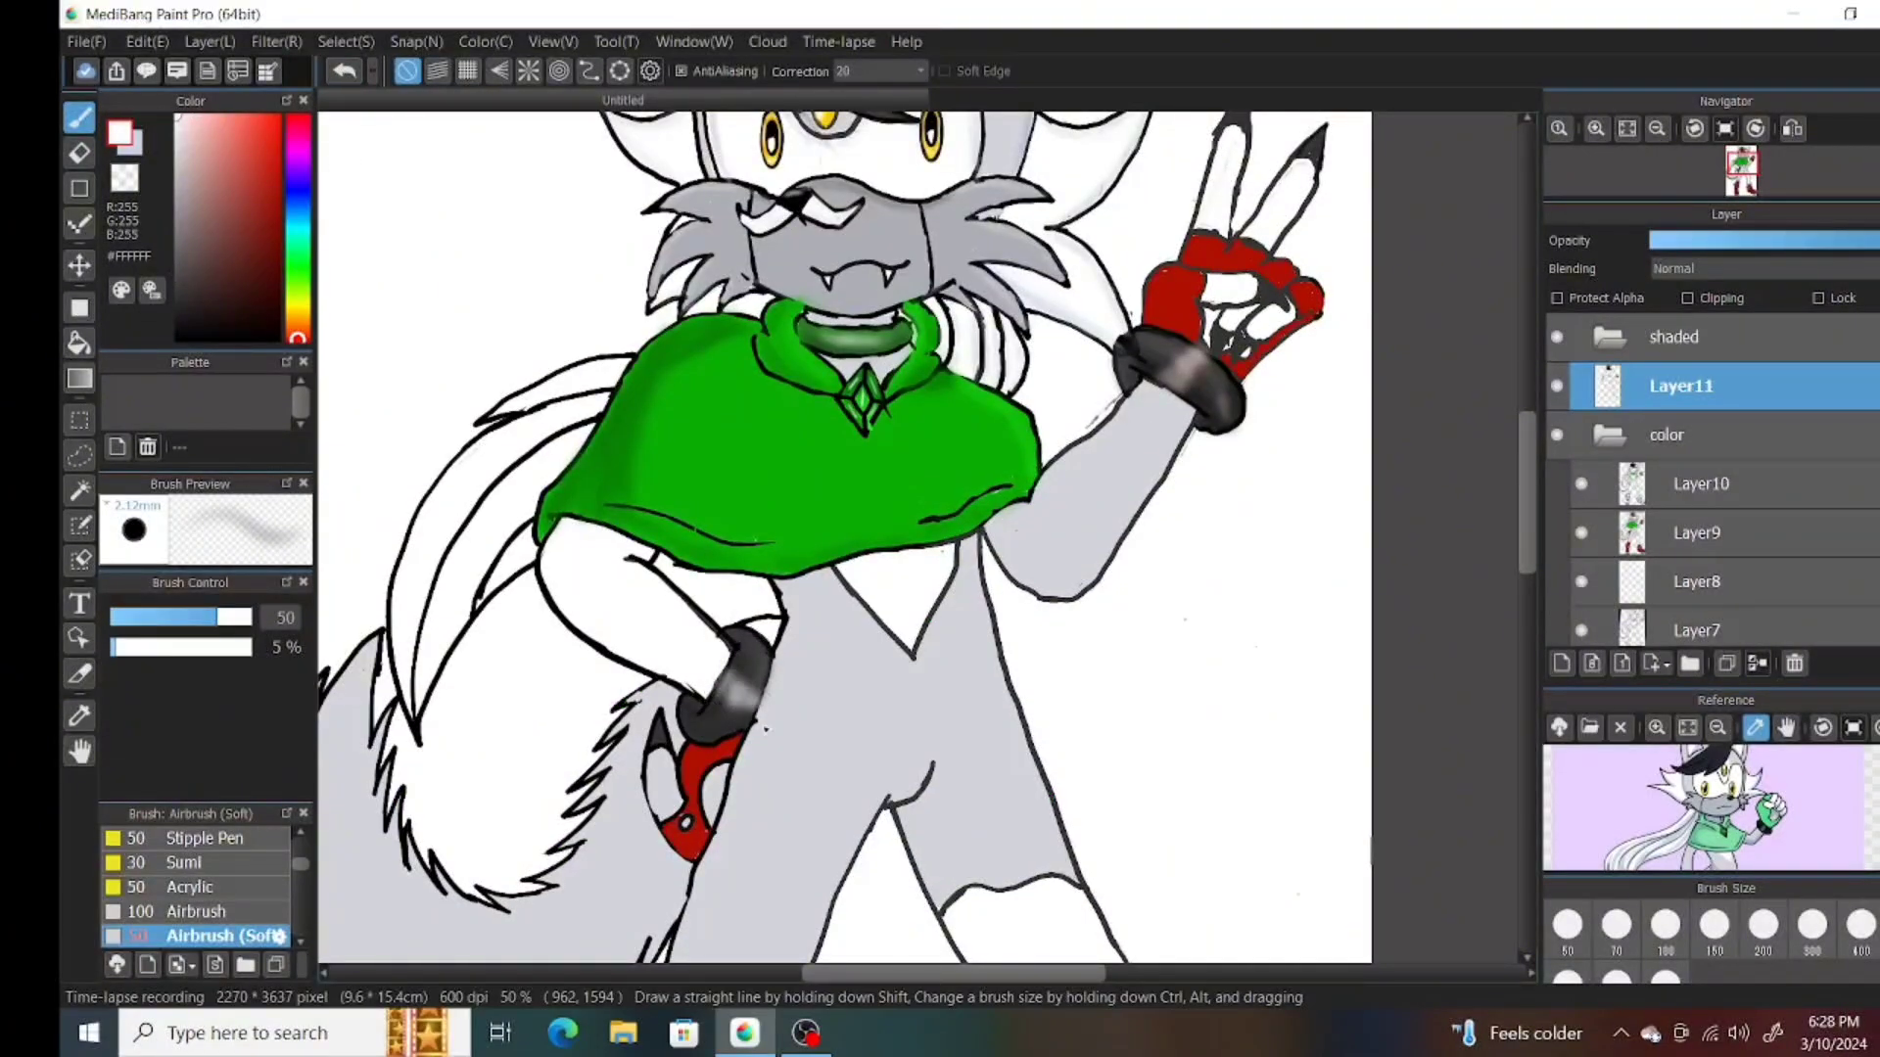
# Shade the raised grey forearm along its edges and blend in soft highlights with white #FFFFFF and pale blue-grey #E3EAF3.
pyautogui.keyDown('alt'); pyautogui.click(1747, 830); pyautogui.keyUp('alt')
pyautogui.moveTo(1038, 583)
pyautogui.mouseDown()
pyautogui.moveTo(1092, 573)
pyautogui.moveTo(1182, 419)
pyautogui.mouseUp()
pyautogui.keyDown('alt'); pyautogui.click(1234, 287); pyautogui.keyUp('alt')
pyautogui.keyDown('alt'); pyautogui.click(1131, 405); pyautogui.keyUp('alt')
pyautogui.moveTo(1038, 489); pyautogui.dragTo(1146, 396)
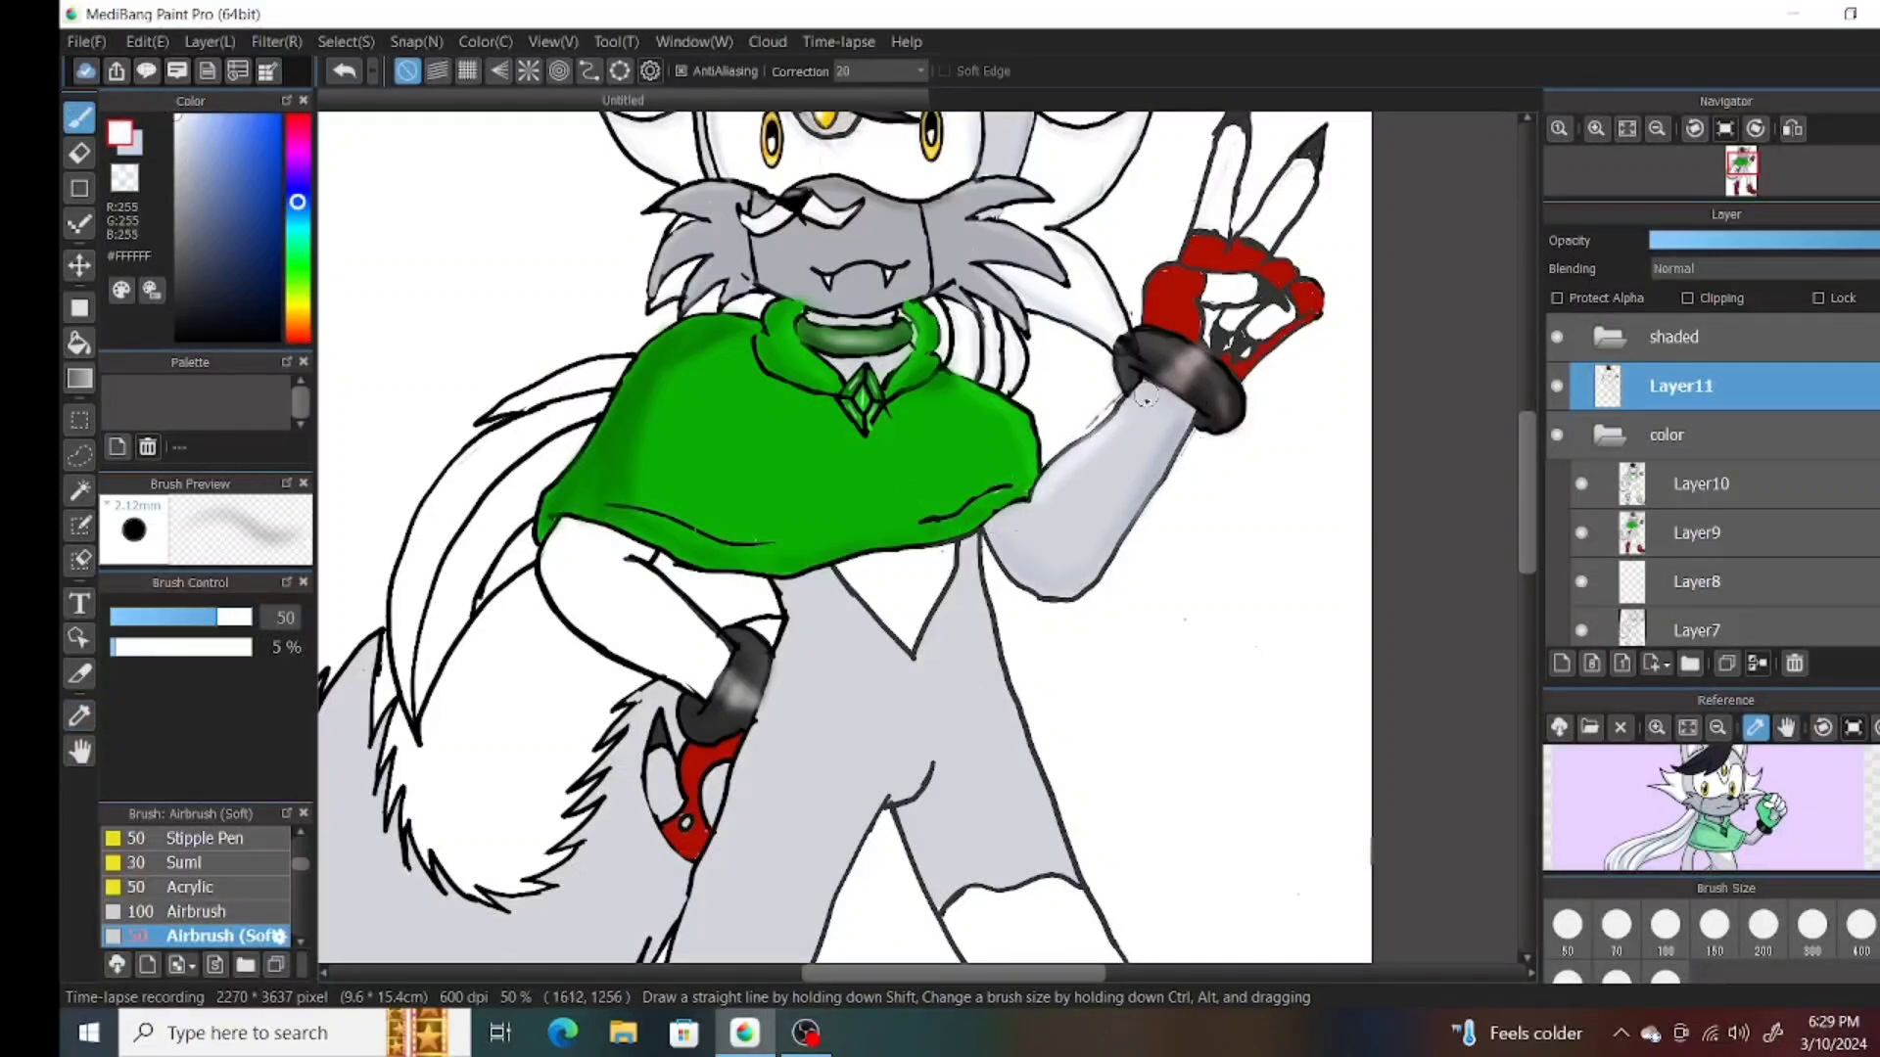
pyautogui.keyDown('alt'); pyautogui.click(1143, 445); pyautogui.keyUp('alt')
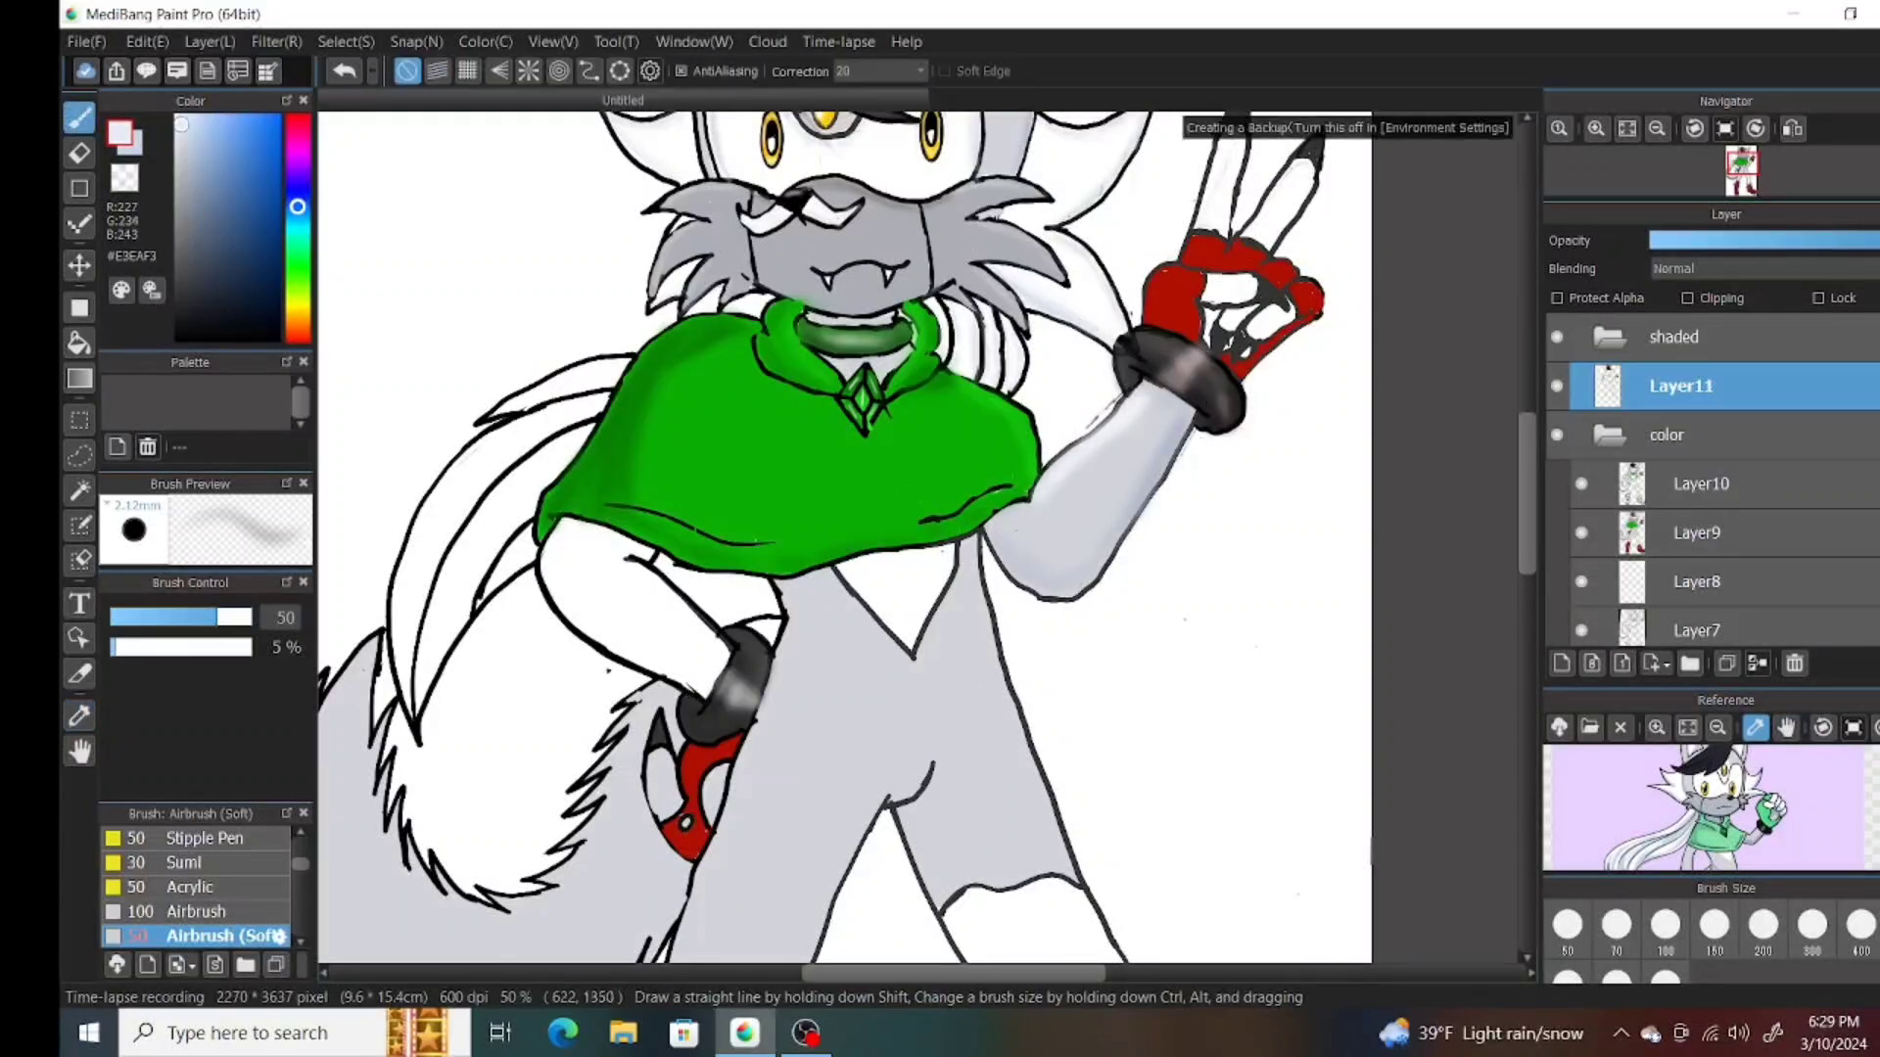
# Airbrush pale grey shading on the bent white arm and the long hair strands behind the cape using #D3D2DC and #EBF0F6.
pyautogui.moveTo(664, 613)
pyautogui.mouseDown()
pyautogui.moveTo(675, 587)
pyautogui.moveTo(642, 558)
pyautogui.moveTo(630, 646)
pyautogui.mouseUp()
pyautogui.keyDown('alt'); pyautogui.click(644, 555); pyautogui.keyUp('alt')
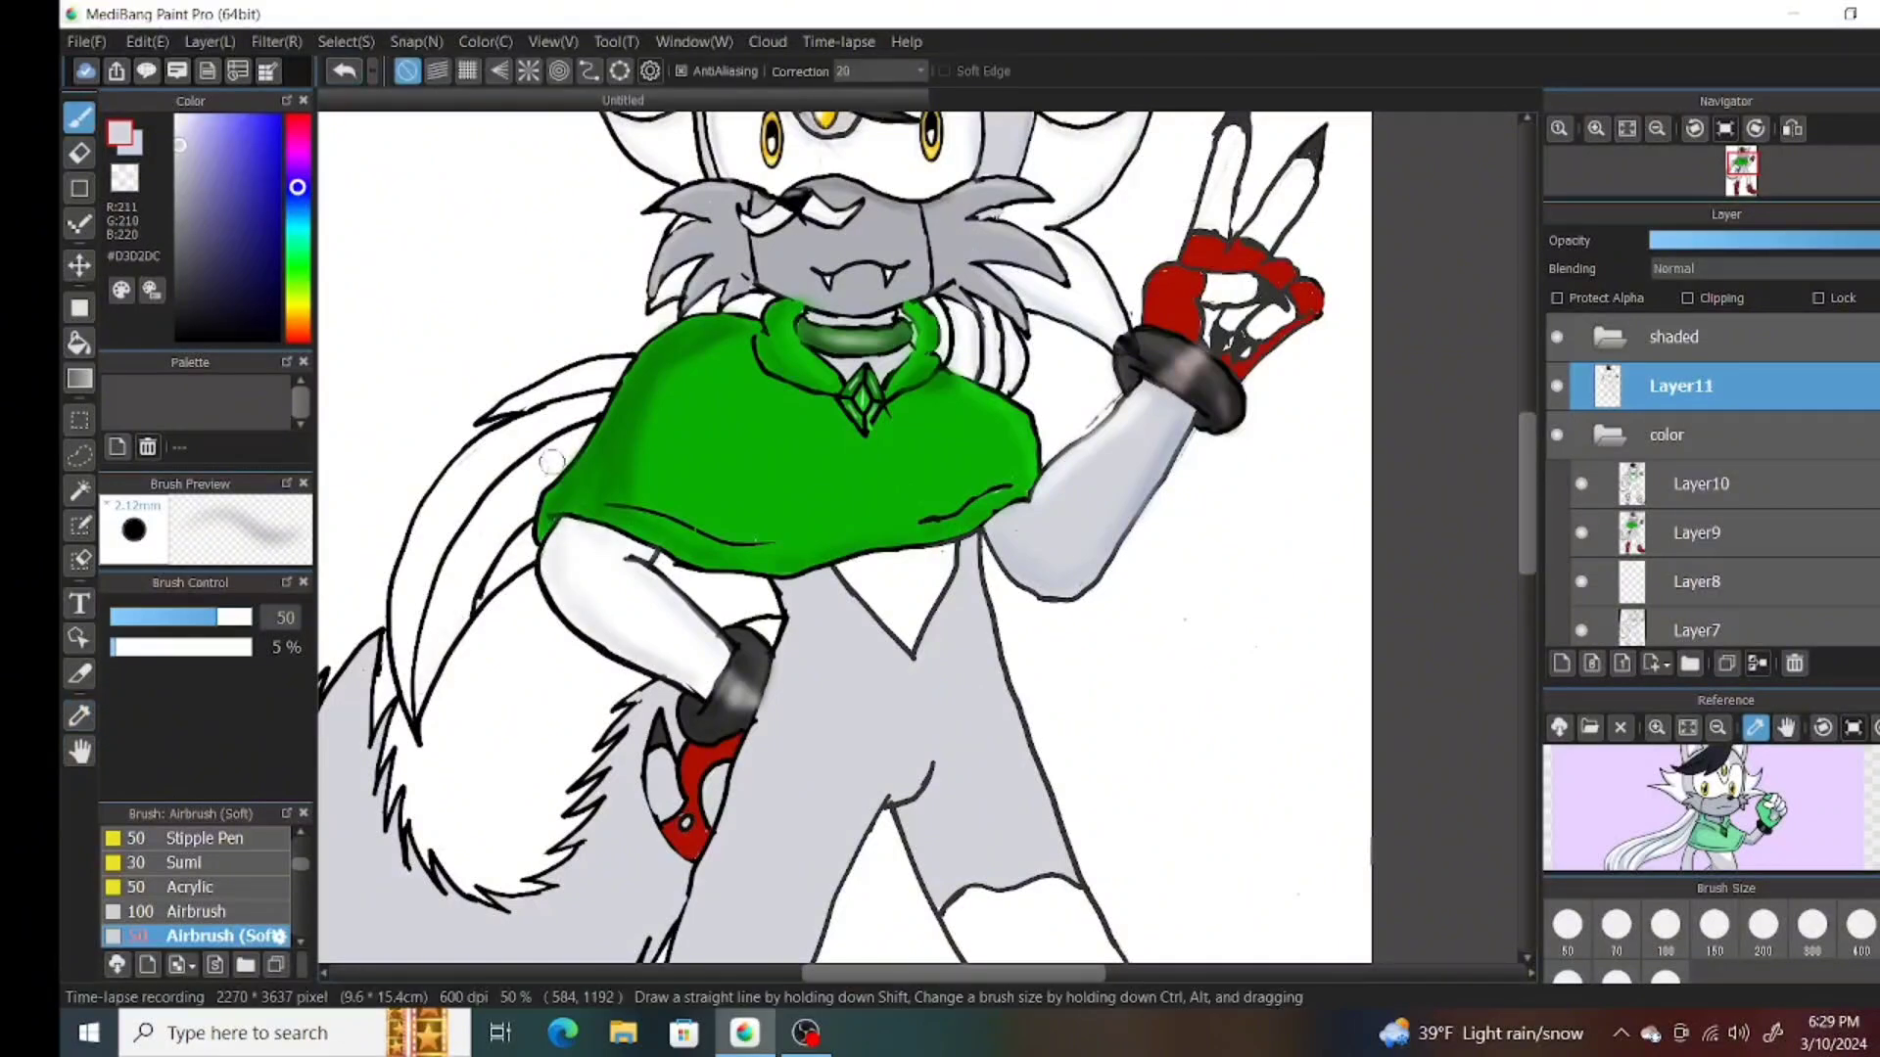
pyautogui.keyDown('alt'); pyautogui.click(703, 683); pyautogui.keyUp('alt')
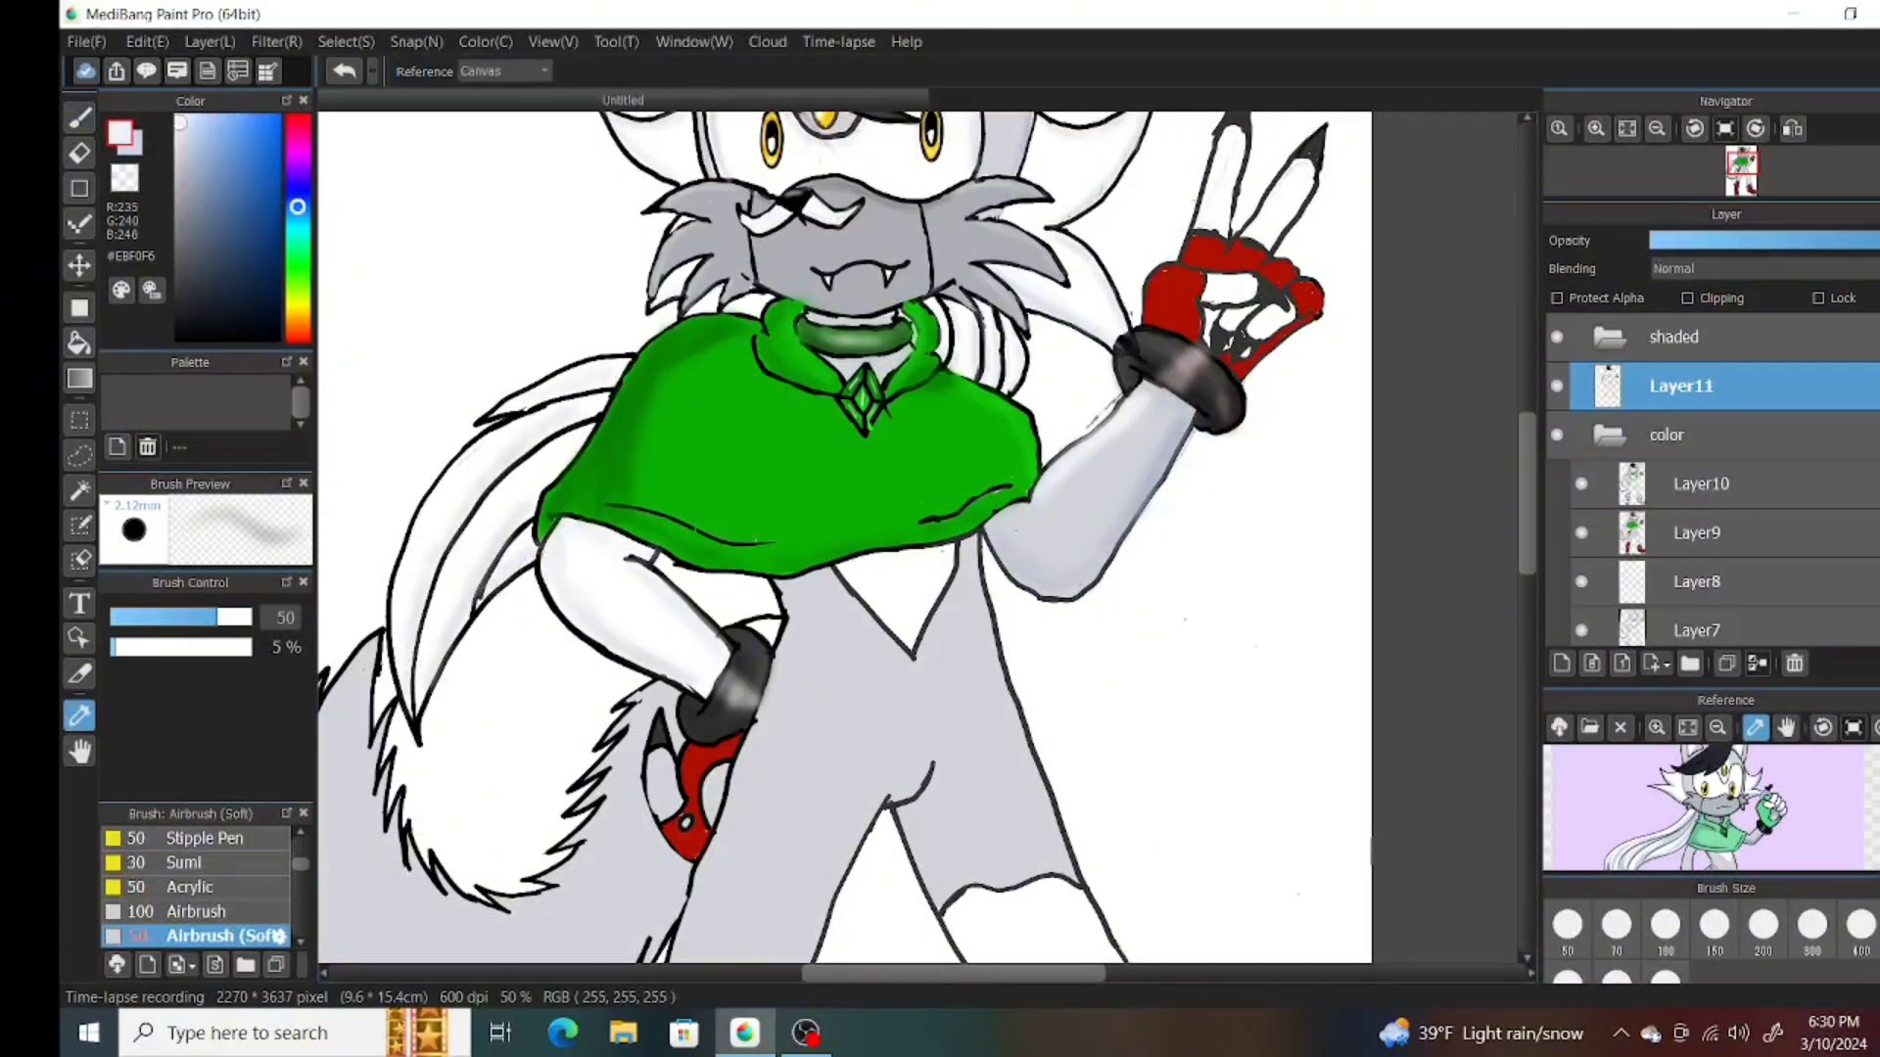
pyautogui.keyDown('alt'); pyautogui.click(460, 548); pyautogui.keyUp('alt')
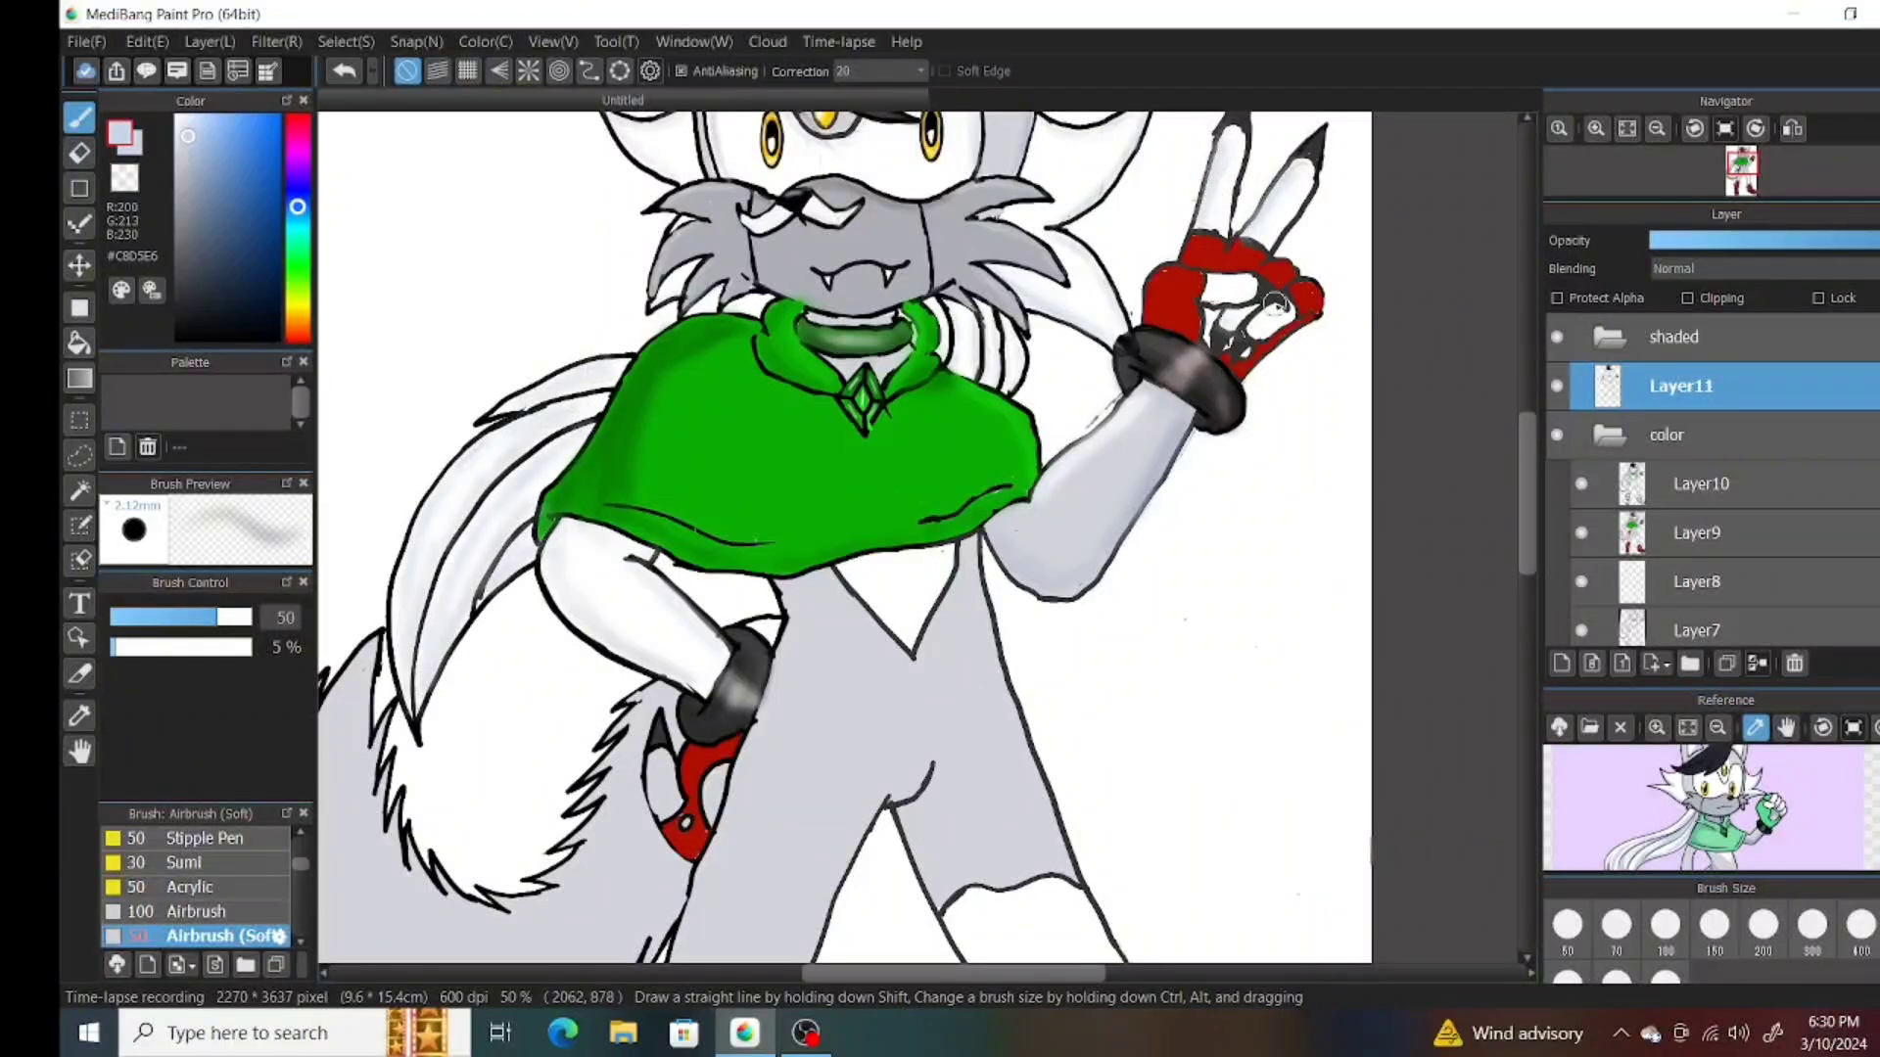
# Shade the raised hand's two extended fingers and its curled fingers in pale tones #CBD5E6 and #D9D9E1.
pyautogui.keyDown('alt'); pyautogui.click(1236, 284); pyautogui.keyUp('alt')
pyautogui.keyDown('alt'); pyautogui.click(1235, 284); pyautogui.keyUp('alt')
pyautogui.moveTo(1230, 245)
pyautogui.mouseDown()
pyautogui.moveTo(1228, 142)
pyautogui.moveTo(1302, 171)
pyautogui.mouseUp()
pyautogui.moveTo(1283, 333)
pyautogui.mouseDown()
pyautogui.moveTo(1235, 299)
pyautogui.moveTo(1238, 333)
pyautogui.mouseUp()
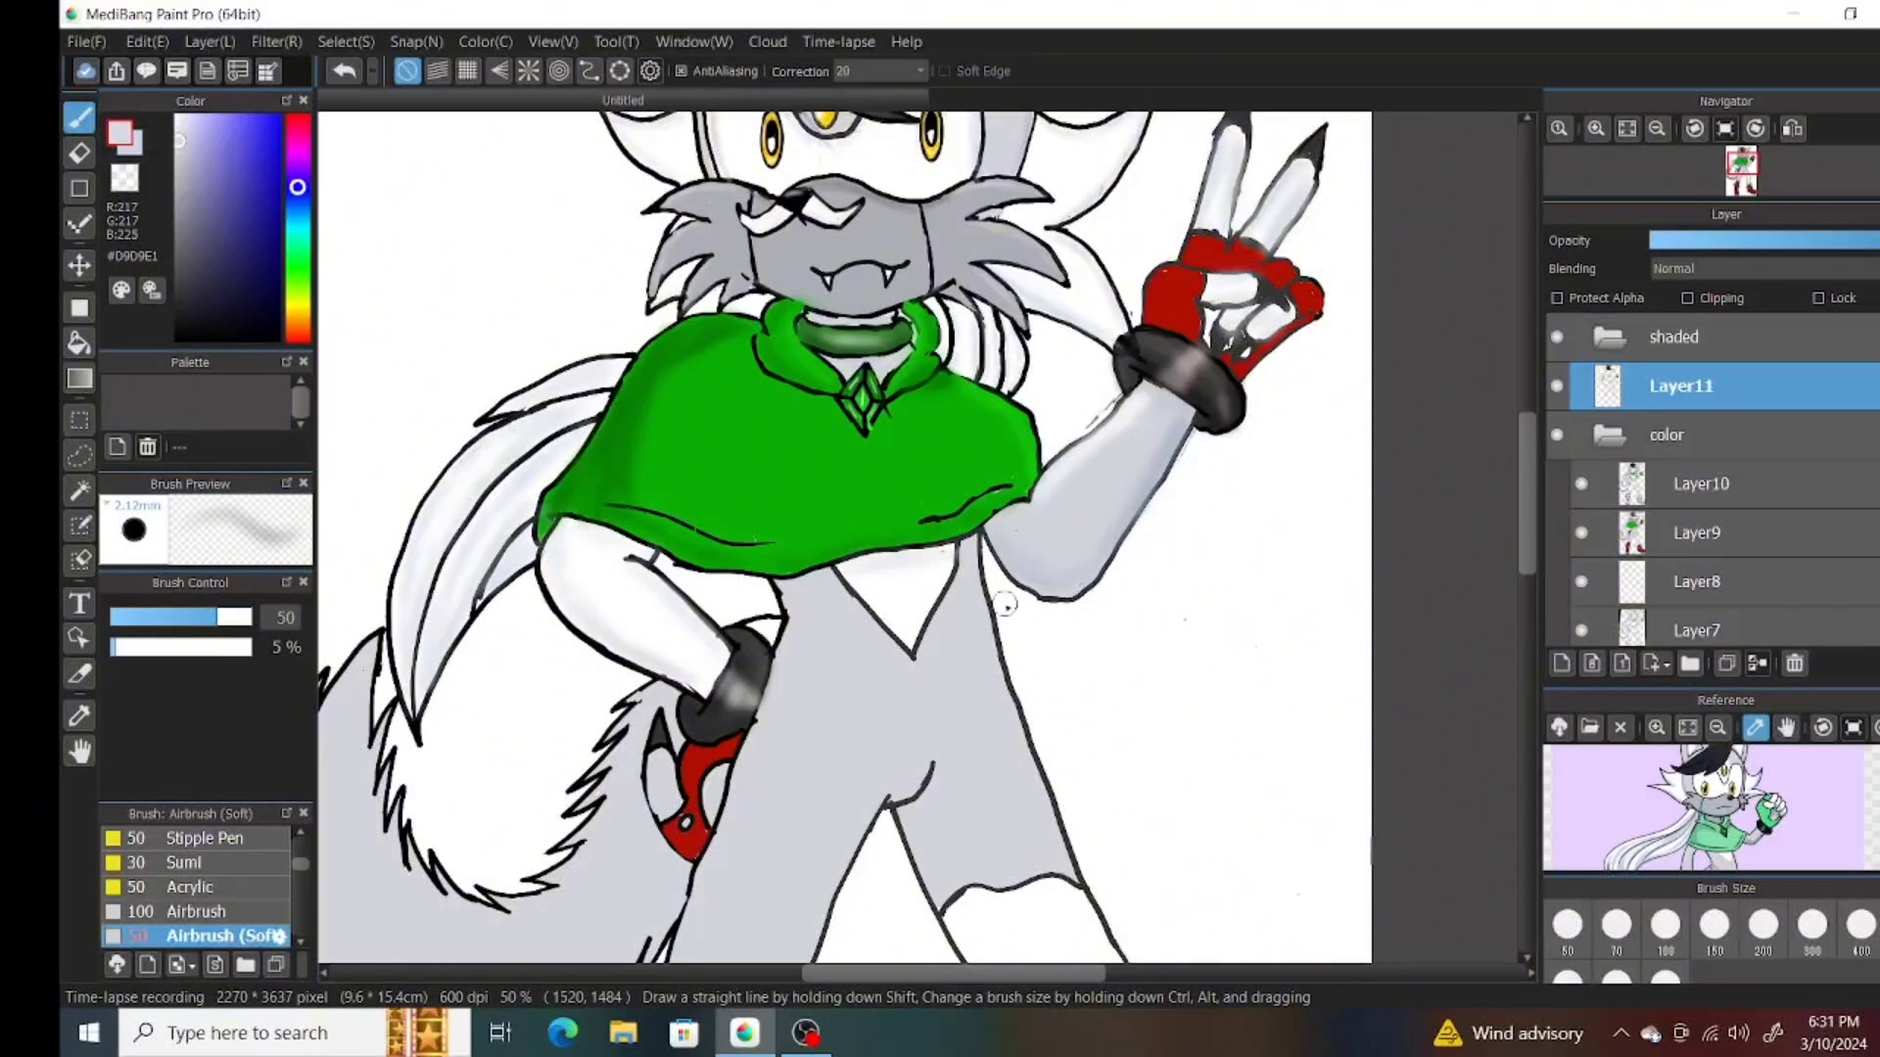
# Airbrush soft shading on the white hair streak, black fringe and white inner ear using #C5C4D2, #E1E7F0 and #CBCBCB.
pyautogui.scroll(5, 1005, 605)
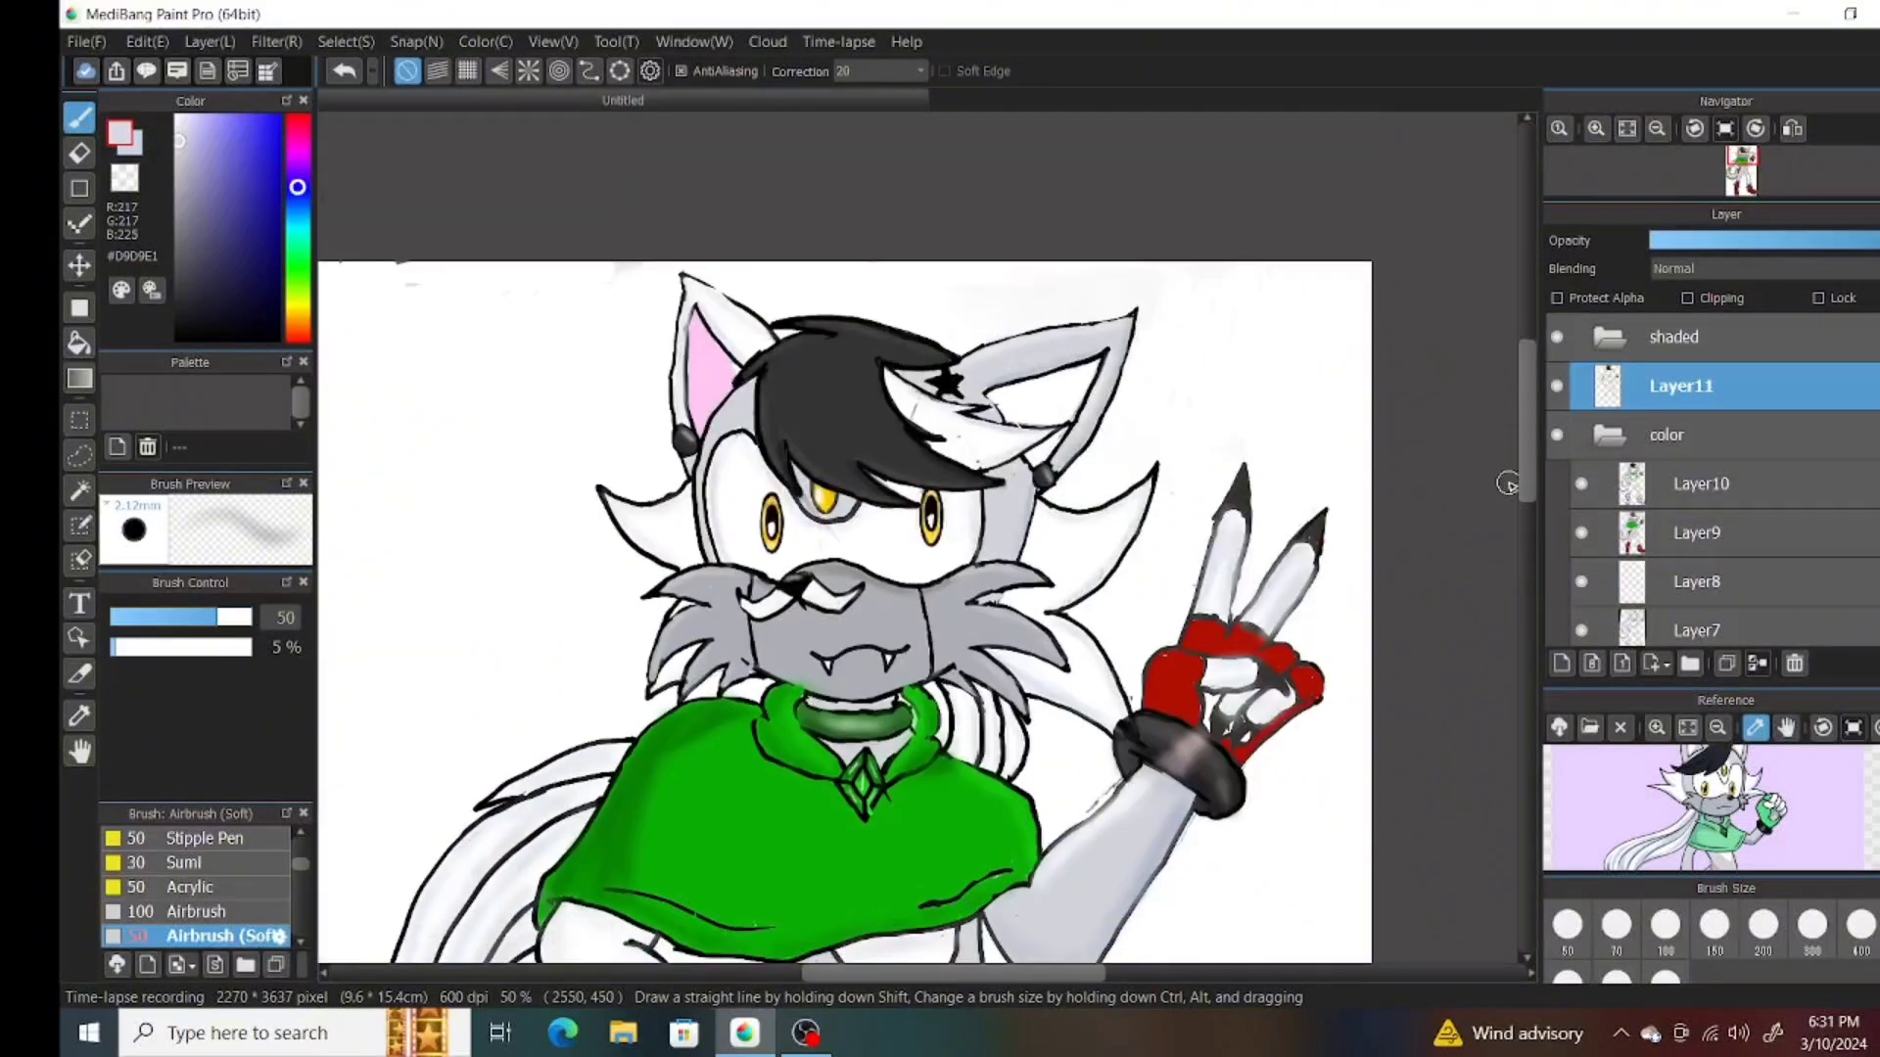
pyautogui.keyDown('alt'); pyautogui.click(916, 435); pyautogui.keyUp('alt')
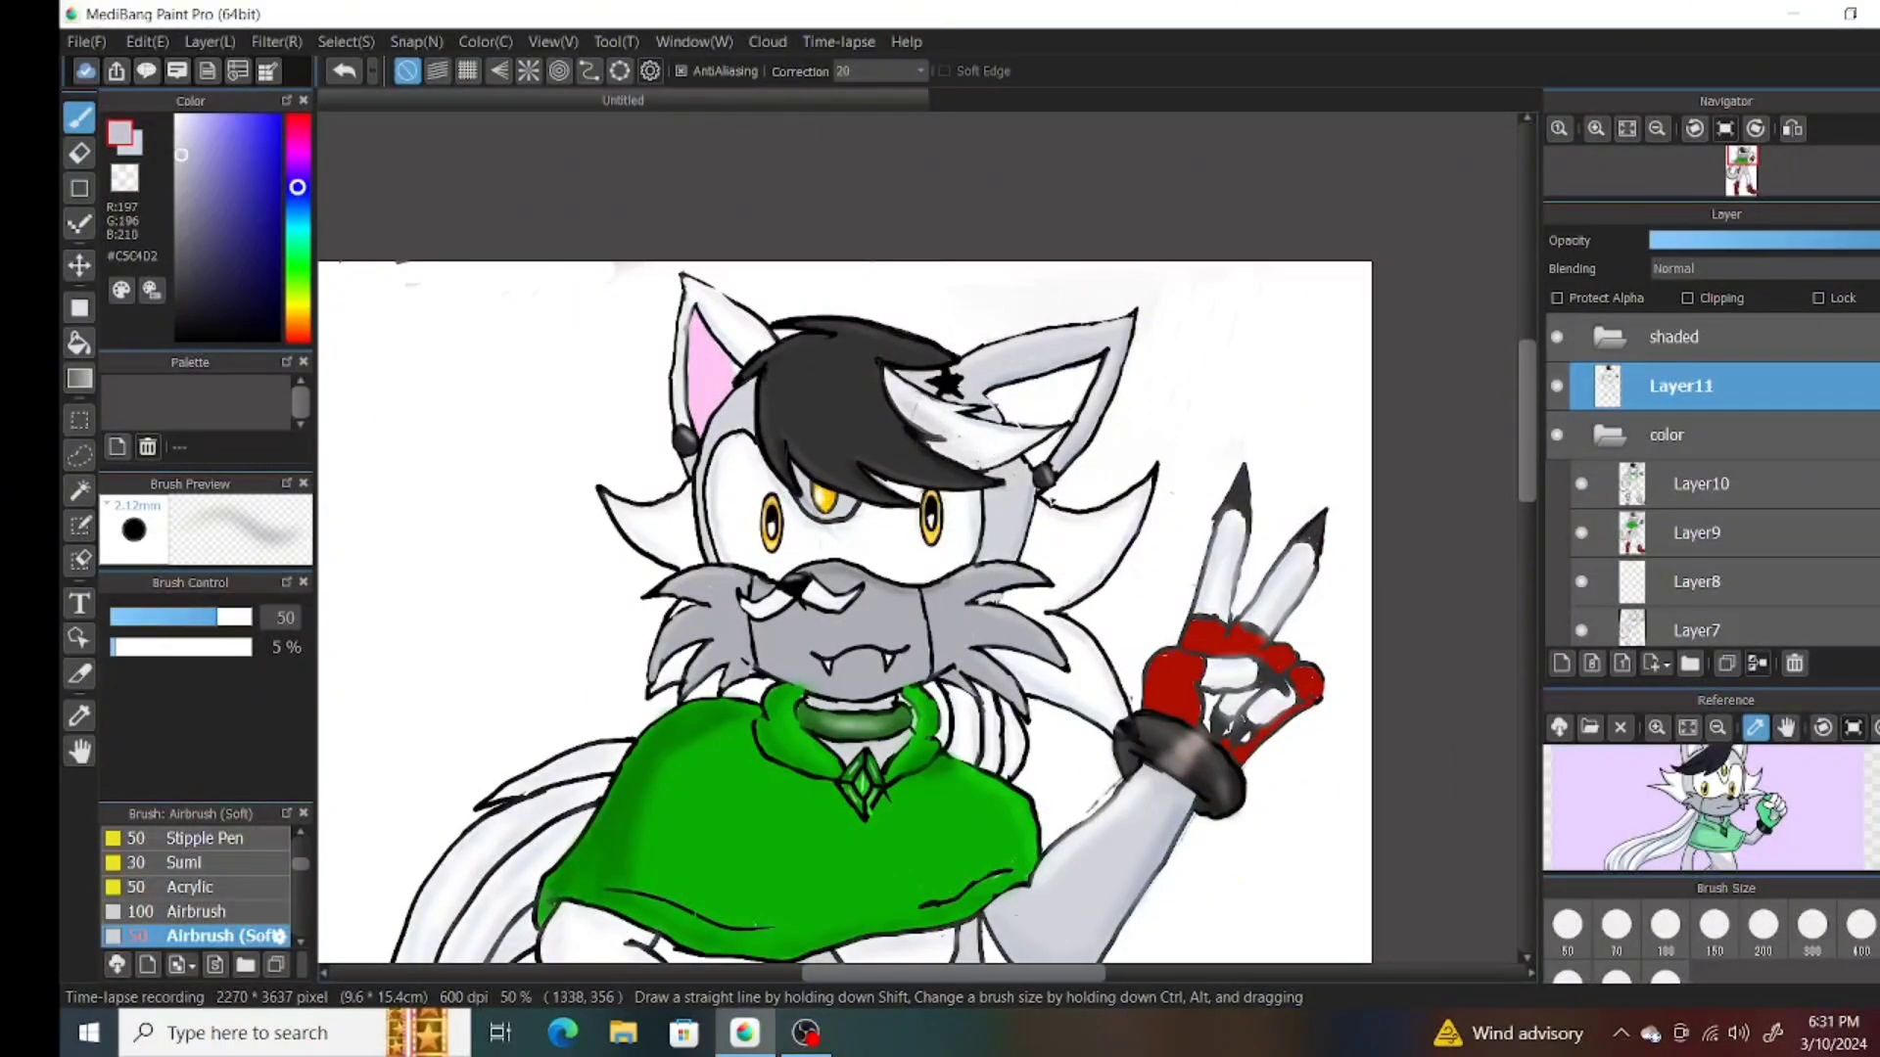
pyautogui.keyDown('alt'); pyautogui.click(862, 353); pyautogui.keyUp('alt')
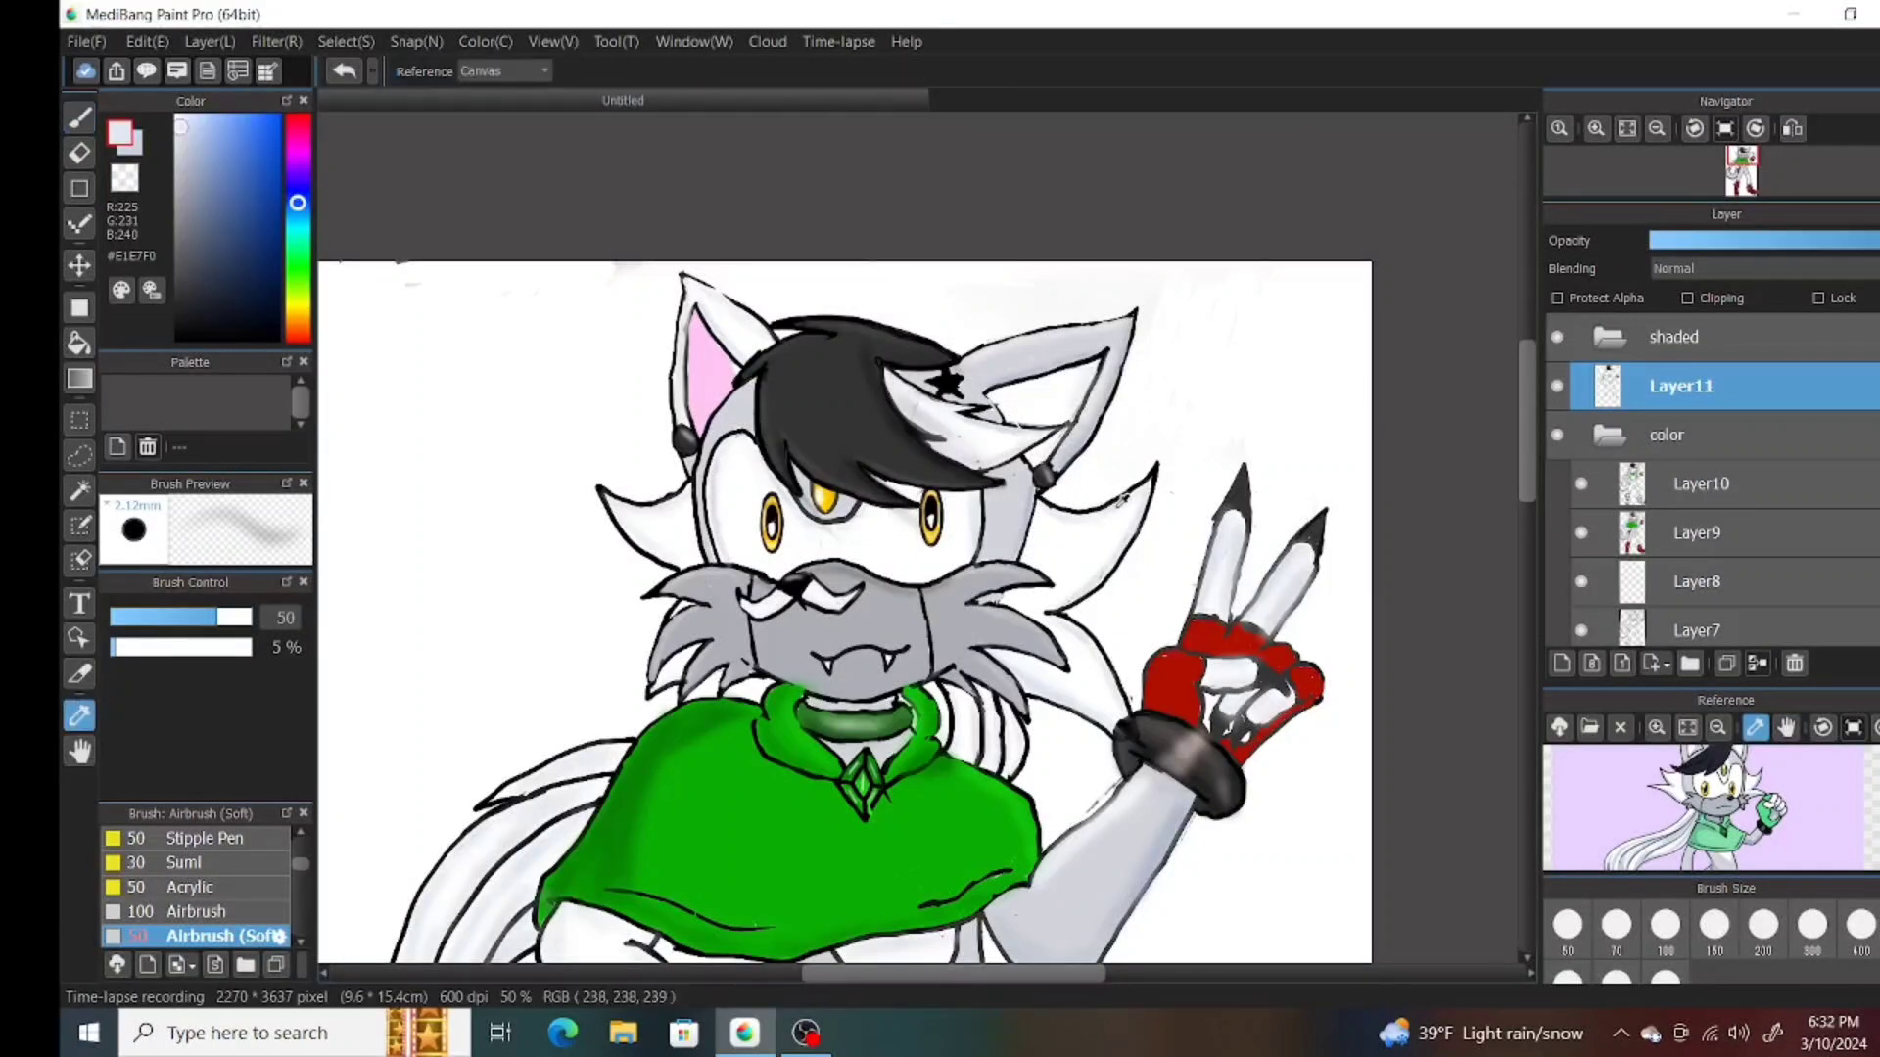
pyautogui.keyDown('alt'); pyautogui.click(965, 663); pyautogui.keyUp('alt')
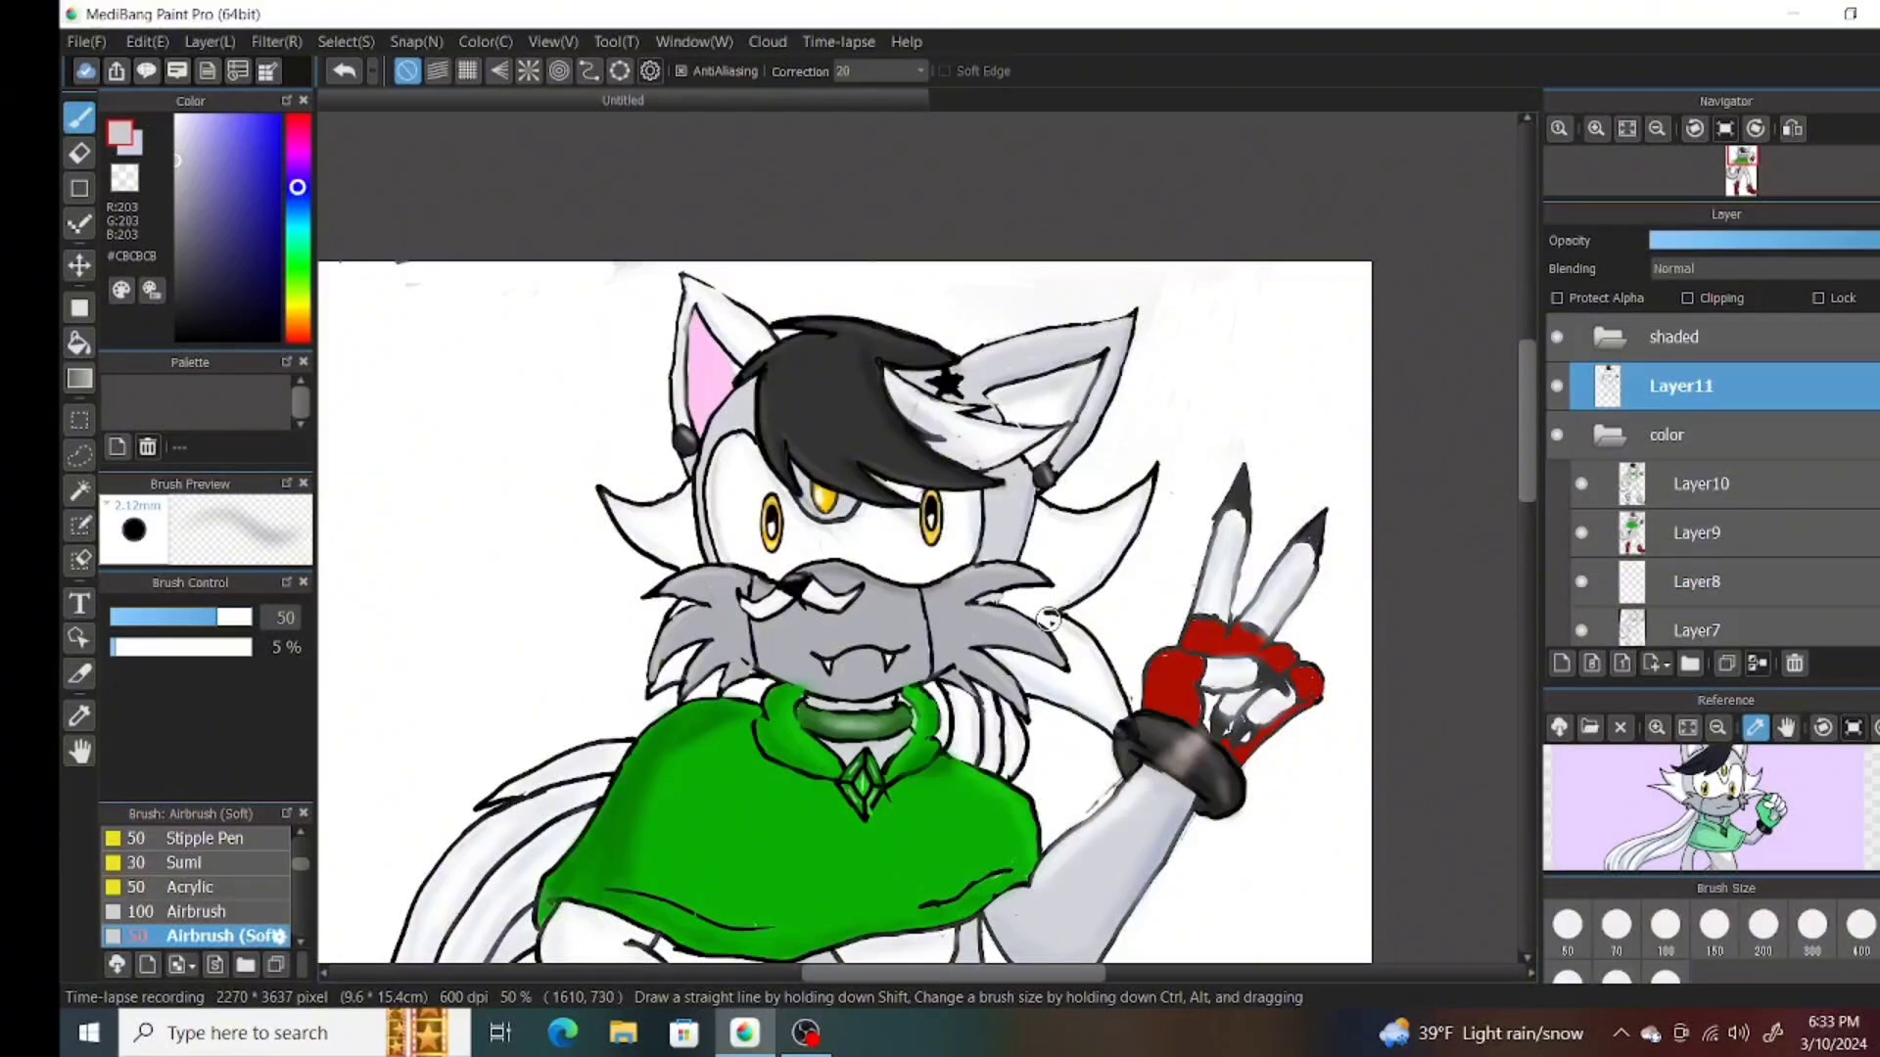
# Airbrush blue-grey #A5B0C7 shading along the outer edge of the tail at brush size 70.
pyautogui.scroll(-5, 1048, 618)
pyautogui.scroll(4, 1048, 618)
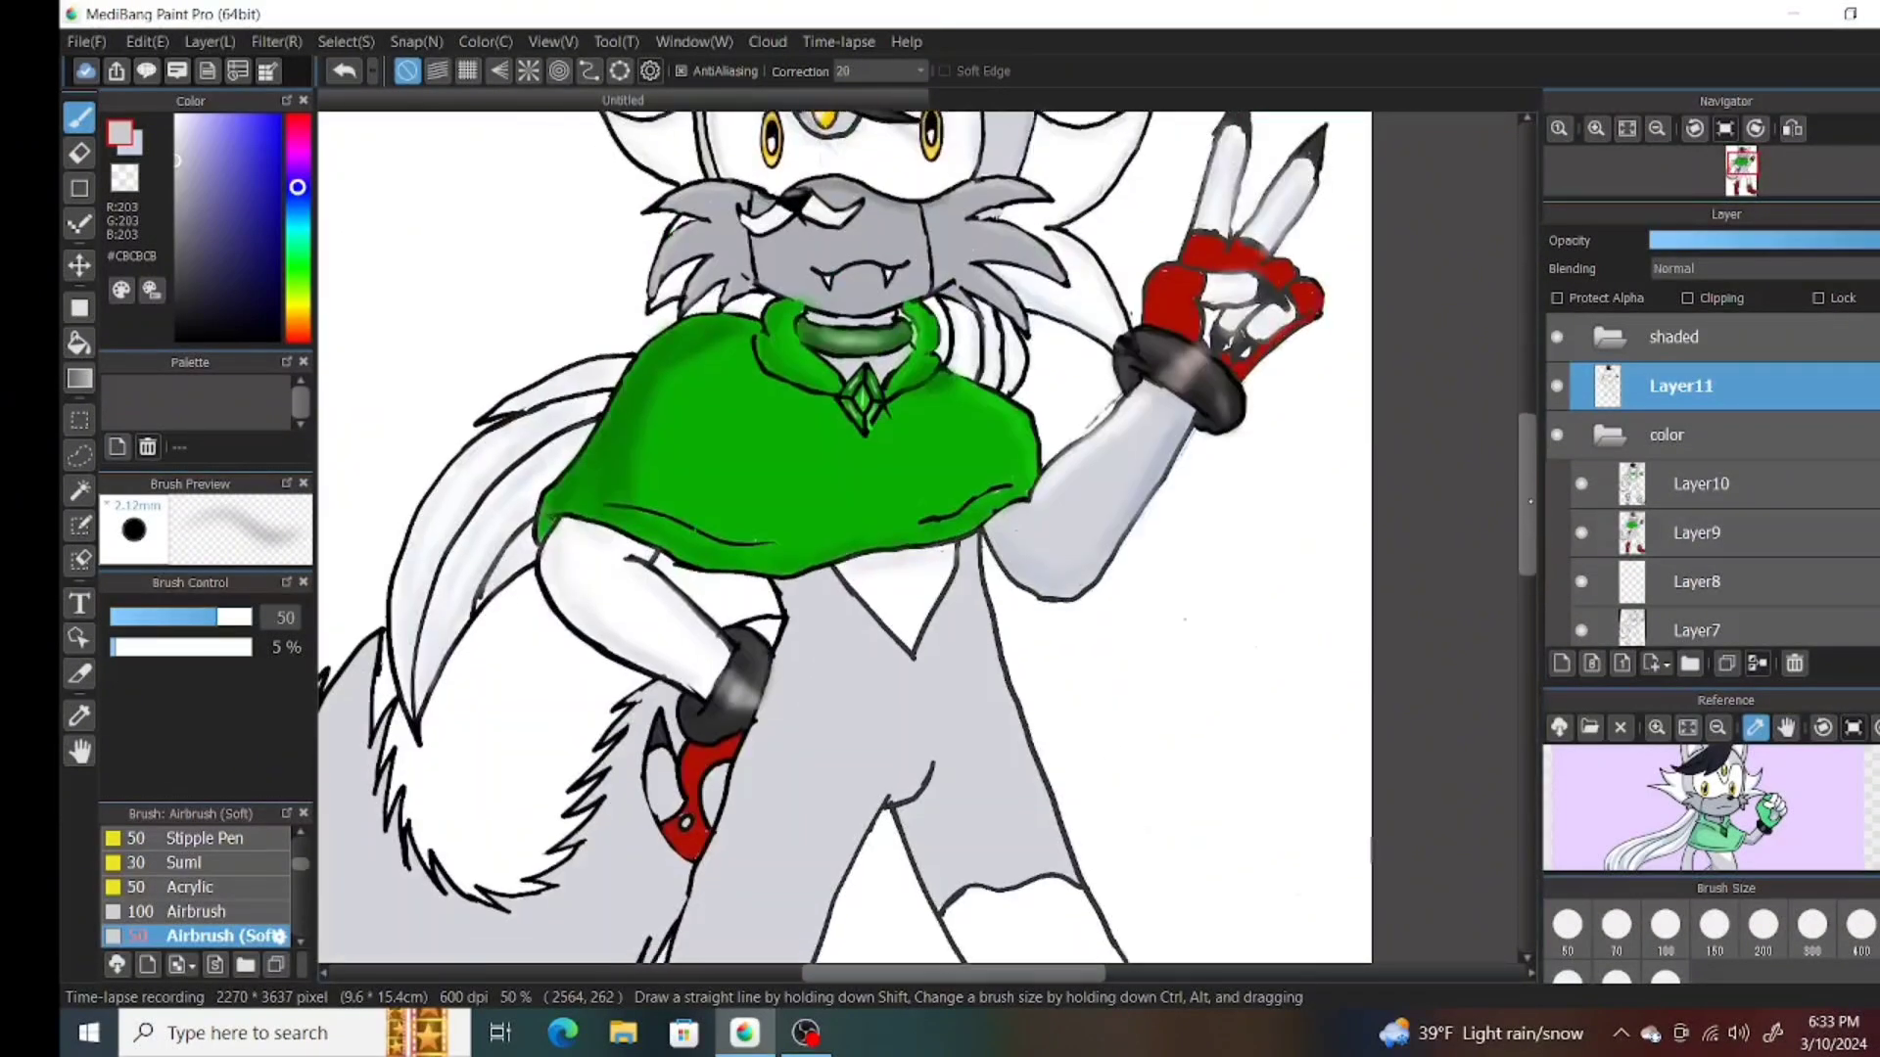
pyautogui.scroll(-4, 1048, 619)
pyautogui.click(80, 716)
pyautogui.scroll(-3, 1704, 808)
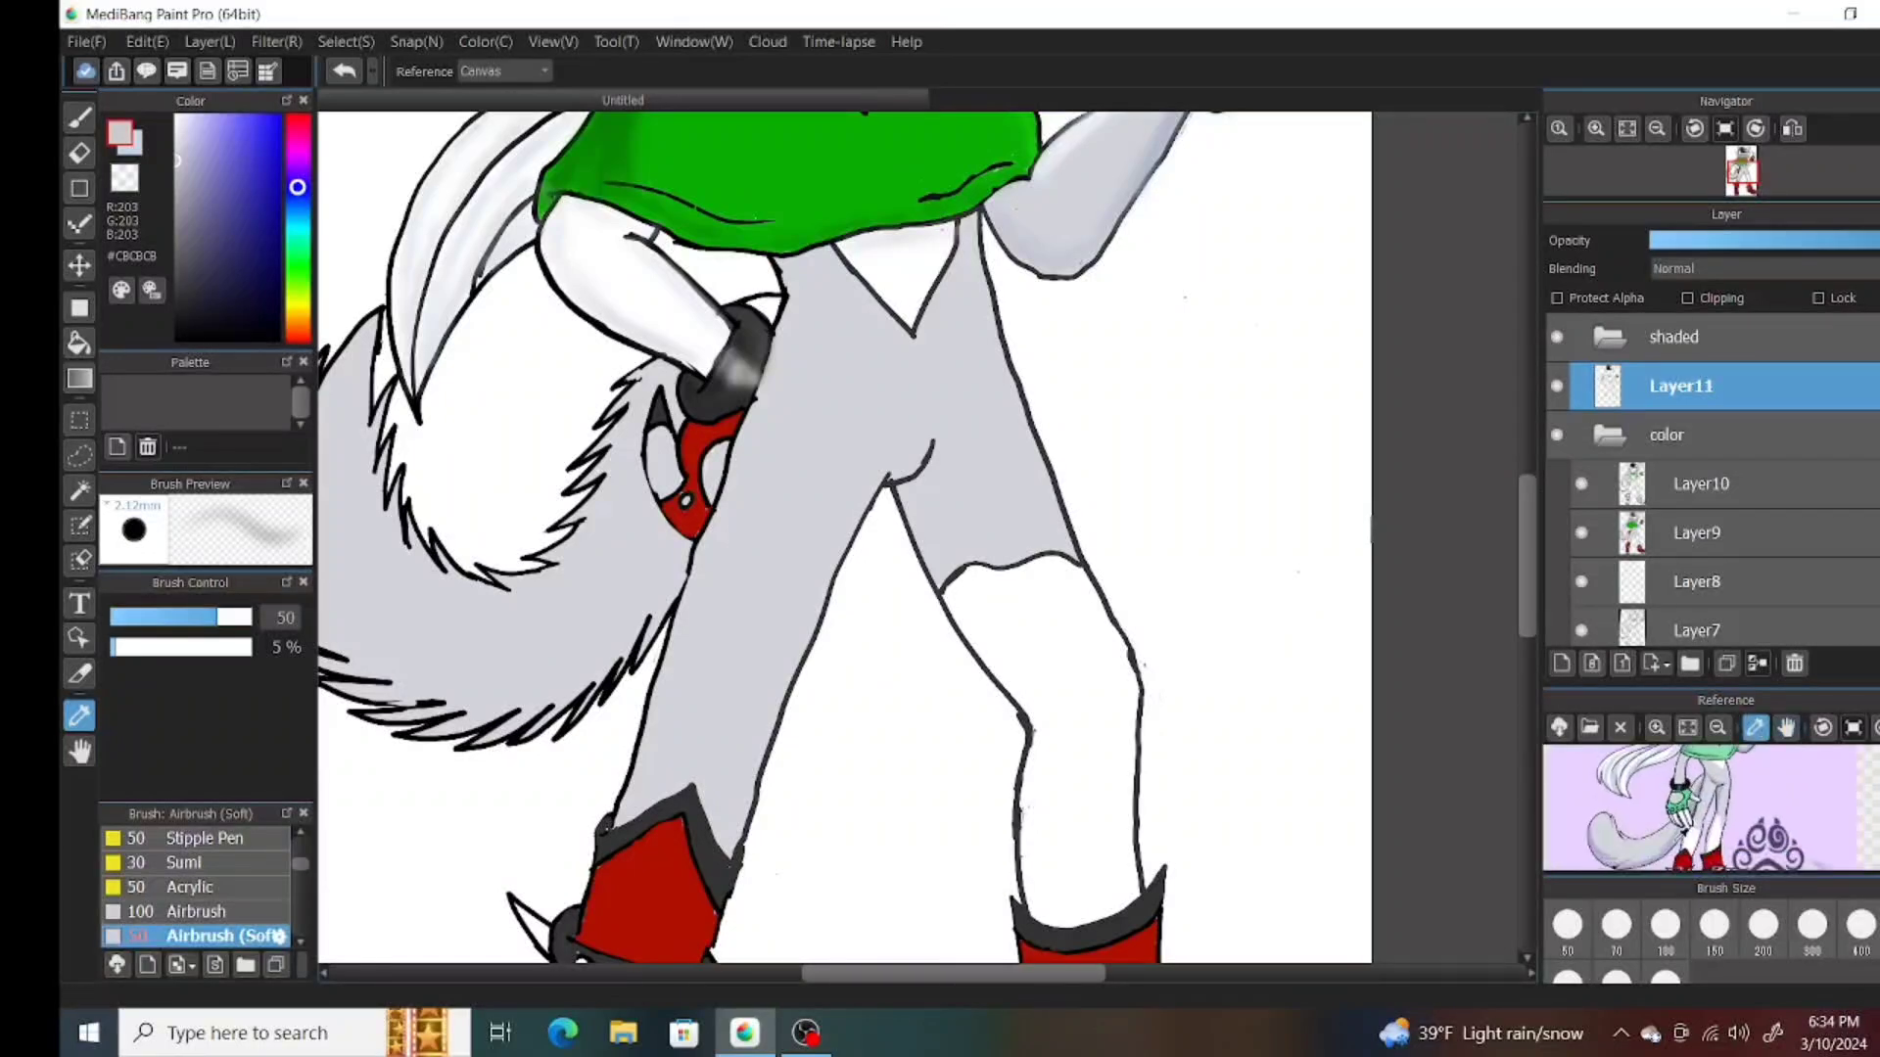
pyautogui.click(1615, 828)
pyautogui.press('b')
pyautogui.click(1616, 924)
pyautogui.moveTo(1136, 896); pyautogui.dragTo(1342, 896)
pyautogui.moveTo(480, 470)
pyautogui.mouseDown()
pyautogui.moveTo(548, 675)
pyautogui.moveTo(774, 695)
pyautogui.mouseUp()
pyautogui.moveTo(607, 685)
pyautogui.mouseDown()
pyautogui.moveTo(842, 597)
pyautogui.moveTo(685, 700)
pyautogui.mouseUp()
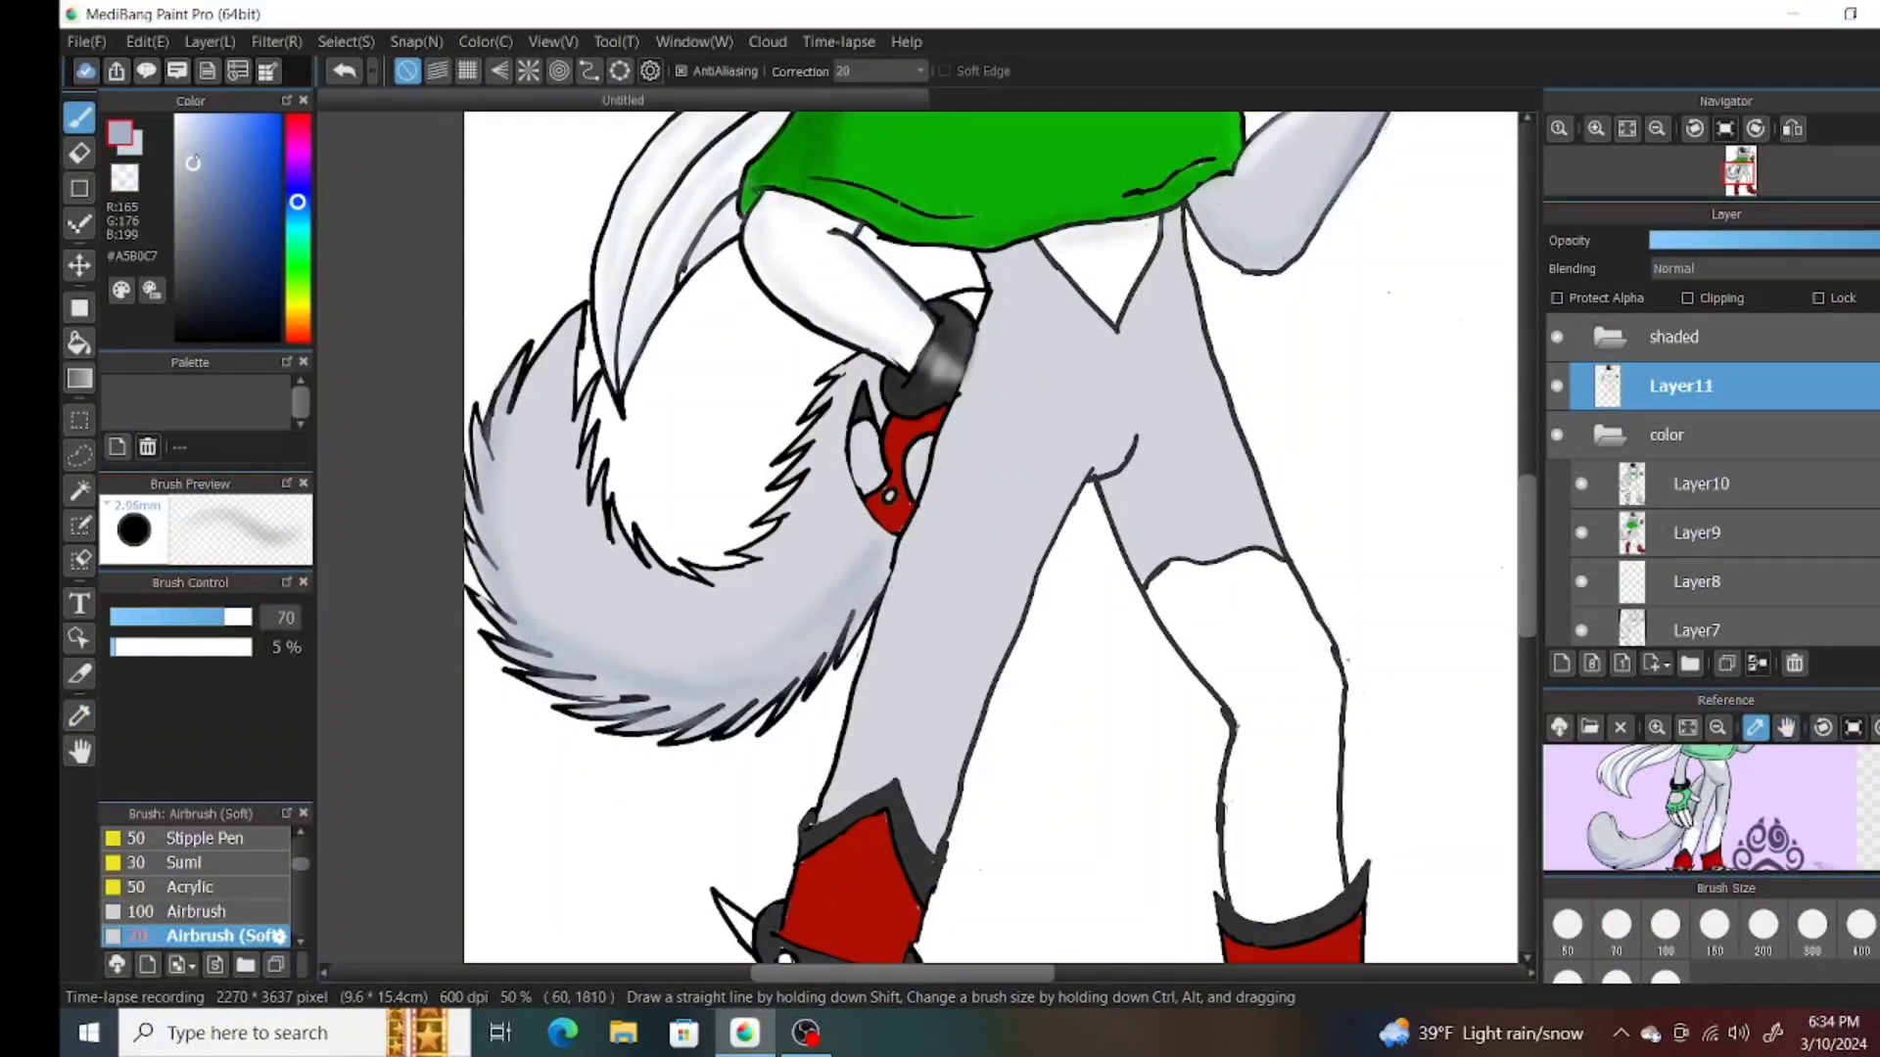
# Blend the shading across the inner tail fur and add soft white #FFFFFF highlights along its middle.
pyautogui.keyDown('alt'); pyautogui.click(577, 423); pyautogui.keyUp('alt')
pyautogui.keyDown('alt'); pyautogui.click(578, 423); pyautogui.keyUp('alt')
pyautogui.moveTo(578, 422)
pyautogui.mouseDown()
pyautogui.moveTo(744, 549)
pyautogui.moveTo(881, 362)
pyautogui.mouseUp()
pyautogui.click(163, 115)
pyautogui.moveTo(676, 647); pyautogui.dragTo(672, 650)
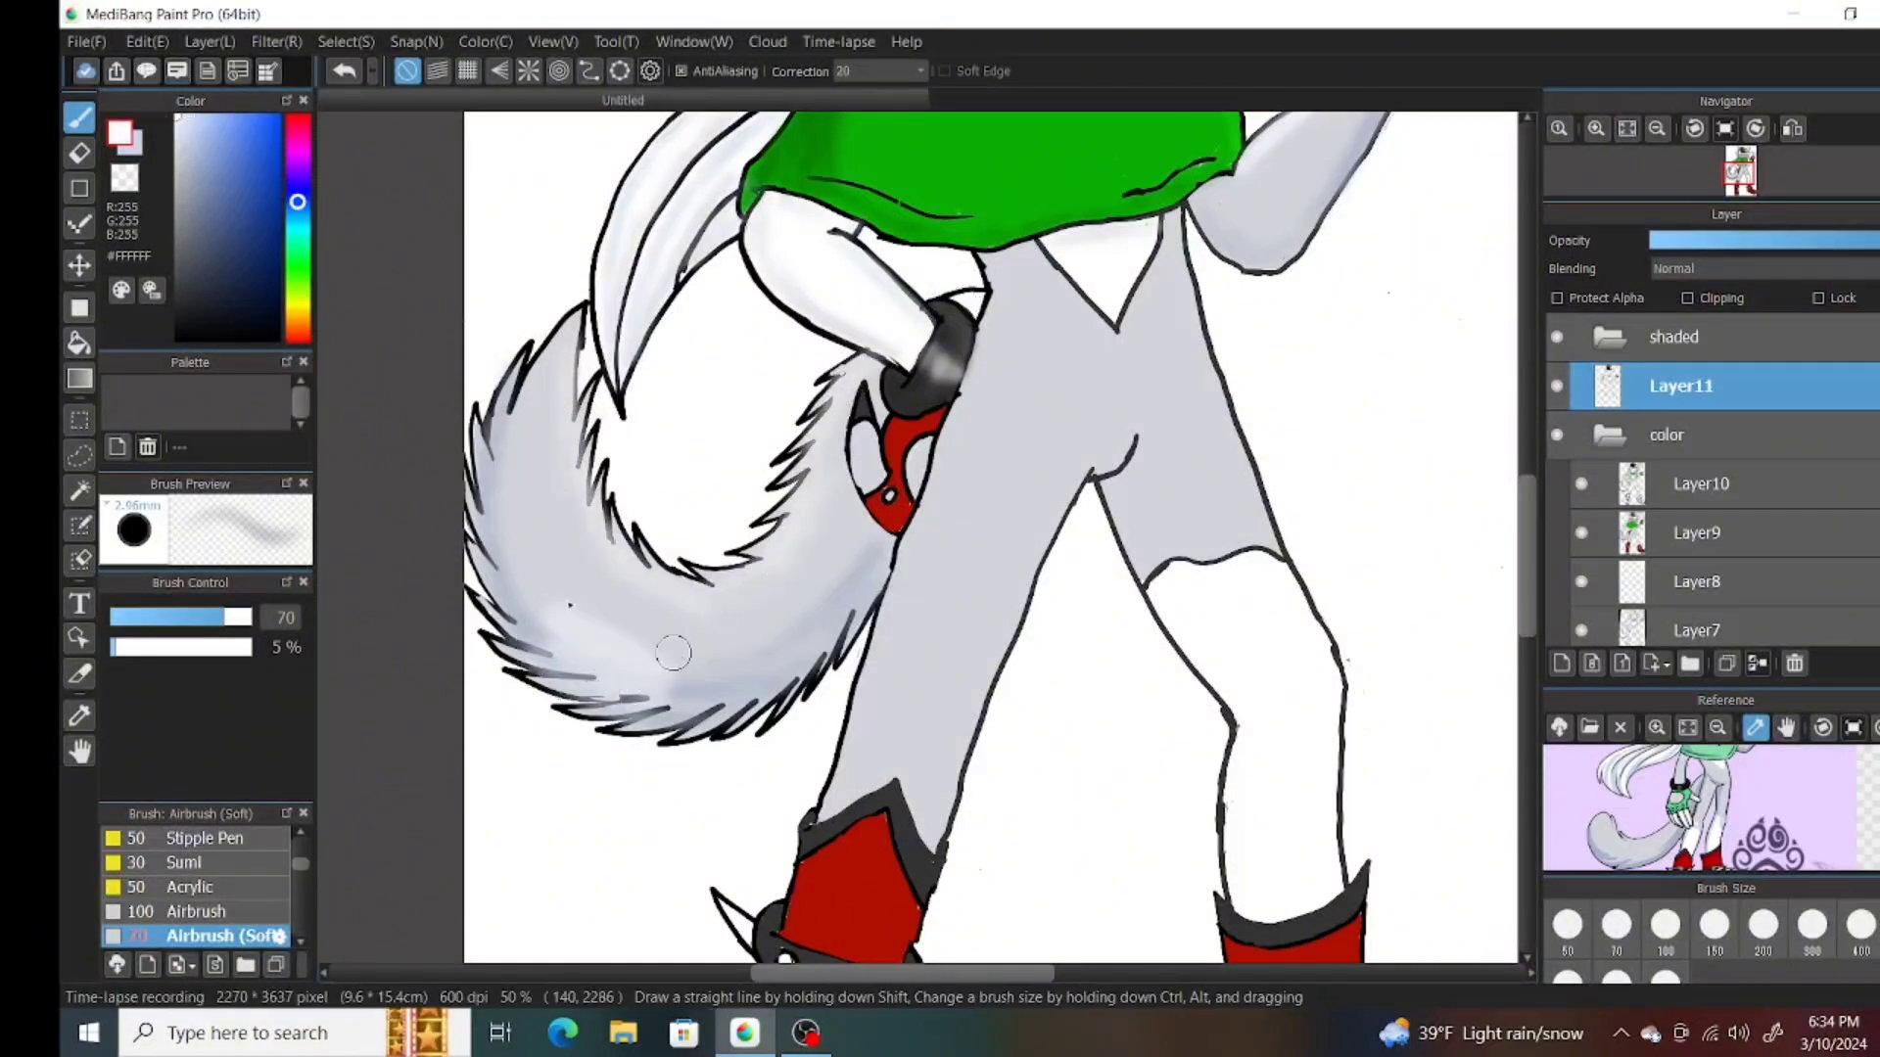
# Shade the grey torso and legs with the soft airbrush at size 100 using #B9C0CF and #C9D2EA.
pyautogui.hotkey('ctrl', '0')
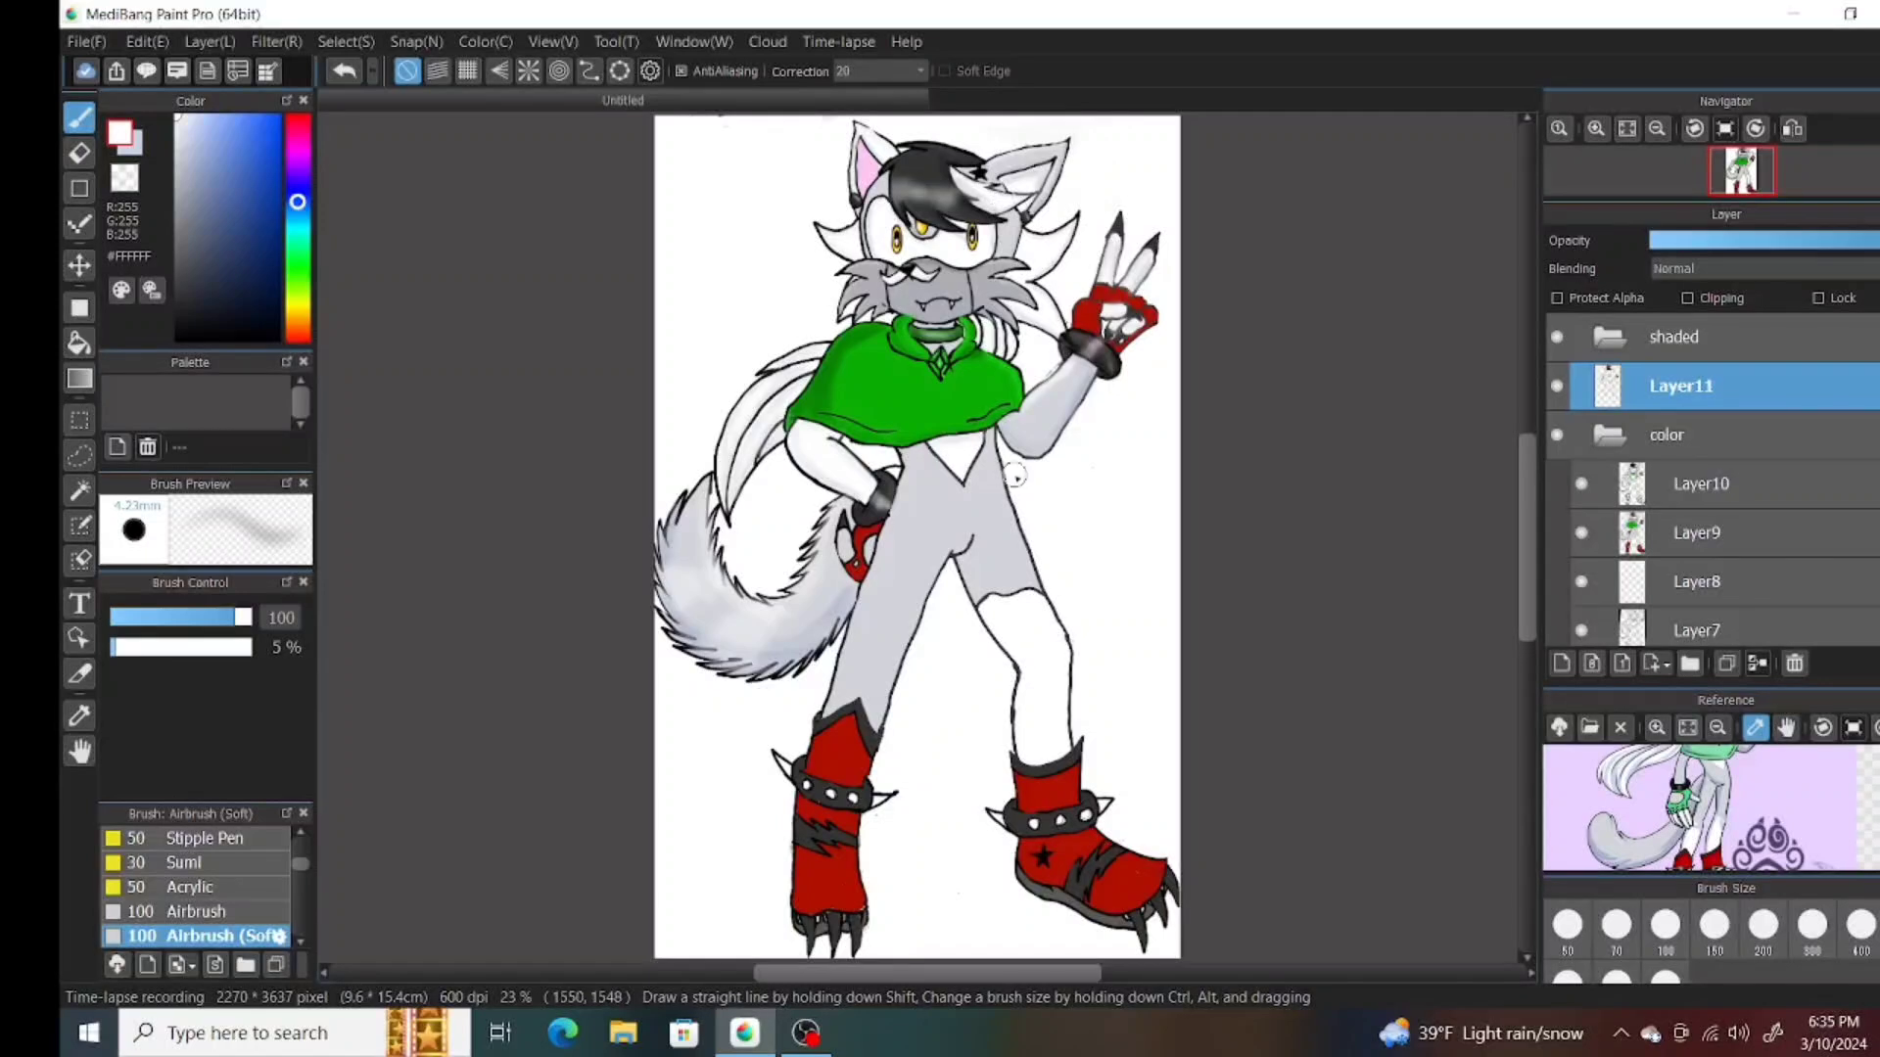
pyautogui.hotkey('ctrl', '+')
pyautogui.keyDown('alt'); pyautogui.click(969, 510); pyautogui.keyUp('alt')
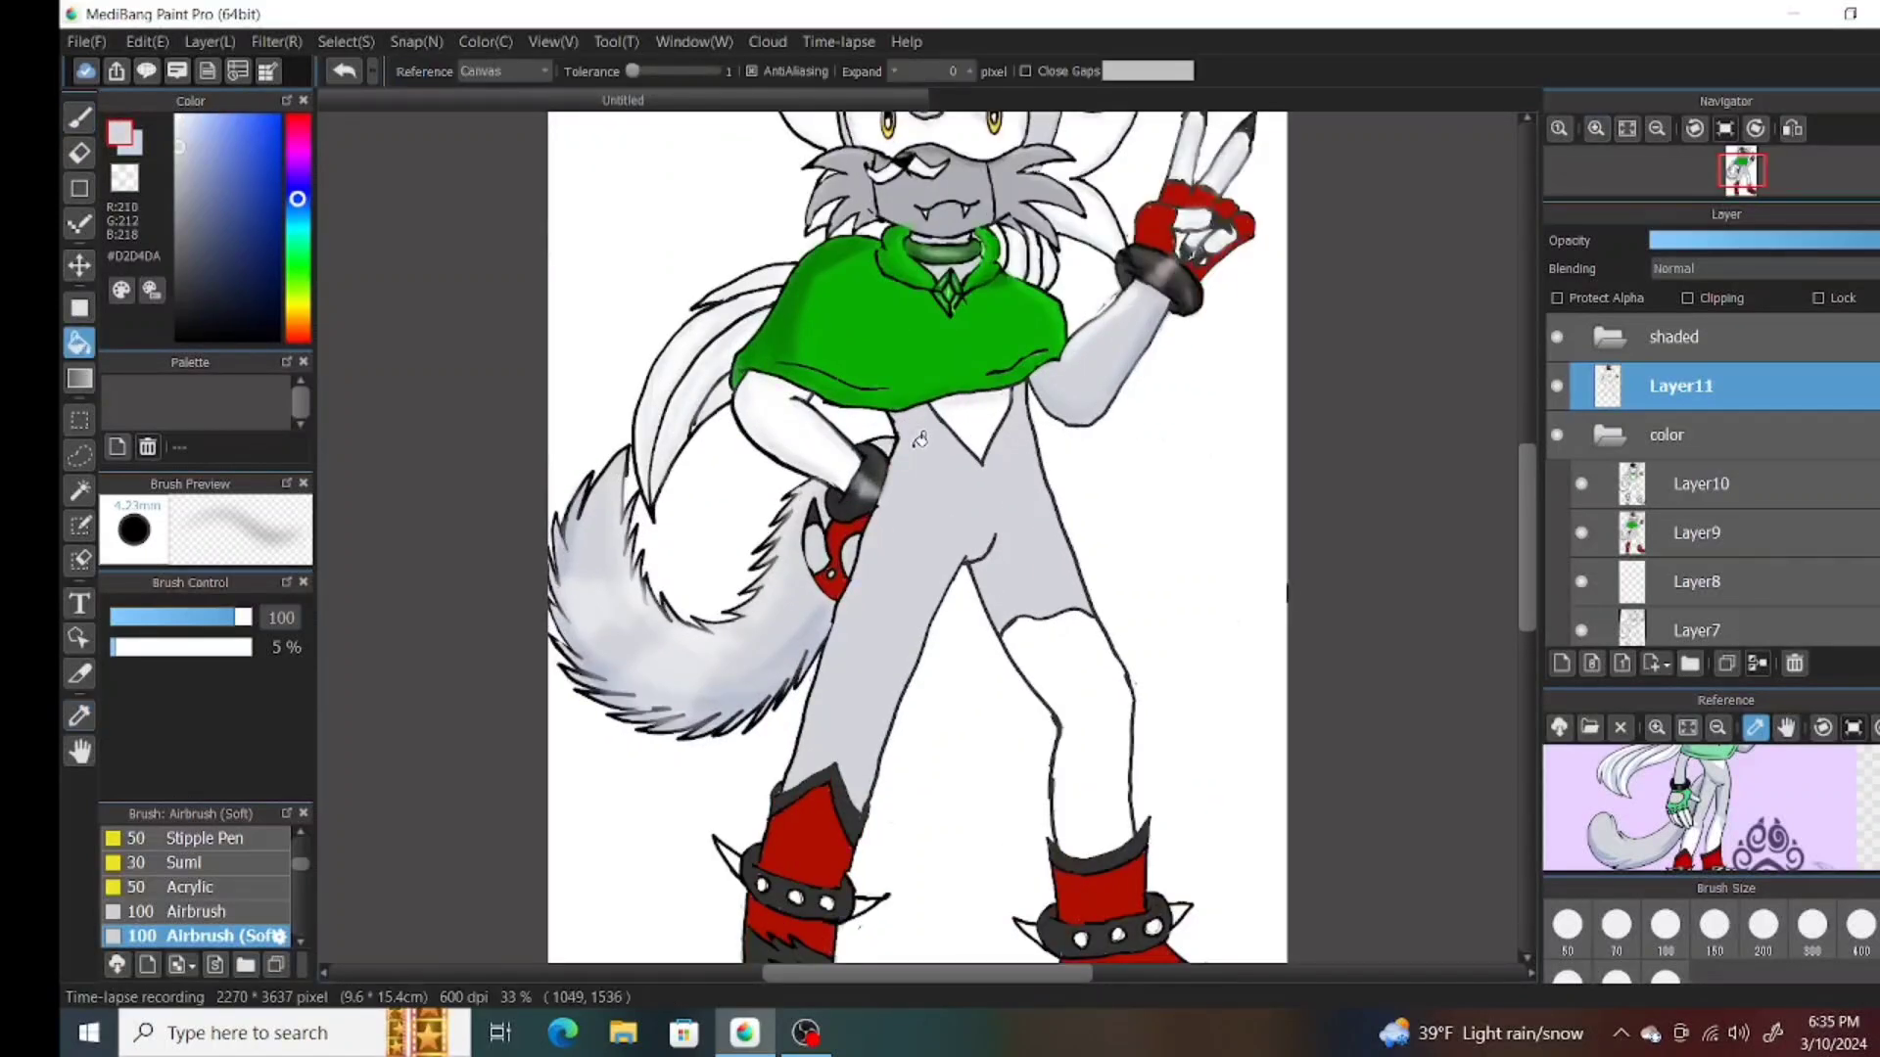
pyautogui.keyDown('alt'); pyautogui.click(935, 587); pyautogui.keyUp('alt')
pyautogui.press('b')
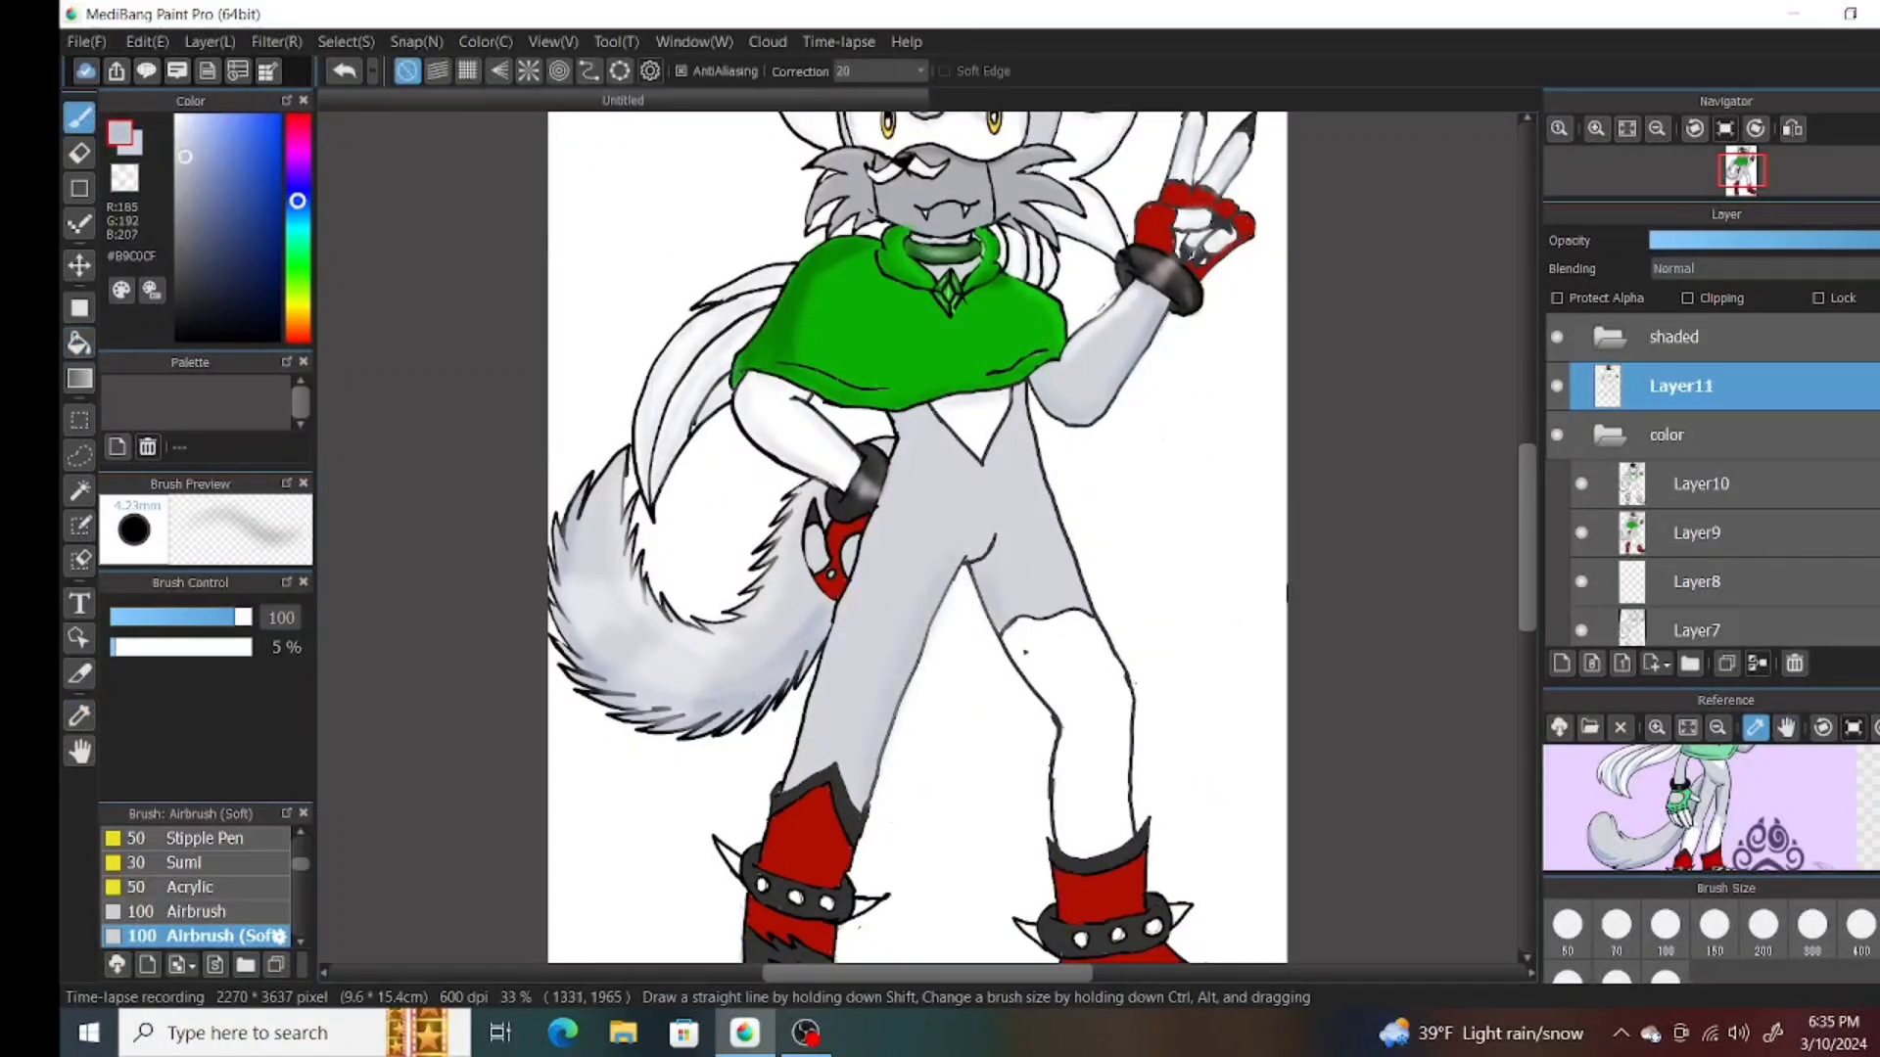
pyautogui.click(189, 133)
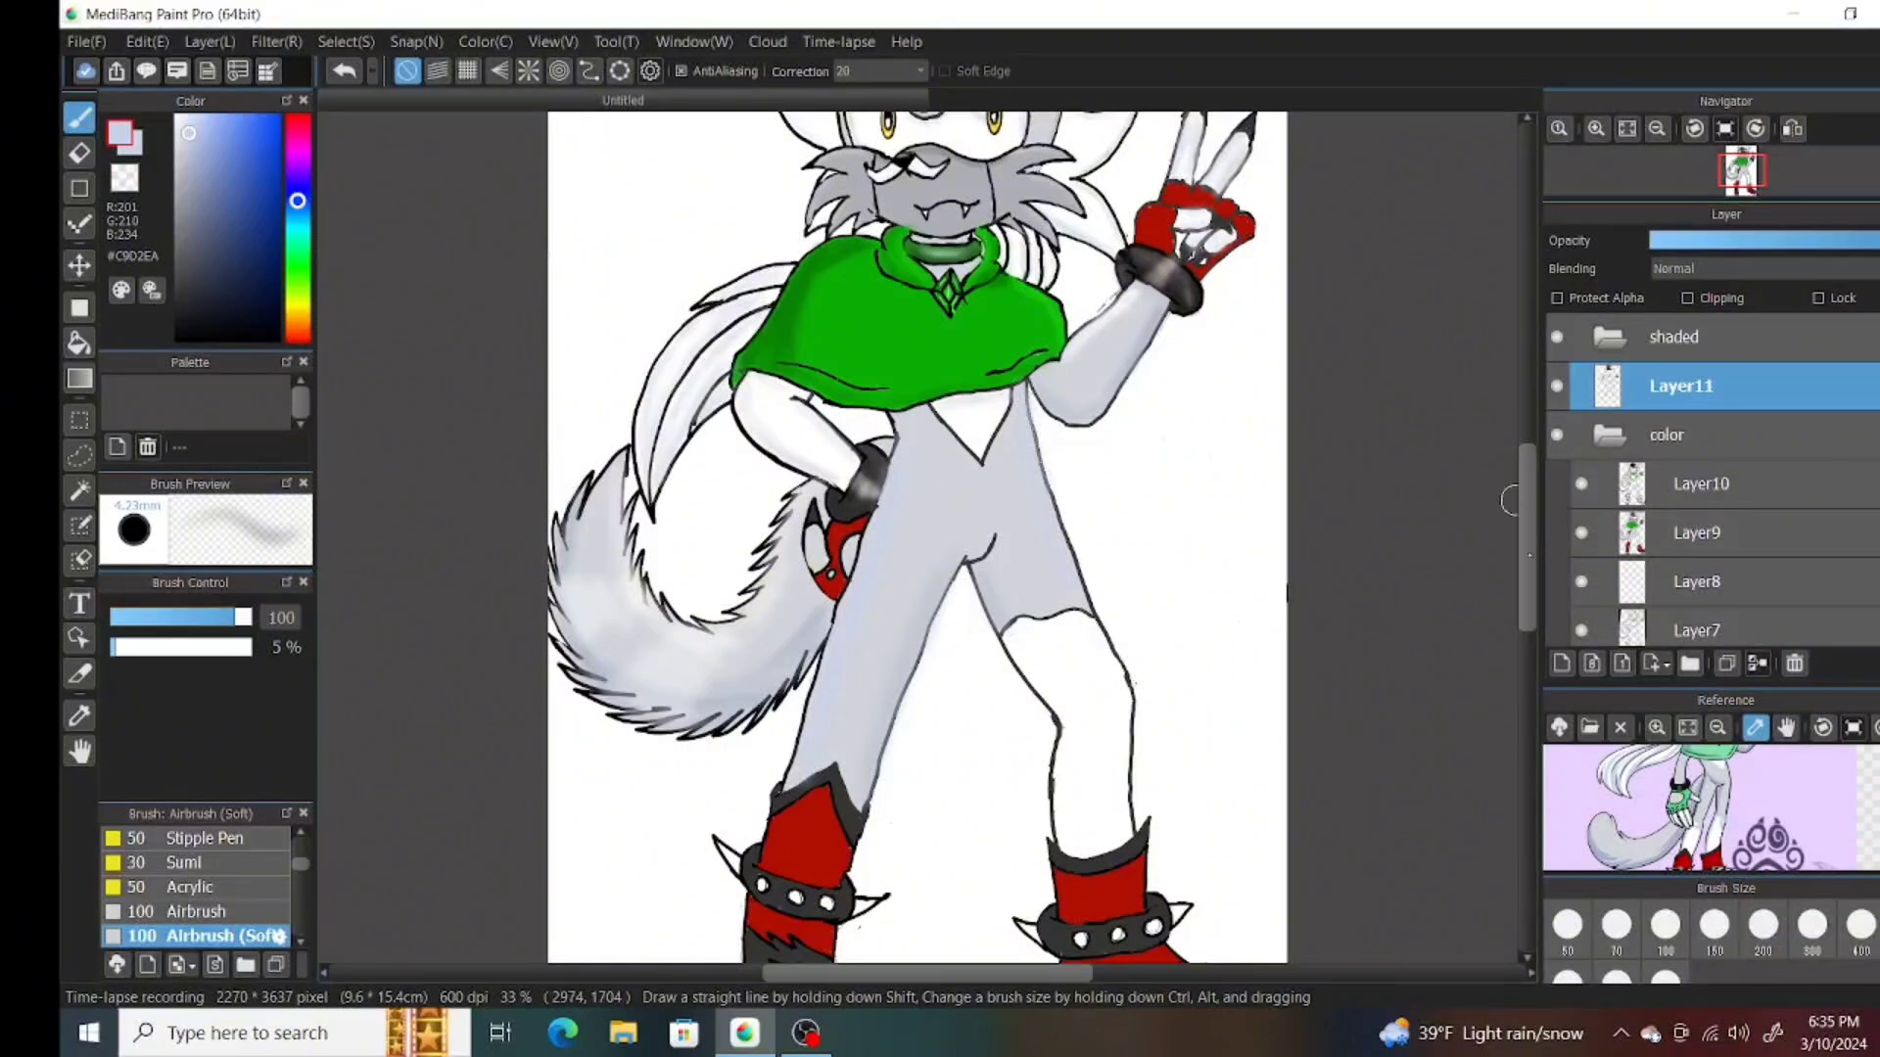
# Airbrush the raised hand's red glove with dark red #880D04 and bright red #DF1F10 at brush size 30.
pyautogui.scroll(-5, 1077, 588)
pyautogui.keyDown('alt'); pyautogui.click(1111, 636); pyautogui.keyUp('alt')
pyautogui.scroll(5, 1111, 636)
pyautogui.moveTo(1114, 648); pyautogui.dragTo(840, 503)
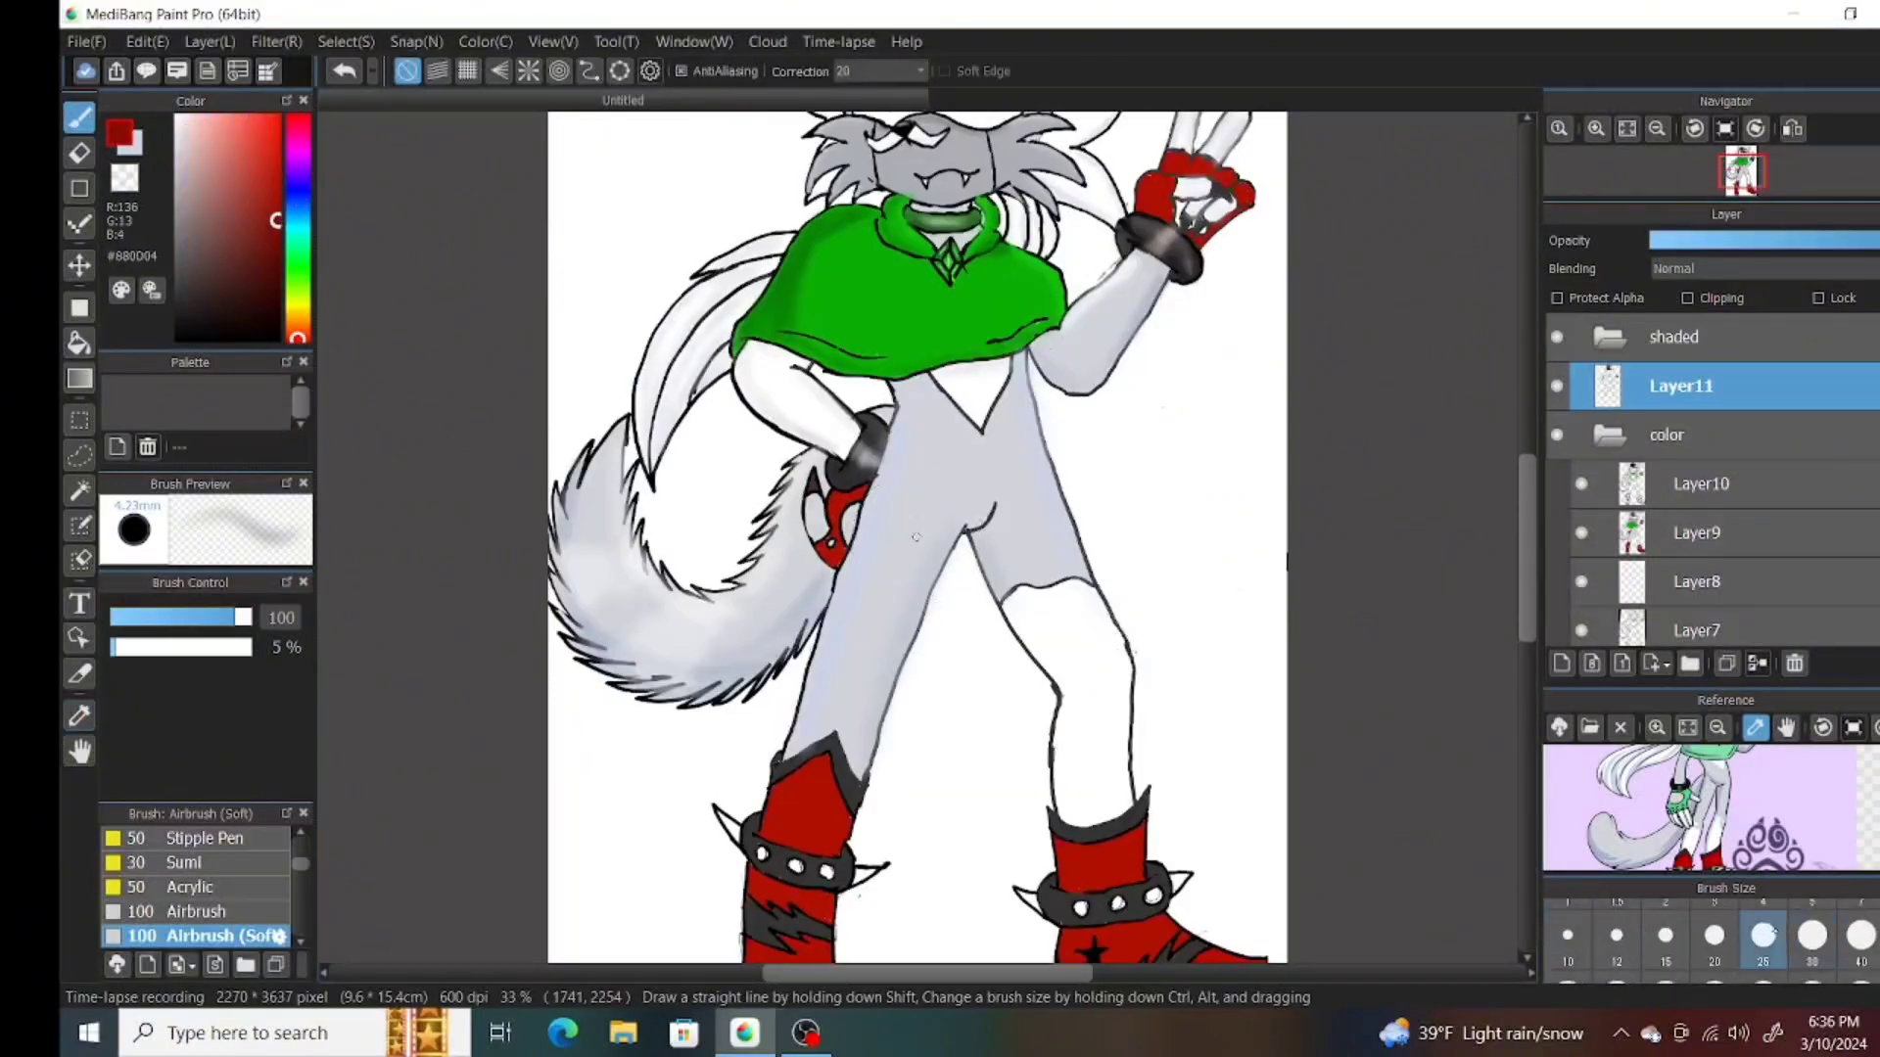
pyautogui.scroll(2, 1237, 428)
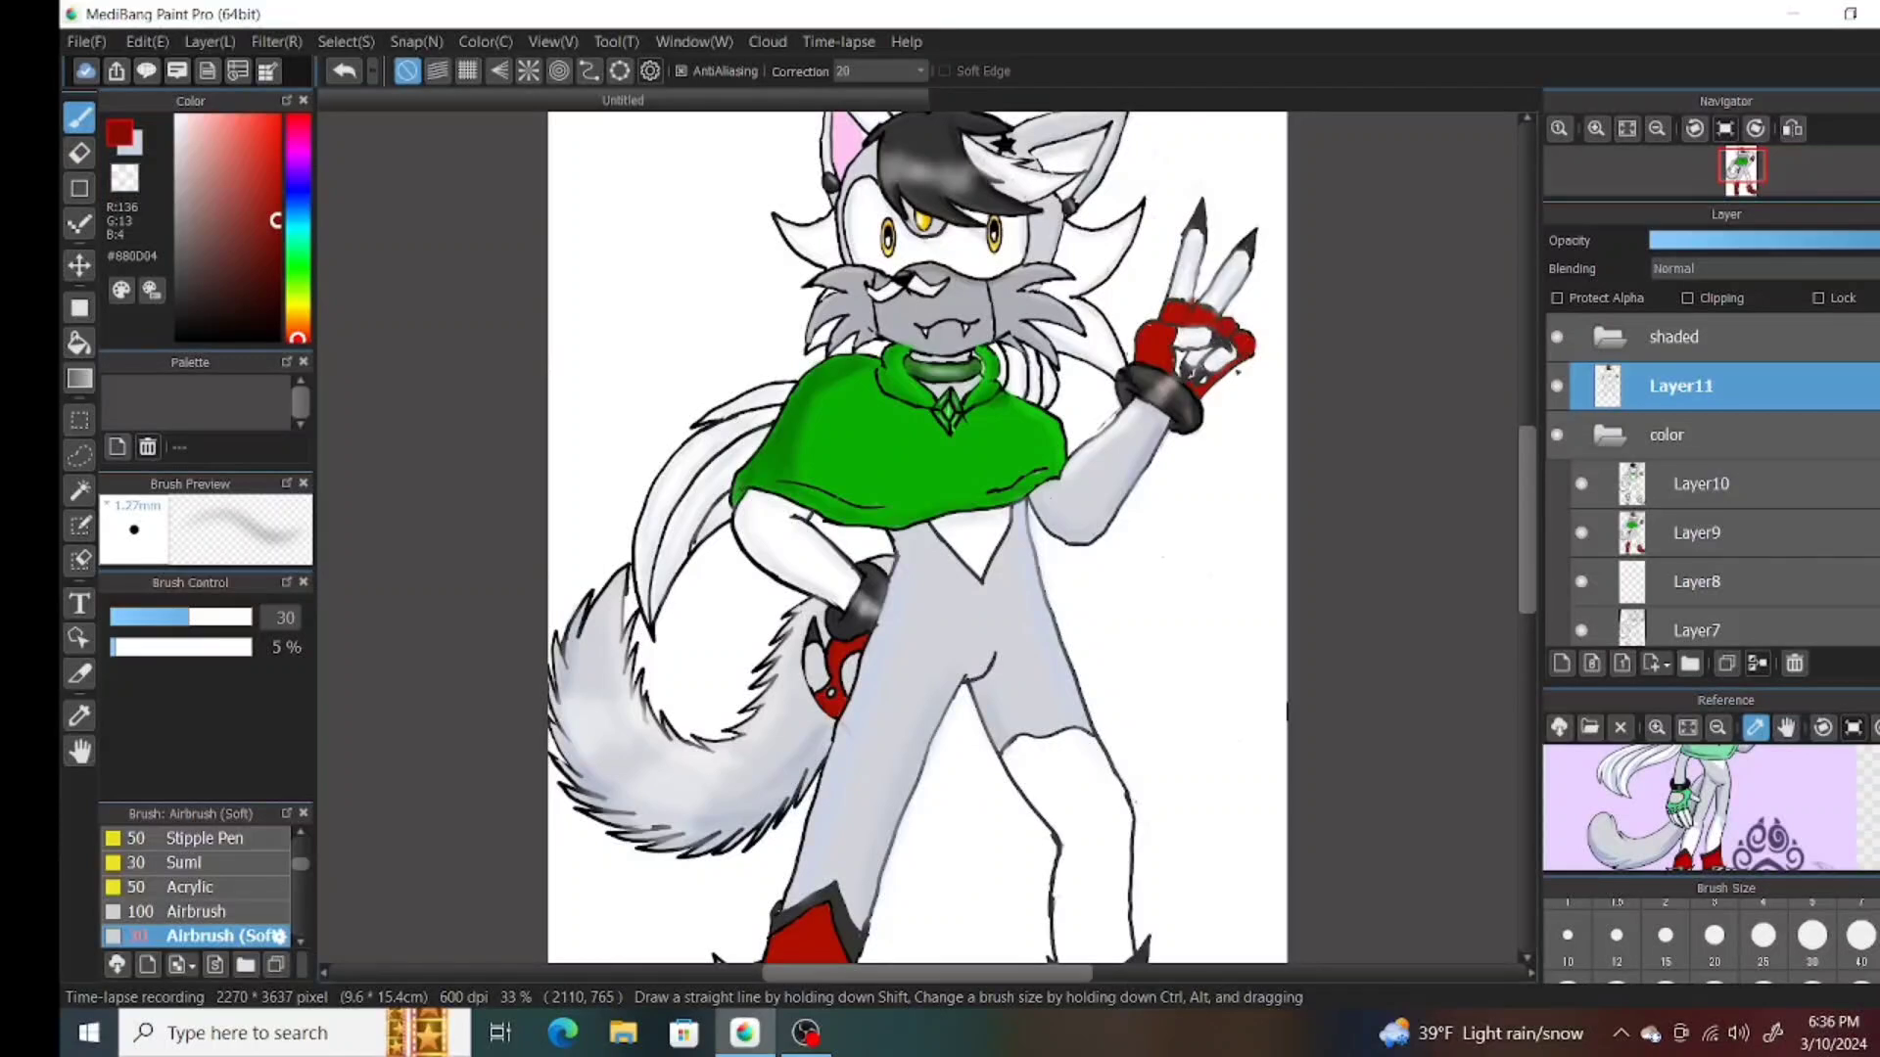
pyautogui.keyDown('alt'); pyautogui.click(1237, 372); pyautogui.keyUp('alt')
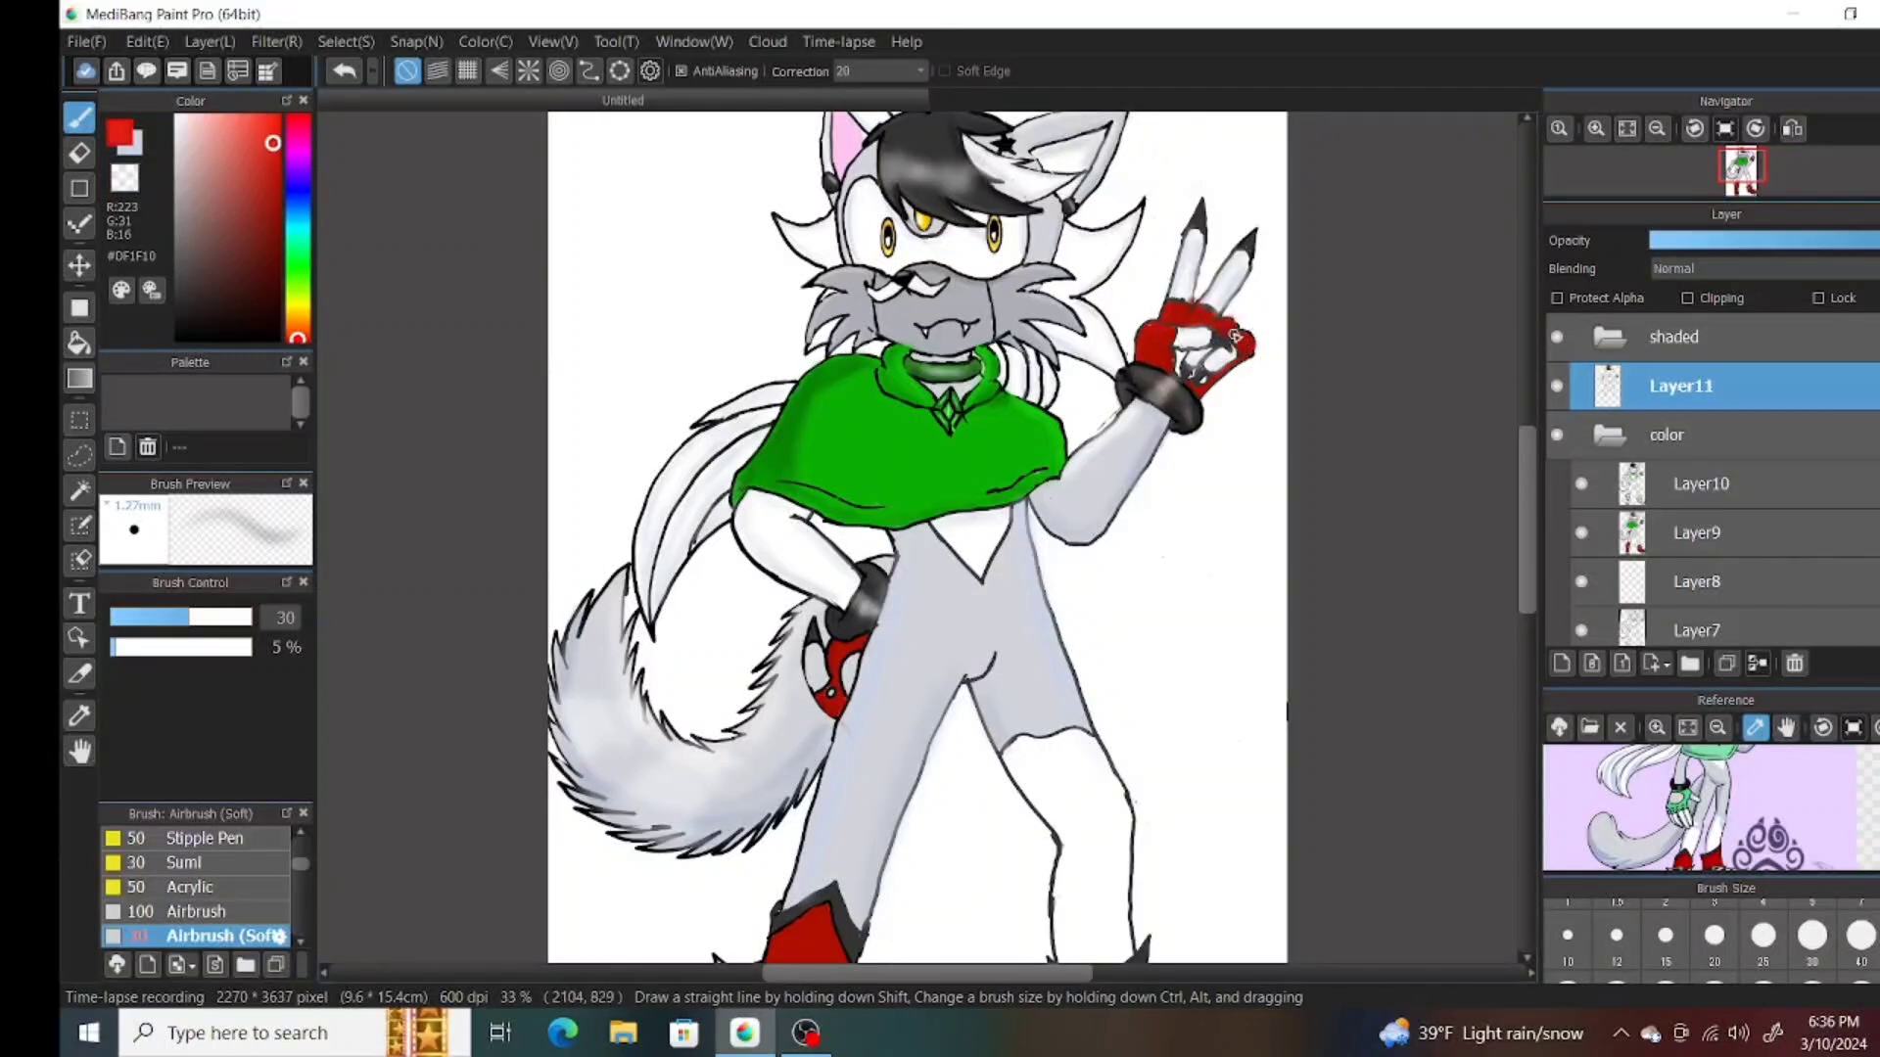
# Airbrush the red boots with dark red #840900 and bright red #D81000 at brush sizes 25 and 40.
pyautogui.moveTo(1525, 523); pyautogui.dragTo(1525, 601)
pyautogui.keyDown('alt'); pyautogui.click(834, 628); pyautogui.keyUp('alt')
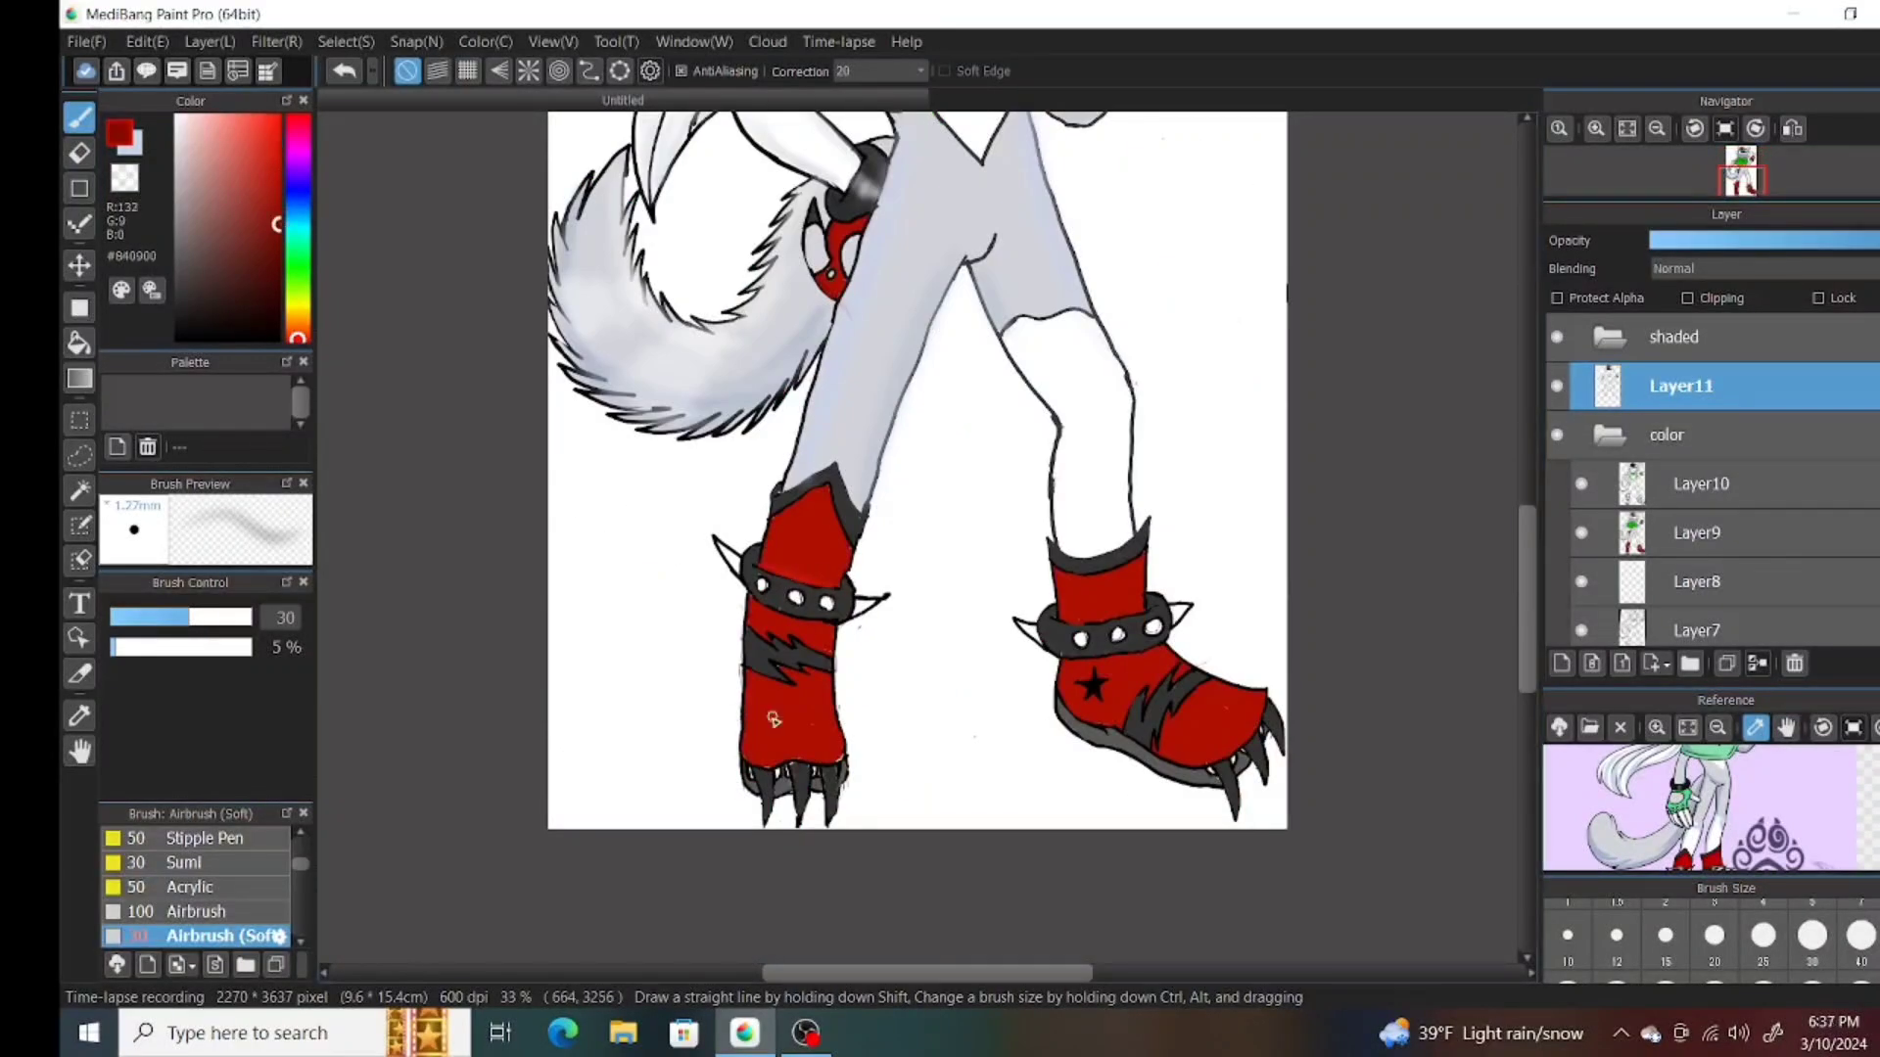
pyautogui.keyDown('ctrl'); pyautogui.keyDown('alt'); pyautogui.moveTo(775, 720); pyautogui.dragTo(727, 688); pyautogui.keyUp('alt'); pyautogui.keyUp('ctrl')
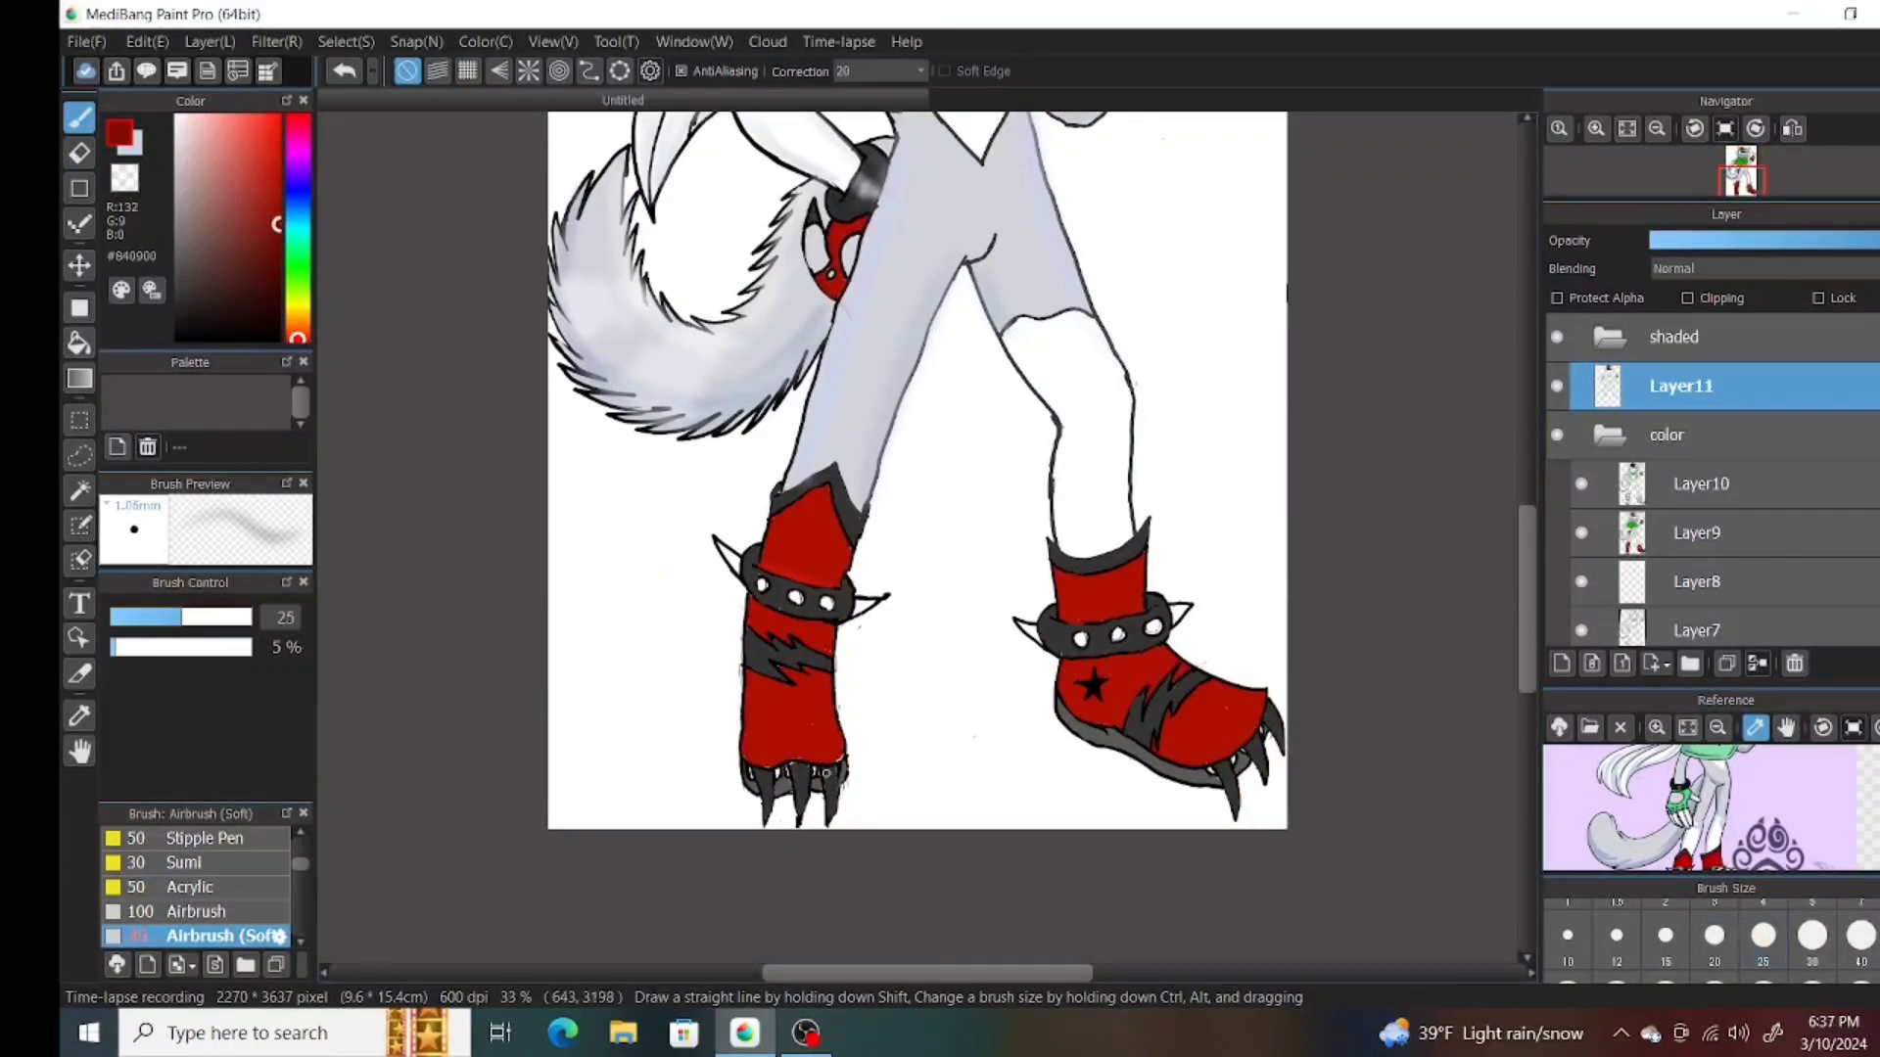
pyautogui.keyDown('alt'); pyautogui.click(830, 628); pyautogui.keyUp('alt')
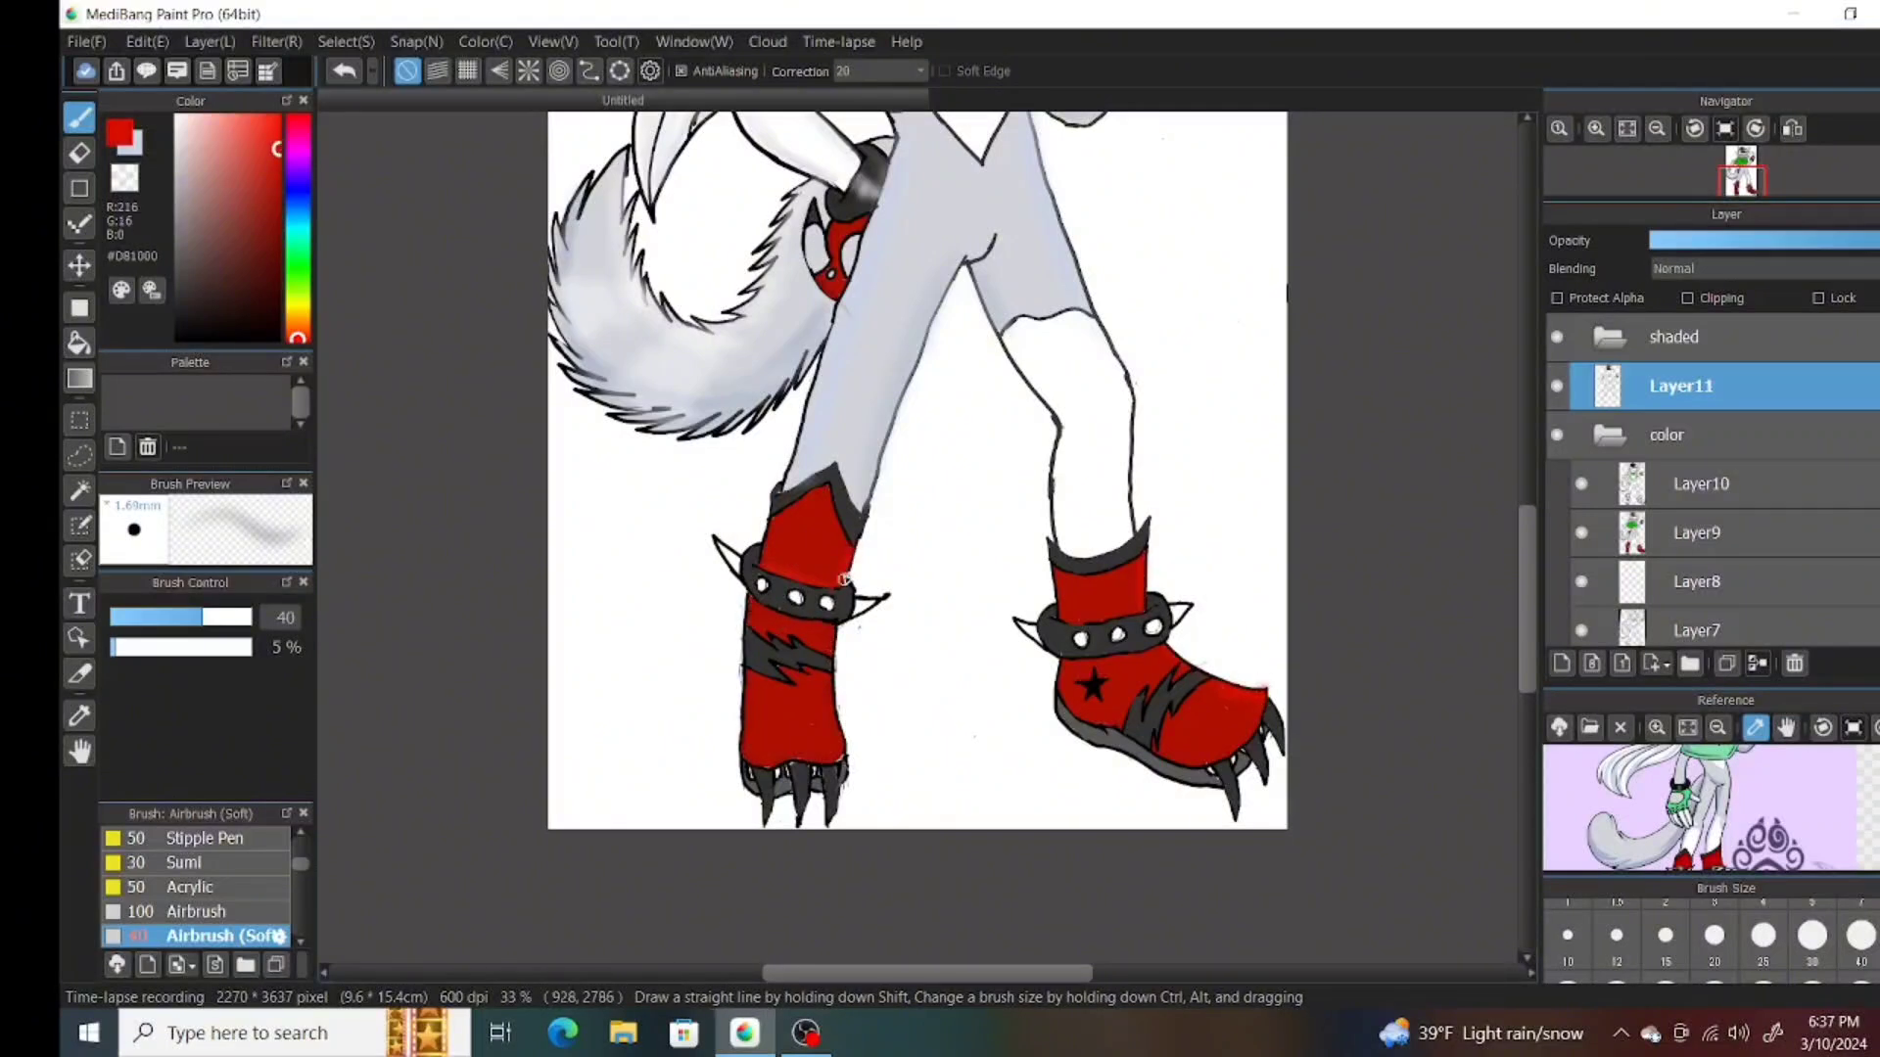
pyautogui.keyDown('alt'); pyautogui.click(759, 808); pyautogui.keyUp('alt')
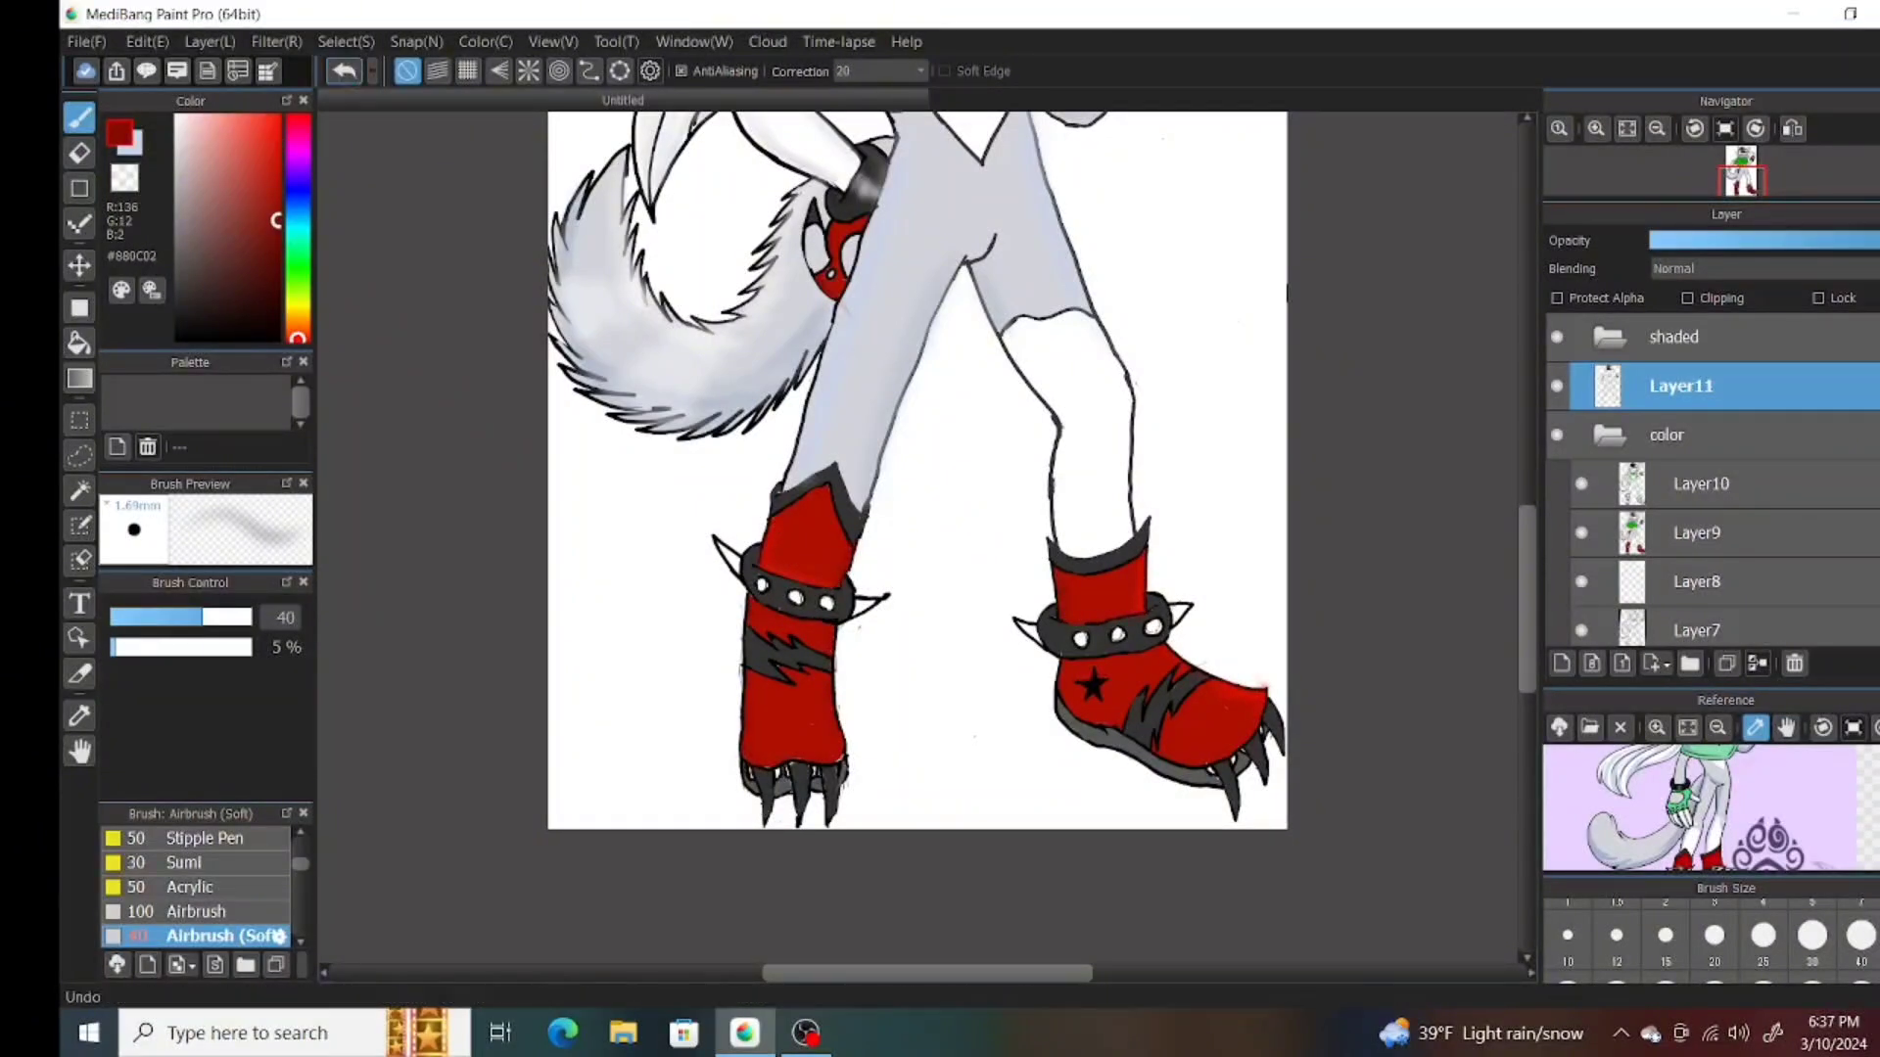
# Touch up the raised hand's fingers with off-white #FDFDFD using the soft airbrush at size 10.
pyautogui.scroll(10, 1161, 742)
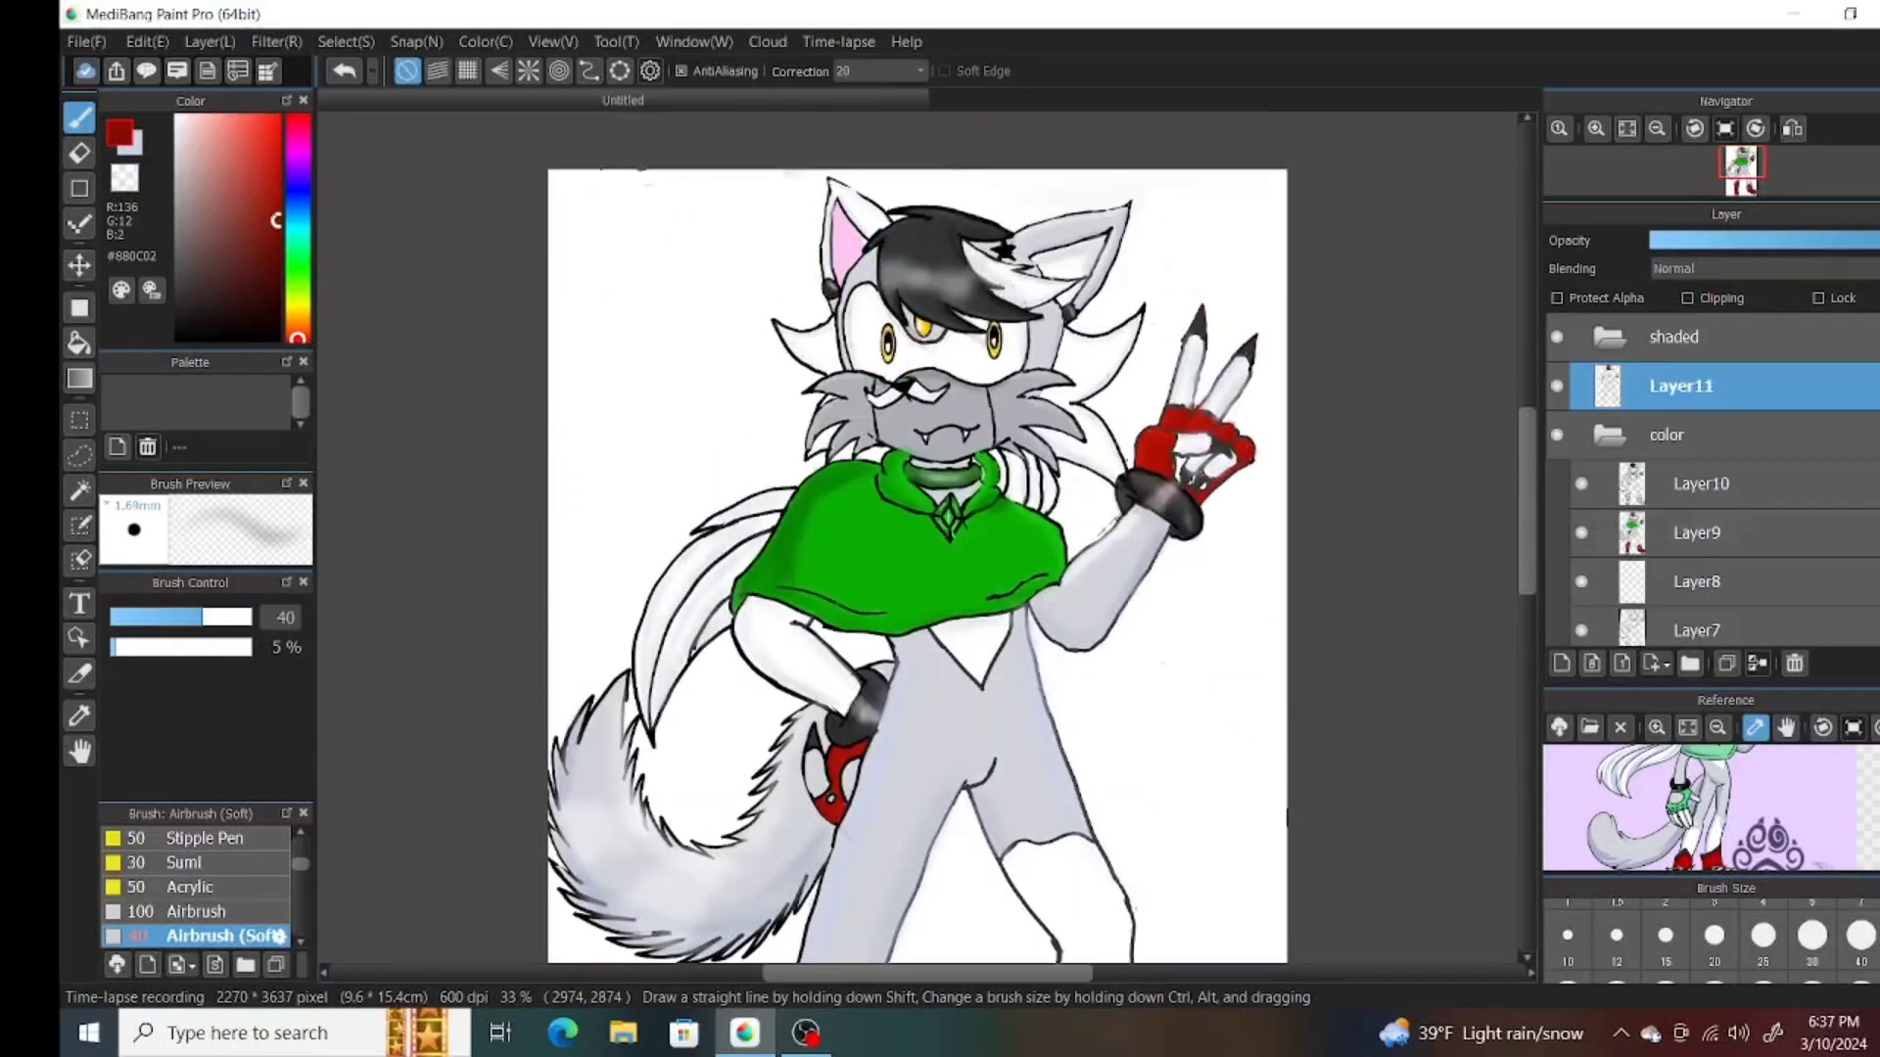
pyautogui.keyDown('alt'); pyautogui.click(1205, 304); pyautogui.keyUp('alt')
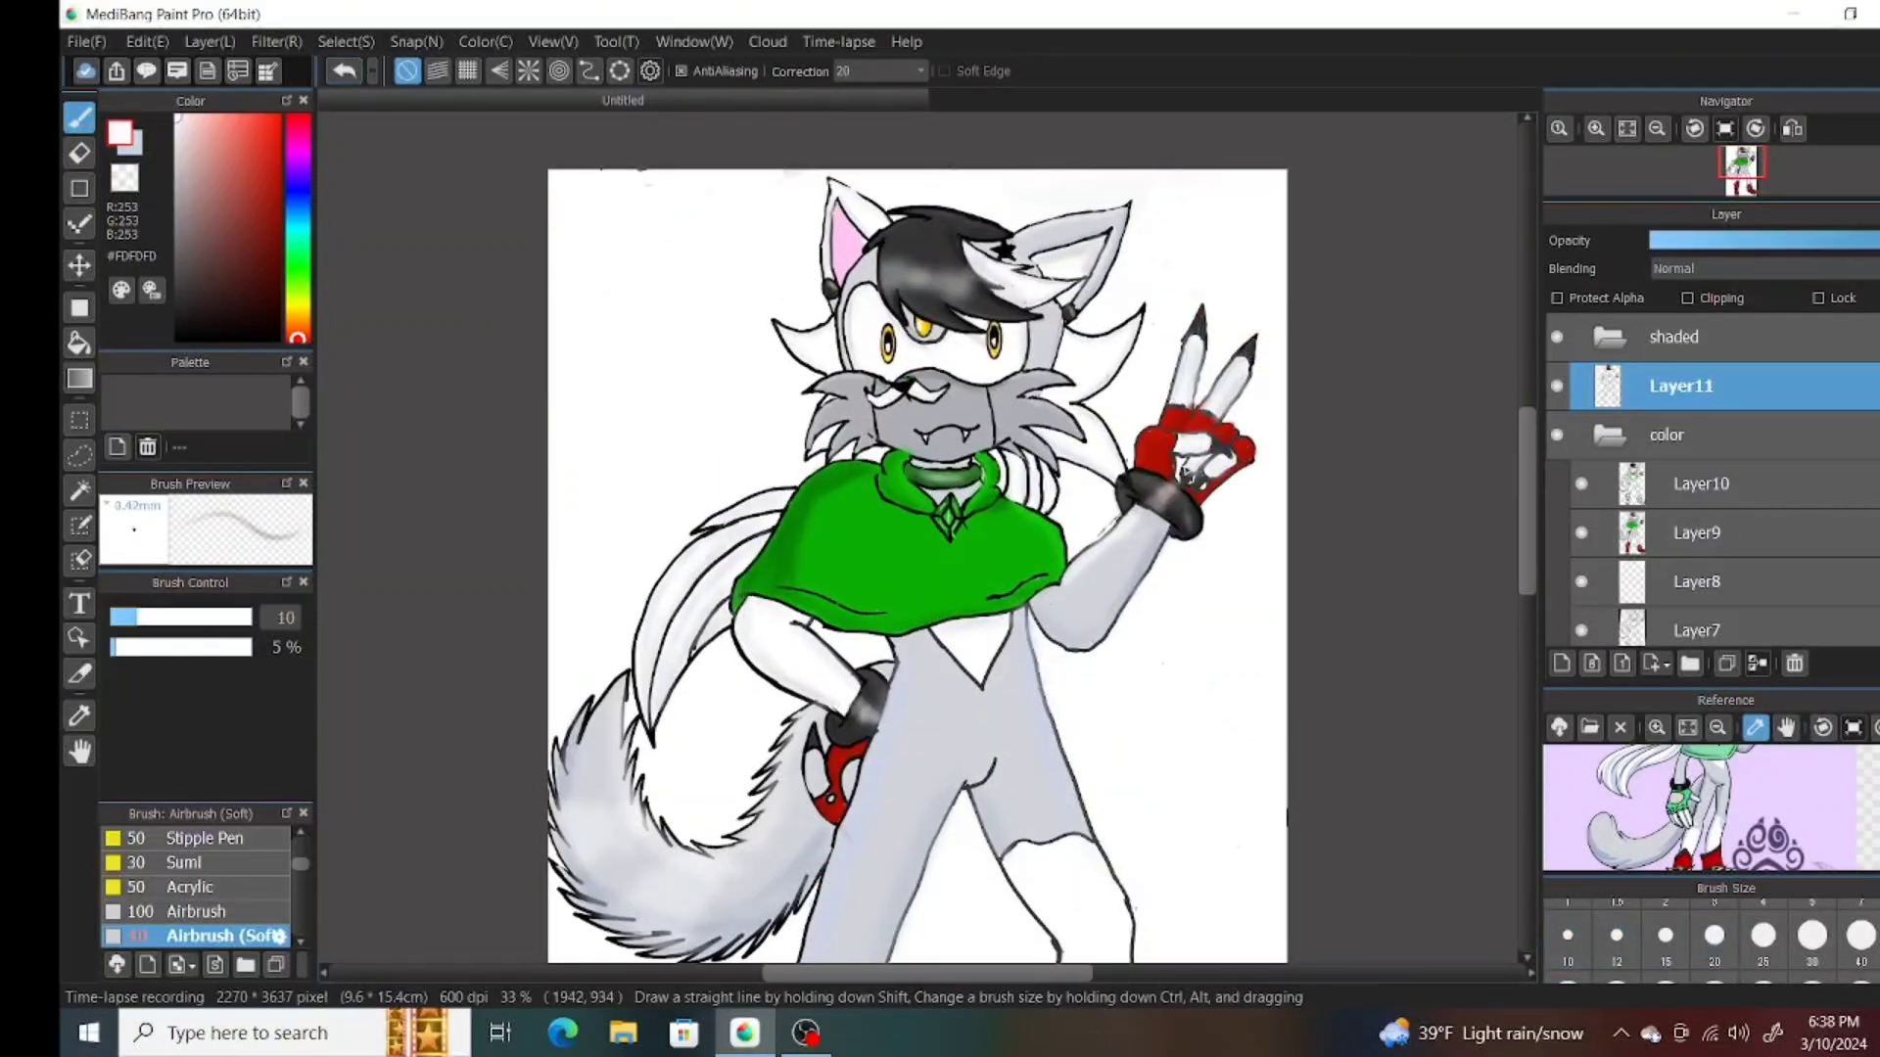
pyautogui.scroll(3, 1211, 538)
# Ink the curled fingers' claws on the raised hand with Pen (Sharp) at size 15 in near-black #080707, undoing stray strokes.
pyautogui.click(182, 336)
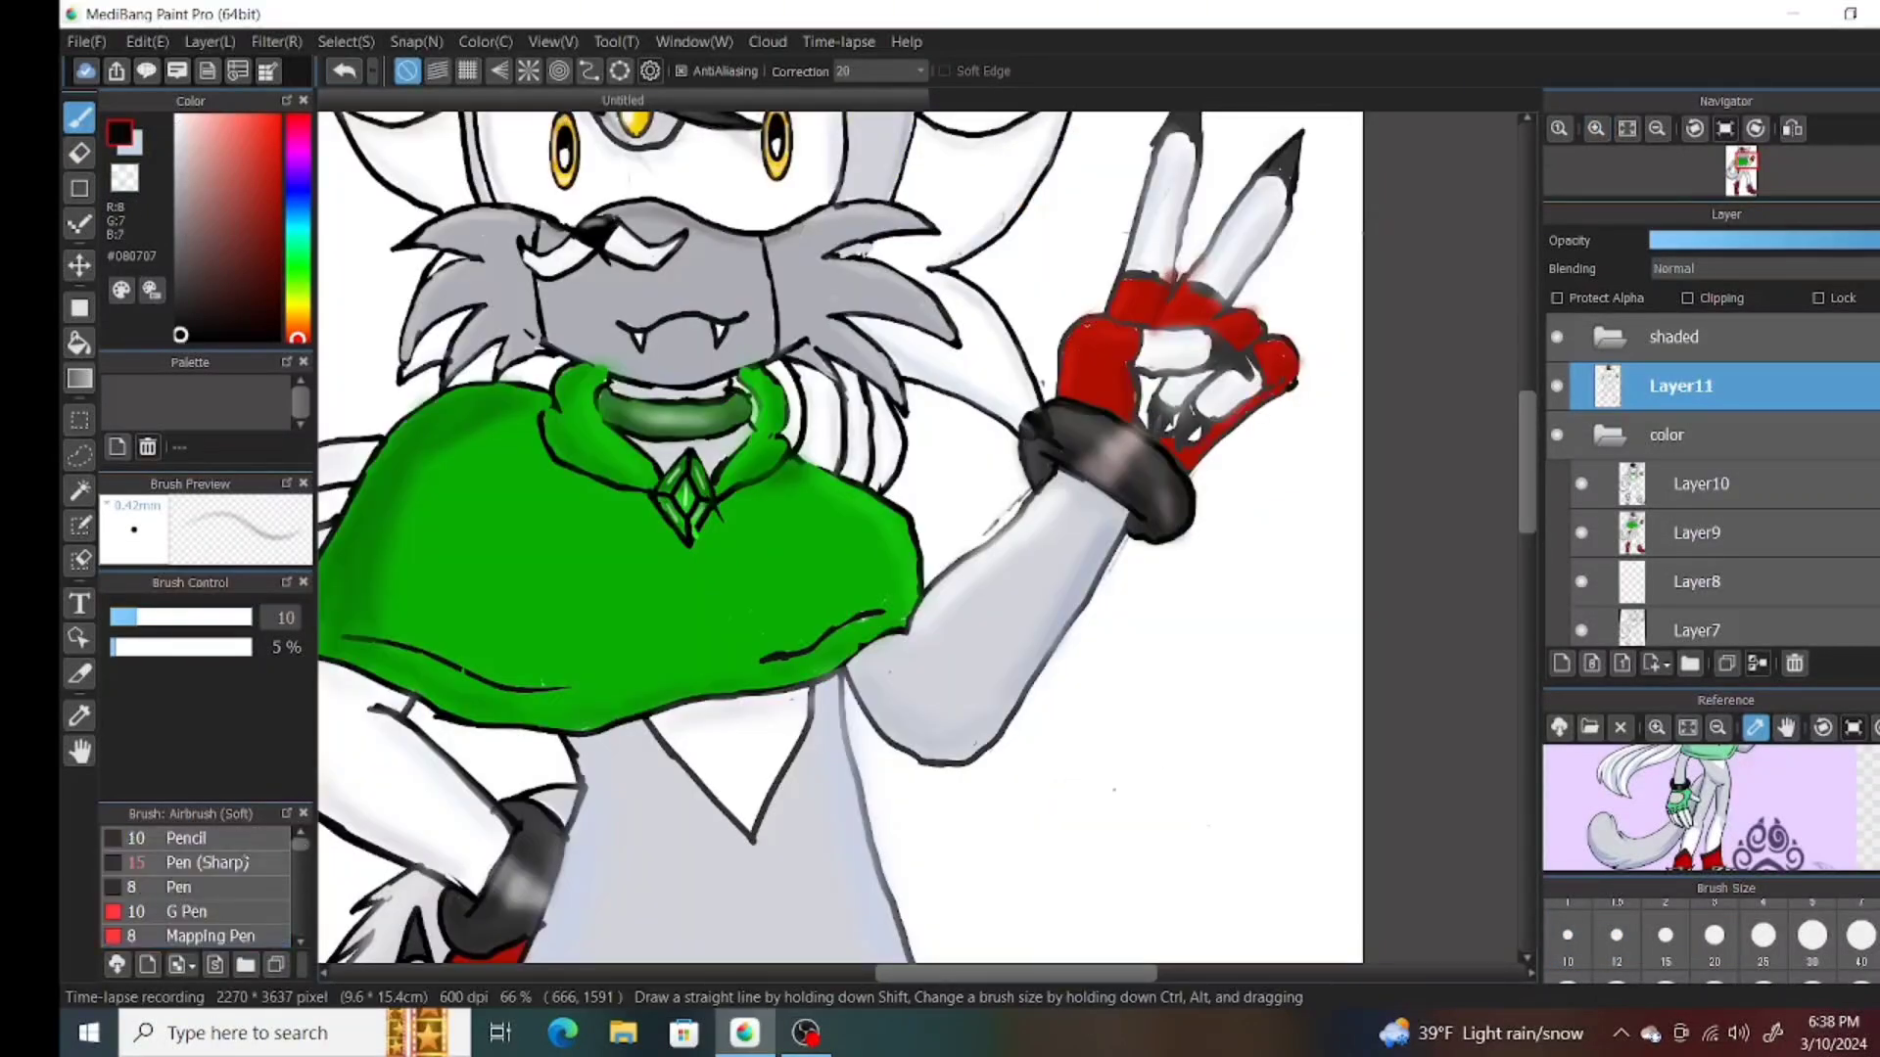
pyautogui.press('p')
pyautogui.scroll(5, 1202, 421)
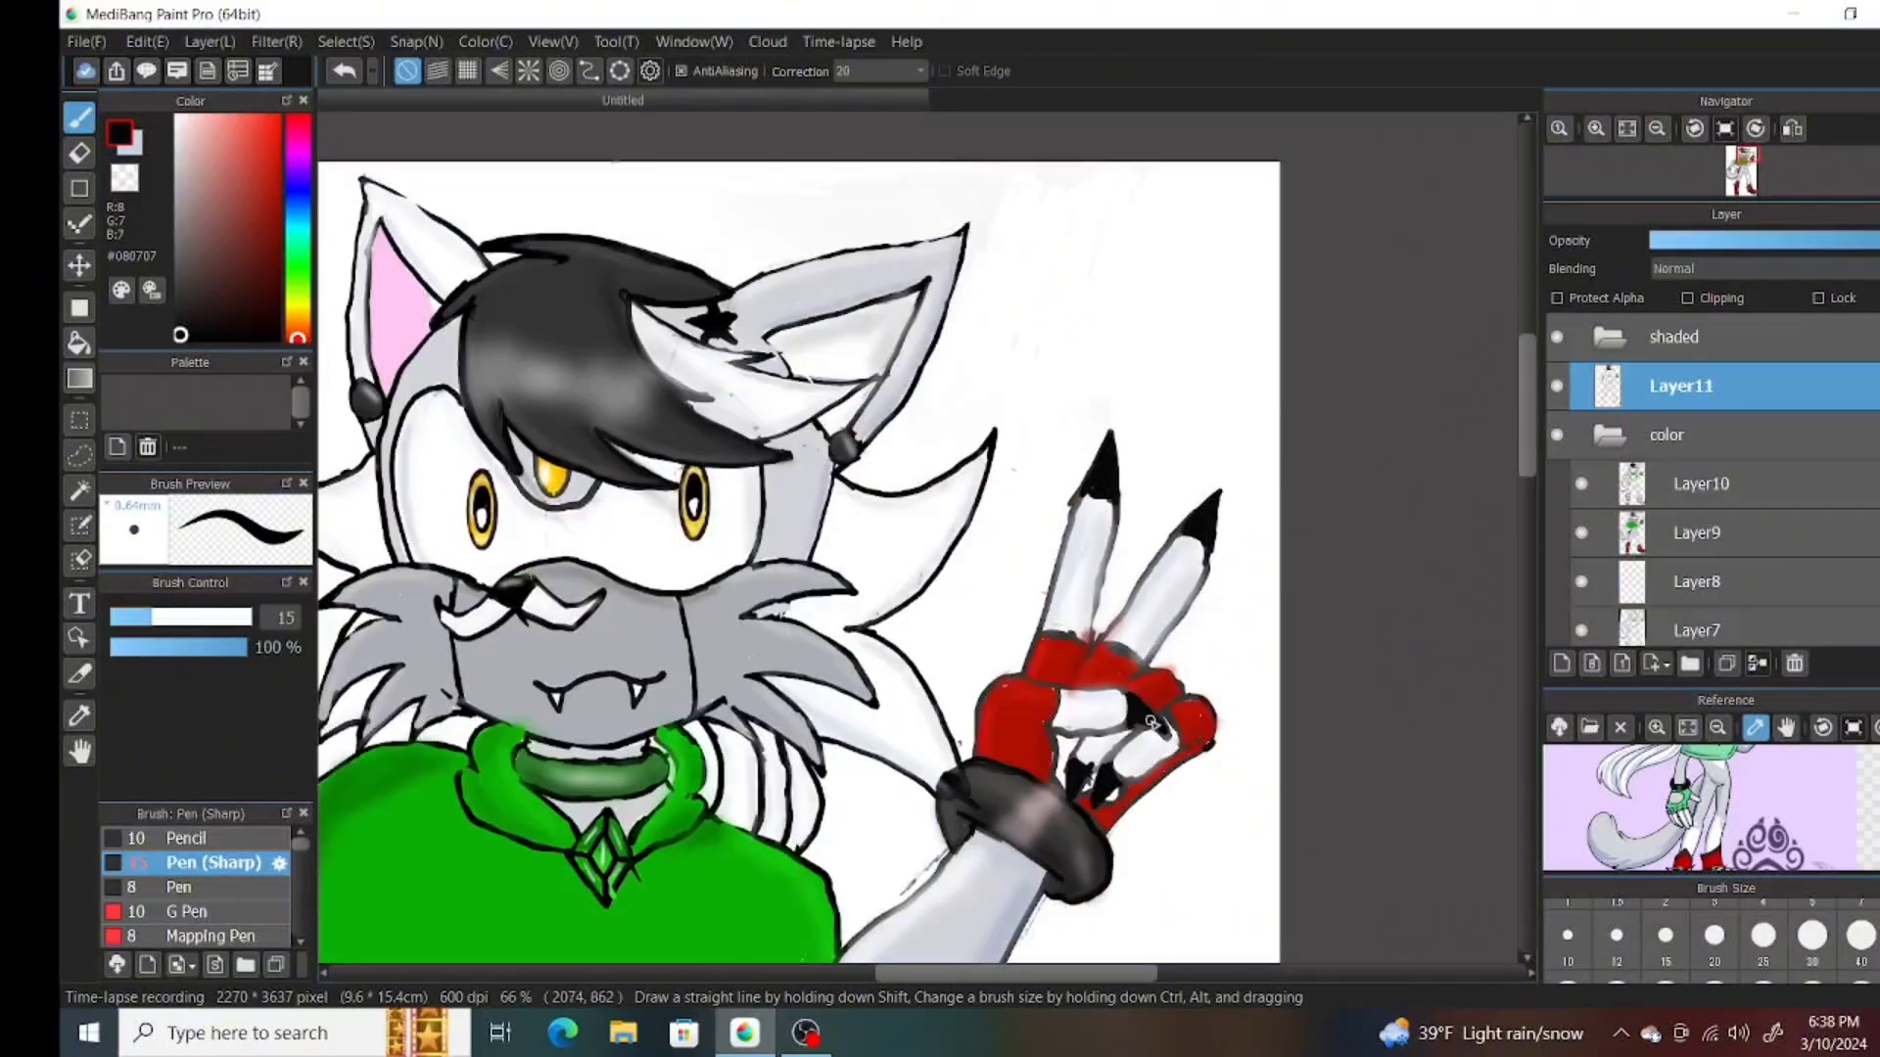
pyautogui.moveTo(1136, 703); pyautogui.dragTo(1164, 730)
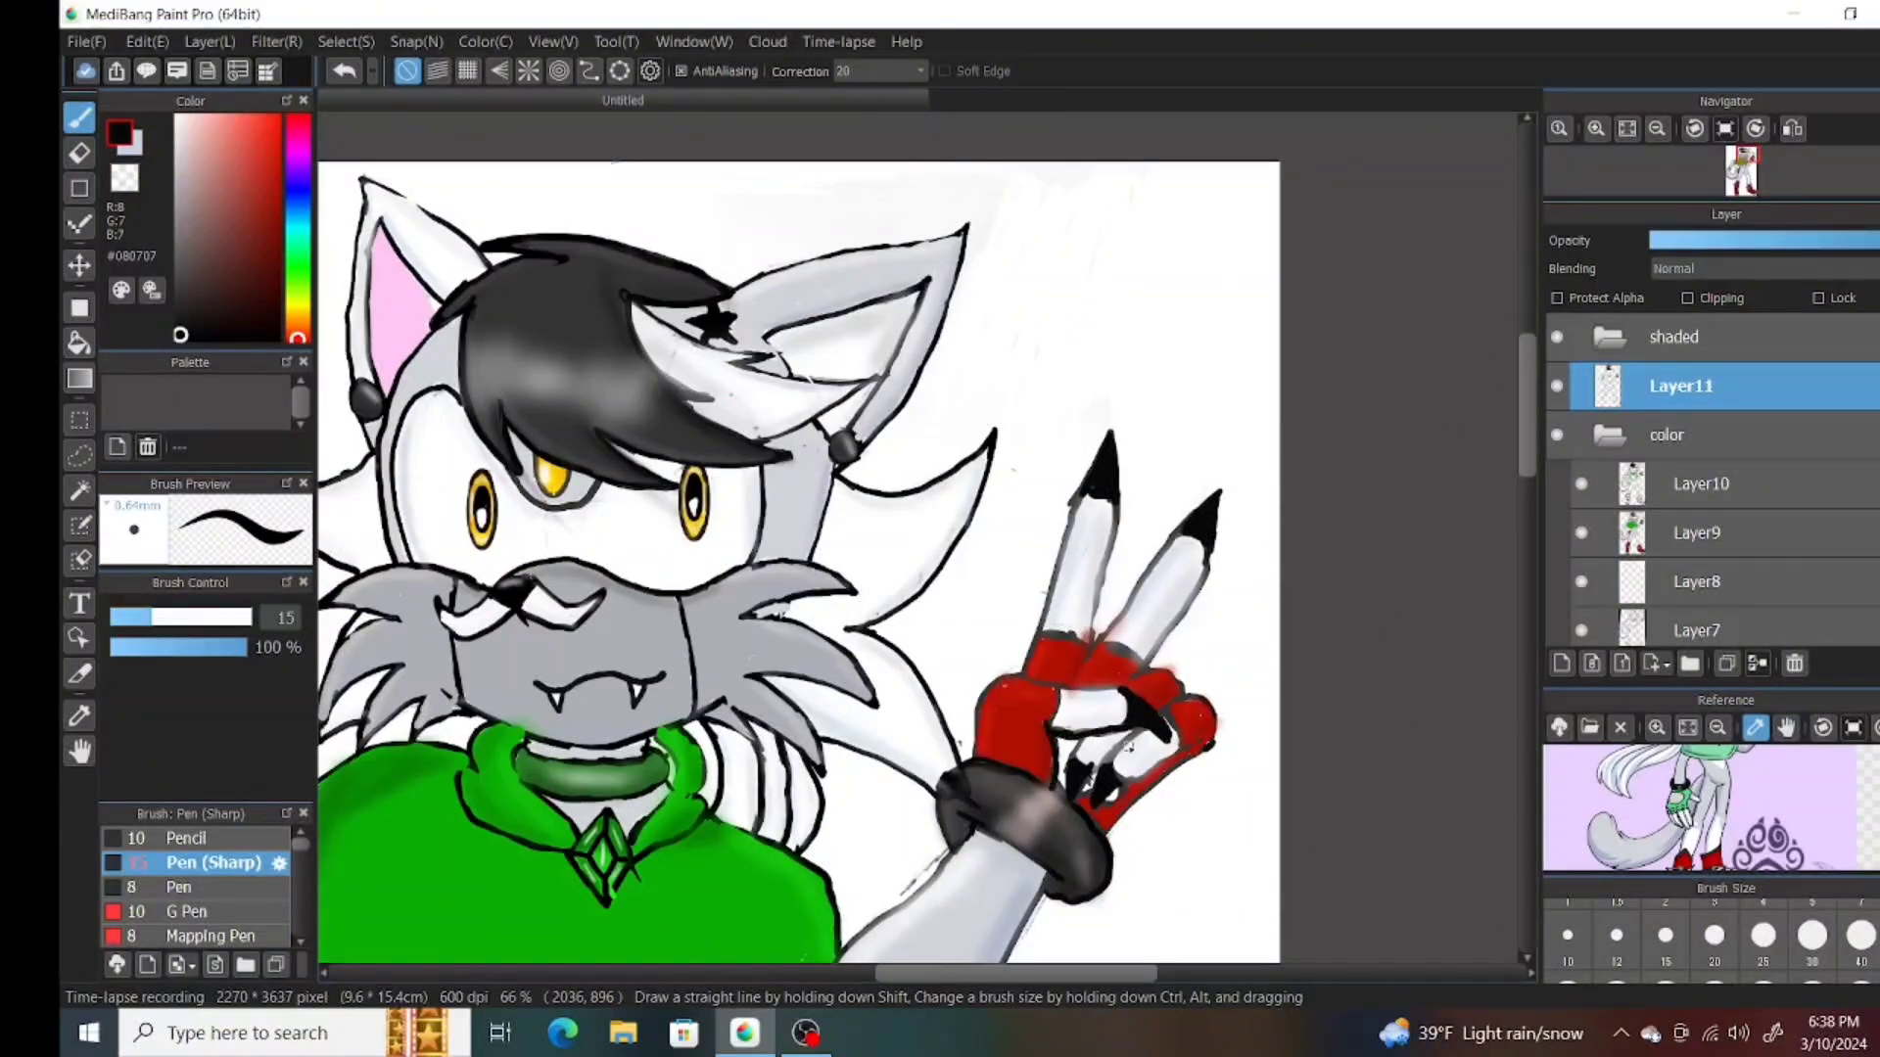
pyautogui.hotkey('ctrl', 'z')
pyautogui.hotkey('ctrl', 'z')
pyautogui.press('x')
pyautogui.hotkey('ctrl', 'z')
pyautogui.press('a')
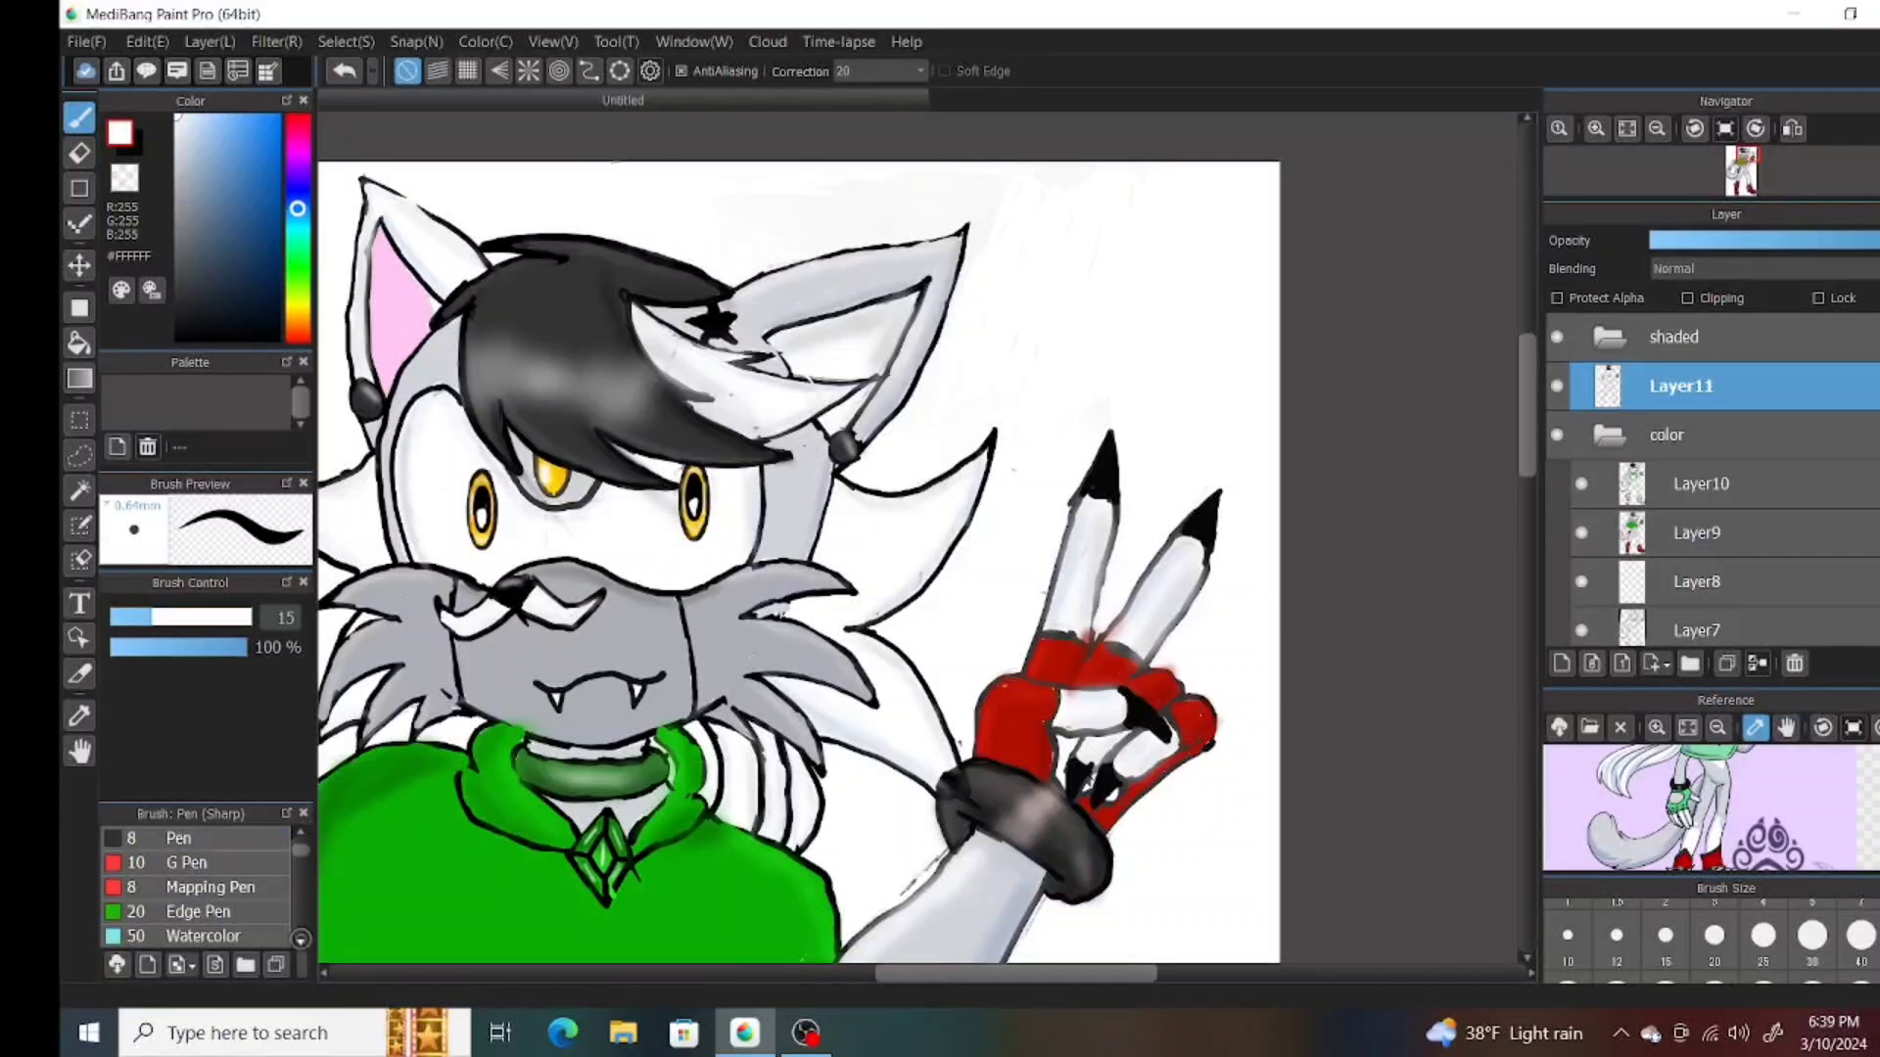
# Shade the fingers of the hand on the hip with greys #C5C5CE and #7E7E82 using the soft airbrush at size 30.
pyautogui.scroll(-9, 1111, 783)
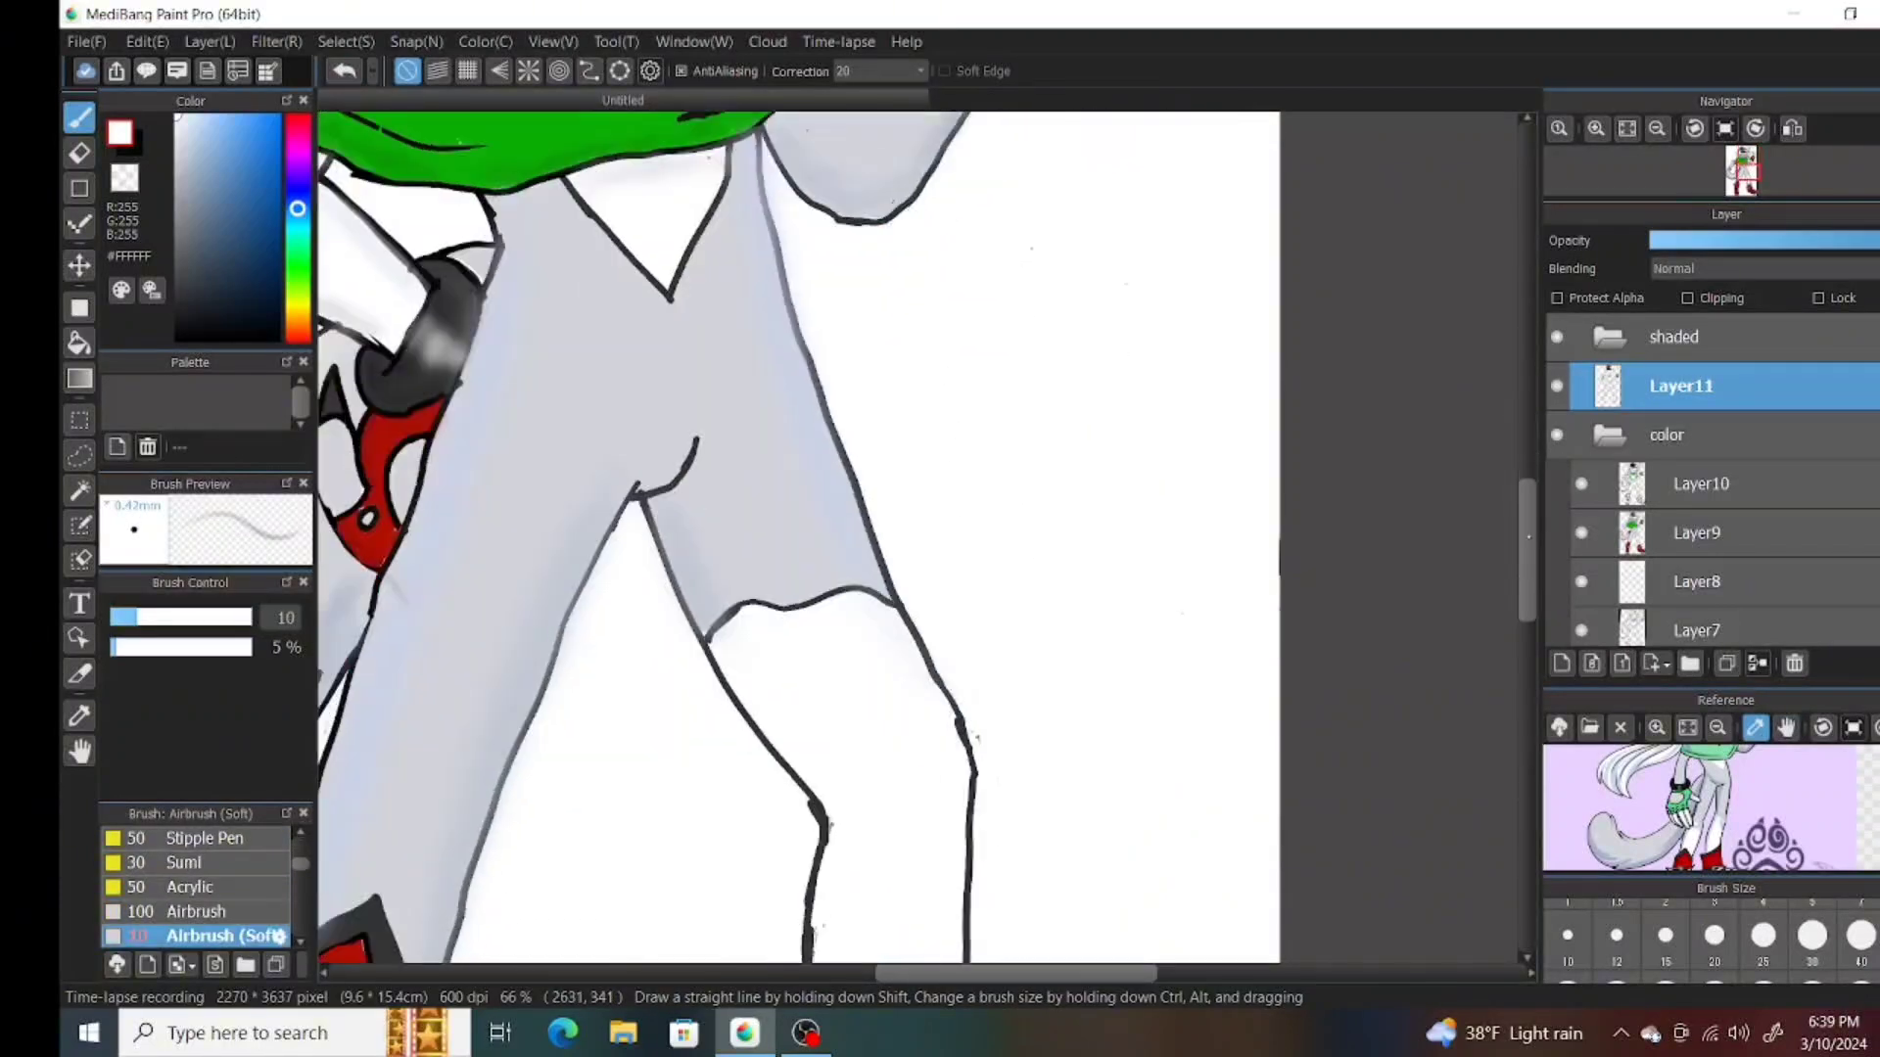
pyautogui.hscroll(-2, 1111, 783)
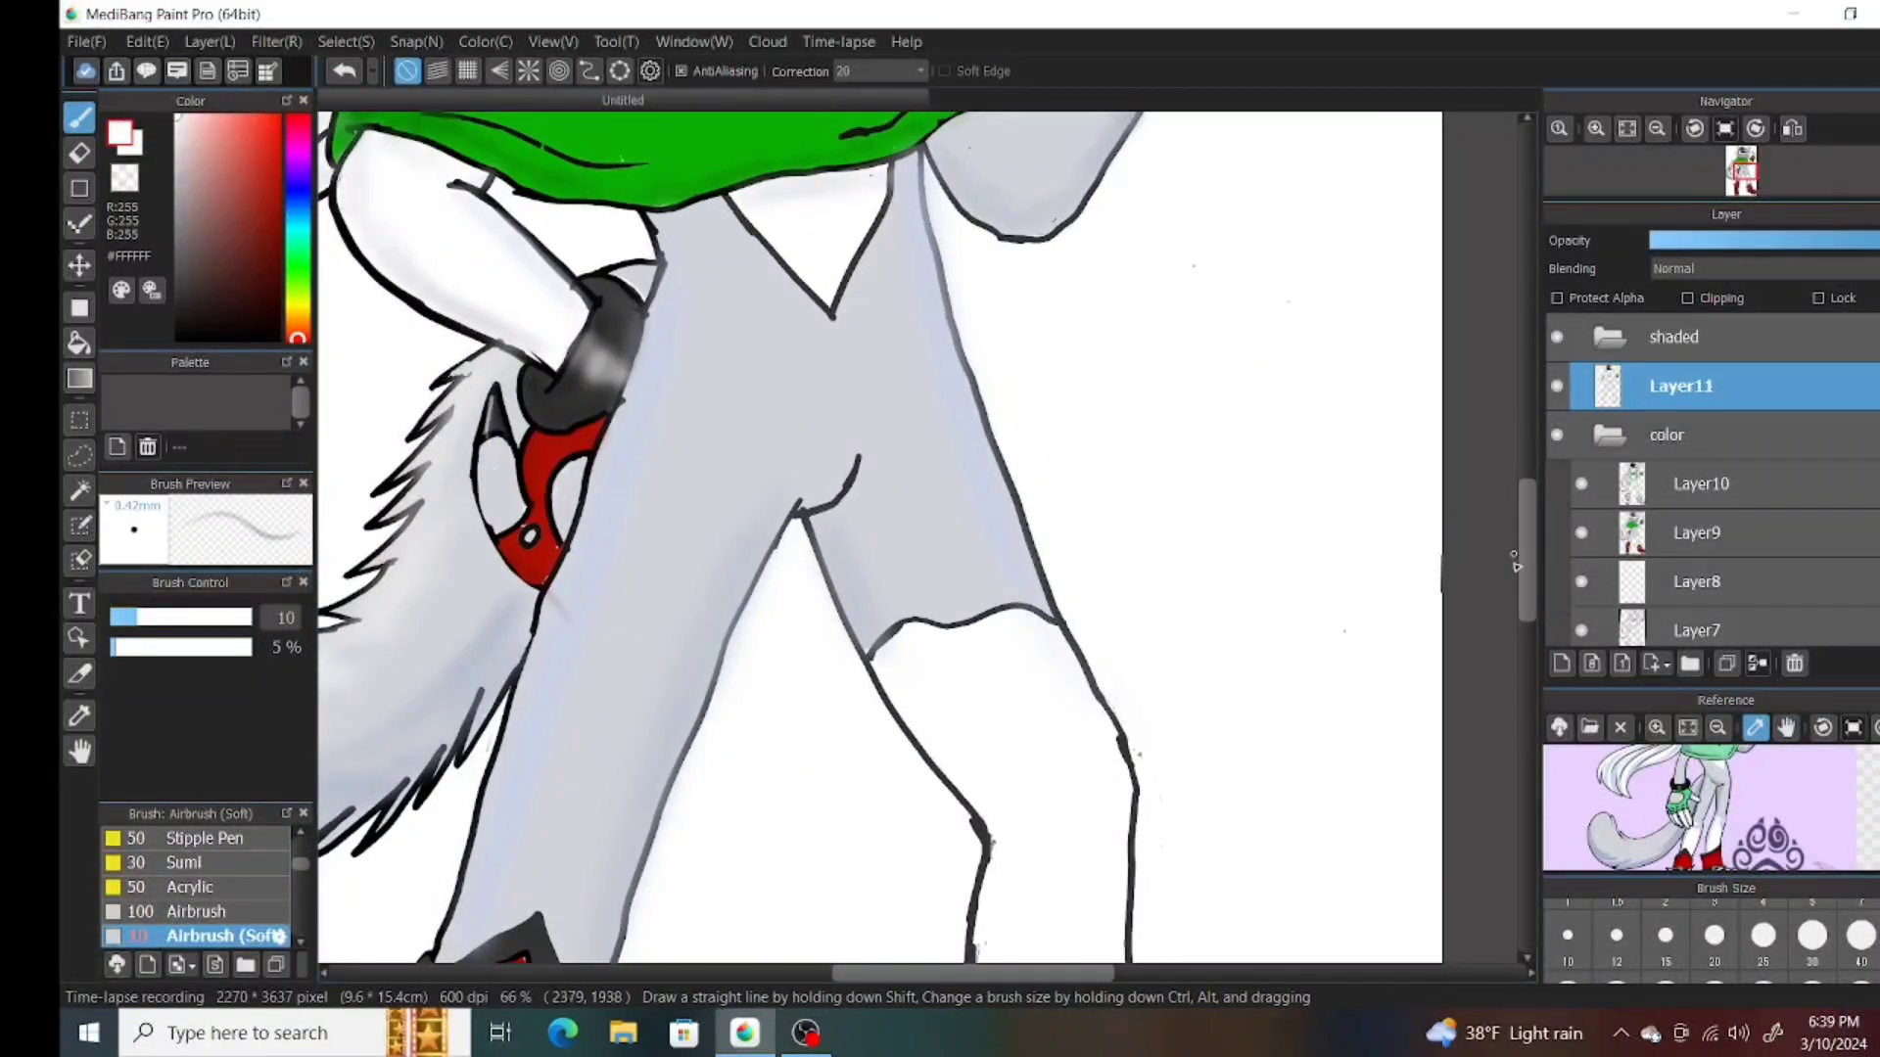
pyautogui.keyDown('alt'); pyautogui.click(940, 411); pyautogui.keyUp('alt')
pyautogui.click(1812, 935)
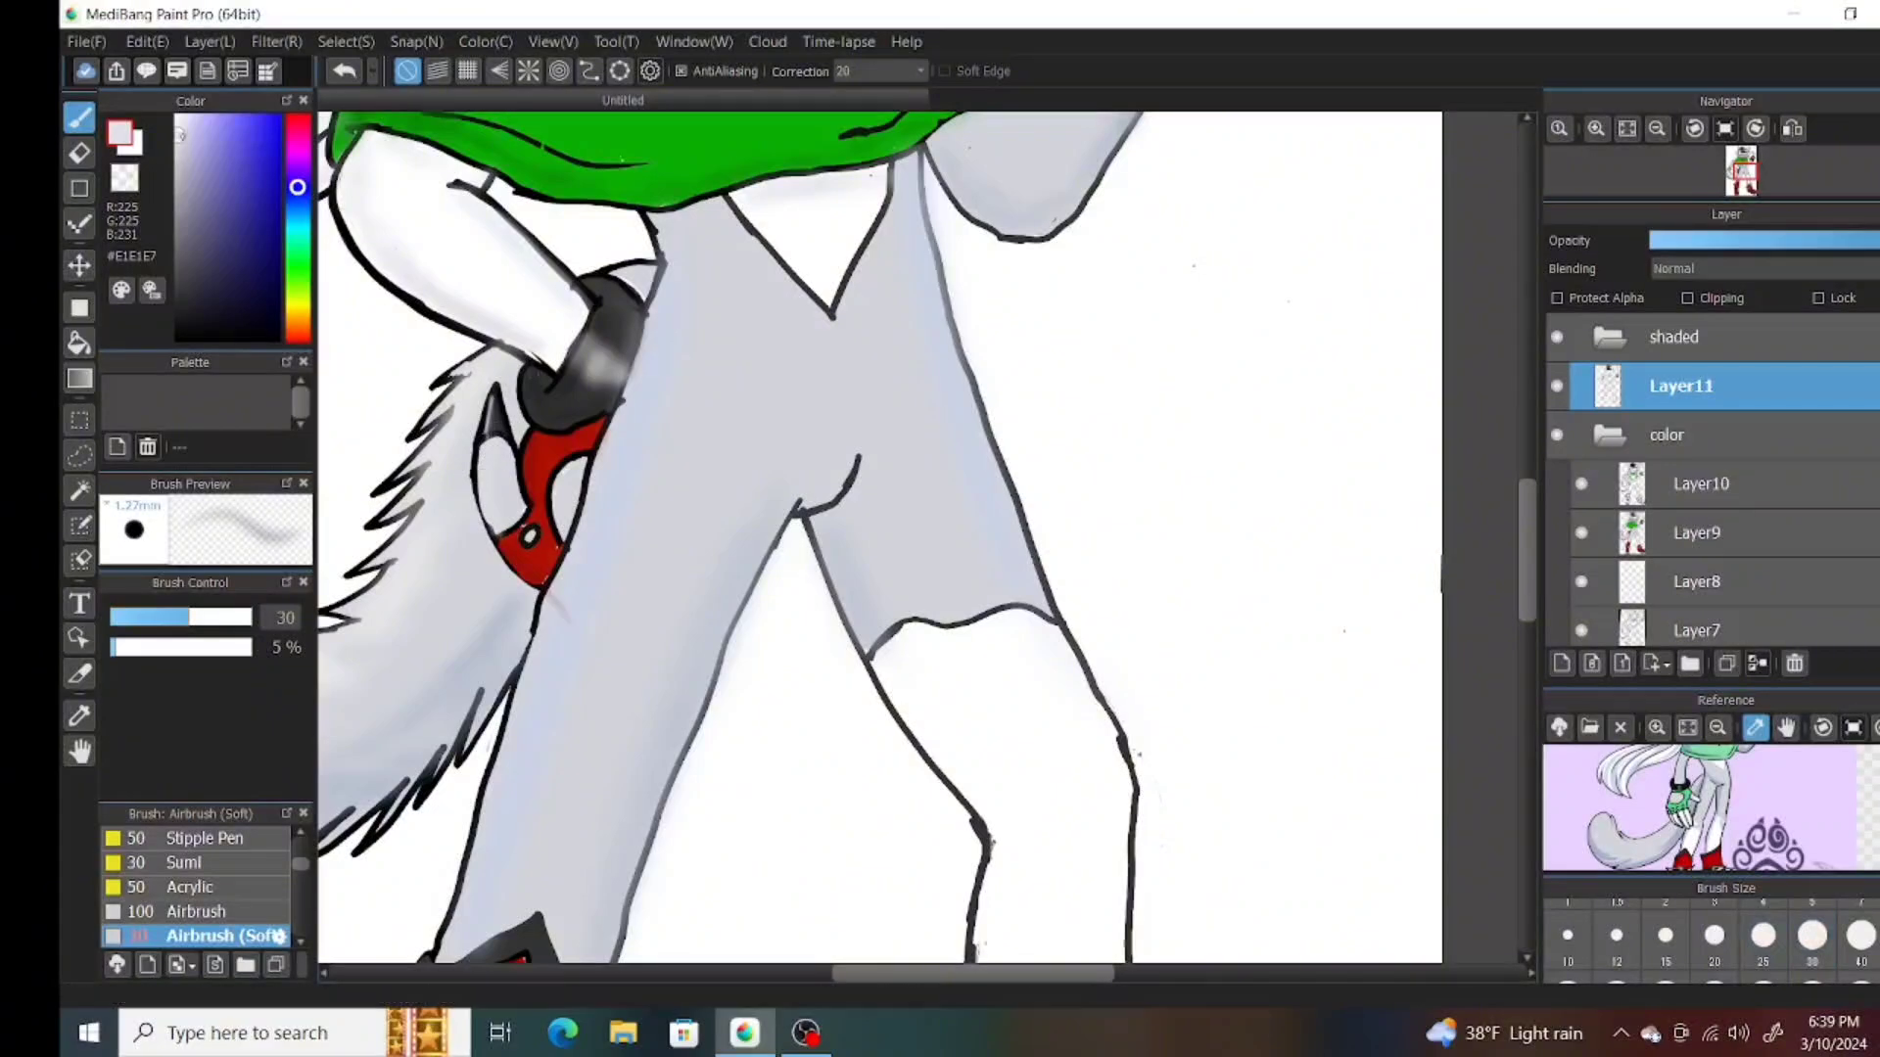
pyautogui.keyDown('alt'); pyautogui.click(504, 509); pyautogui.keyUp('alt')
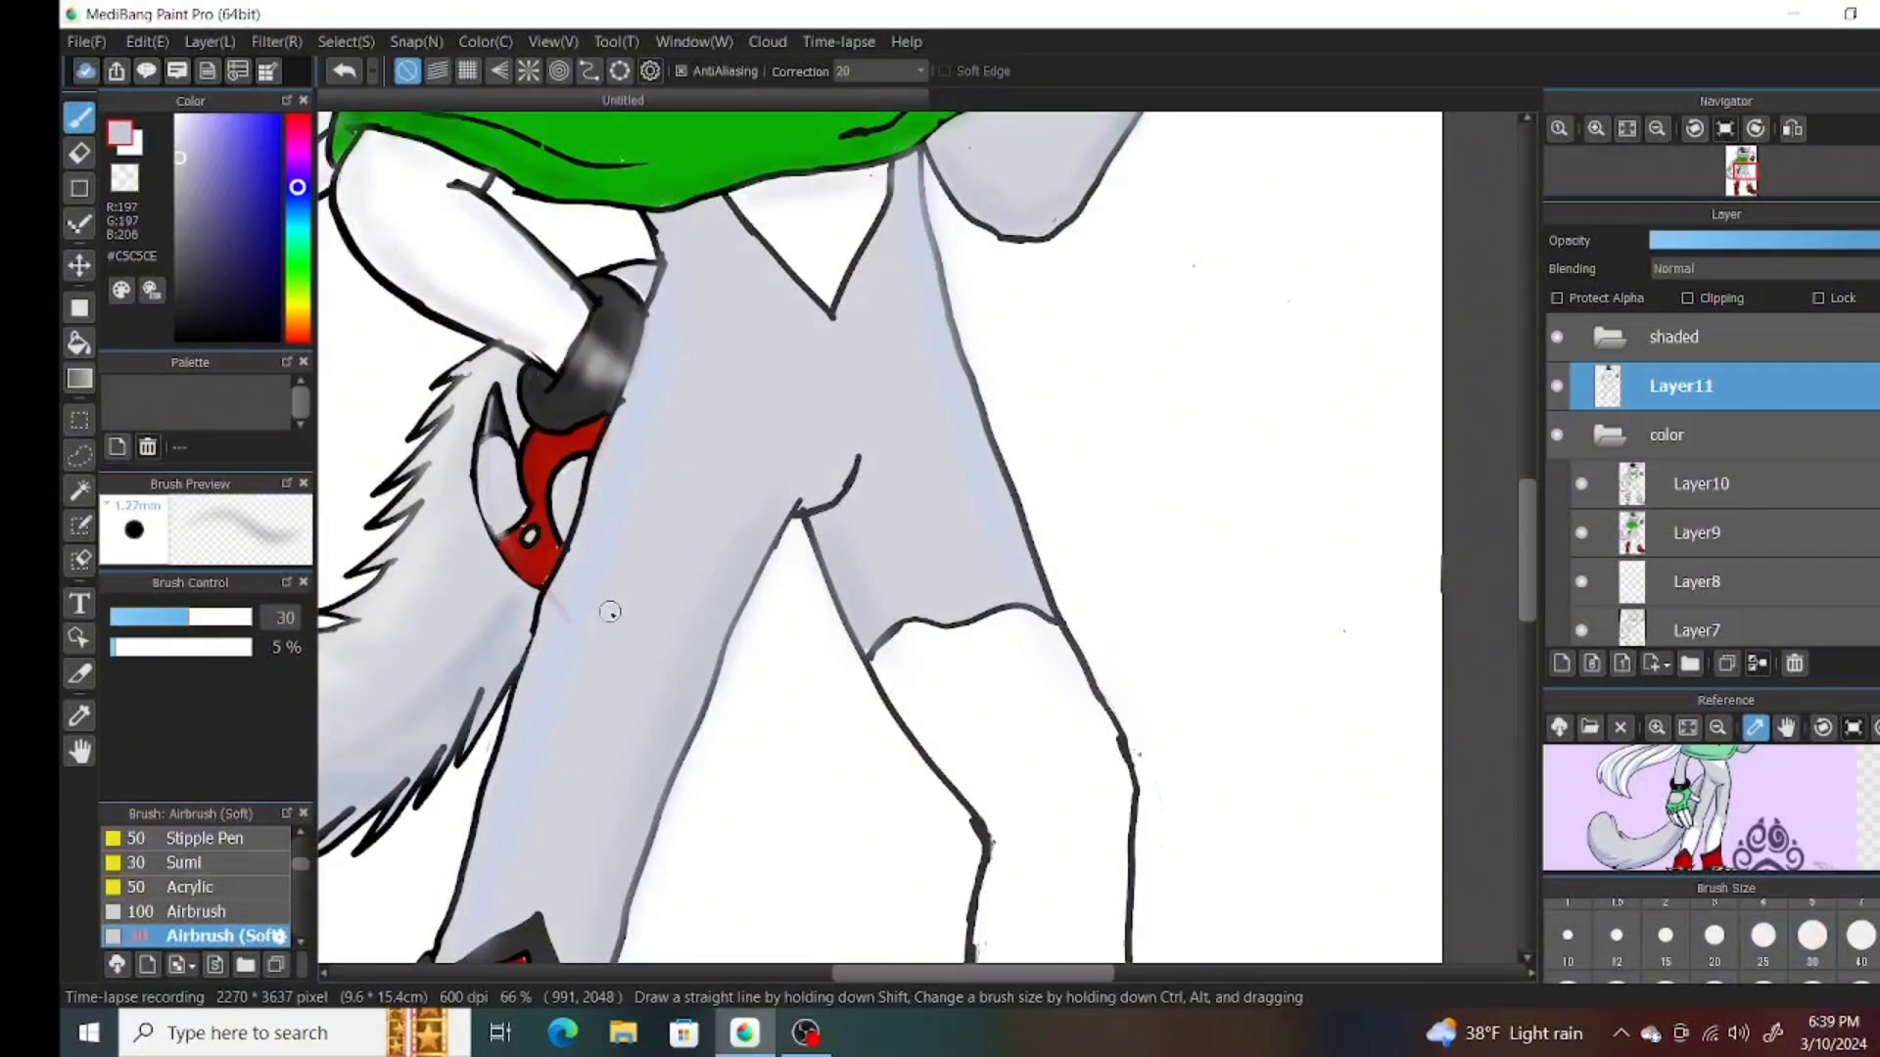
pyautogui.keyDown('alt'); pyautogui.click(552, 530); pyautogui.keyUp('alt')
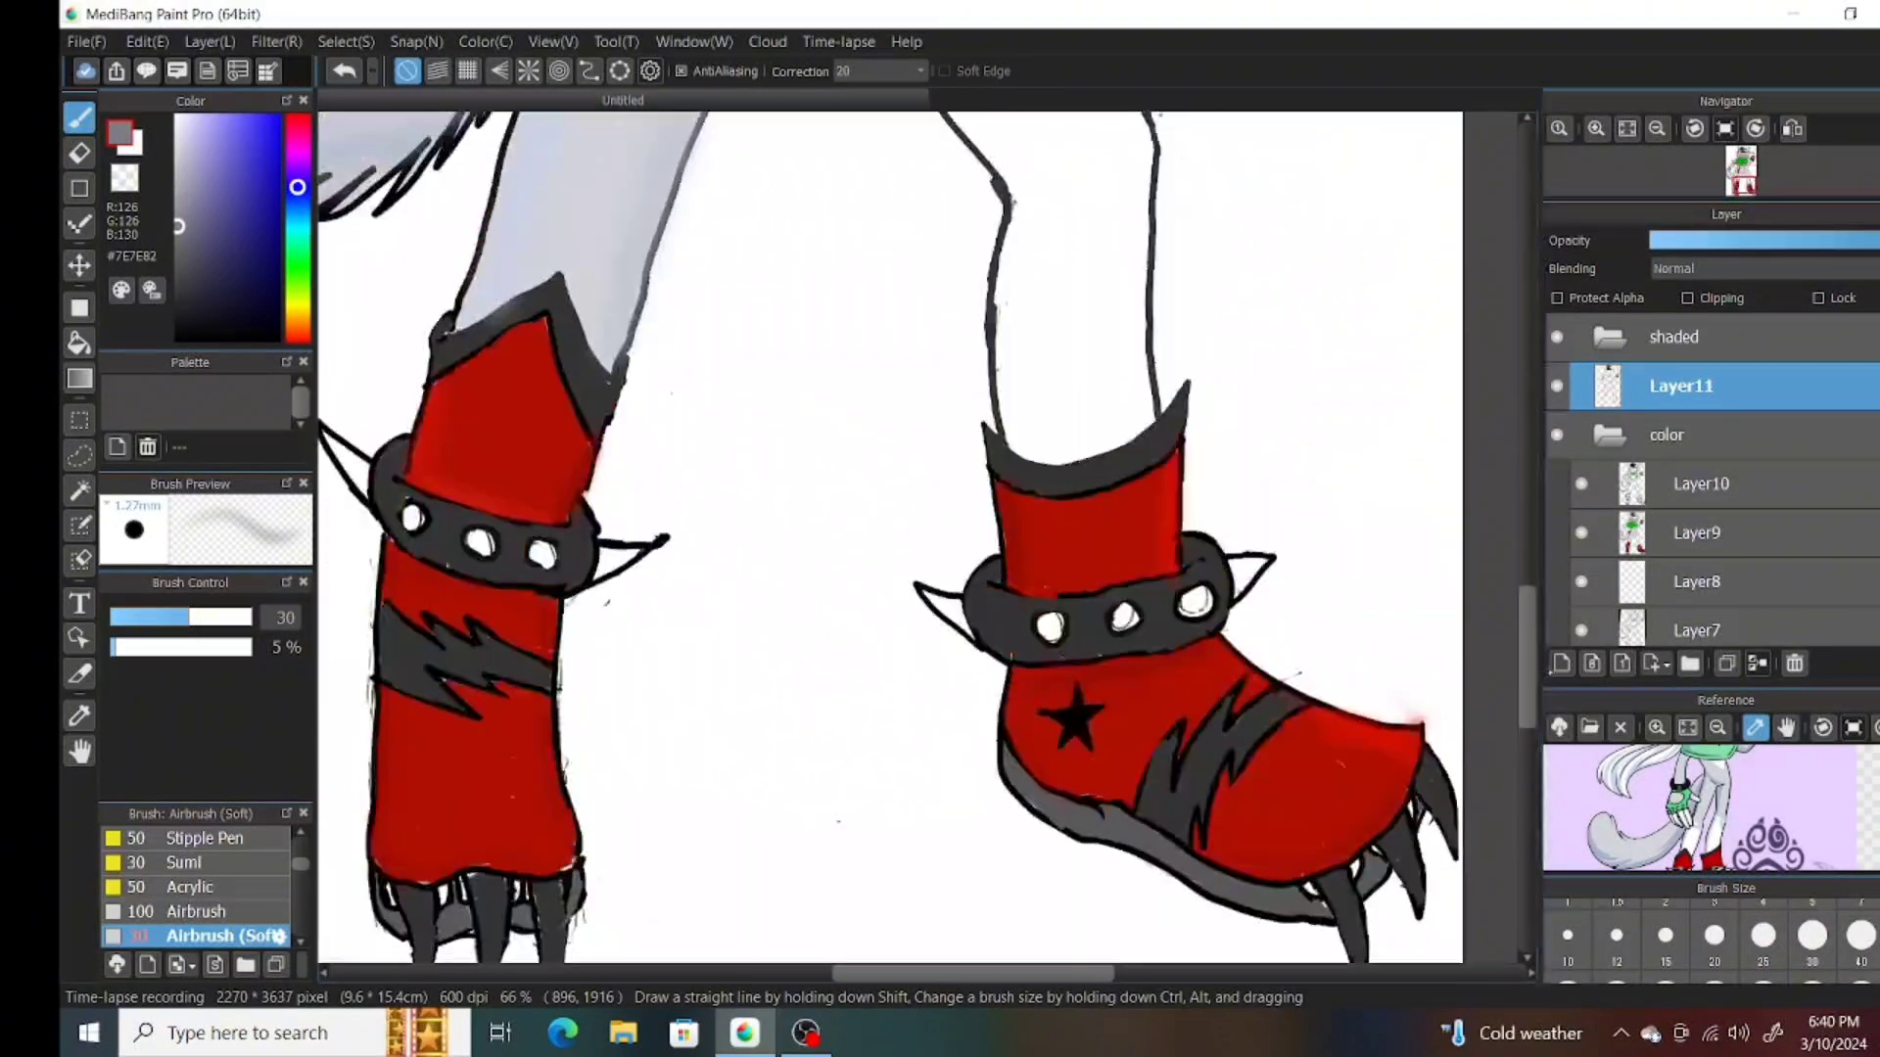
# Darken the three claws of the front-facing boot with near-black #1D1D1E at brush size 30.
pyautogui.scroll(-2, 891, 539)
pyautogui.keyDown('alt'); pyautogui.click(406, 739); pyautogui.keyUp('alt')
pyautogui.scroll(2, 196, 881)
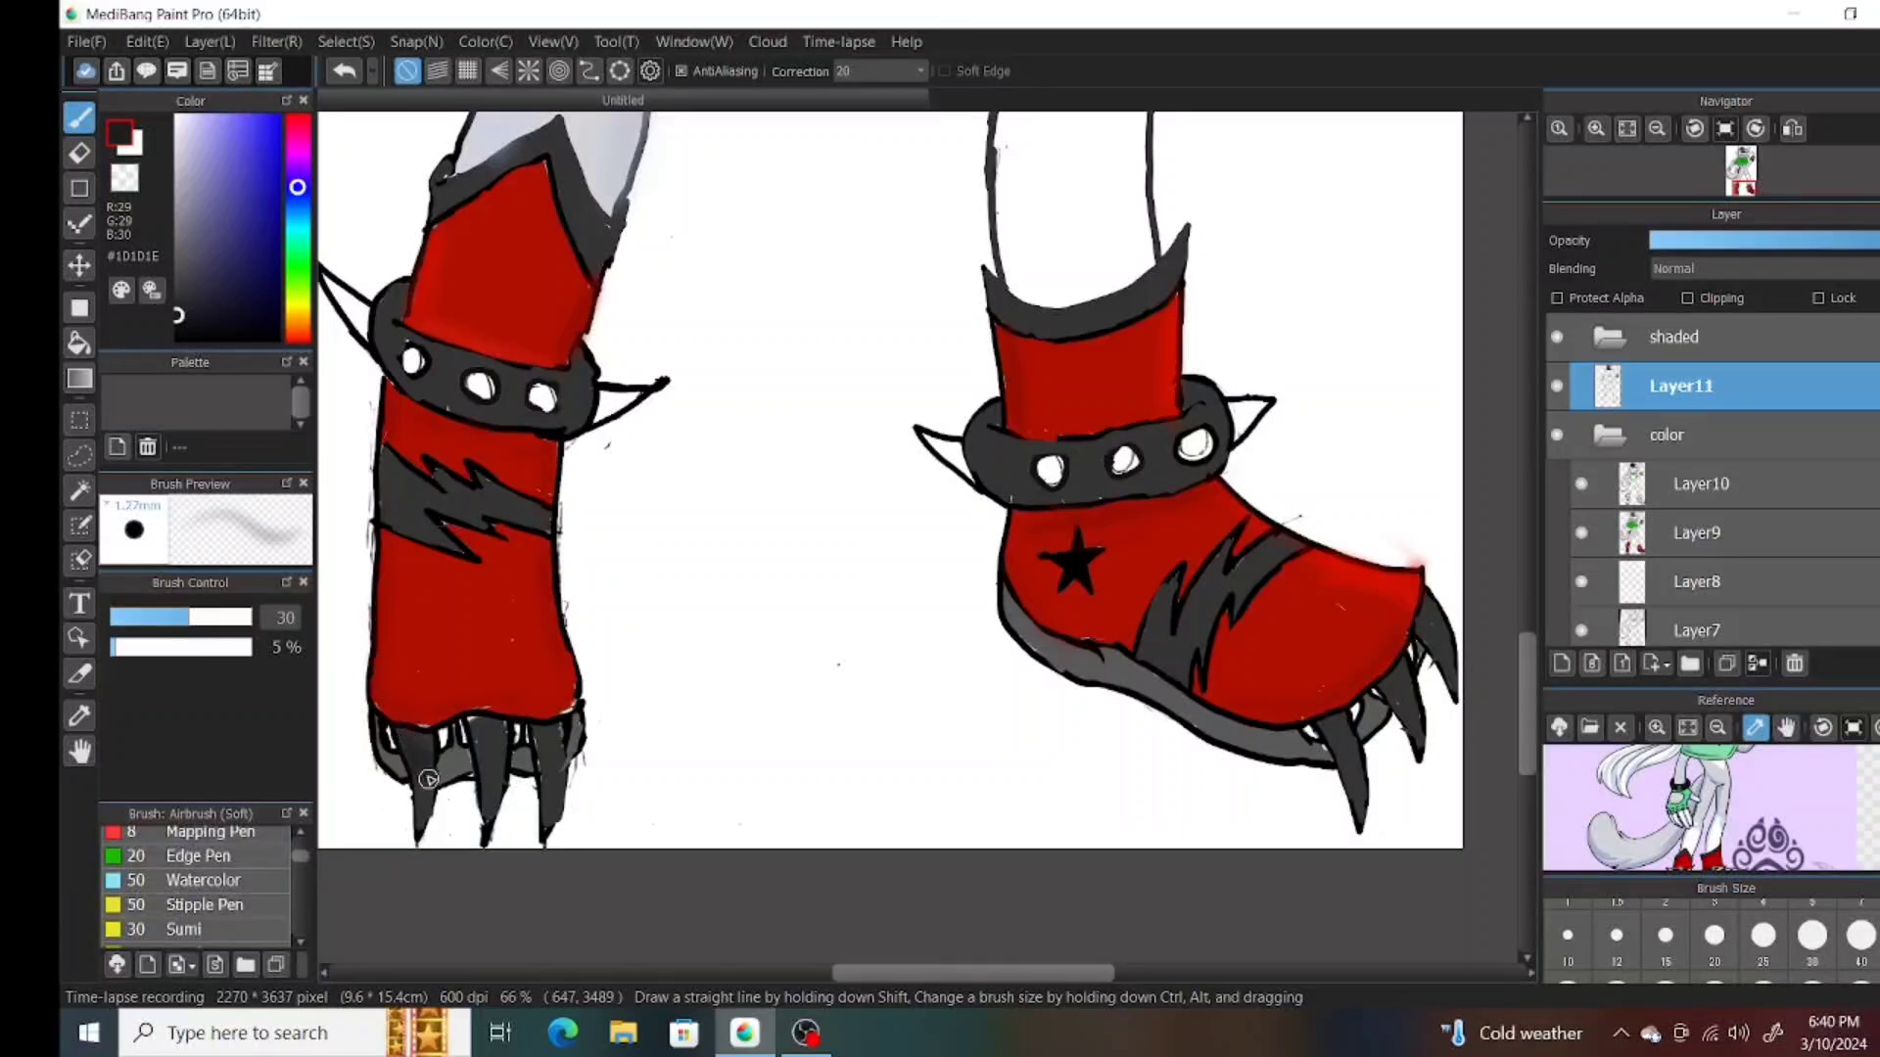
pyautogui.moveTo(427, 779); pyautogui.dragTo(419, 832)
pyautogui.moveTo(401, 729); pyautogui.dragTo(419, 812)
pyautogui.hotkey('ctrl', 'z')
pyautogui.moveTo(475, 710)
pyautogui.mouseDown()
pyautogui.moveTo(504, 798)
pyautogui.moveTo(539, 783)
pyautogui.moveTo(507, 776)
pyautogui.moveTo(563, 827)
pyautogui.mouseUp()
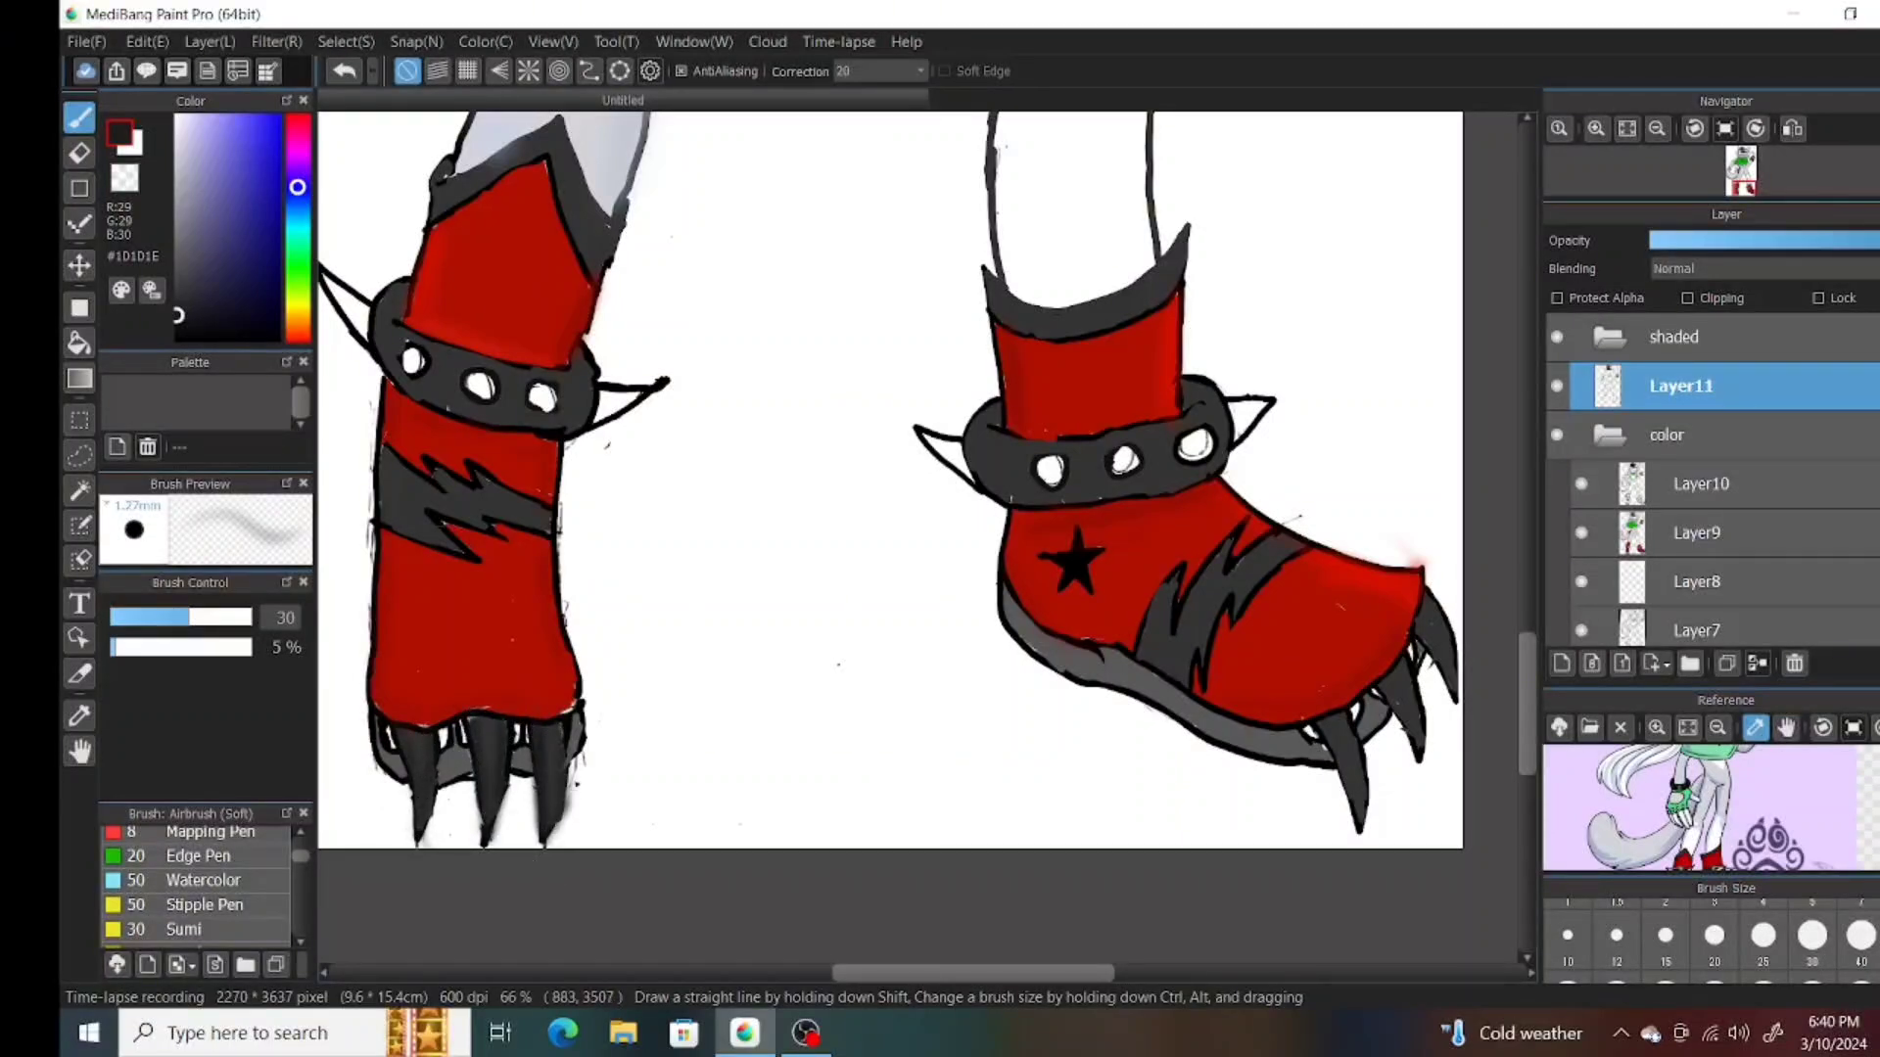
# Add light grey highlights down the middle of the front-facing boot's three claws.
pyautogui.click(177, 189)
pyautogui.moveTo(555, 729); pyautogui.dragTo(556, 811)
pyautogui.moveTo(494, 739); pyautogui.dragTo(495, 803)
pyautogui.moveTo(425, 743); pyautogui.dragTo(422, 819)
# Shade the side-facing boot's claws with near-black #191919 and highlight them with #F8F8F8.
pyautogui.click(177, 320)
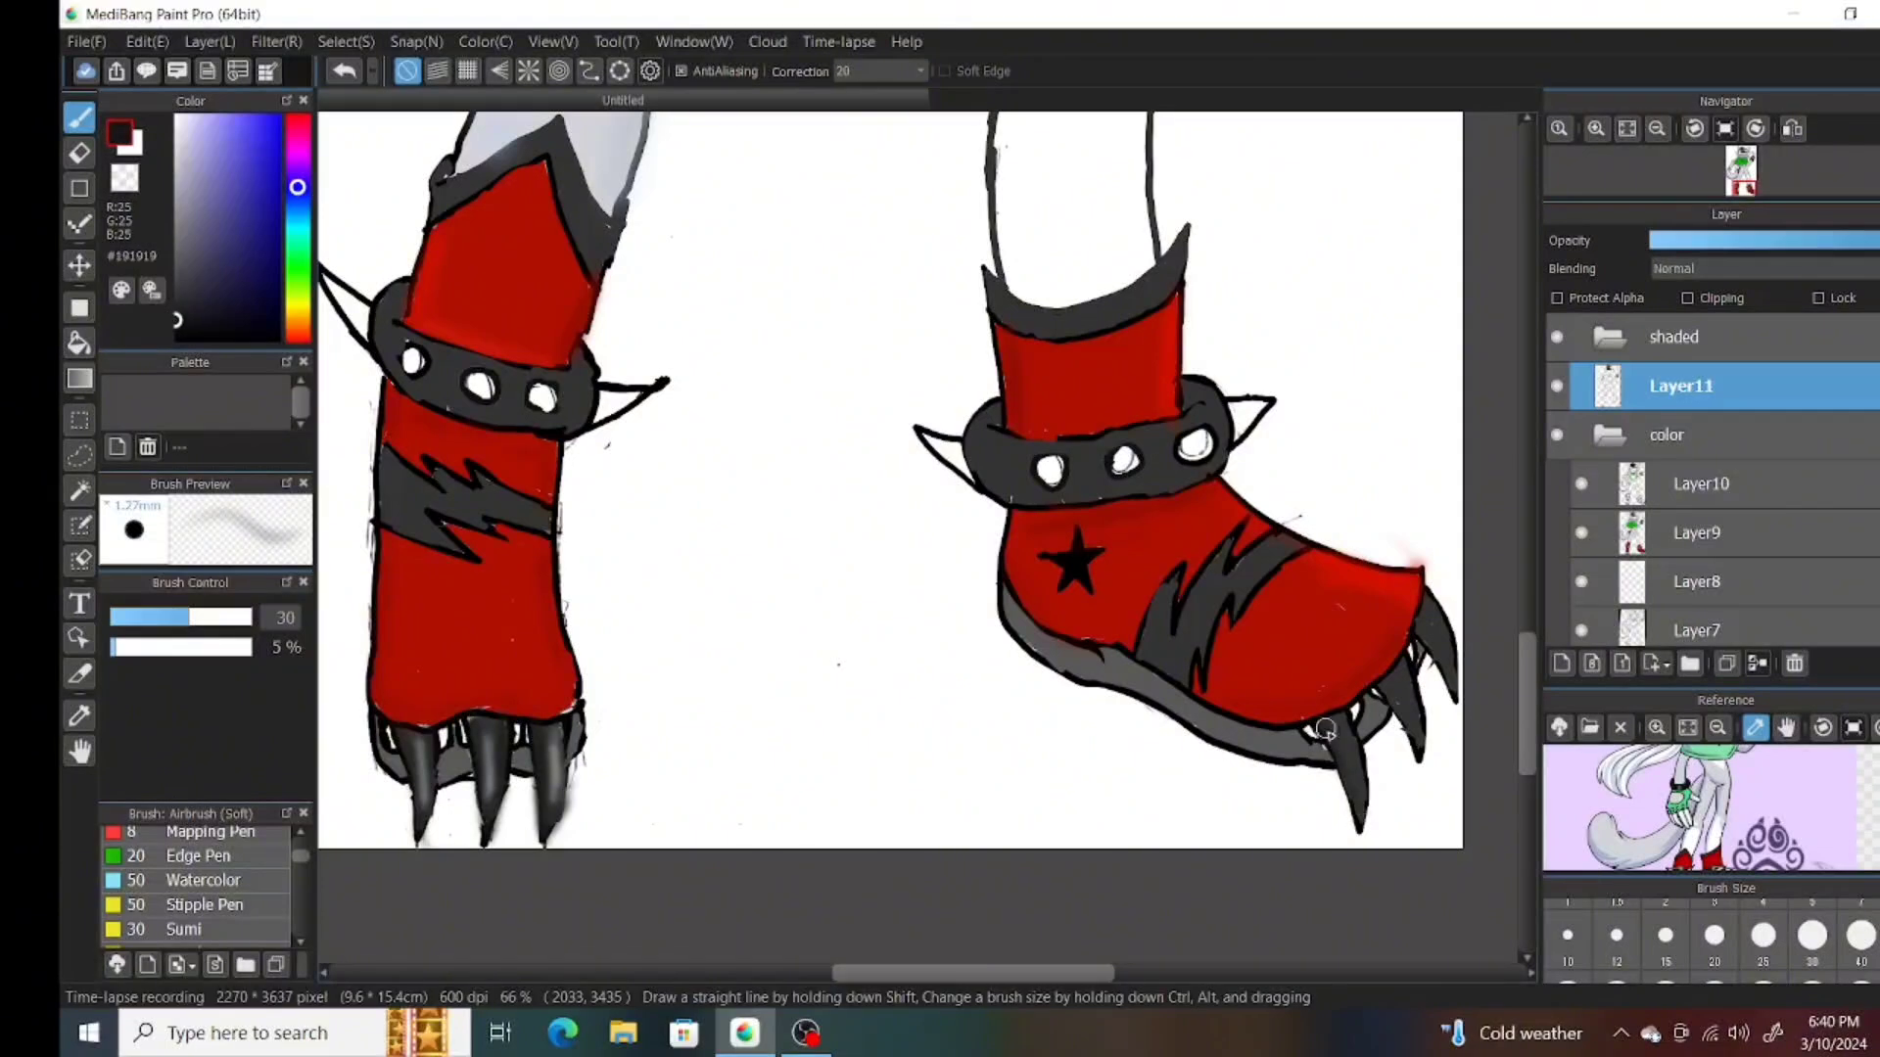
pyautogui.moveTo(1328, 720); pyautogui.dragTo(1361, 833)
pyautogui.moveTo(1346, 715); pyautogui.dragTo(1361, 781)
pyautogui.moveTo(1447, 685)
pyautogui.mouseDown()
pyautogui.moveTo(1434, 617)
pyautogui.moveTo(1427, 778)
pyautogui.mouseUp()
pyautogui.click(177, 120)
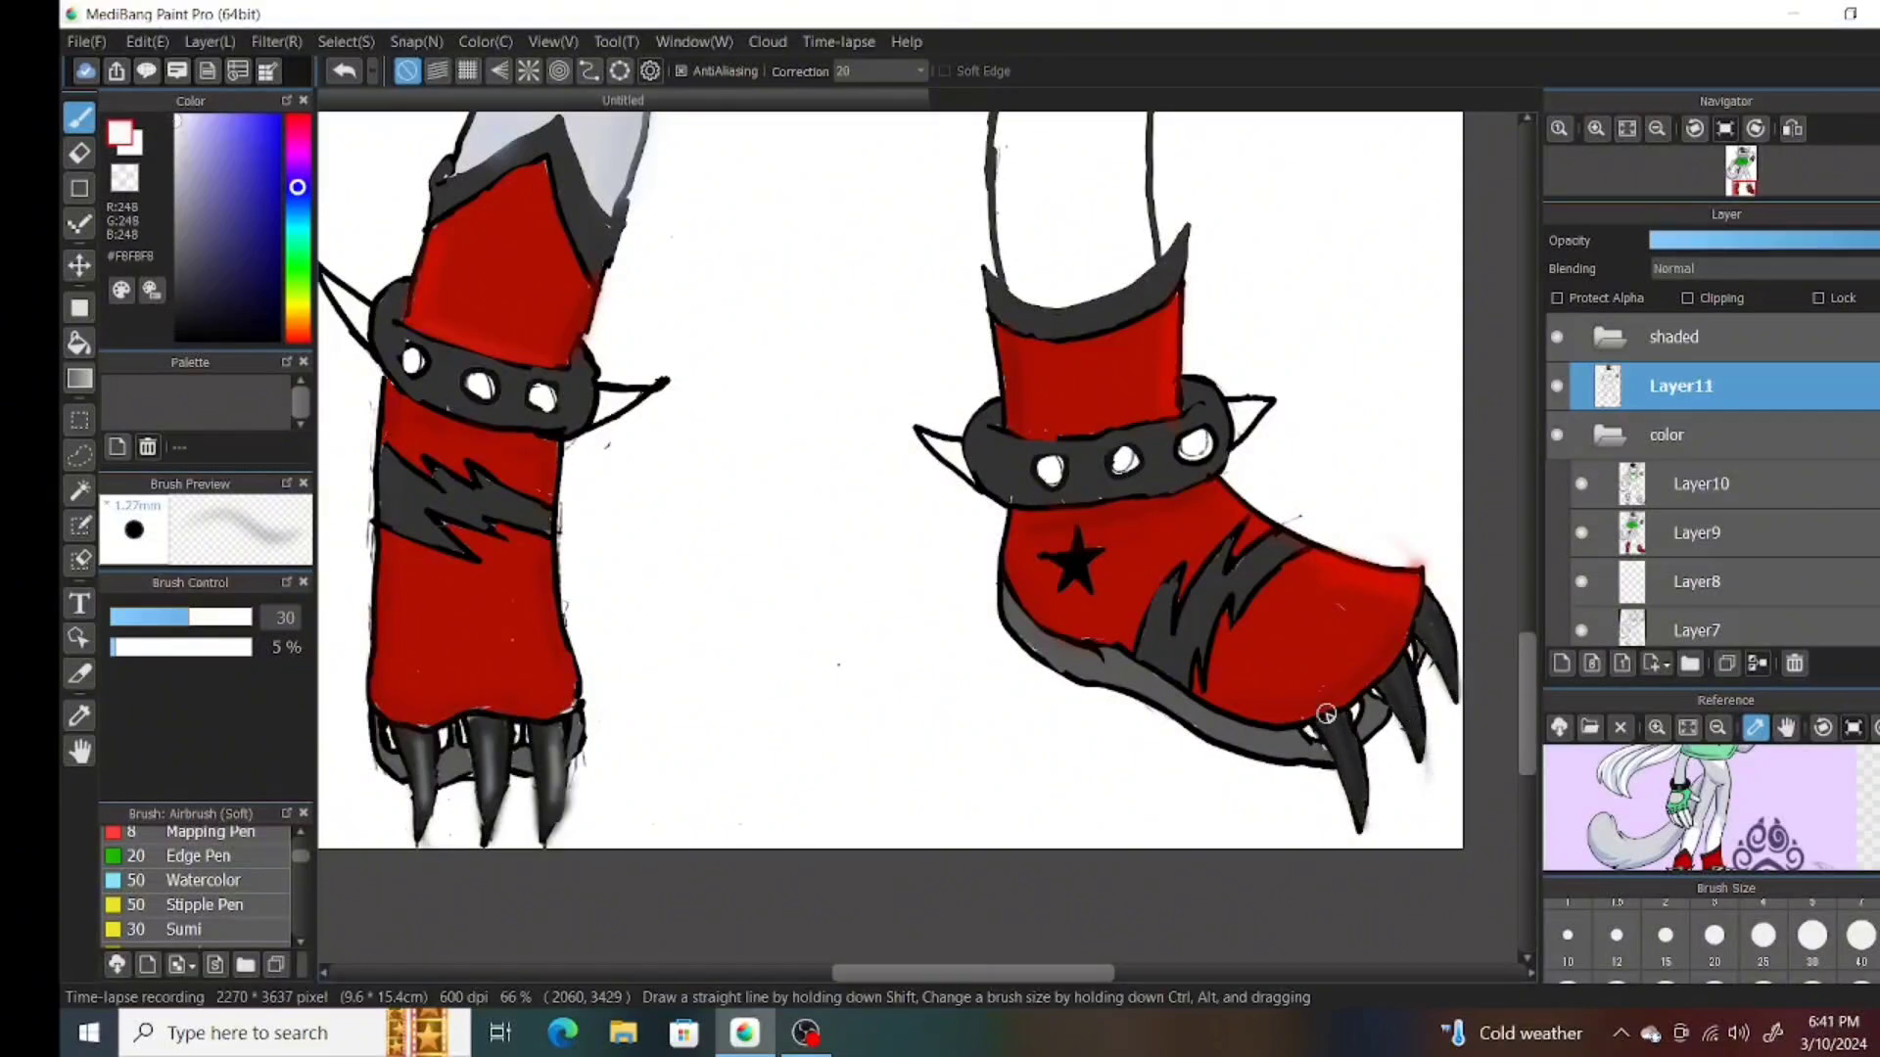
pyautogui.moveTo(1332, 712); pyautogui.dragTo(1359, 798)
pyautogui.moveTo(1395, 676); pyautogui.dragTo(1420, 730)
pyautogui.moveTo(1420, 609); pyautogui.dragTo(1454, 668)
# Airbrush the studded ankle bands on both boots with black #000000 and #151517 shadows and grey #494949 tones.
pyautogui.click(177, 320)
pyautogui.moveTo(999, 435); pyautogui.dragTo(1197, 416)
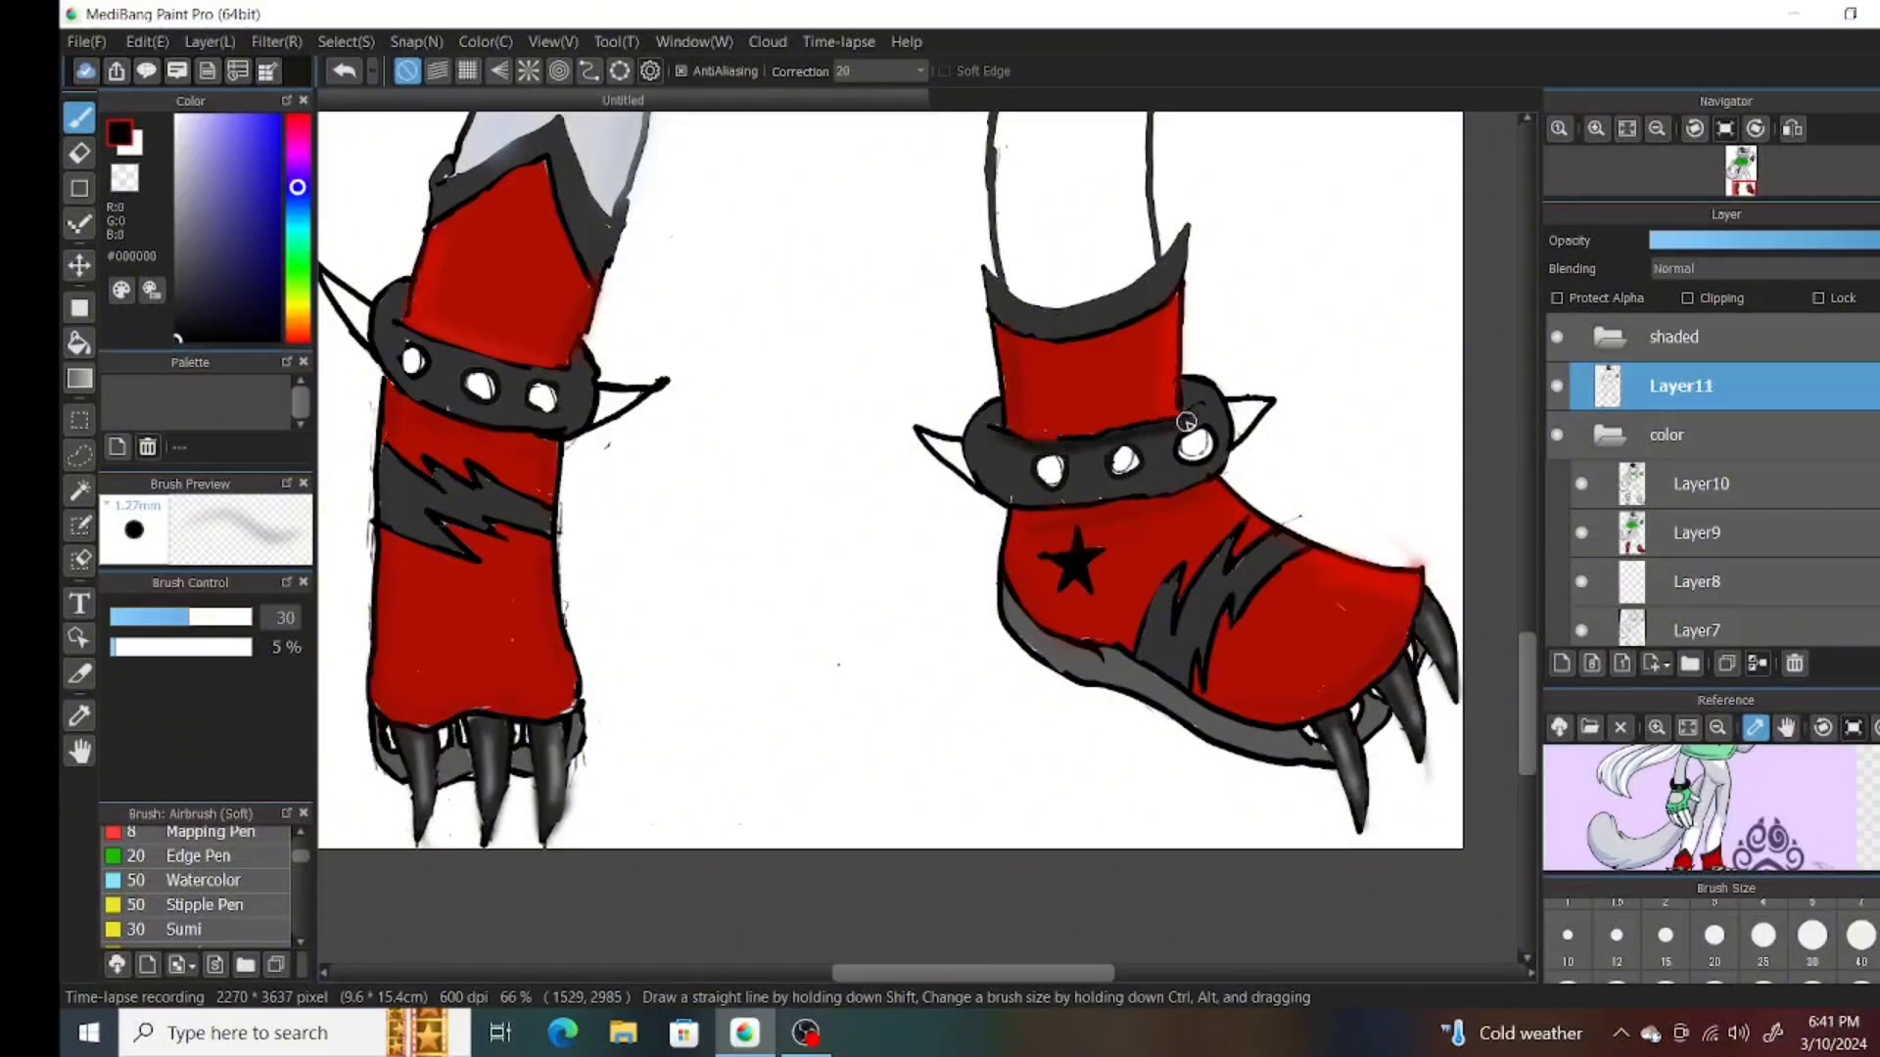
pyautogui.click(209, 319)
pyautogui.moveTo(1004, 443); pyautogui.dragTo(1139, 440)
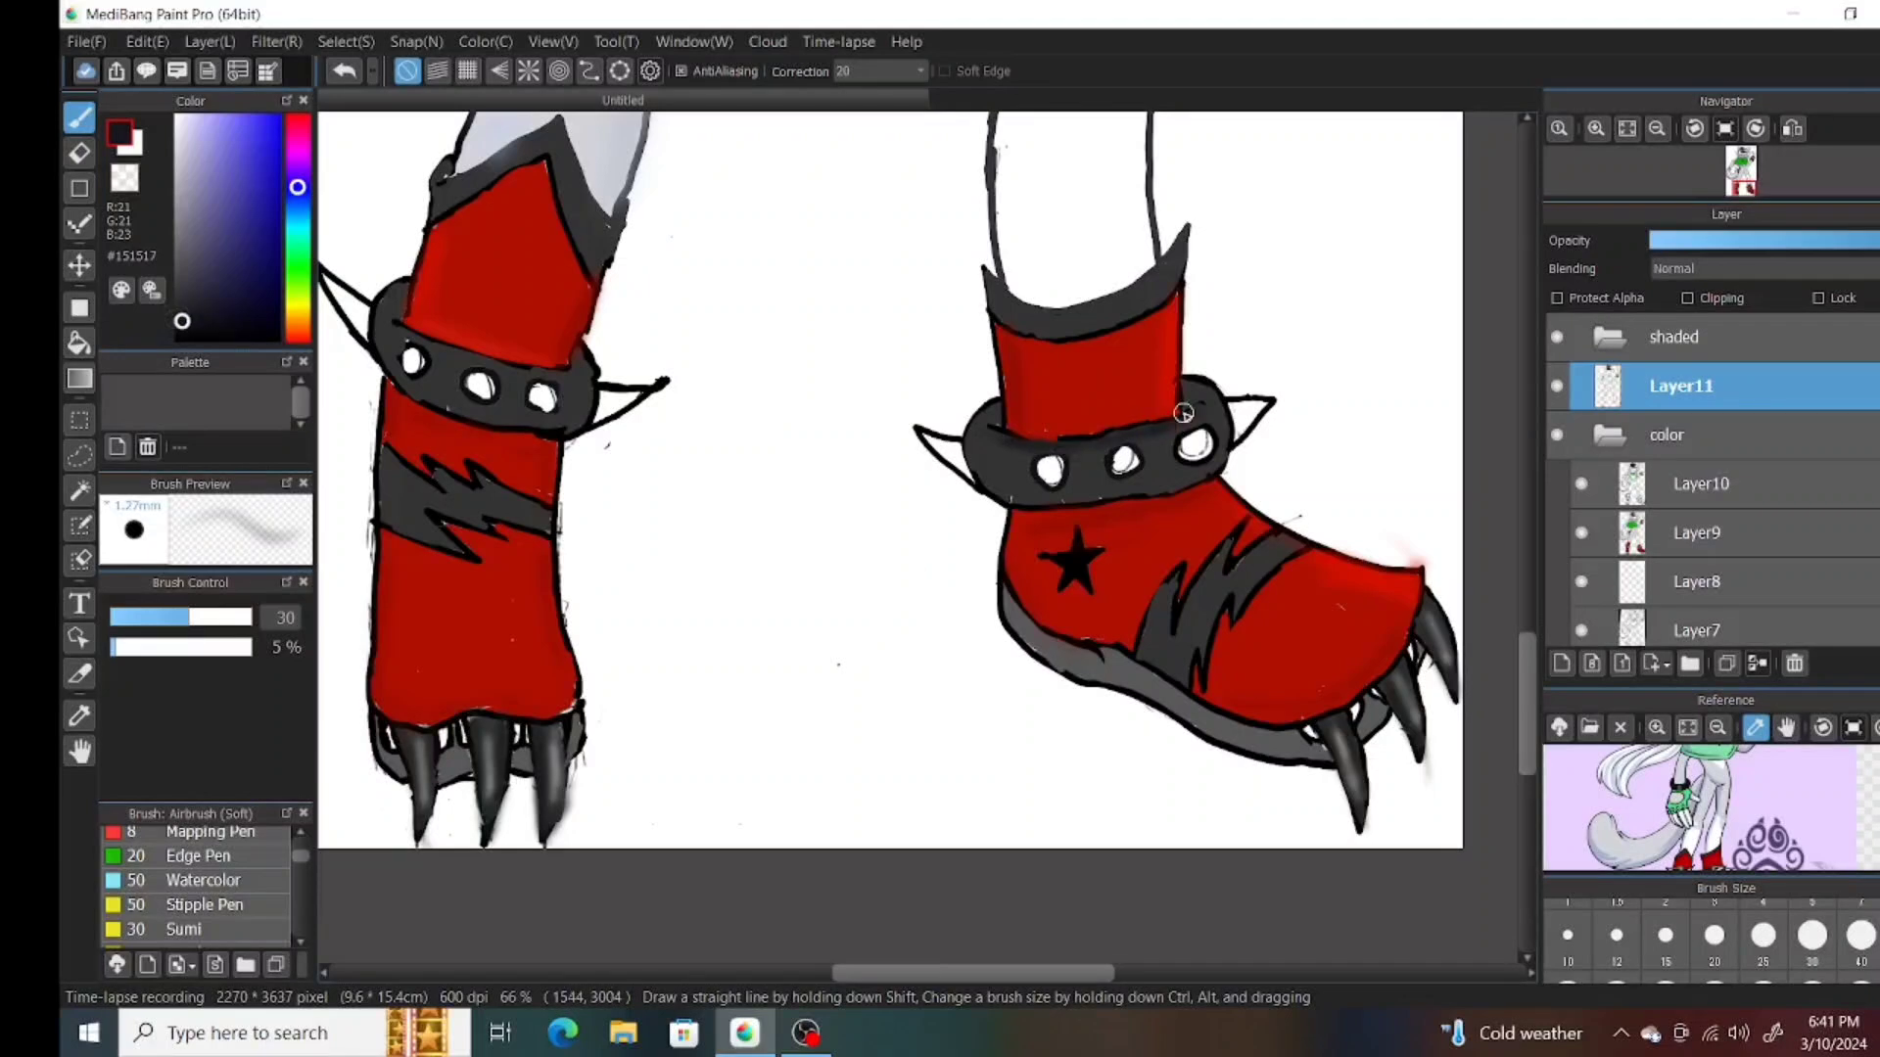
pyautogui.click(178, 281)
pyautogui.keyDown('alt'); pyautogui.click(1214, 428); pyautogui.keyUp('alt')
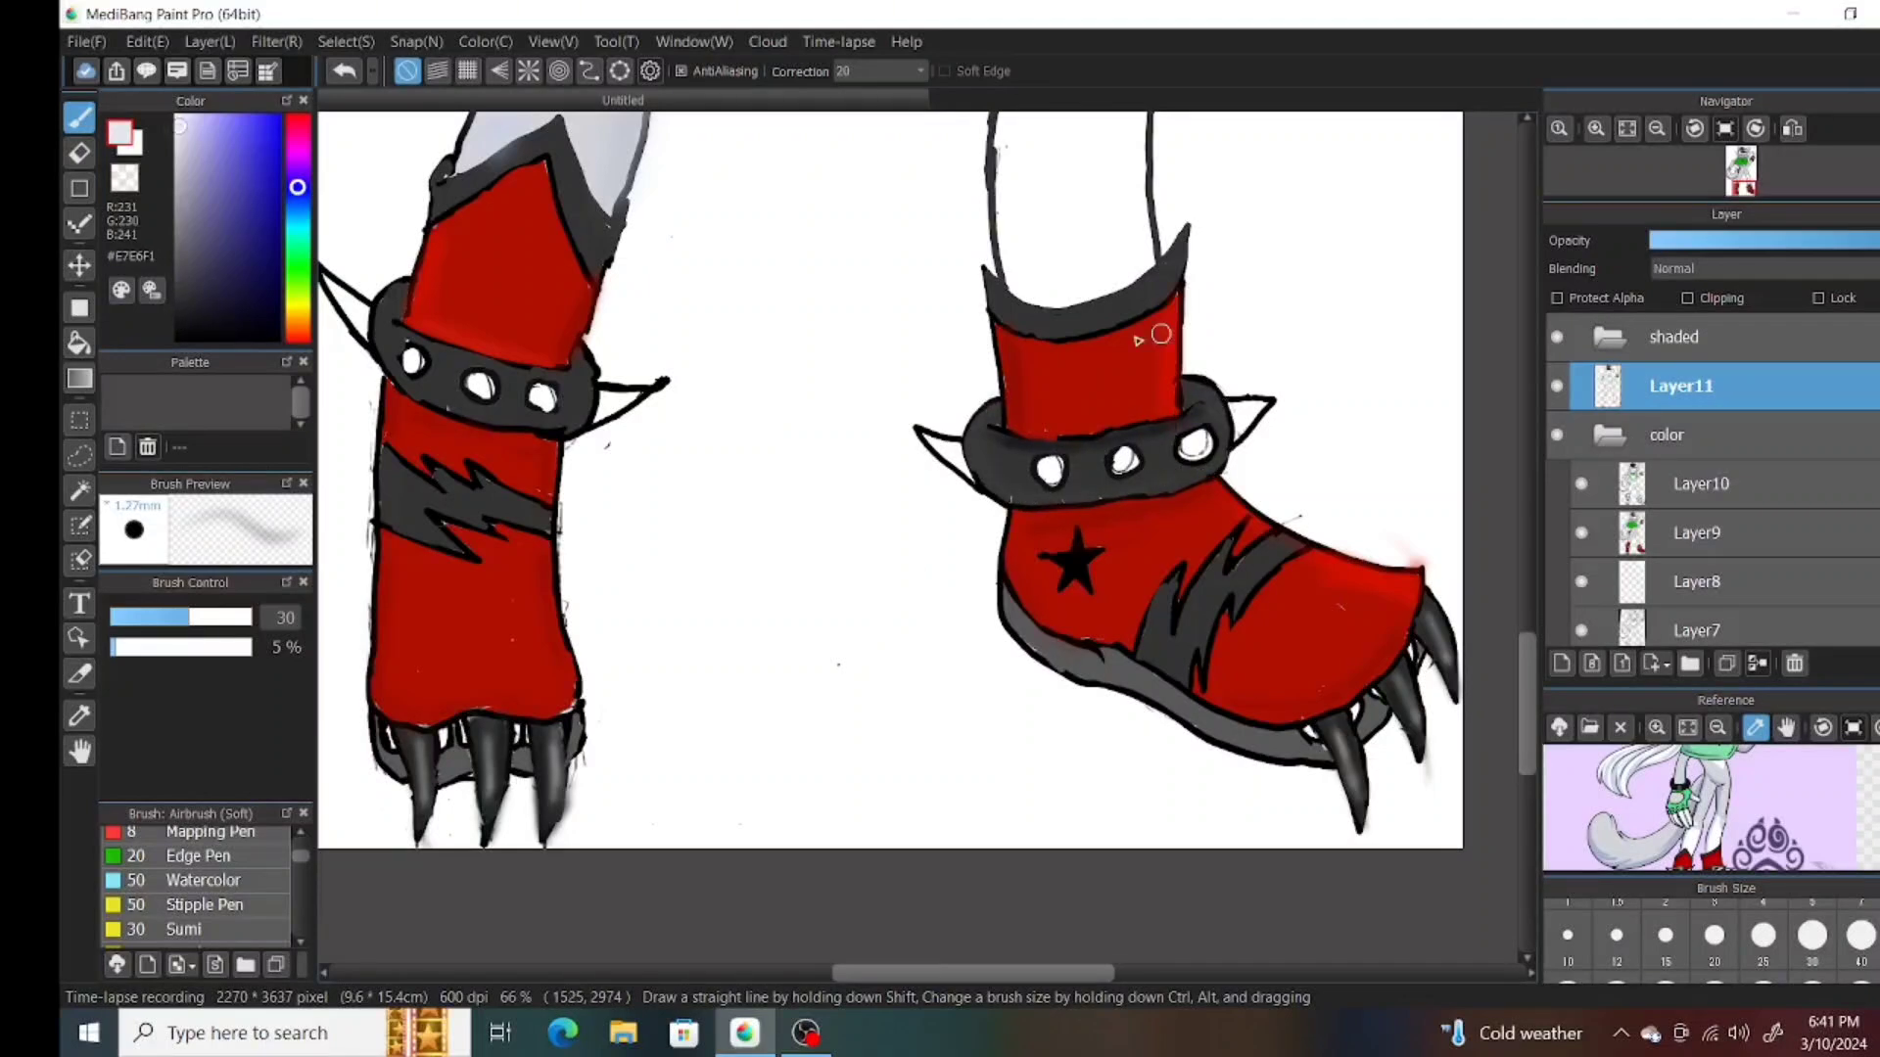
pyautogui.moveTo(991, 421)
pyautogui.mouseDown()
pyautogui.moveTo(1000, 465)
pyautogui.moveTo(1023, 494)
pyautogui.mouseUp()
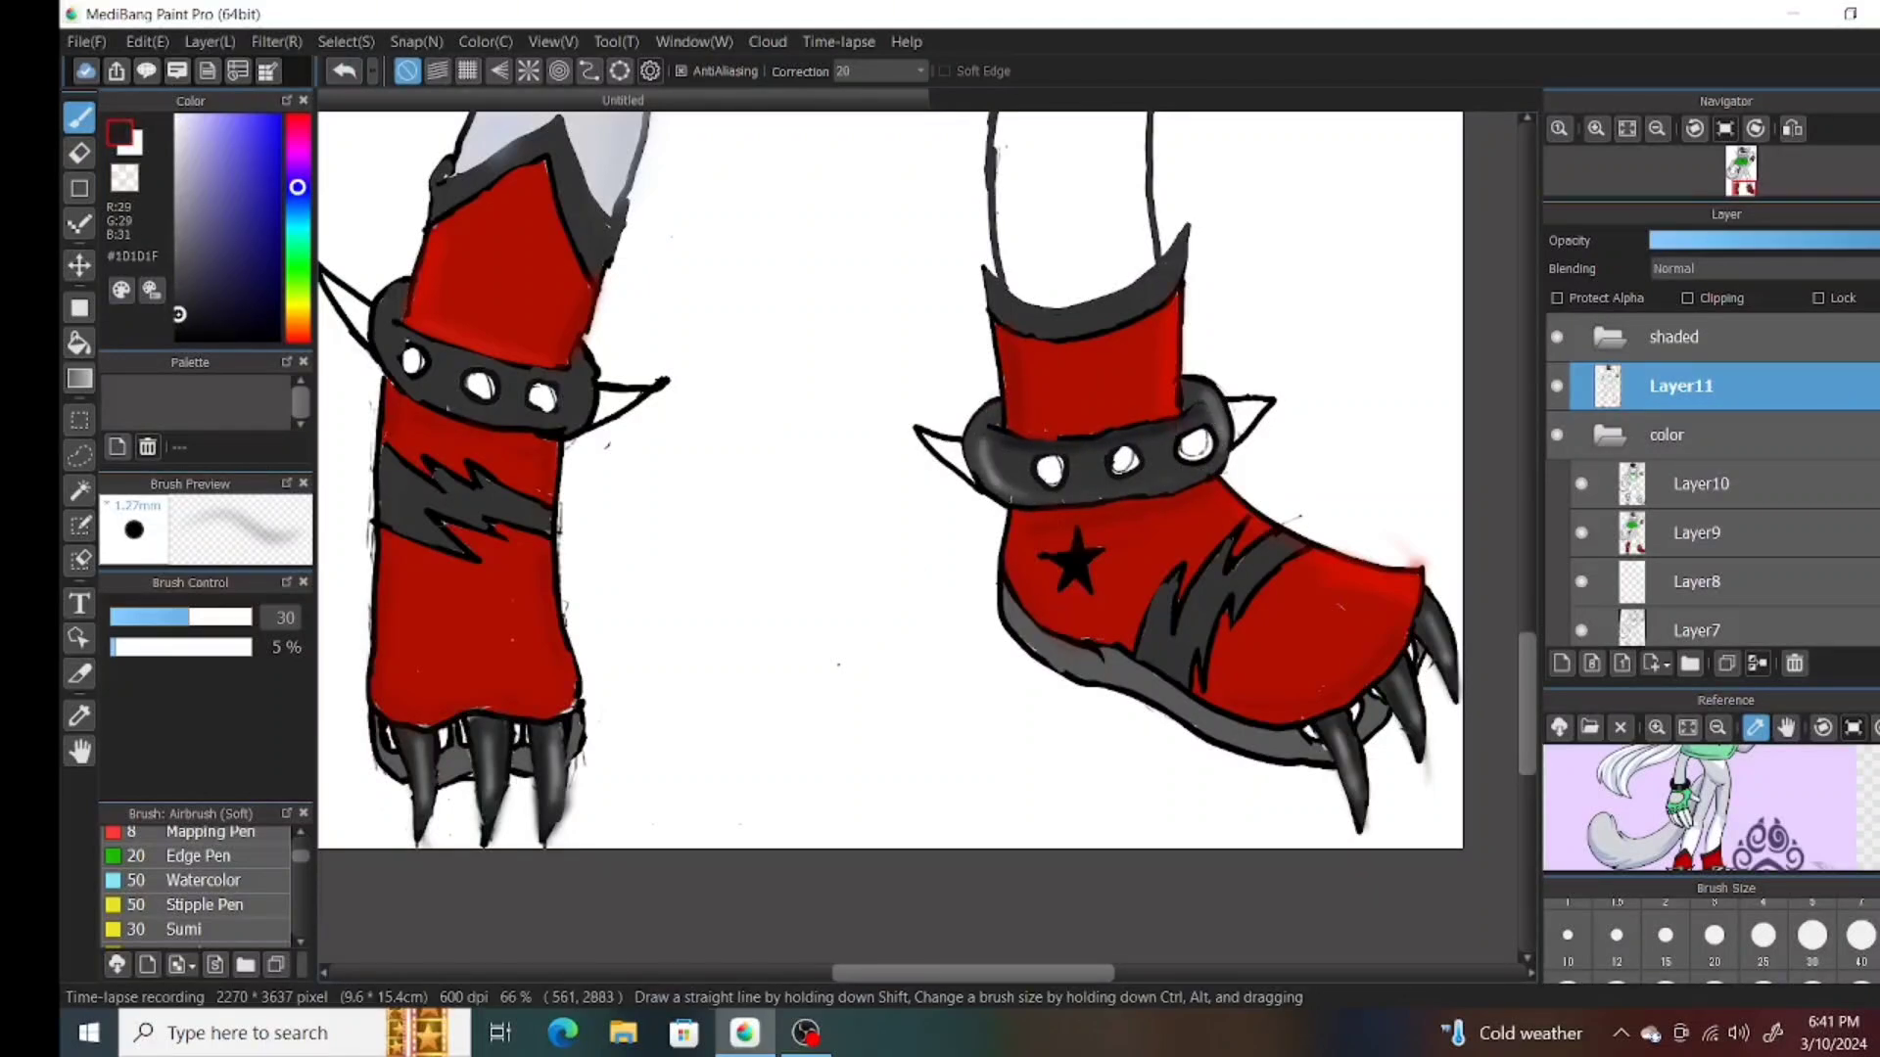
pyautogui.click(181, 331)
pyautogui.moveTo(975, 406); pyautogui.dragTo(1019, 505)
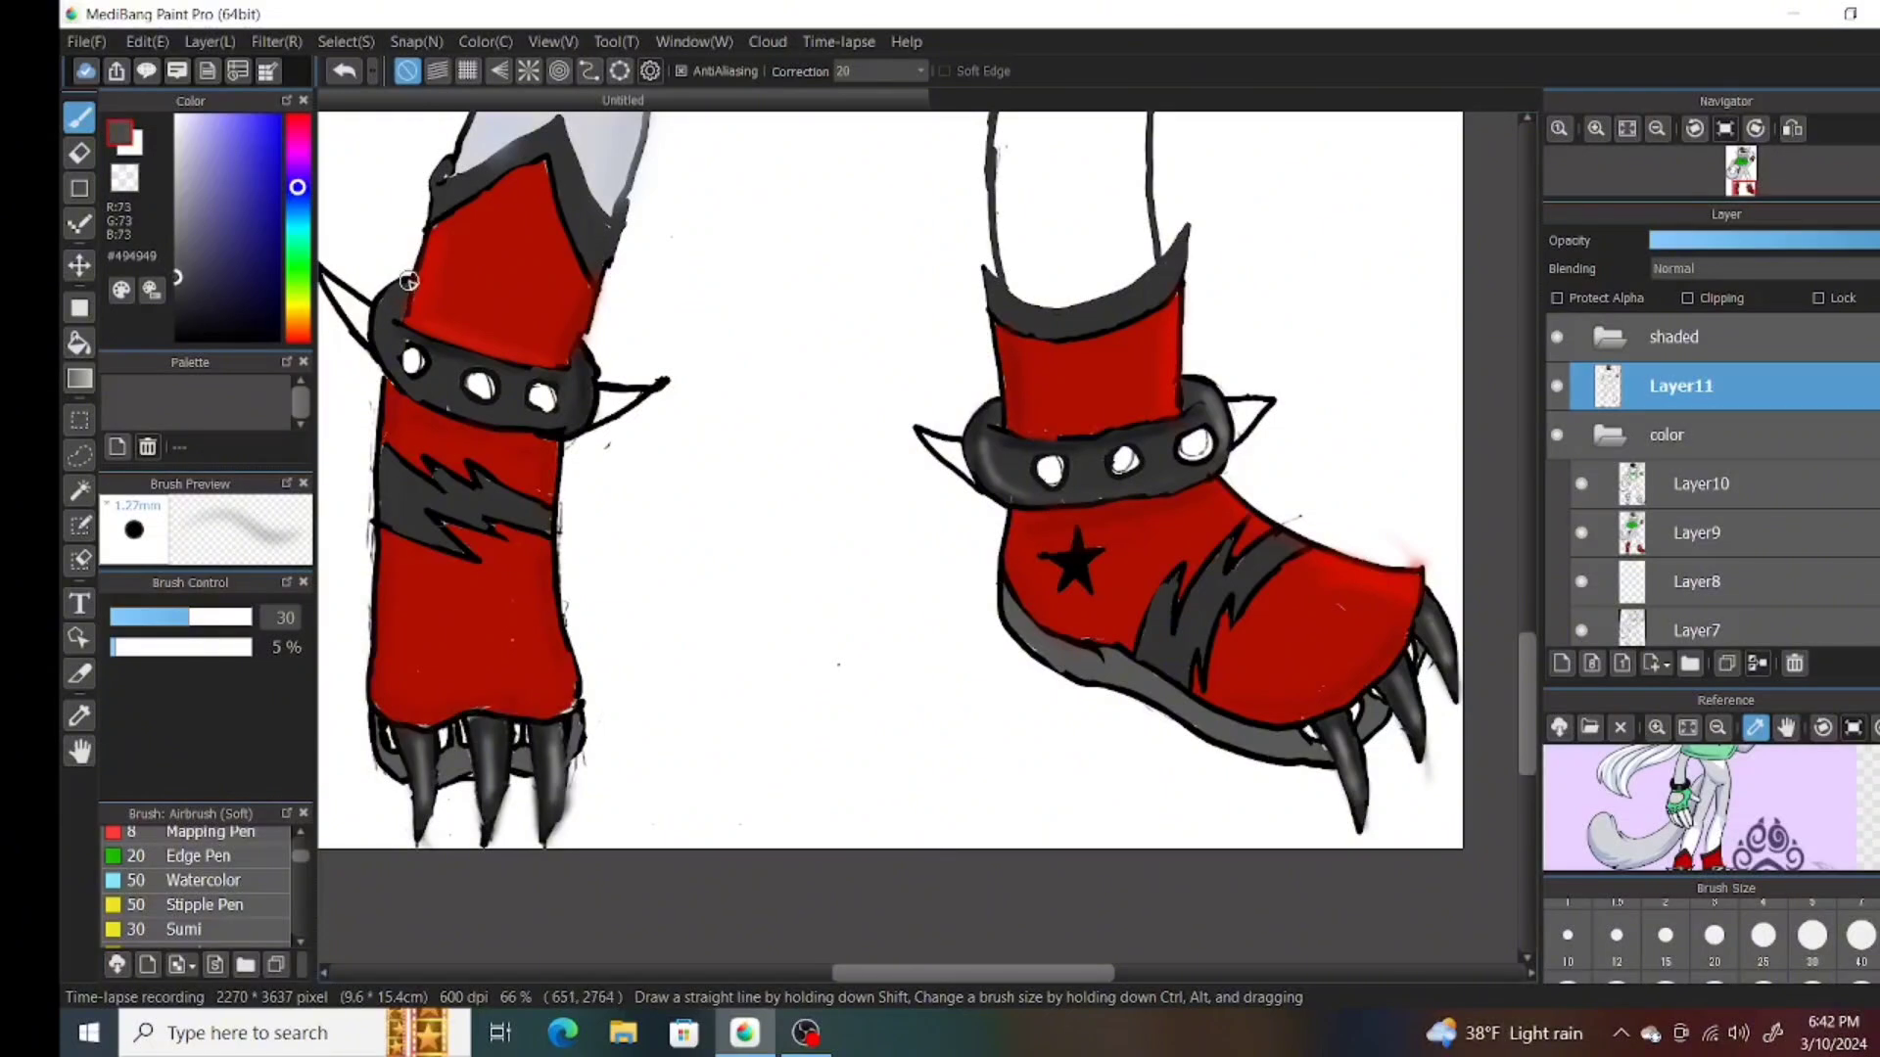
pyautogui.press('x')
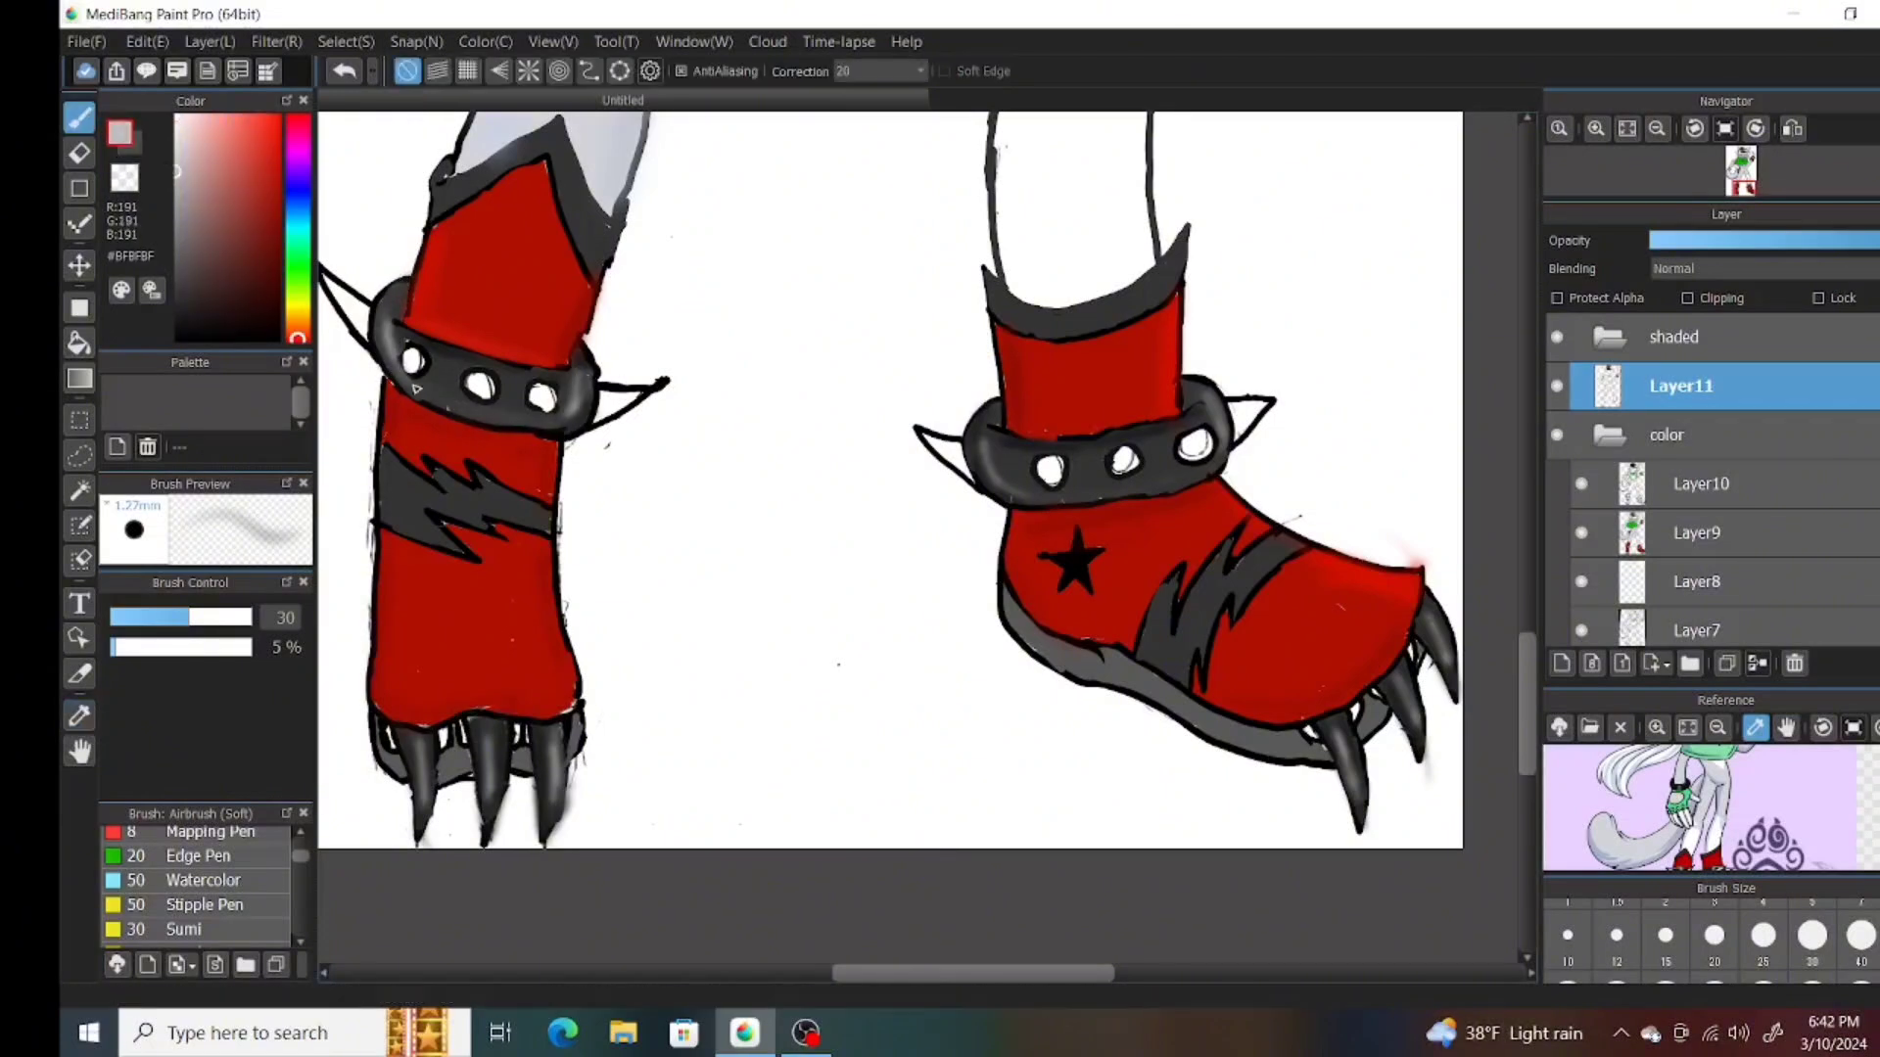
# Shade the white spikes on both ankle bands with pale blue-grey at brush size 30.
pyautogui.keyDown('alt'); pyautogui.click(602, 156); pyautogui.keyUp('alt')
pyautogui.moveTo(316, 323)
pyautogui.mouseDown()
pyautogui.moveTo(358, 321)
pyautogui.moveTo(324, 321)
pyautogui.mouseUp()
pyautogui.click(177, 198)
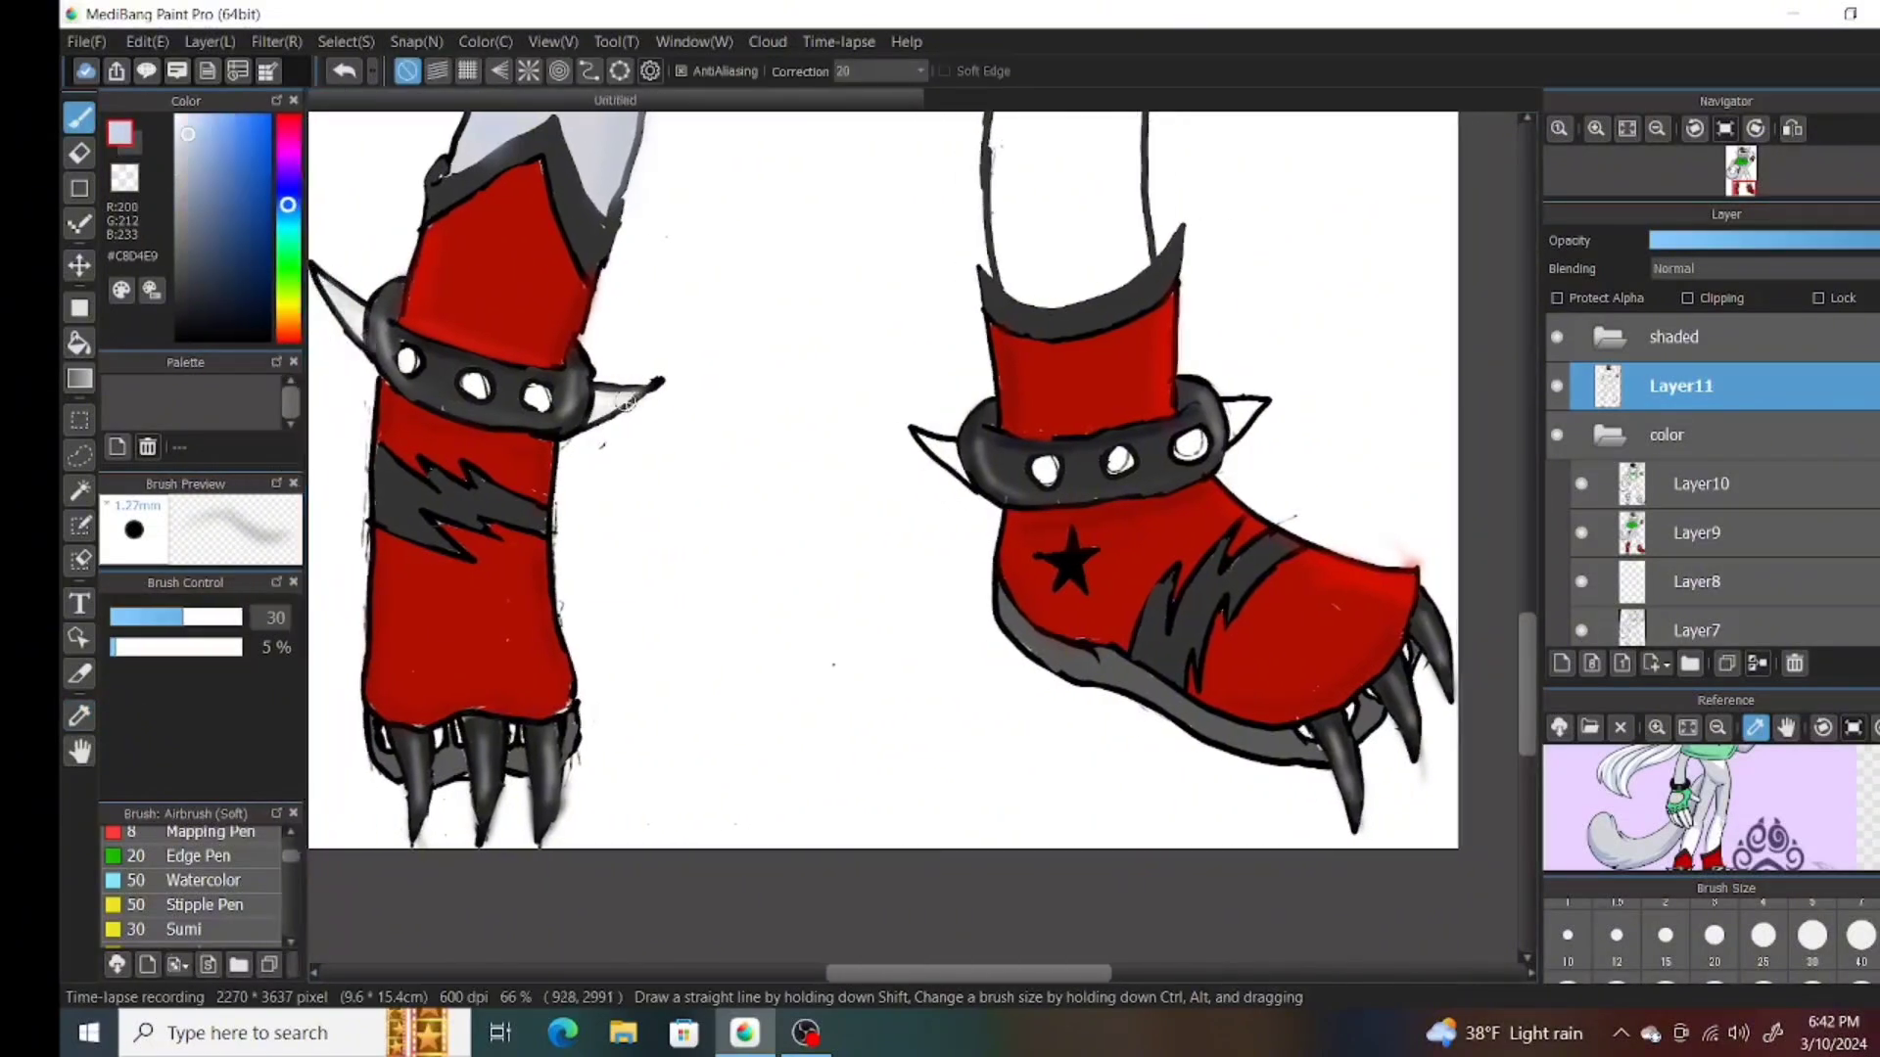
pyautogui.moveTo(588, 412); pyautogui.dragTo(646, 394)
pyautogui.moveTo(920, 436); pyautogui.dragTo(979, 462)
pyautogui.moveTo(1224, 423); pyautogui.dragTo(1265, 401)
# Airbrush pale blue-grey and light grey #CFD1D4 shading along both edges of the white lower leg.
pyautogui.scroll(5, 1501, 497)
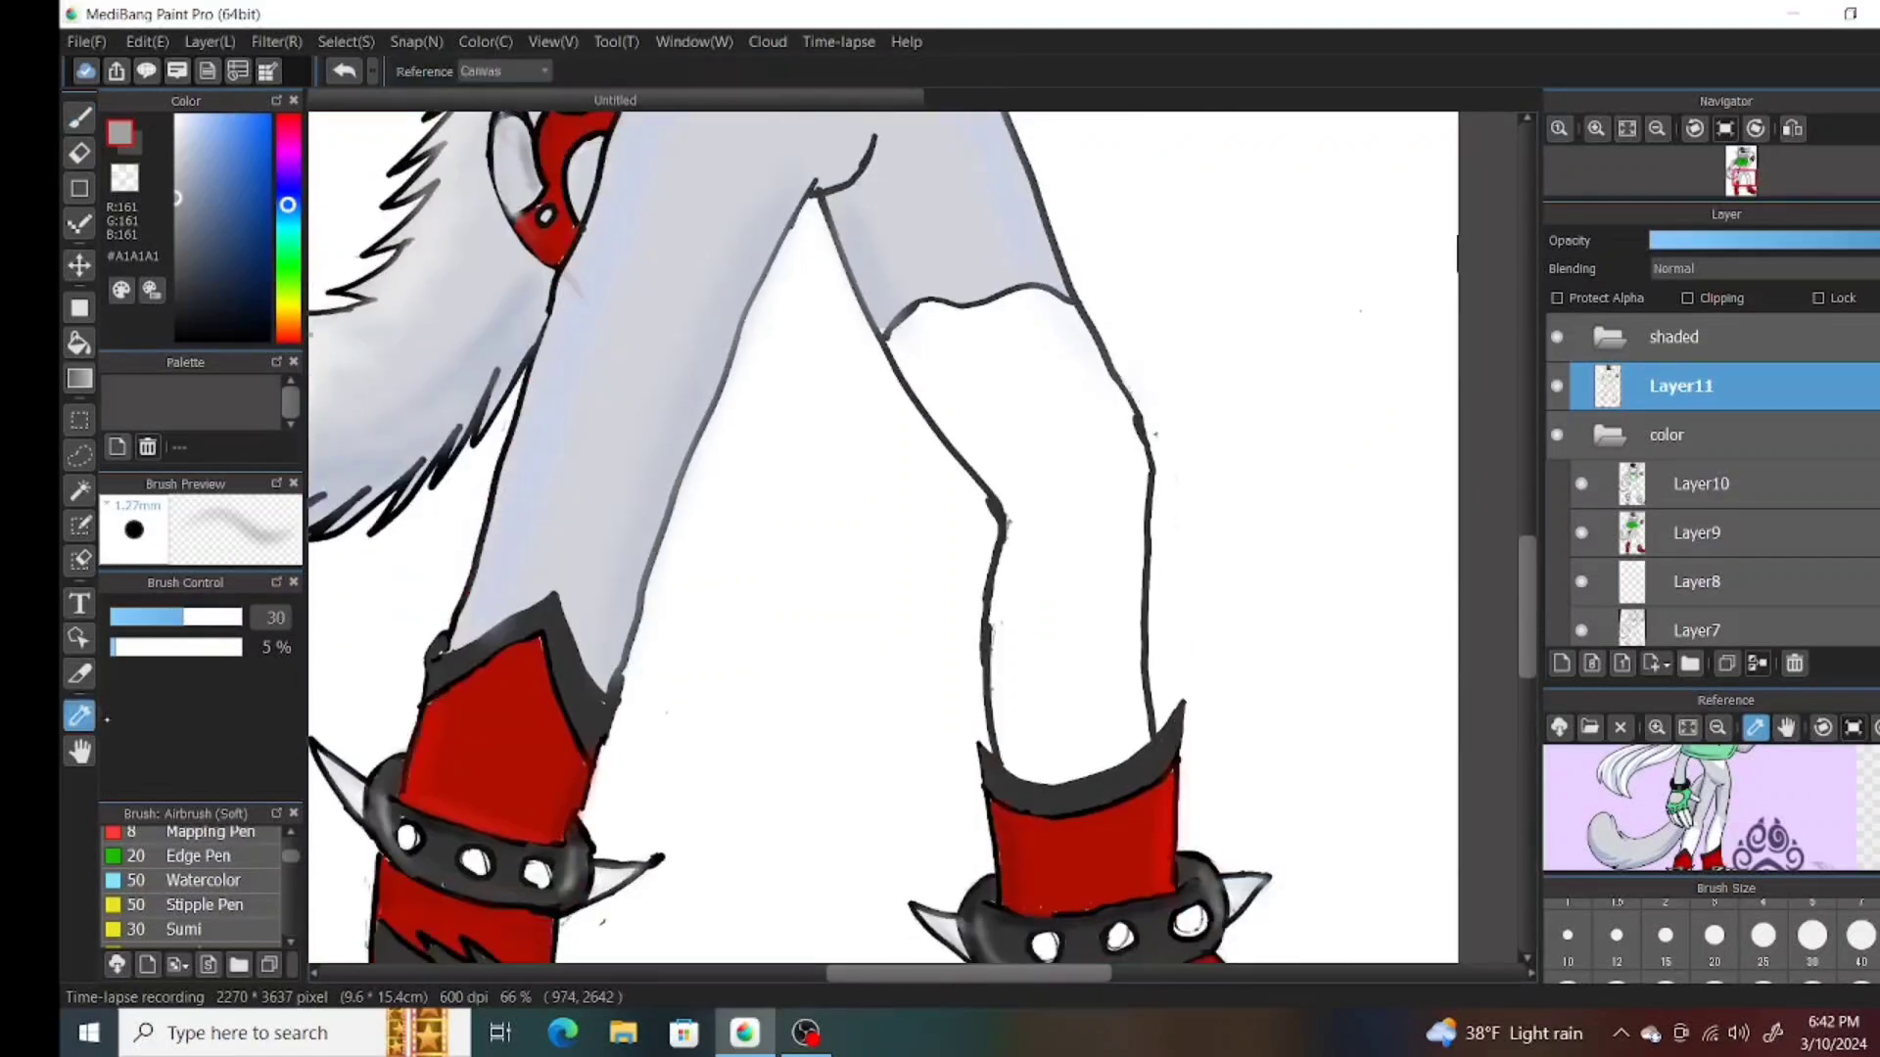
pyautogui.keyDown('alt'); pyautogui.click(979, 245); pyautogui.keyUp('alt')
pyautogui.moveTo(1117, 391); pyautogui.dragTo(1150, 505)
pyautogui.moveTo(1008, 533); pyautogui.dragTo(1001, 778)
pyautogui.keyDown('alt'); pyautogui.click(1077, 441); pyautogui.keyUp('alt')
pyautogui.moveTo(886, 338); pyautogui.dragTo(999, 495)
pyautogui.moveTo(1152, 468); pyautogui.dragTo(1147, 744)
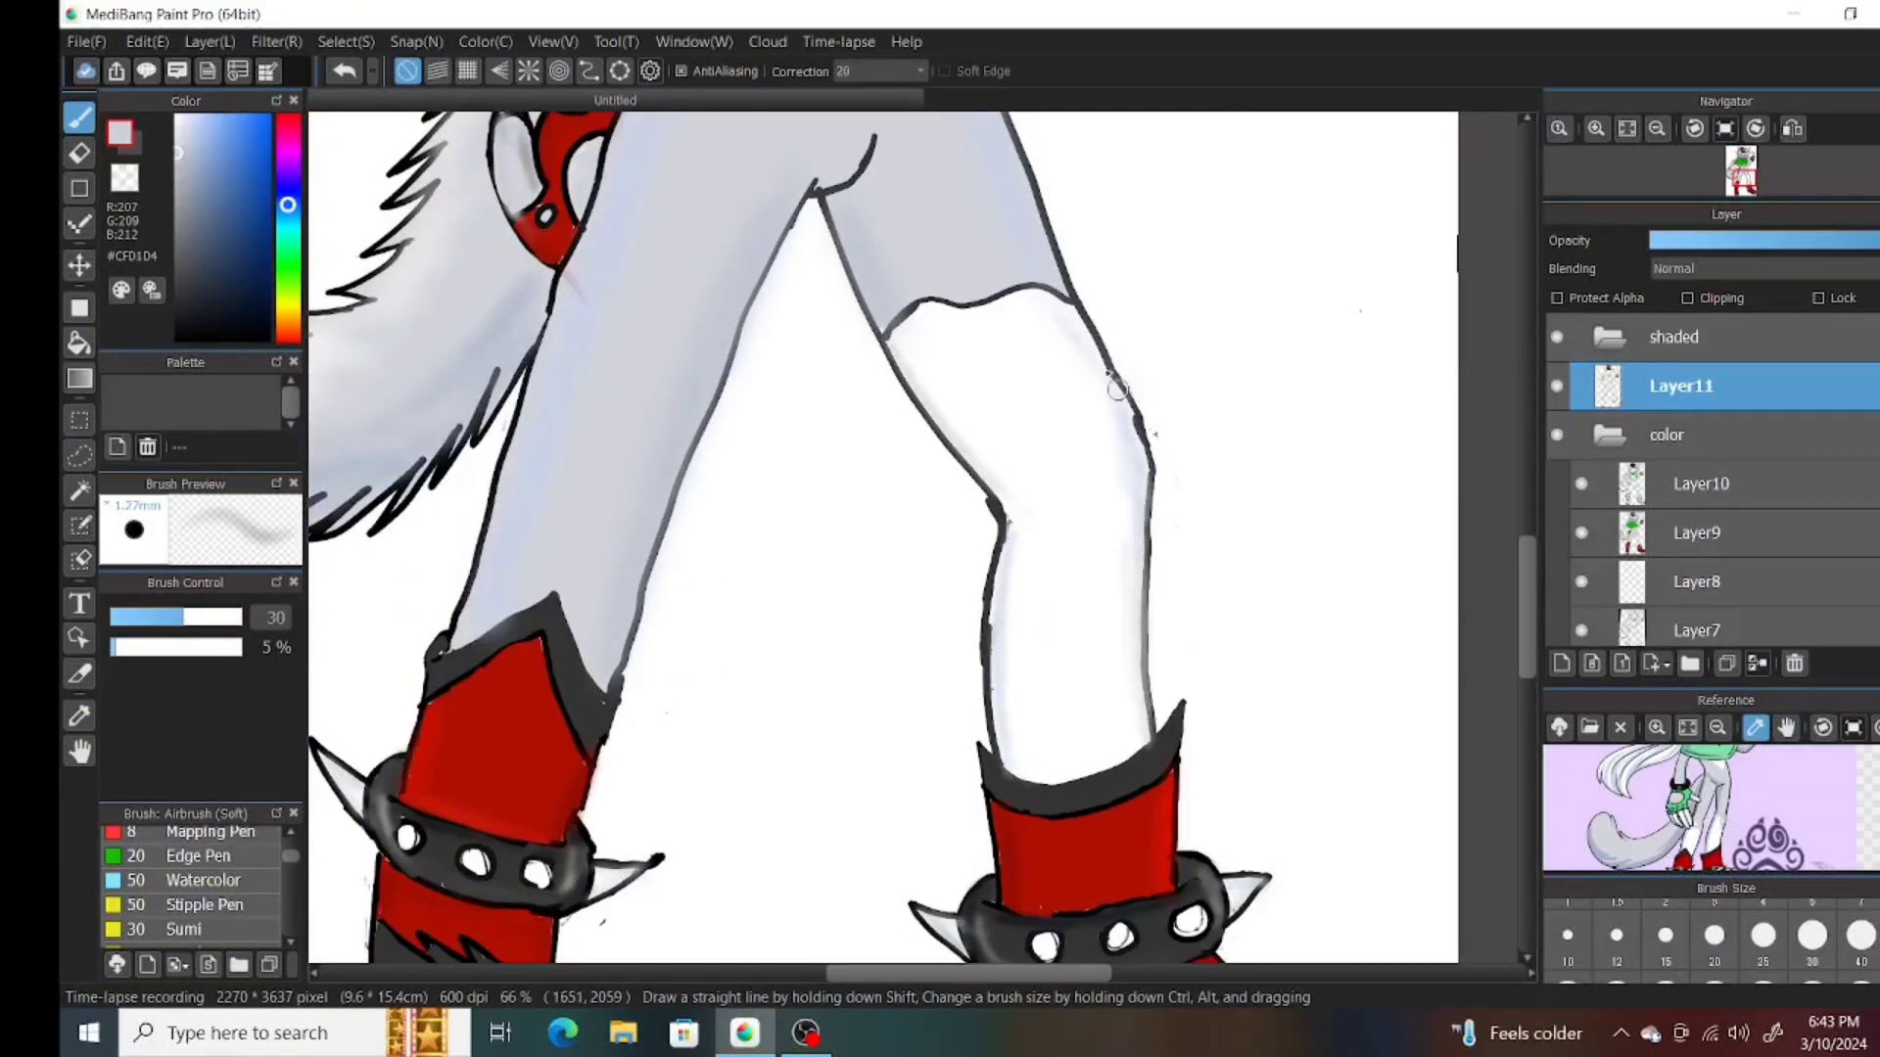
# Shade the dark cuffs of both boots with near-black #181819 and #010102, and highlight them with grey #4D4E51.
pyautogui.keyDown('alt'); pyautogui.click(432, 691); pyautogui.keyUp('alt')
pyautogui.moveTo(586, 664); pyautogui.dragTo(563, 754)
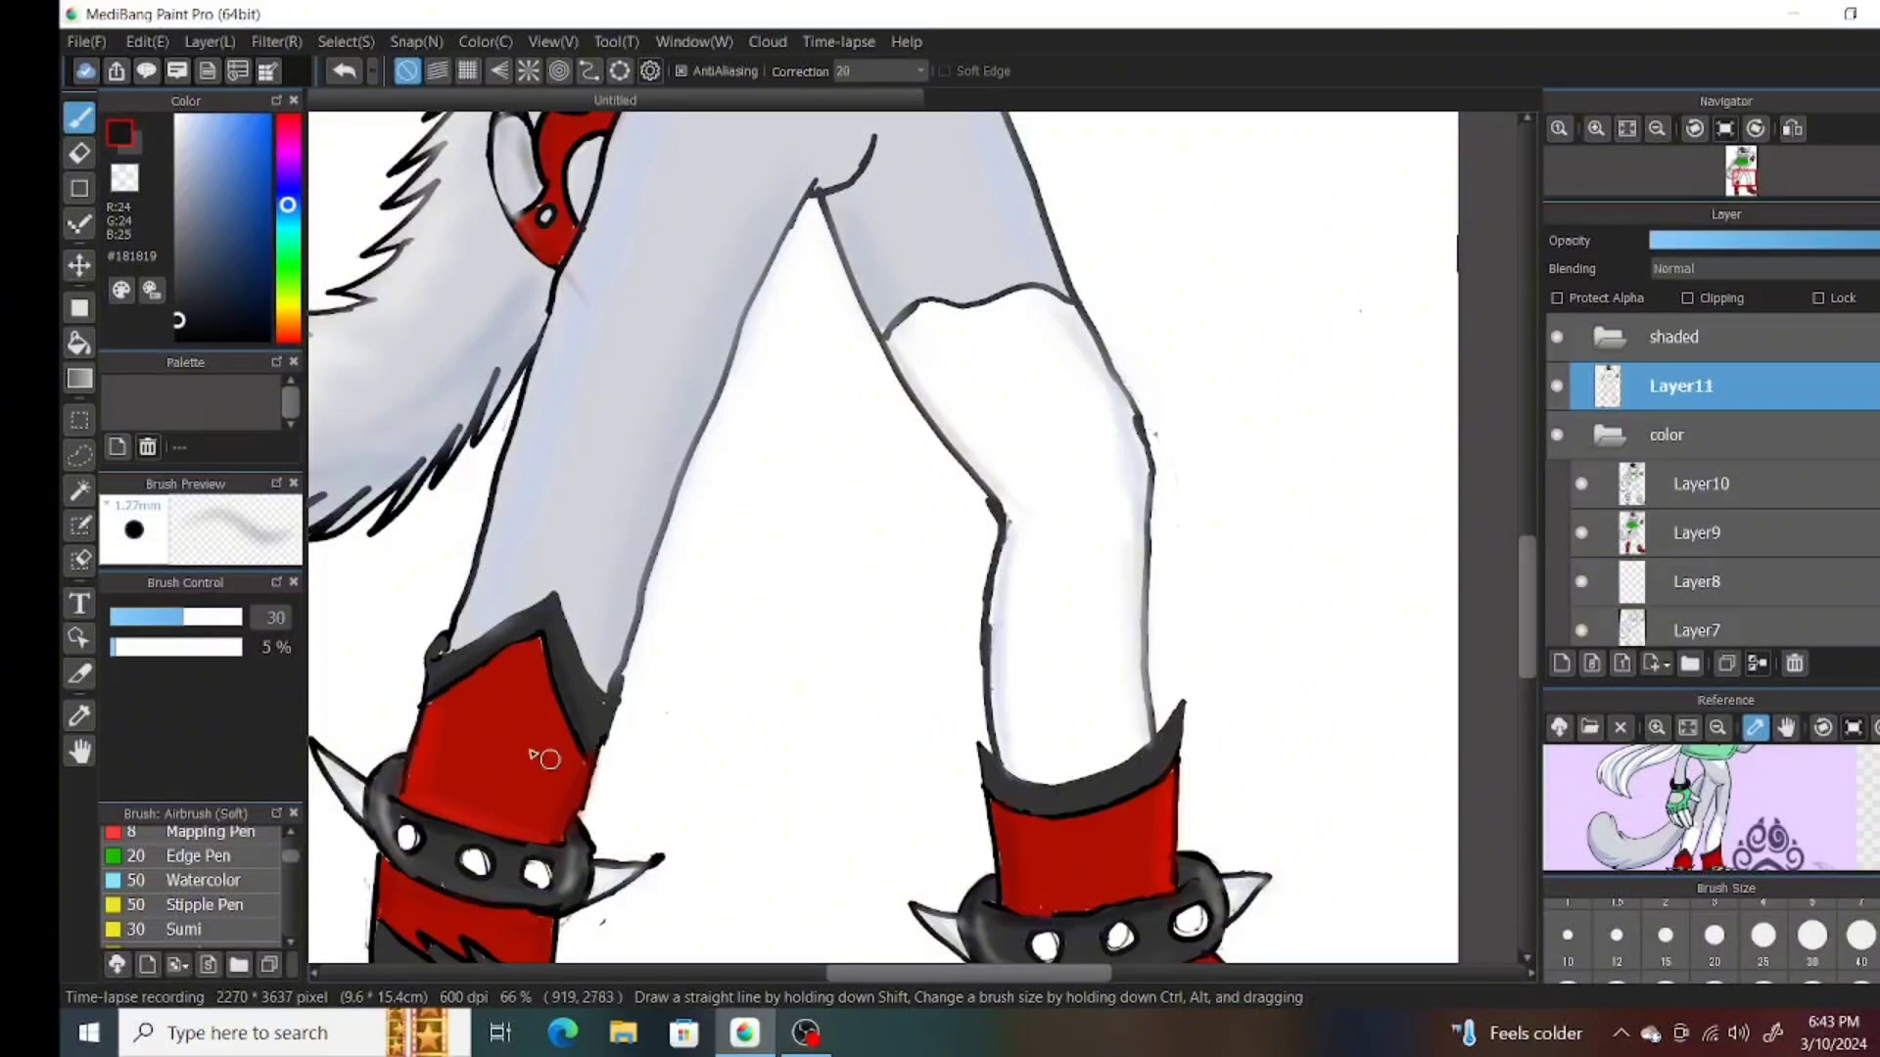
pyautogui.scroll(-1, 916, 539)
pyautogui.hscroll(5, 915, 538)
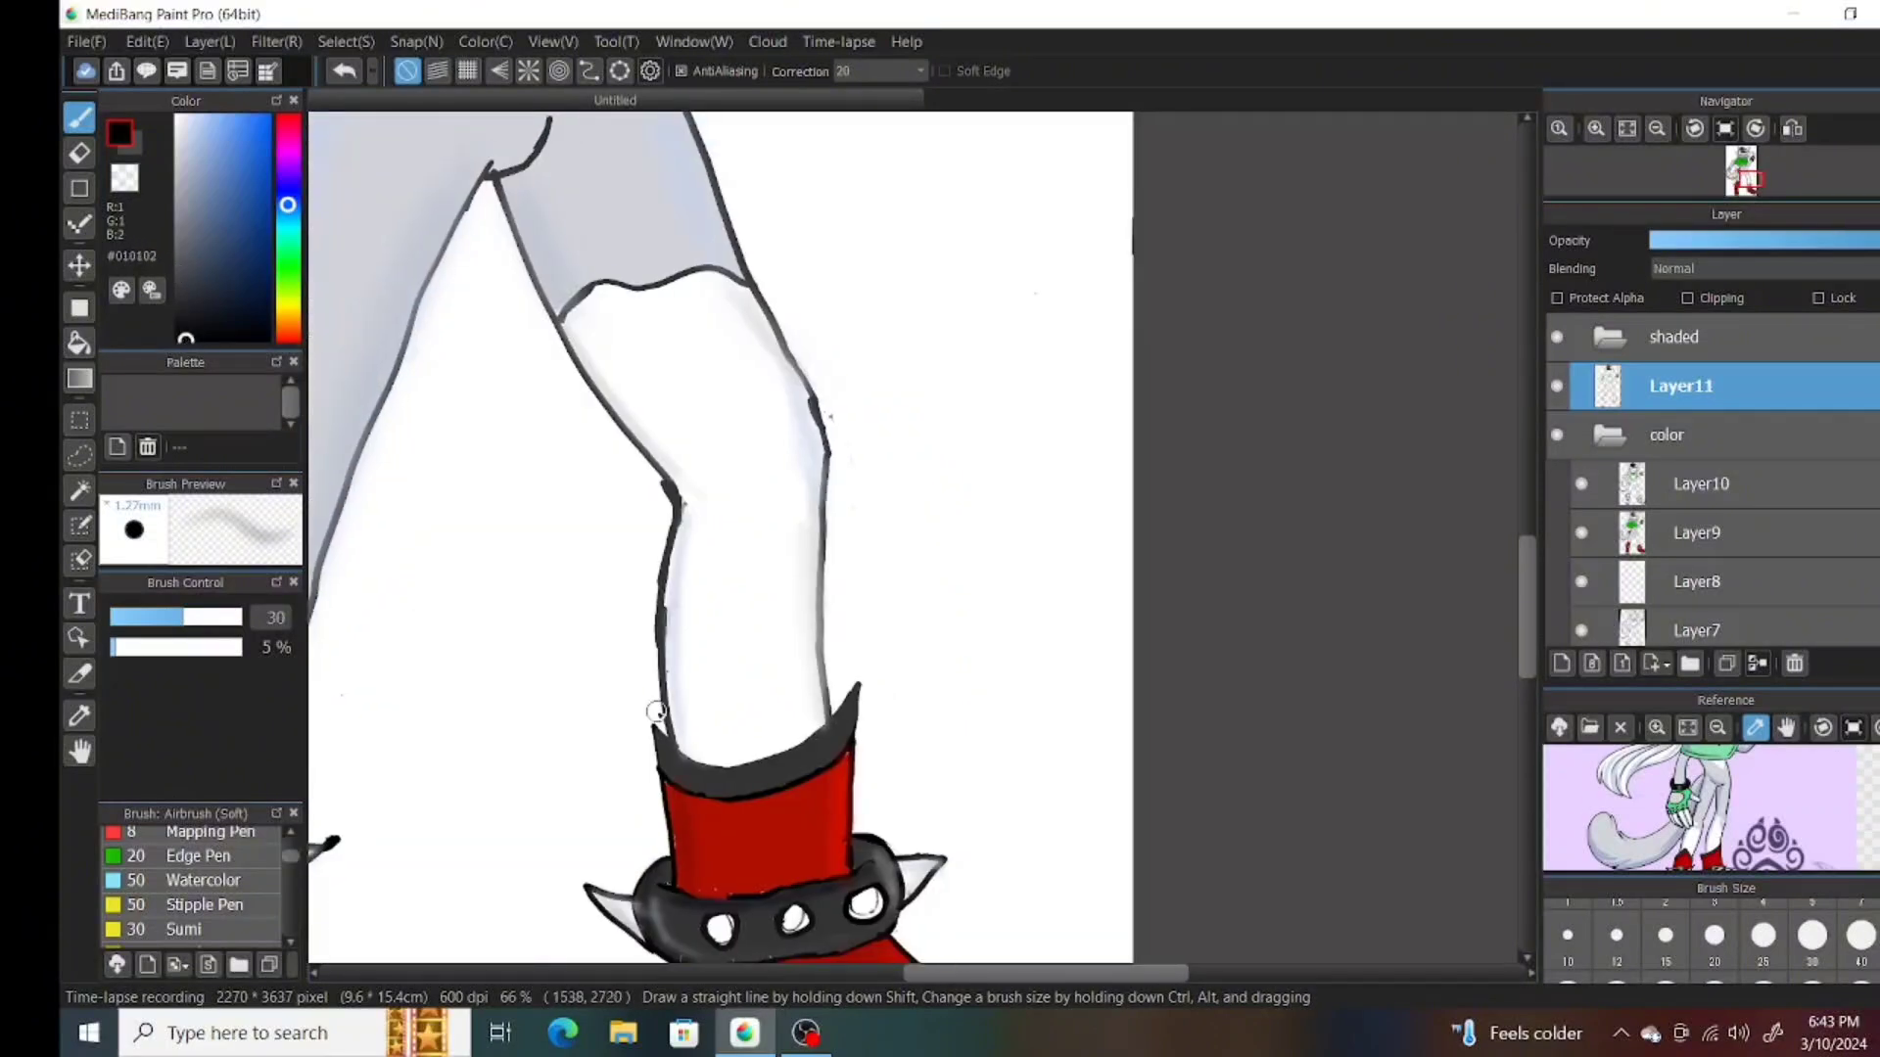
pyautogui.click(178, 244)
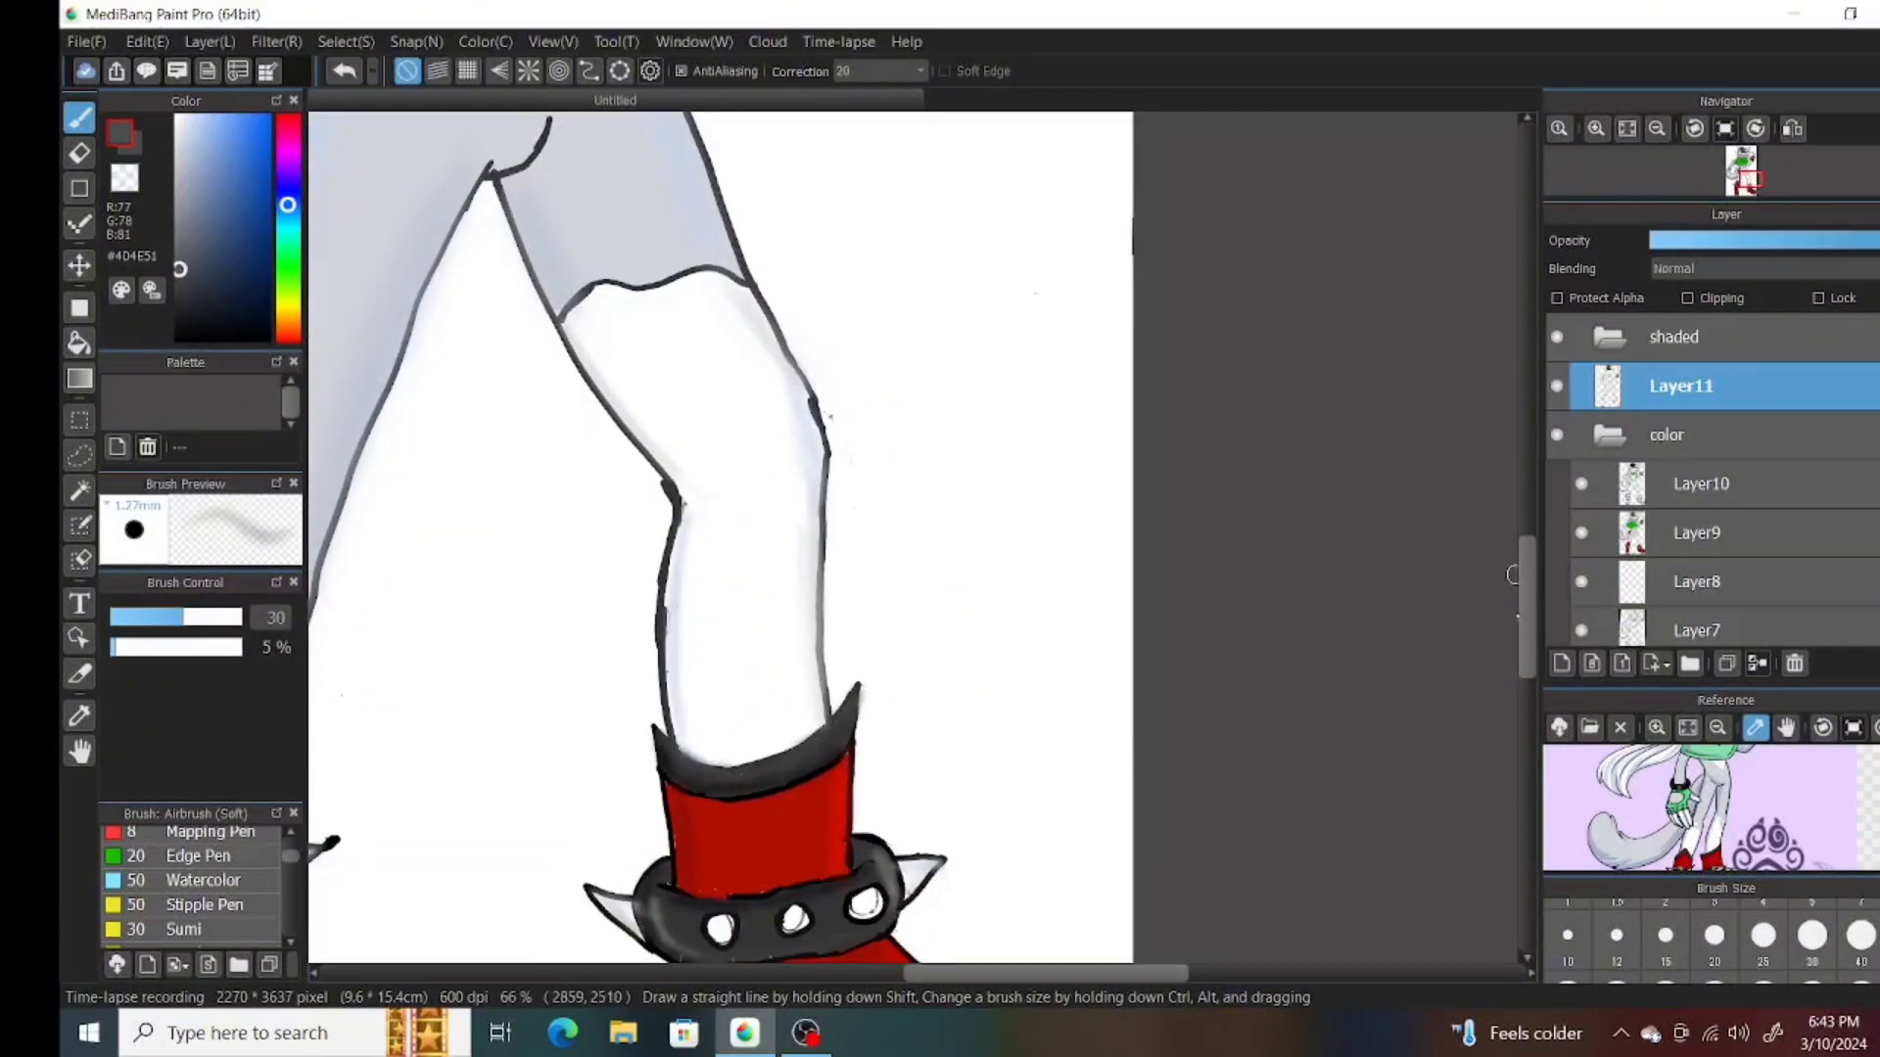
# Darken the side-facing boot's sole and the boots' jagged stripes with #1F2021 at brush size 30.
pyautogui.scroll(-5, 324, 357)
pyautogui.click(179, 312)
pyautogui.moveTo(676, 578); pyautogui.dragTo(1048, 700)
pyautogui.hscroll(-8, 607, 715)
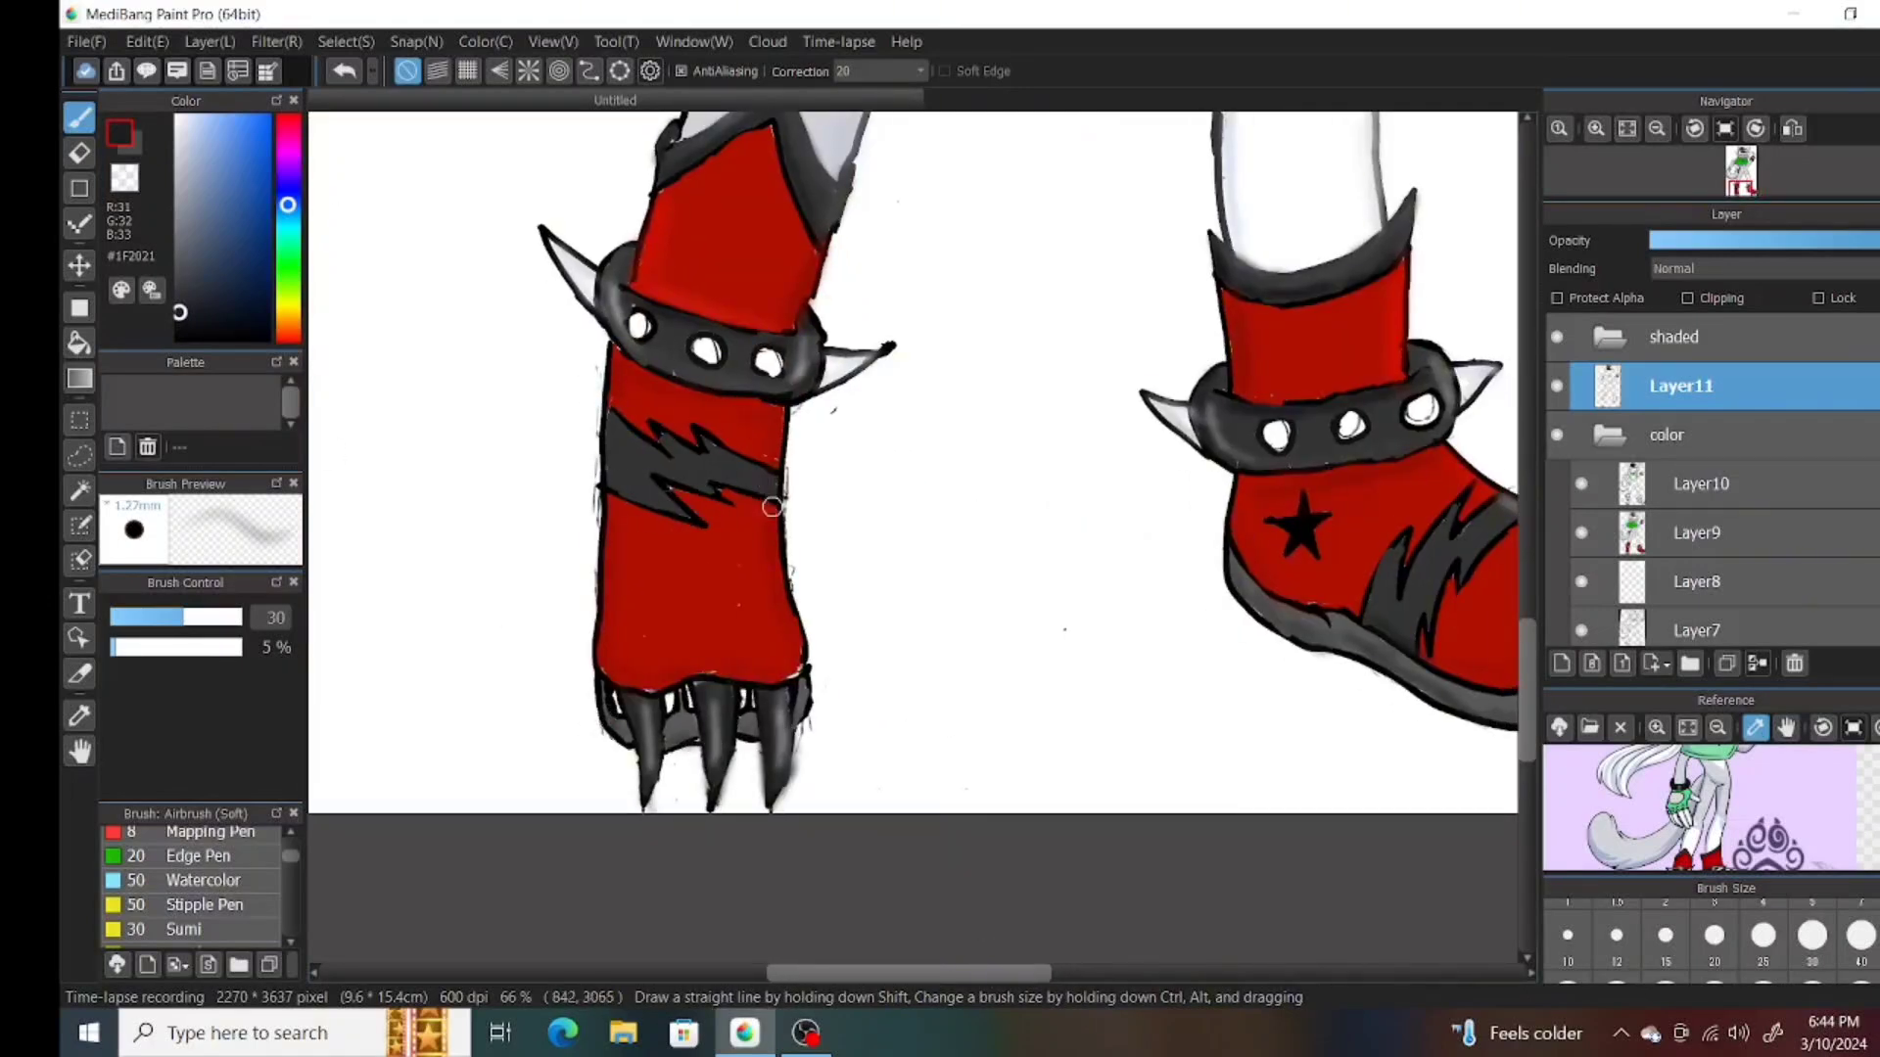
pyautogui.keyDown('alt'); pyautogui.click(608, 483); pyautogui.keyUp('alt')
pyautogui.click(1626, 128)
pyautogui.keyDown('alt'); pyautogui.click(861, 537); pyautogui.keyUp('alt')
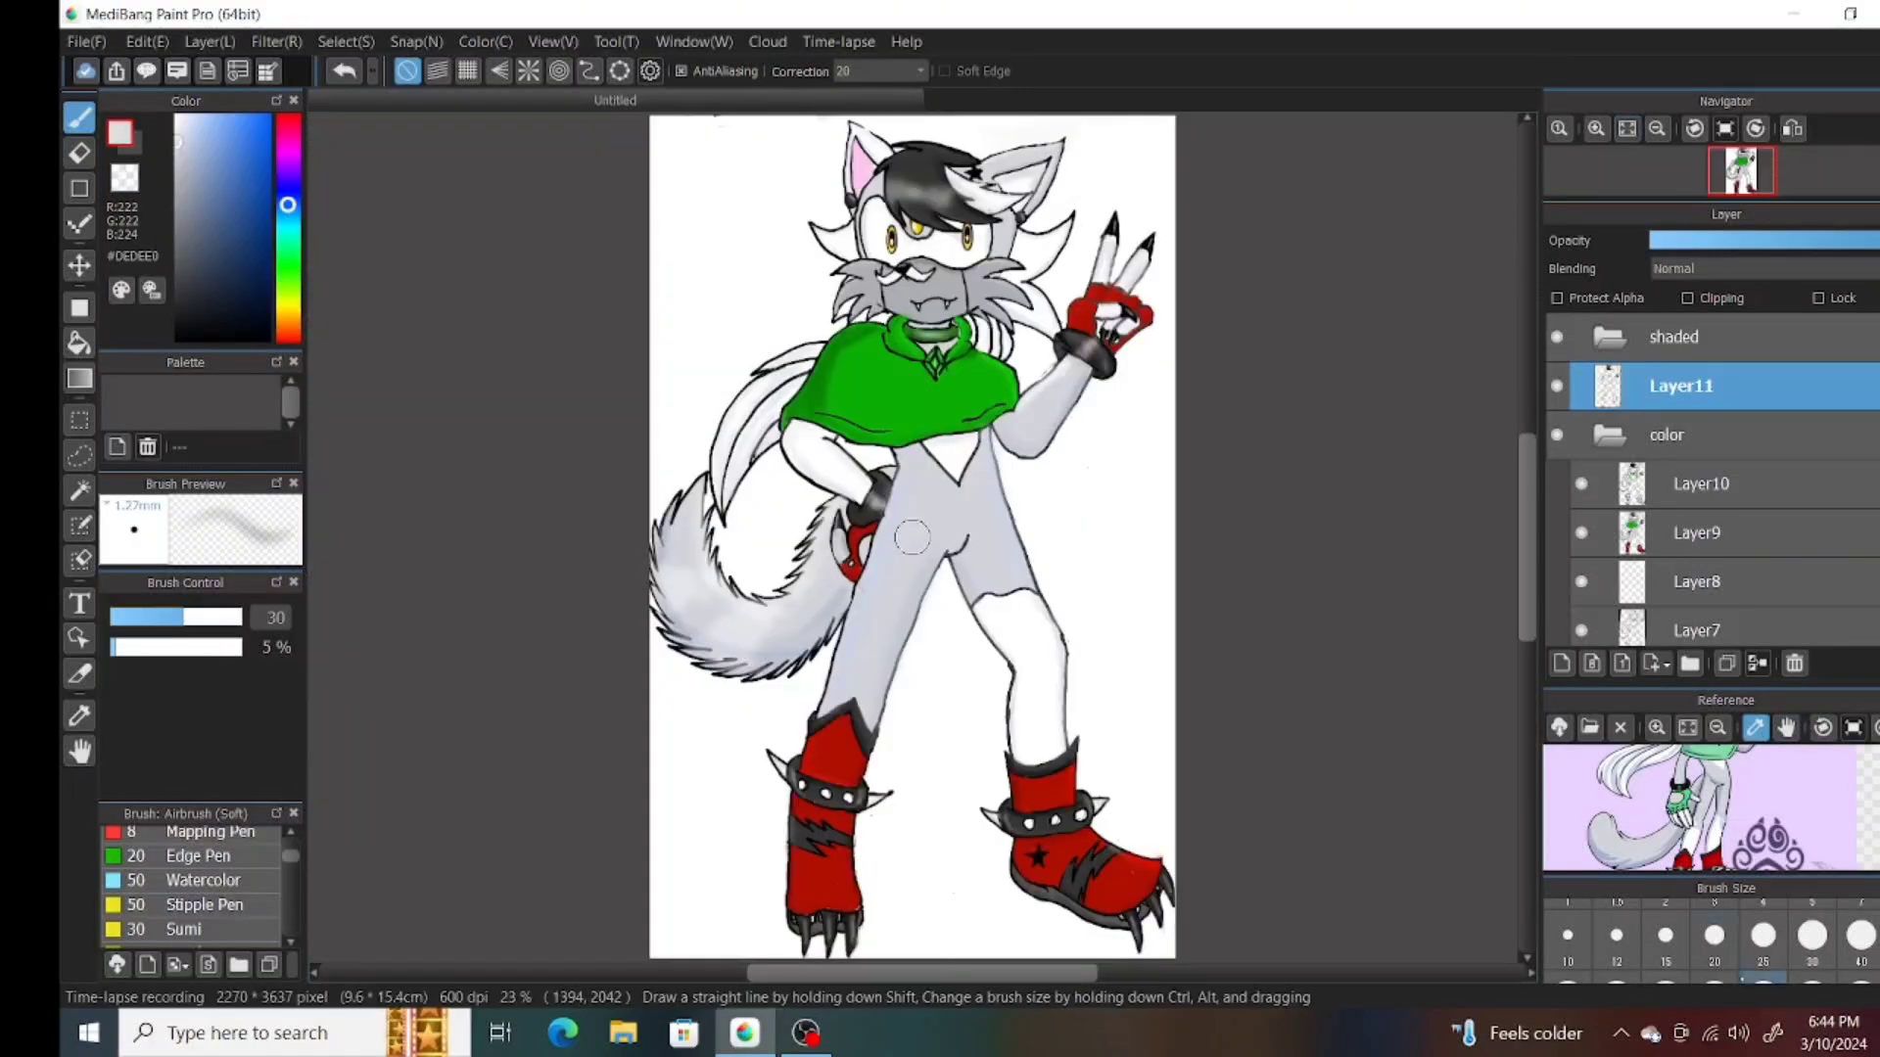
pyautogui.press(']')
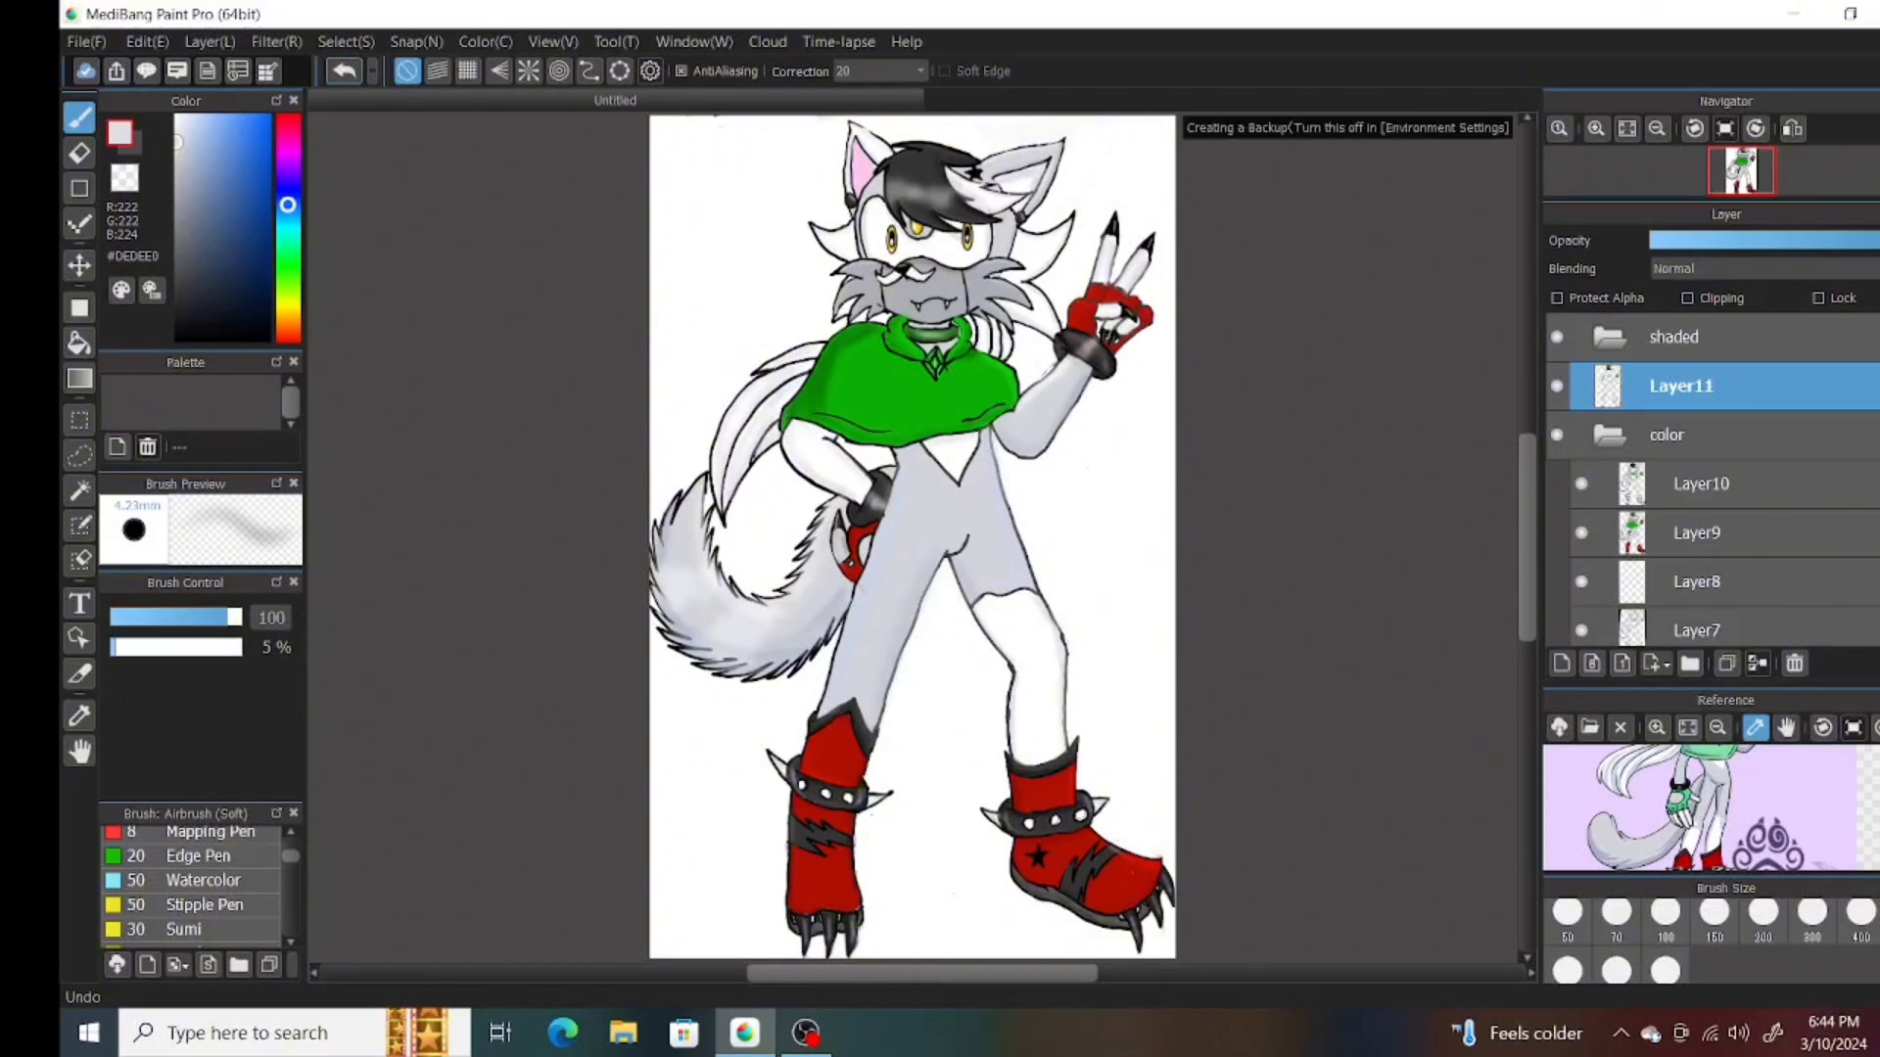
pyautogui.hotkey('ctrl', '+')
# Deepen the boots with dark red #8E0E04 and the cape with dark green #098C03 using the soft airbrush at size 100.
pyautogui.keyDown('alt'); pyautogui.click(1136, 859); pyautogui.keyUp('alt')
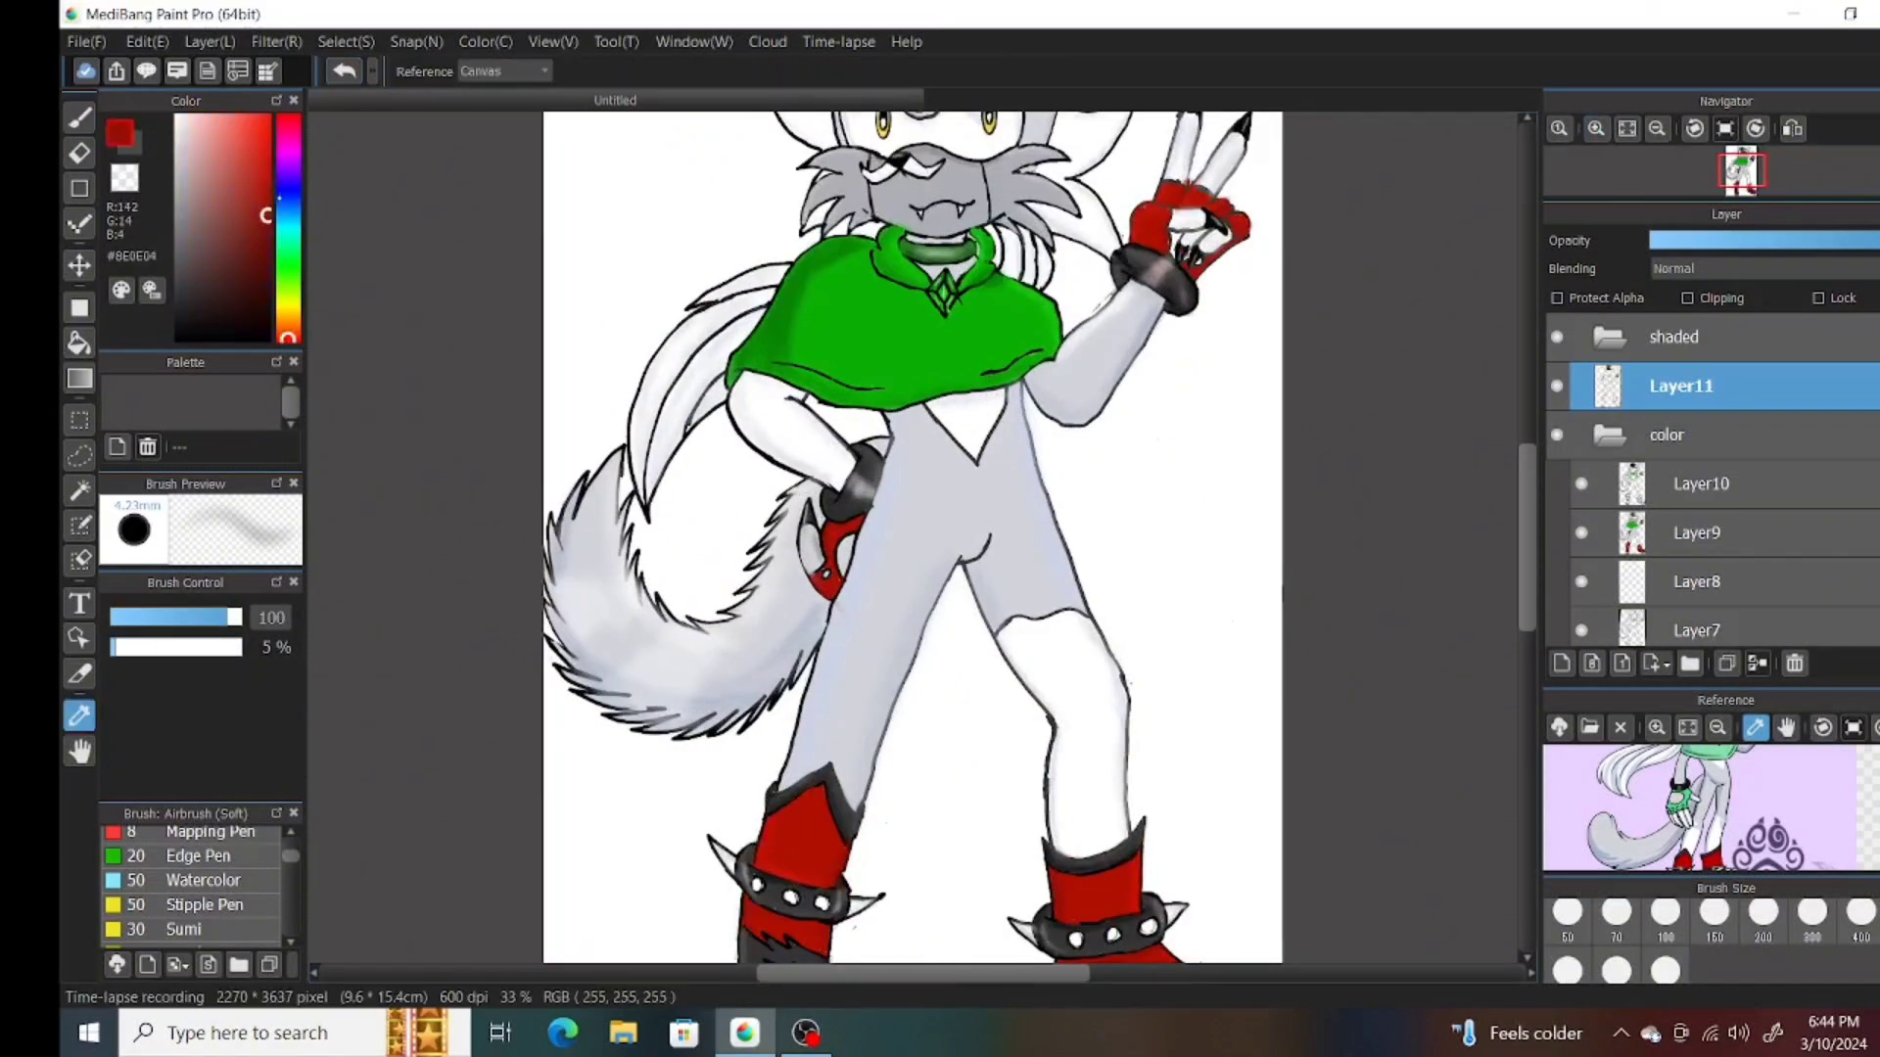
pyautogui.scroll(3, 1018, 480)
pyautogui.keyDown('alt'); pyautogui.click(1018, 480); pyautogui.keyUp('alt')
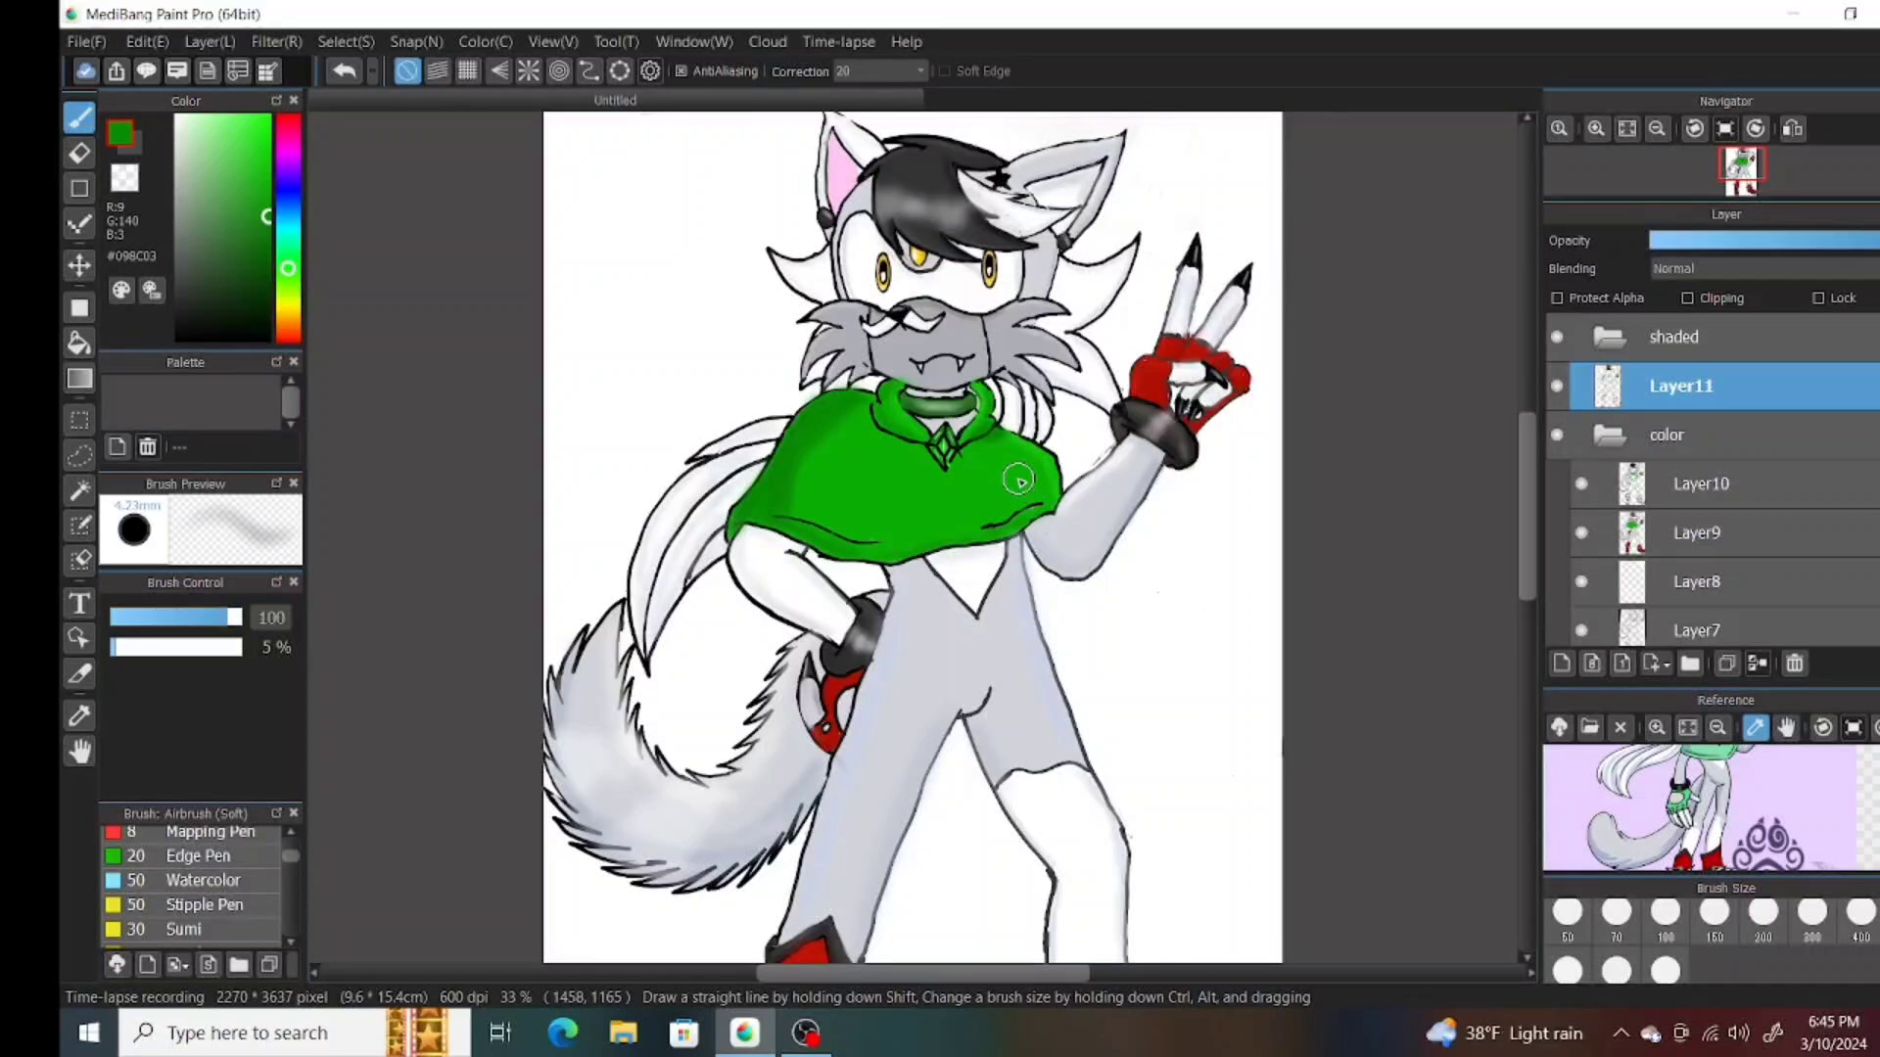
# Airbrush the inner ear with pink #DC47BC and light pink #FFF0FB, and tint the white around the eyes with pale blue #C7DFEA.
pyautogui.keyDown('alt'); pyautogui.click(832, 172); pyautogui.keyUp('alt')
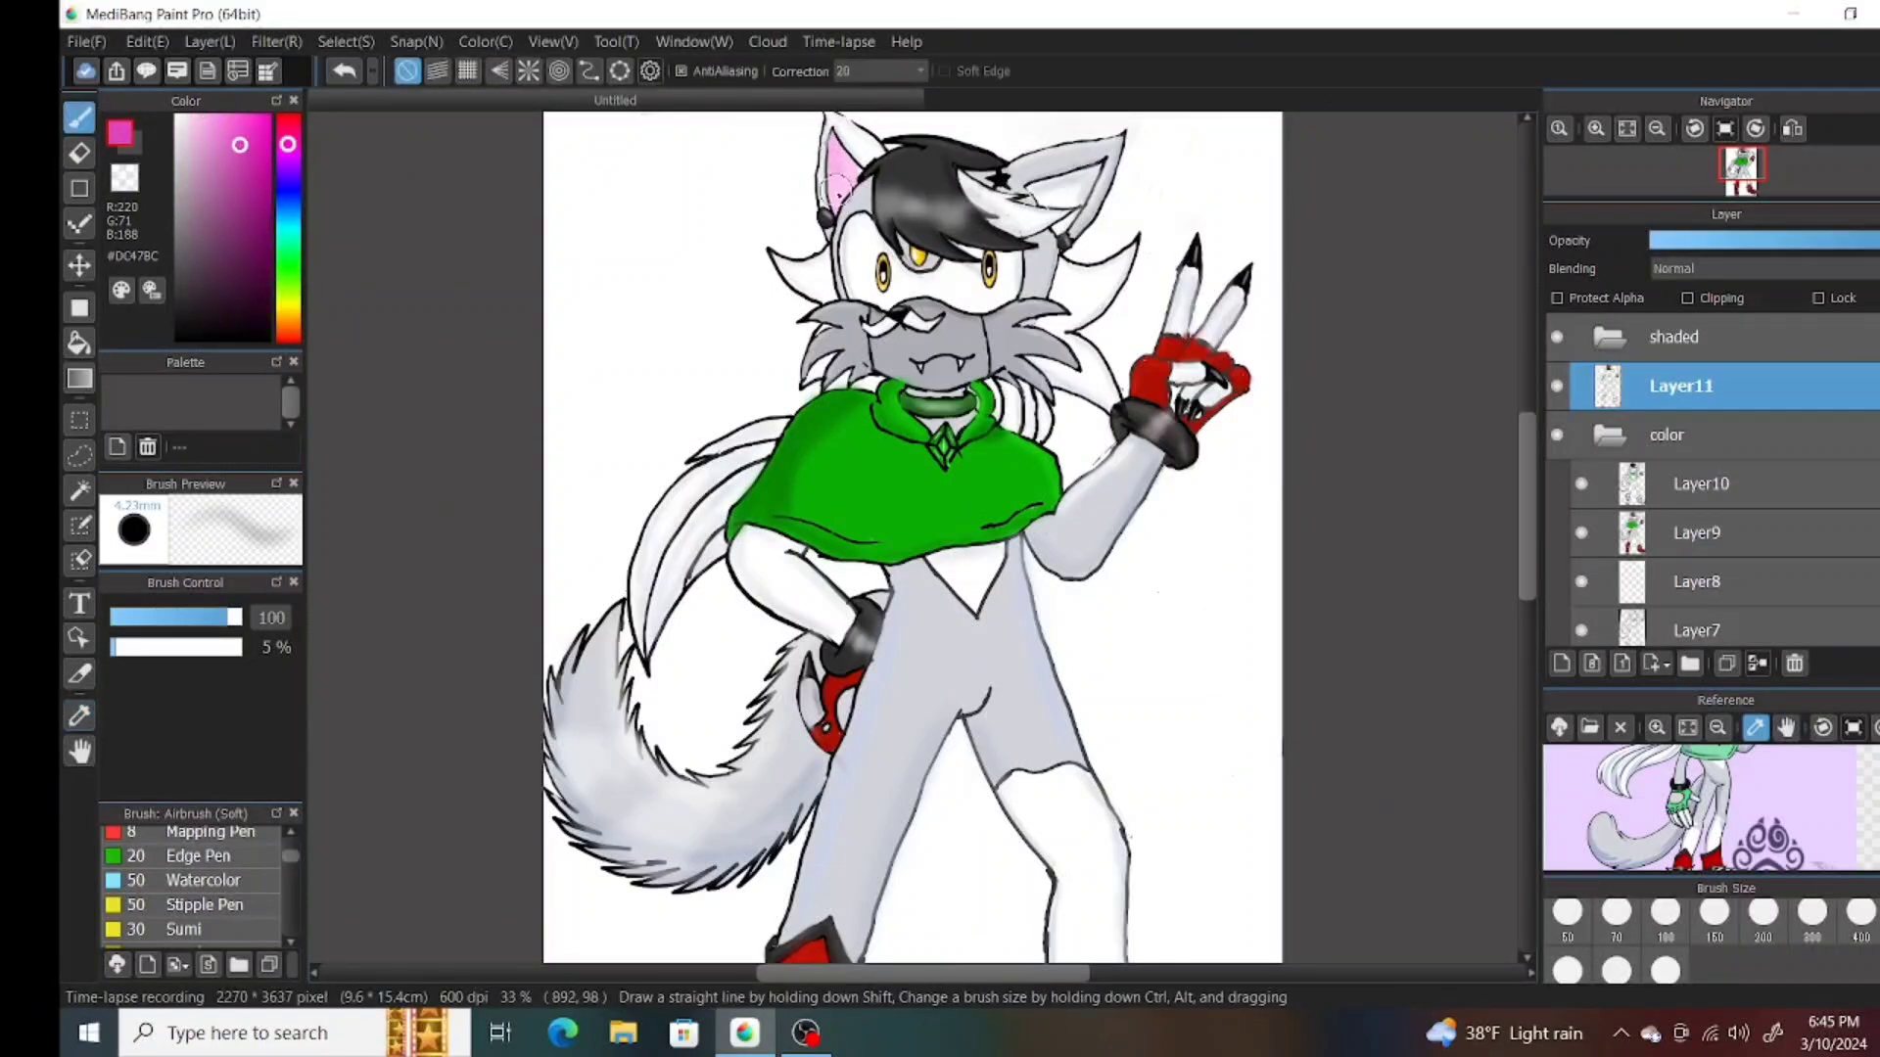
pyautogui.keyDown('alt'); pyautogui.click(823, 161); pyautogui.keyUp('alt')
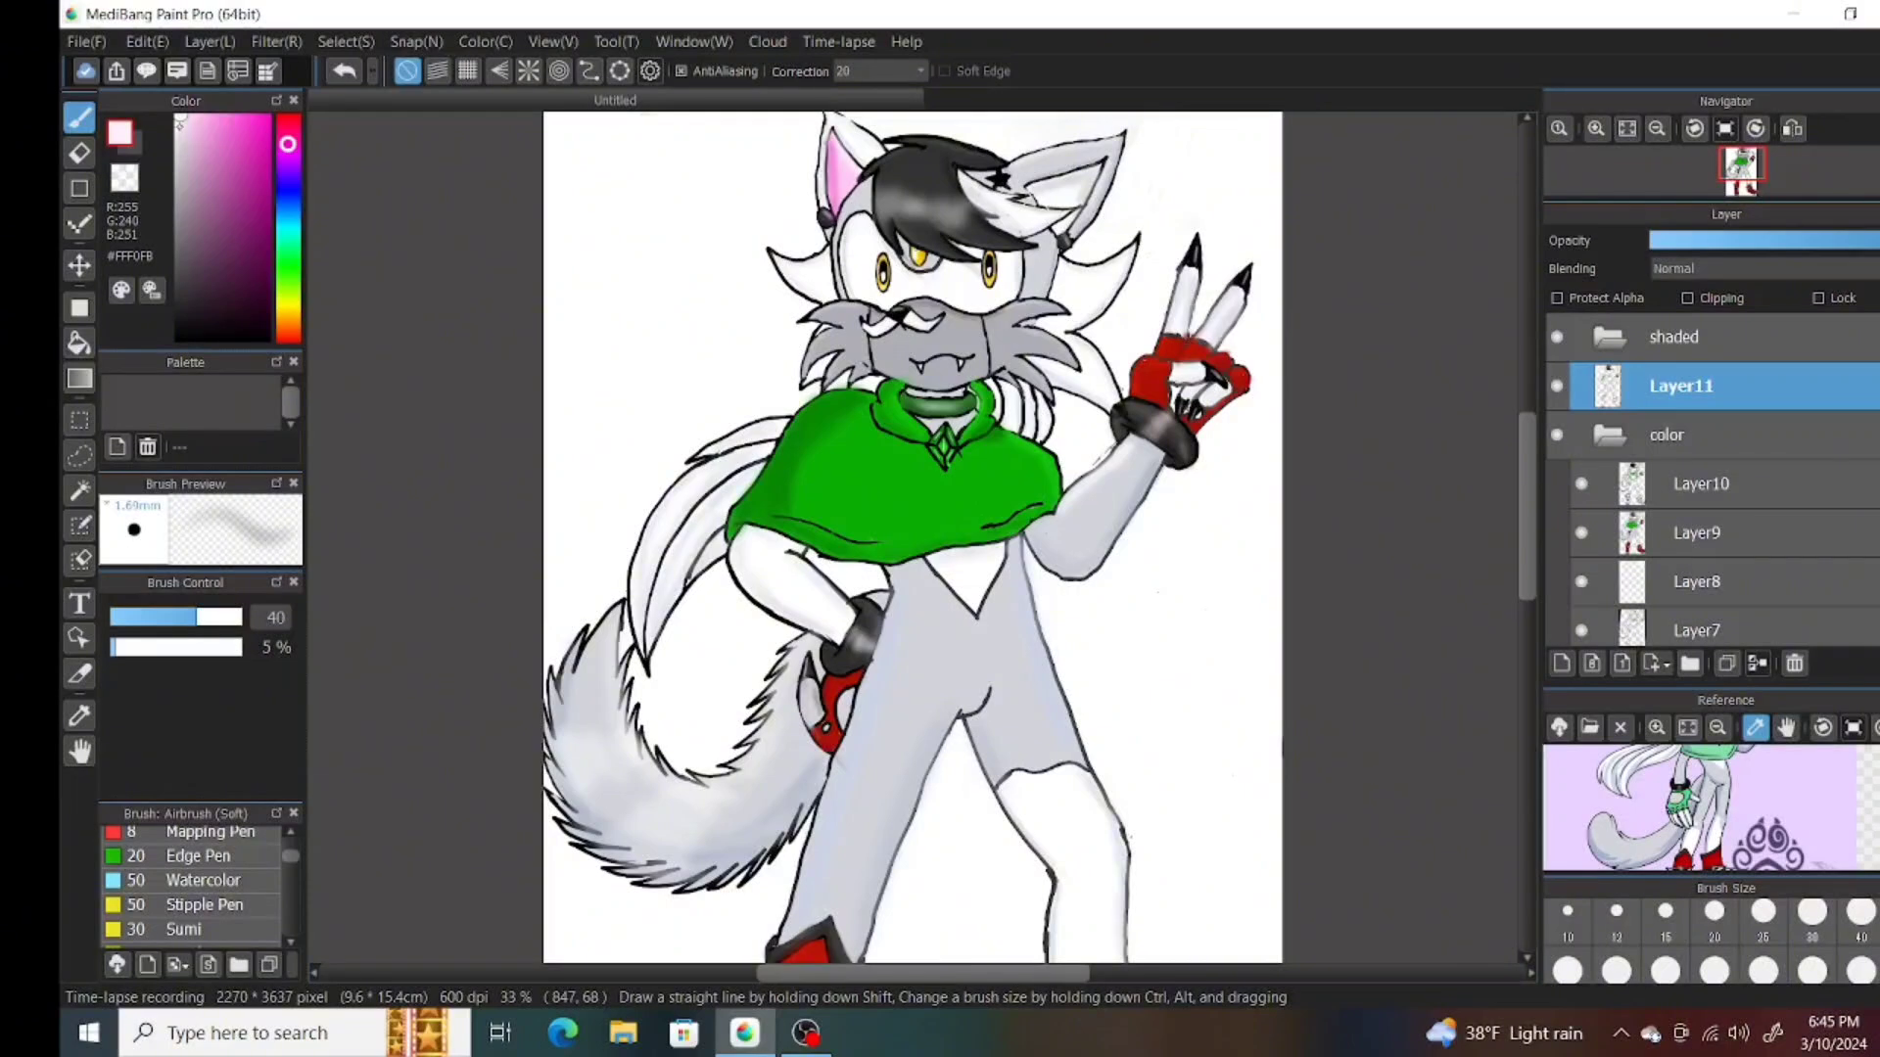
pyautogui.keyDown('alt'); pyautogui.click(857, 214); pyautogui.keyUp('alt')
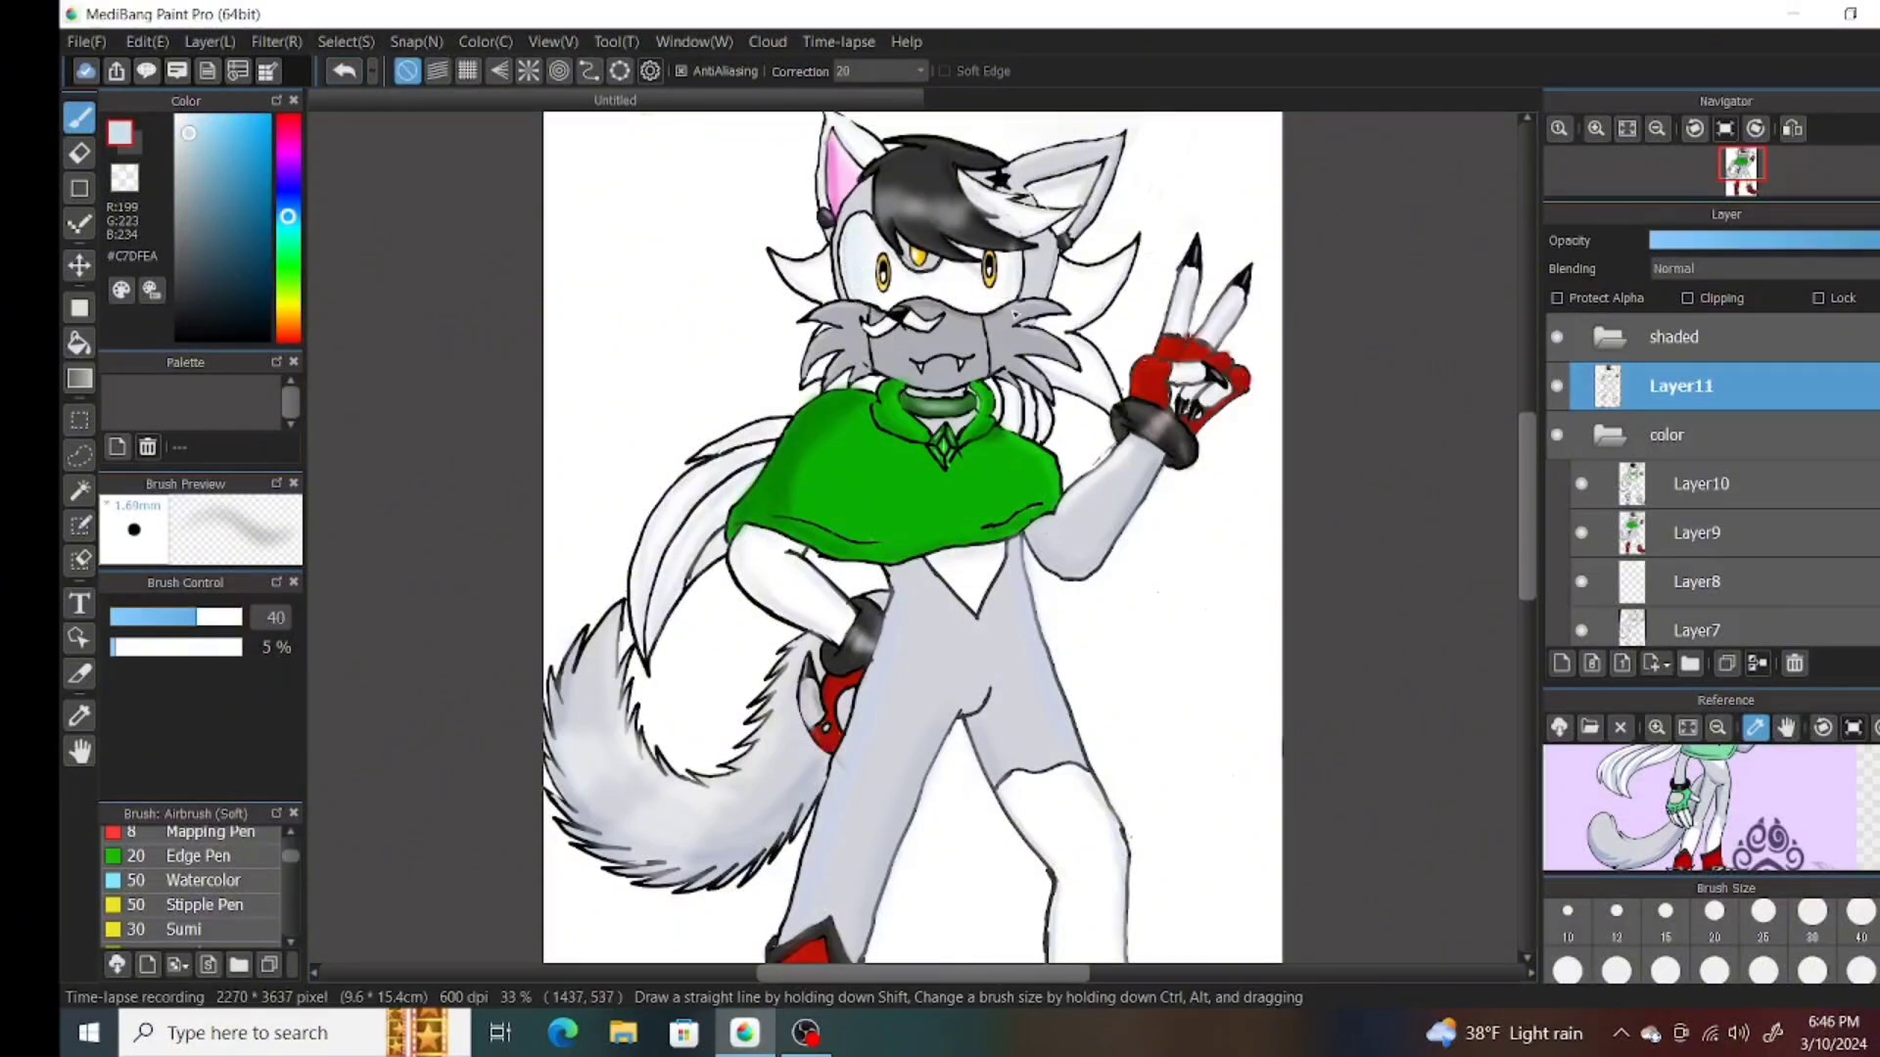
pyautogui.click(1628, 128)
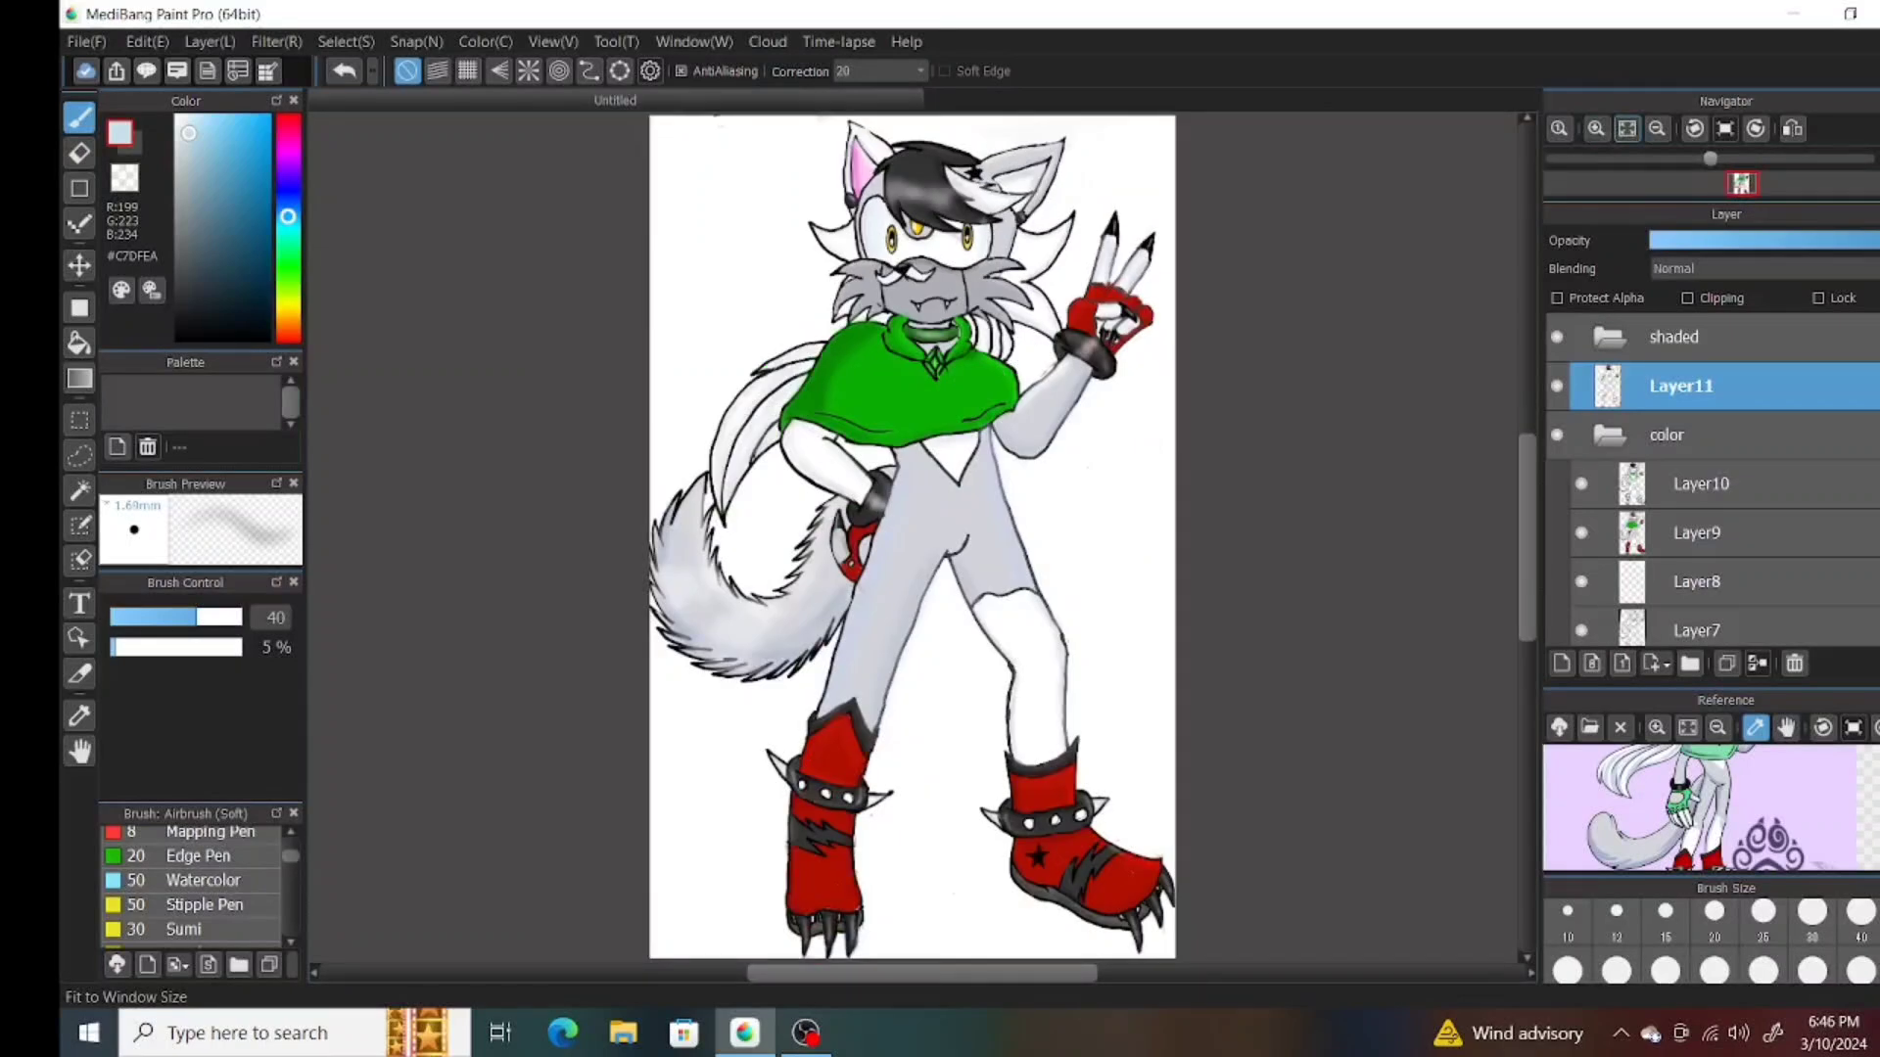